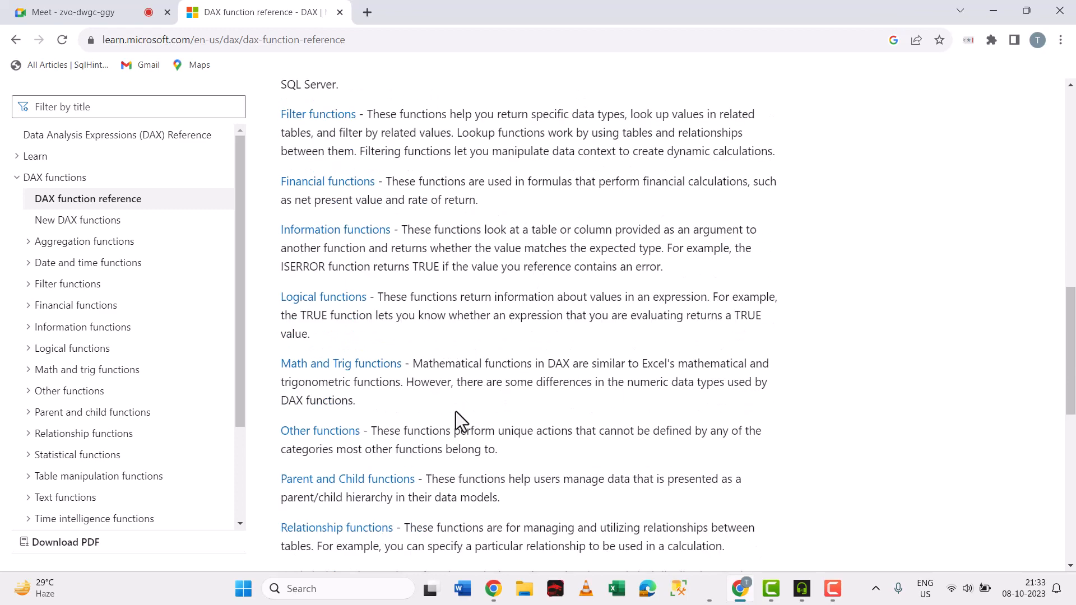
Read through the DAX function categories on the function reference page, from New DAX functions to Time intelligence functions.
scroll(435, 336, up, 5)
scroll(435, 313, down, 3)
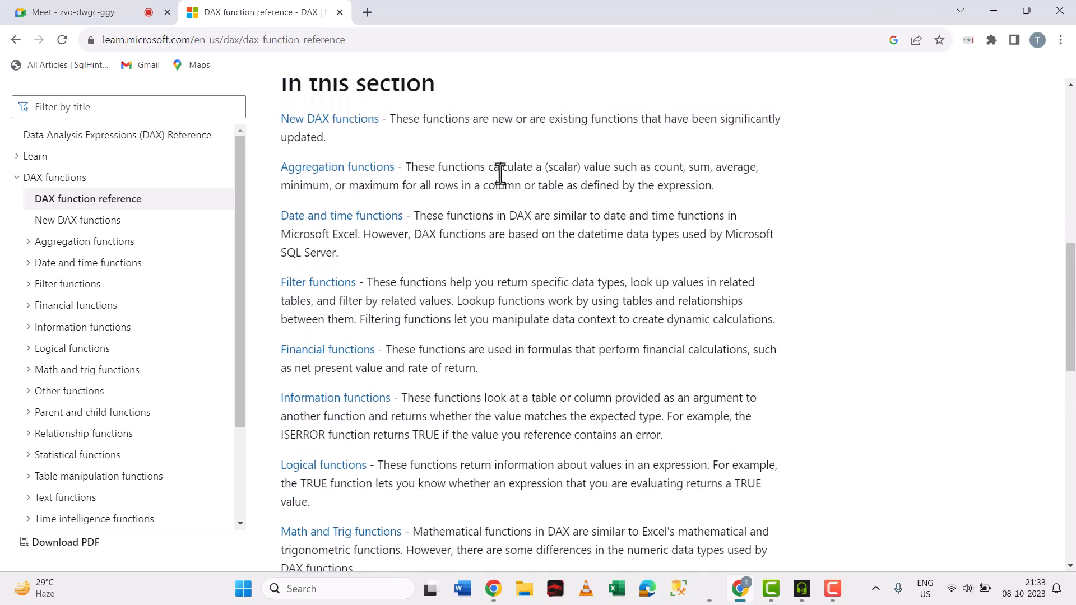
scroll(501, 174, down, 1)
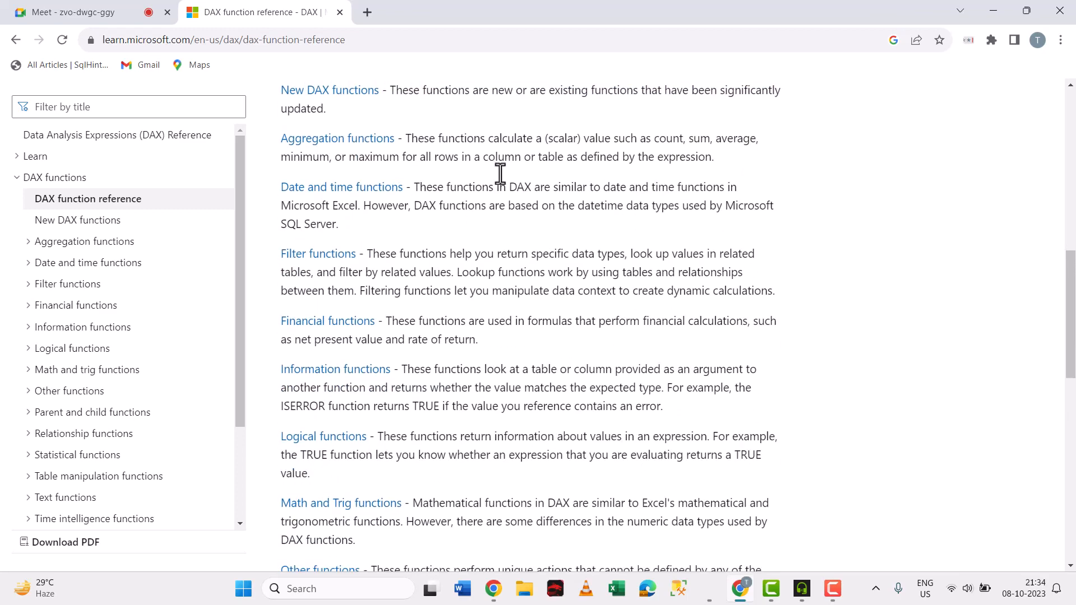
scroll(501, 174, down, 1)
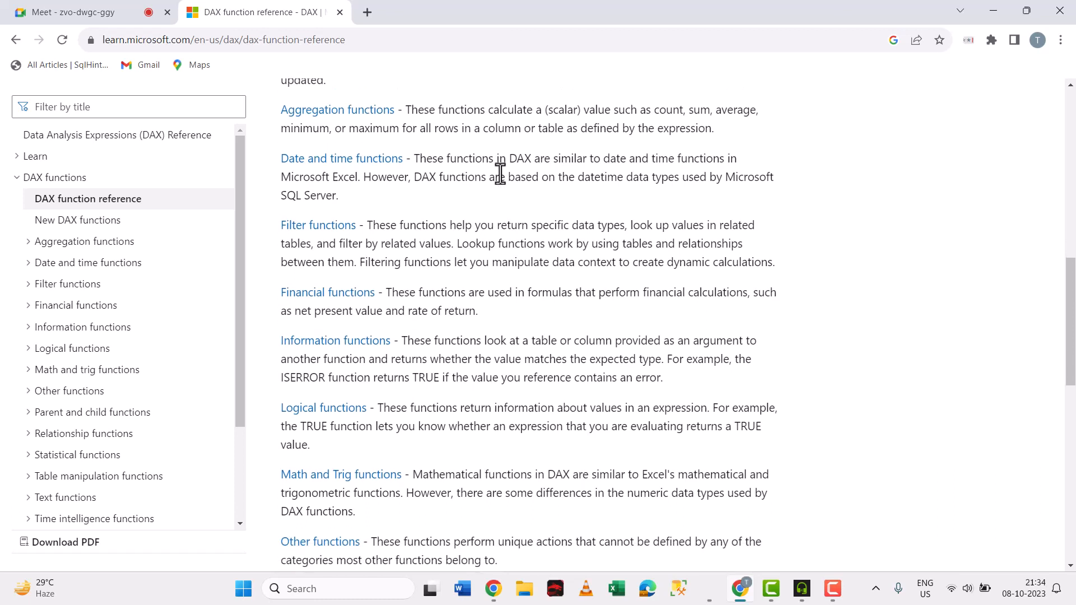
scroll(500, 174, down, 5)
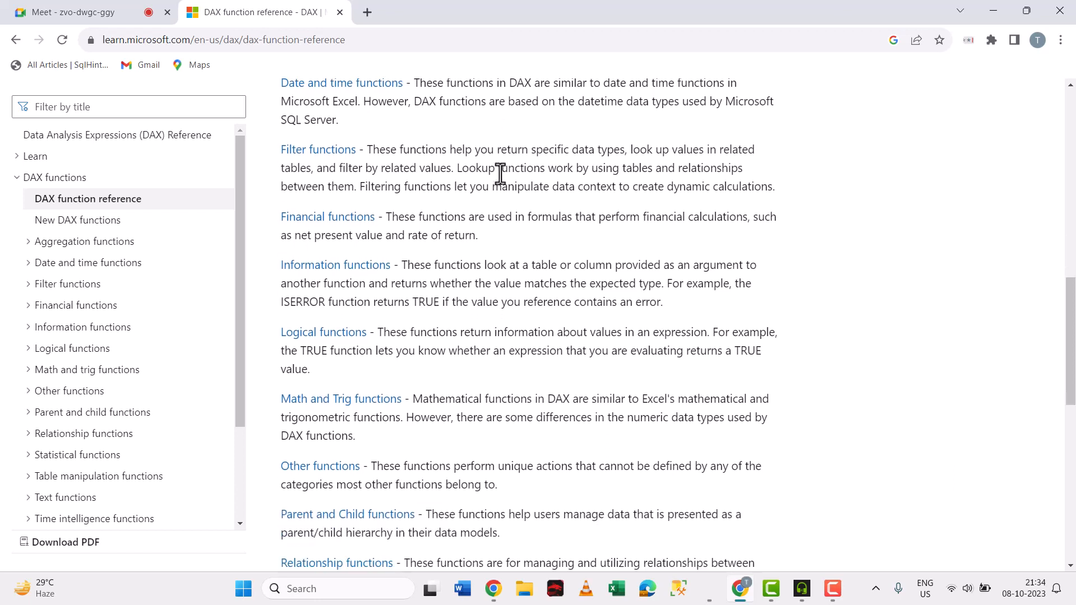
scroll(501, 174, down, 4)
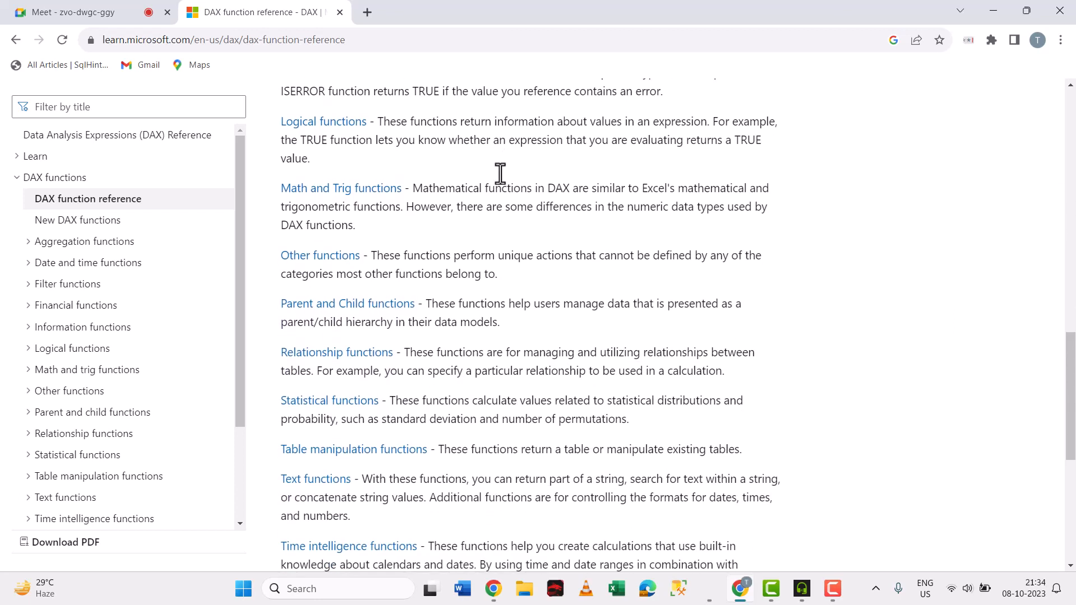
scroll(501, 174, down, 2)
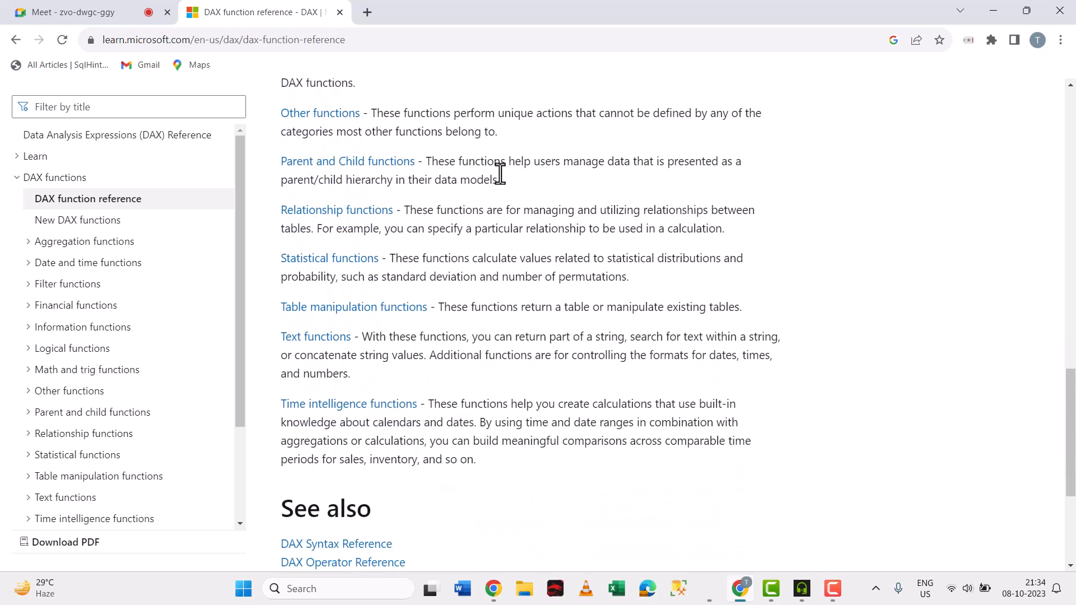
scroll(500, 174, down, 1)
scroll(500, 174, down, 2)
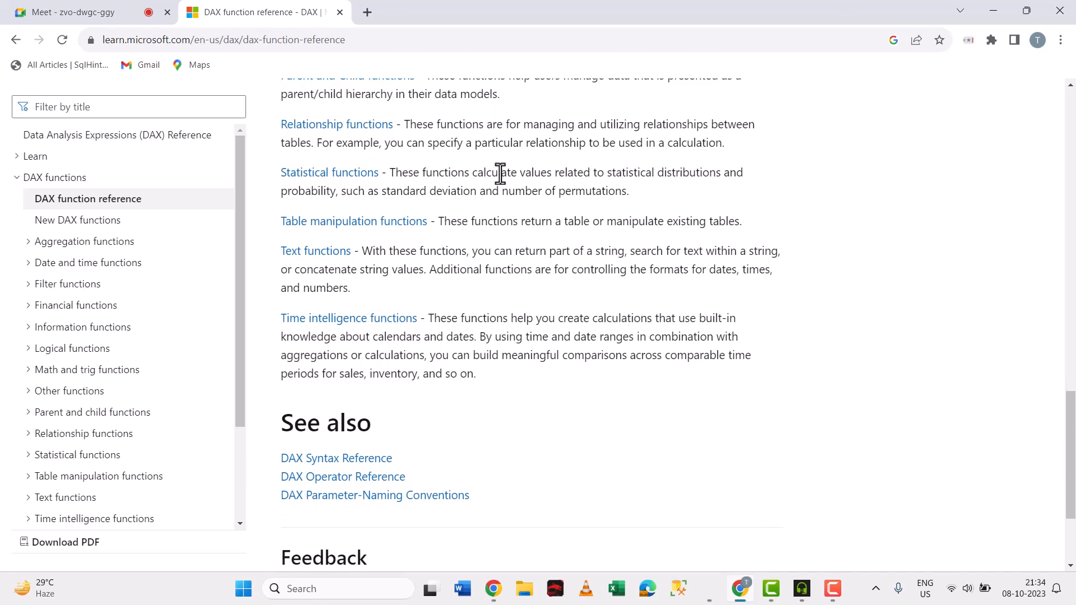
scroll(501, 174, up, 1)
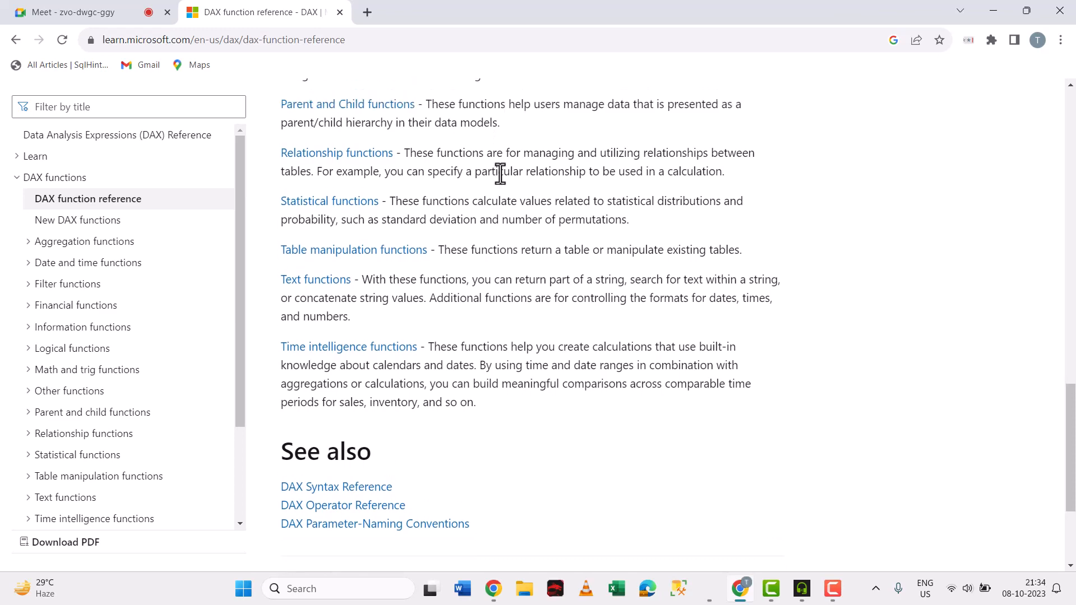
Go over the category descriptions again from the start of the section, including Filter, Logical and Time intelligence functions.
scroll(501, 174, up, 15)
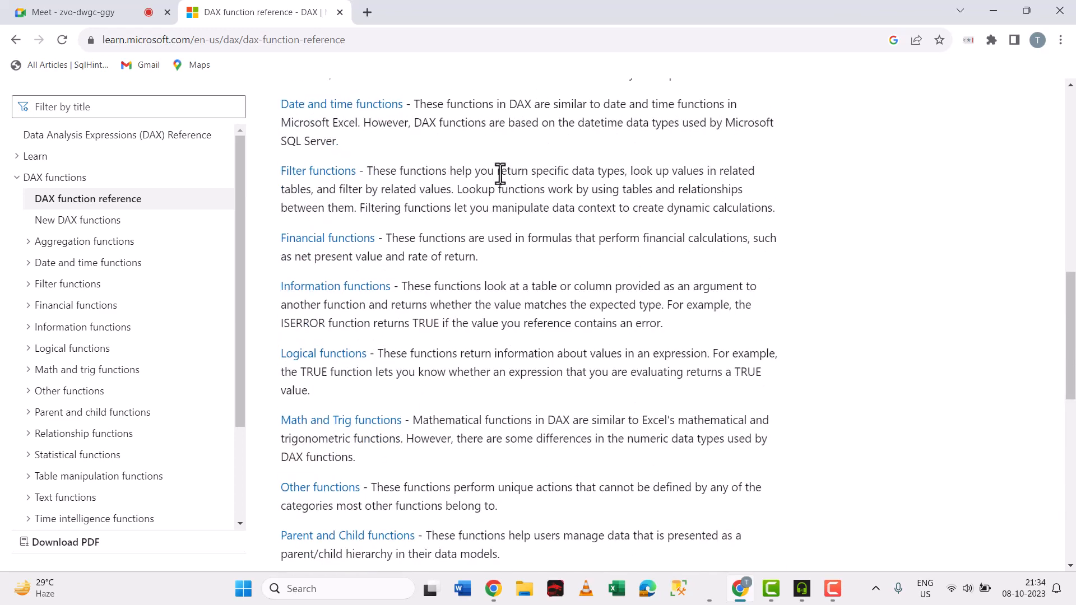
scroll(501, 174, up, 5)
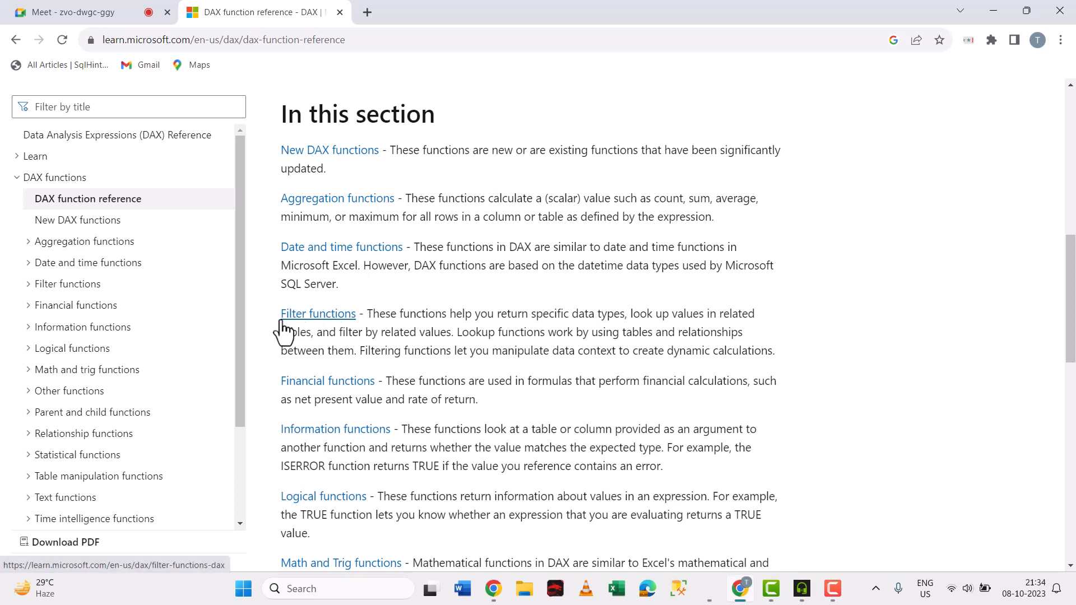
scroll(271, 338, down, 1)
scroll(270, 339, down, 4)
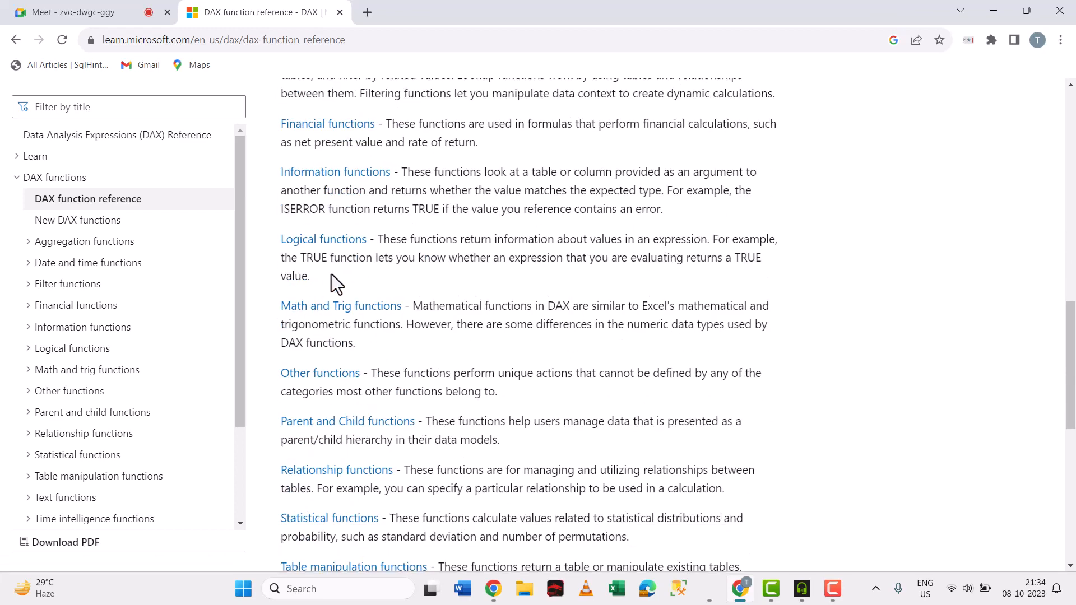
scroll(343, 347, down, 5)
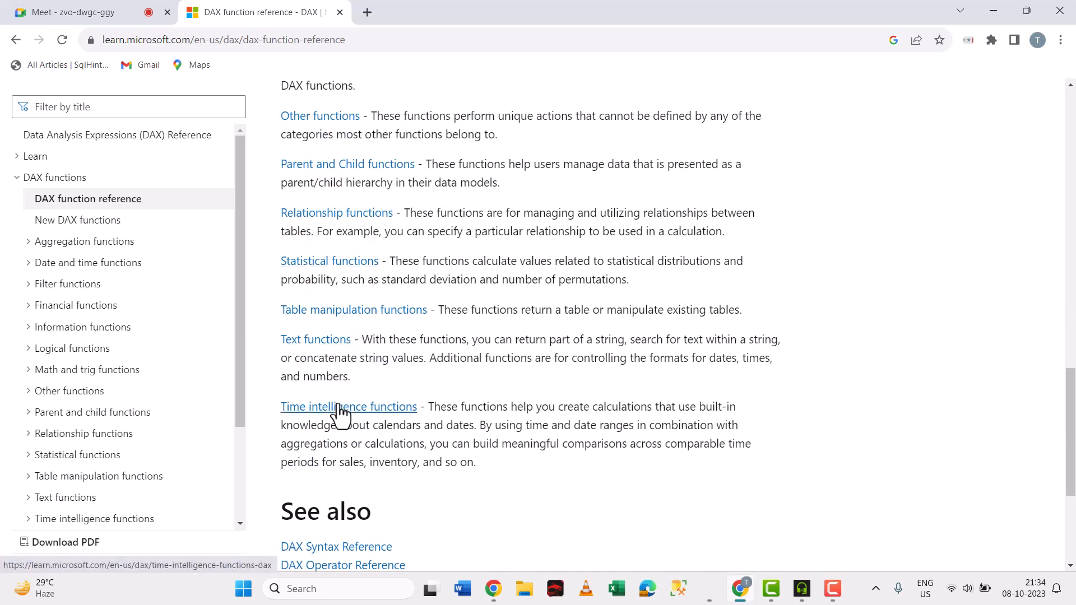
scroll(341, 415, up, 8)
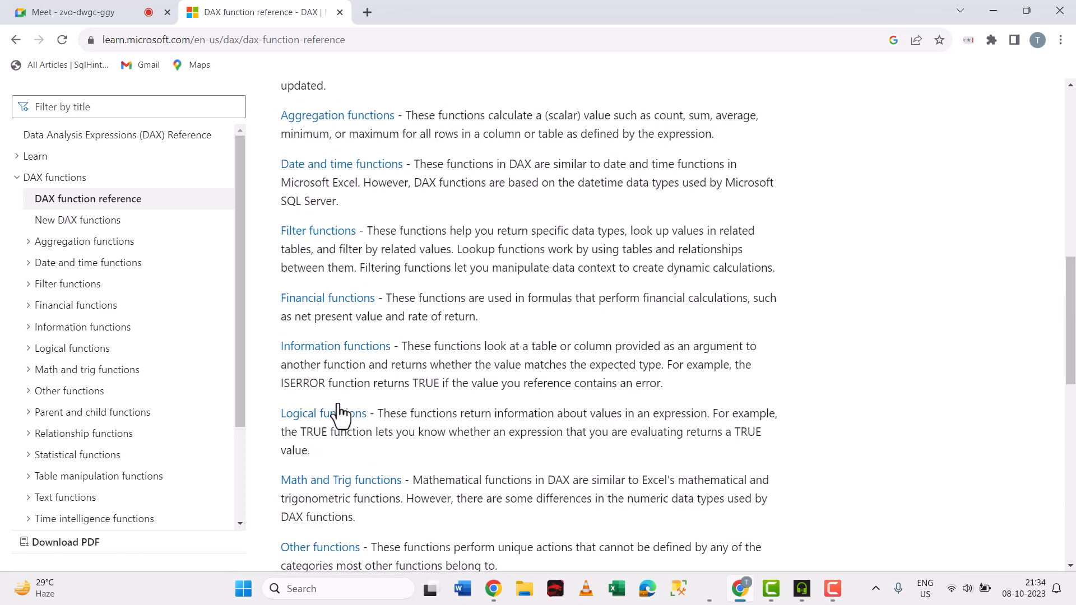
scroll(340, 414, up, 1)
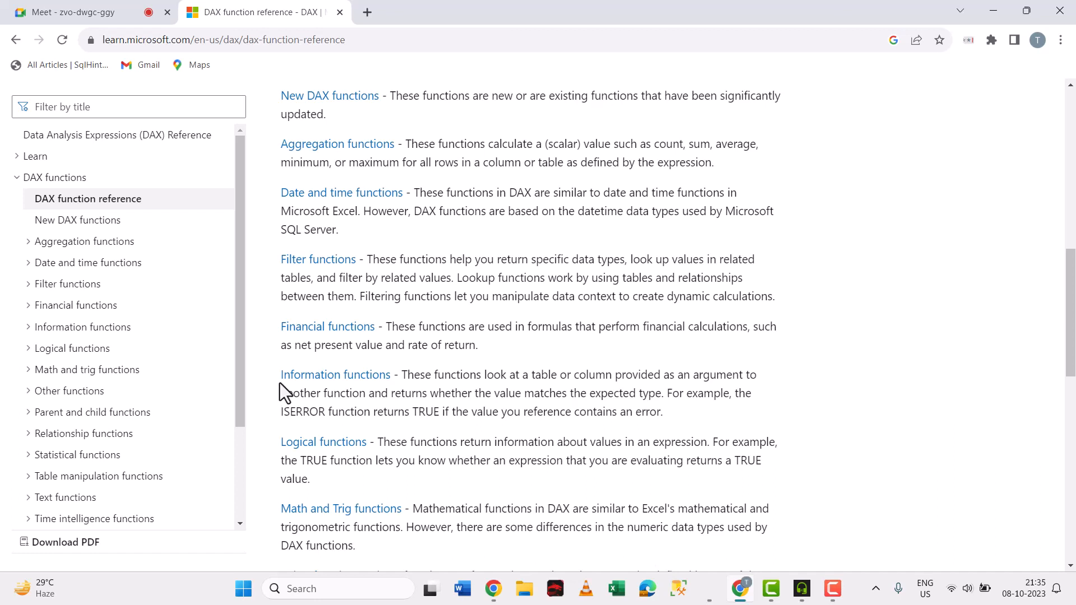
Open the Aggregation functions article in a separate tab and review its function table through SUMX.
ctrl+click(357, 153)
click(416, 6)
scroll(369, 392, down, 5)
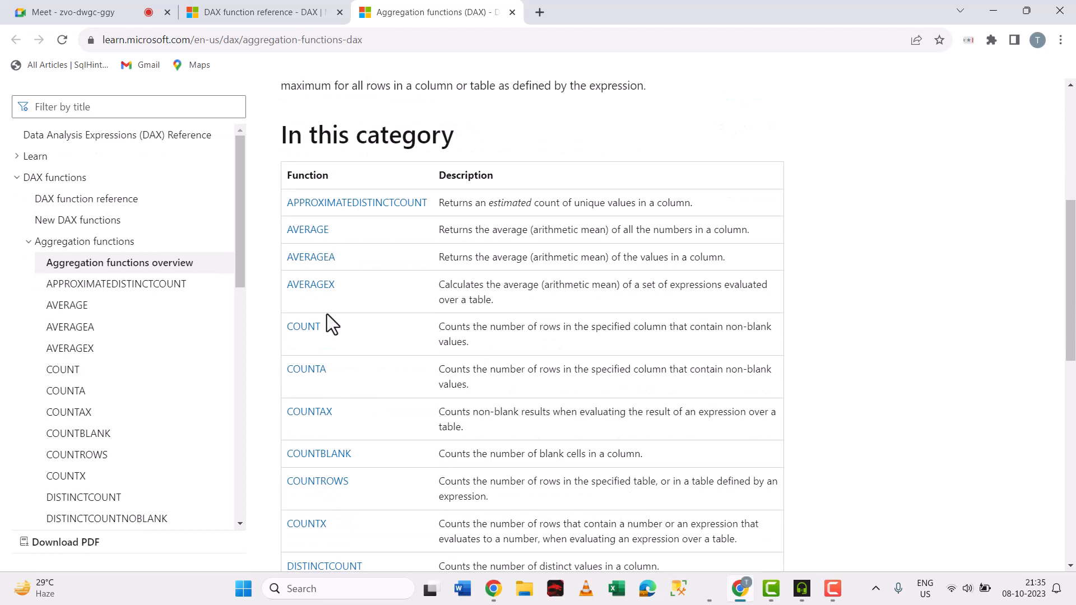
scroll(344, 400, down, 3)
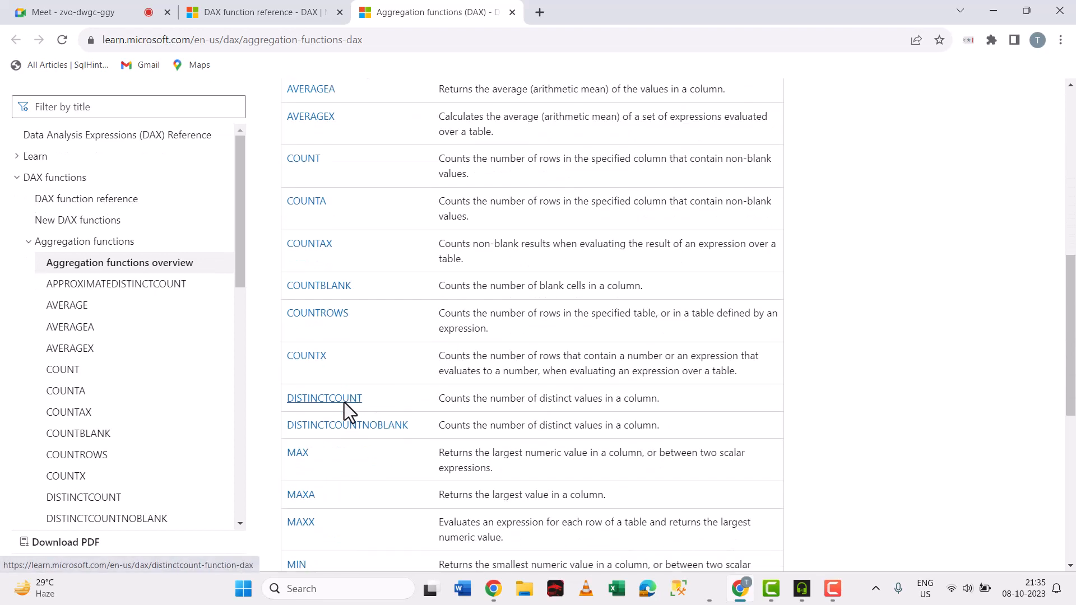
scroll(338, 436, down, 3)
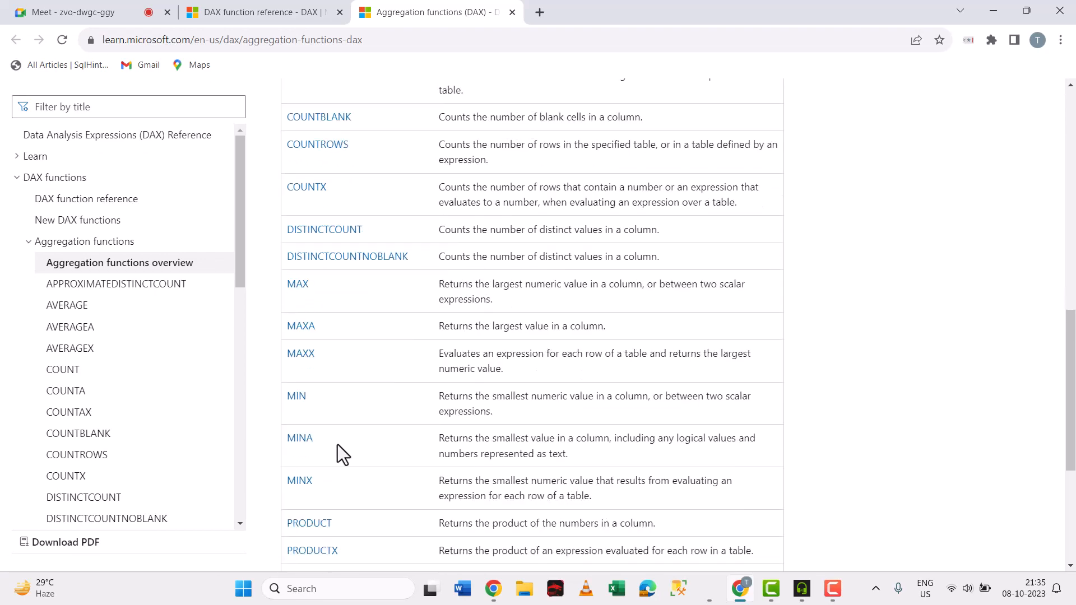
scroll(338, 445, down, 3)
scroll(337, 445, up, 9)
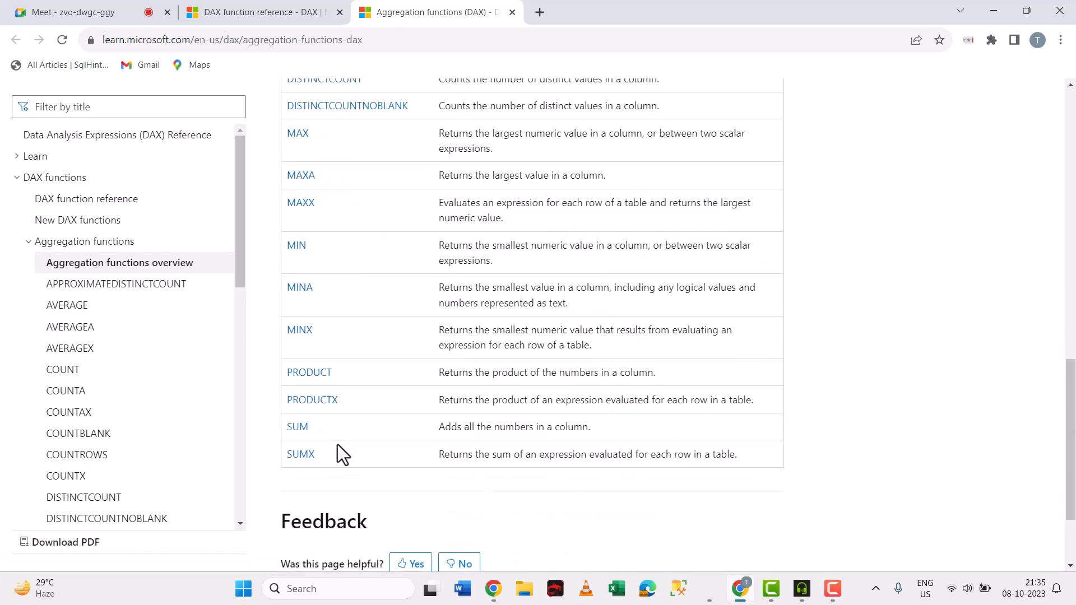
scroll(338, 446, down, 9)
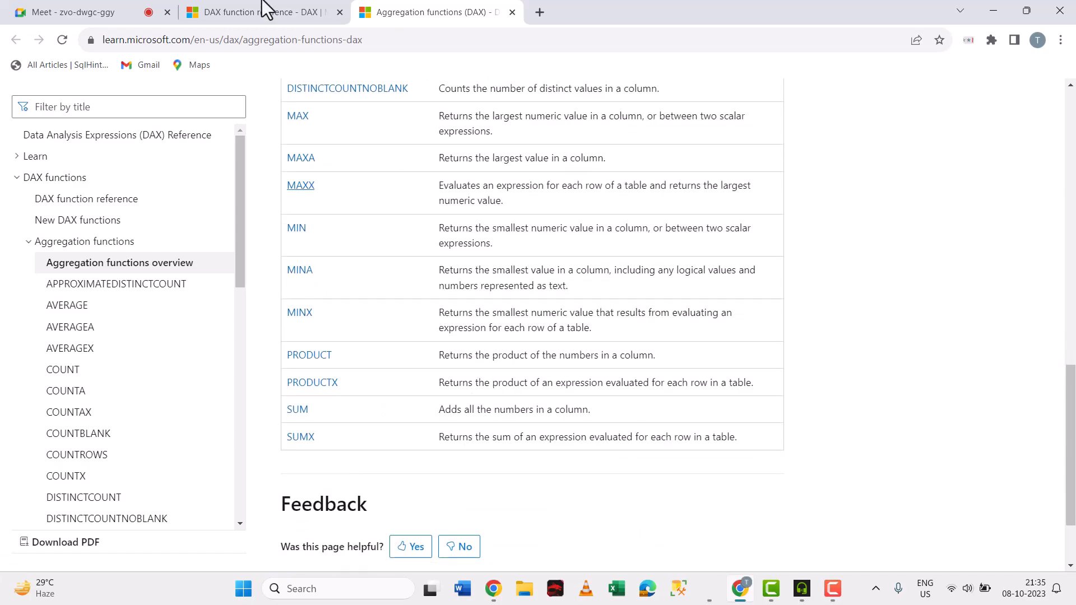
Return to the DAX function reference and skim the page down to See also and back to its introduction.
click(264, 11)
scroll(333, 352, down, 5)
scroll(333, 351, down, 7)
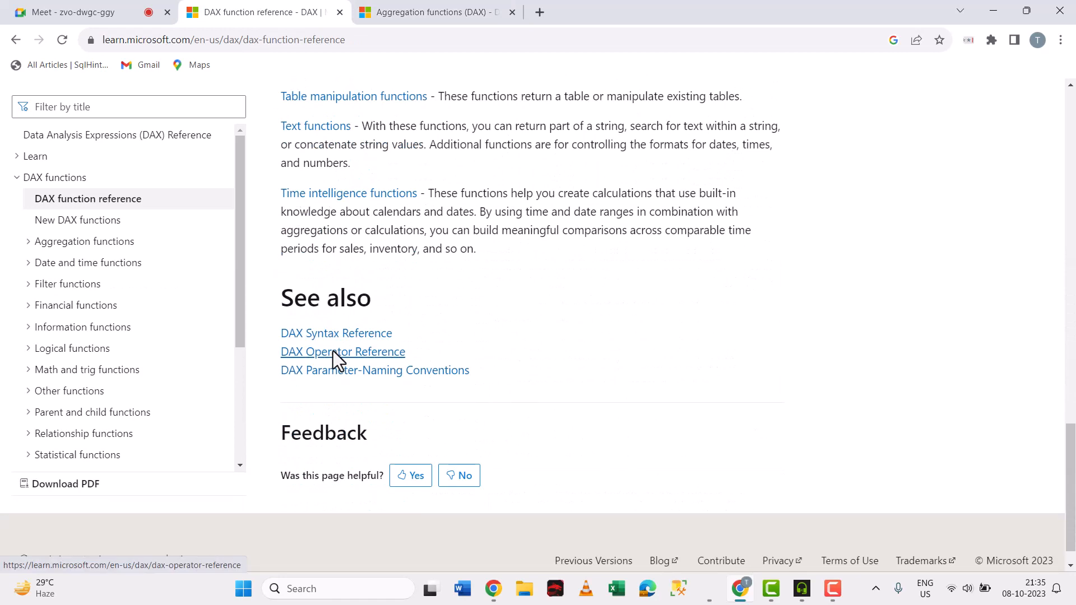
scroll(333, 351, up, 12)
scroll(333, 350, up, 5)
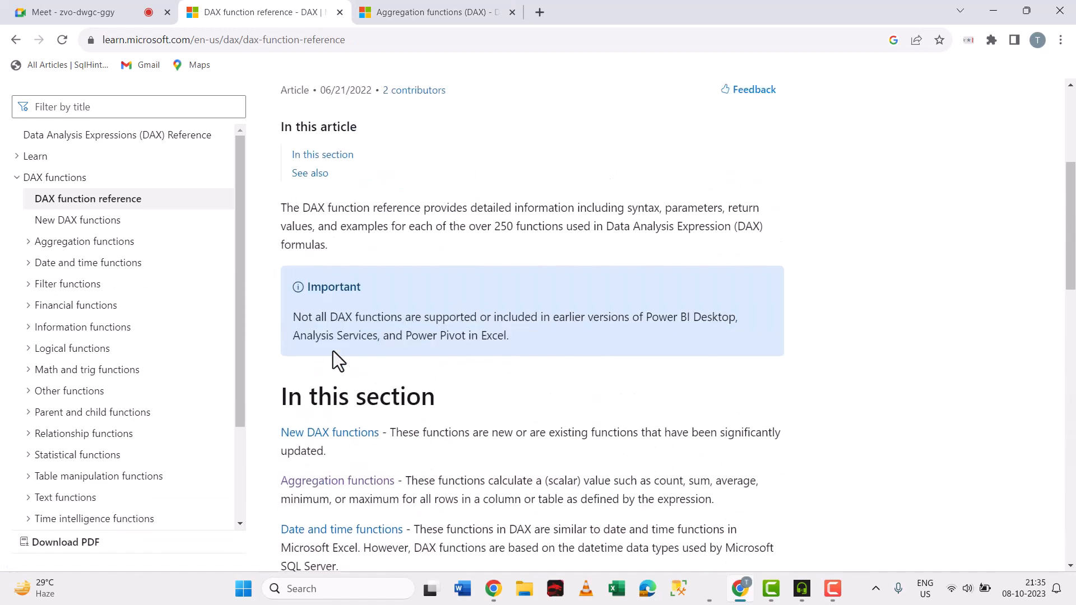
Open the MAXX article from the Aggregation functions table and examine its syntax, parameters and return value.
click(412, 12)
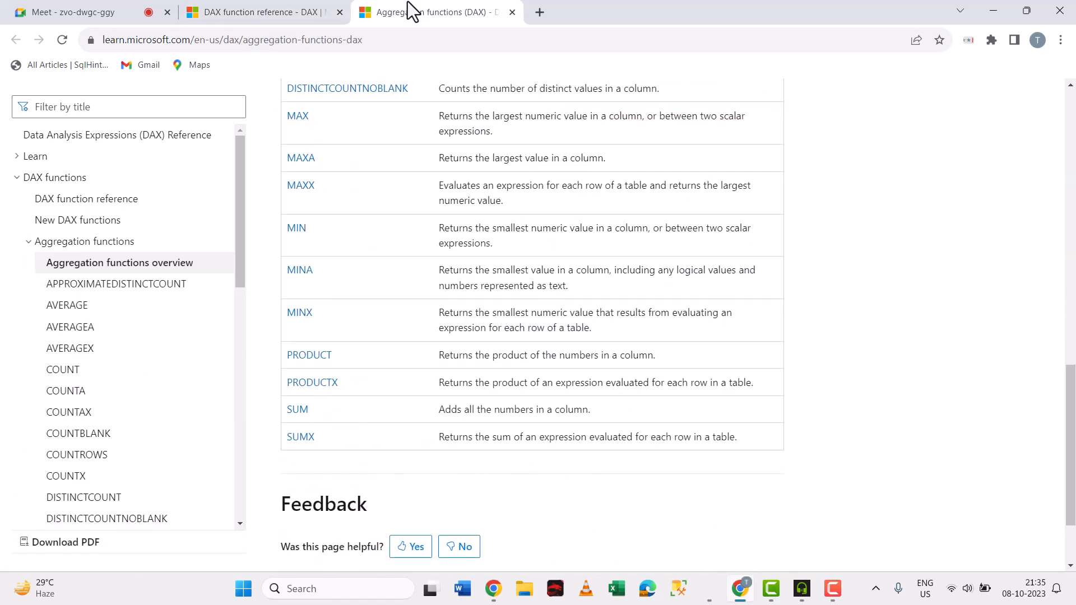
click(301, 191)
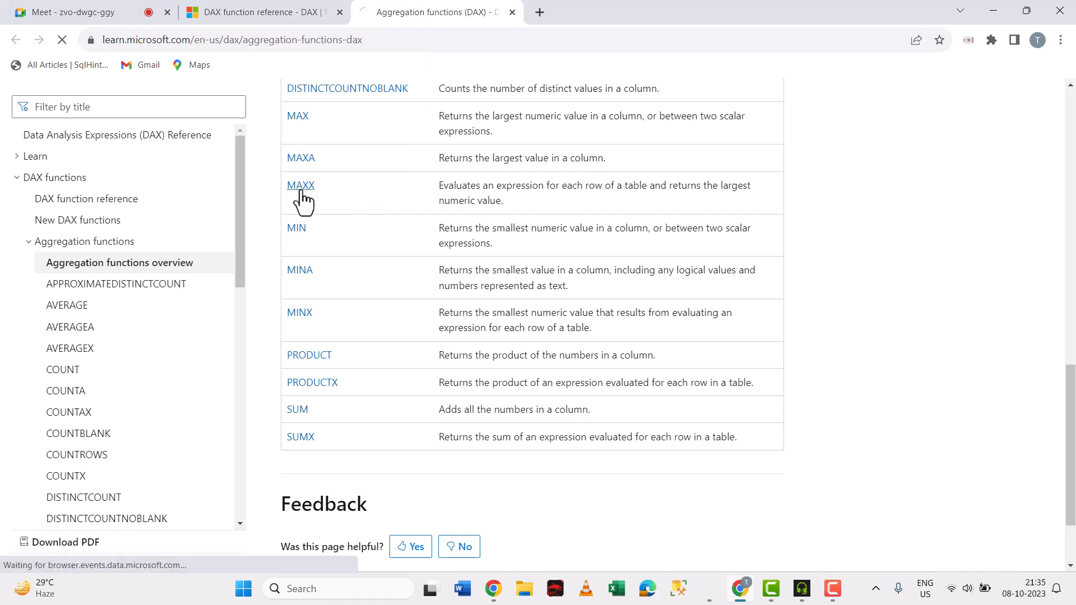
scroll(404, 353, down, 3)
scroll(426, 393, down, 3)
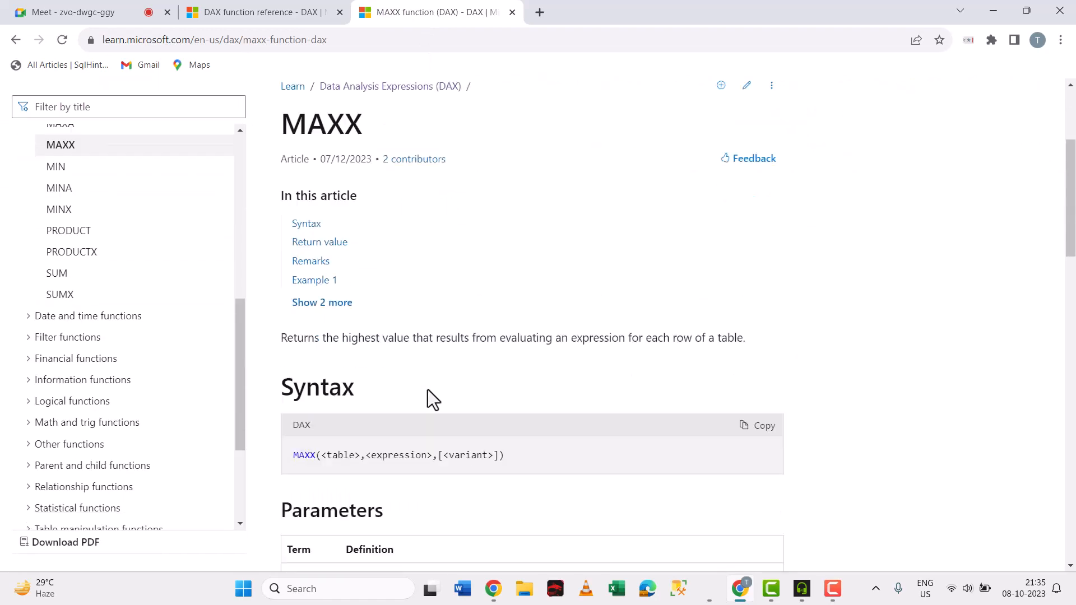
scroll(409, 437, down, 9)
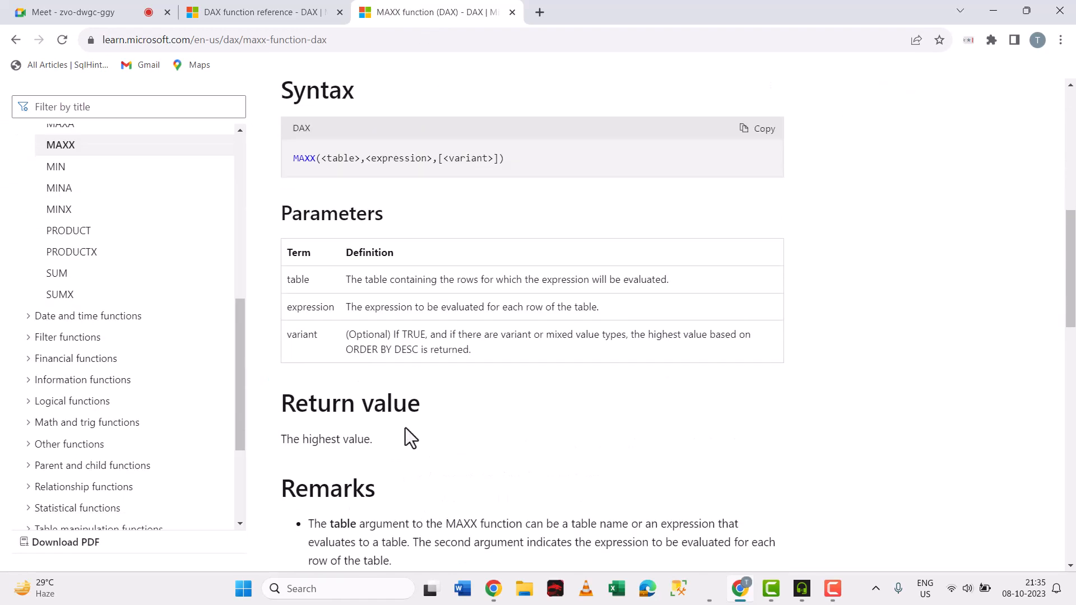
scroll(420, 365, up, 6)
Go back from the MAXX article to the Aggregation functions overview and examine the AVERAGE, COUNT, DISTINCTCOUNT and MAX function descriptions.
click(212, 10)
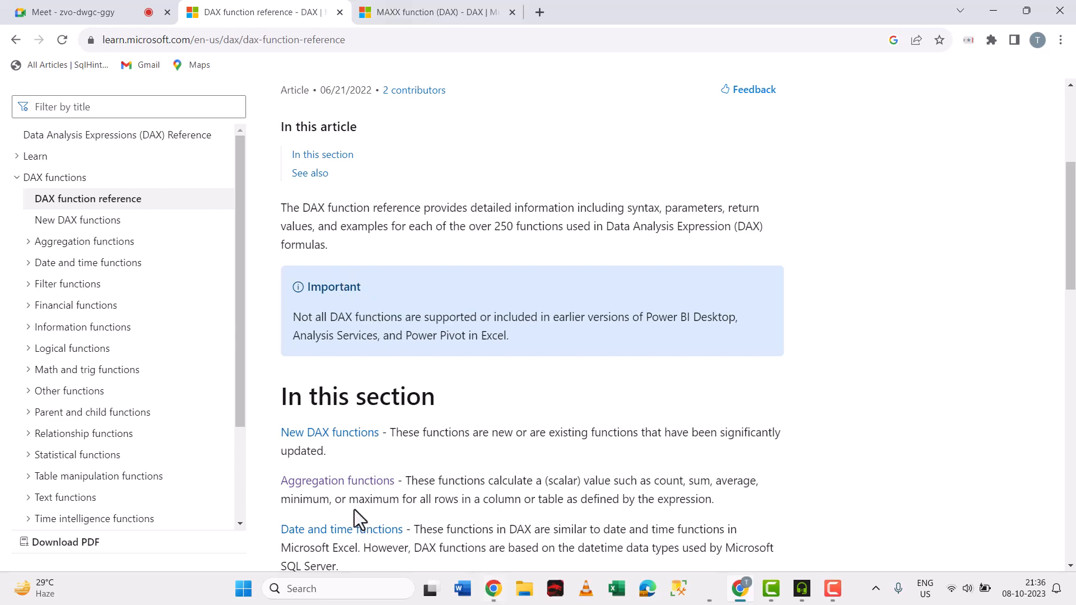
click(486, 11)
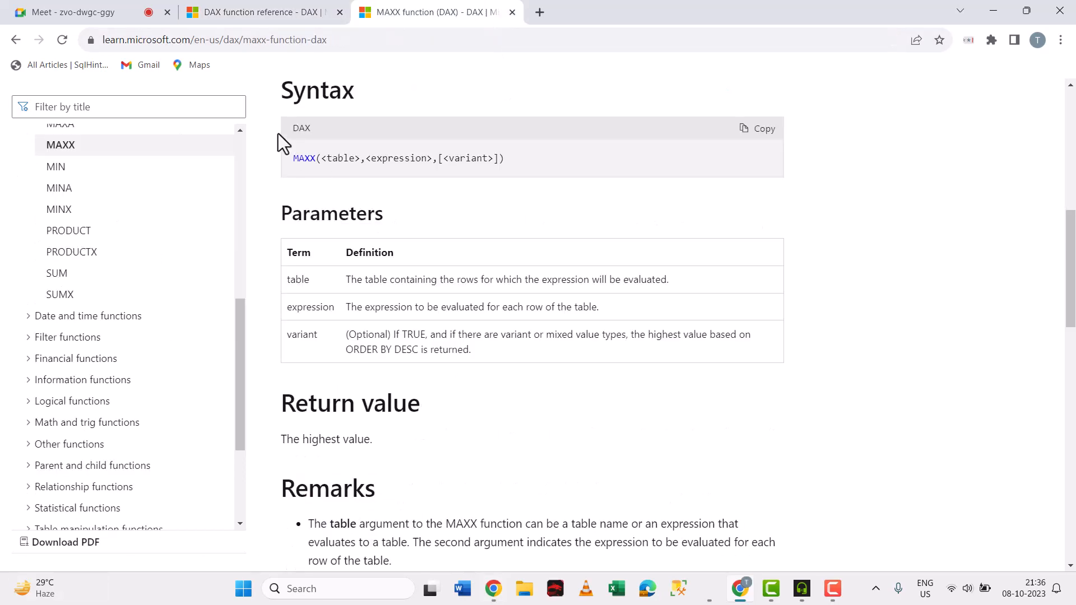
click(17, 39)
scroll(371, 334, up, 6)
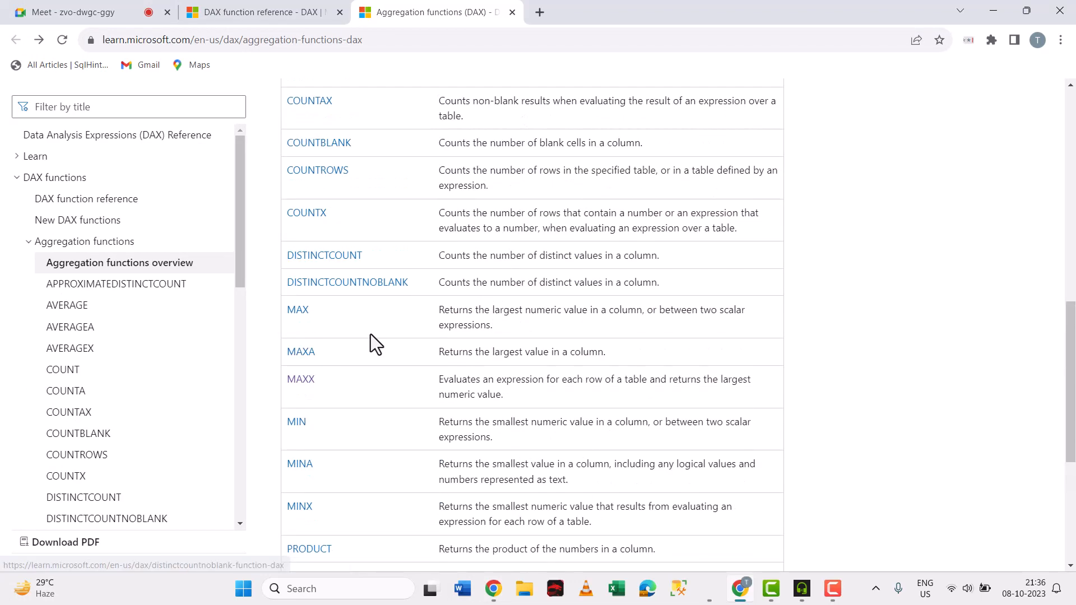
scroll(385, 274, up, 5)
scroll(348, 399, down, 3)
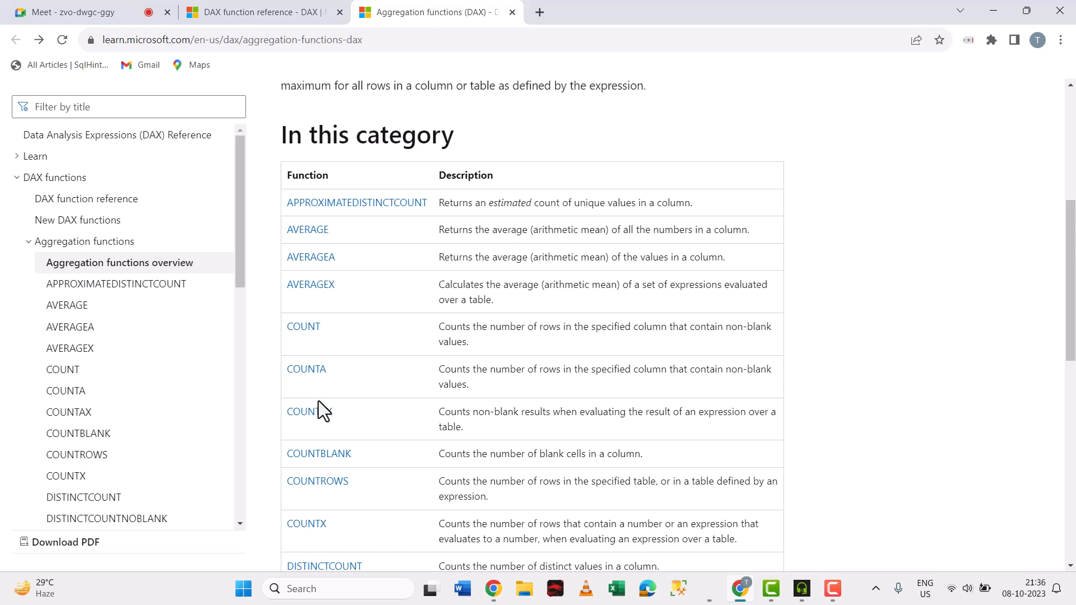
scroll(319, 402, down, 2)
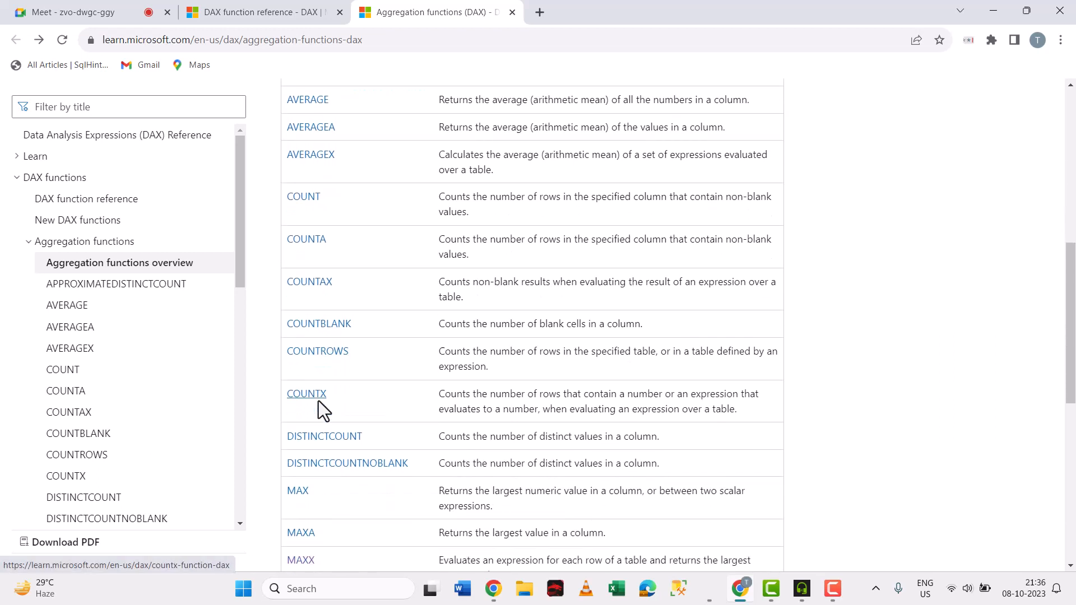
scroll(318, 402, down, 1)
scroll(318, 401, up, 1)
scroll(319, 402, down, 1)
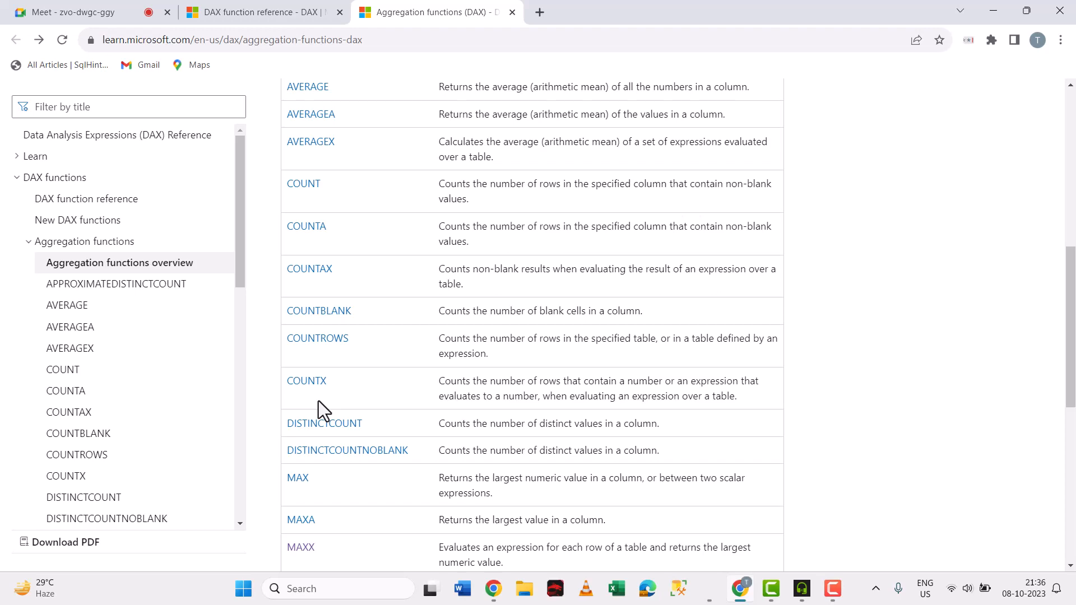
Glance at the DAX function reference again, and review the beginning of the Aggregation functions table.
click(284, 4)
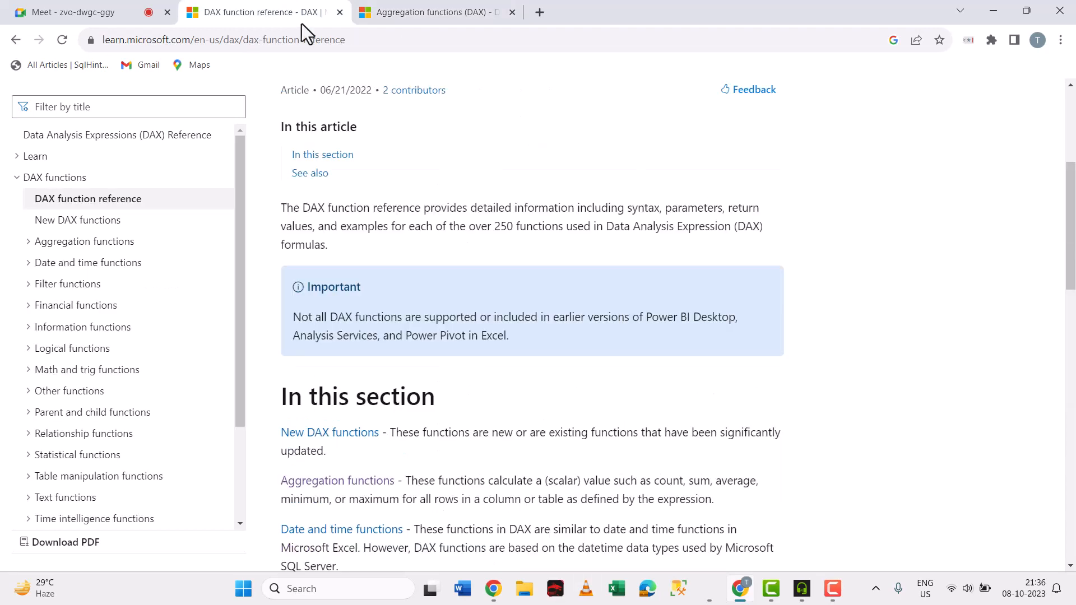
click(466, 11)
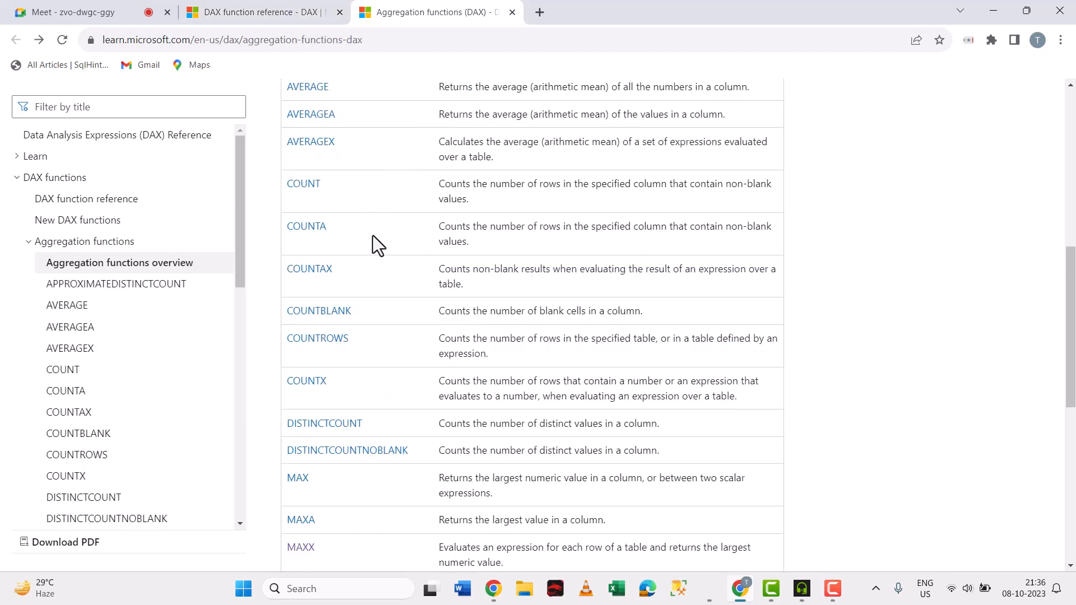
scroll(394, 311, up, 6)
scroll(389, 401, down, 3)
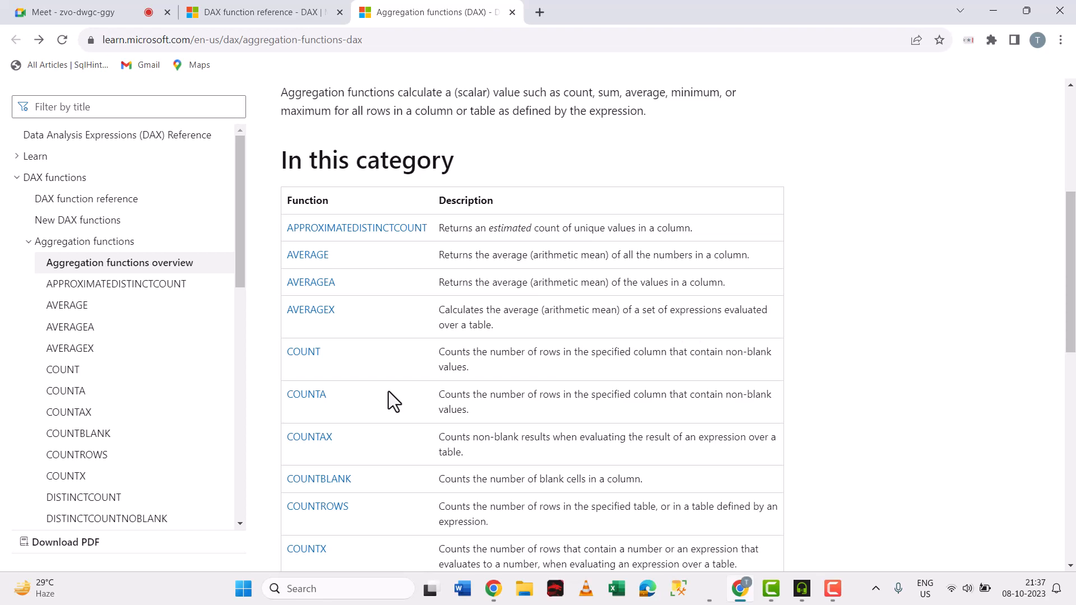
Switch to the Power BI Desktop report containing the Cumulative Sales Monthly measure.
click(710, 590)
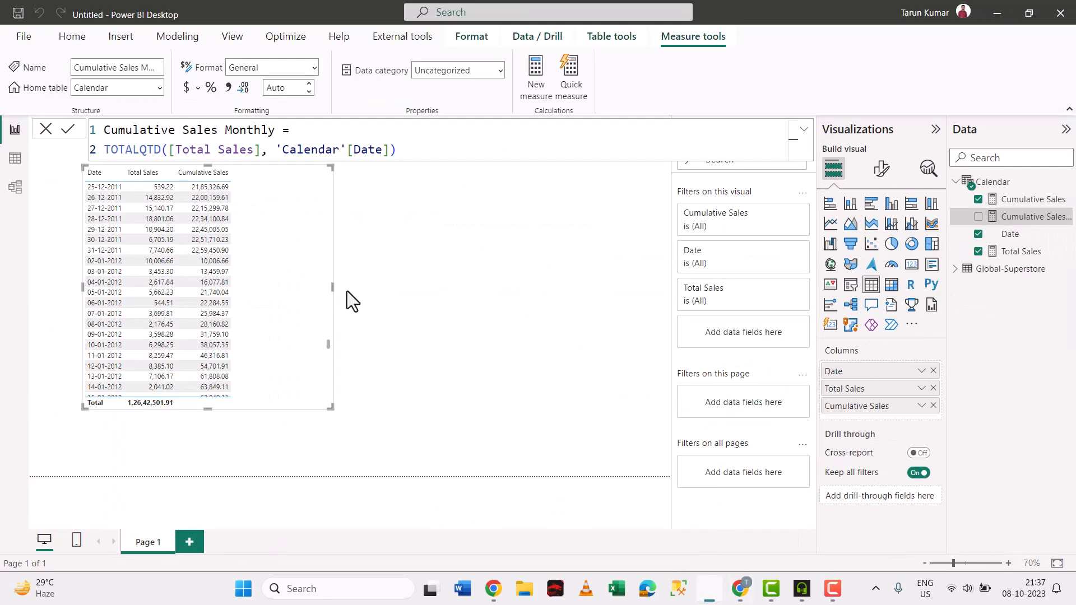
Show the Global-Superstore data in table view and examine its Order ID and Order Date columns.
click(22, 159)
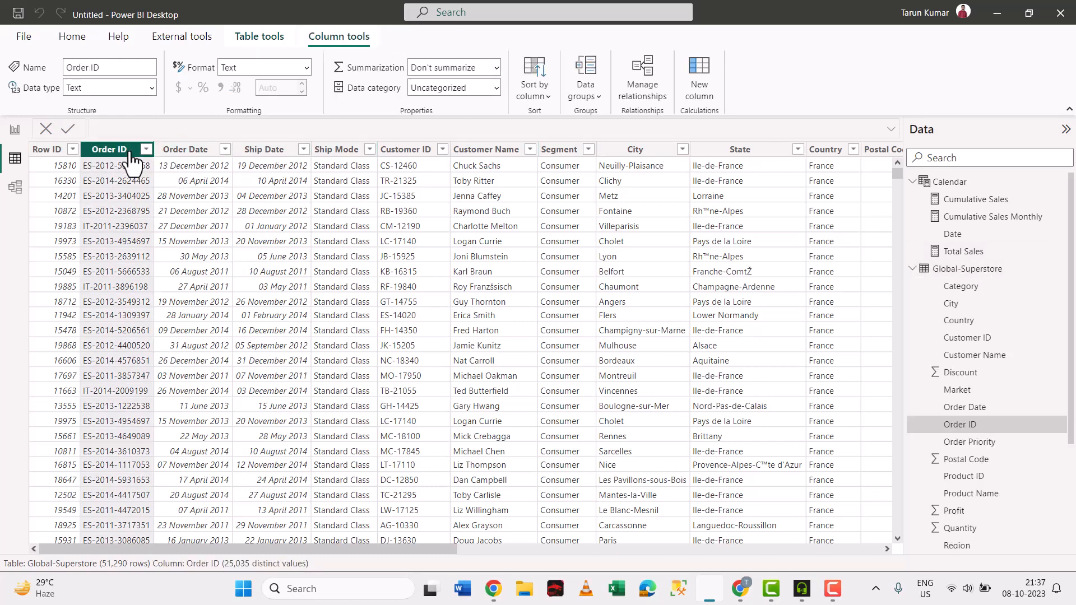
scroll(141, 330, down, 2)
scroll(134, 333, up, 3)
click(206, 159)
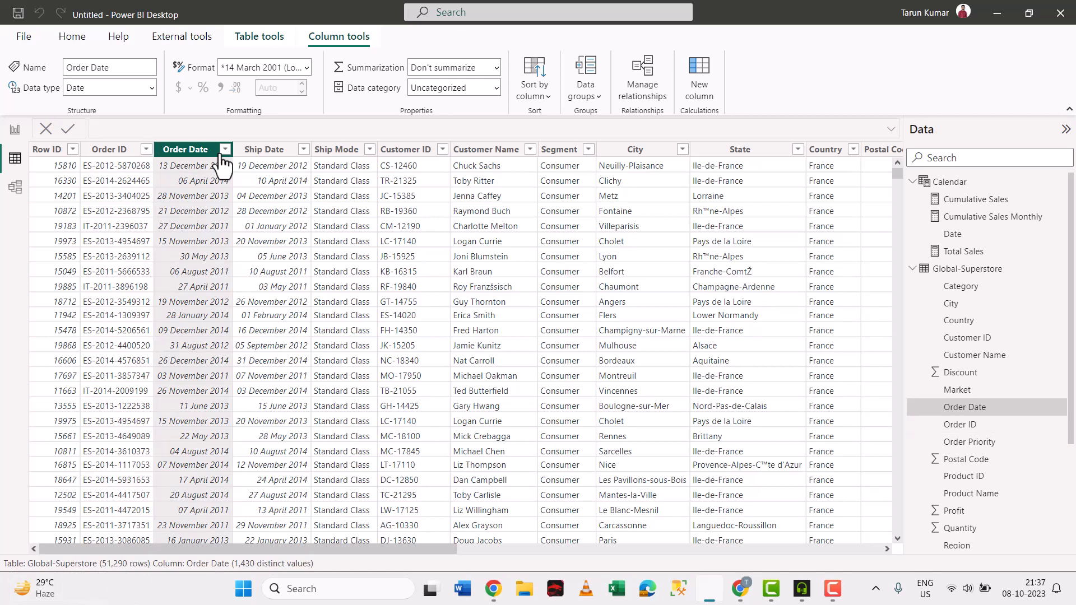
Filter the Order Date column to rows with dates after 08-06-2012.
click(225, 150)
mouse_move(303, 257)
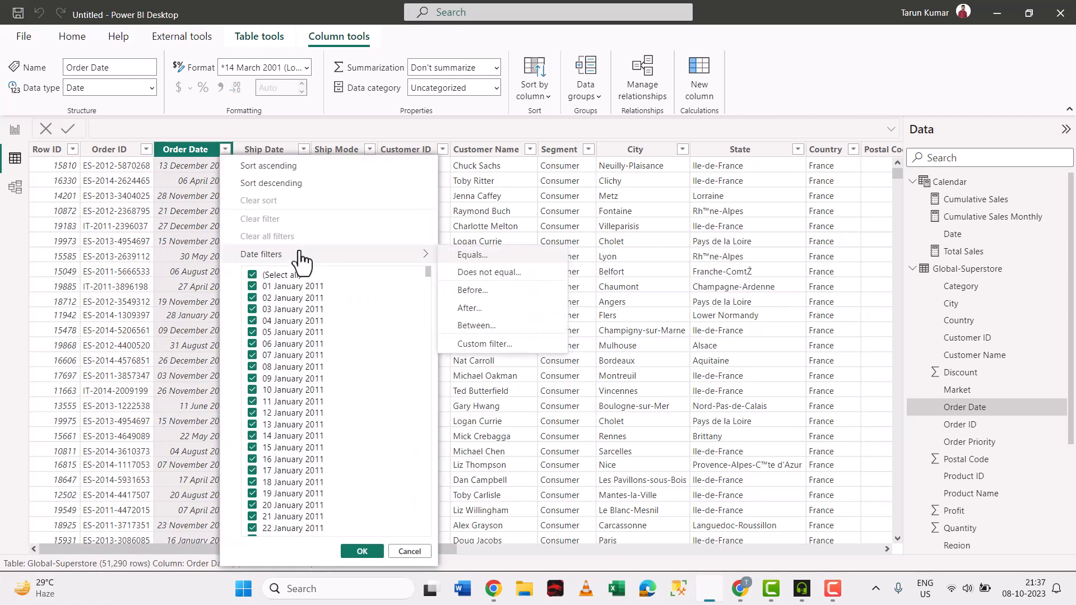
click(480, 310)
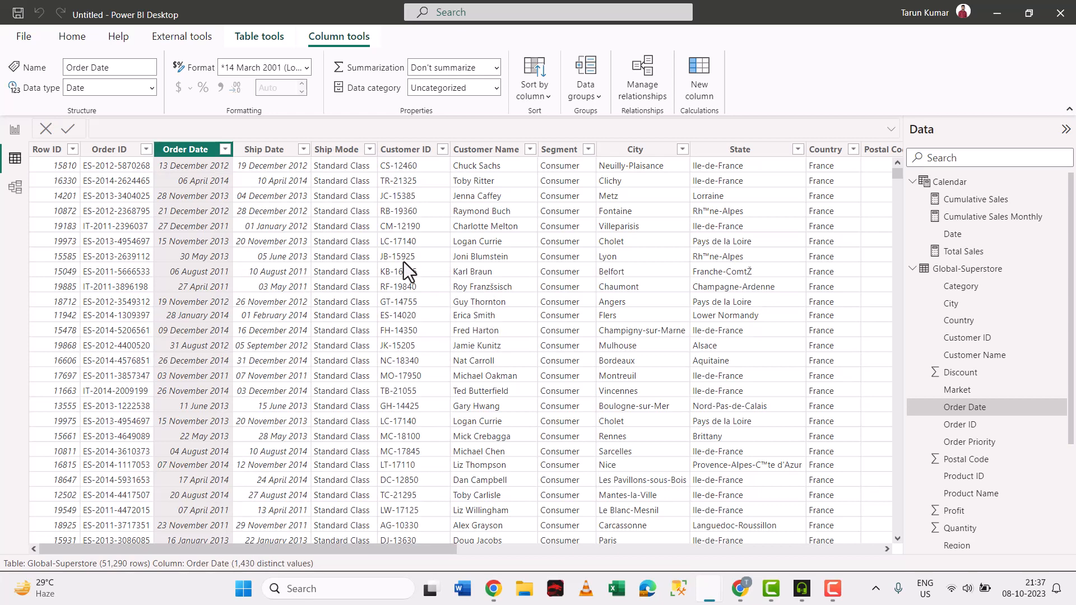
click(737, 252)
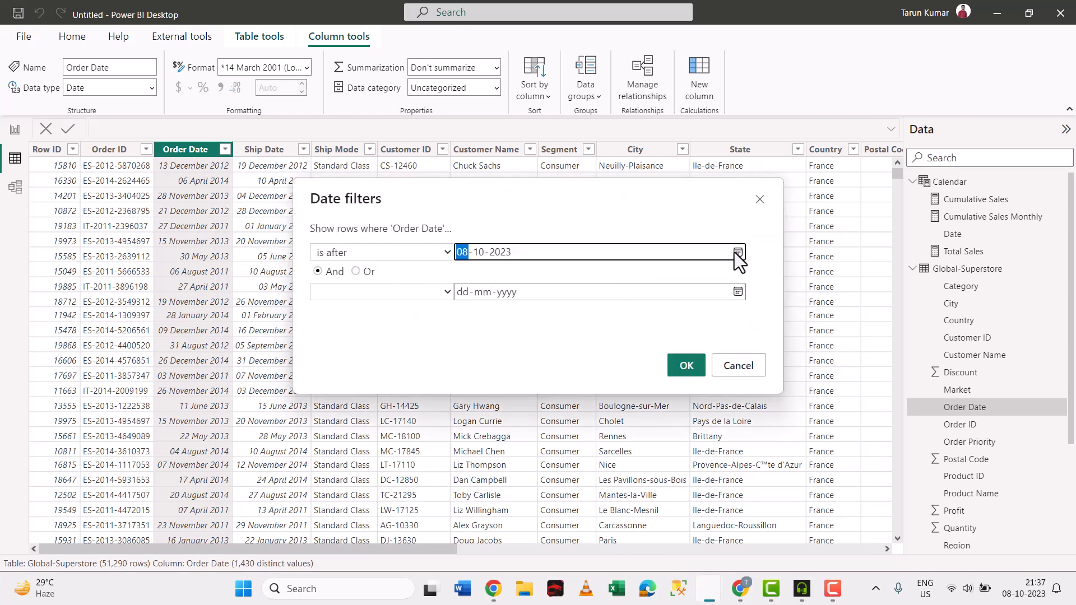
click(522, 280)
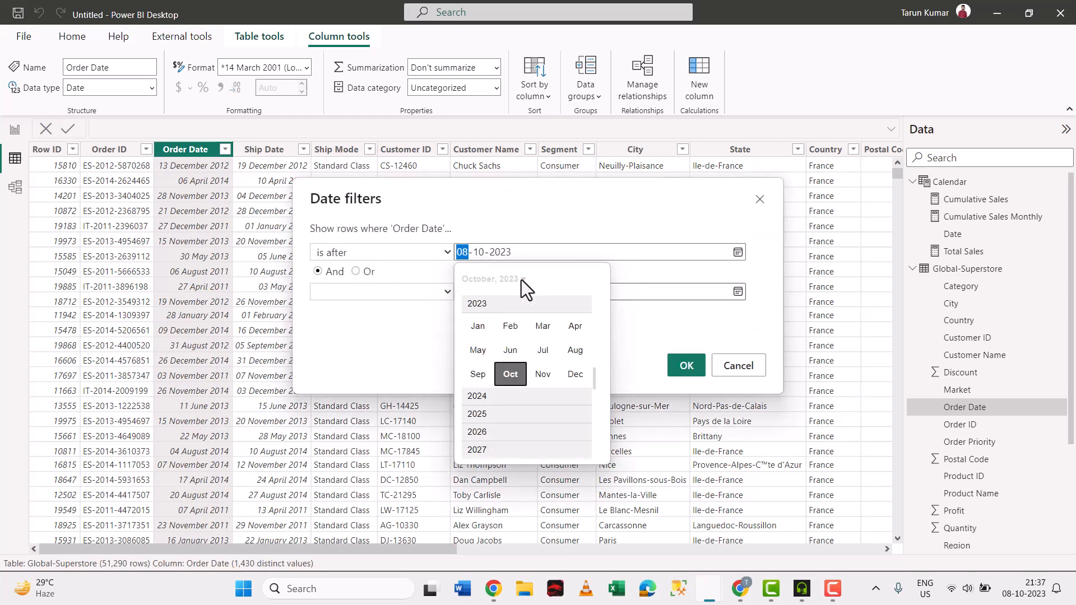
click(488, 396)
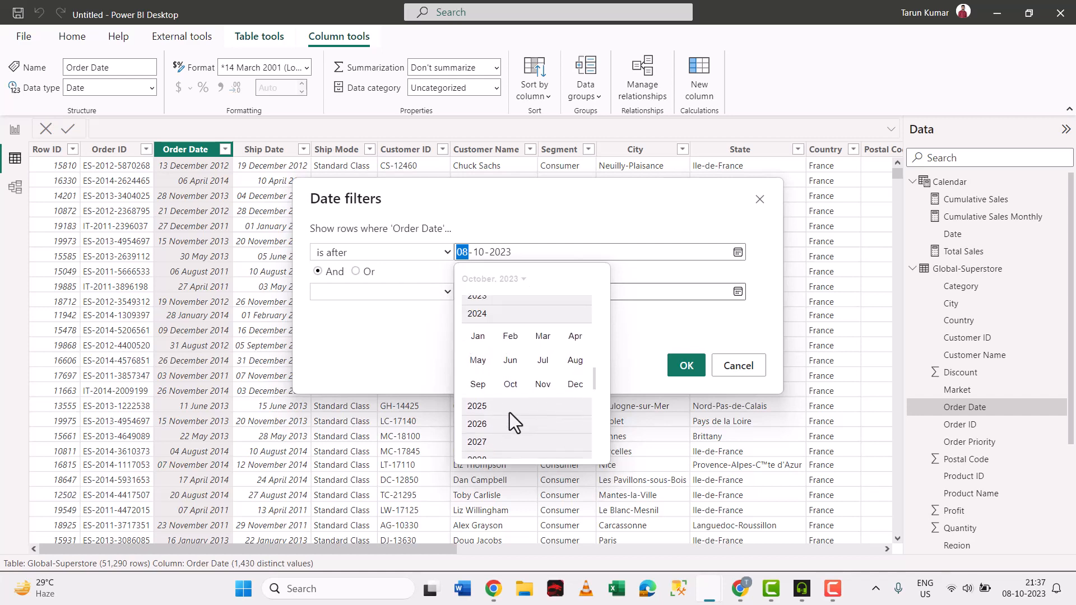
scroll(509, 412, up, 5)
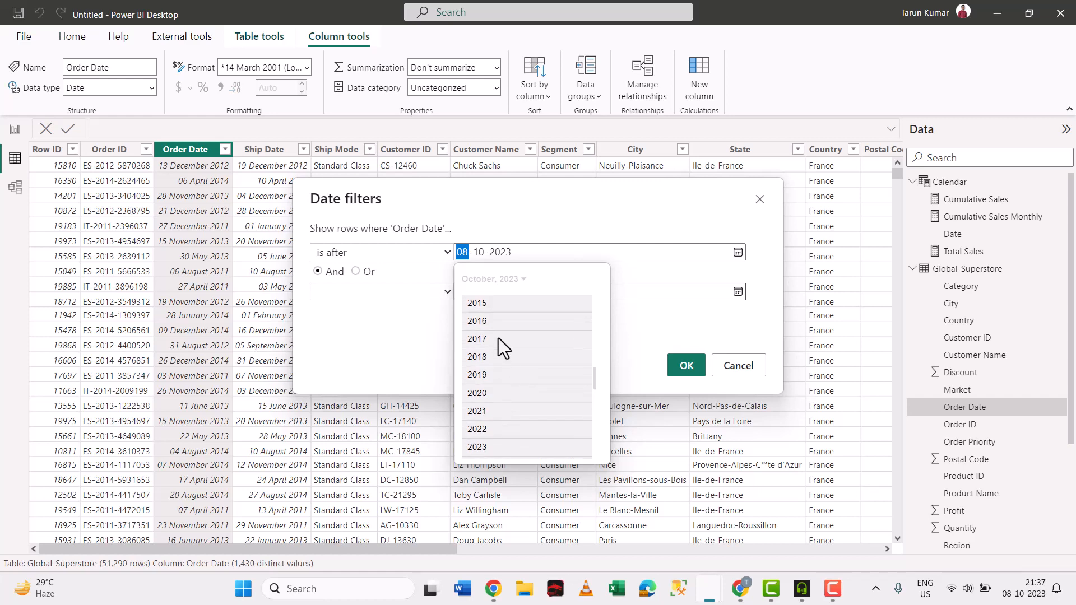
scroll(499, 338, up, 3)
click(493, 307)
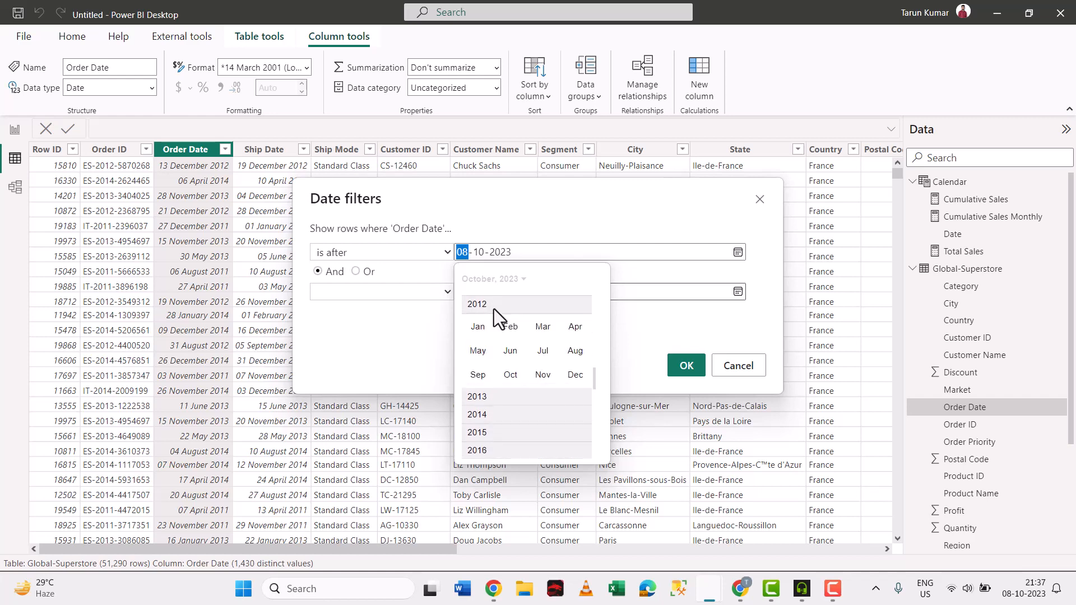
click(510, 352)
click(687, 373)
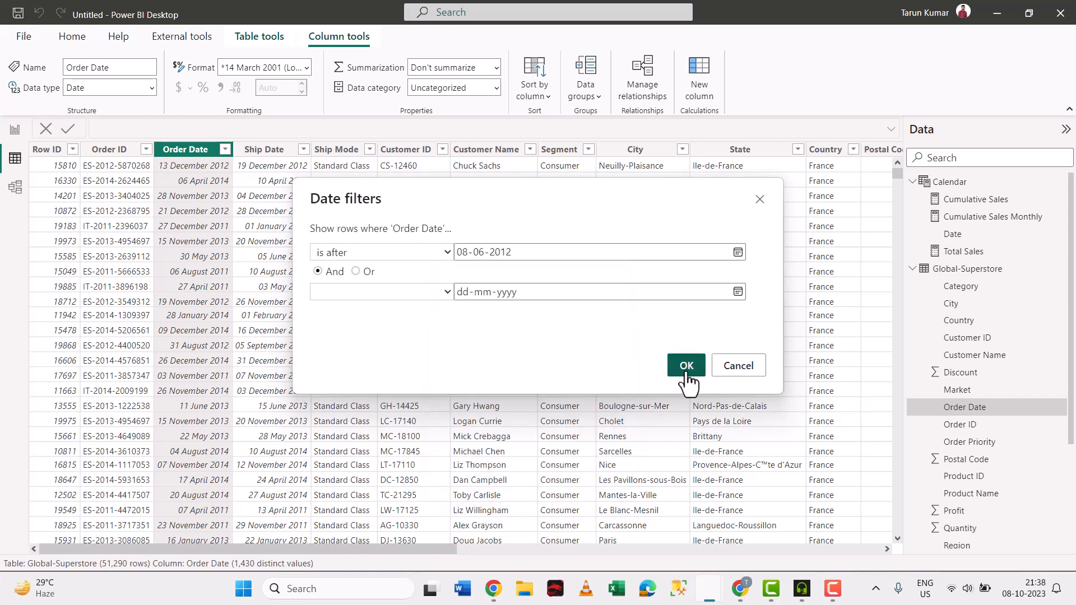
click(686, 373)
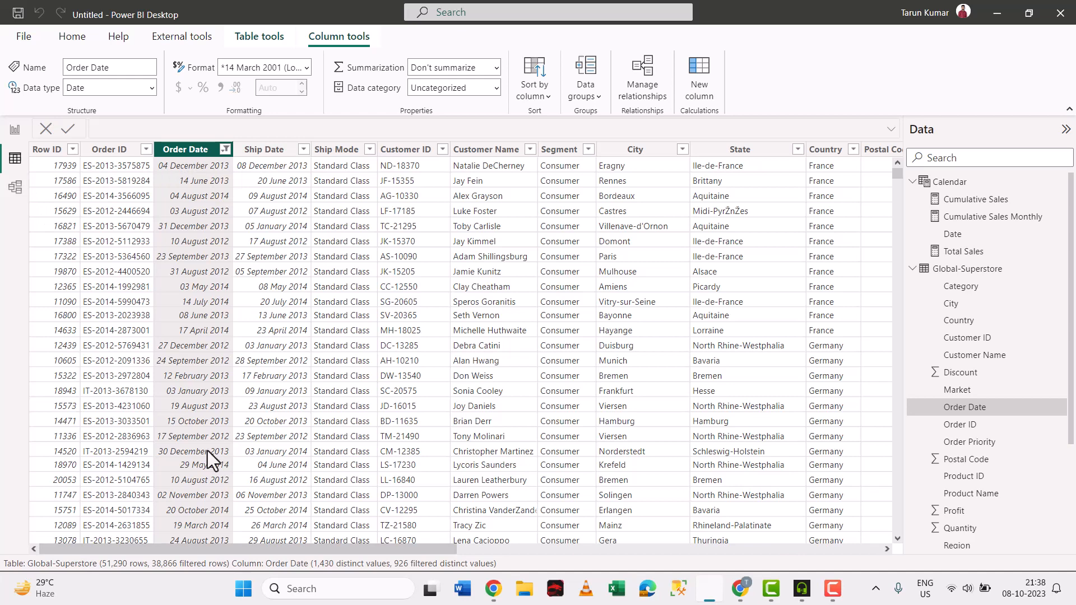
Examine the Order ID and Sales columns of the filtered Global-Superstore table, hiding the screen-sharing notice on the way.
click(117, 151)
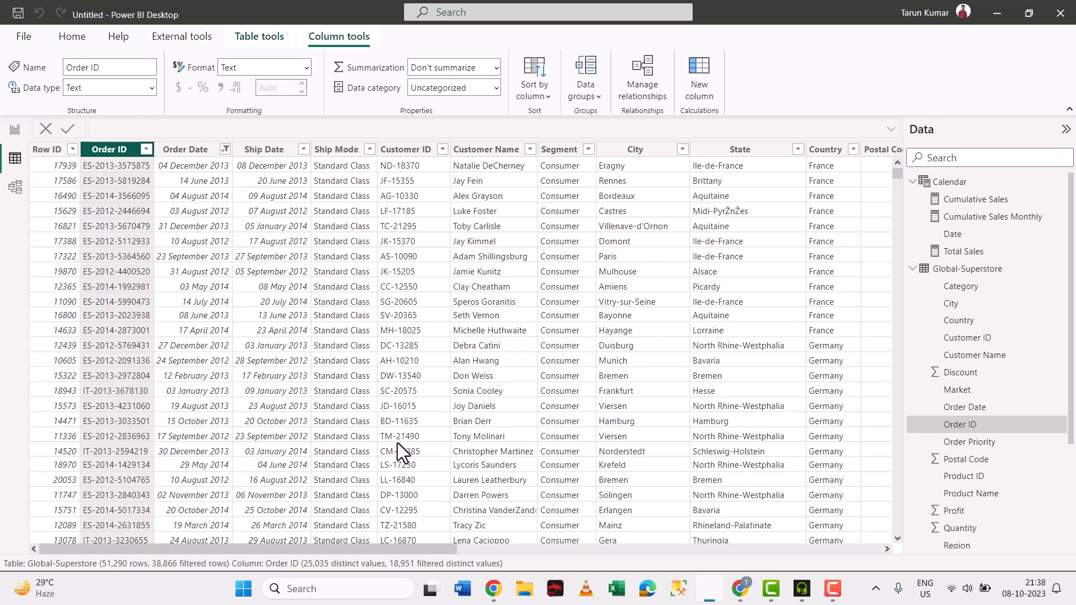
mouse_move(496, 596)
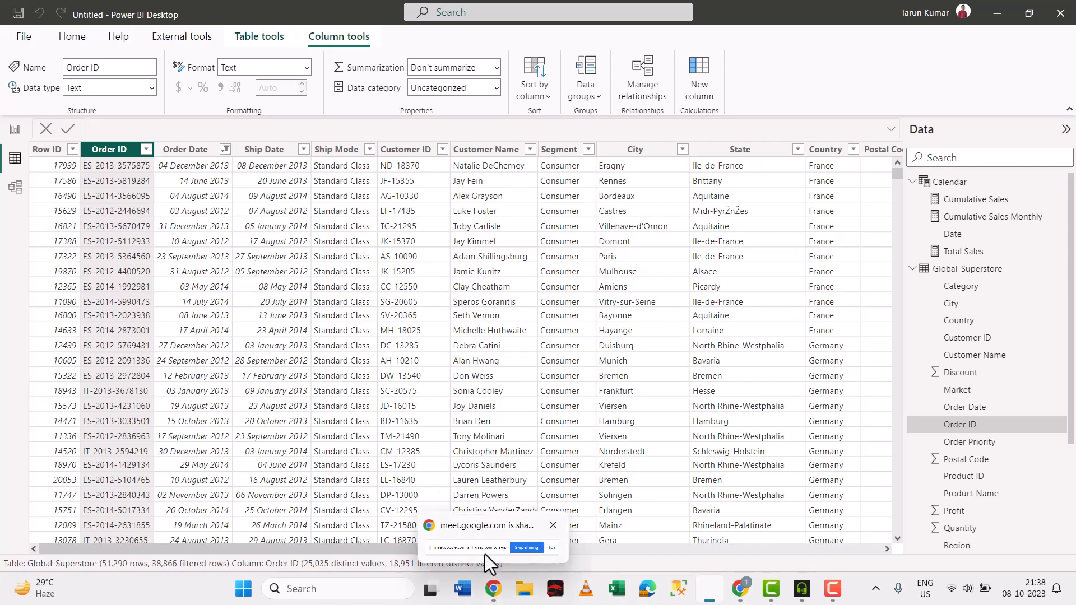
click(476, 529)
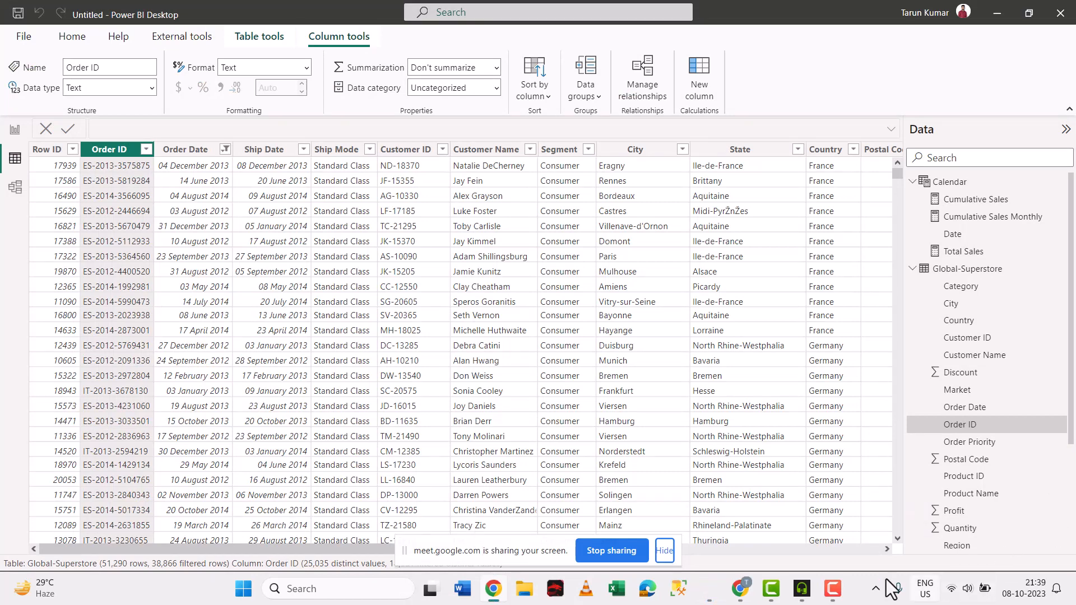
click(669, 551)
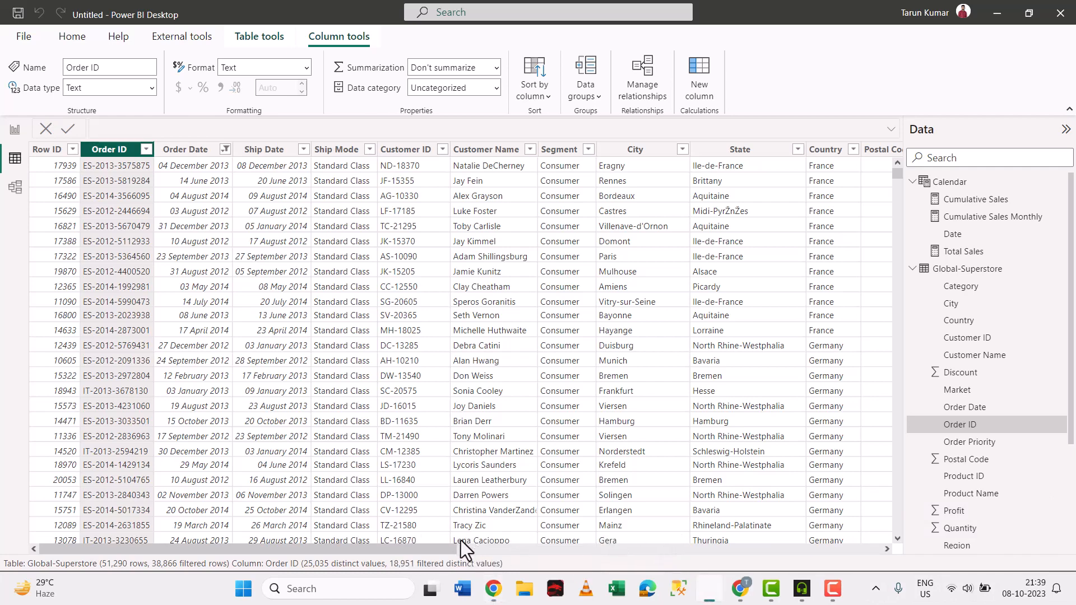
drag(462, 548, 840, 553)
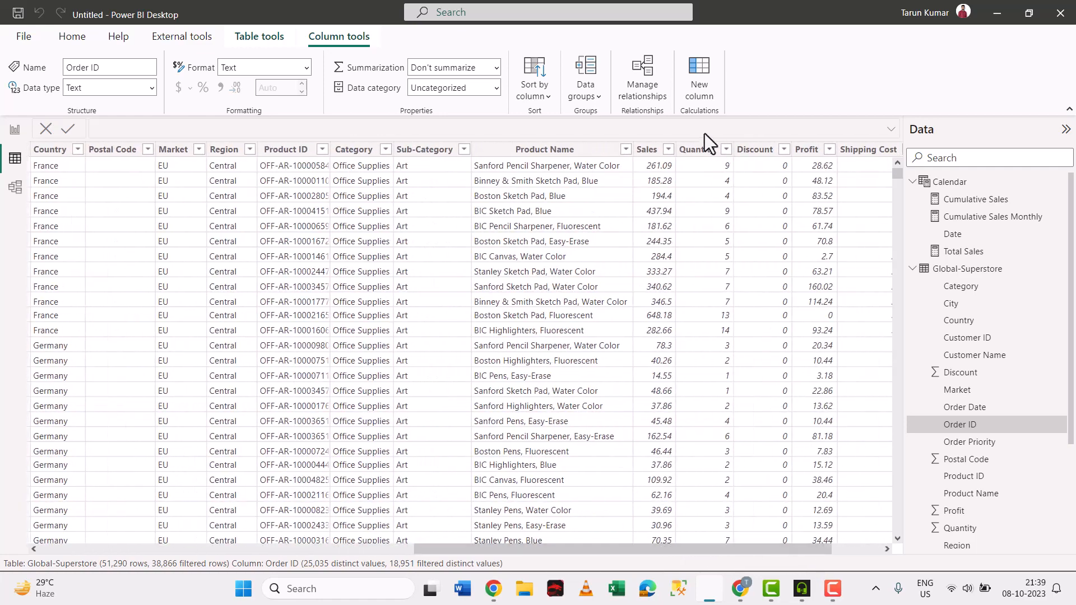
click(650, 150)
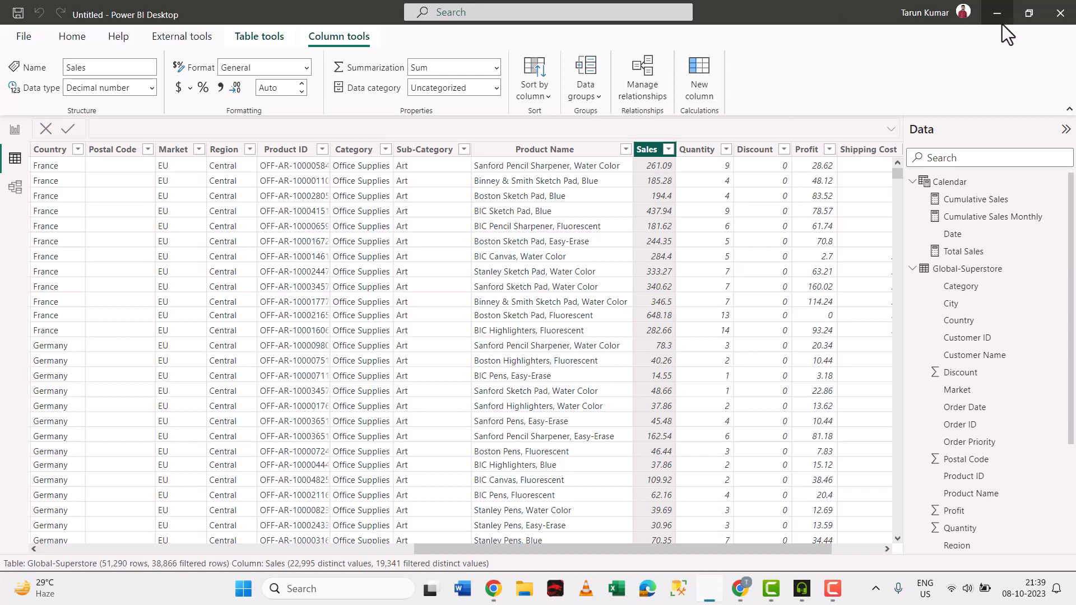
Switch to the Aggregation functions overview in the browser and look through the function table, including the COUNT variants.
click(988, 13)
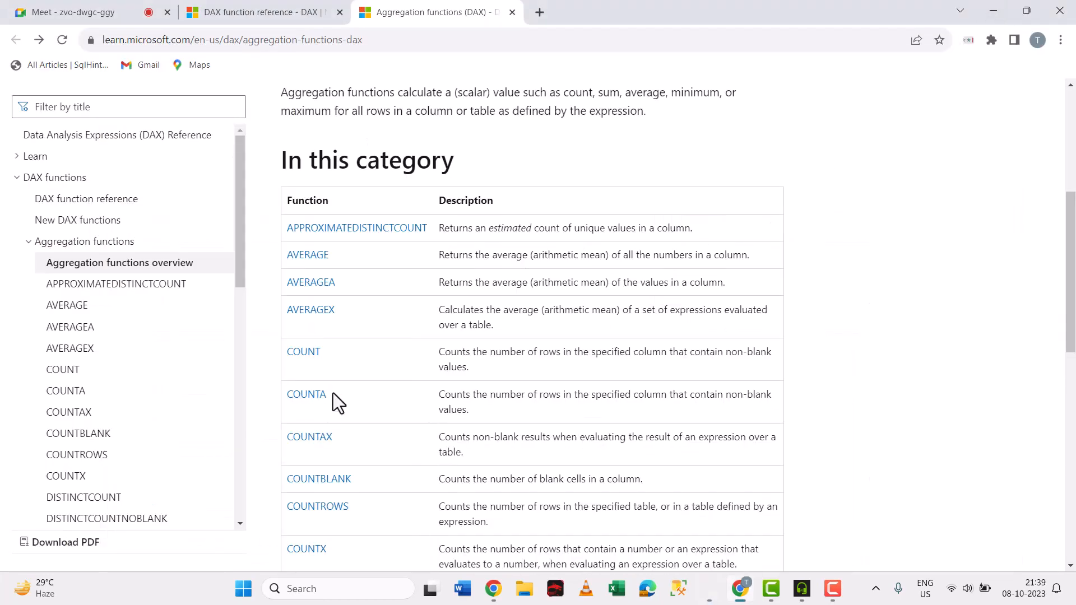
scroll(333, 393, down, 3)
scroll(341, 495, down, 3)
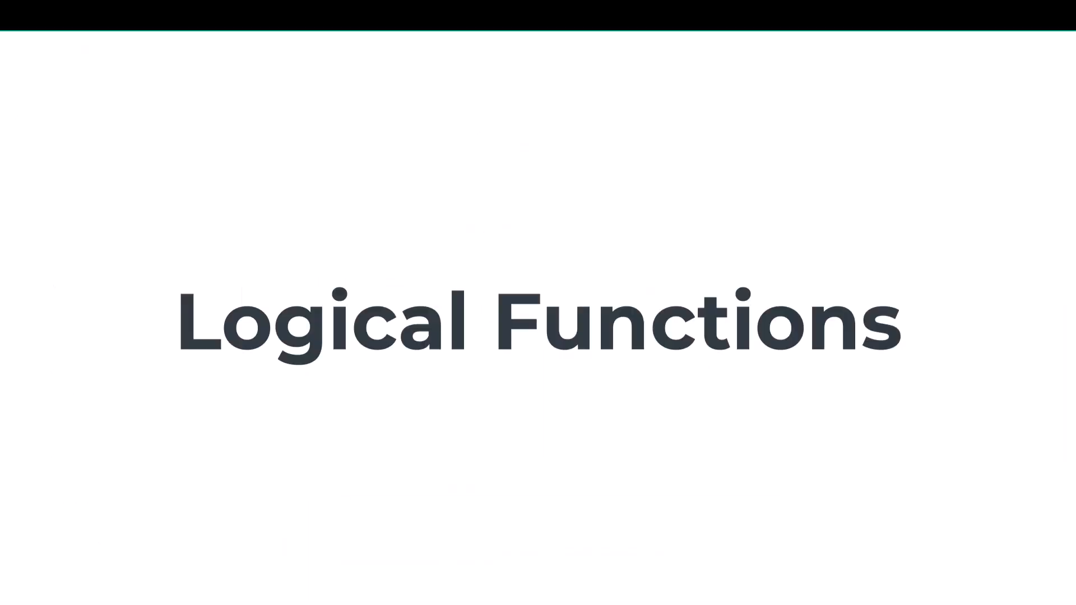
Examine the function categories described on the DAX function reference page, from Aggregation functions to Information functions.
scroll(338, 350, down, 9)
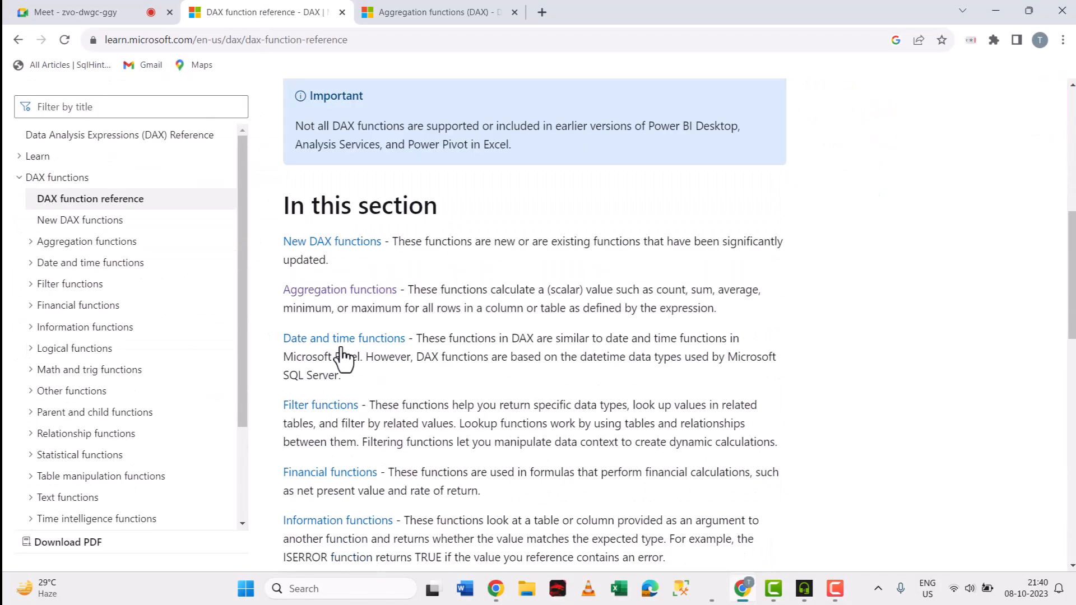
scroll(343, 358, down, 3)
scroll(336, 293, up, 4)
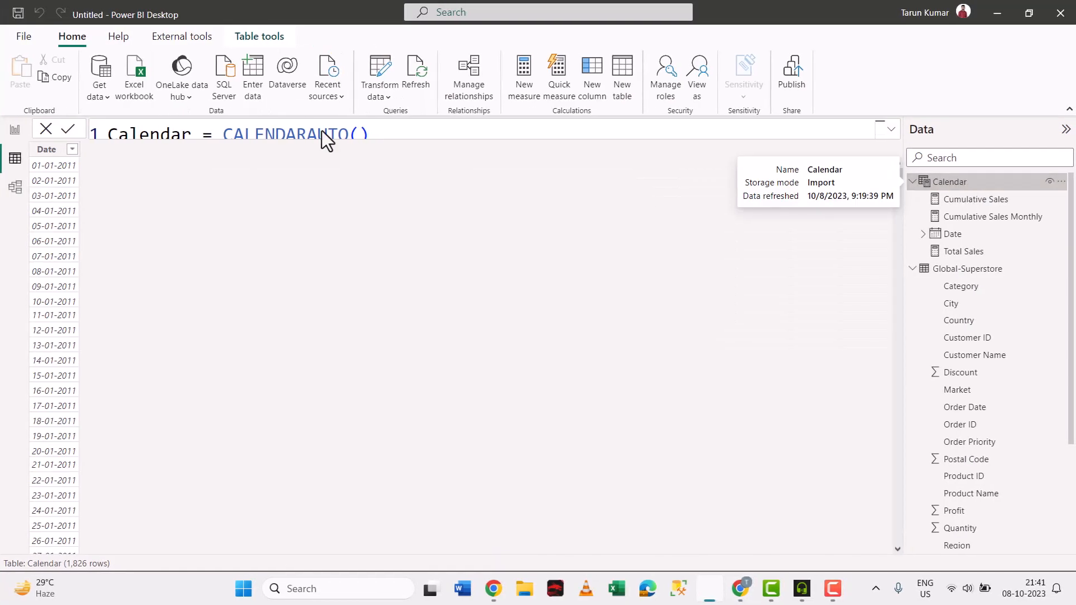
Add a new calculated column to the Calendar table in Power BI Desktop and expand its formula editor.
click(42, 152)
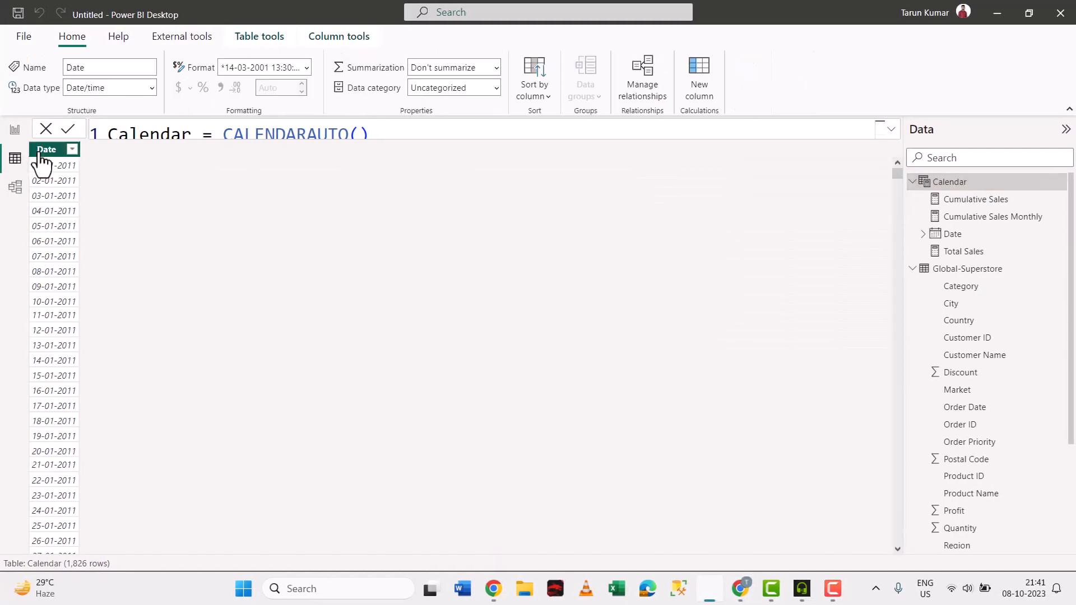
right_click(42, 154)
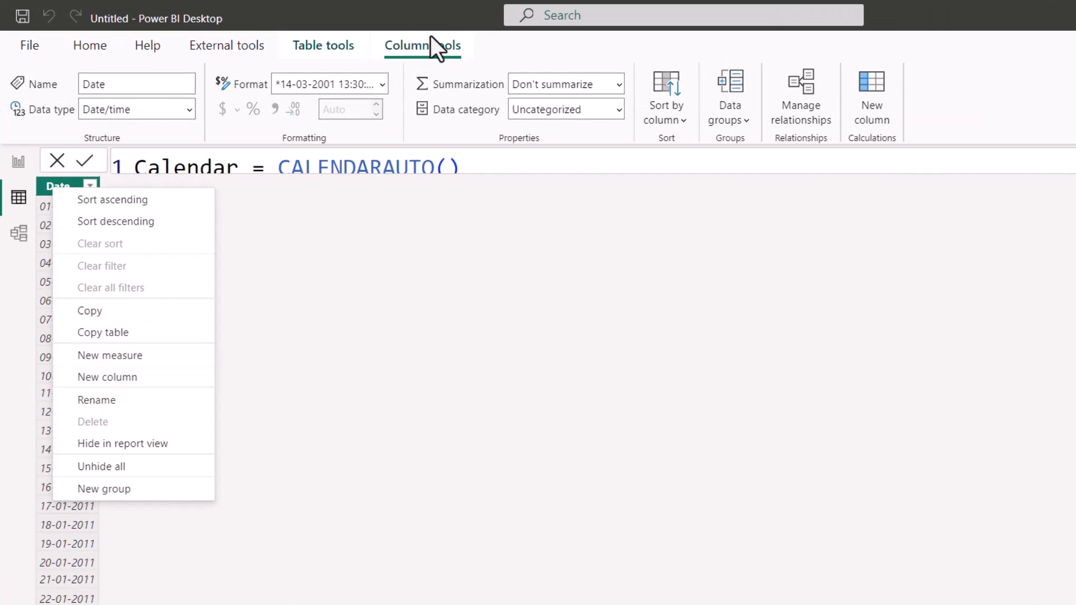
click(878, 94)
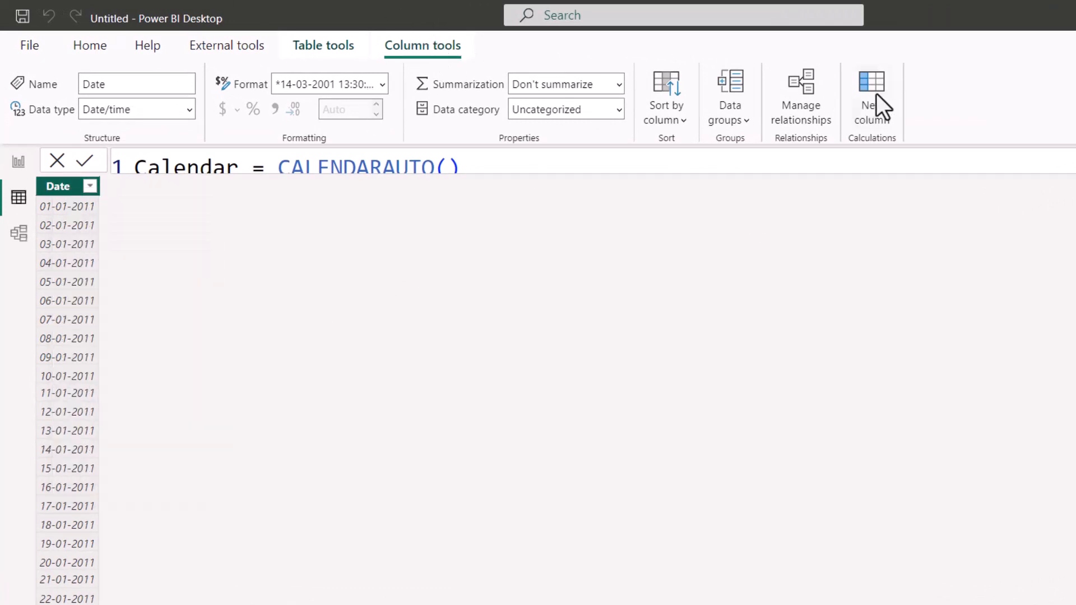
click(876, 93)
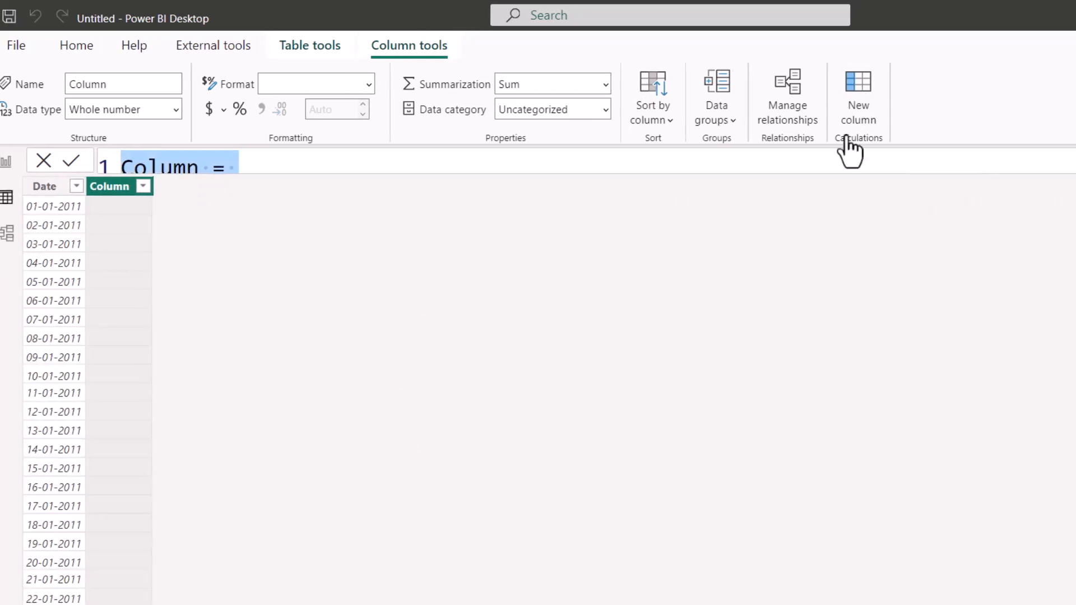
click(1036, 164)
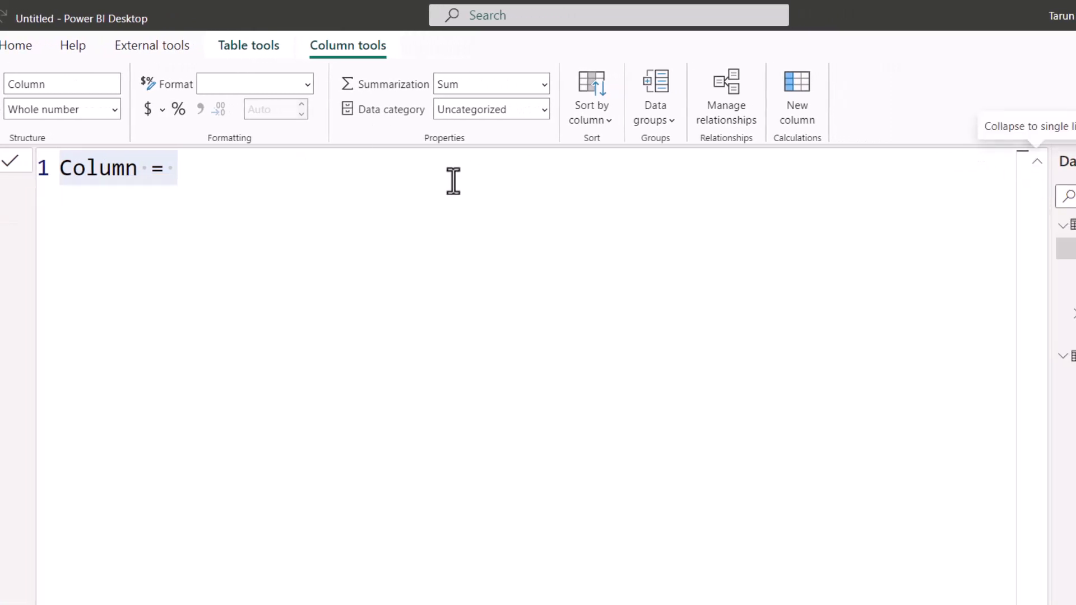
Define the new Calendar column with the formula Weekday = WEEKDAY('Calendar'[Date]) and commit it.
text(Weekd)
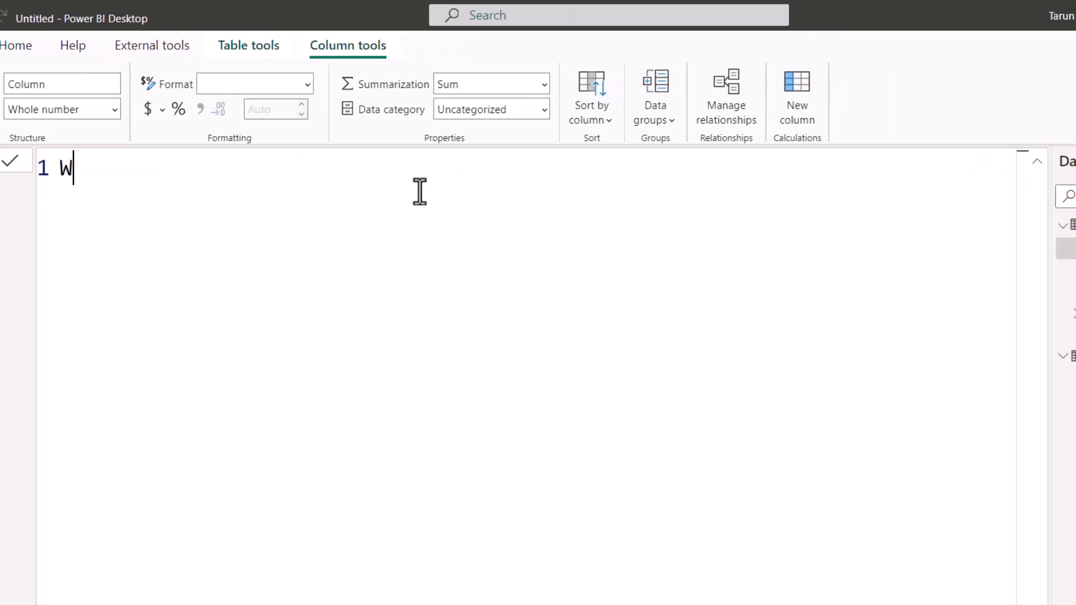
text(ay )
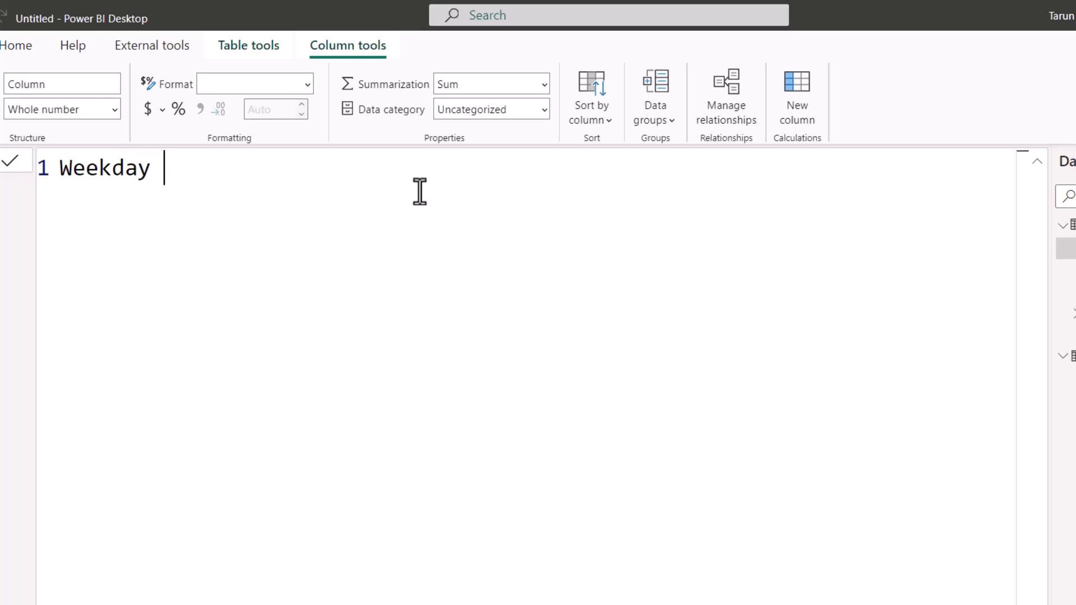
text(= Week)
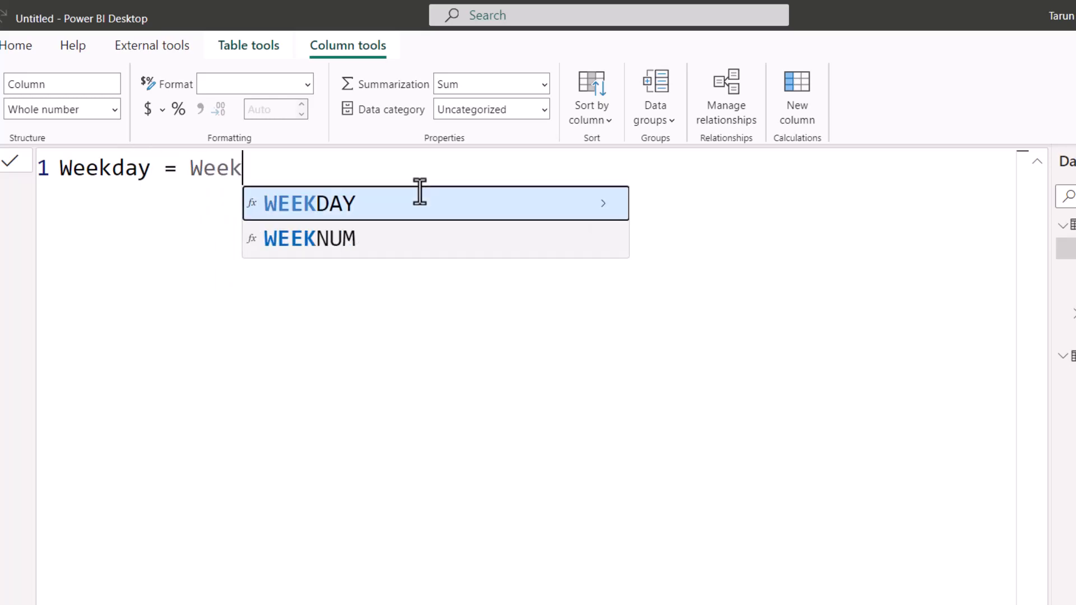
key(Tab)
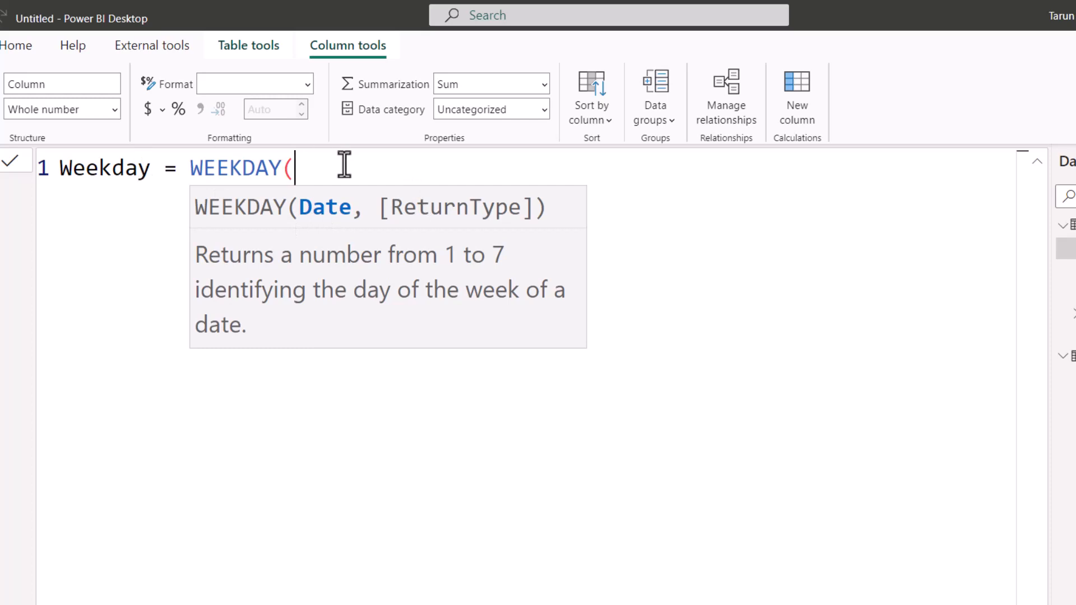
text(cal)
key(Up)
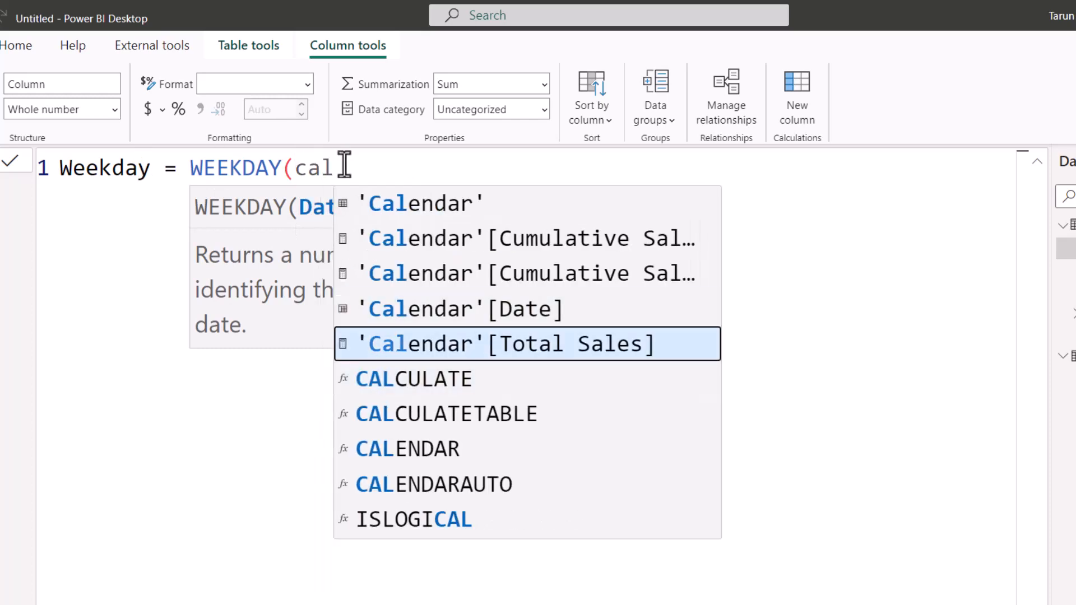
key(Up)
key(Up)
key(Up)
key(Up)
key(Up)
key(Down)
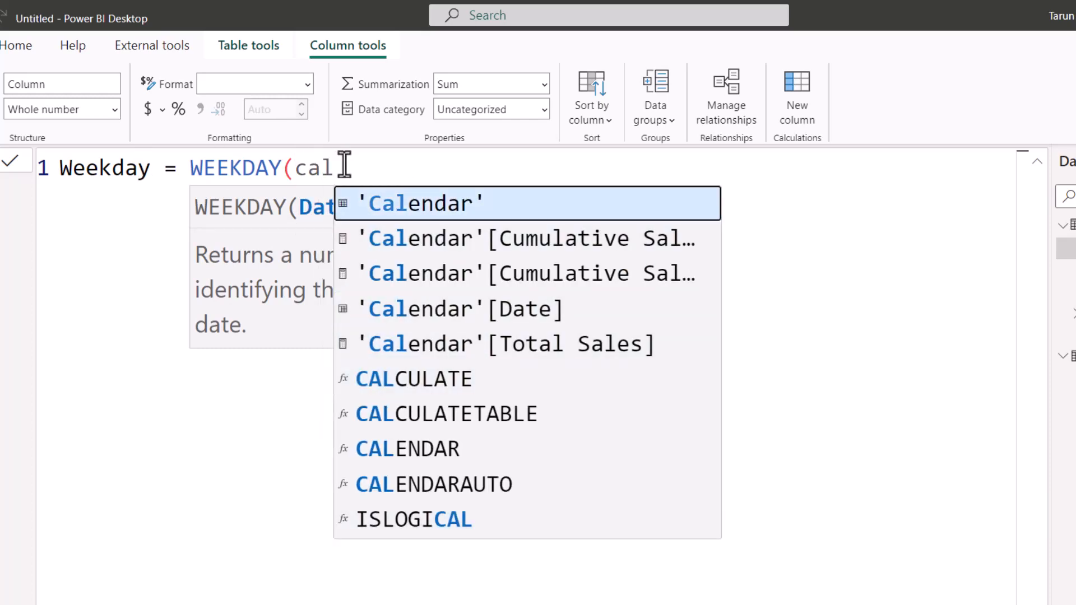
key(Down)
key(Down)
key(Down)
key(Tab)
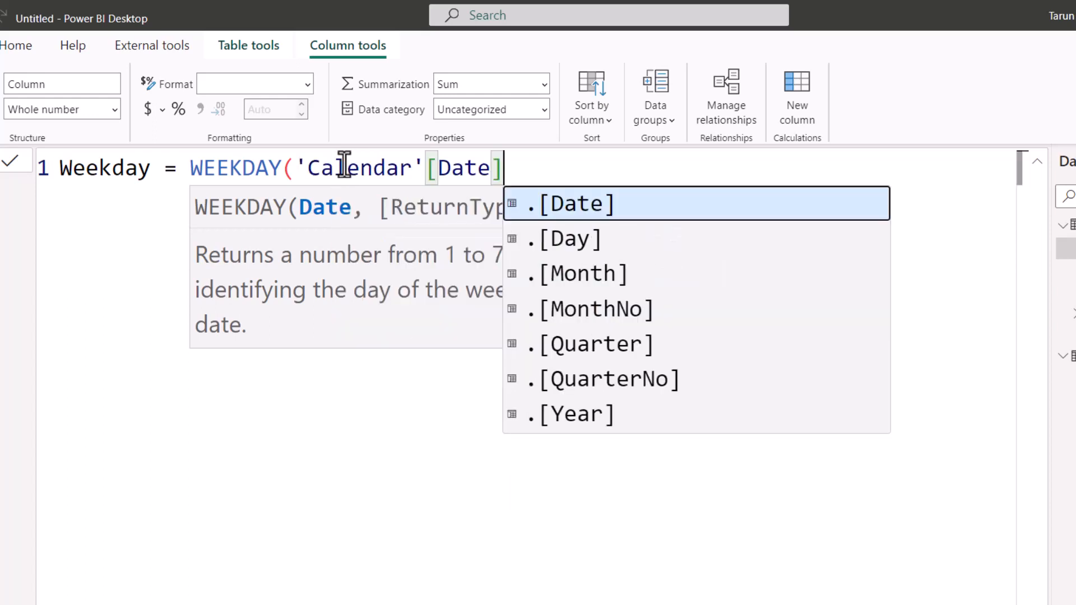
text())
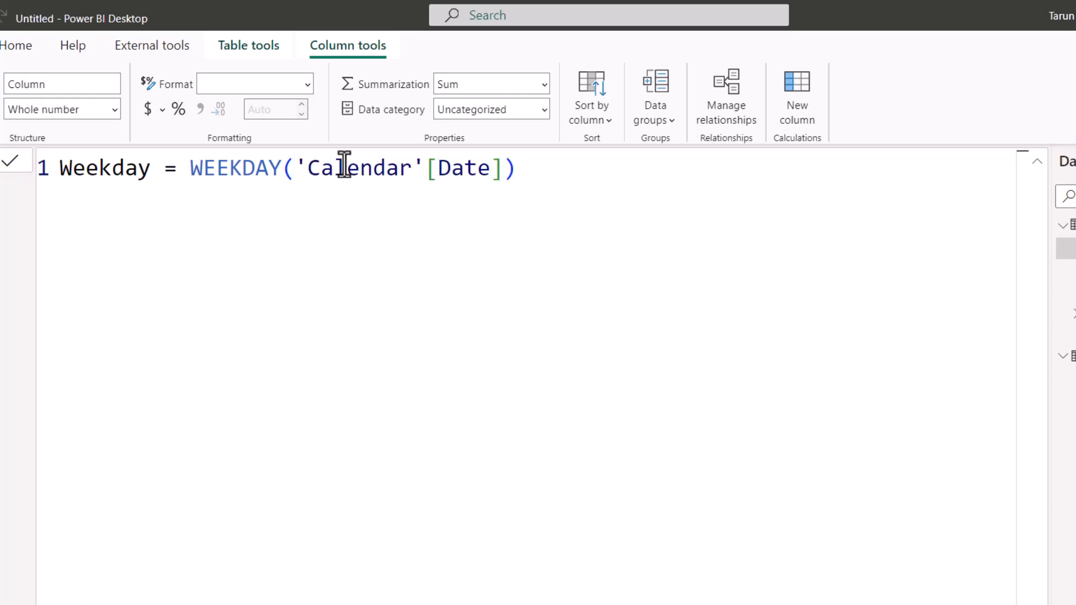
key(Return)
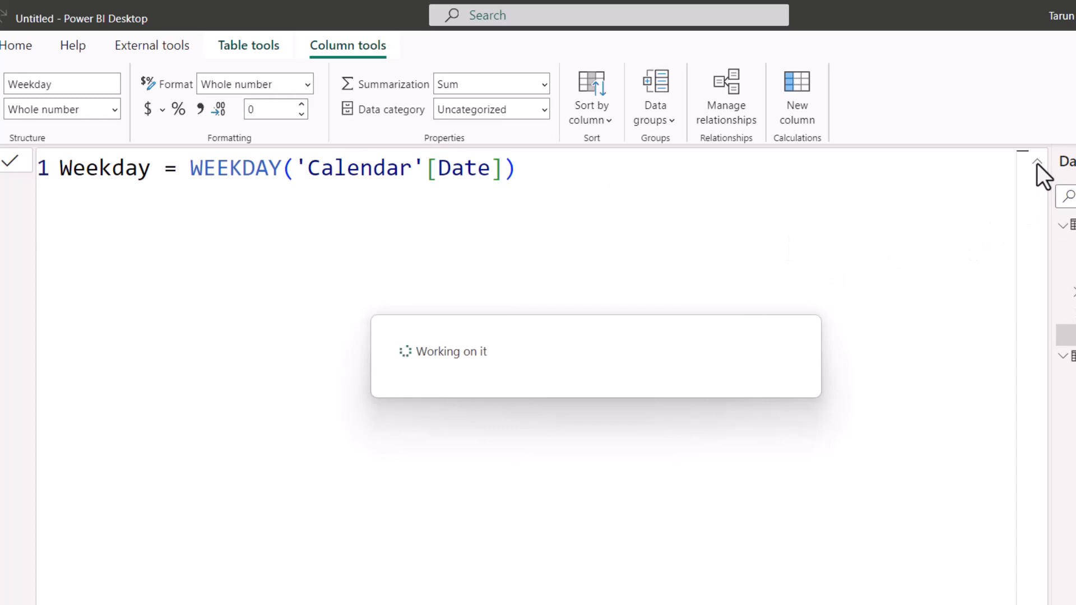
Collapse the formula editor and rewrite the Weekday formula's WEEKDAY arguments with 'Calendar'[Date], continuing to the ReturnType argument.
click(1037, 164)
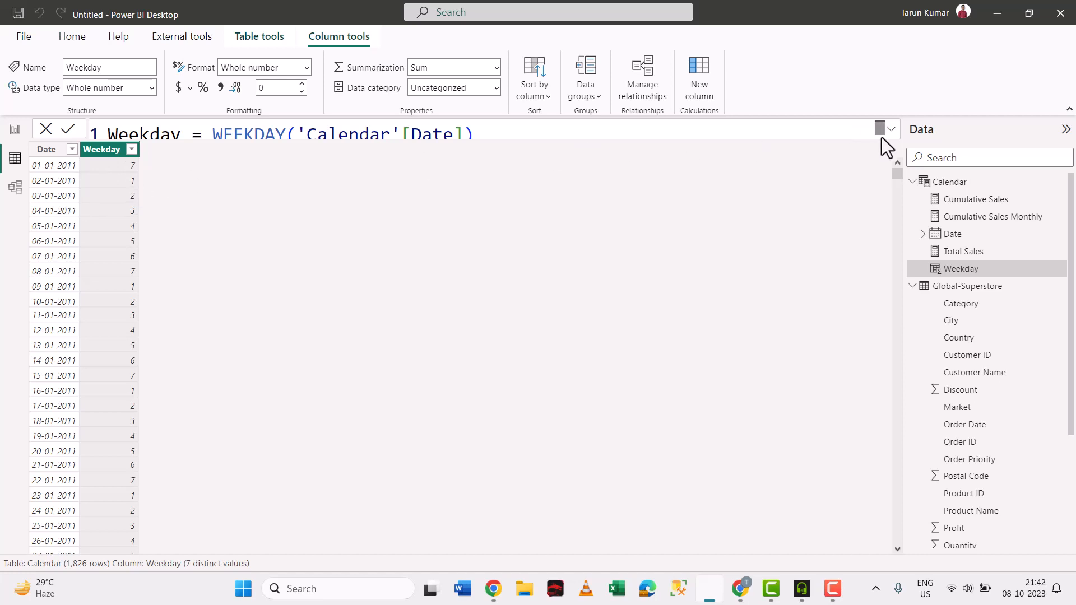
click(500, 134)
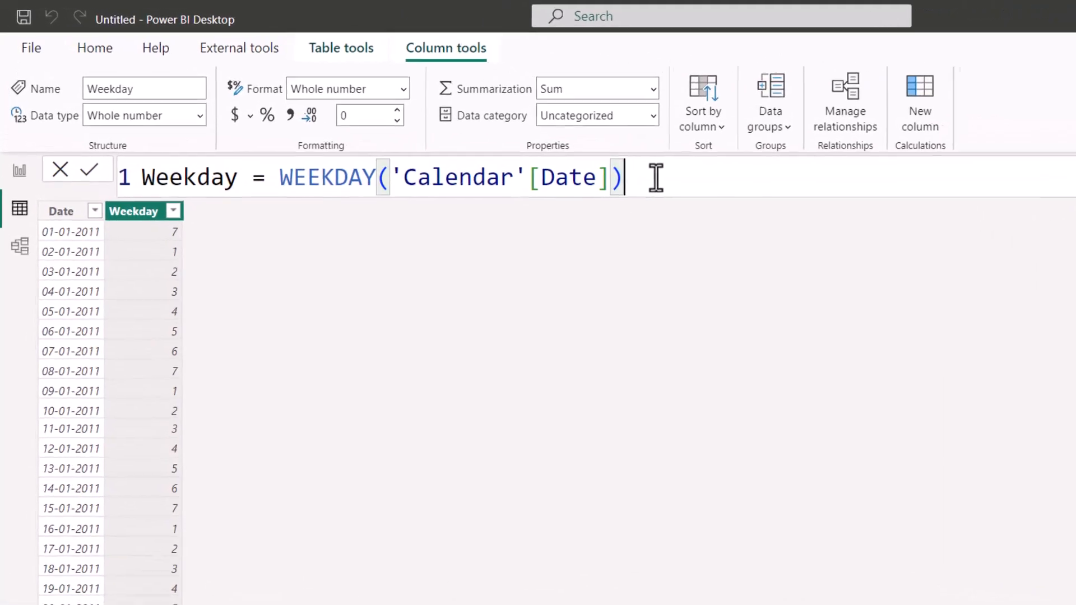
drag(656, 179, 390, 177)
key(BackSpace)
key(BackSpace)
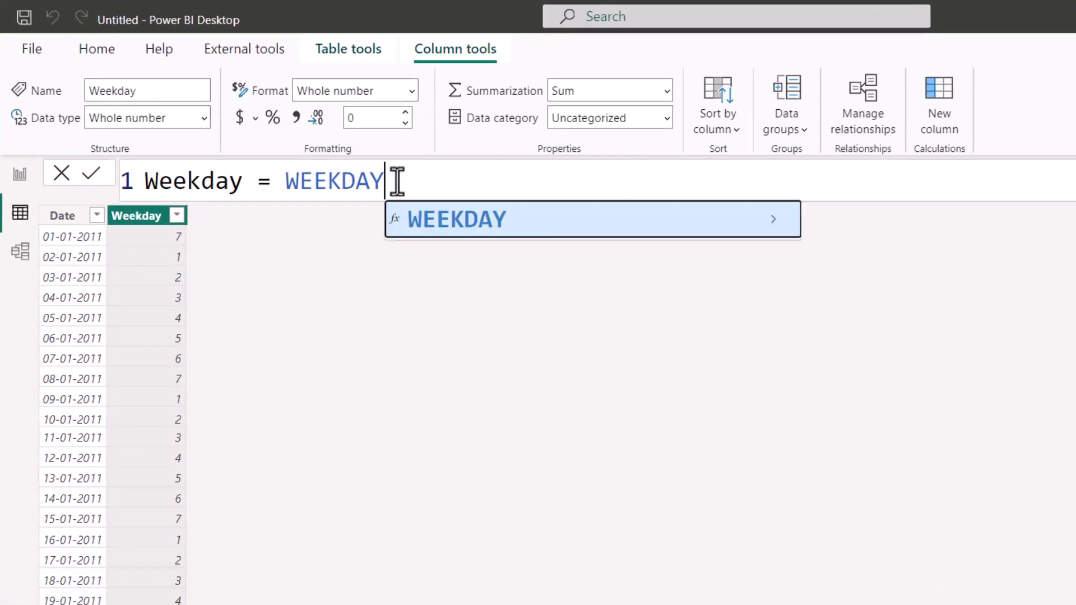
text(()
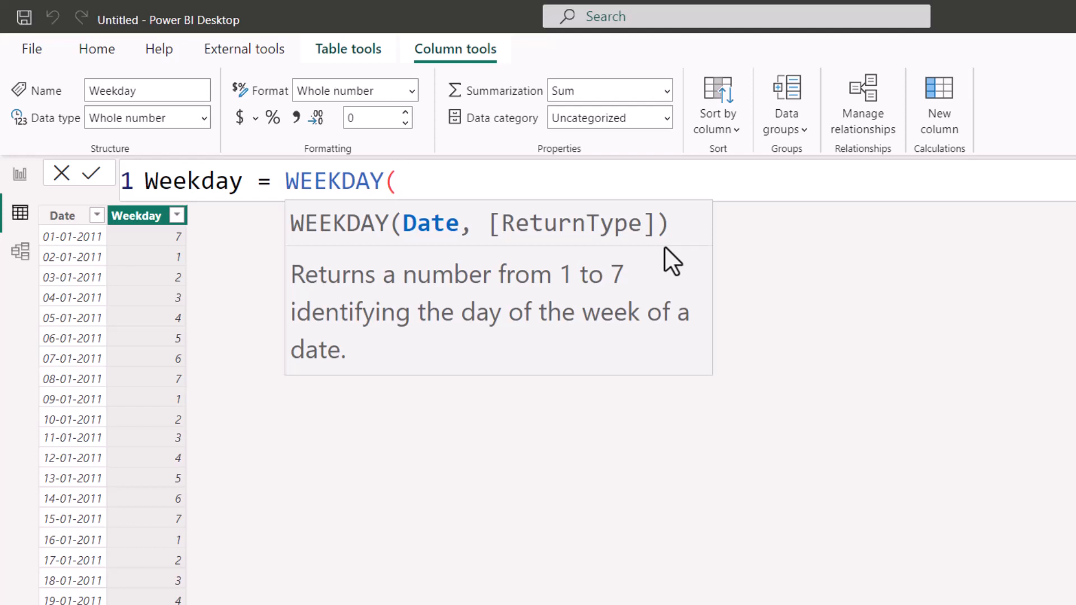
text(cal)
key(Up)
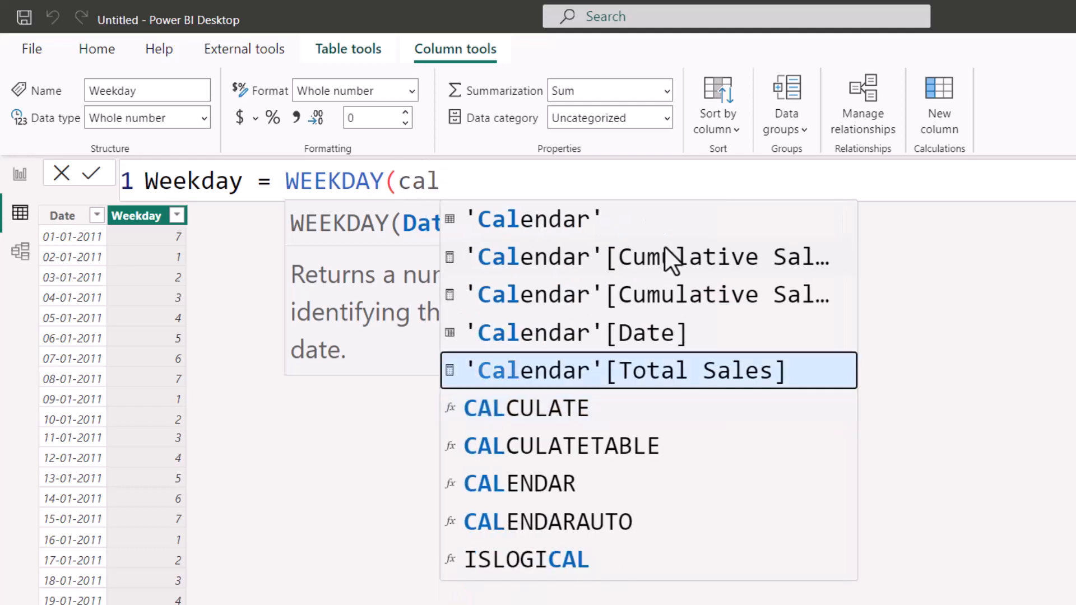
key(Up)
key(Tab)
text(,)
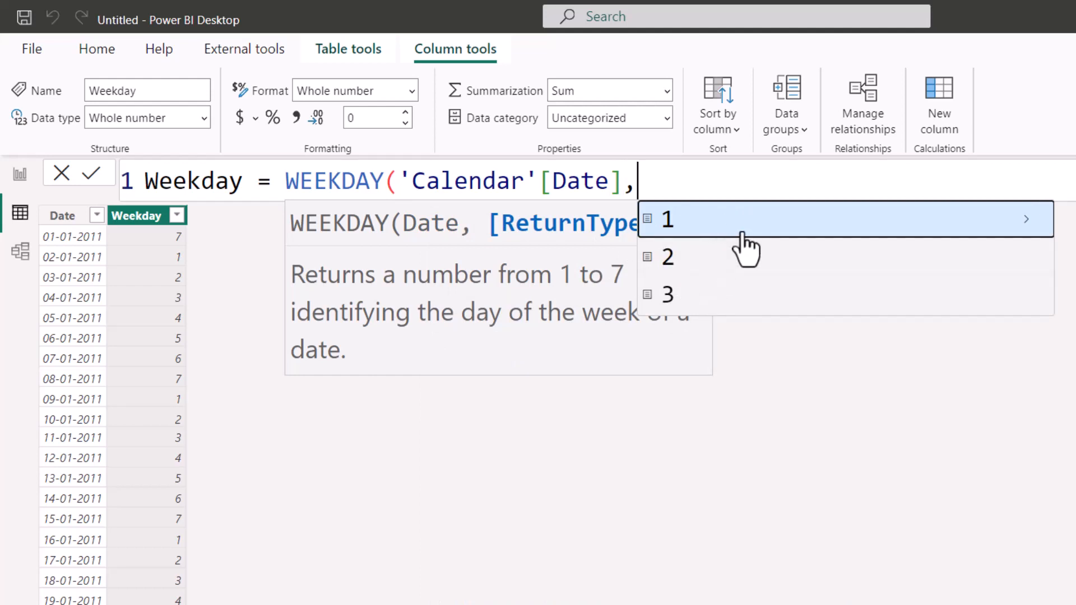
Try ReturnType options in the WEEKDAY function and commit the formula as Weekday = WEEKDAY('Calendar'[Date],3).
click(766, 227)
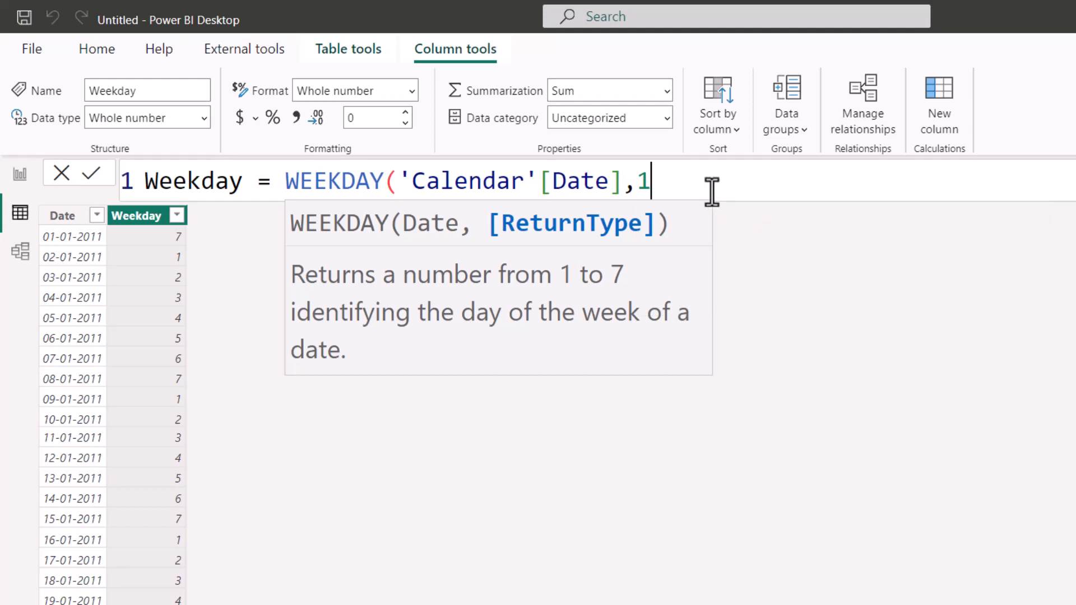
key(BackSpace)
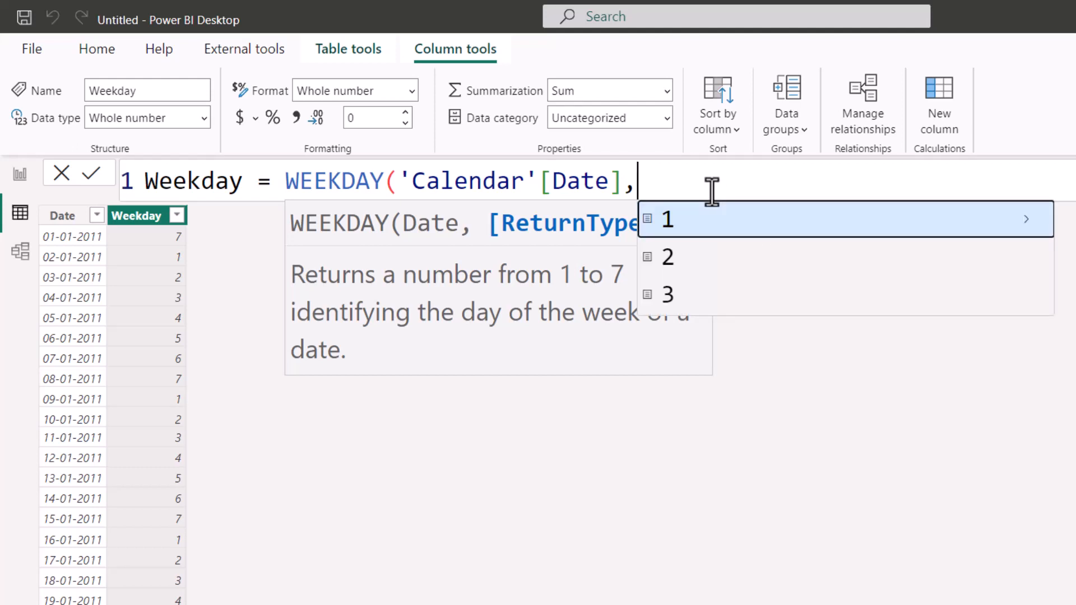
click(1026, 219)
text(1)
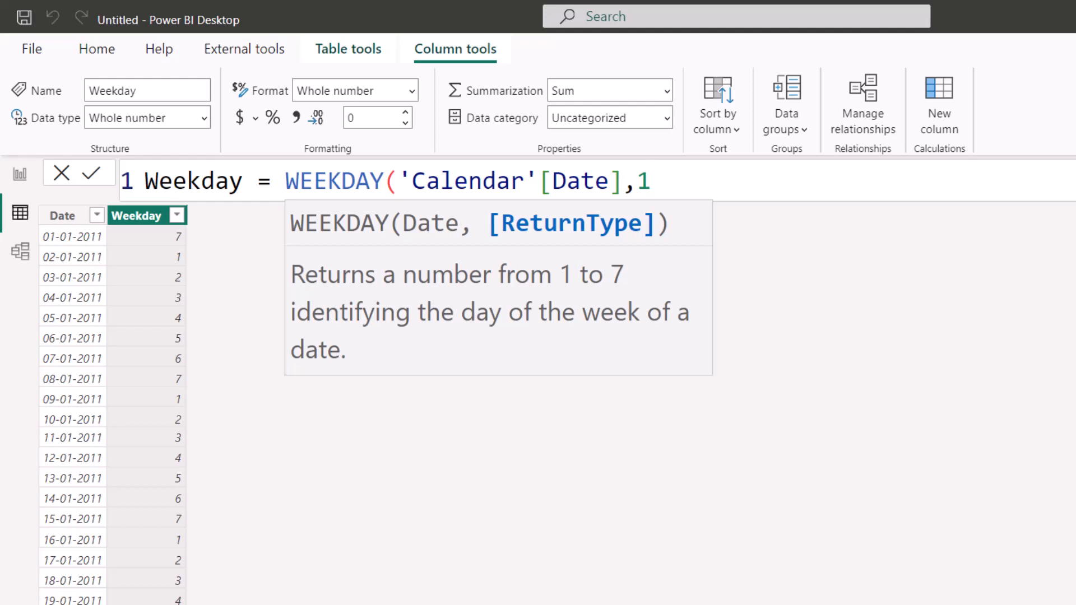
key(BackSpace)
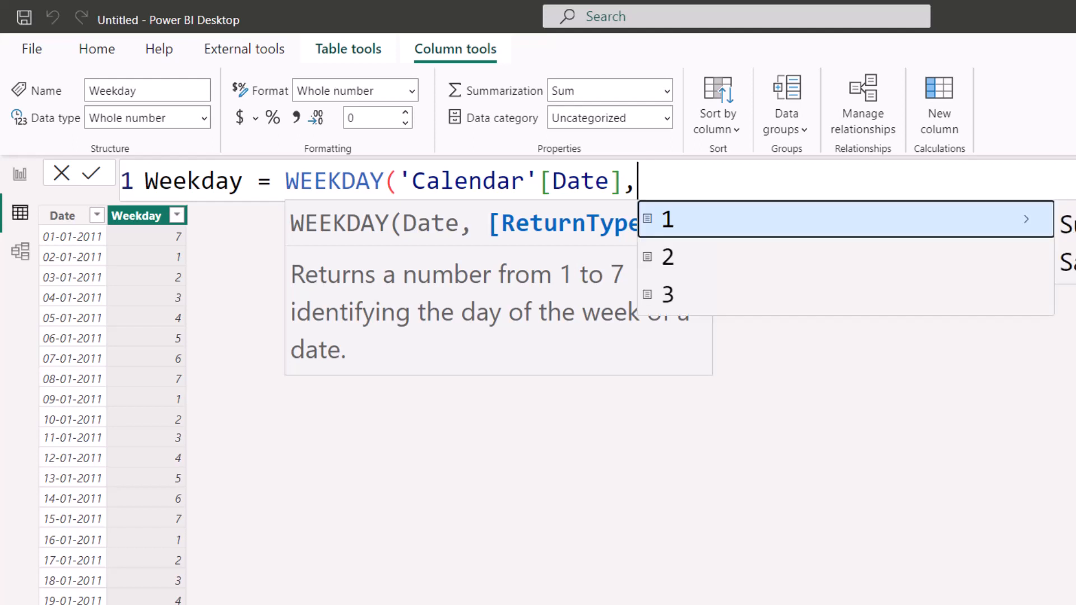
text(2)
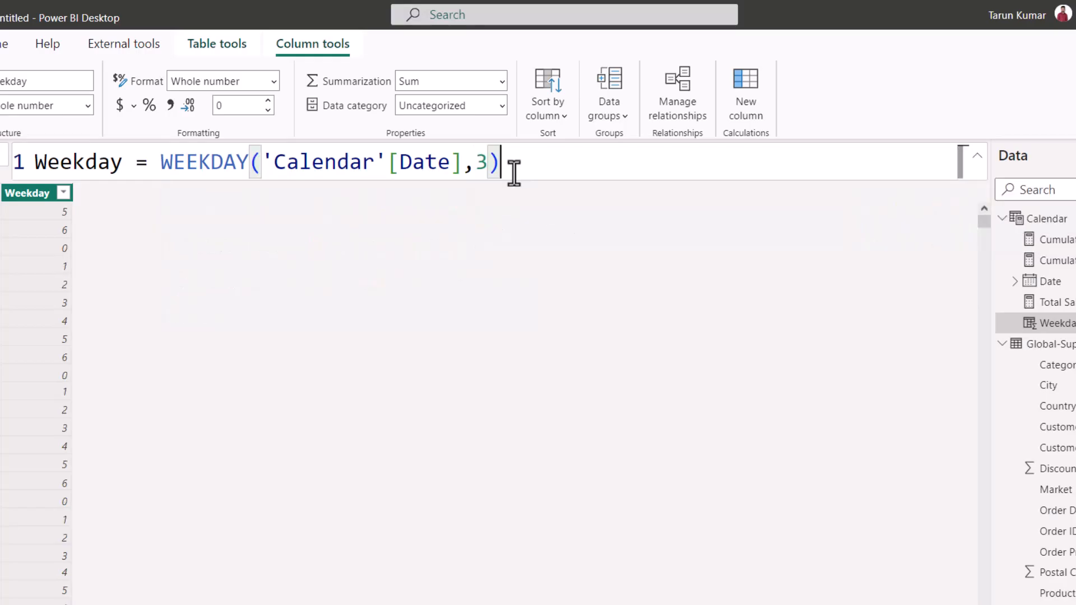
Clear the ReturnType from the Weekday formula and compare the descriptions of options 1, 2 and 3.
key(BackSpace)
key(BackSpace)
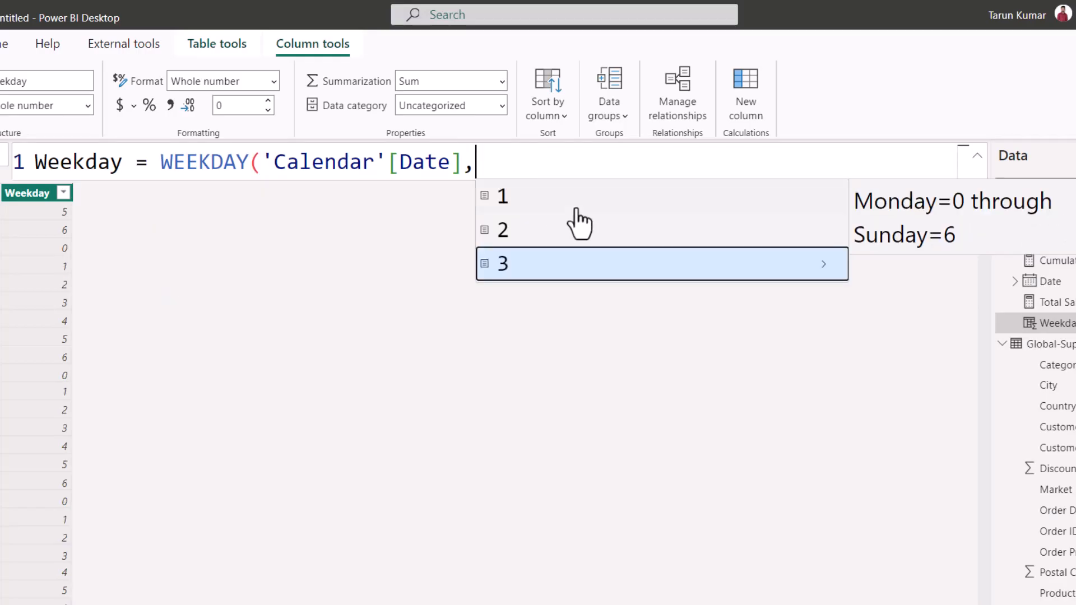
key(Up)
key(Up)
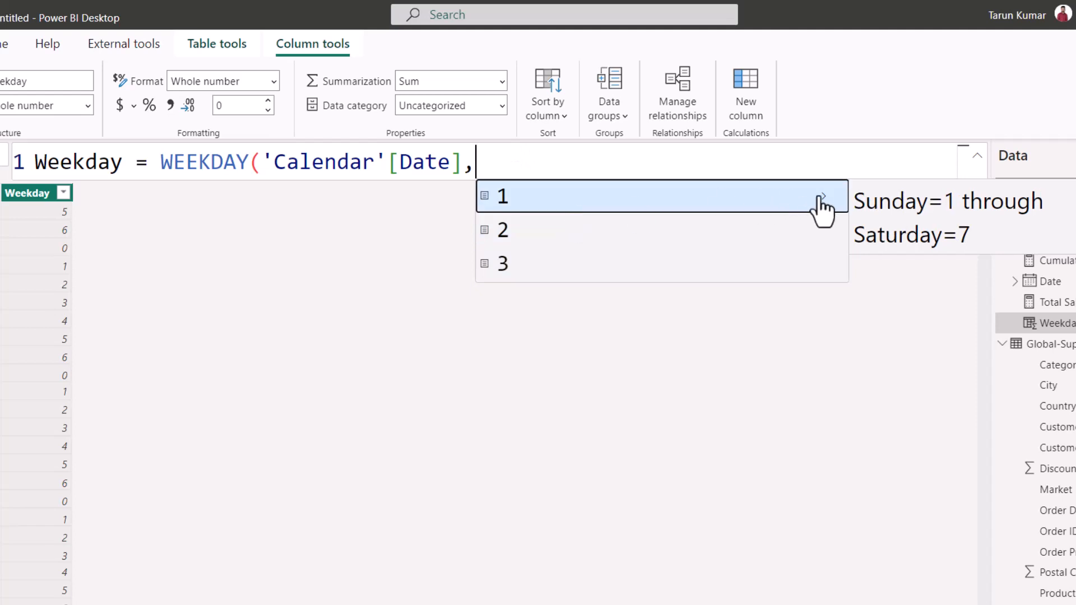
key(Down)
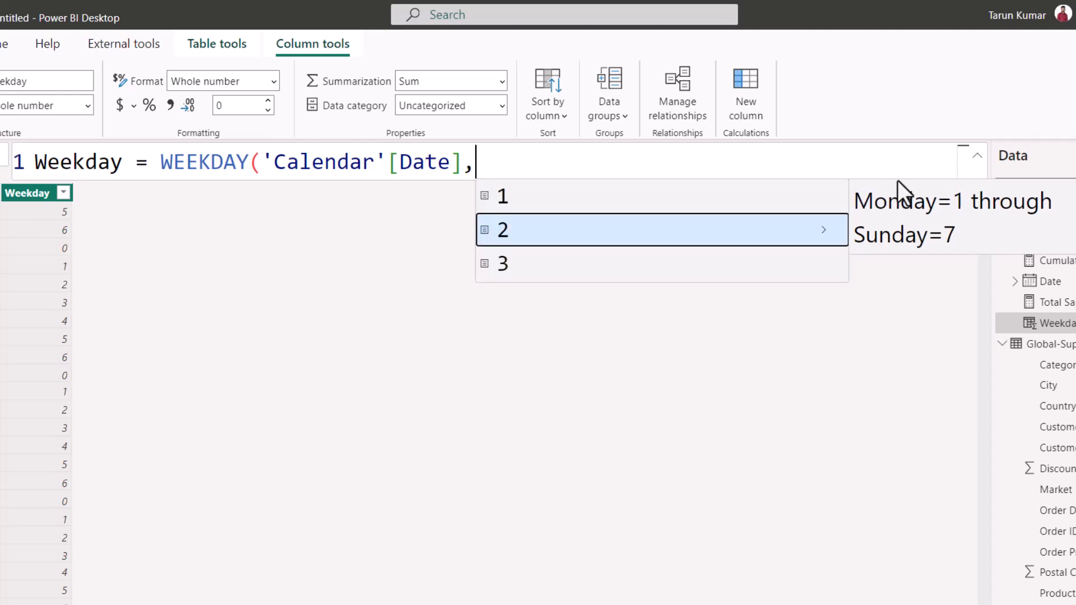
key(Down)
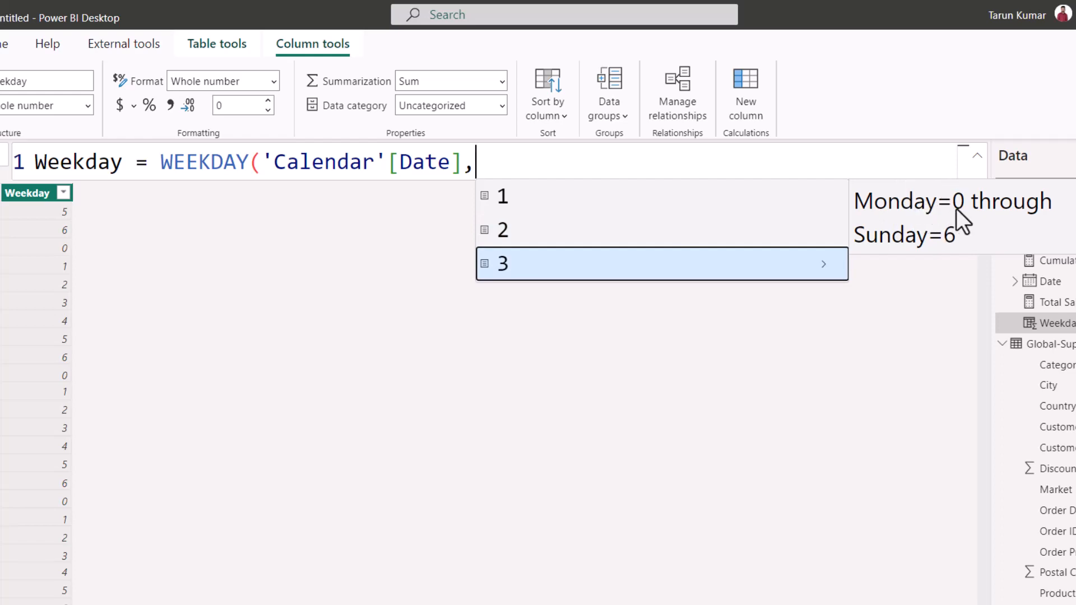
Switch to the Date and time functions page in the browser and read the function table, focusing on the EOMONTH description.
click(997, 14)
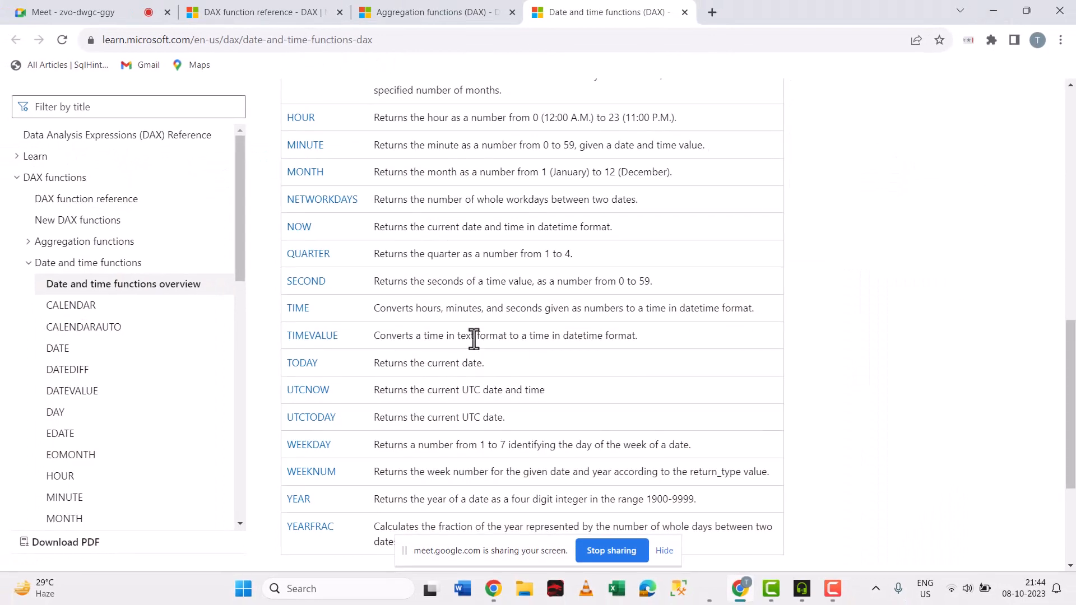
scroll(308, 423, down, 3)
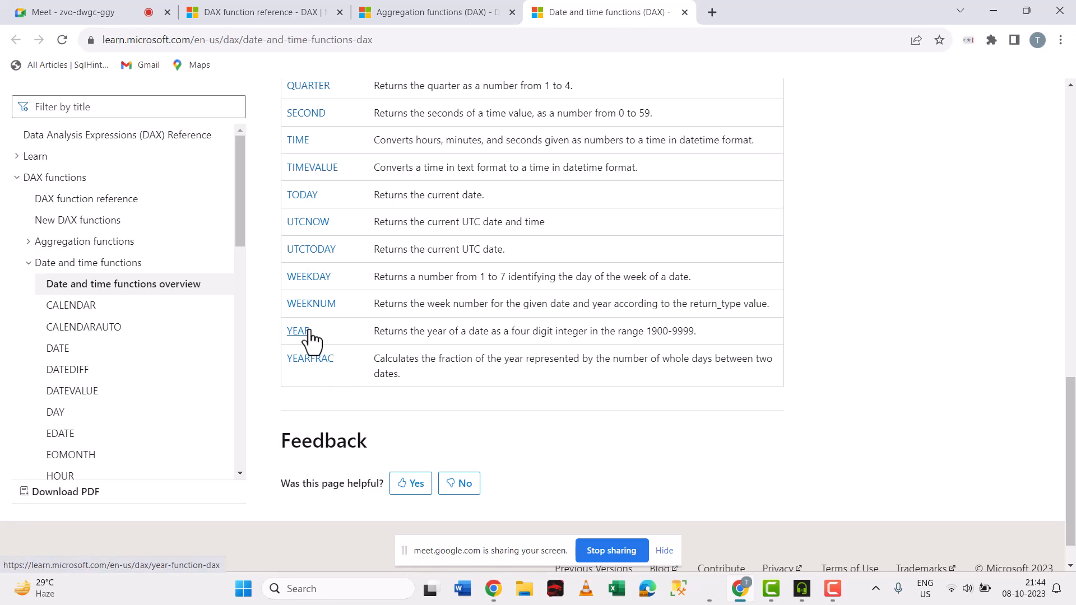
scroll(310, 339, up, 6)
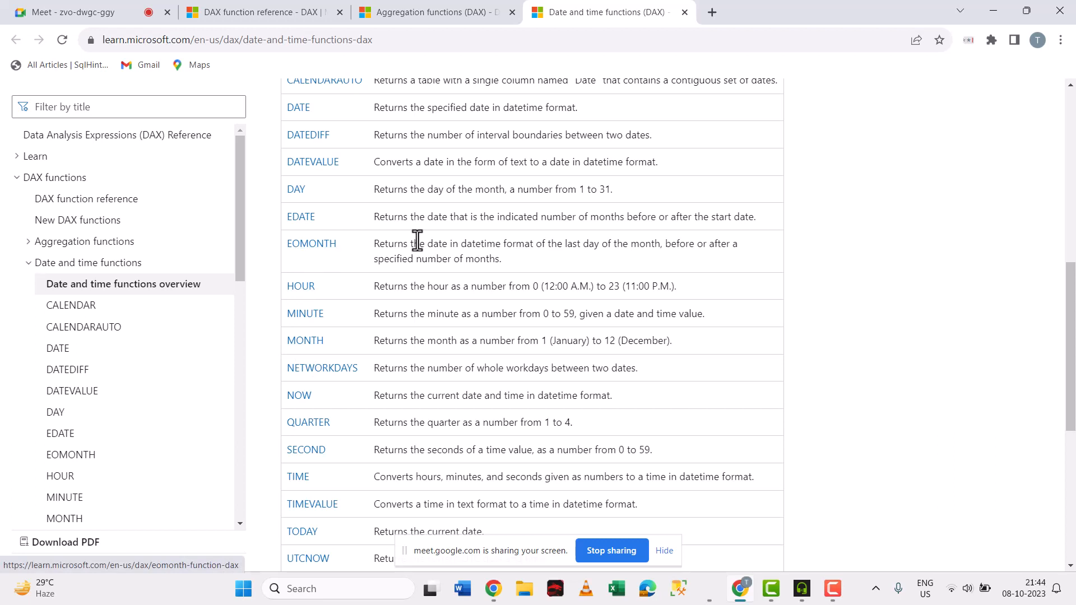
drag(519, 258, 465, 245)
click(455, 261)
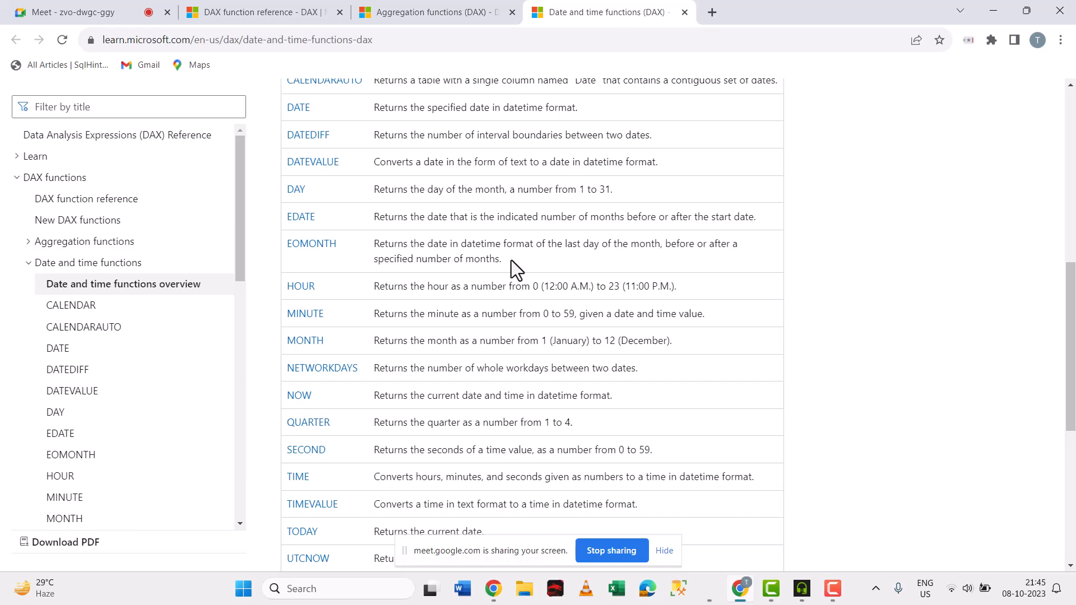
Return to Power BI Desktop and replace the Weekday column's formula with EOMonth = EOMONTH('Calendar'[Date],0), committing it.
key(alt+Tab)
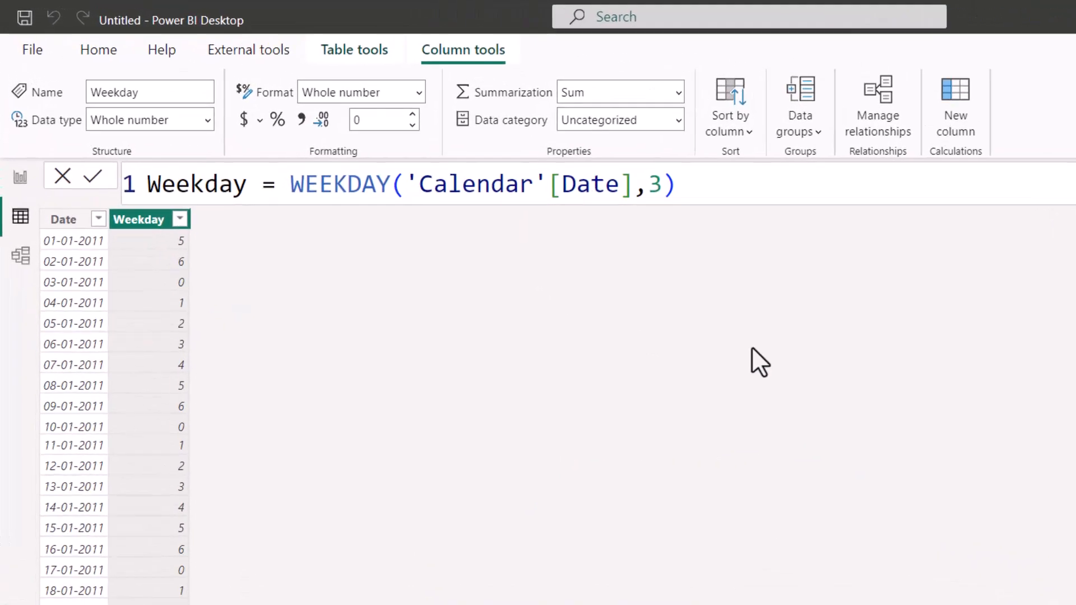
drag(766, 209, 142, 202)
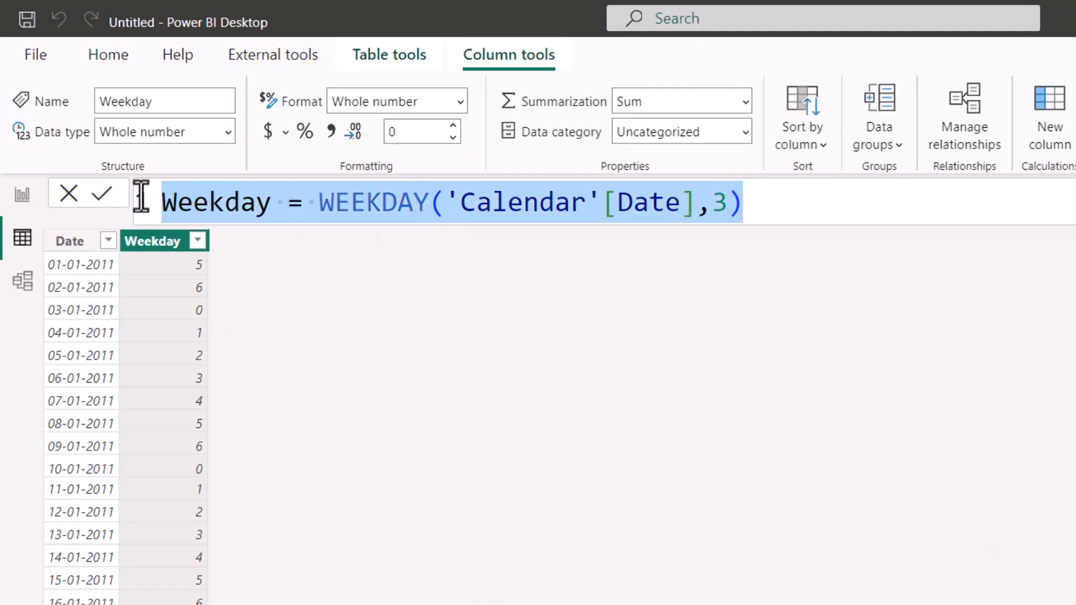
text(EOM)
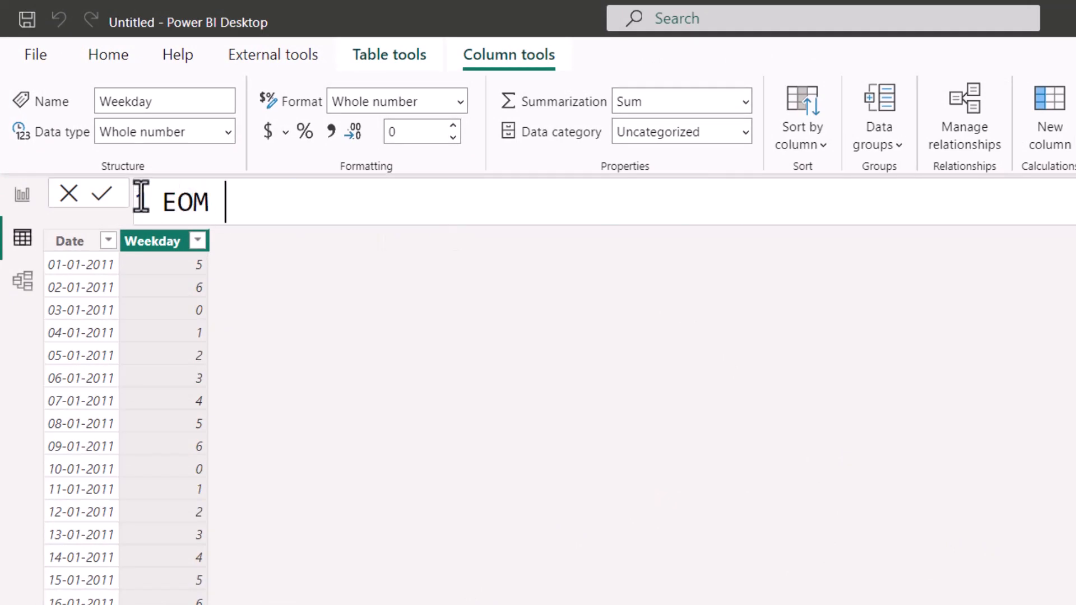
key(BackSpace)
text(onth )
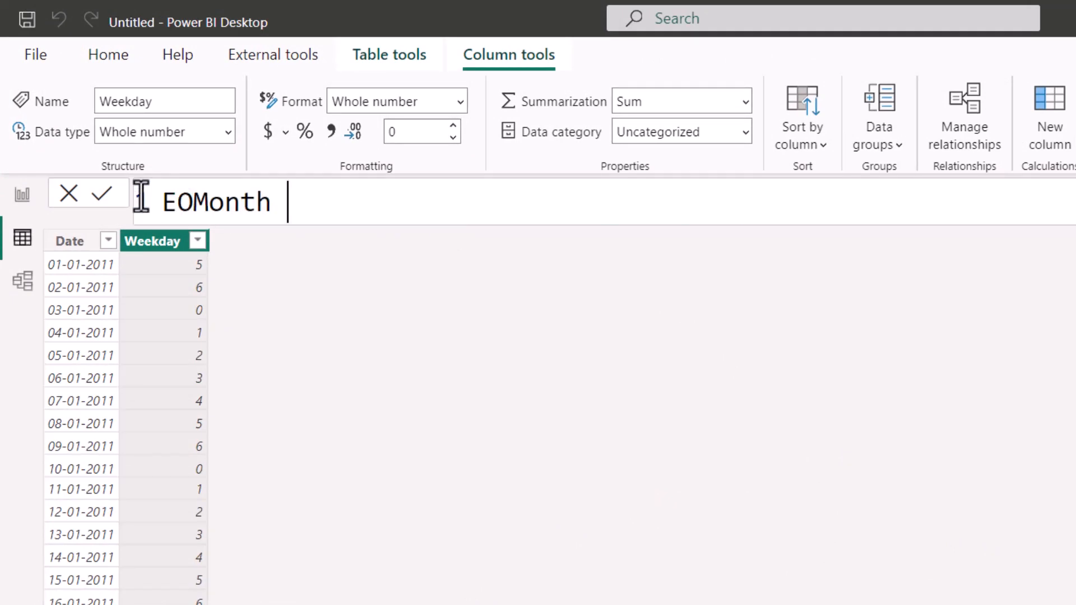
text(= EOMONTH()
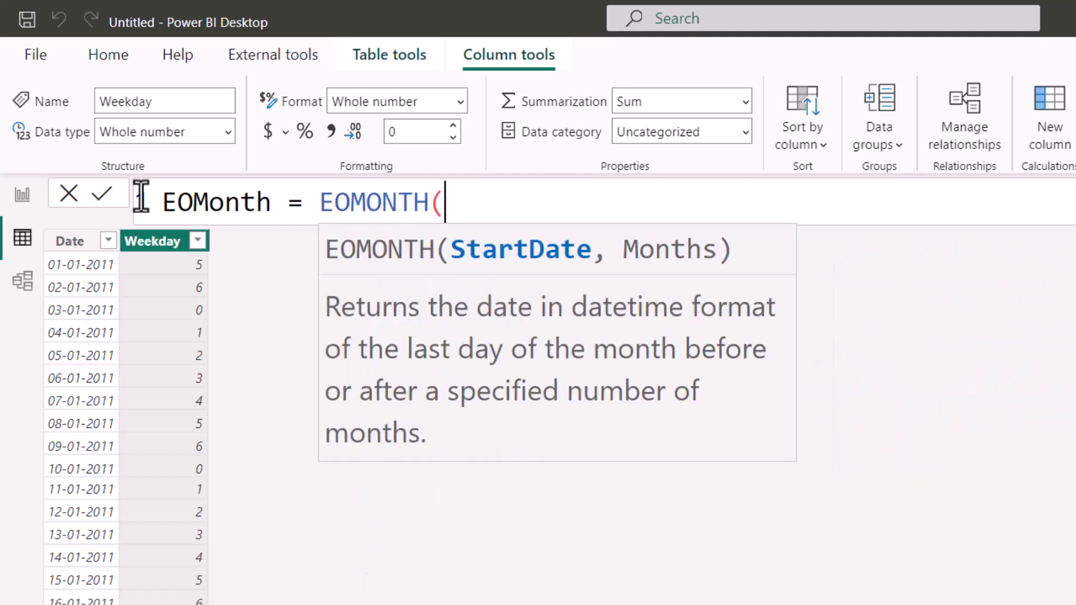
text(cal)
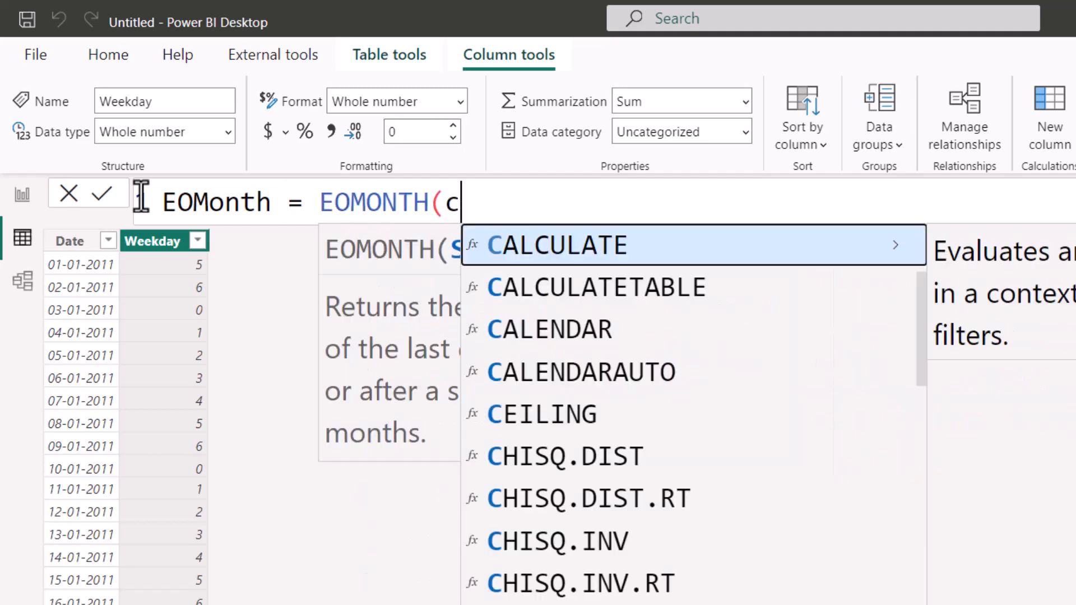
key(Up)
key(Up)
key(Tab)
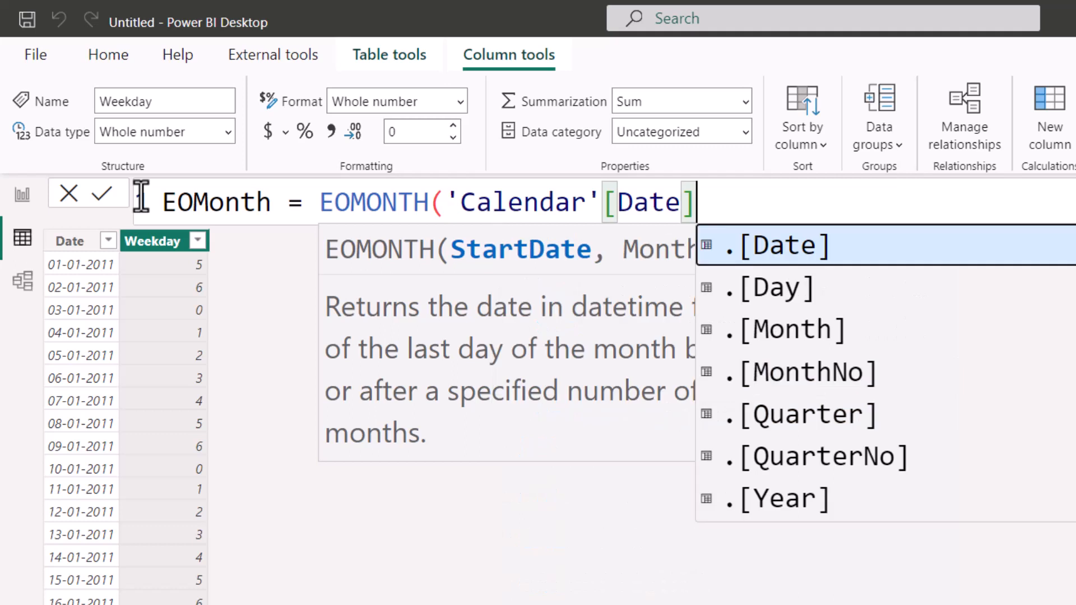
text(,)
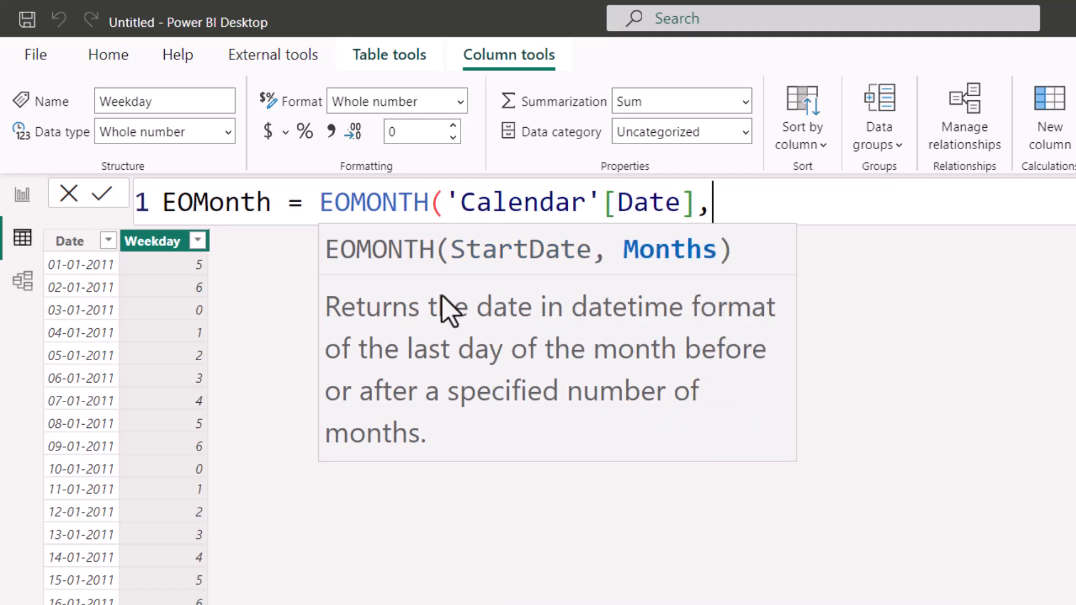
text(0))
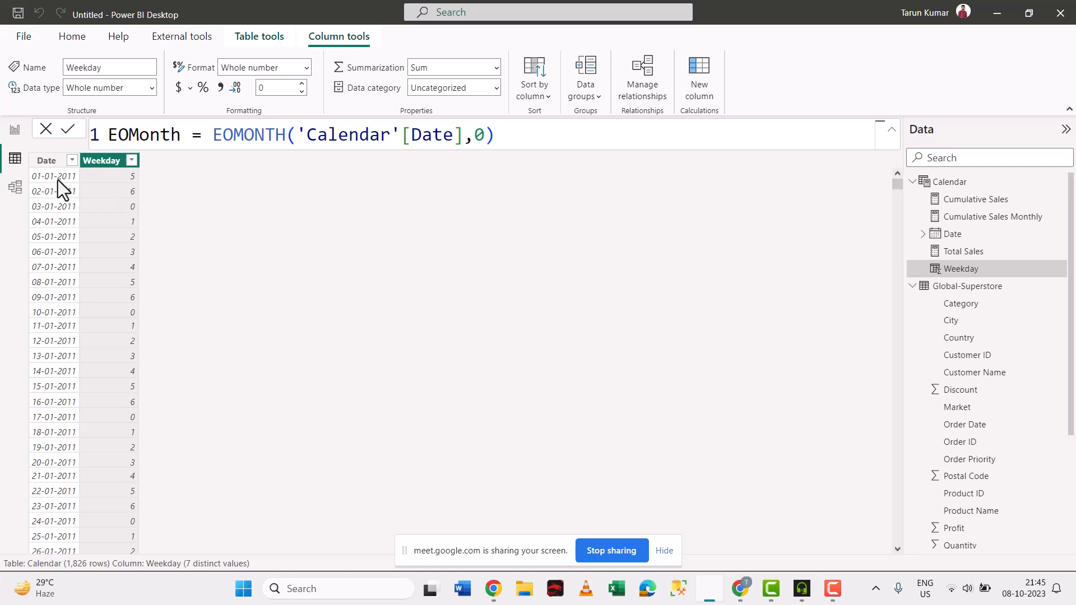
key(Return)
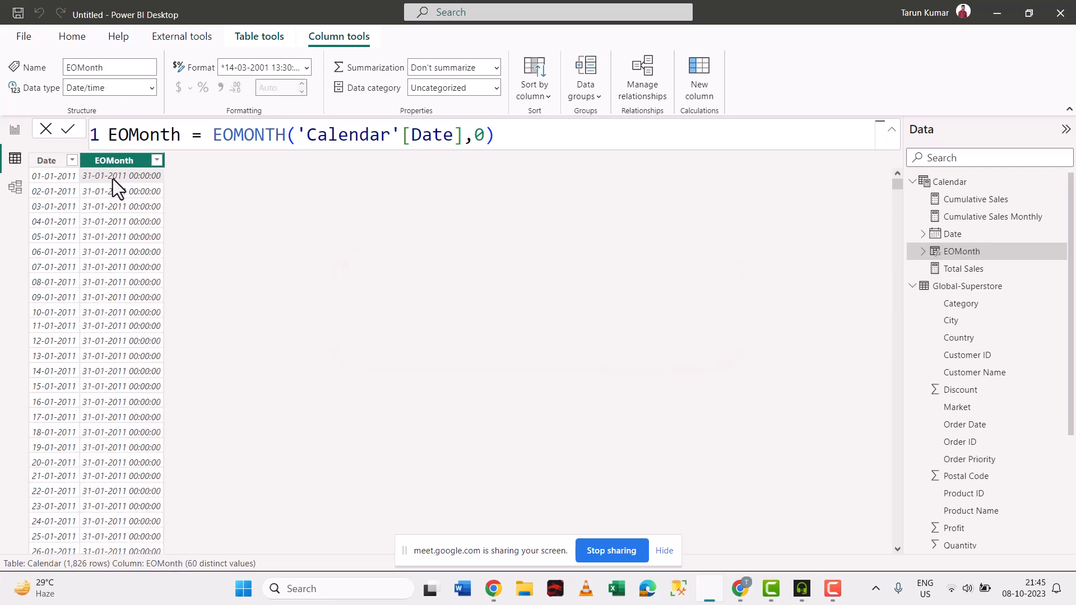
Set the months argument of the EOMonth column's formula to 1 and commit it.
click(487, 135)
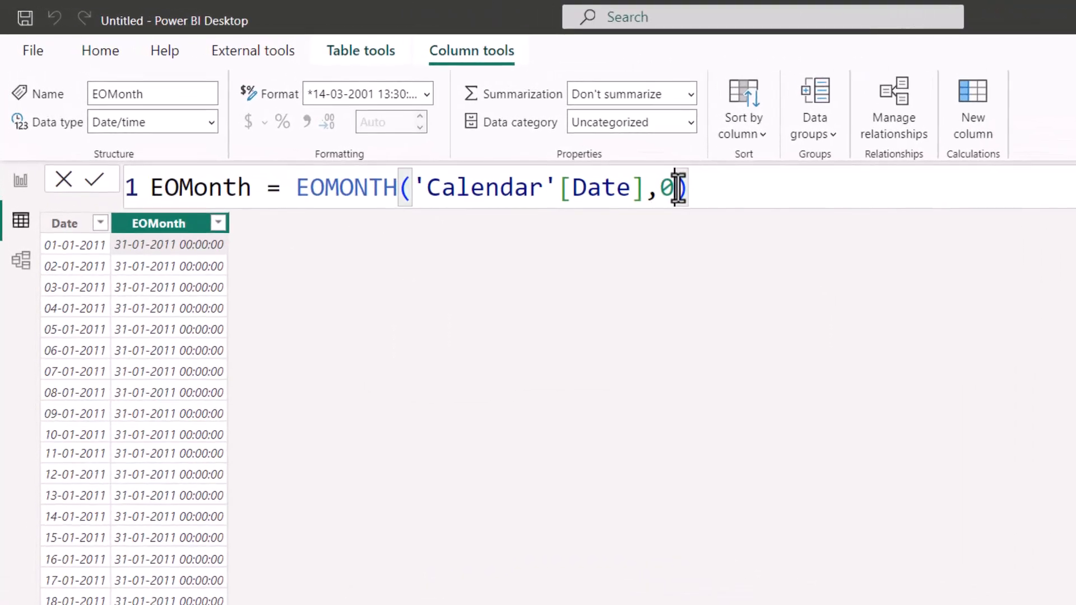
double_click(678, 187)
key(BackSpace)
text(1)
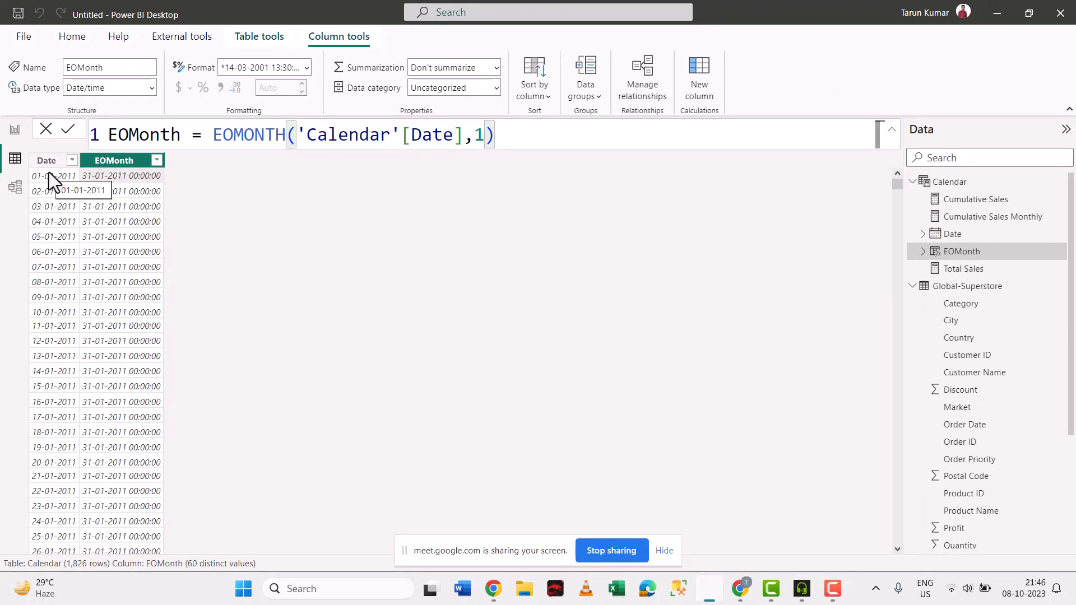
key(Return)
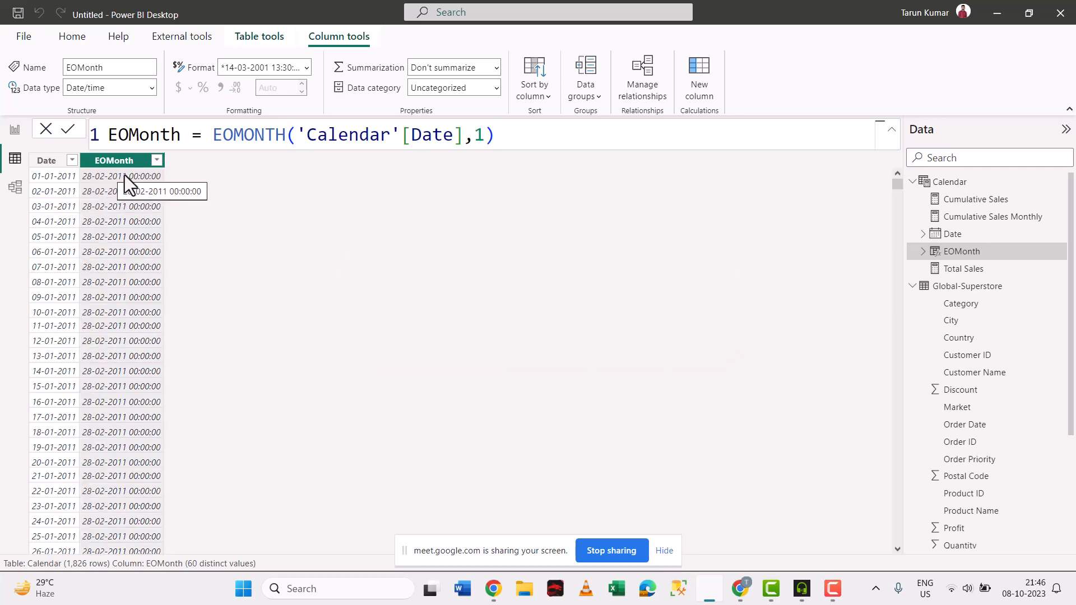
Set the months argument of the EOMonth column's formula to -1 and commit it.
click(485, 137)
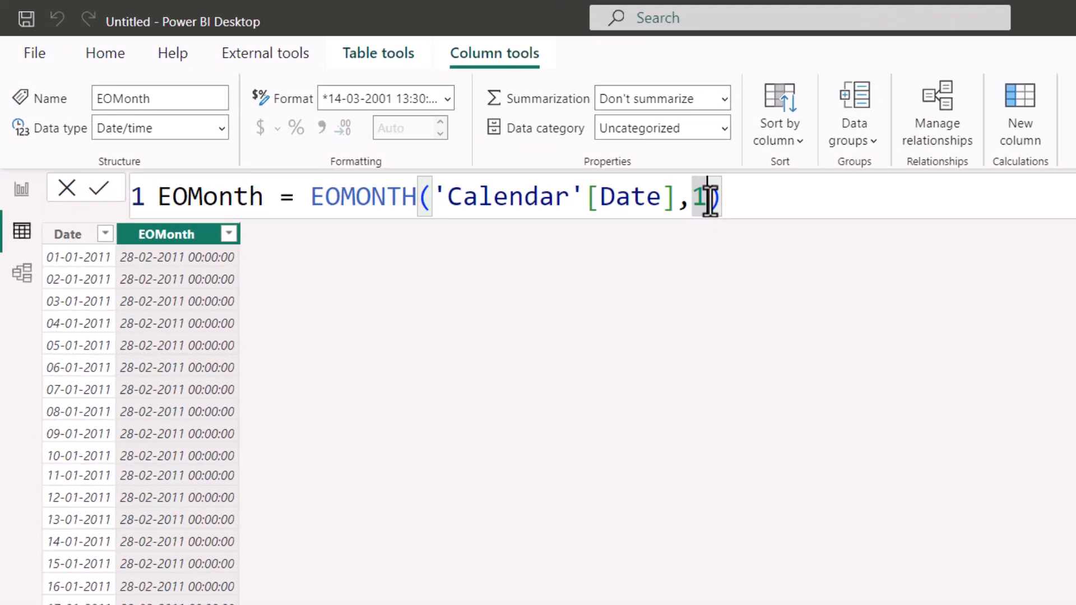
key(BackSpace)
text(-1)
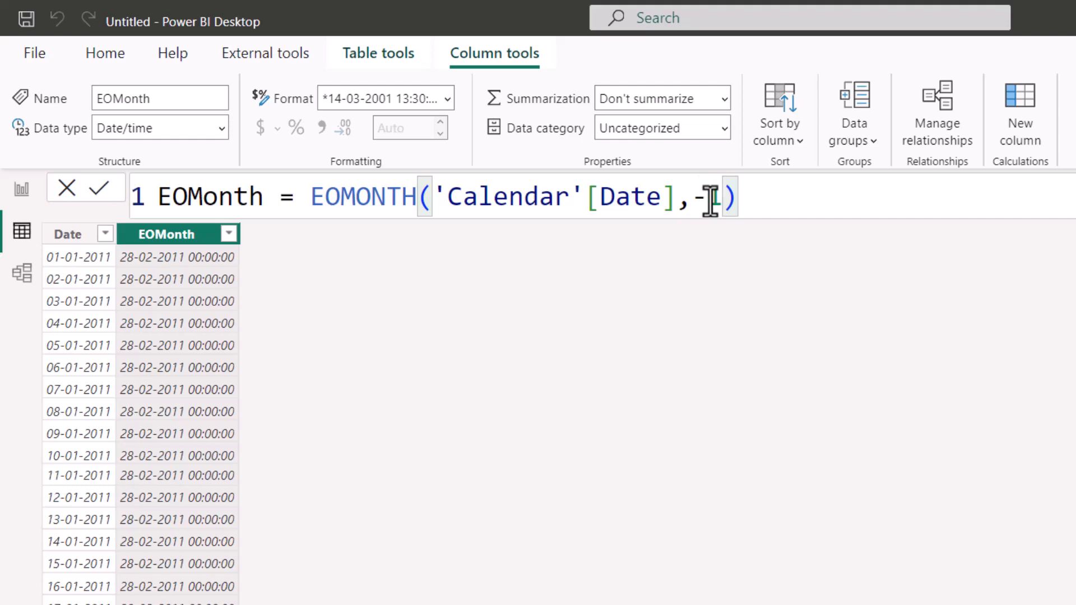
key(Return)
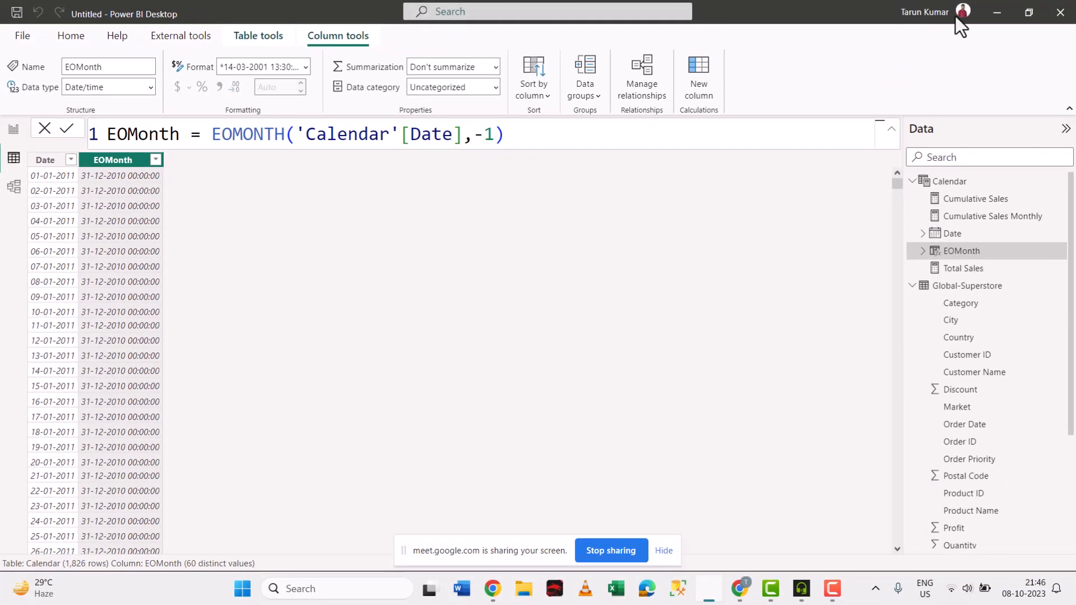
Switch to the DAX function reference page in the browser, look through the function categories, and open Logical functions.
click(996, 11)
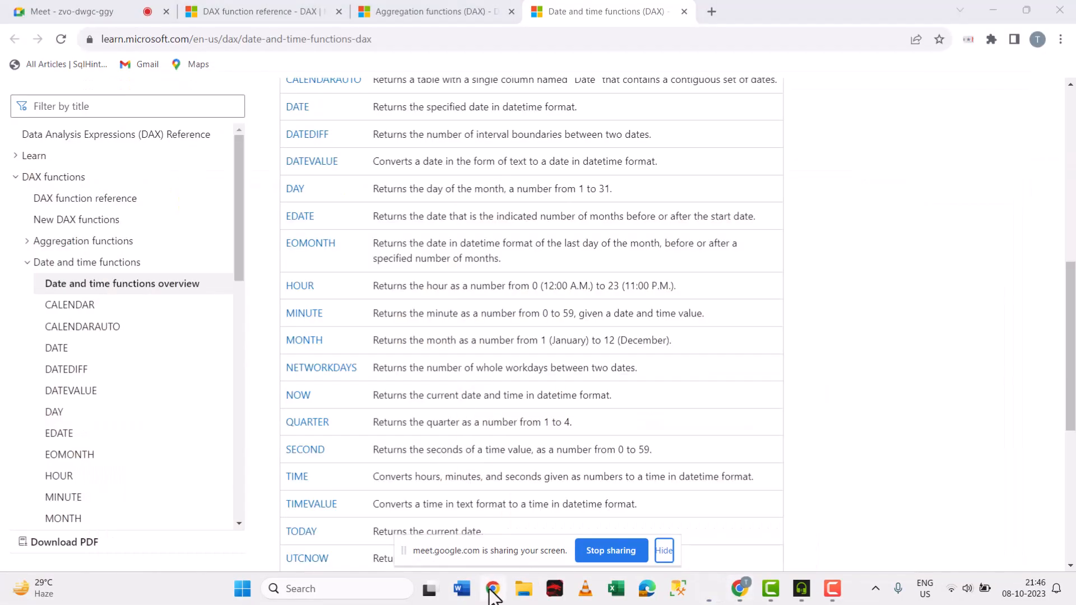
click(471, 10)
click(228, 10)
scroll(334, 347, down, 3)
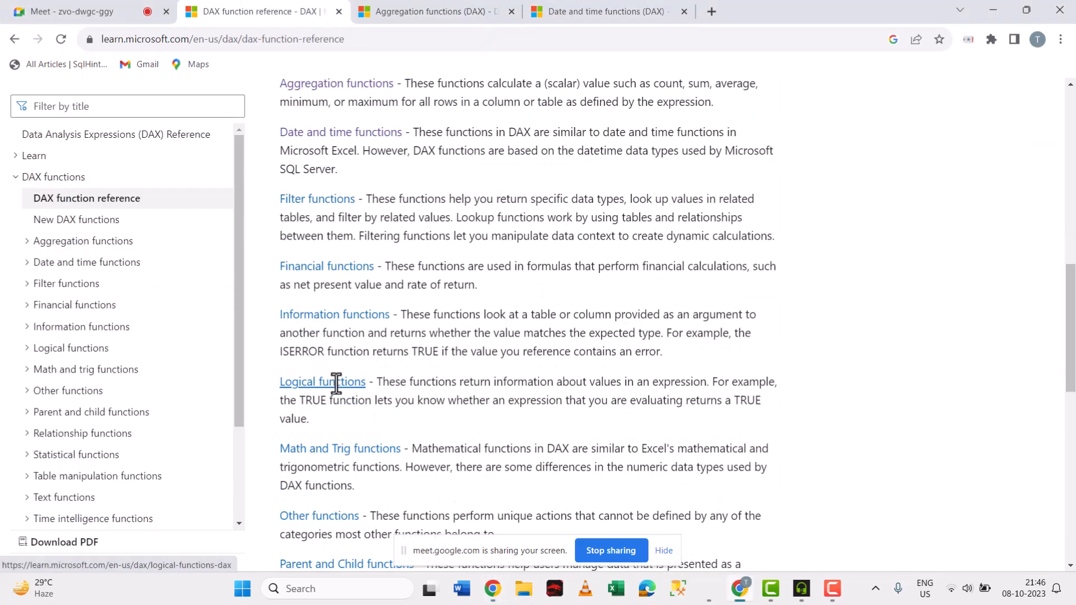
scroll(336, 385, down, 3)
scroll(337, 384, up, 3)
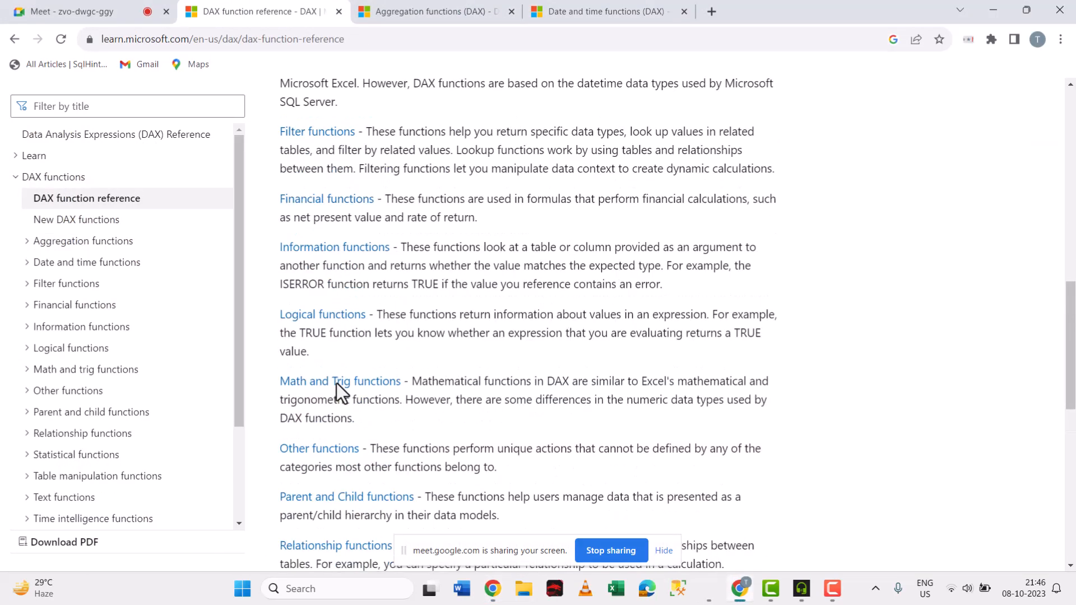
scroll(348, 432, down, 3)
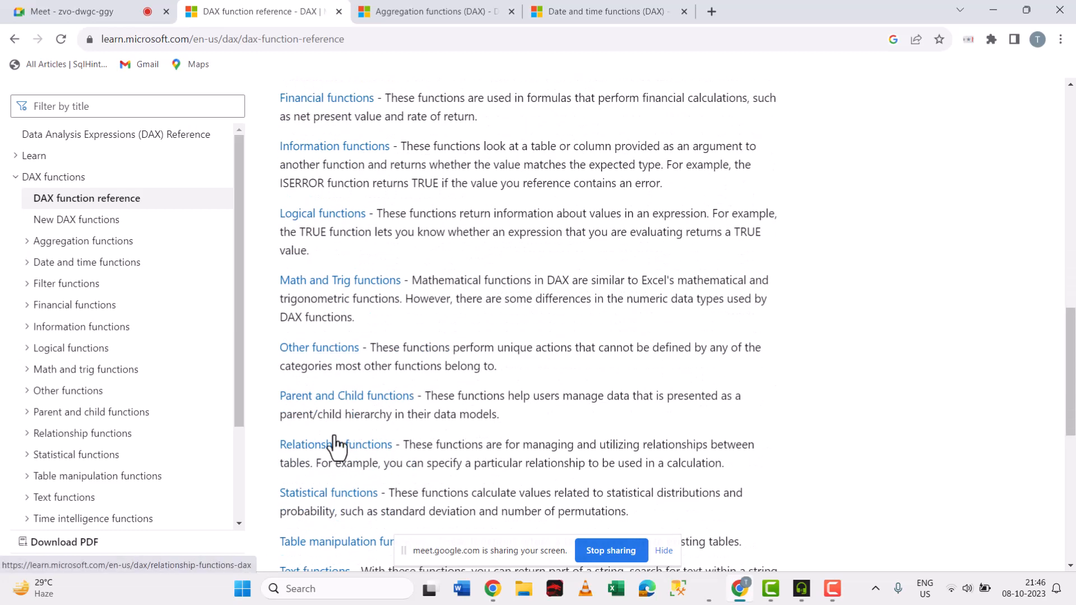
click(319, 216)
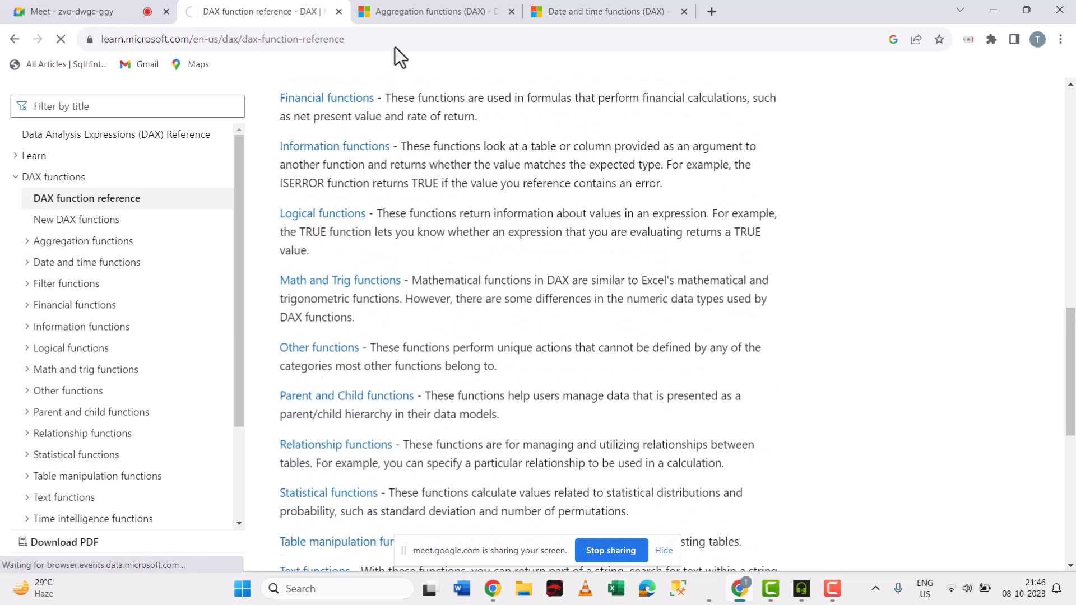
Close the Aggregation functions and Date and time functions pages and read the Logical functions table from AND to TRUE.
click(510, 16)
click(511, 13)
click(512, 15)
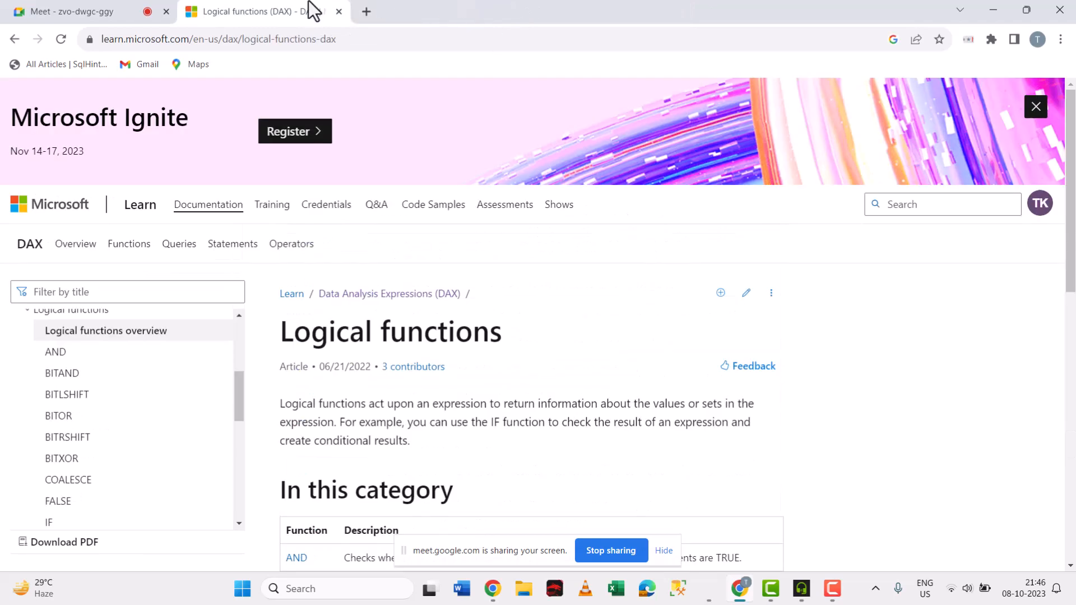
scroll(385, 421, down, 9)
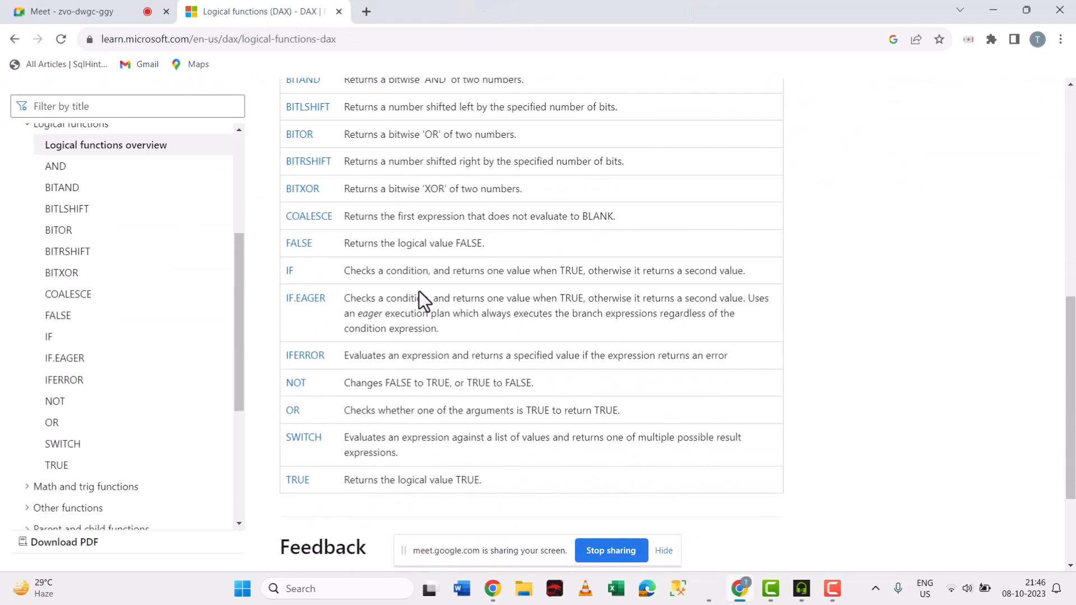
scroll(420, 297, up, 3)
drag(1074, 305, 1074, 328)
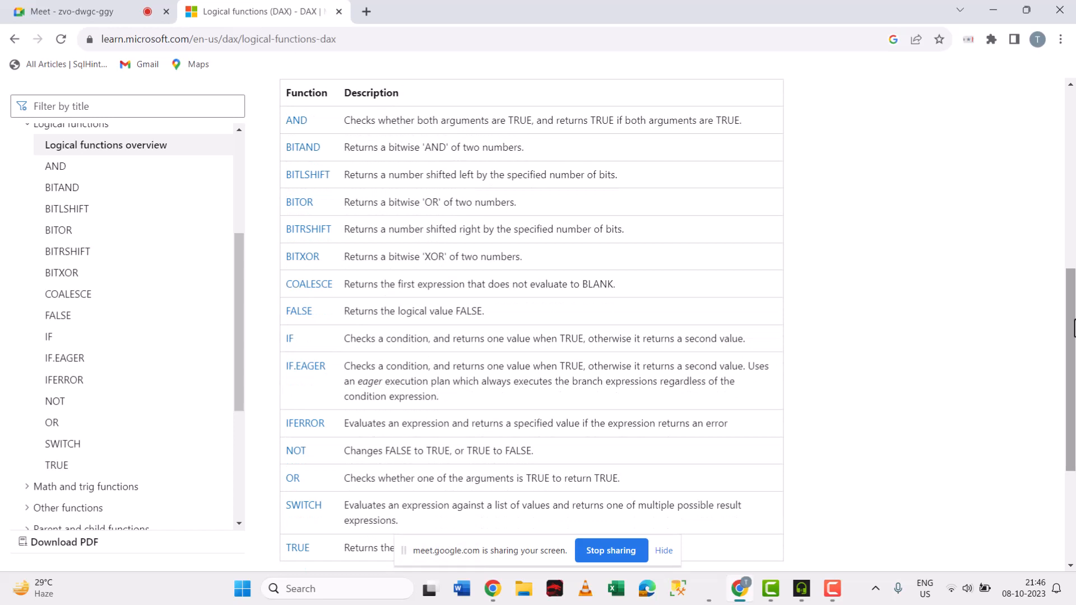
Return to Power BI Desktop and display the last columns of the Global-Superstore table.
key(alt+Tab)
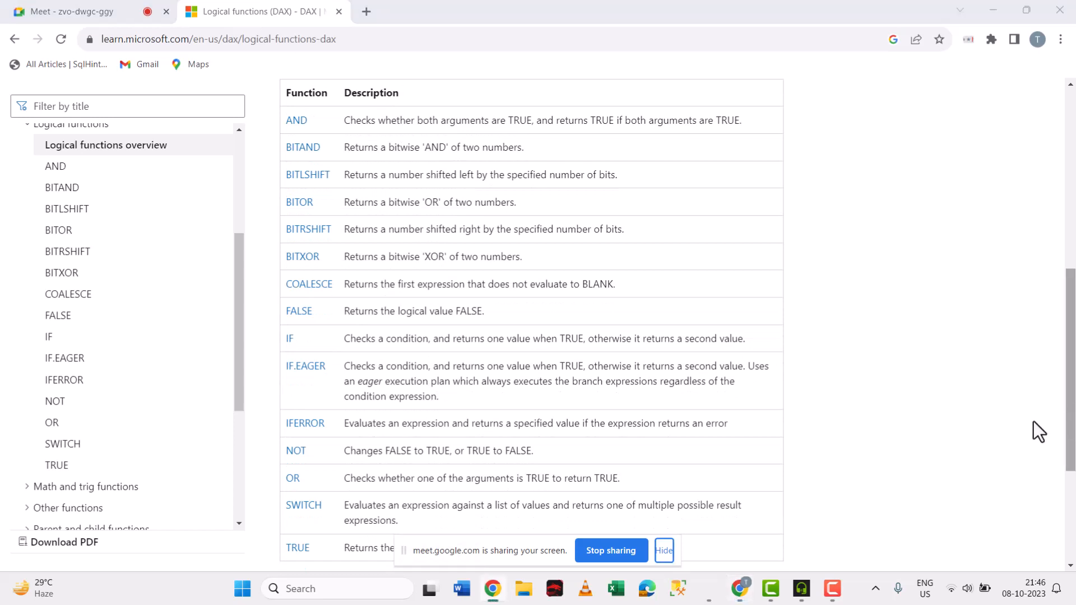
click(710, 590)
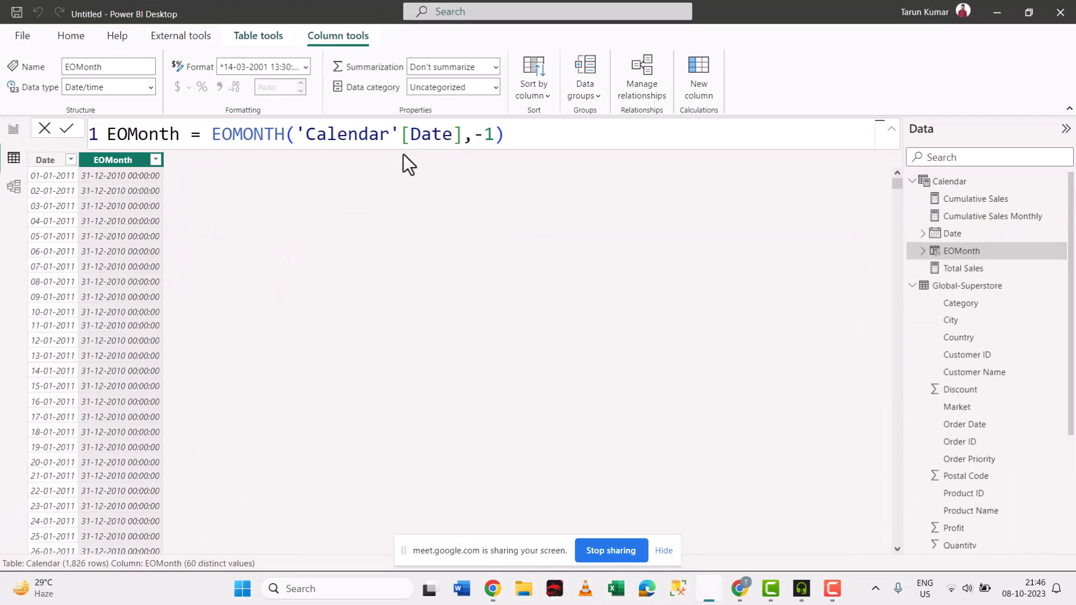
click(524, 140)
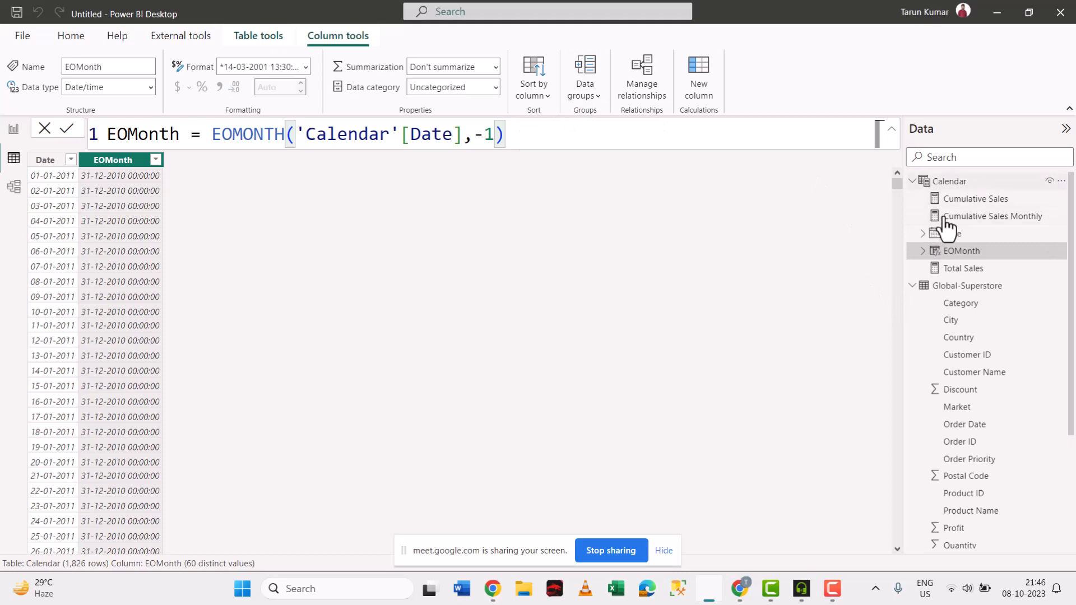
click(953, 287)
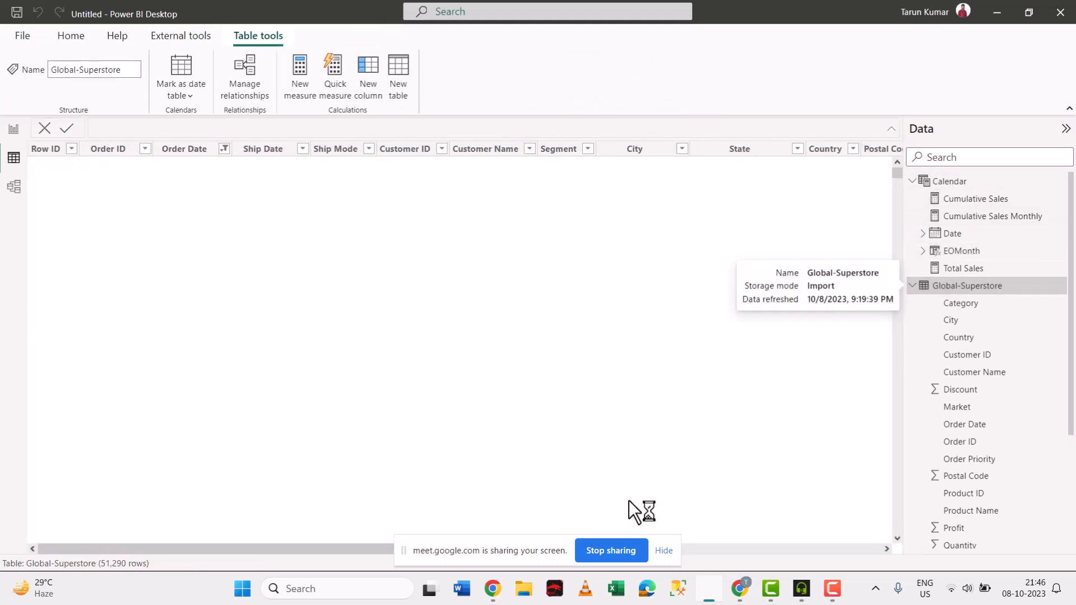
click(664, 558)
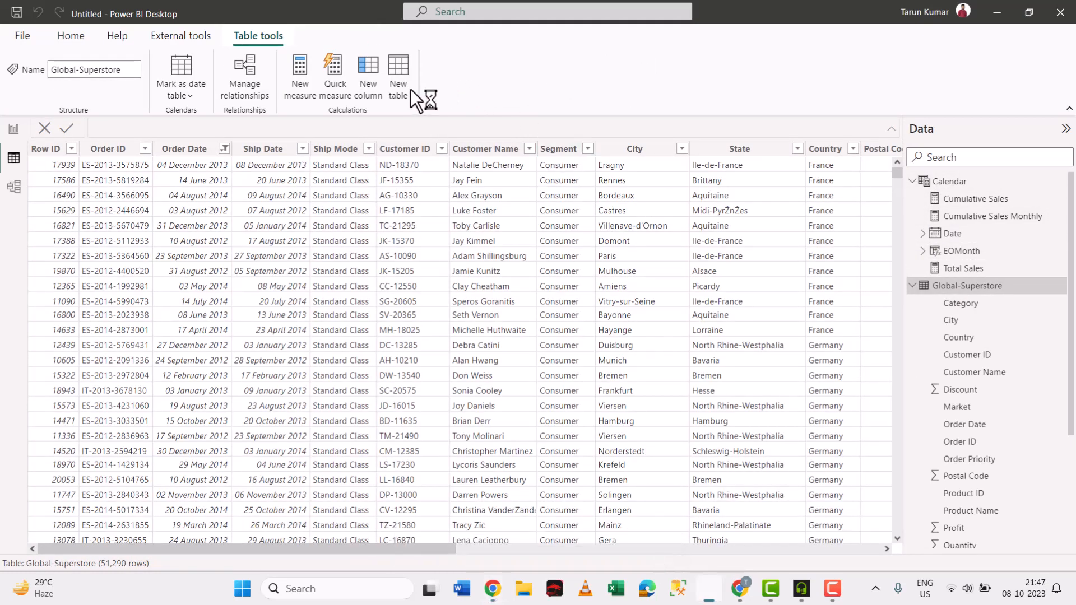
drag(433, 548, 885, 566)
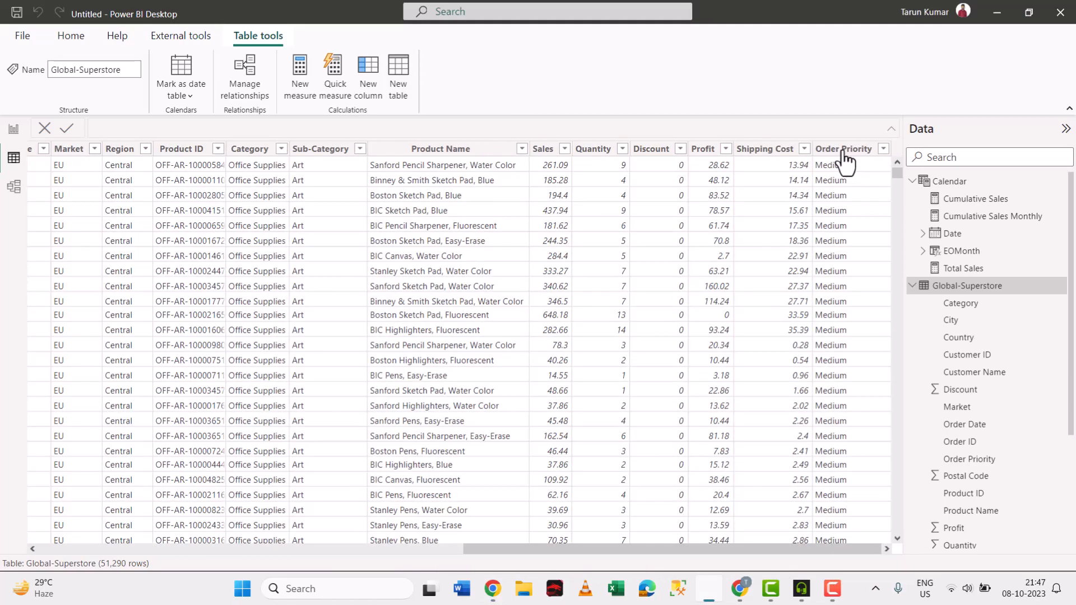
Start a new Global-Superstore column and examine the Profit values in the rows and filter list, cancelling the filter.
click(843, 151)
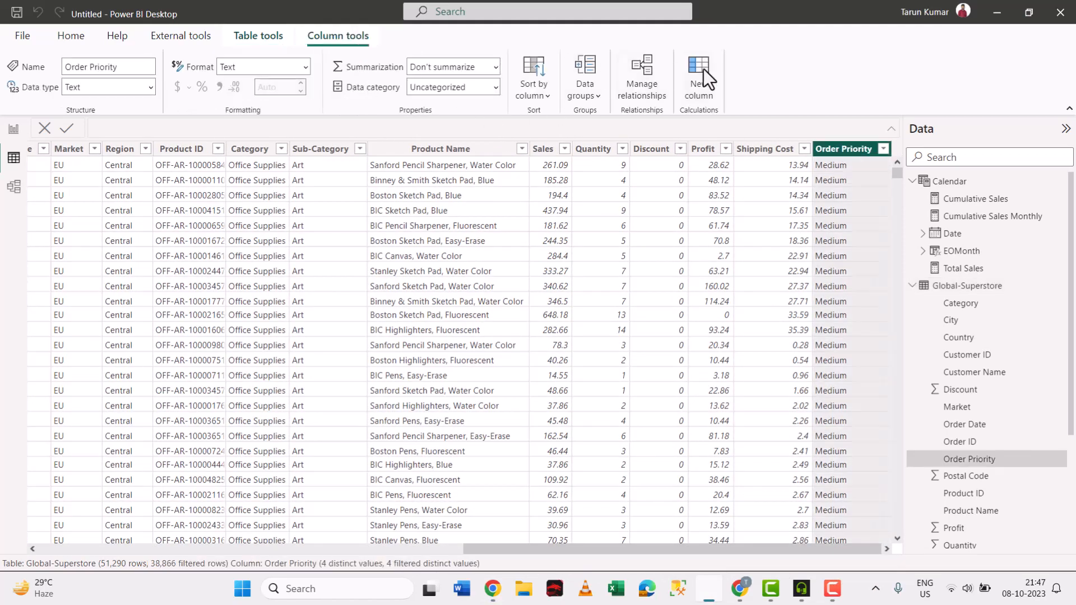
click(700, 73)
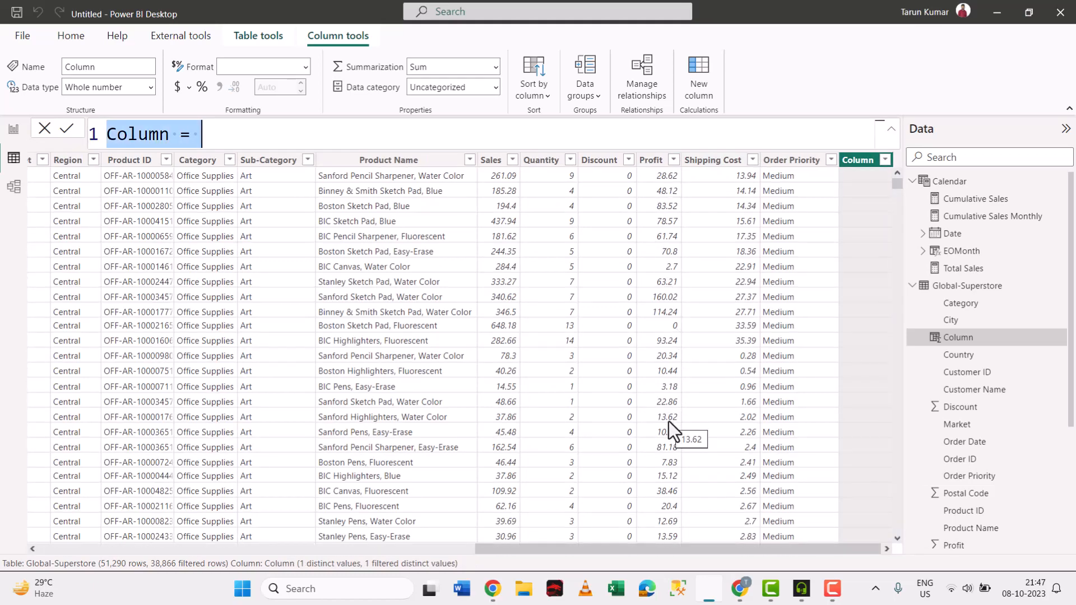
scroll(668, 421, down, 7)
scroll(669, 421, down, 20)
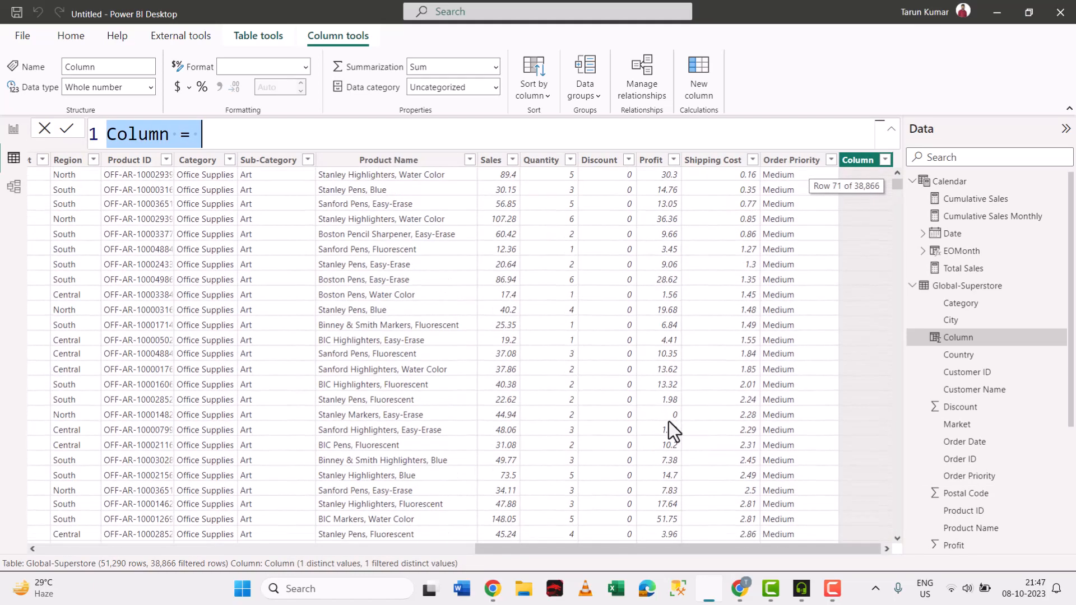
scroll(668, 421, down, 20)
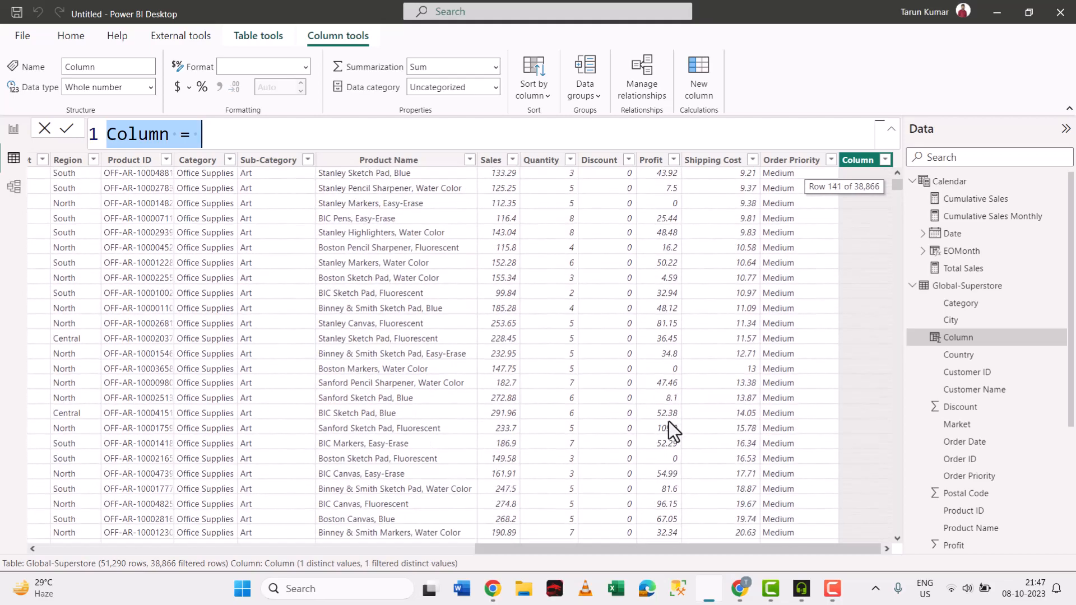
scroll(669, 421, down, 1)
scroll(668, 422, up, 20)
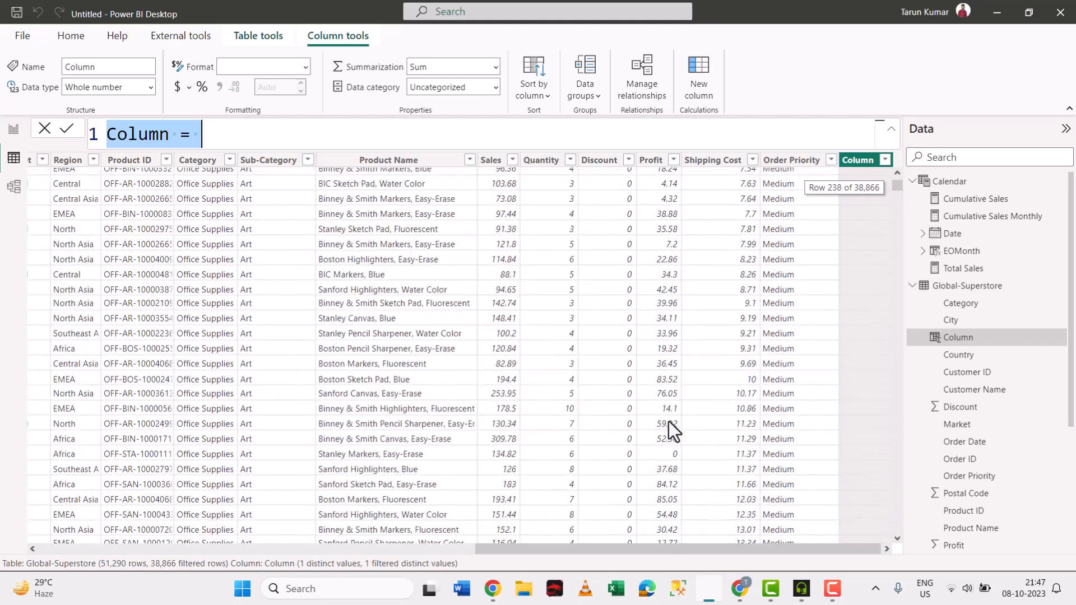
scroll(668, 421, up, 20)
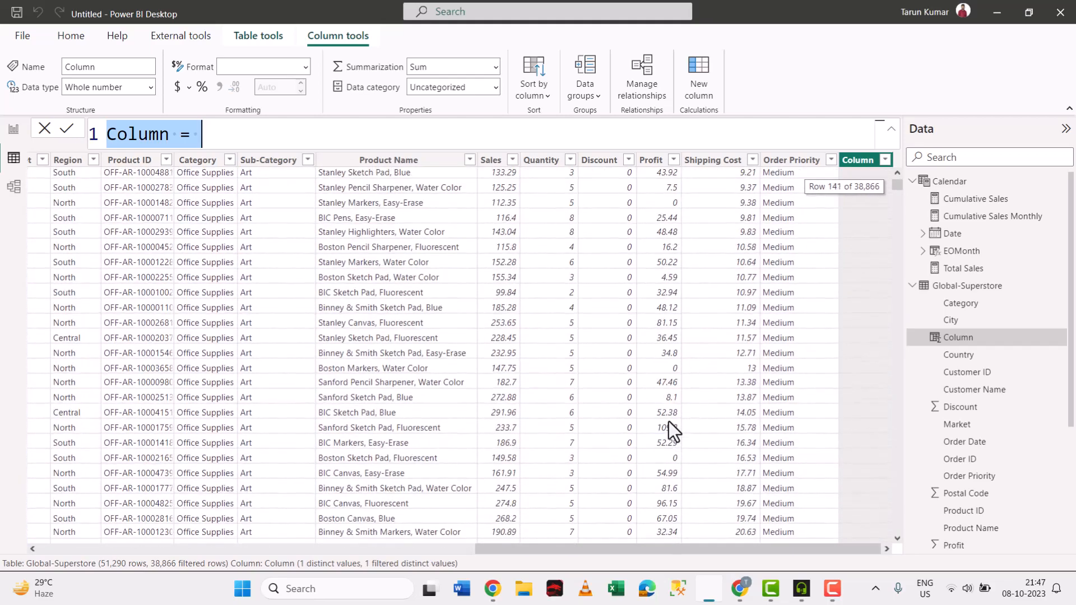
scroll(669, 422, up, 1)
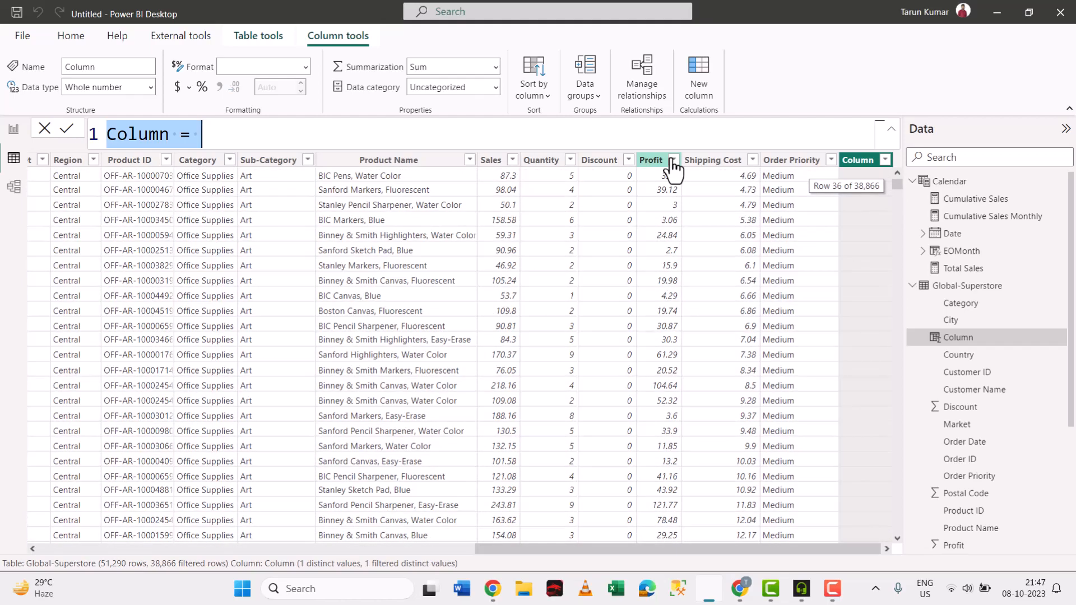
click(672, 160)
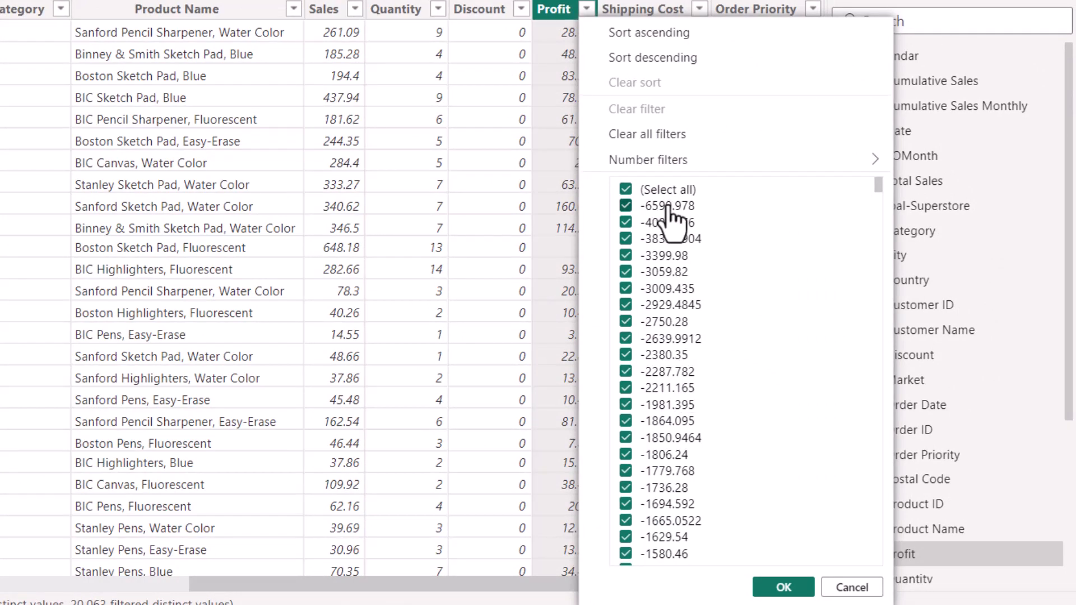
click(845, 590)
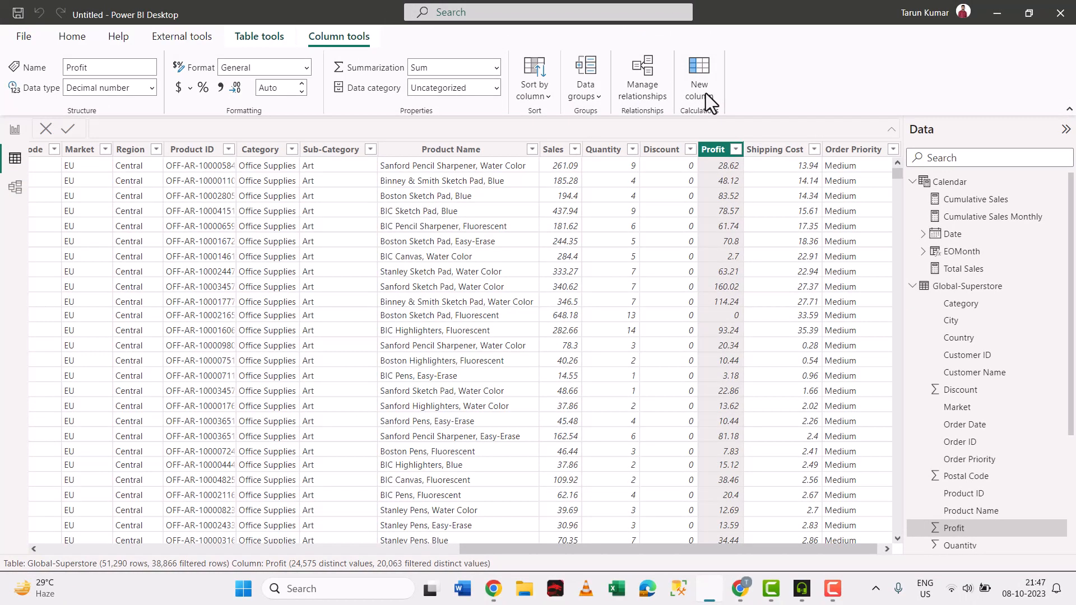
Add a new column to Global-Superstore, name it Profit/Loss, and continue its formula on a second line.
click(705, 93)
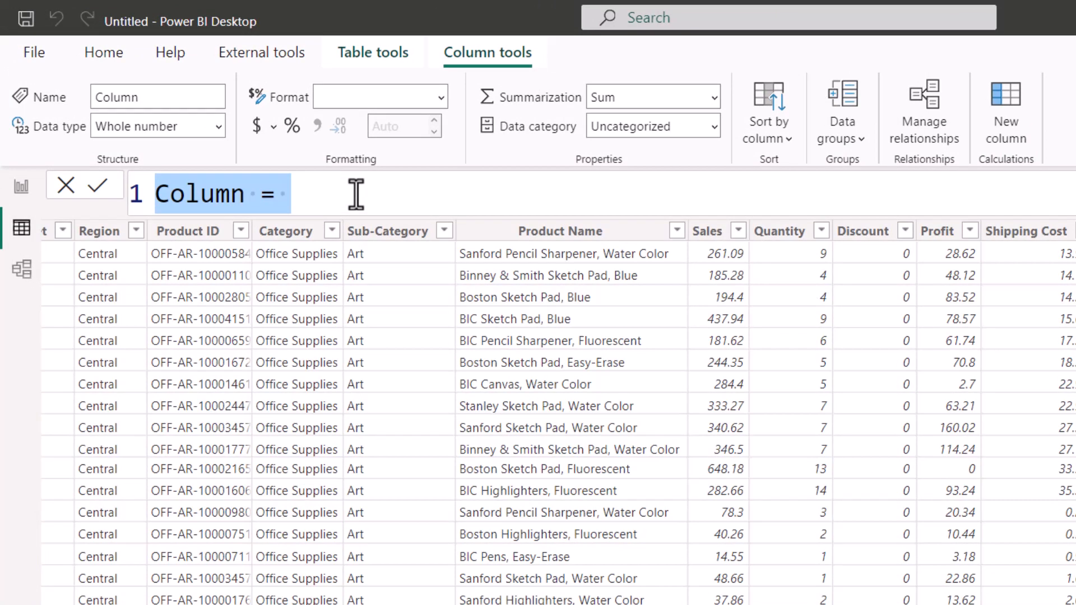
click(900, 206)
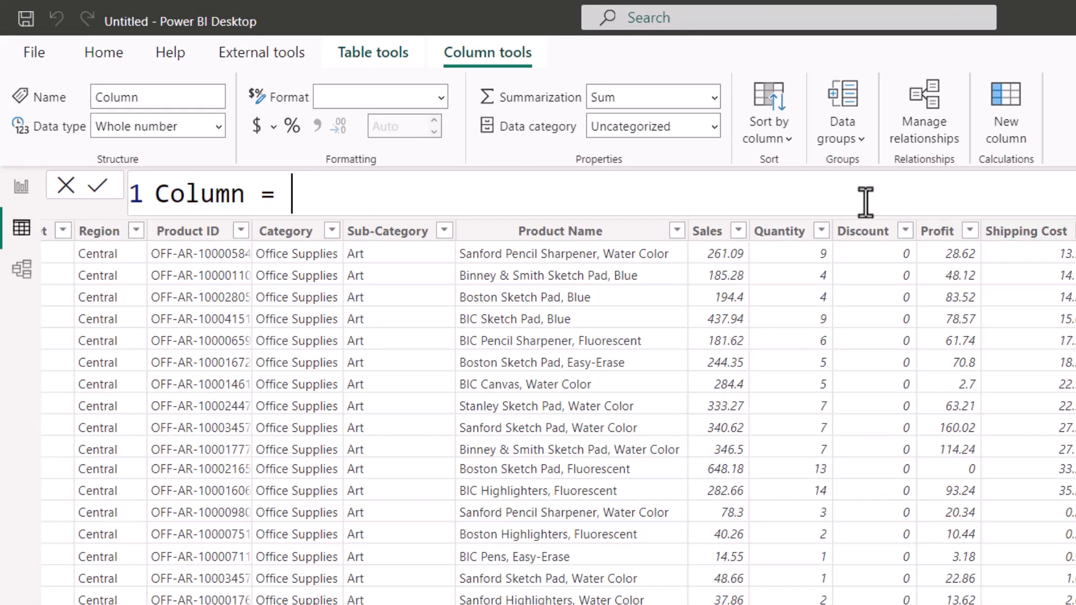
key(ctrl+a)
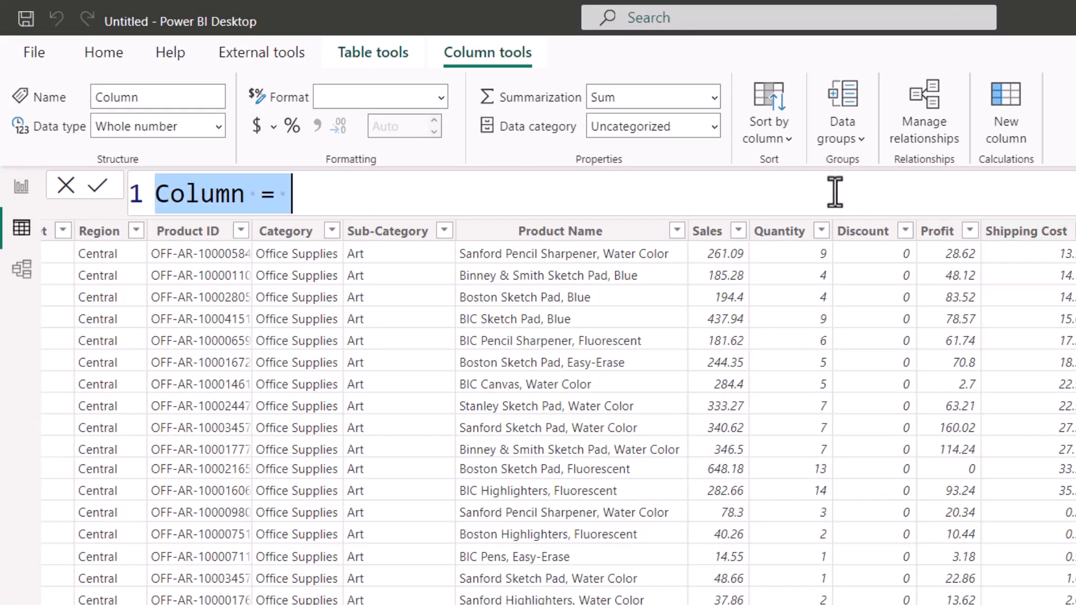
text(Profit/)
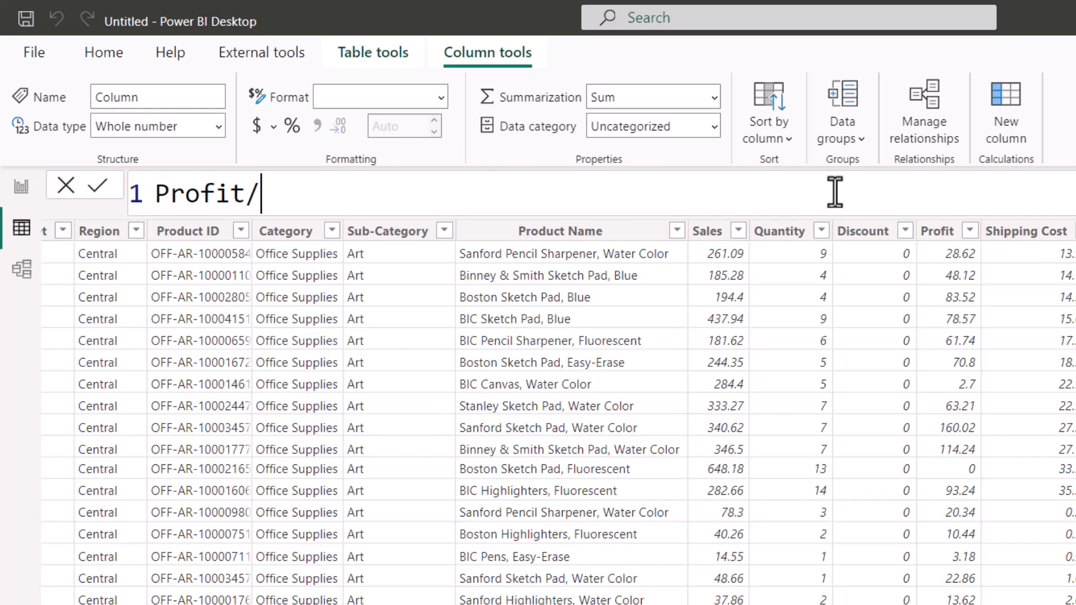
text(Lostt)
key(BackSpace)
key(BackSpace)
text(s)
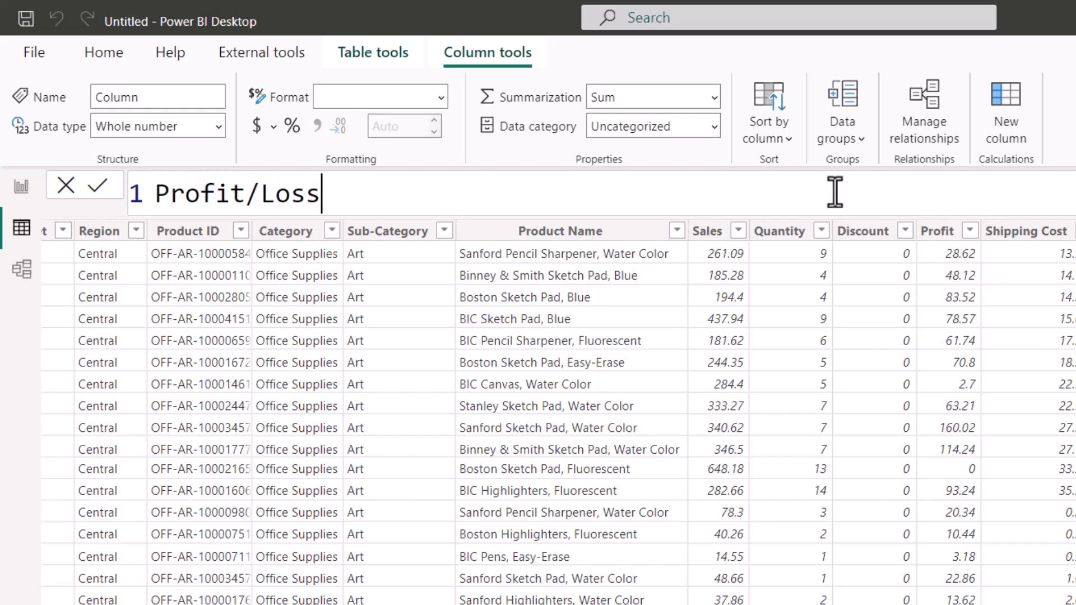
text(=)
key(shift+Return)
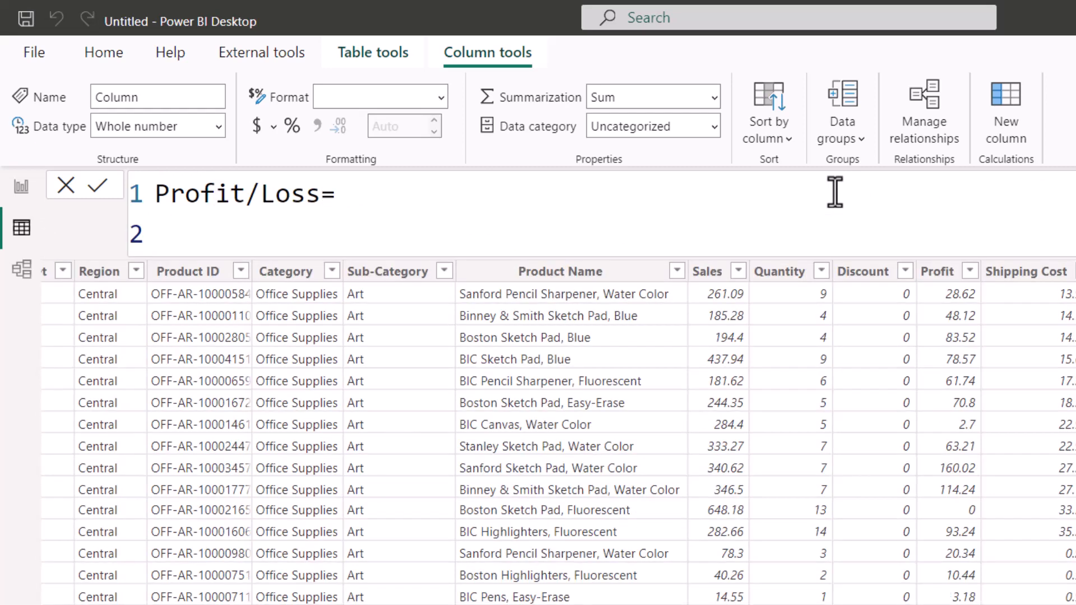
Begin the Profit/Loss formula with an IF function testing whether 'Global-Superstore'[Profit] is >0.
text(IF)
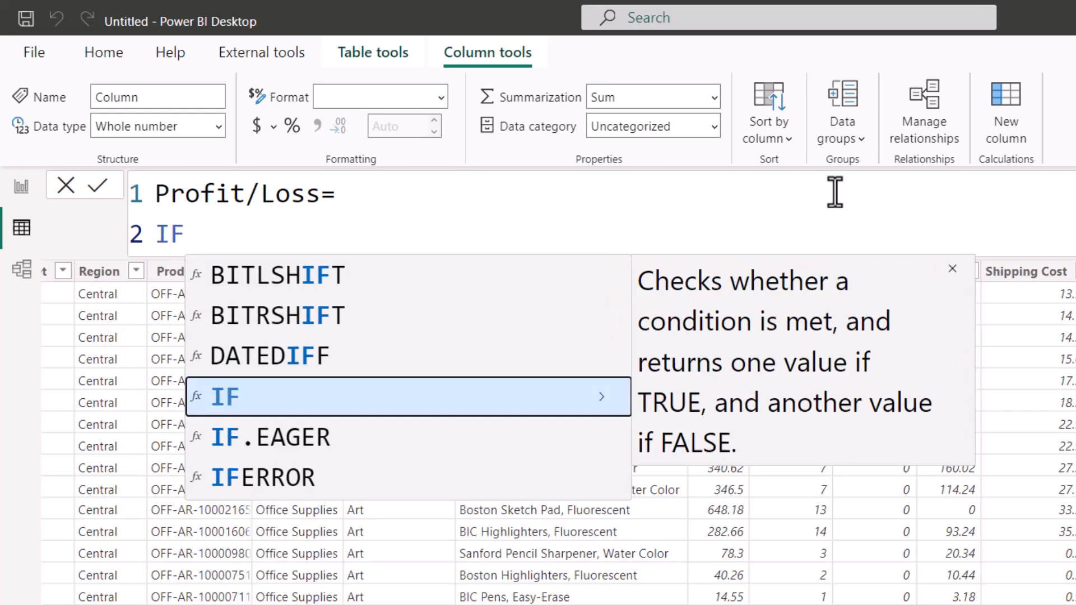
text(()
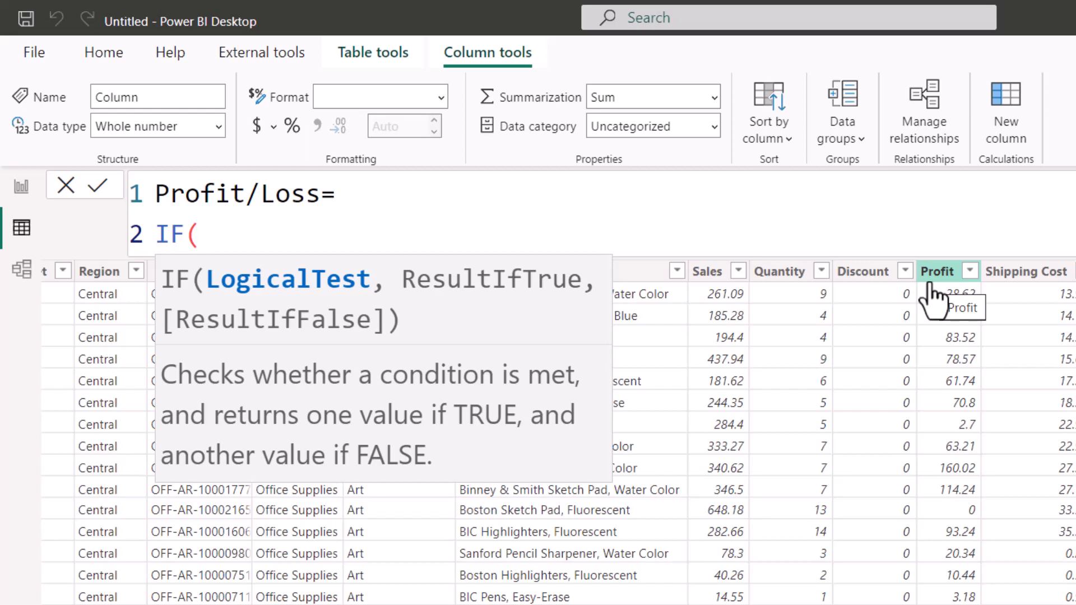
text(glo)
key(Tab)
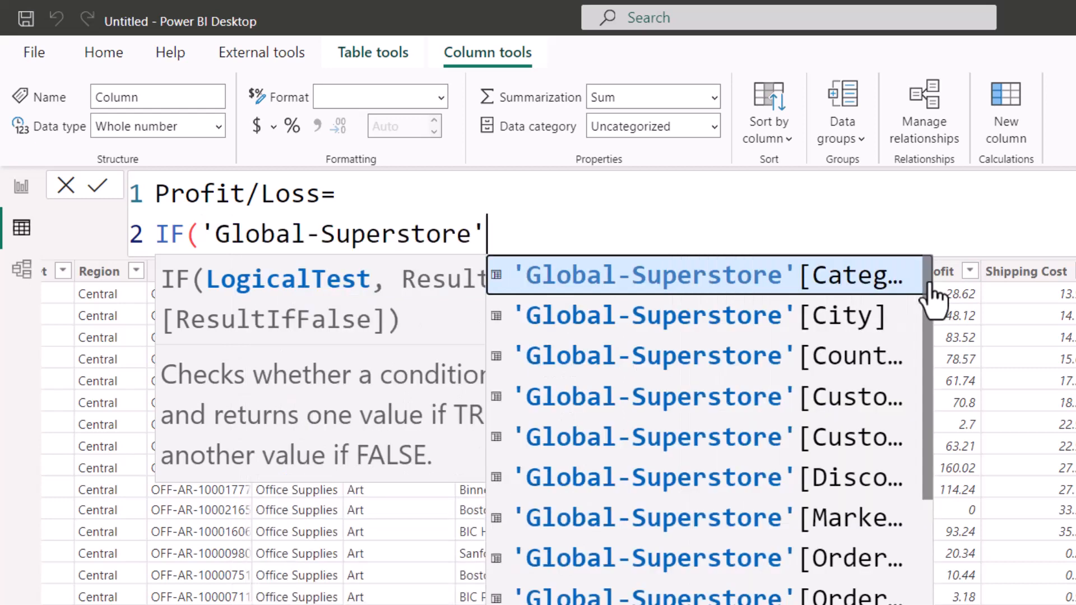
text([)
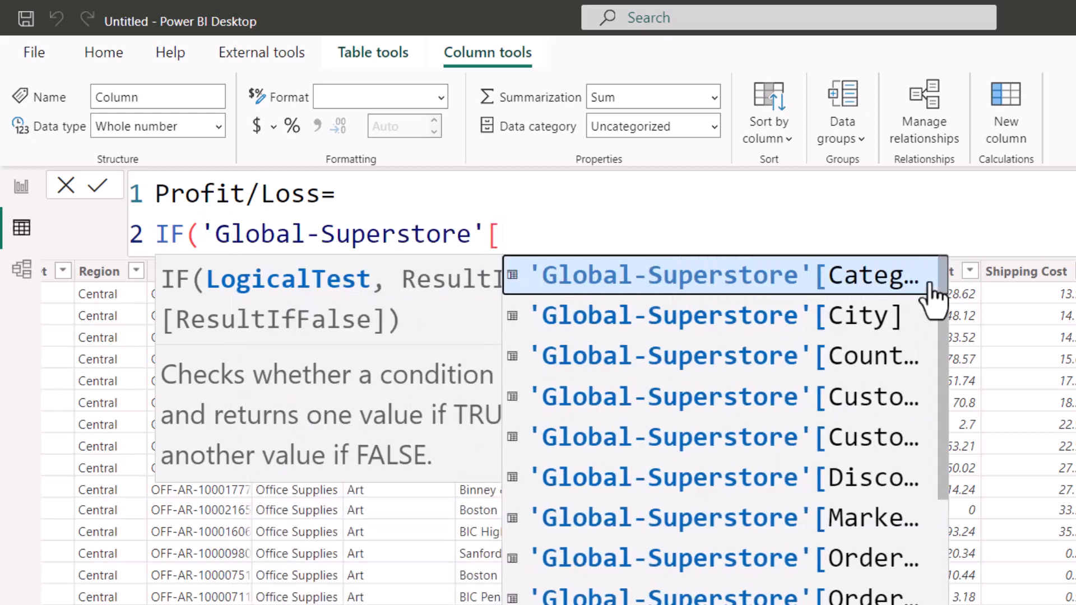
text(pr)
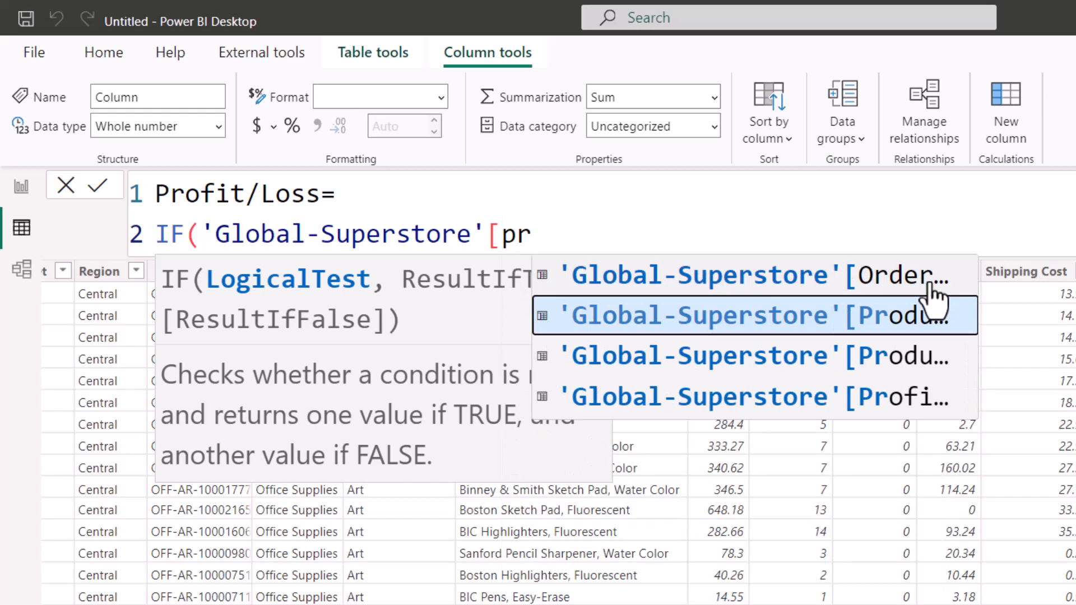
key(Down)
key(Down)
key(Tab)
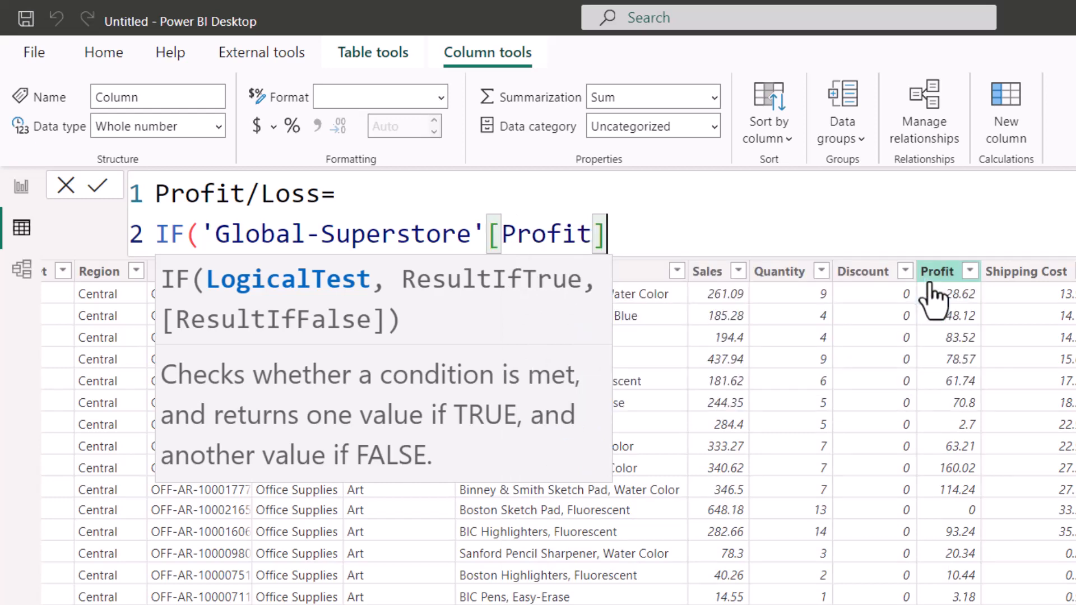
text(>)
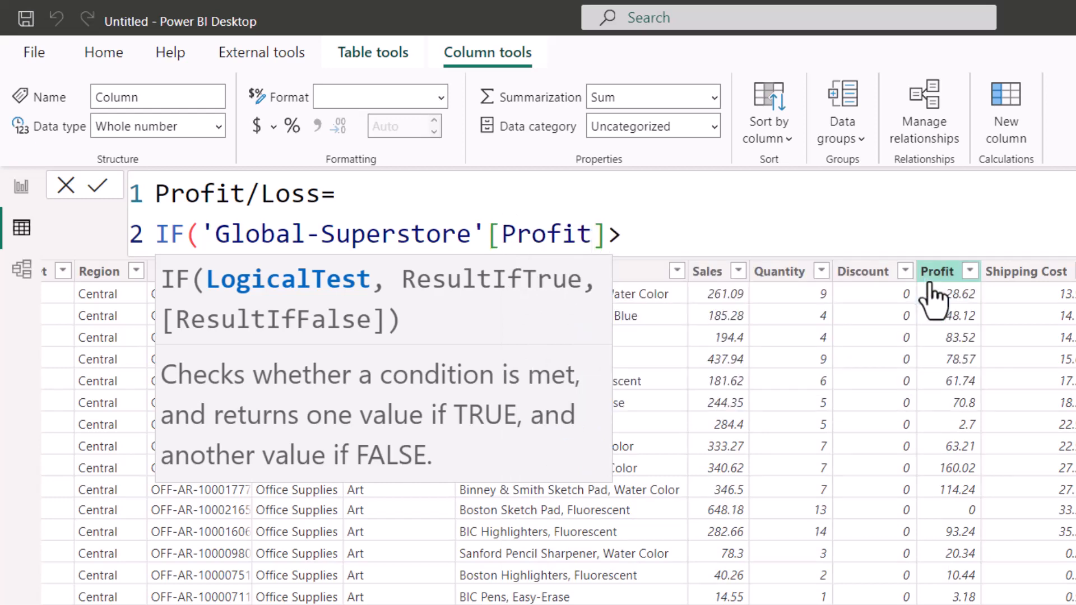
text(0,)
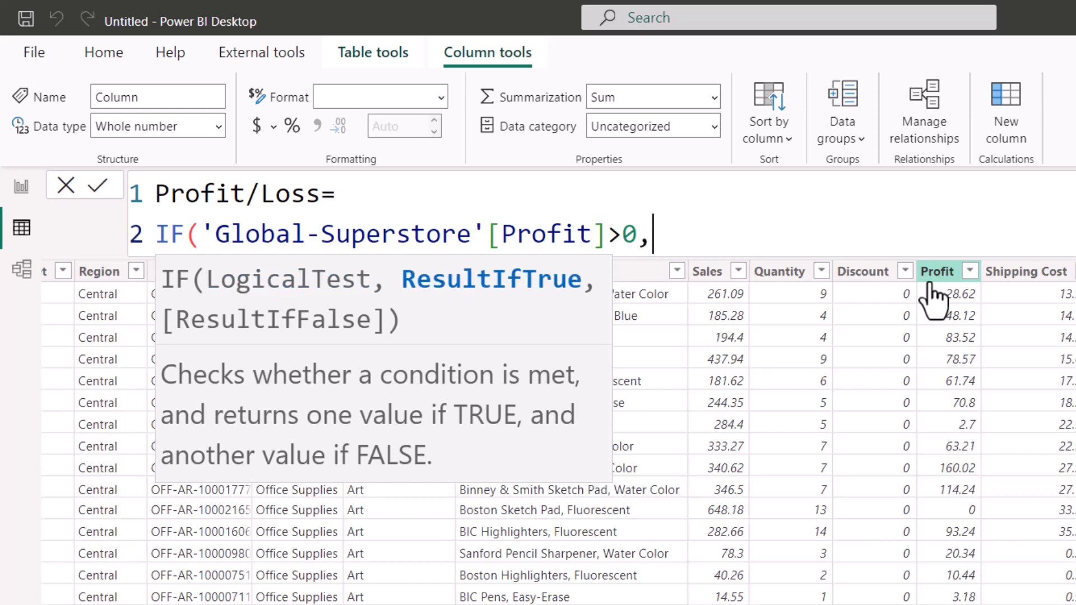
Enter "Profit" as the IF function's true result, correcting its spelling, and continue to the false result.
text(")
text(PRof)
key(BackSpace)
key(BackSpace)
key(BackSpace)
text(rp)
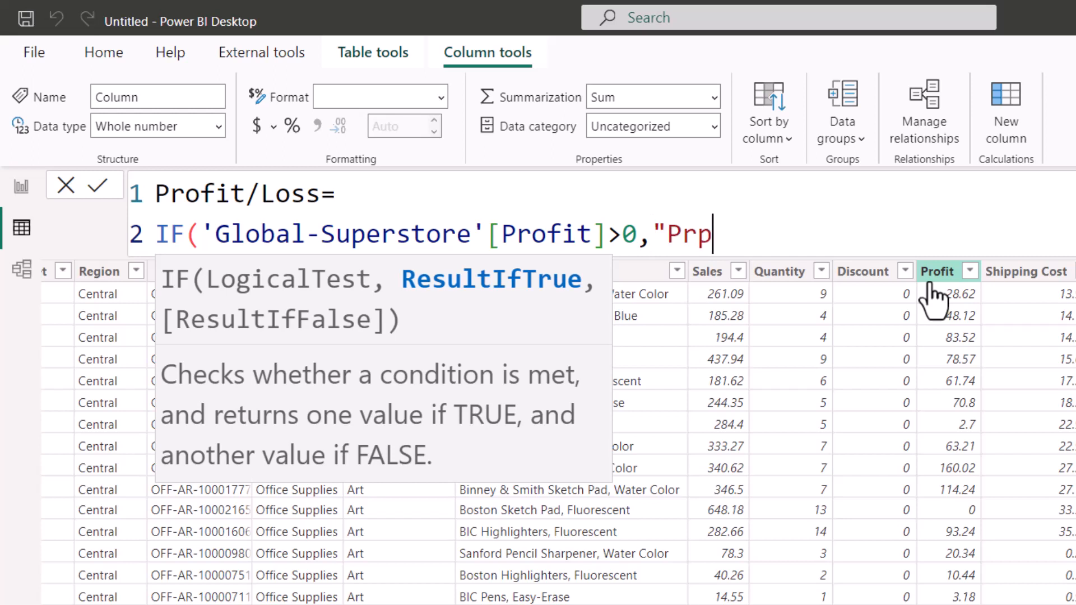
text(fit)
key(BackSpace)
key(BackSpace)
key(BackSpace)
key(BackSpace)
text(ofit",)
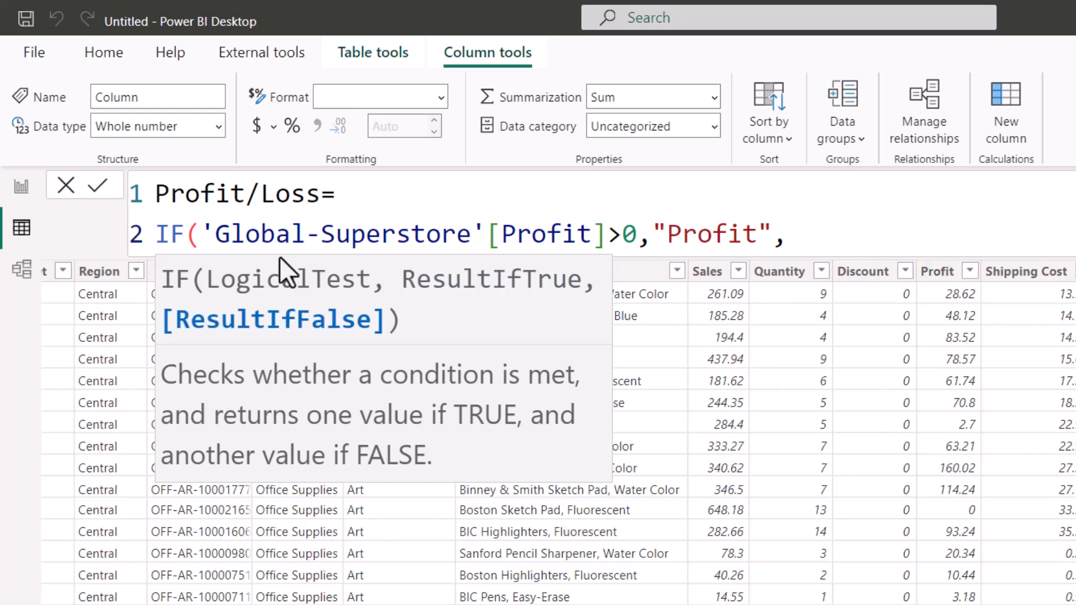
Add "Loss" as the false result, close the IF function and commit the Profit/Loss column.
drag(203, 233, 637, 235)
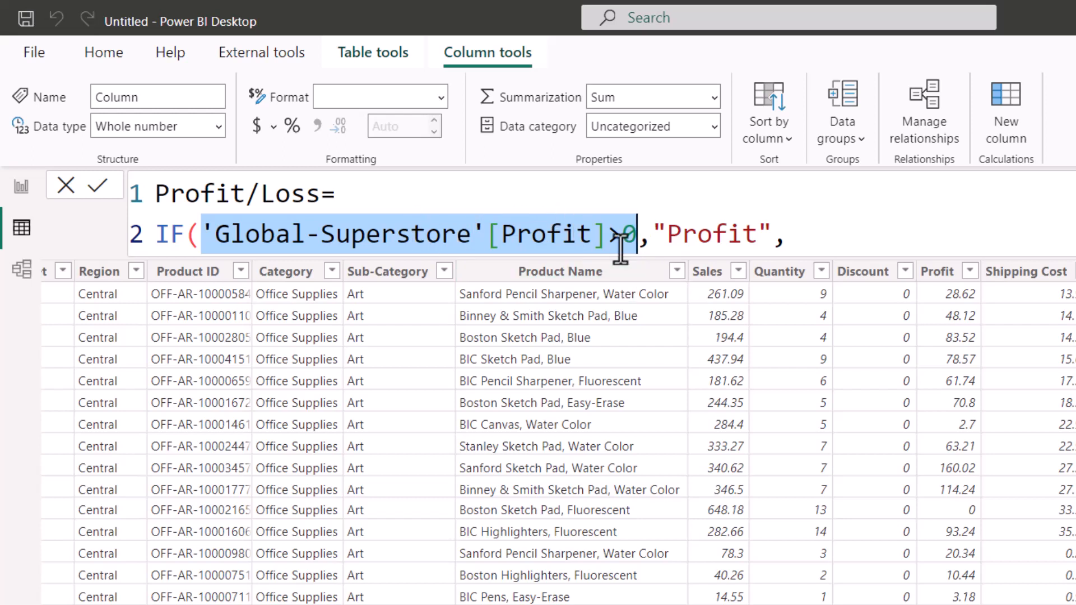
click(803, 235)
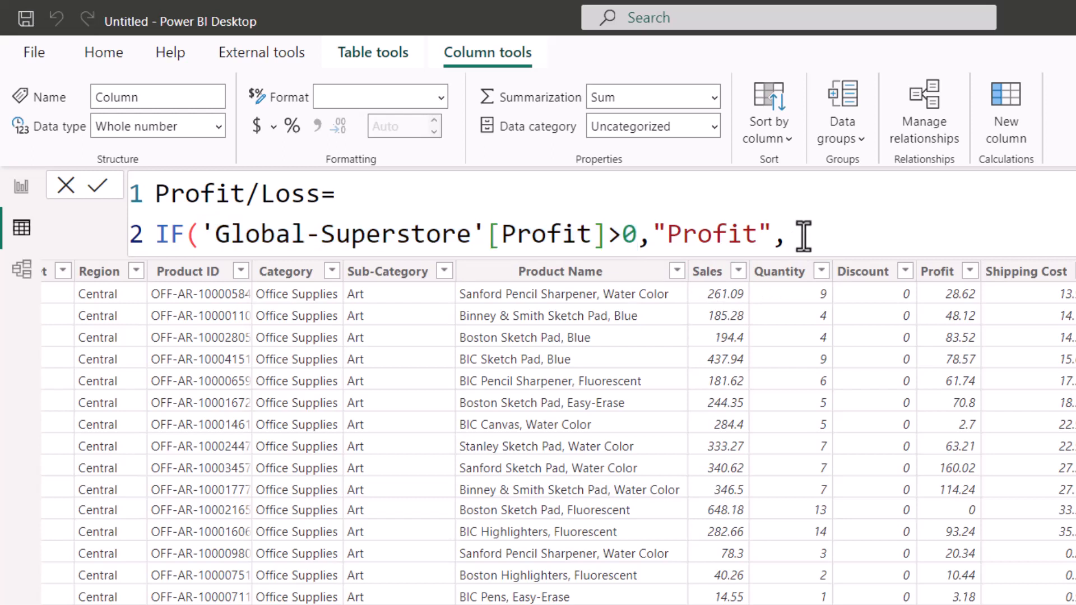
text("Losss)
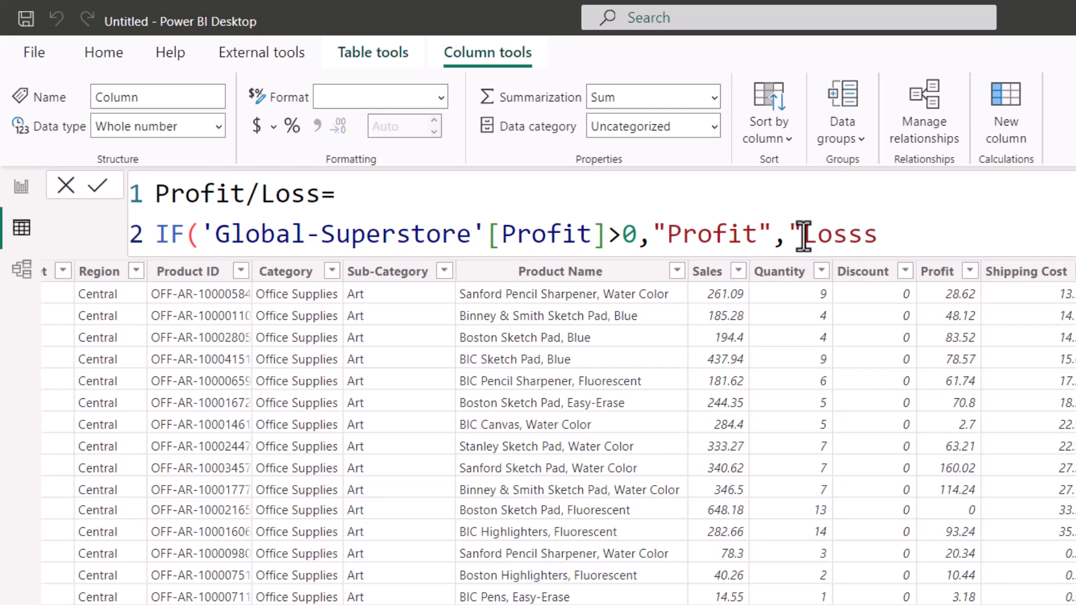
key(BackSpace)
text("))
key(Return)
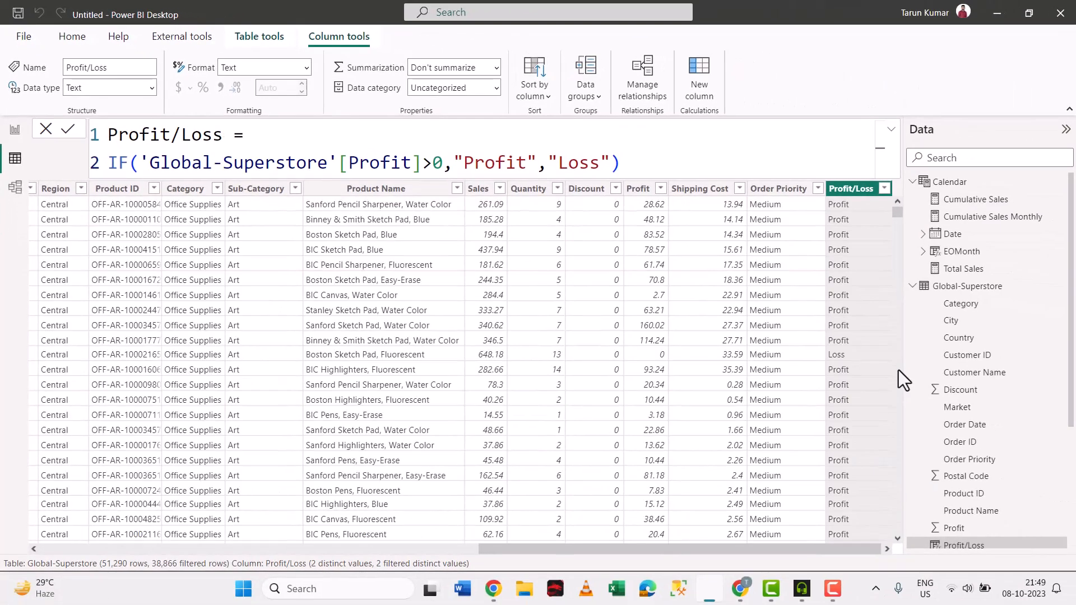
Compare the Profit values with the Profit/Loss labels down the table, including rows with negative profit, and review the IF formula.
click(640, 271)
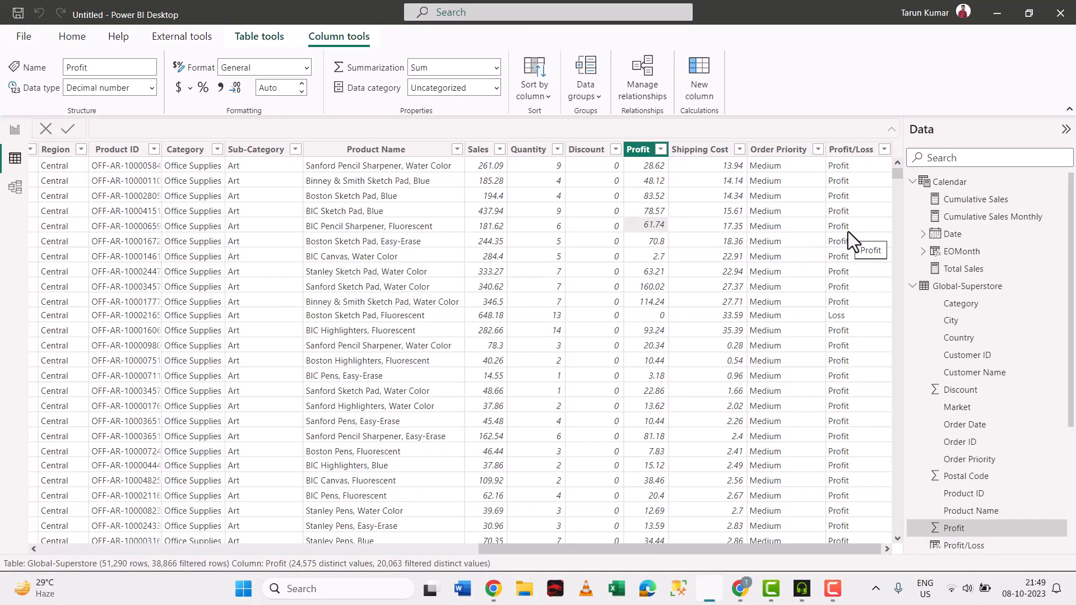
scroll(661, 264, down, 10)
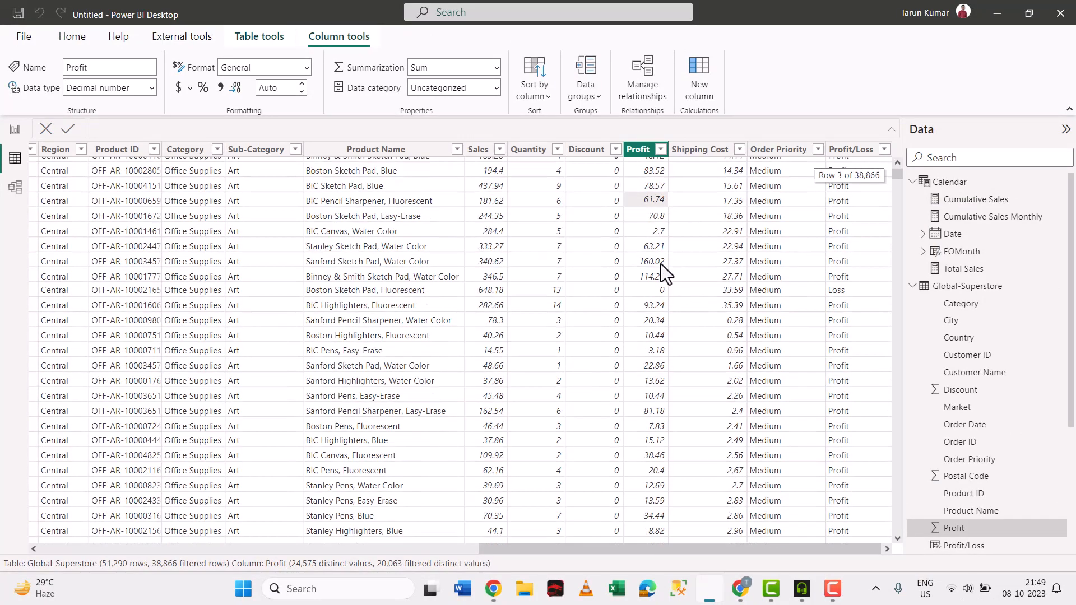
scroll(661, 264, down, 20)
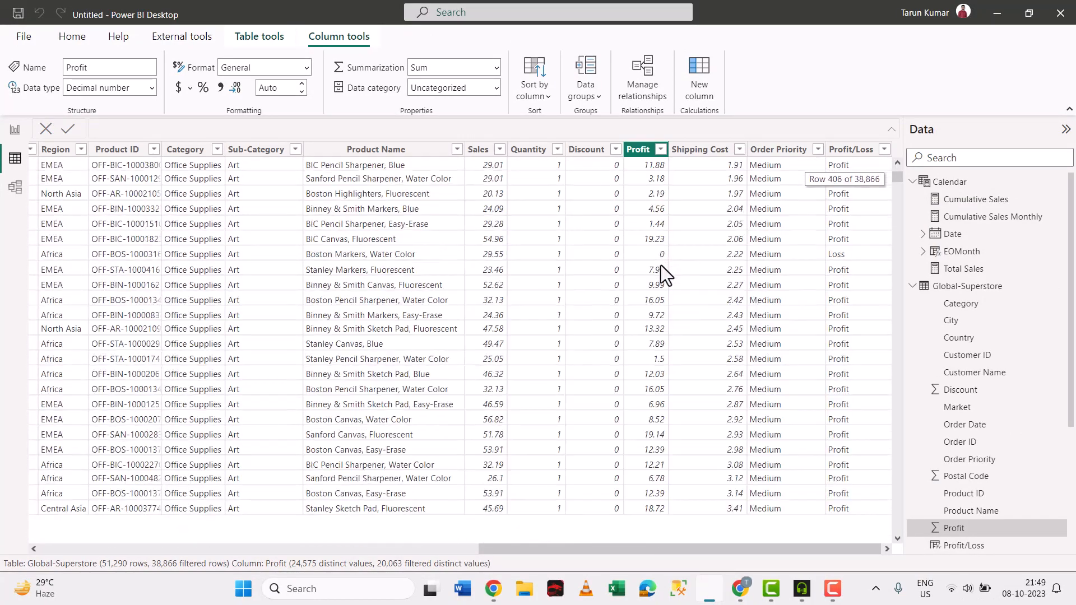
scroll(661, 264, down, 20)
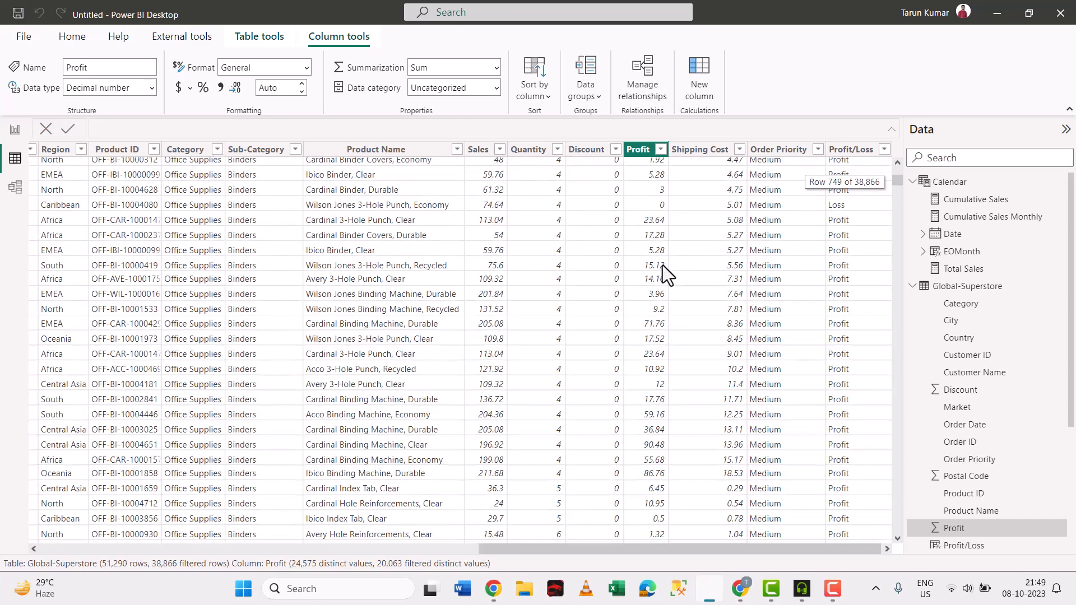
scroll(662, 267, down, 20)
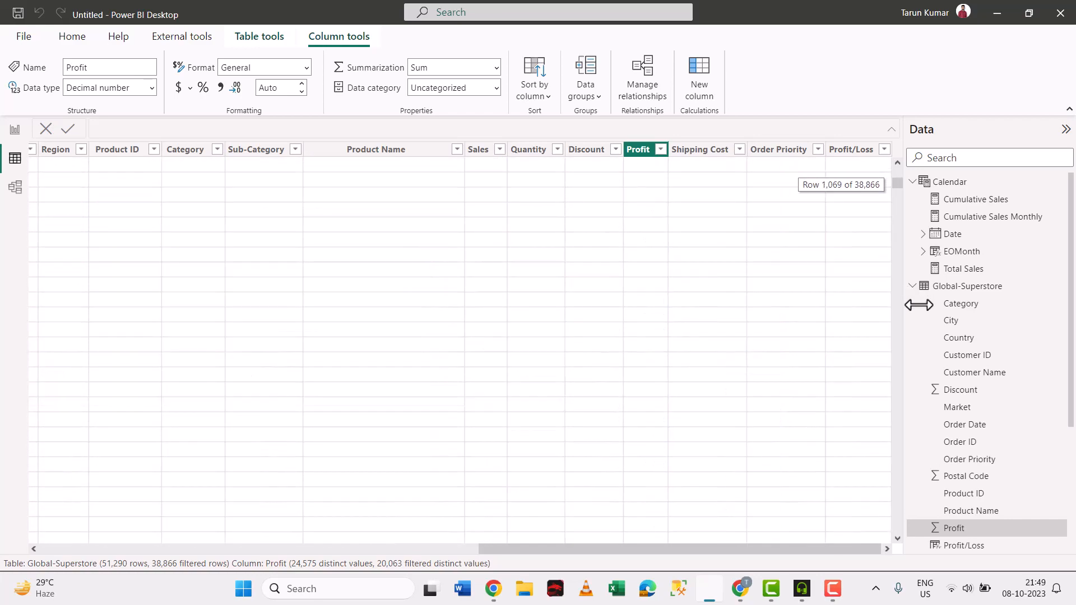
drag(896, 187, 901, 225)
drag(884, 355, 884, 358)
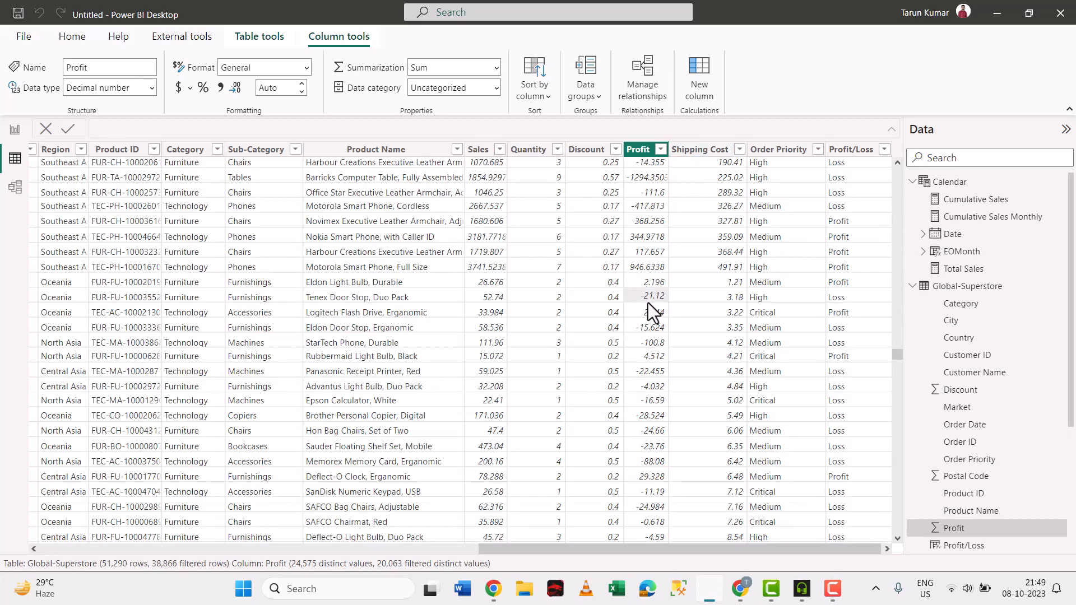
click(851, 298)
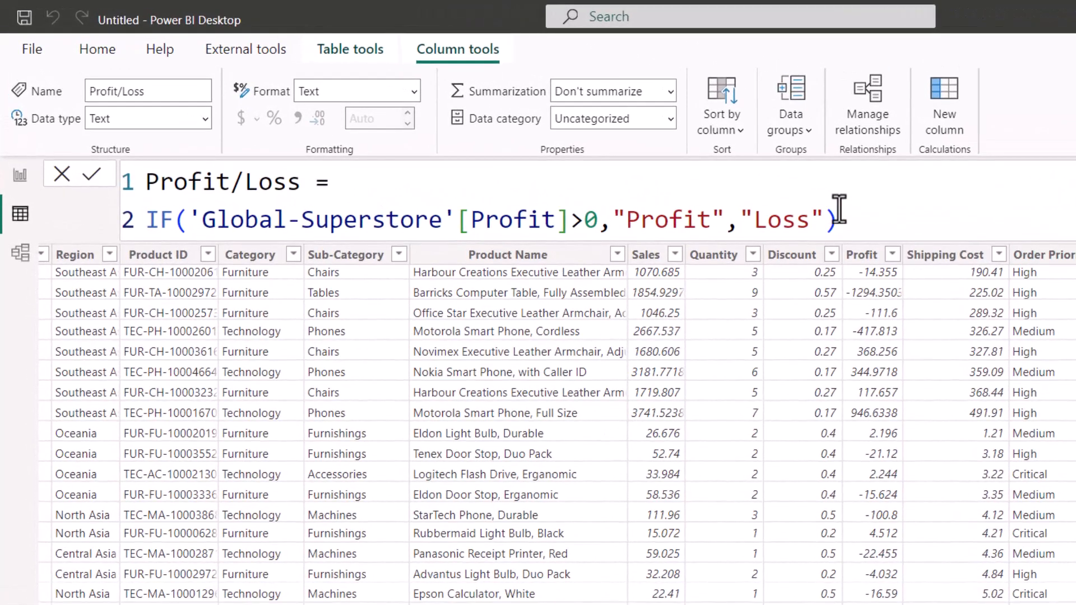
click(625, 162)
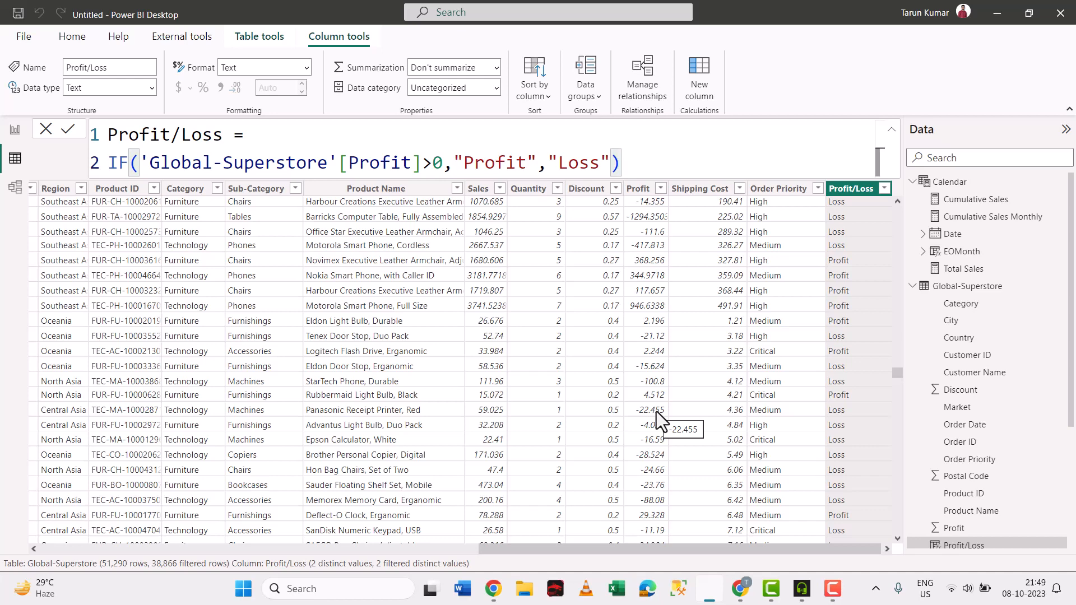
Go back to the first rows and check the Profit/Loss label of the Boston Sketch Pad, Fluorescent row with zero profit.
scroll(657, 412, up, 20)
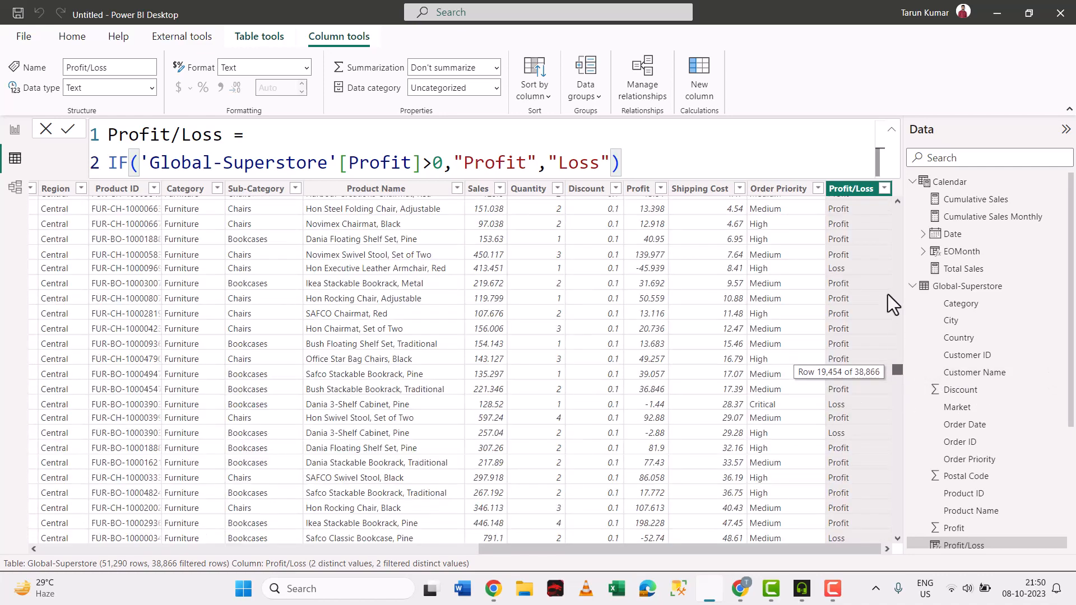
drag(898, 371, 854, 234)
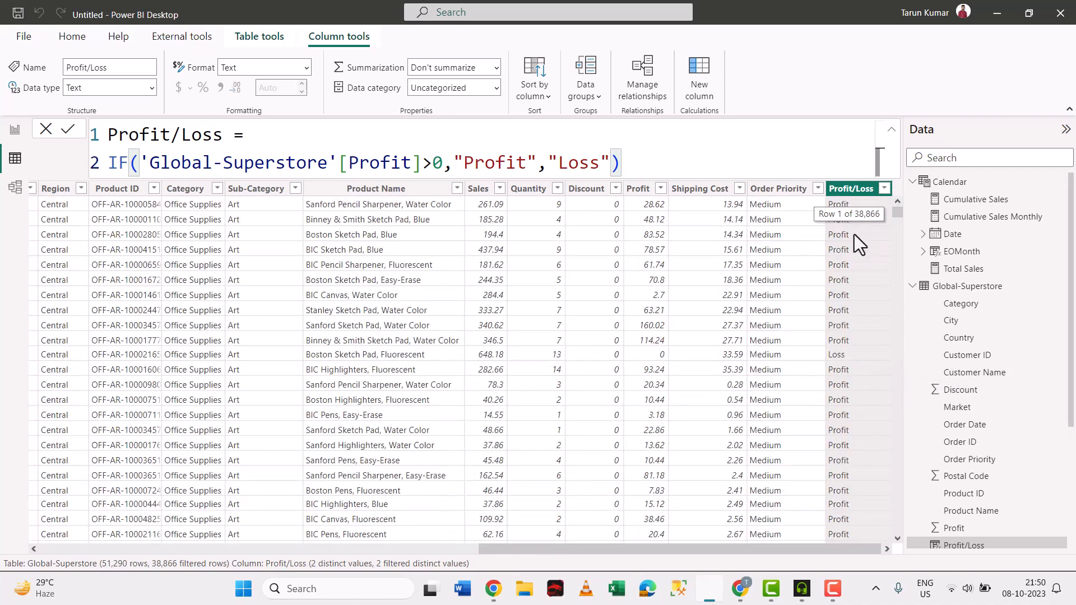
click(654, 352)
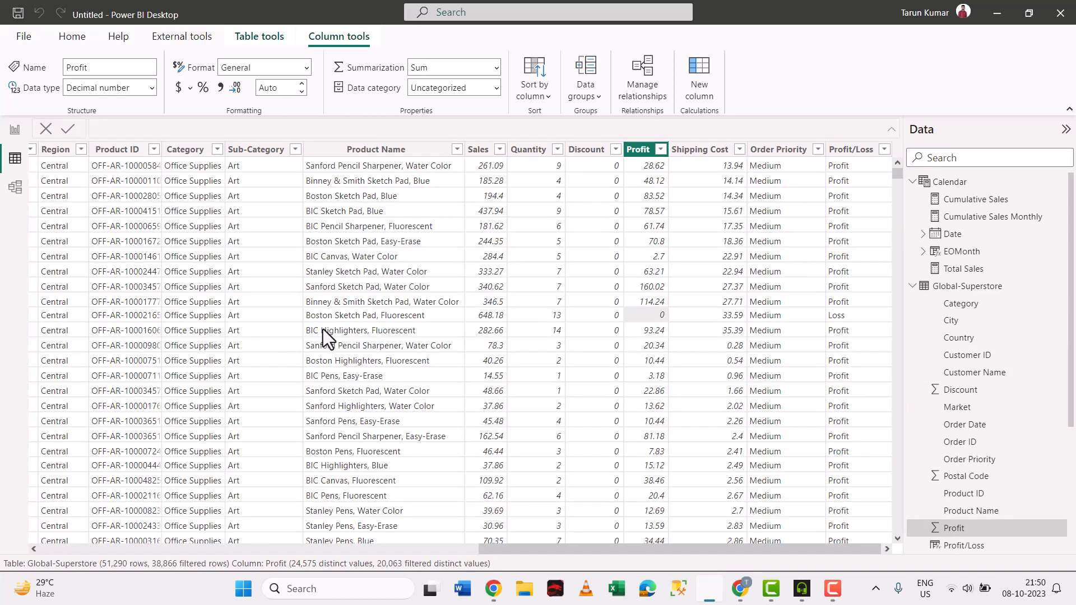
key(Right)
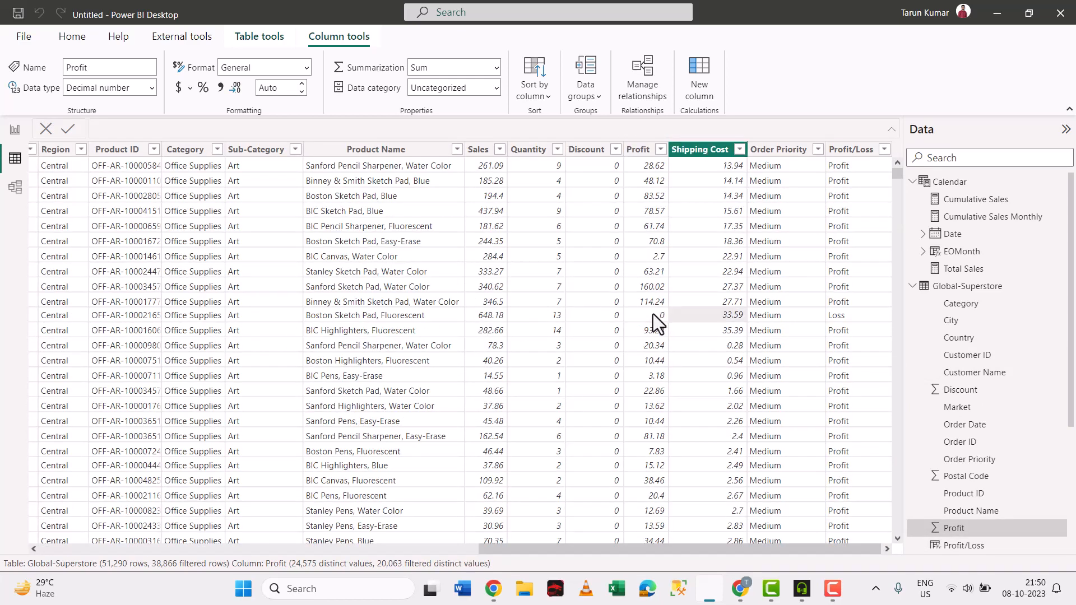
key(Right)
key(Right)
key(Right)
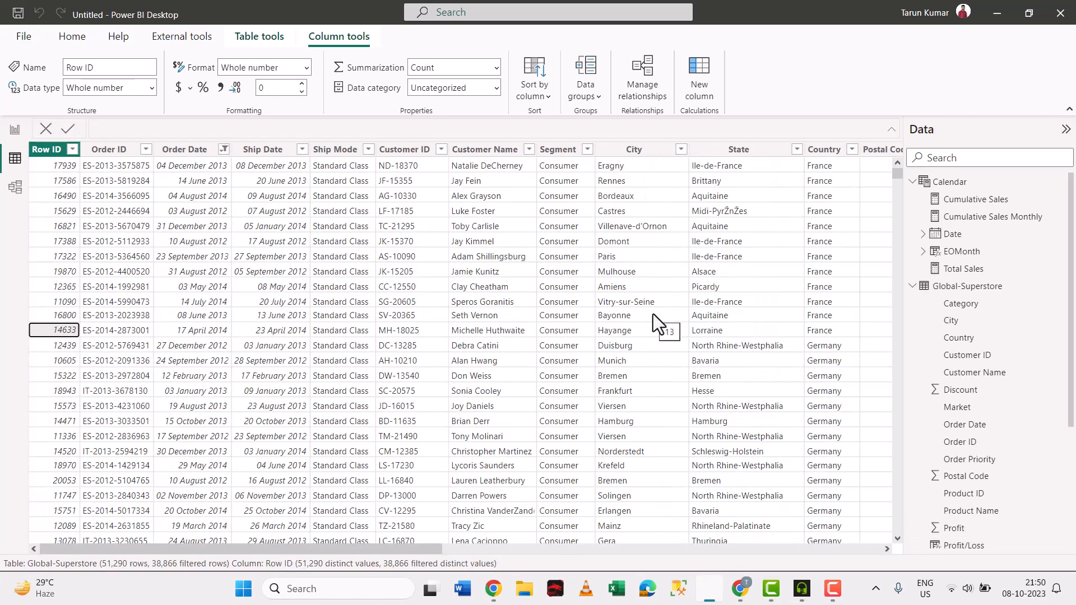
key(Left)
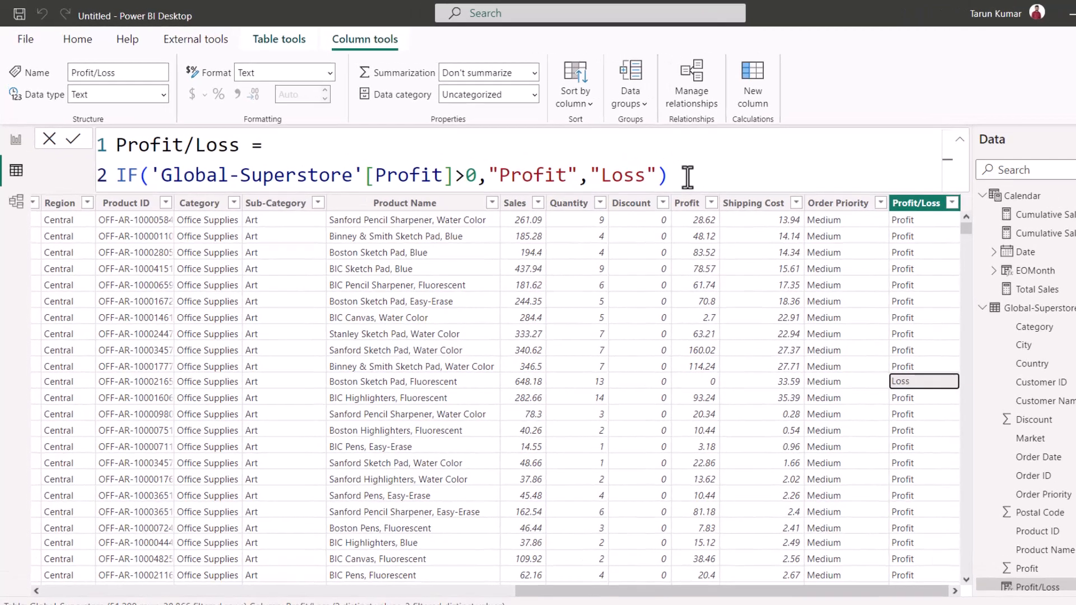
Replace the IF expression in Profit/Loss with an opening SWITCH function, enter True() as its expression, and start a line for the first condition.
drag(629, 163, 162, 164)
drag(231, 231, 148, 240)
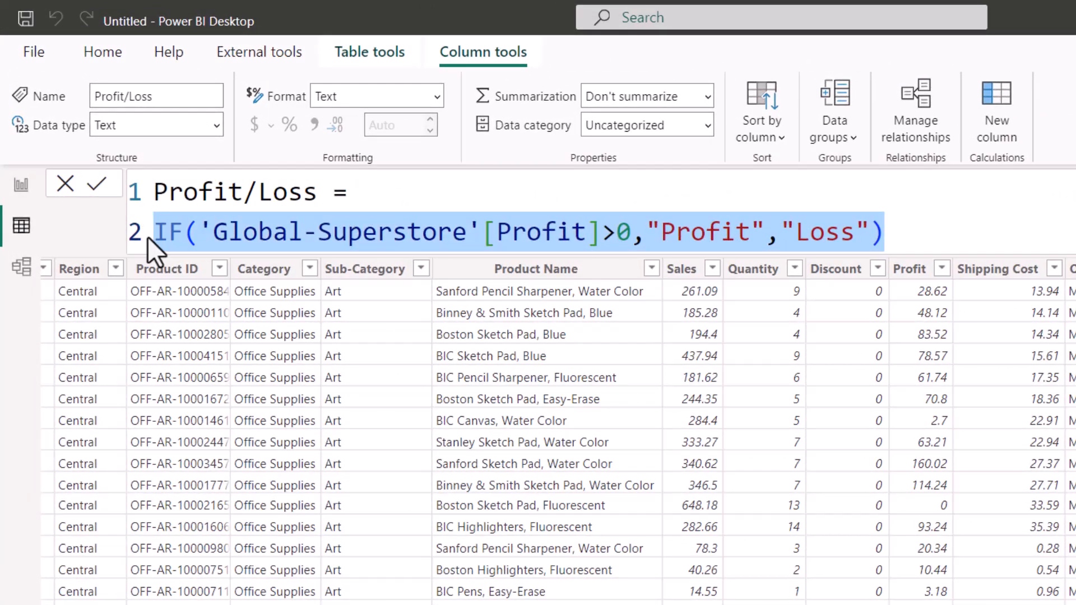
text(Sw)
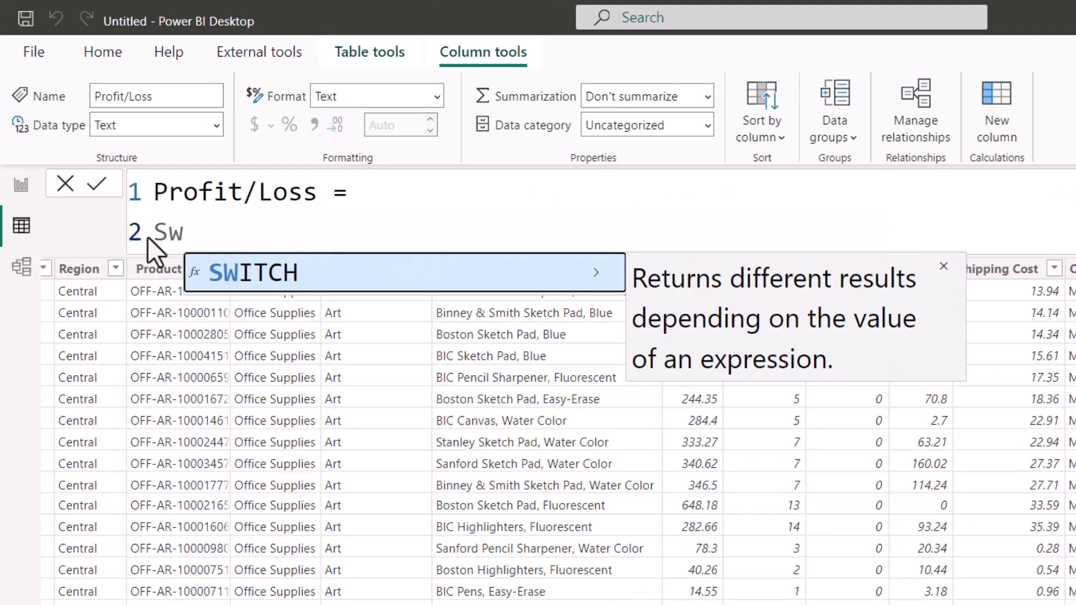
key(Tab)
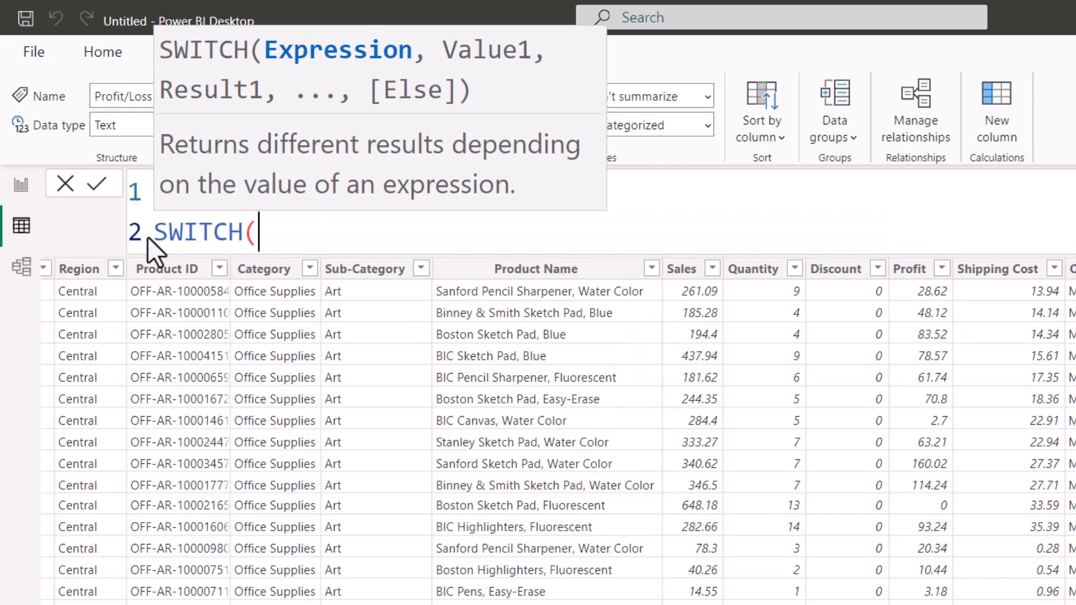
key(shift+Return)
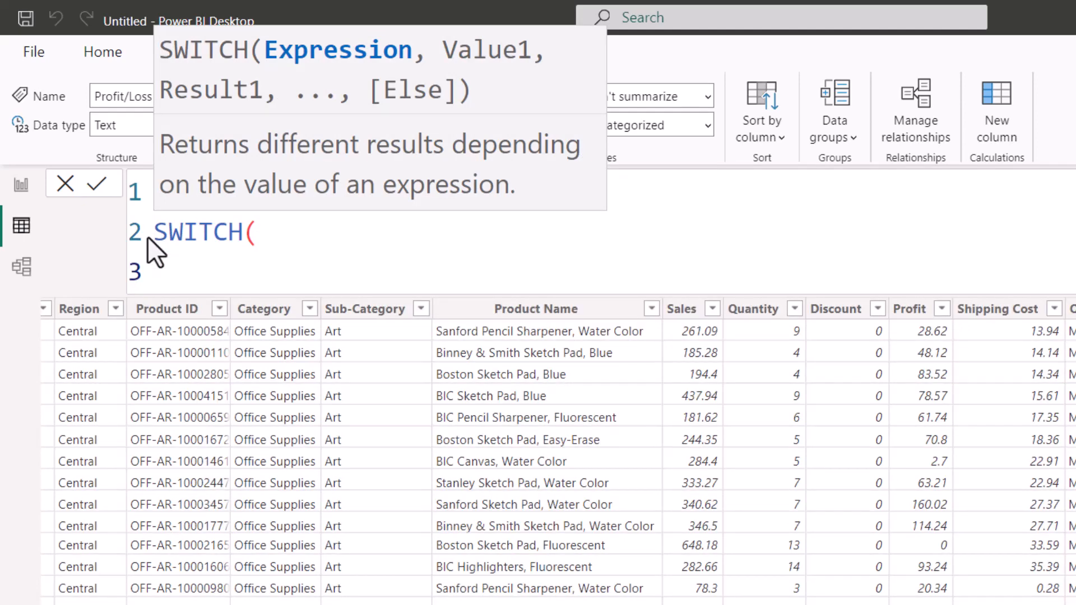
key(Tab)
text(True)
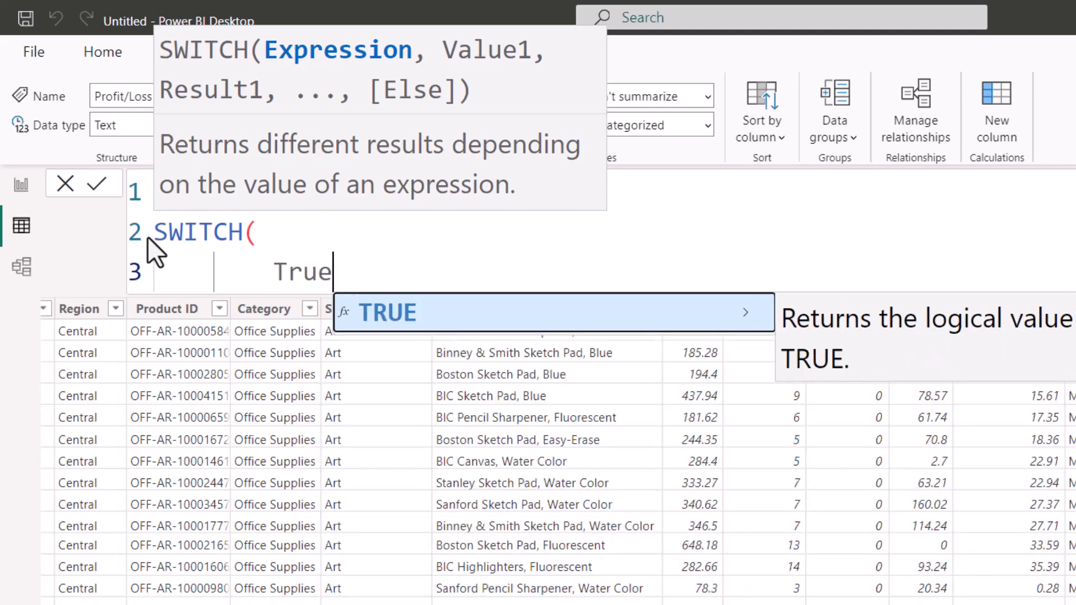
text((),)
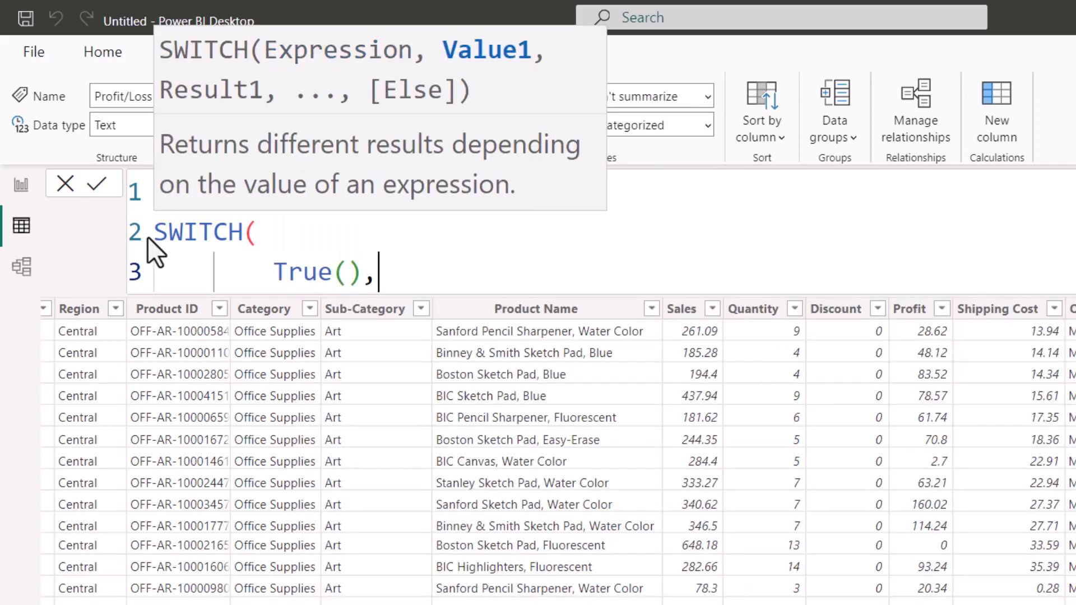
key(shift+Return)
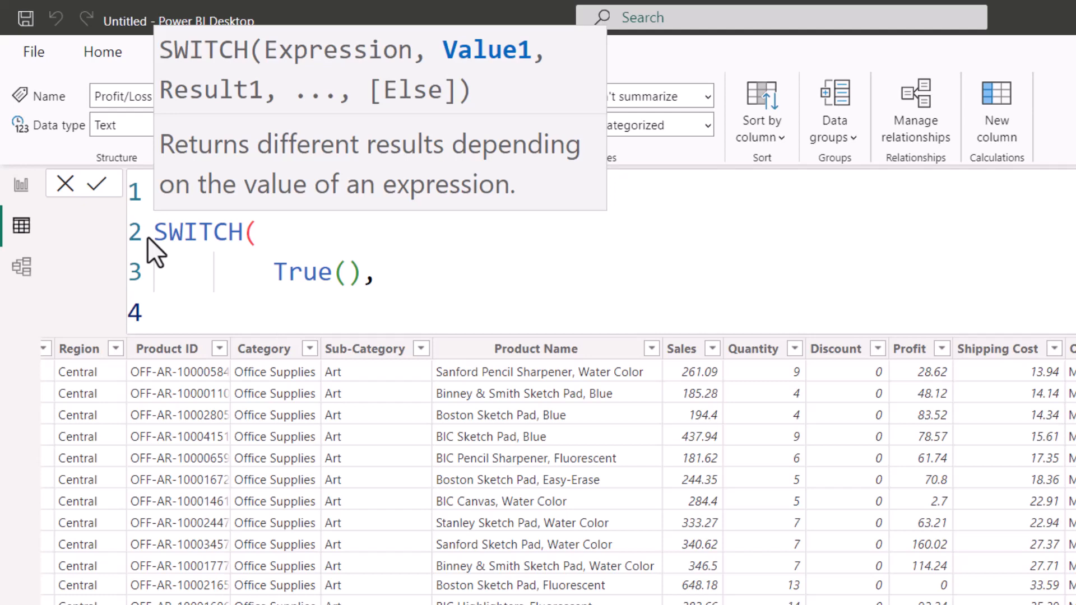
Enter 'Global-Superstore'[Profit]>0 as the first condition of the SWITCH function, followed by a comma.
text(C)
key(BackSpace)
text(L)
key(BackSpace)
text(GL)
key(Tab)
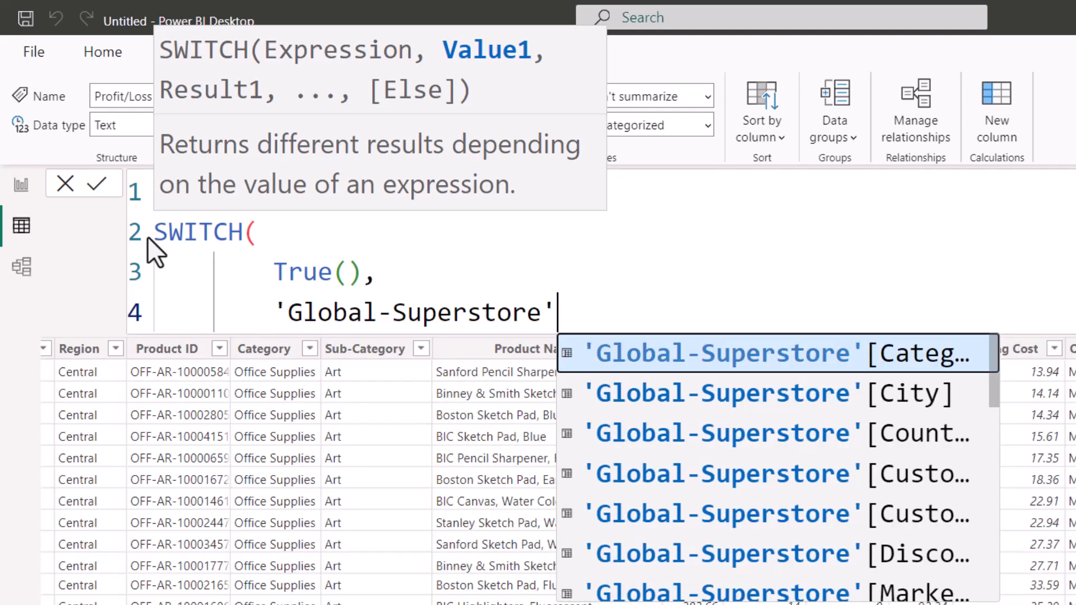
text([pro)
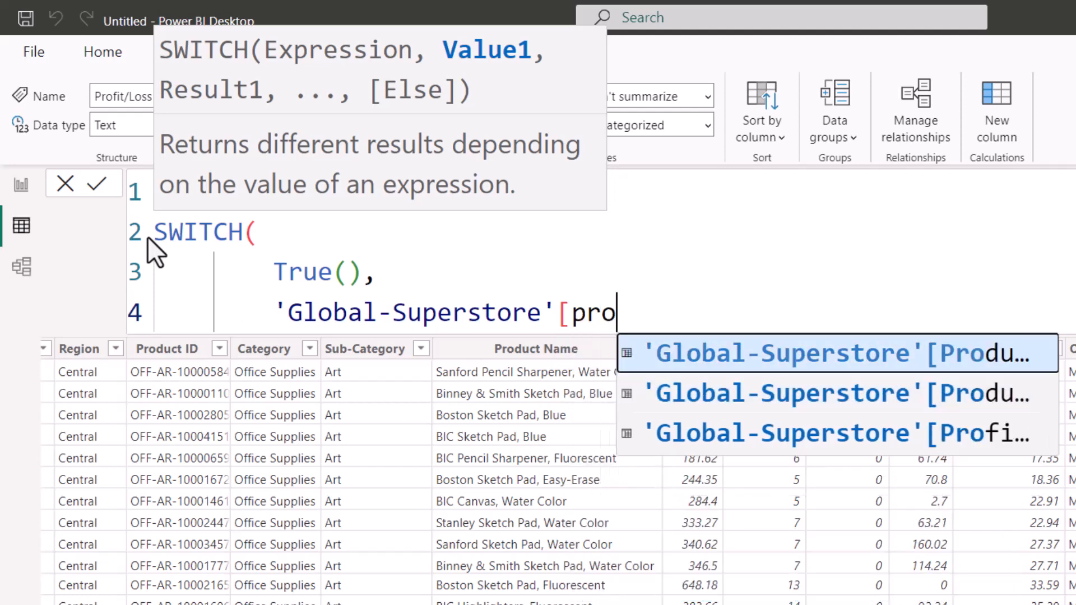
key(Tab)
key(BackSpace)
key(BackSpace)
key(BackSpace)
key(BackSpace)
key(BackSpace)
key(BackSpace)
key(BackSpace)
key(BackSpace)
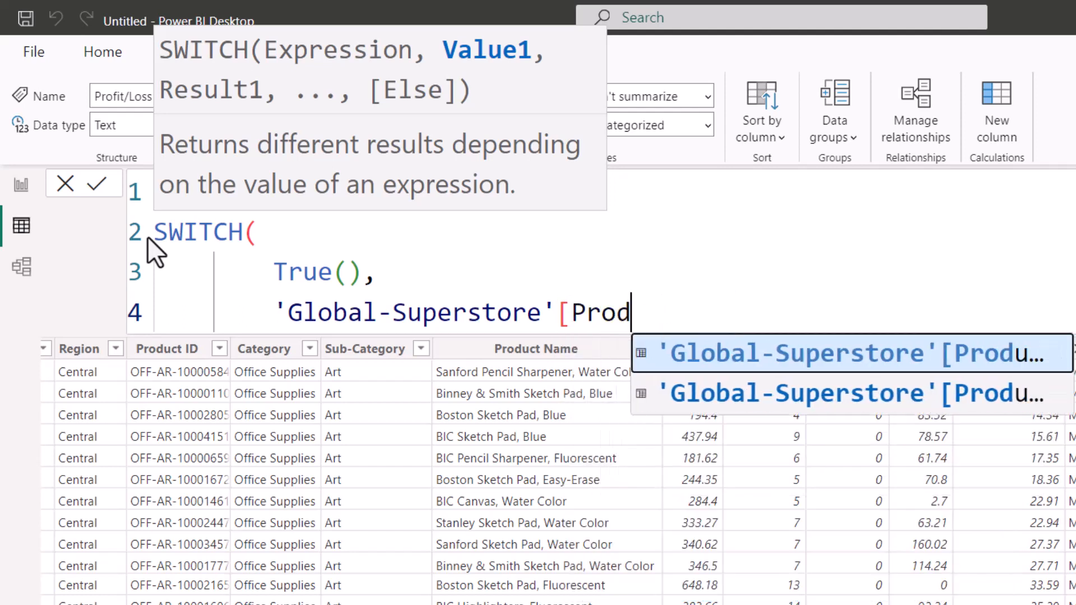
text(fit)
key(Tab)
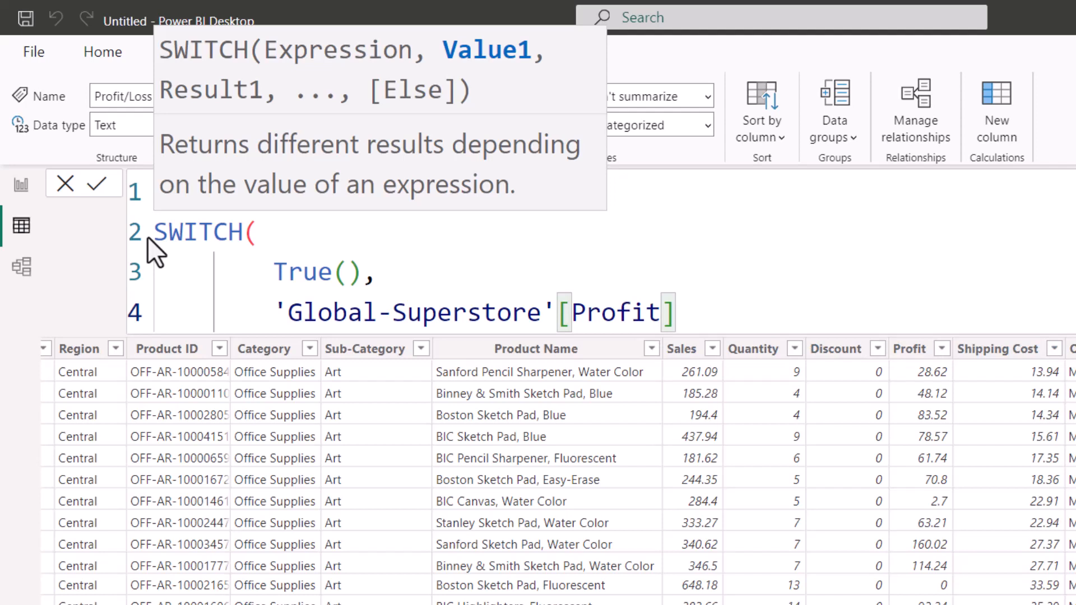
text(>0,)
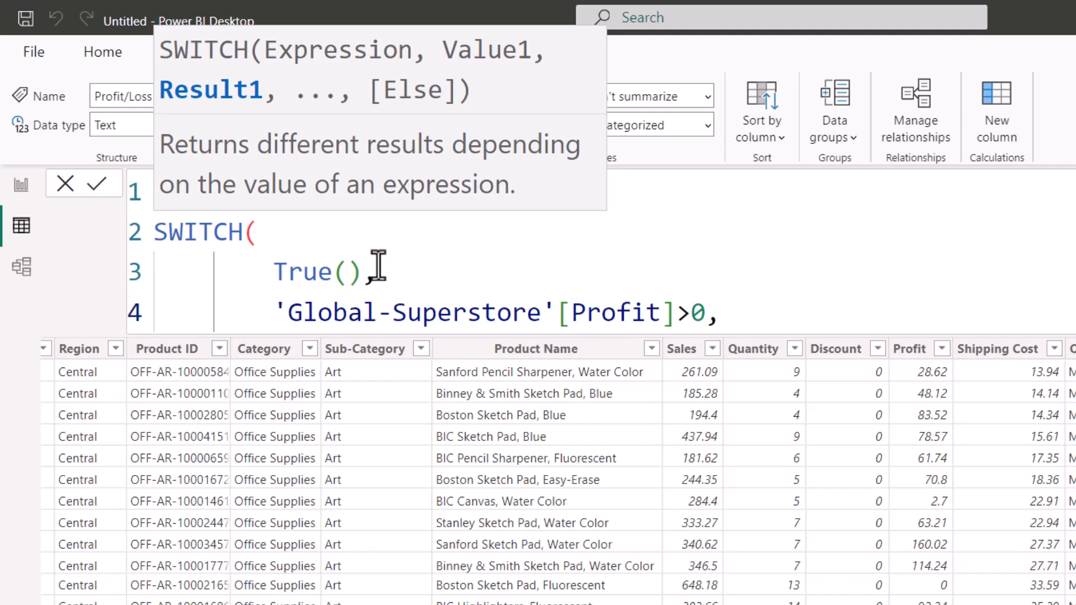
Review how the True() expression relates to the Profit condition on the line below it.
drag(361, 272, 274, 275)
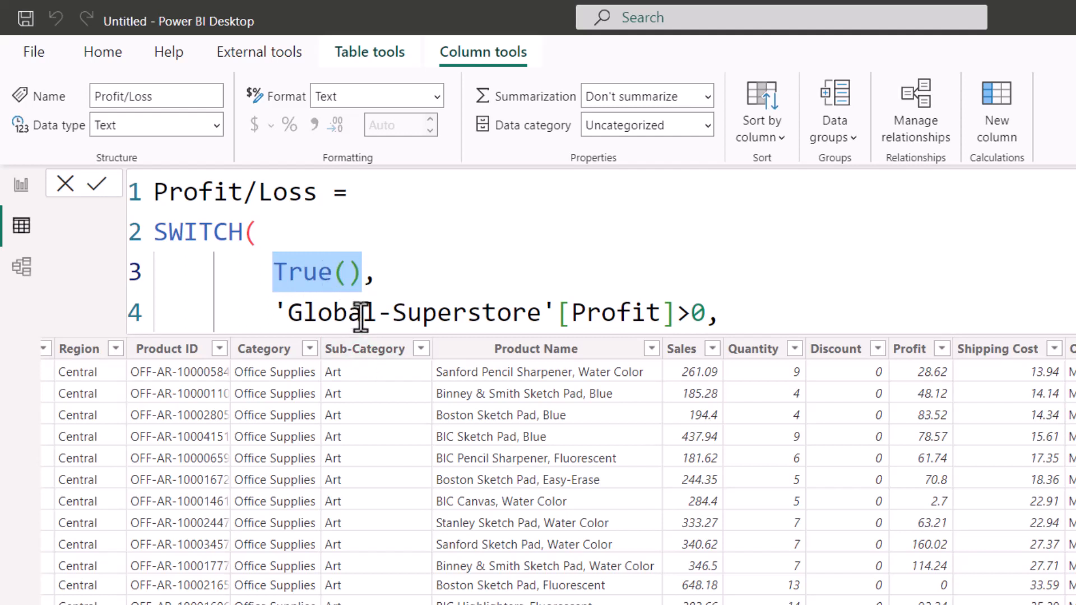
drag(283, 317, 701, 320)
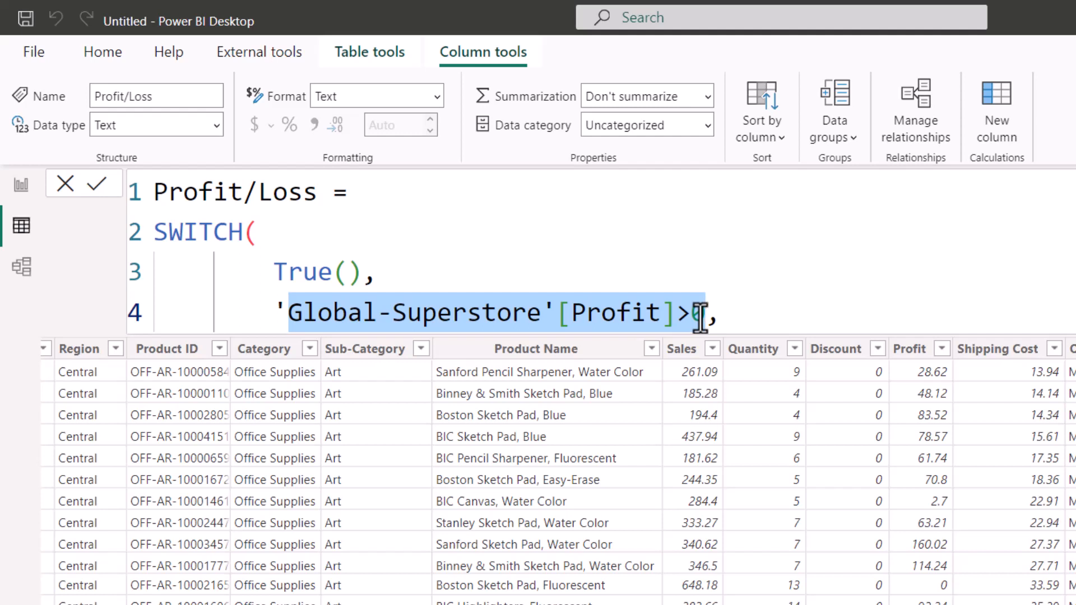
click(365, 317)
drag(332, 273, 302, 273)
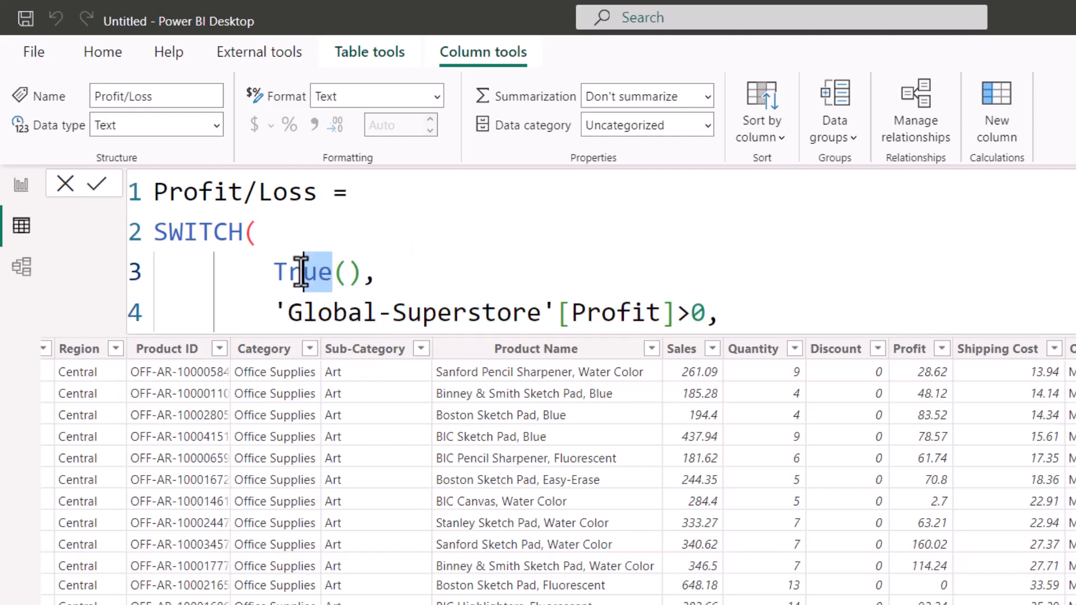
drag(408, 312, 522, 328)
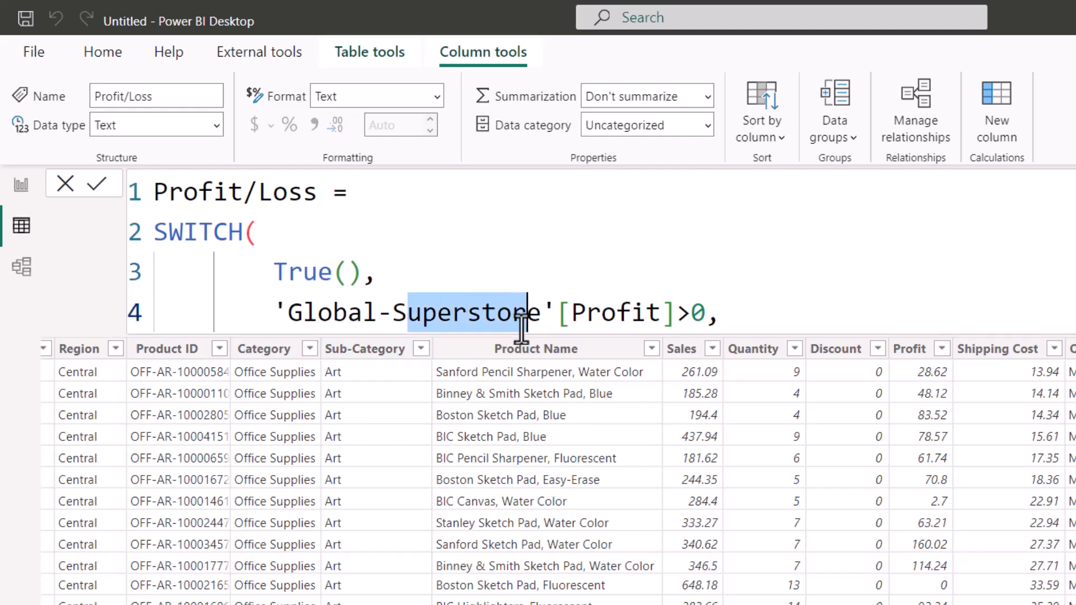
Add "Profit" as the result of the first SWITCH condition and start a new line for the second condition.
click(737, 320)
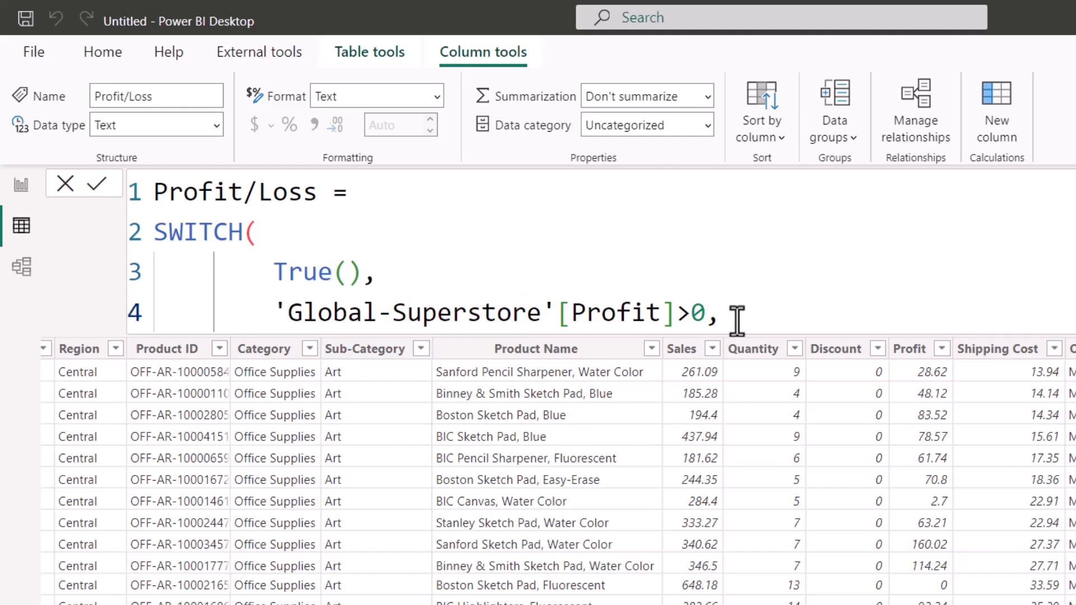
text(")
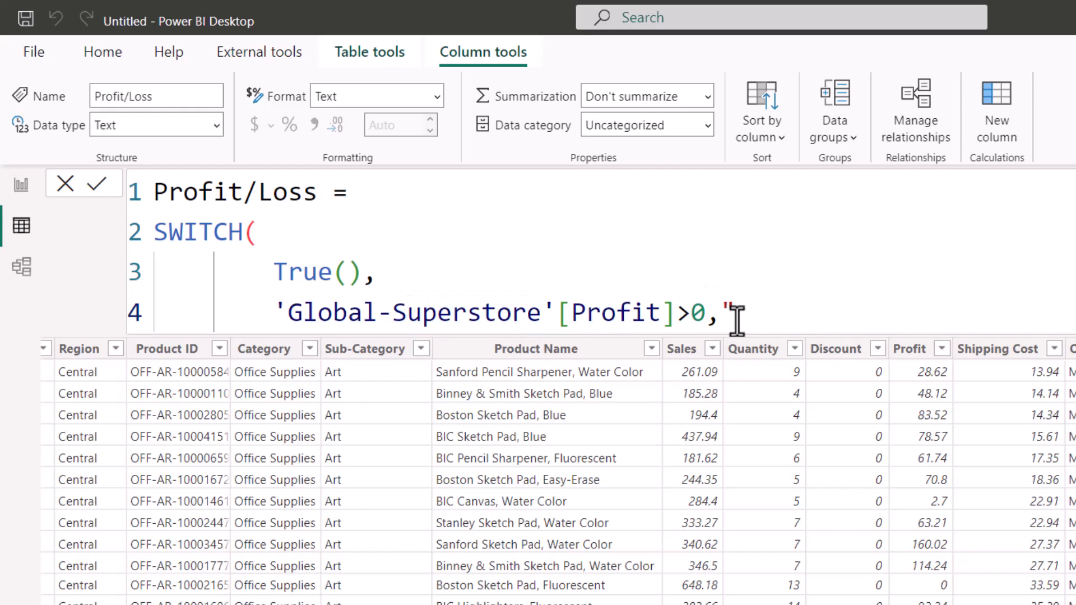
text(Profit)
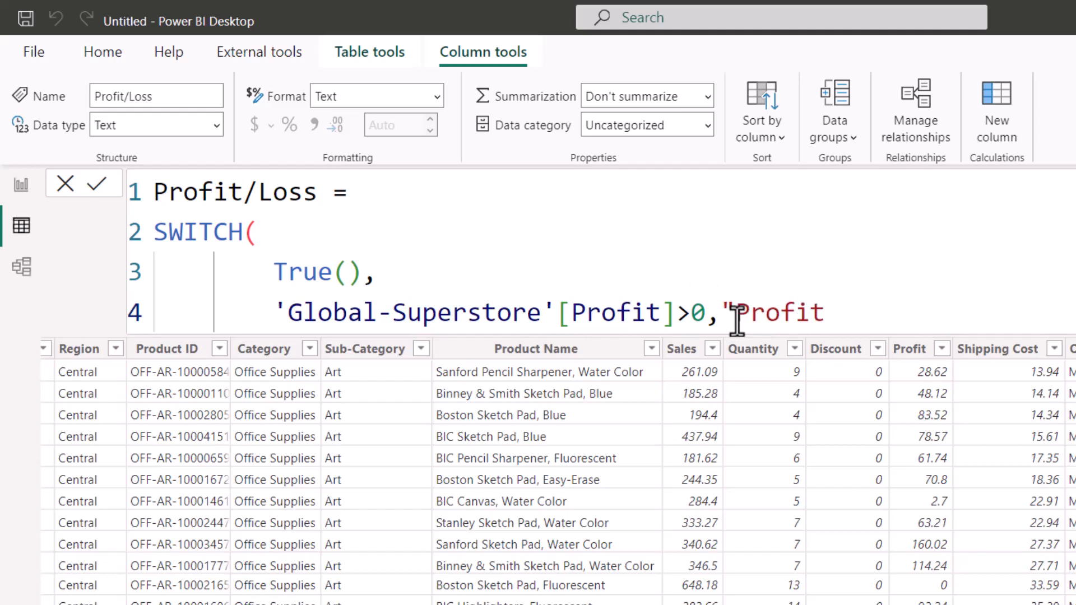
text(",)
key(Return)
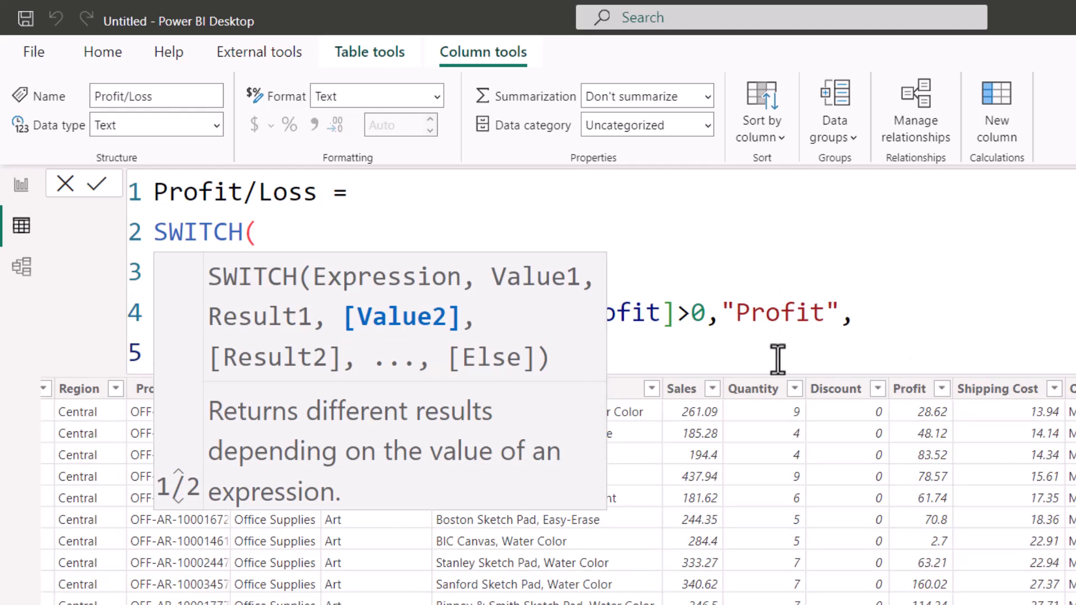
key(Escape)
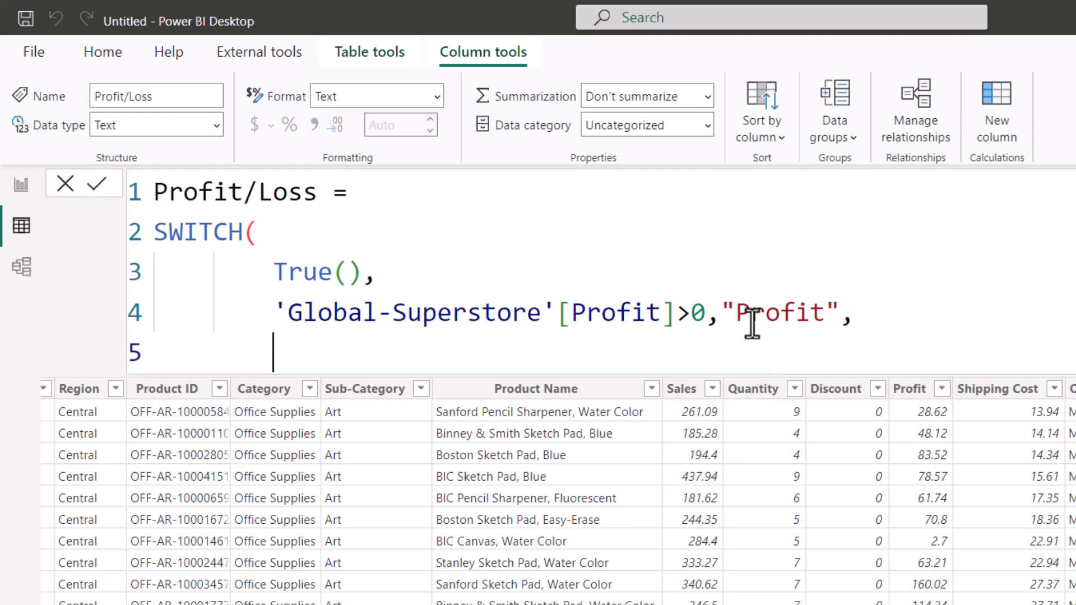
Copy the whole first condition line with its "Profit" result onto the empty line 5.
key(Up)
key(shift+Down)
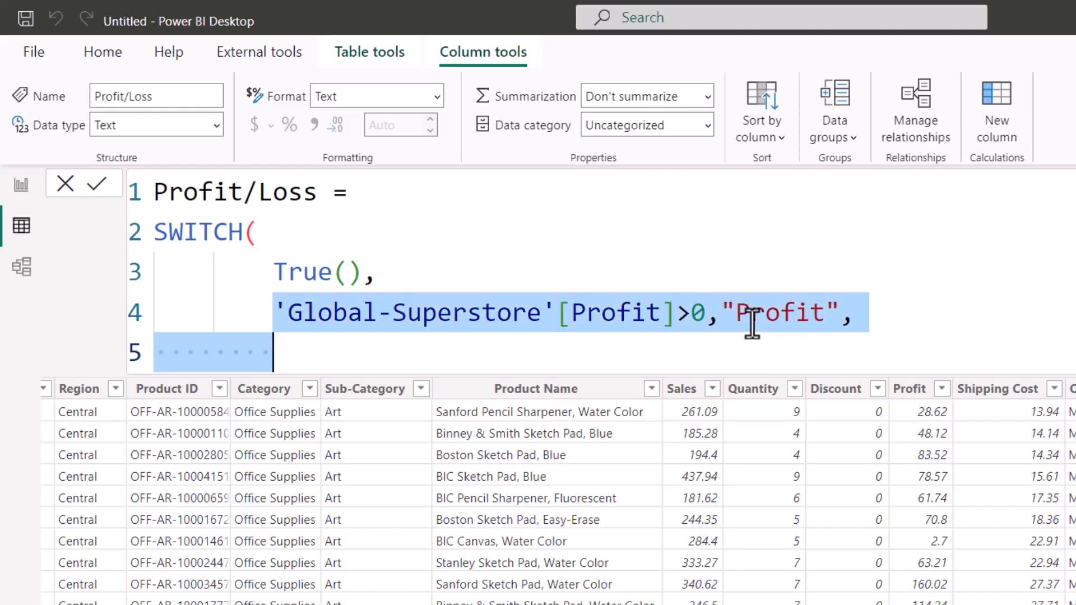
key(shift+Left)
key(shift+Left)
key(shift+Left)
key(shift+Left)
key(shift+Left)
key(shift+Left)
key(shift+Left)
key(shift+Left)
key(ctrl+c)
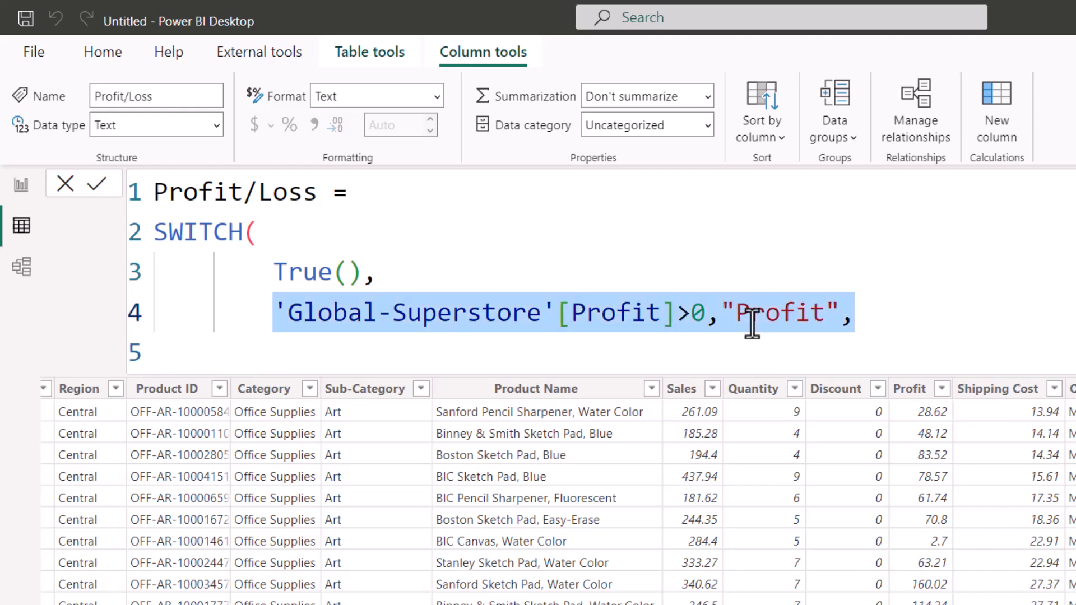
key(Down)
key(ctrl+v)
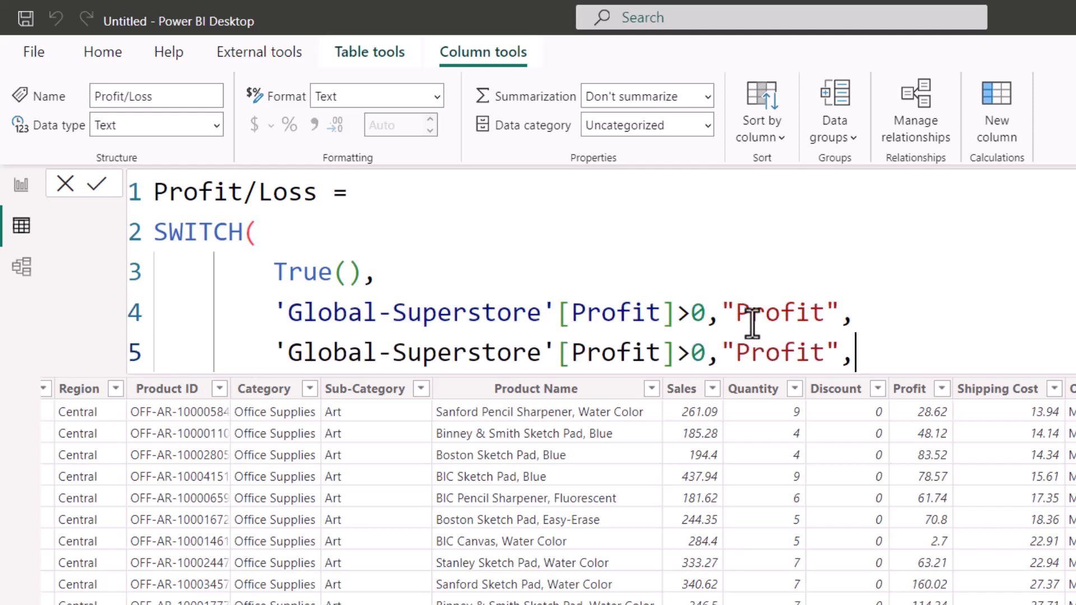
Change the copied condition to Profit <0 with "Loss" as its result, and start a new line below it.
key(Left)
key(BackSpace)
key(BackSpace)
key(BackSpace)
key(BackSpace)
key(BackSpace)
key(BackSpace)
key(BackSpace)
key(BackSpace)
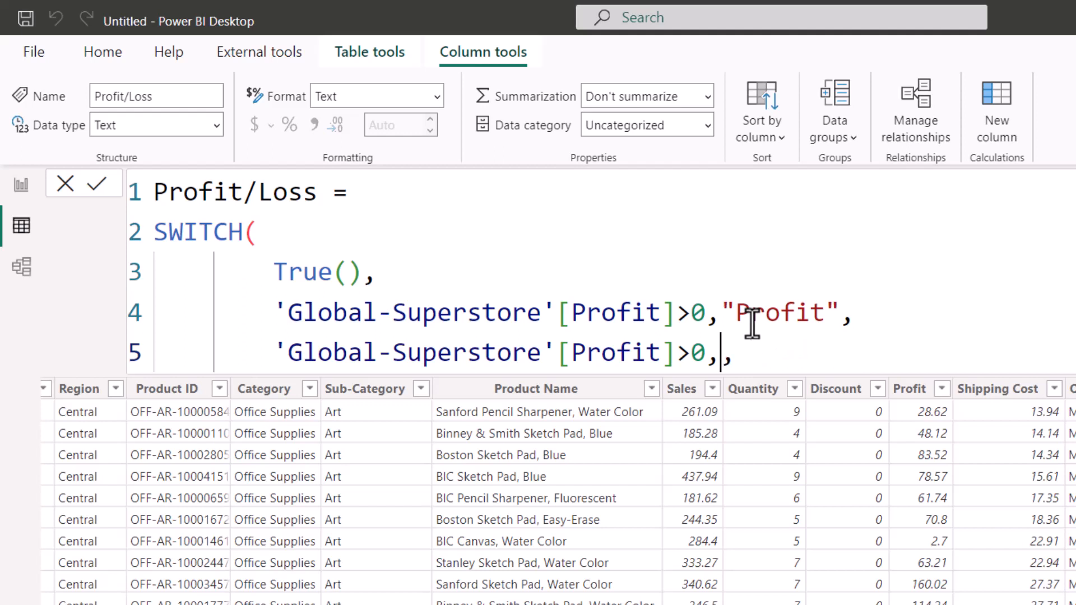
key(Left)
key(Left)
key(BackSpace)
text(<)
key(Right)
key(Right)
text("Loss)
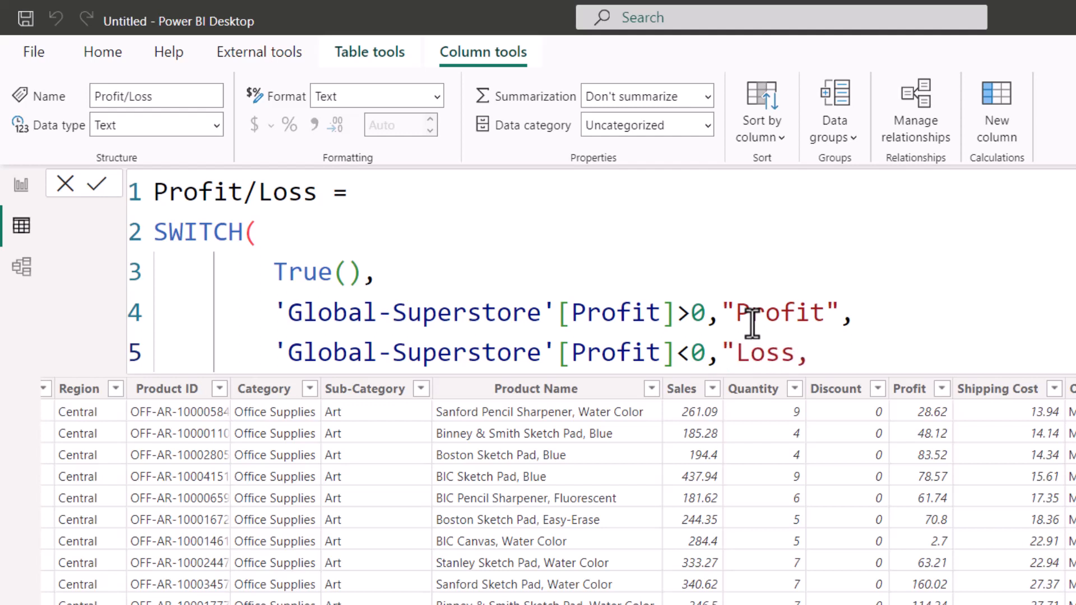
text(")
key(Right)
key(shift+Return)
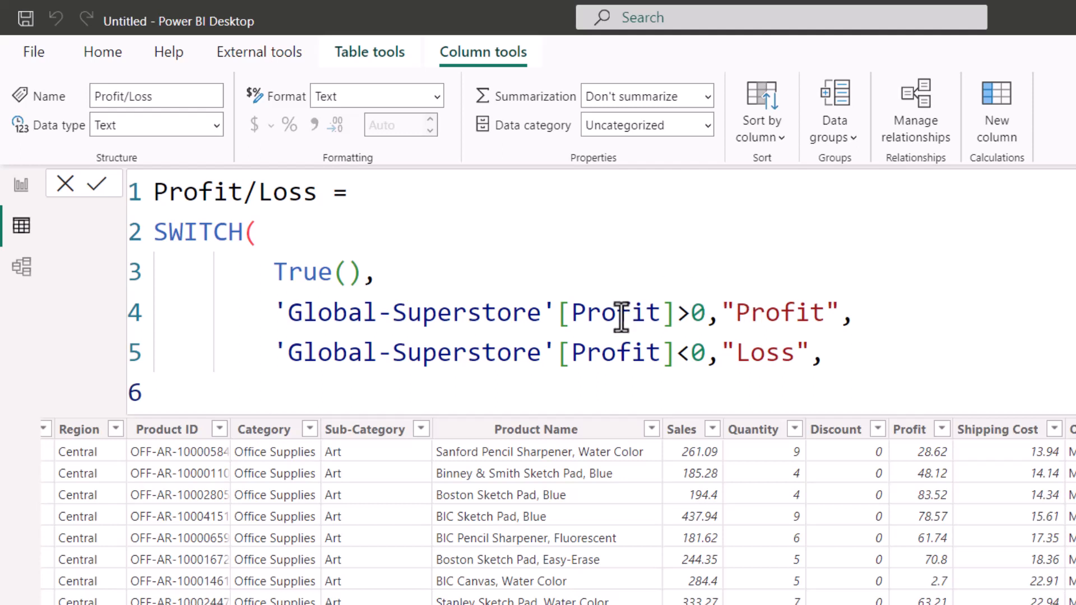
Add "Nuetral" as the else result on line 6 and close the SWITCH function on its own line.
click(685, 313)
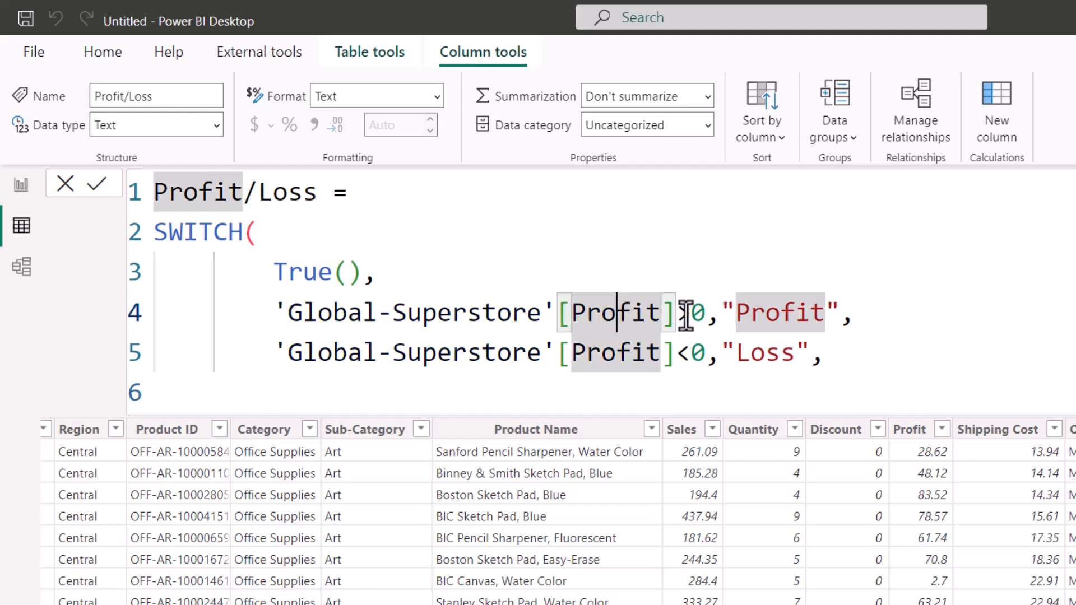
click(695, 358)
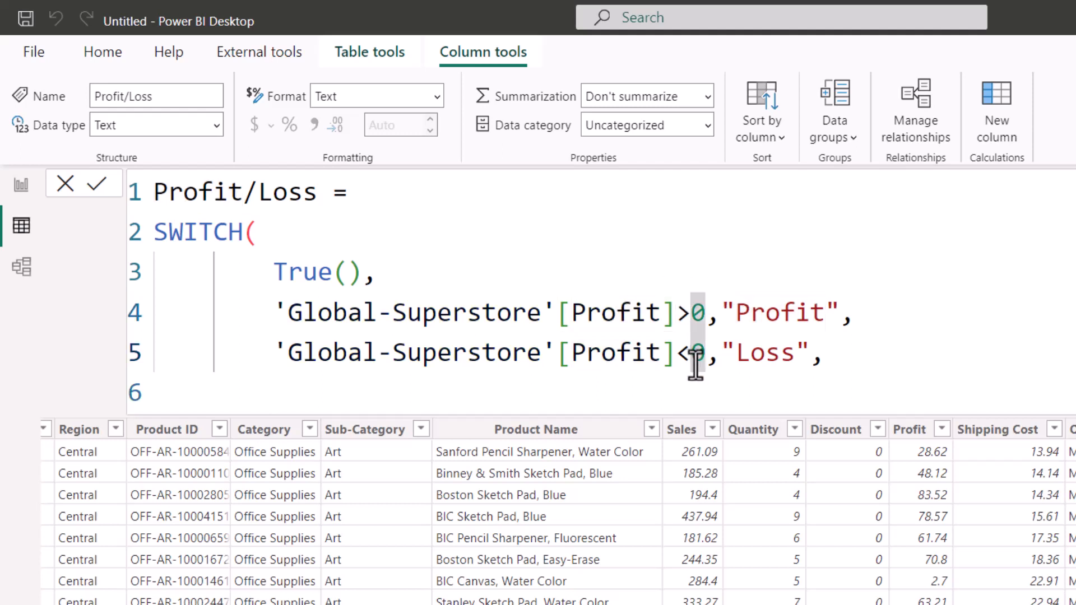
click(486, 398)
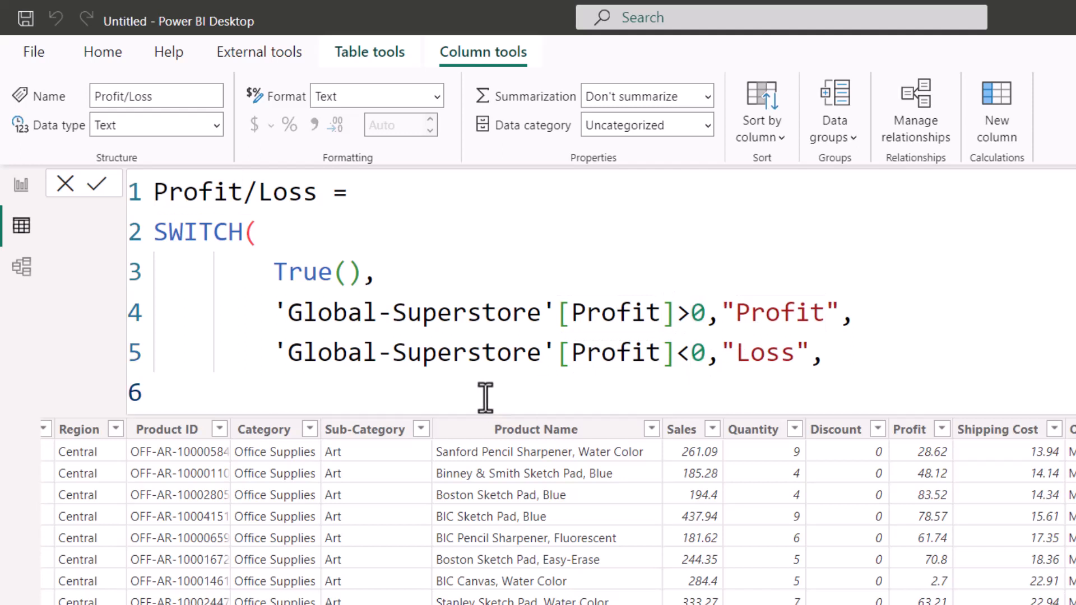
text("Ne)
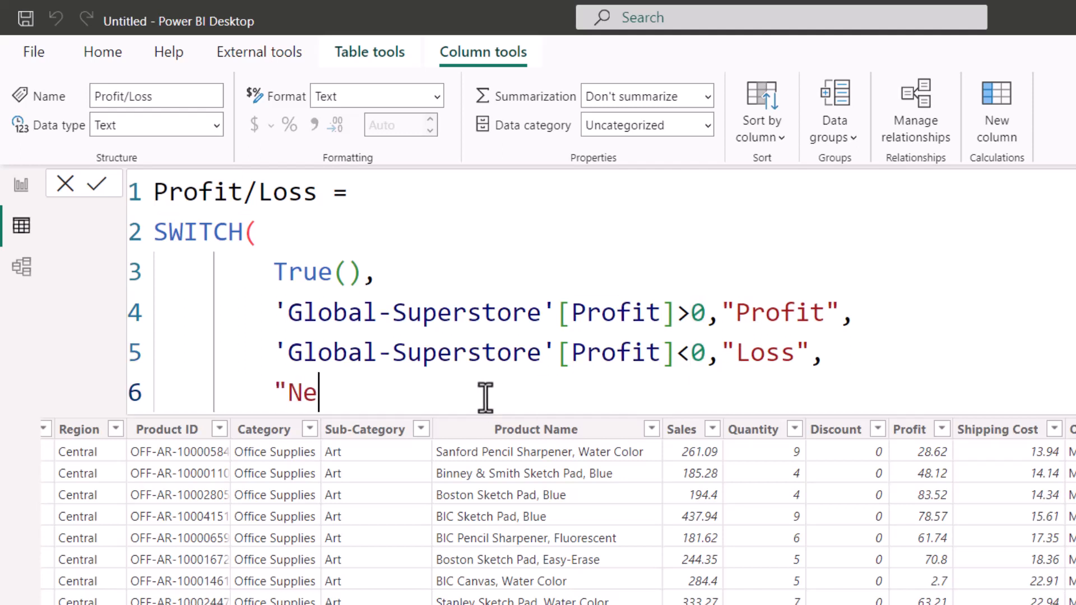
key(BackSpace)
text(uert)
key(BackSpace)
key(BackSpace)
text(t)
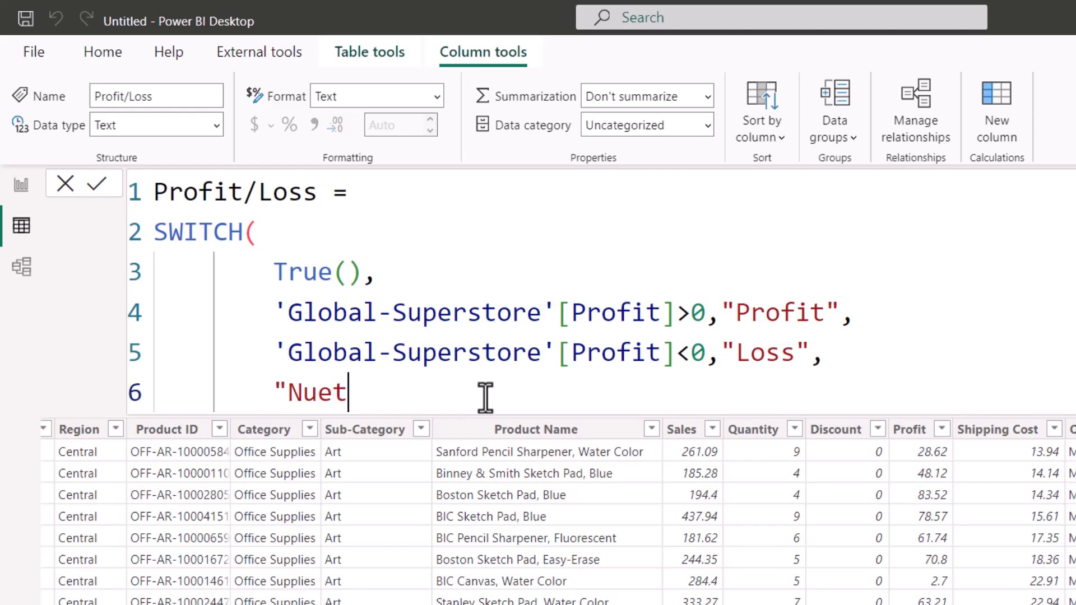
text(ral")
key(Return)
key(BackSpace)
key(BackSpace)
text())
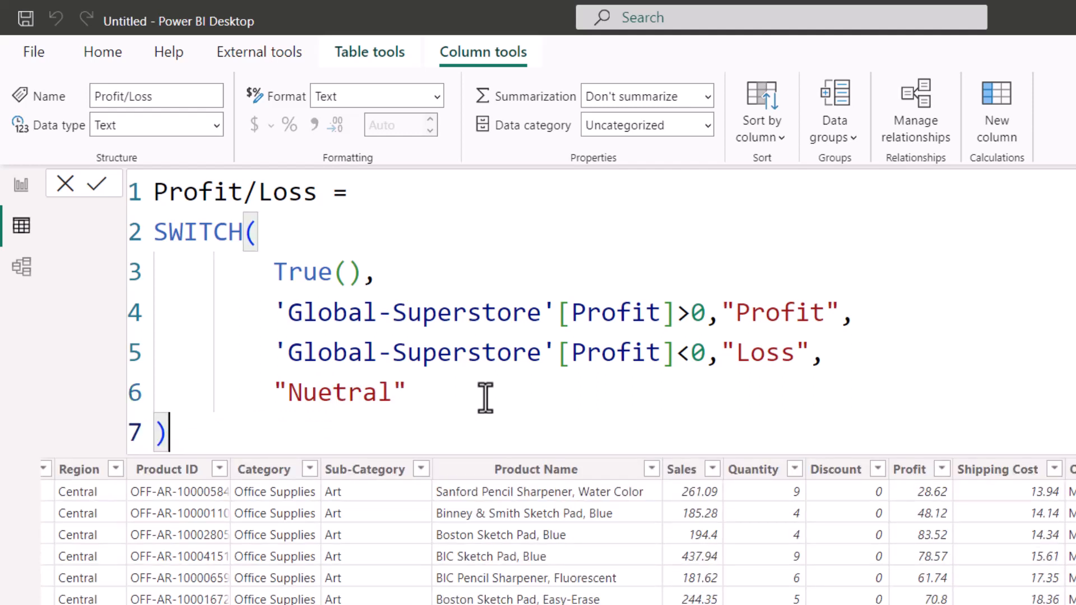
Review the finished SWITCH formula, matching True(), the >0 and <0 conditions, and their "Profit" and "Loss" results.
drag(364, 279, 273, 273)
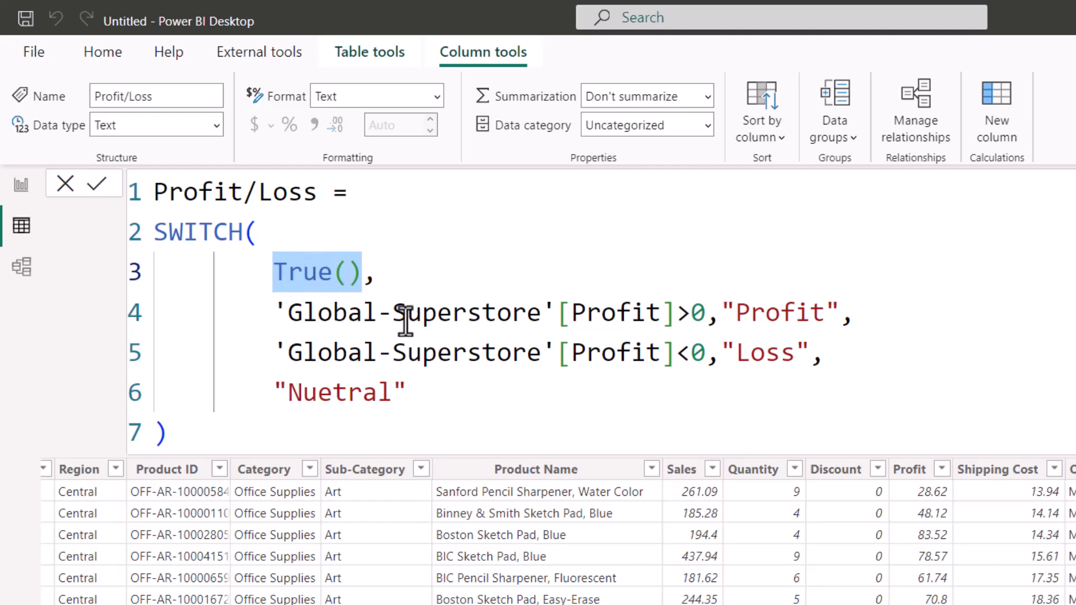
drag(407, 312, 554, 308)
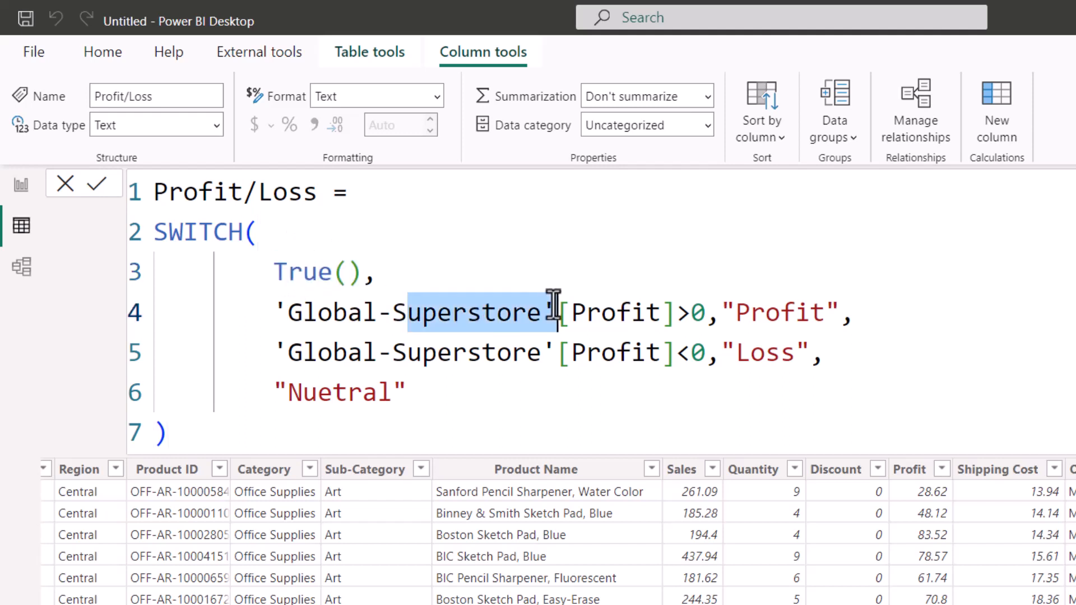
click(654, 312)
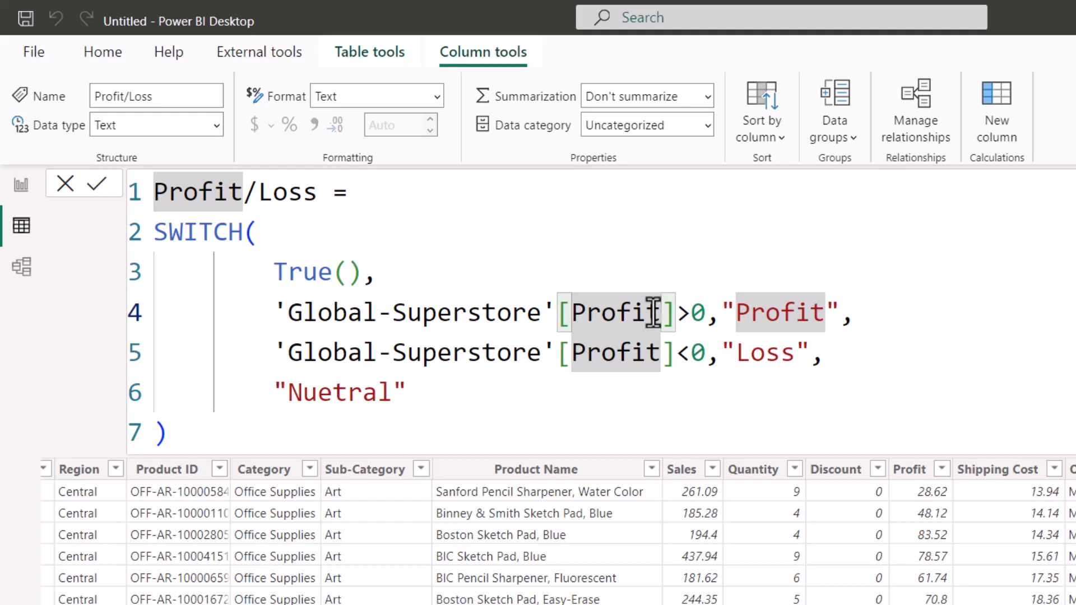
click(680, 320)
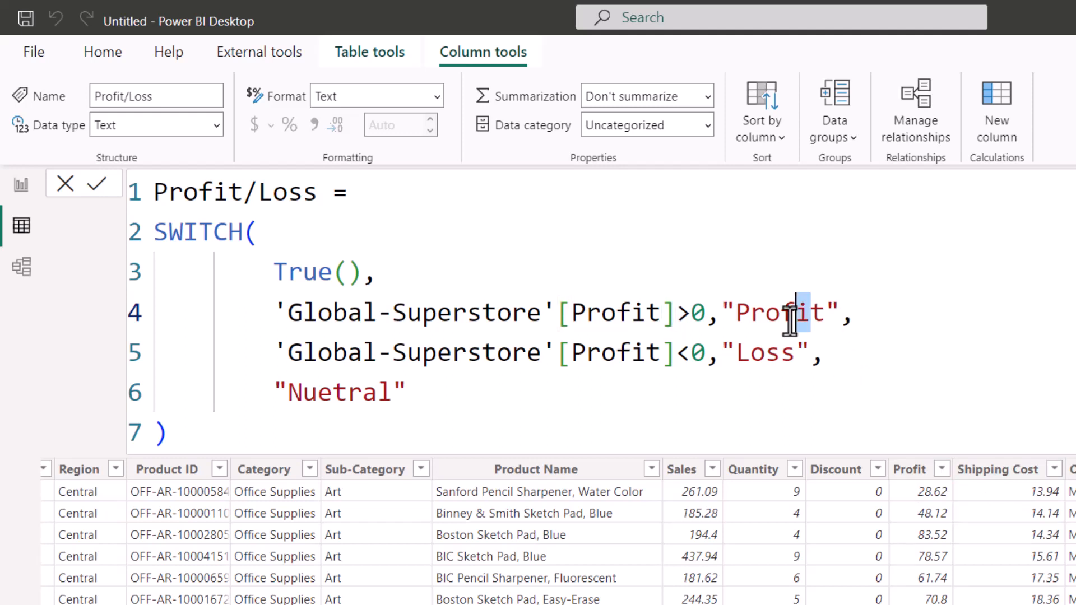
drag(855, 317, 719, 330)
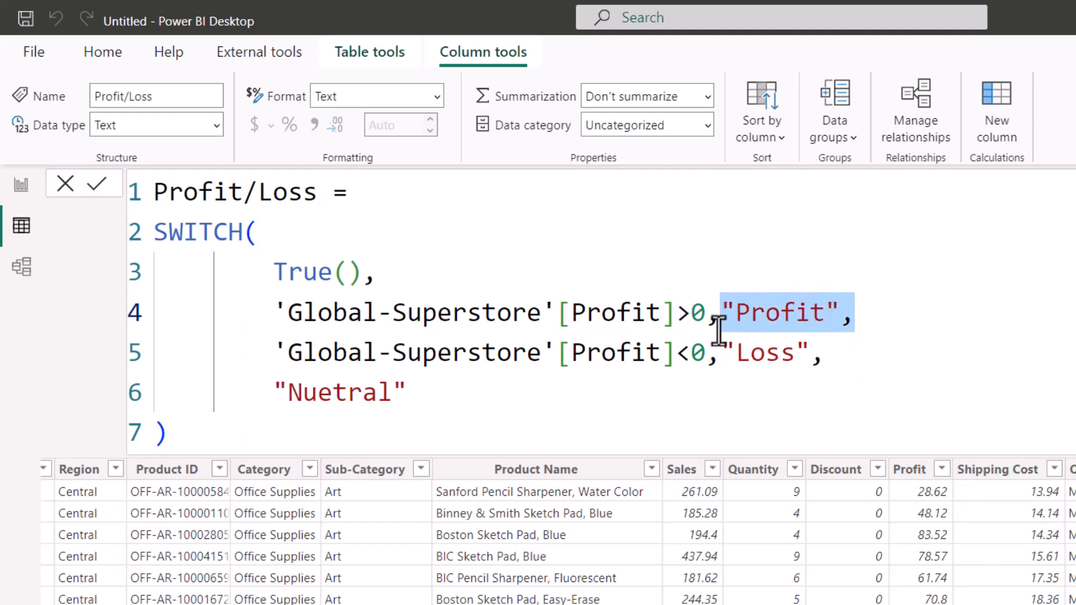
click(736, 353)
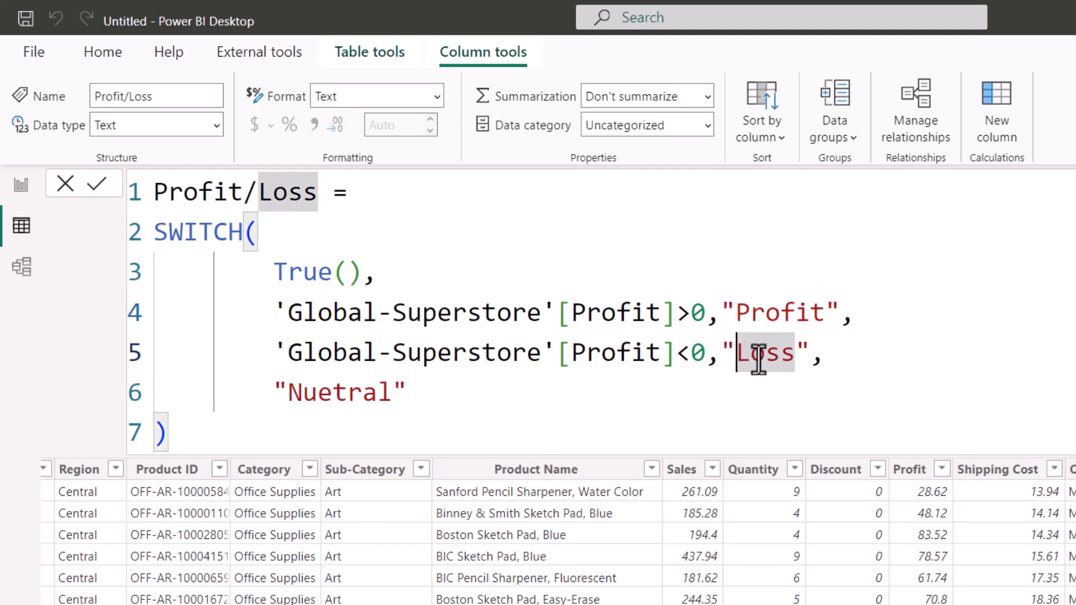
drag(810, 355, 693, 359)
click(731, 356)
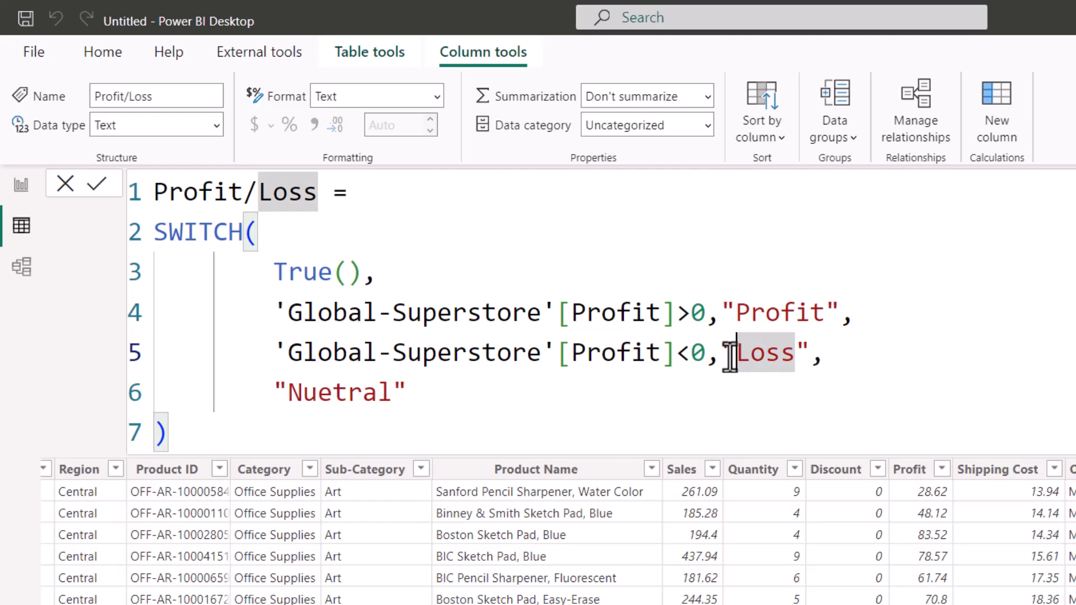
click(698, 312)
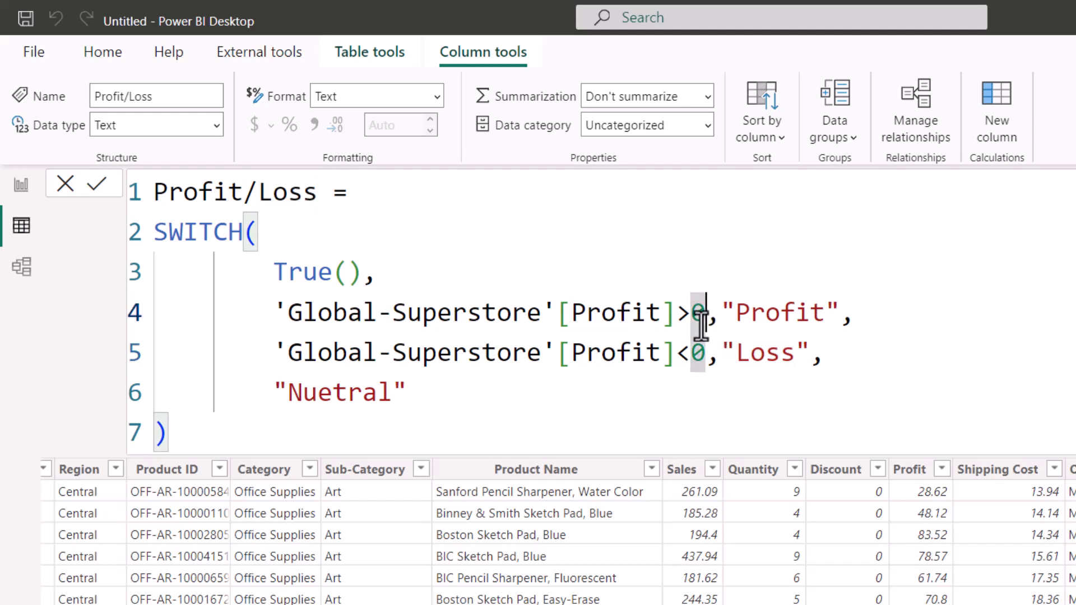
click(665, 313)
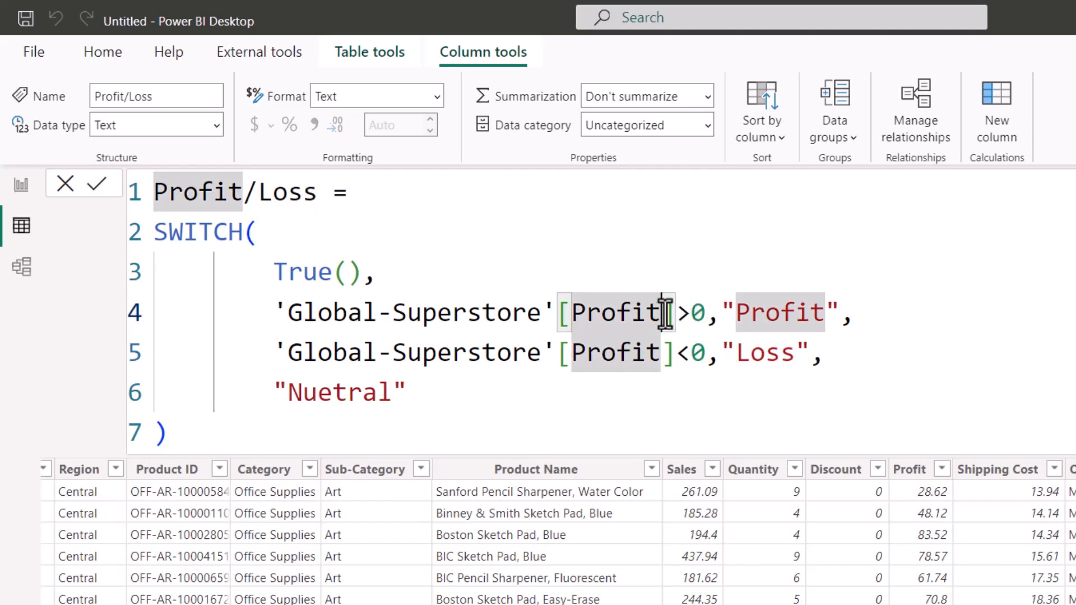
Check the <0 condition and the "Nuetral" else result, and commit the SWITCH formula for the Profit/Loss column.
click(611, 362)
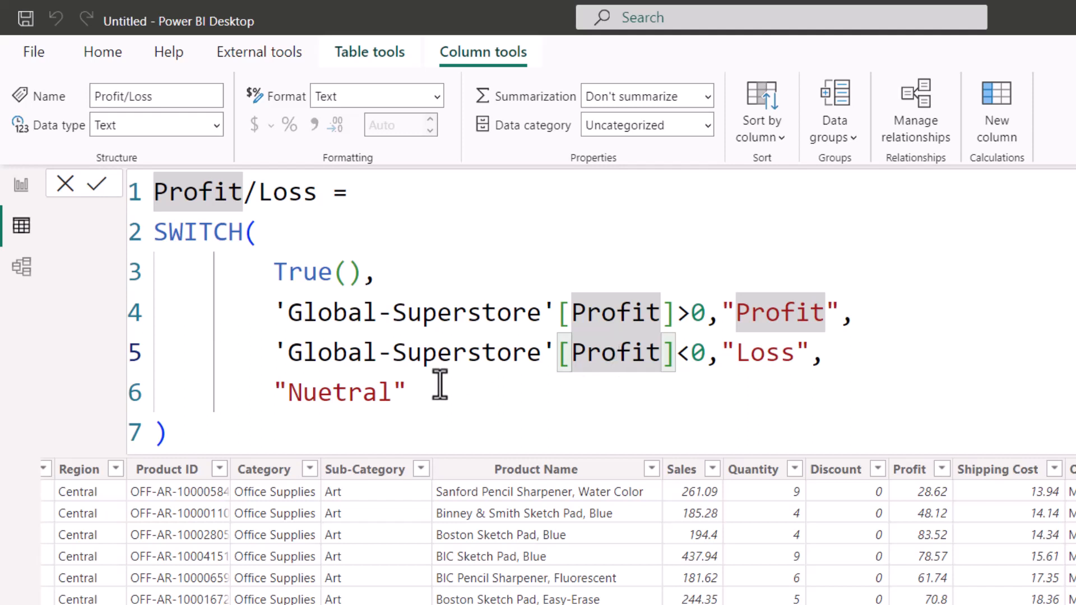
double_click(381, 394)
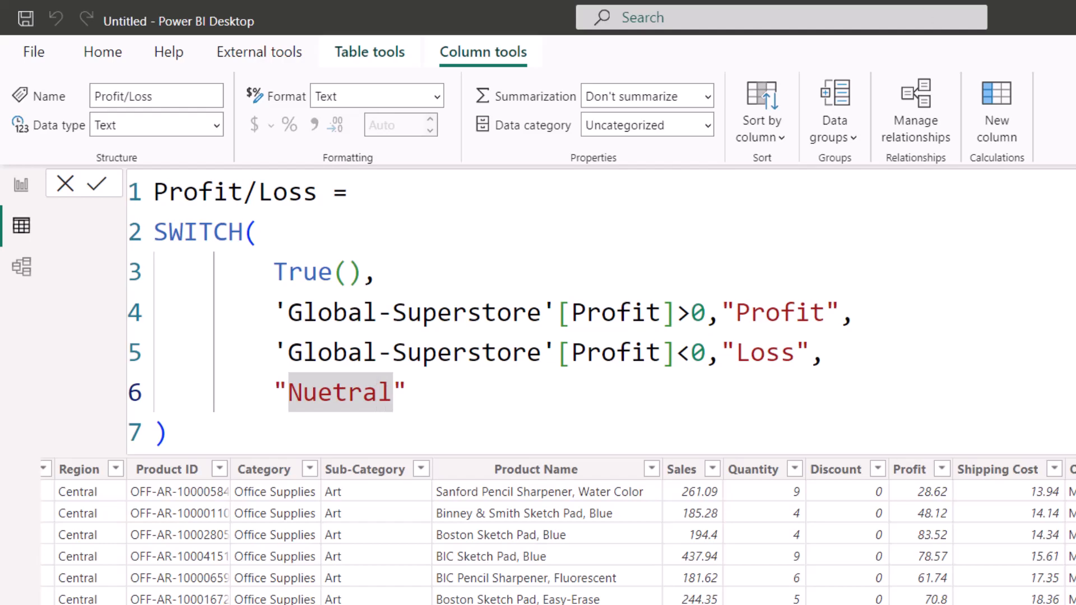
key(Return)
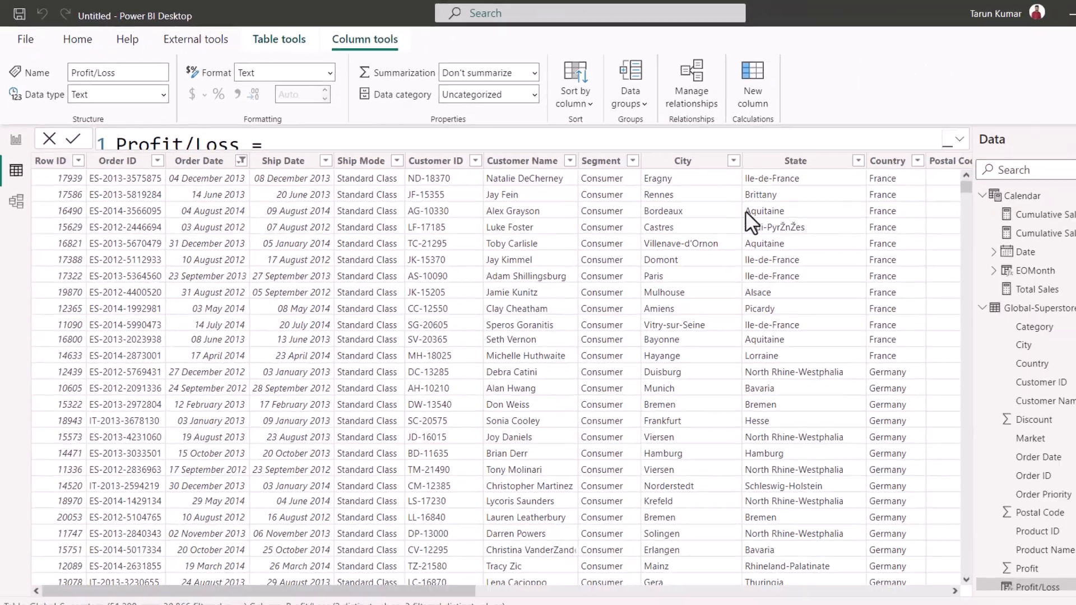
Compare the Profit values with the Profit/Loss results across rows with positive, zero and negative profit.
drag(457, 592, 833, 587)
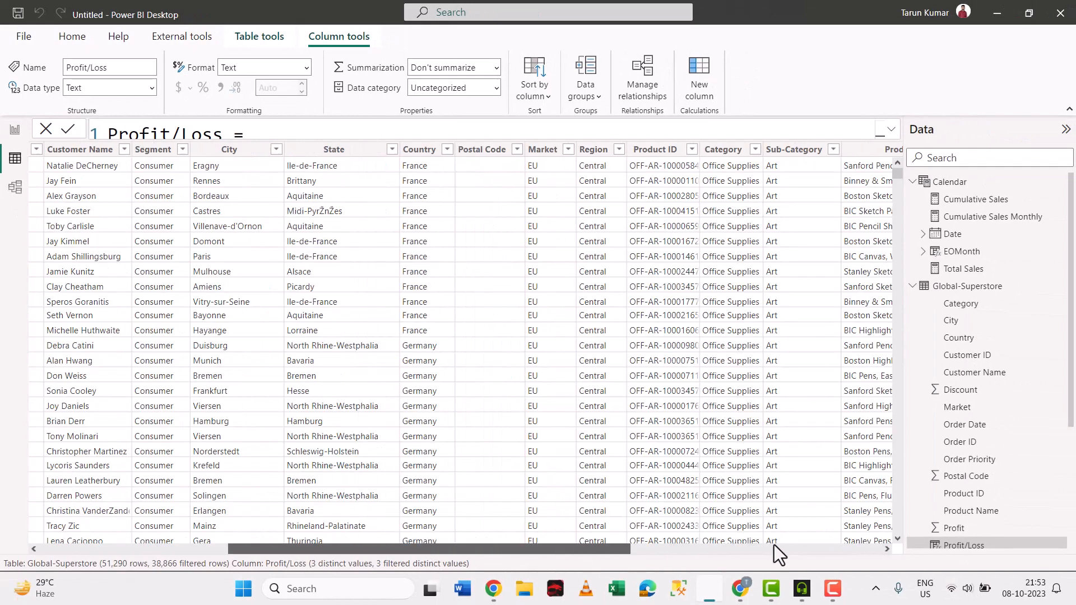
drag(774, 547, 877, 547)
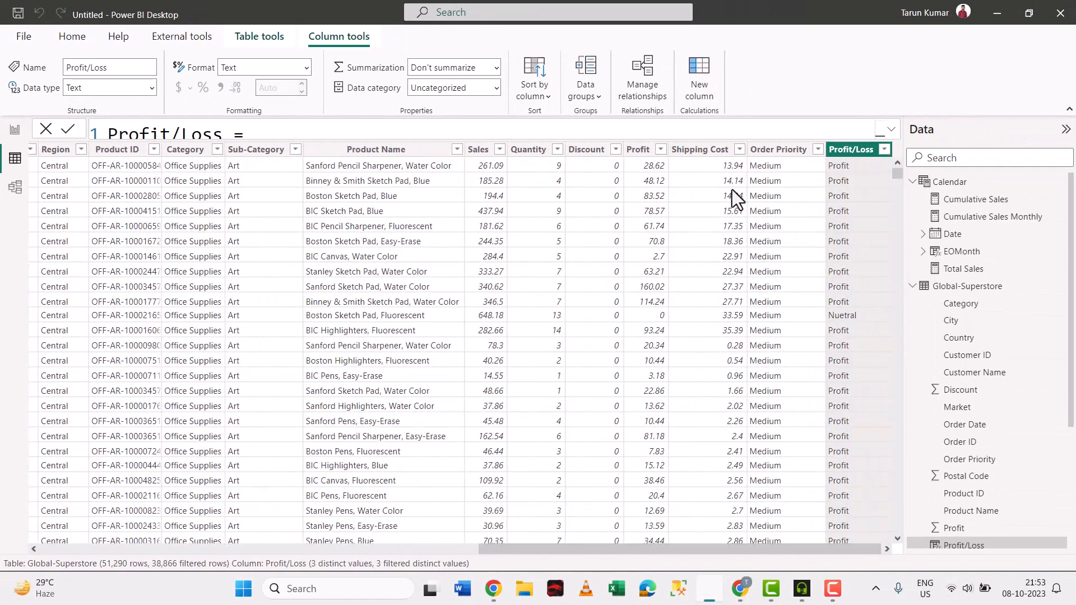
click(638, 180)
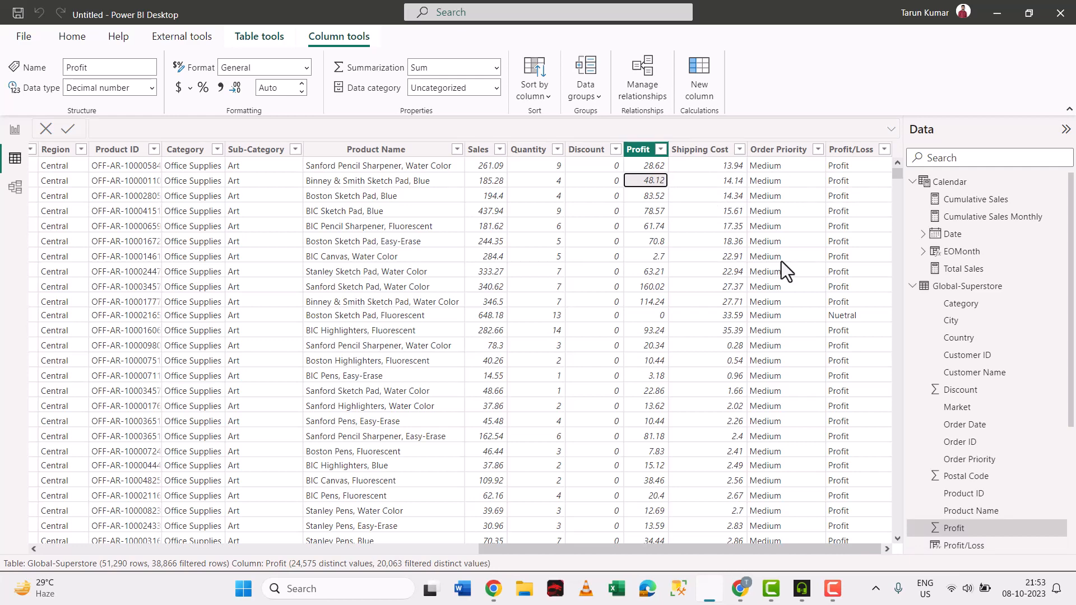
click(654, 319)
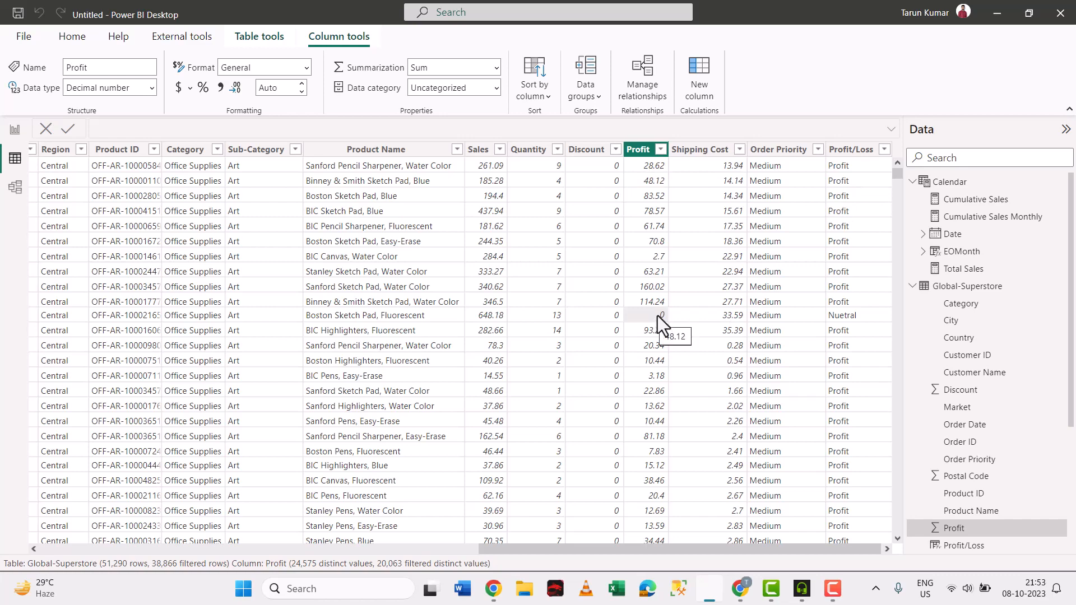
click(847, 319)
scroll(772, 382, down, 10)
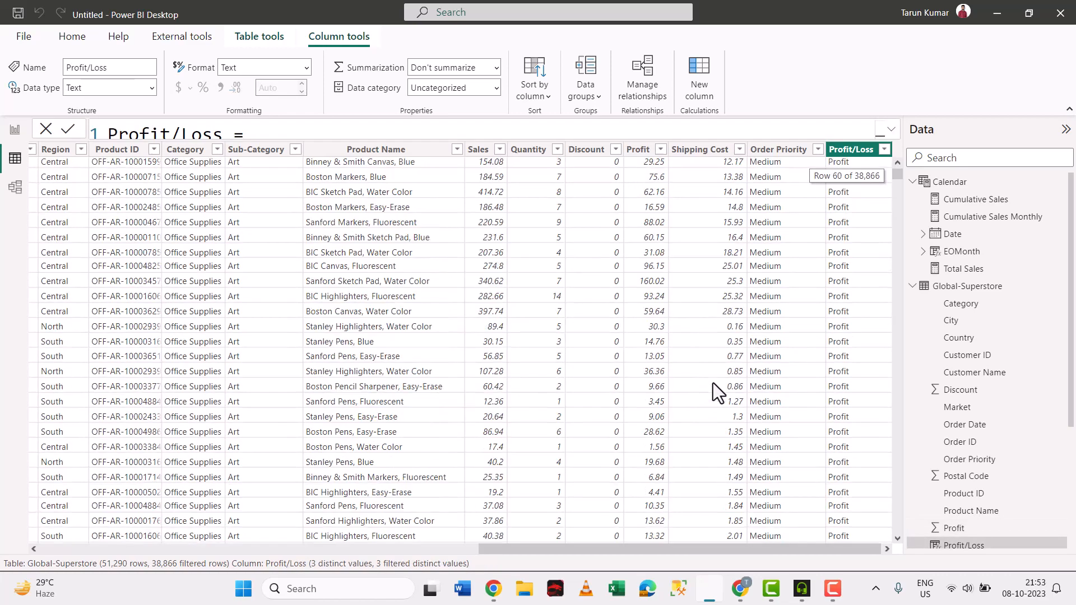
drag(902, 199, 900, 358)
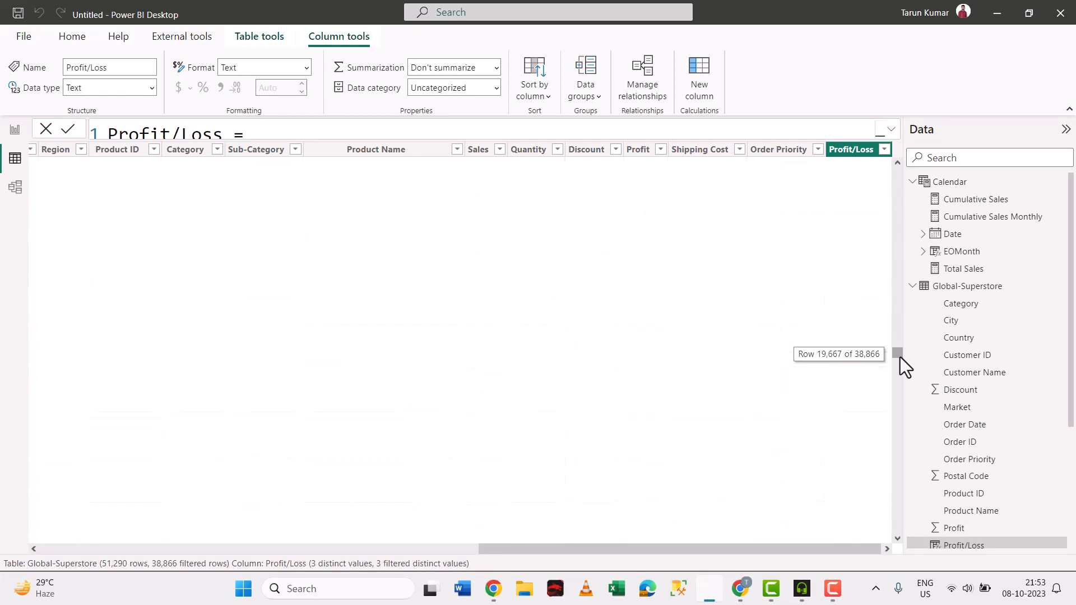
click(649, 387)
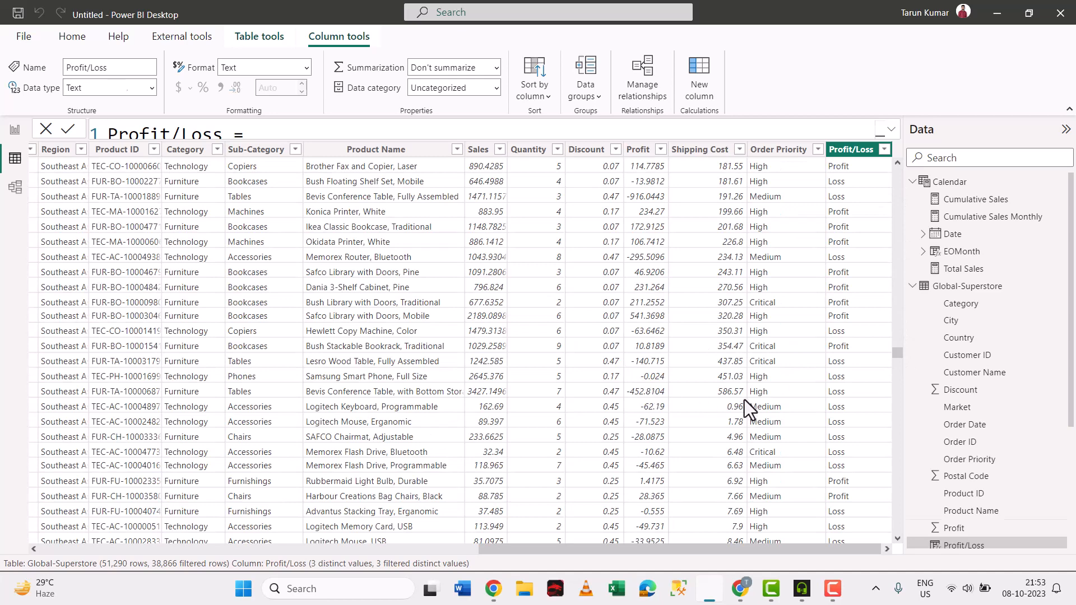
click(841, 393)
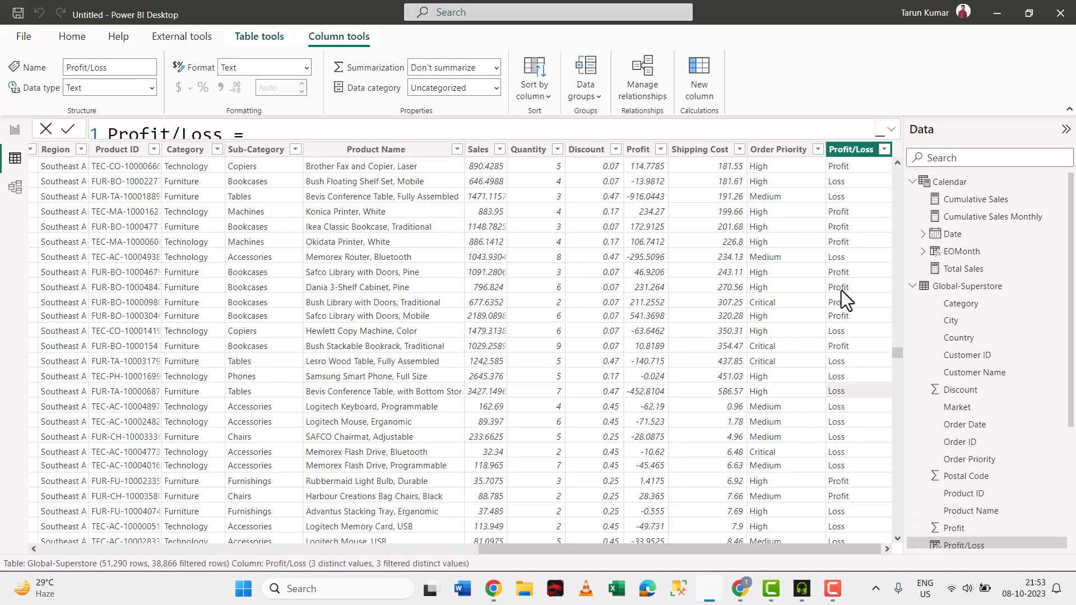
Switch to Chrome to look over the Microsoft Learn list of DAX logical functions, and return to Power BI Desktop.
click(495, 594)
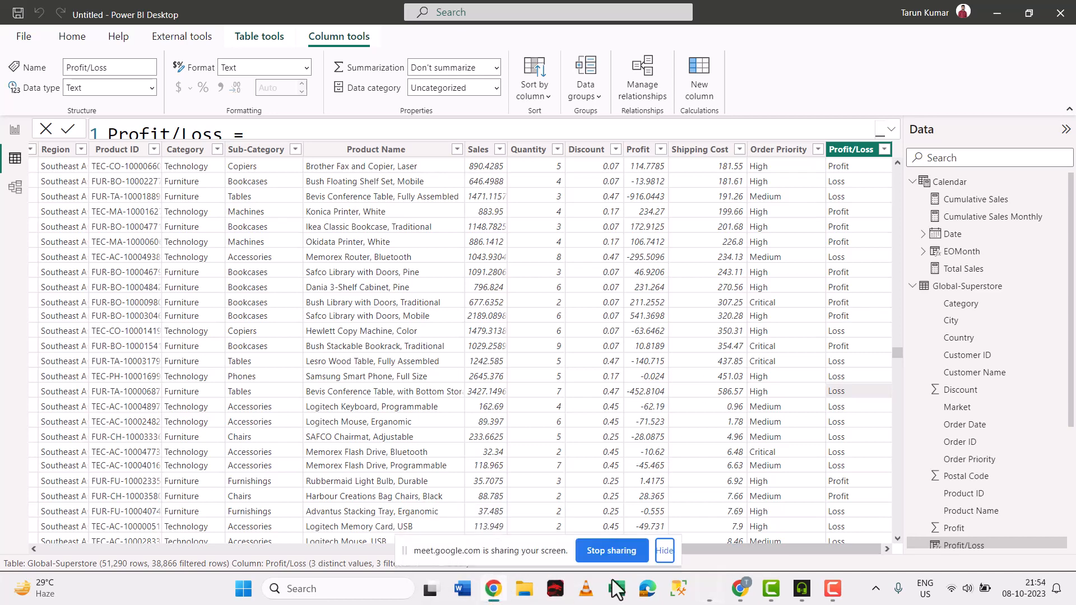
click(666, 551)
click(995, 12)
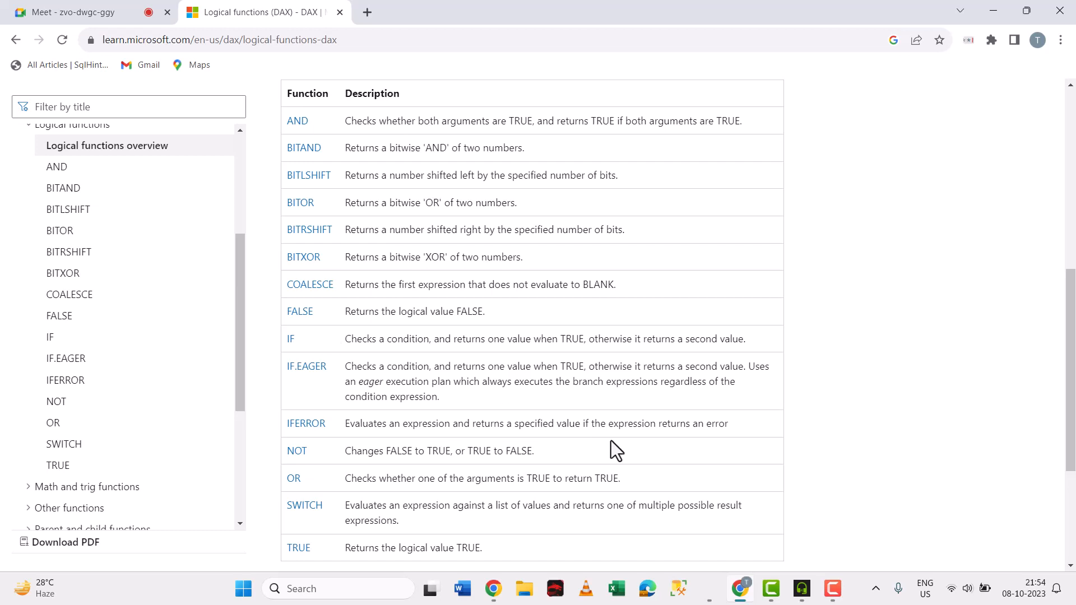
click(491, 599)
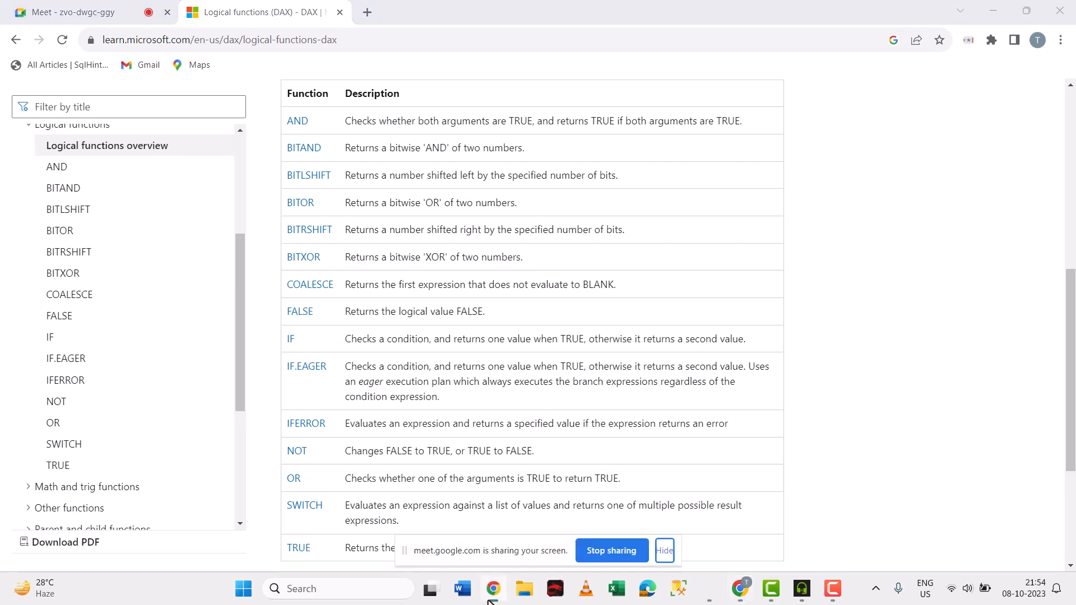
click(665, 555)
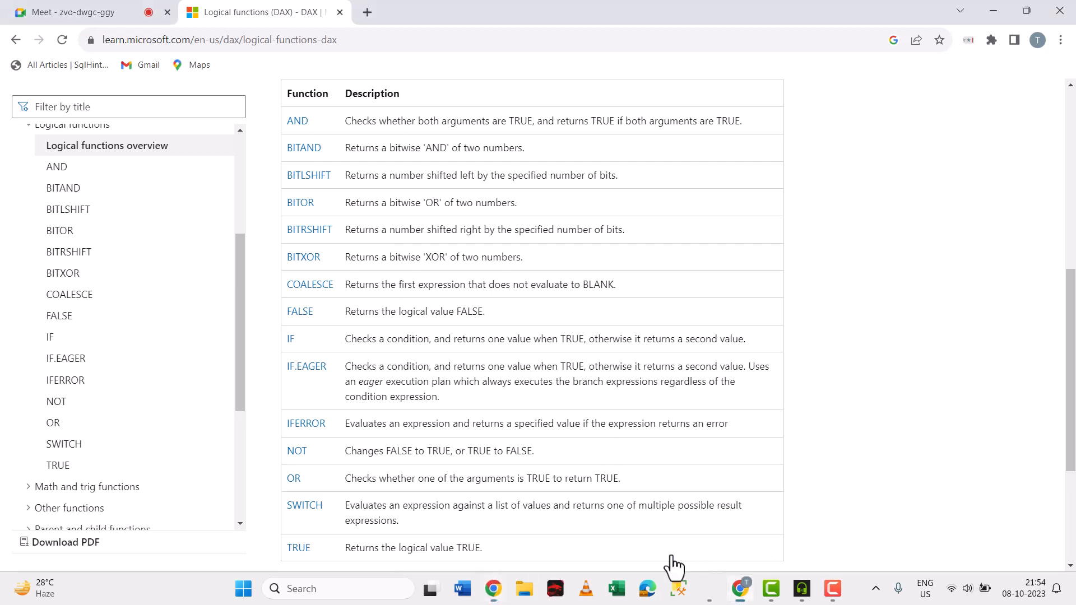
click(992, 11)
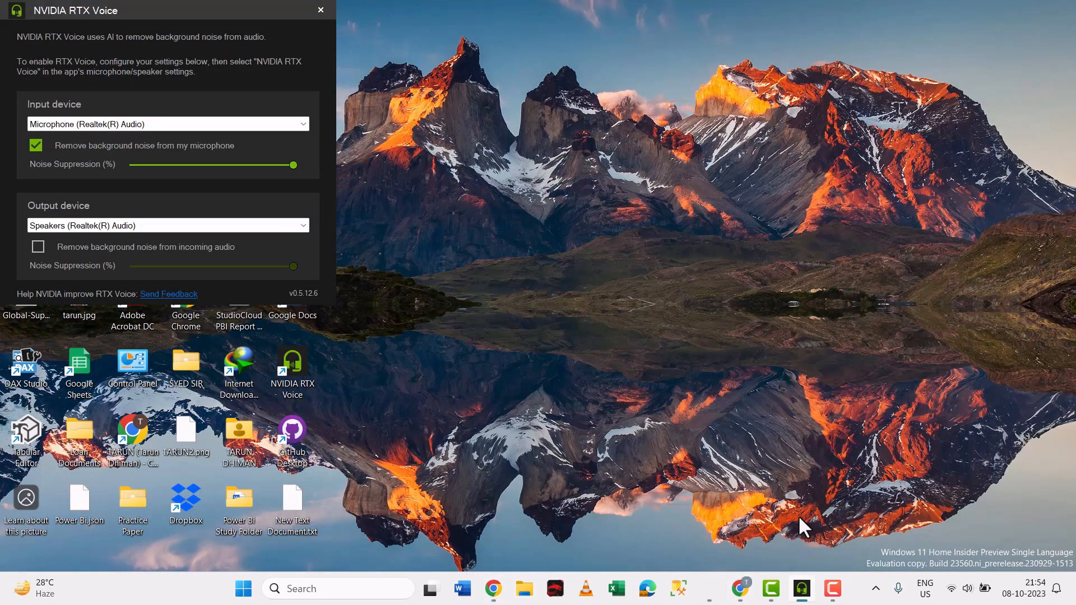
click(740, 588)
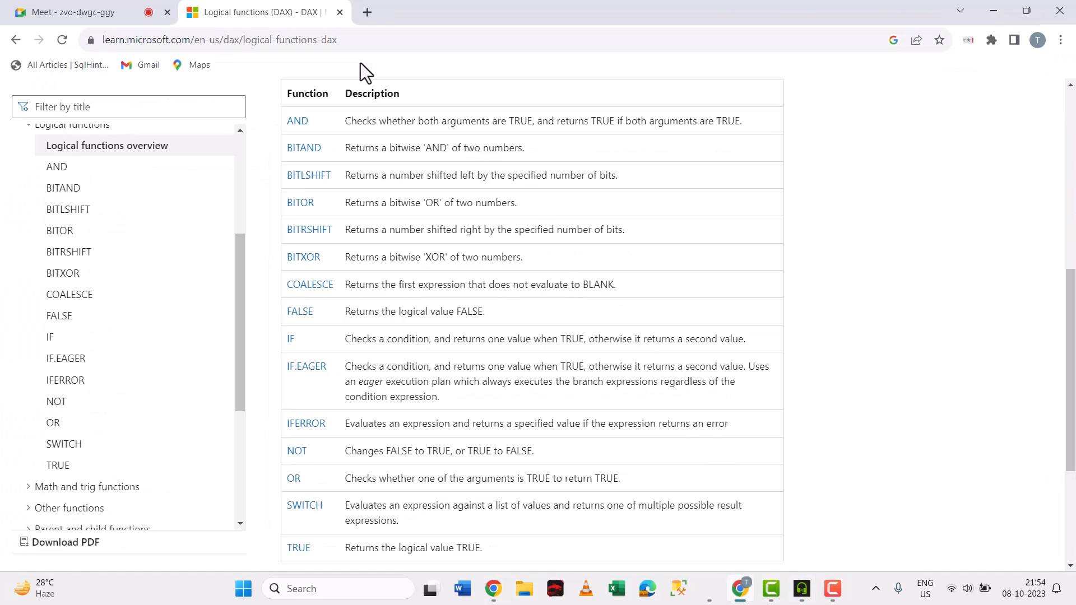
click(152, 11)
click(276, 12)
click(720, 590)
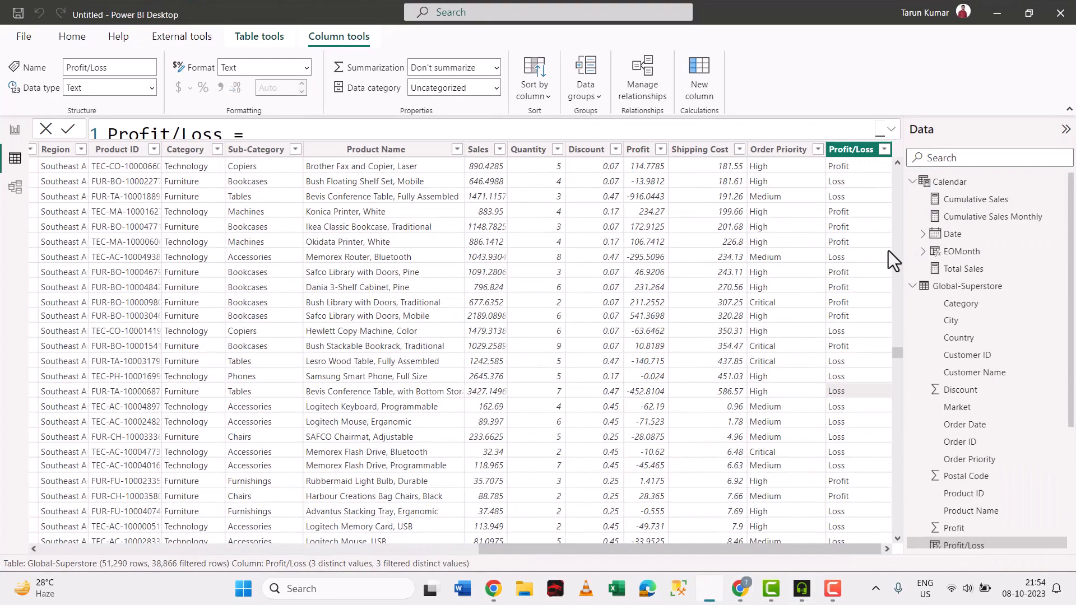
Add a new calculated column to the Global-Superstore table and name it And Condition in its formula.
click(699, 83)
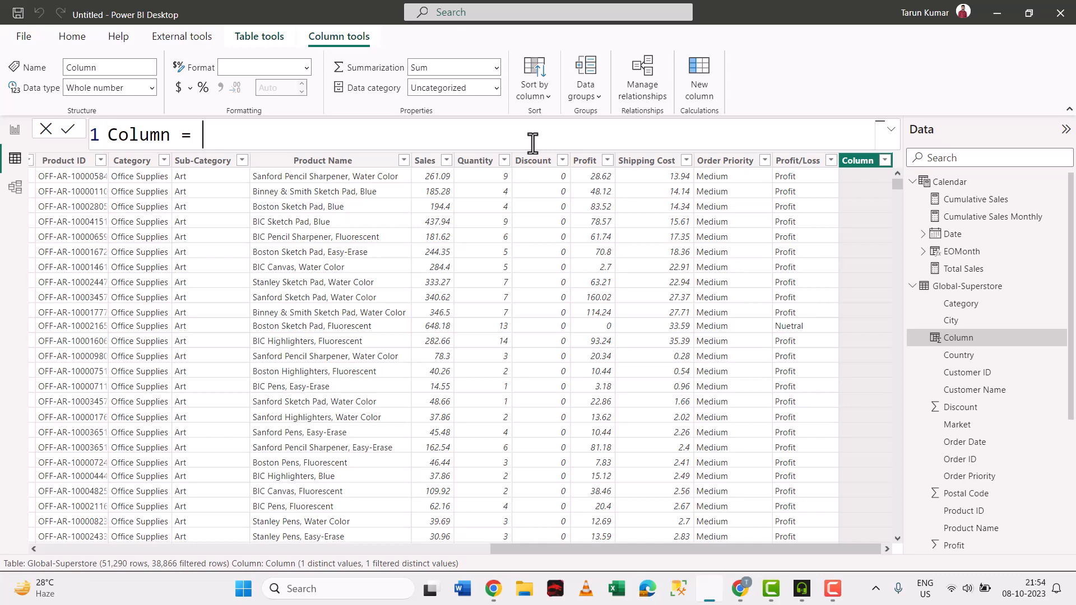
key(ctrl+a)
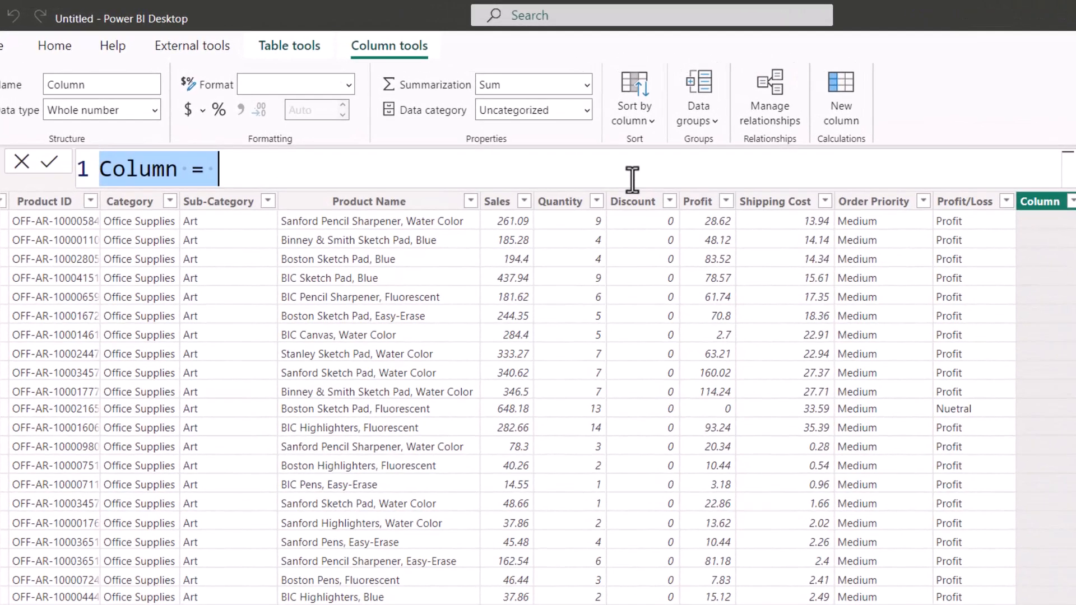
text(And Condtion)
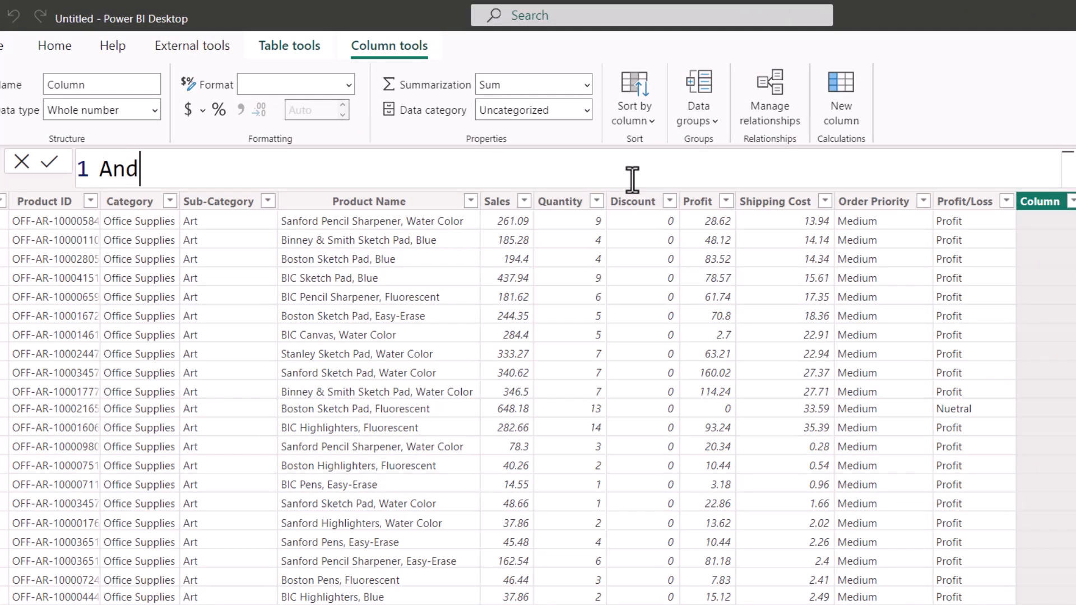
key(BackSpace)
key(BackSpace)
key(BackSpace)
key(BackSpace)
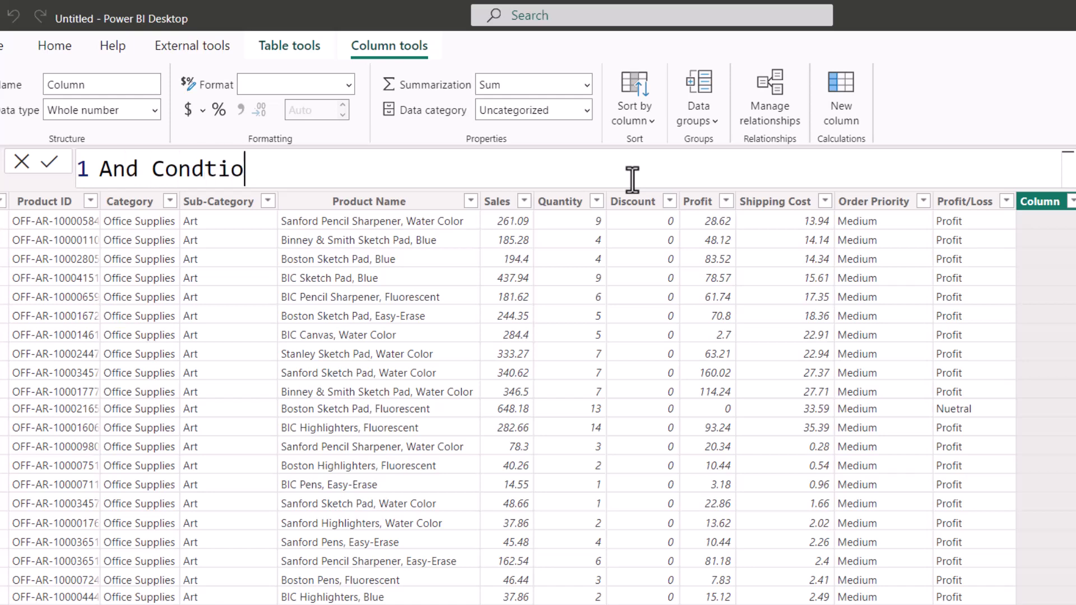
text(iton)
key(BackSpace)
key(BackSpace)
key(BackSpace)
text(on =)
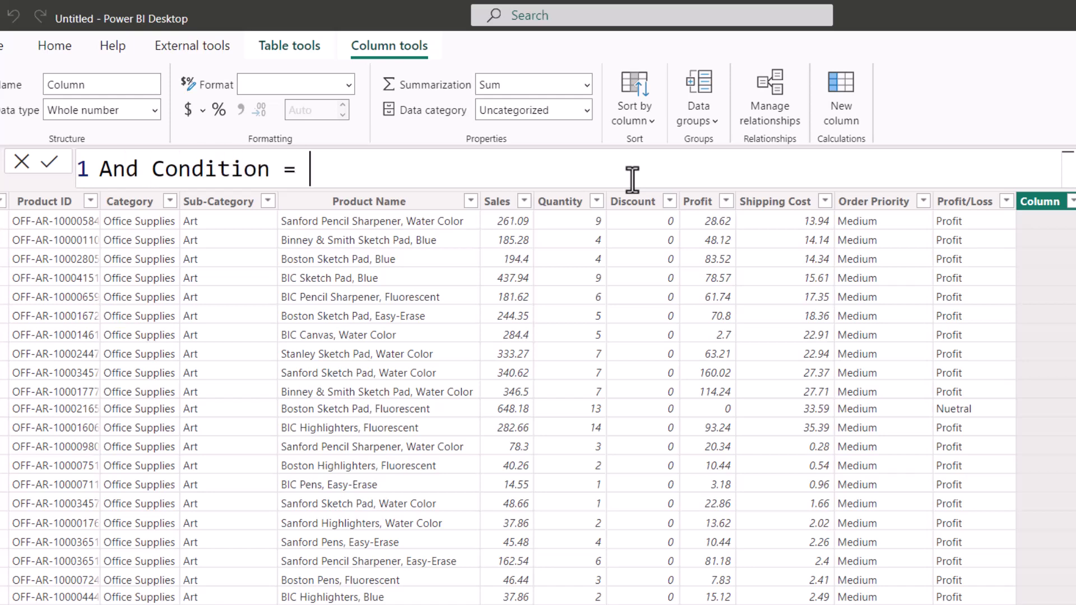
Start an IF function on line 2 of the formula with a nested AND function as its logical test.
key(shift+Return)
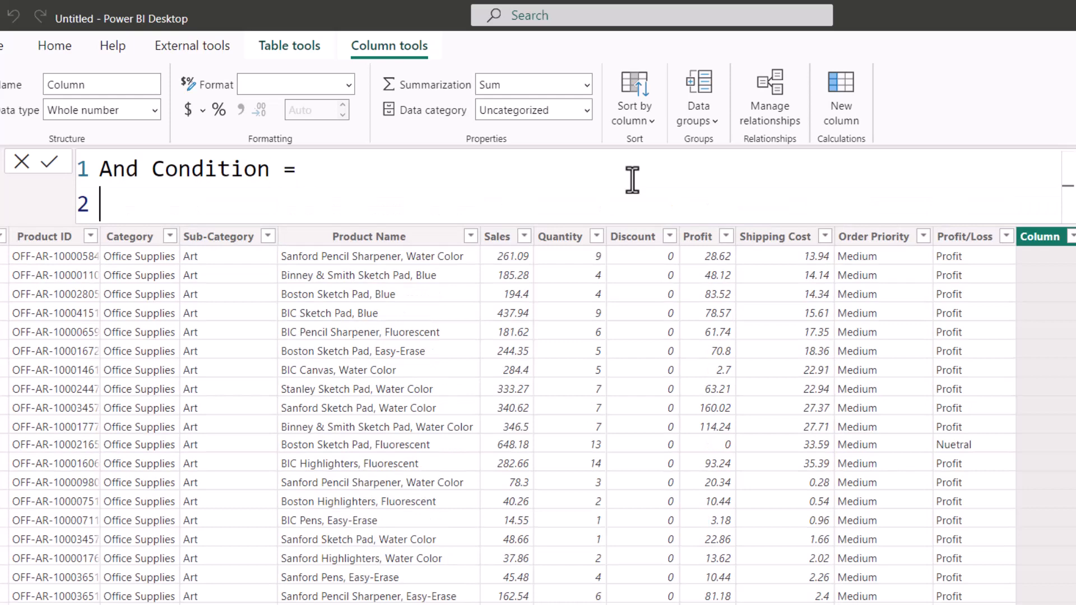
text(IF(AND)
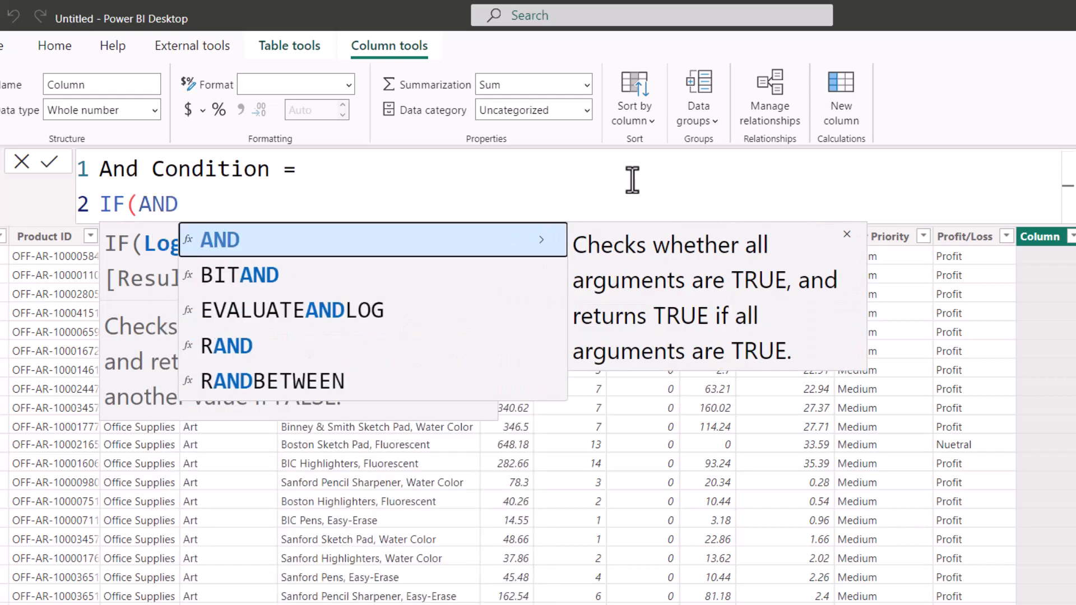
text(()
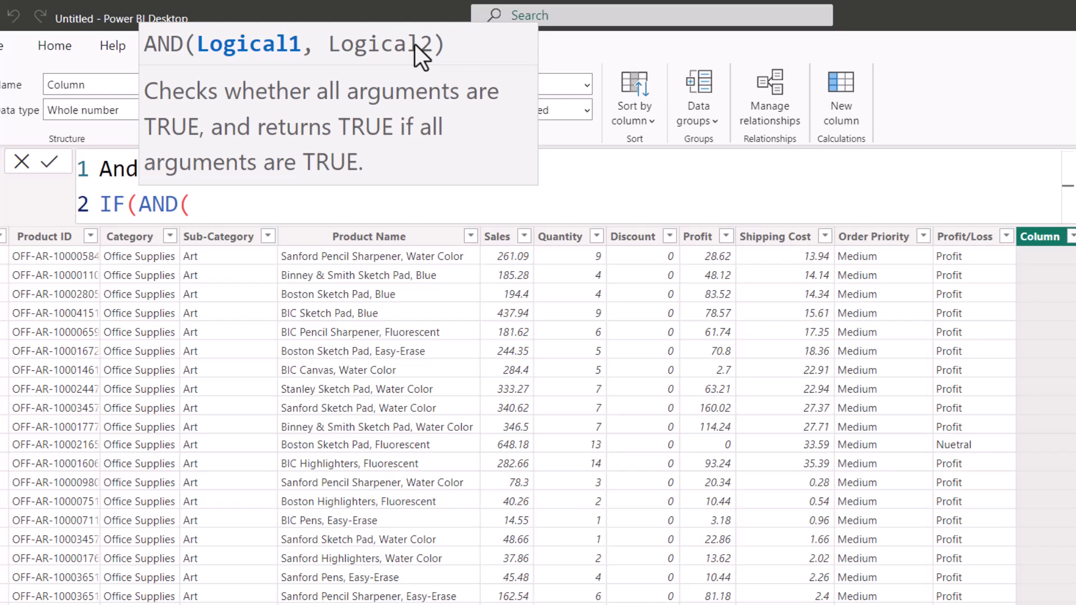
Enter 'Global-Superstore'[Order Priority] ="Medium" as the first AND condition, followed by a comma.
text(Gl)
key(Tab)
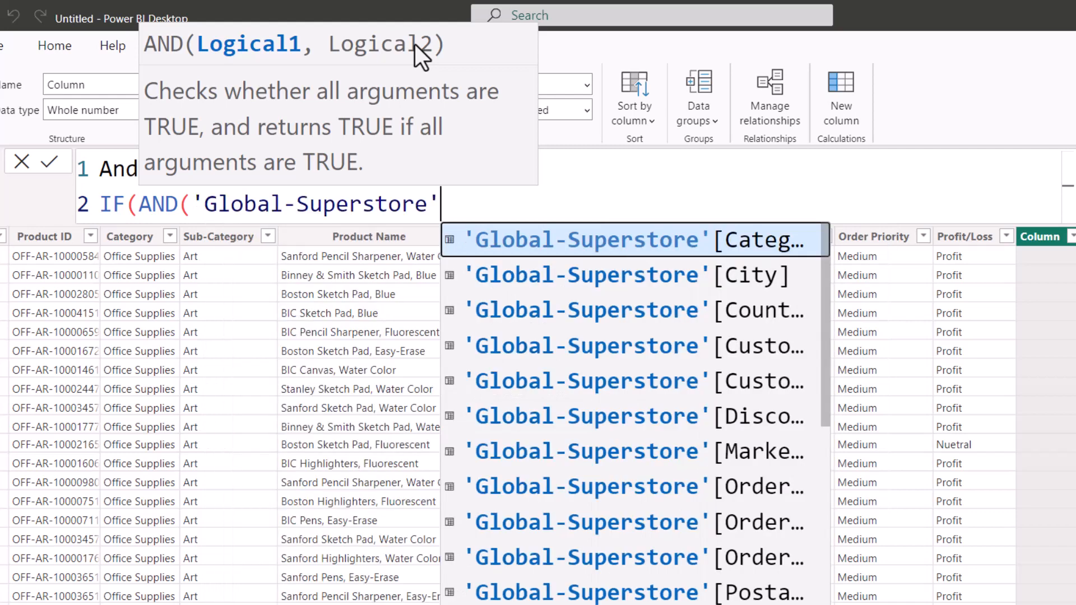
text([prd)
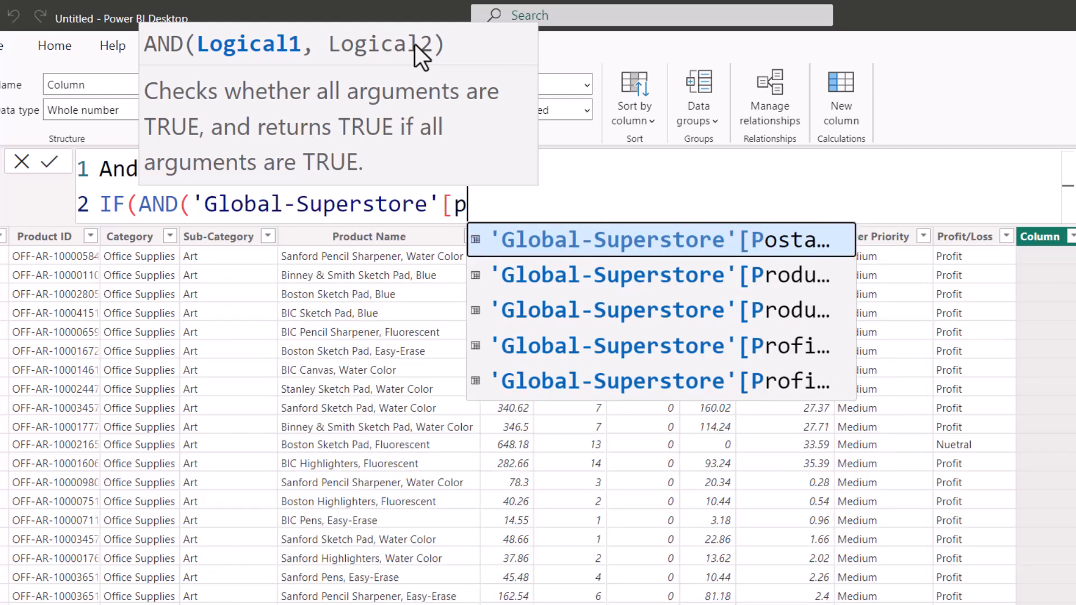
key(BackSpace)
key(BackSpace)
key(BackSpace)
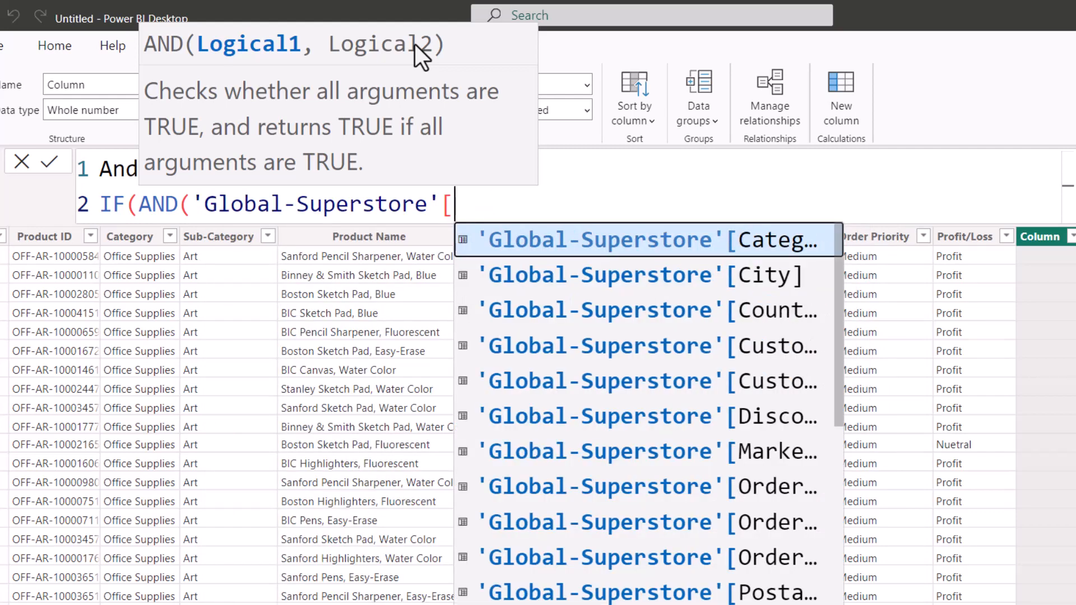
text(ord)
key(Tab)
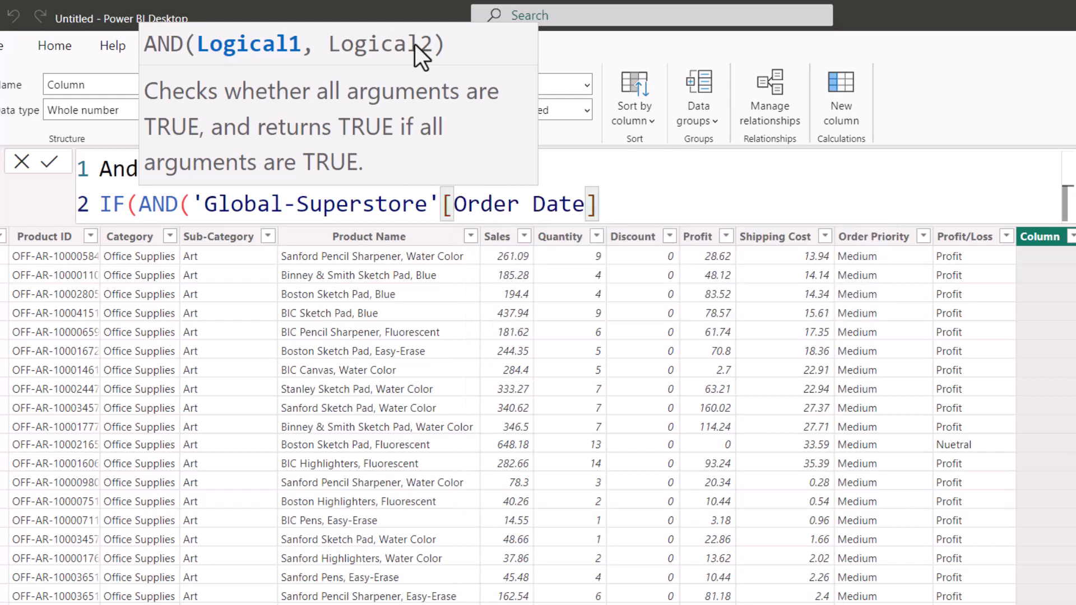
key(BackSpace)
key(BackSpace)
key(BackSpace)
key(BackSpace)
key(BackSpace)
key(BackSpace)
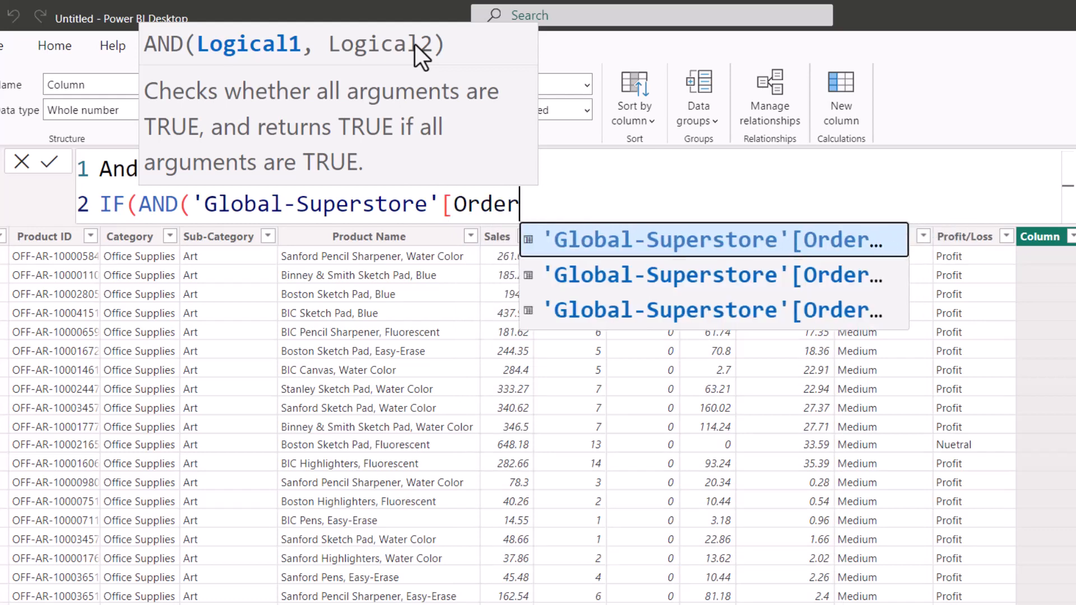
text(Pr)
key(BackSpace)
key(BackSpace)
text(Pri)
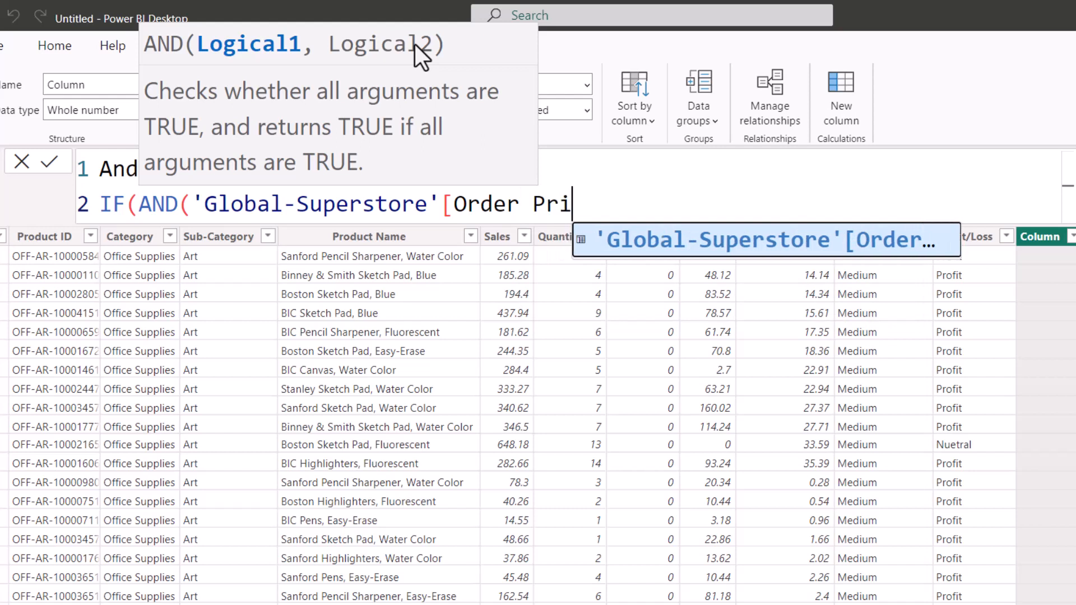
key(Tab)
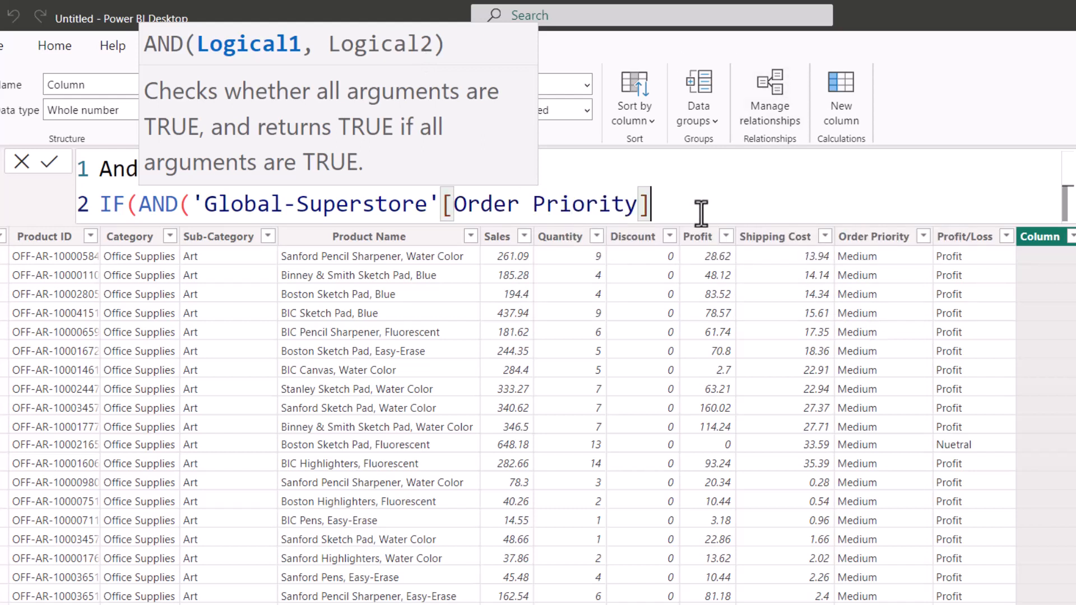
text(="M)
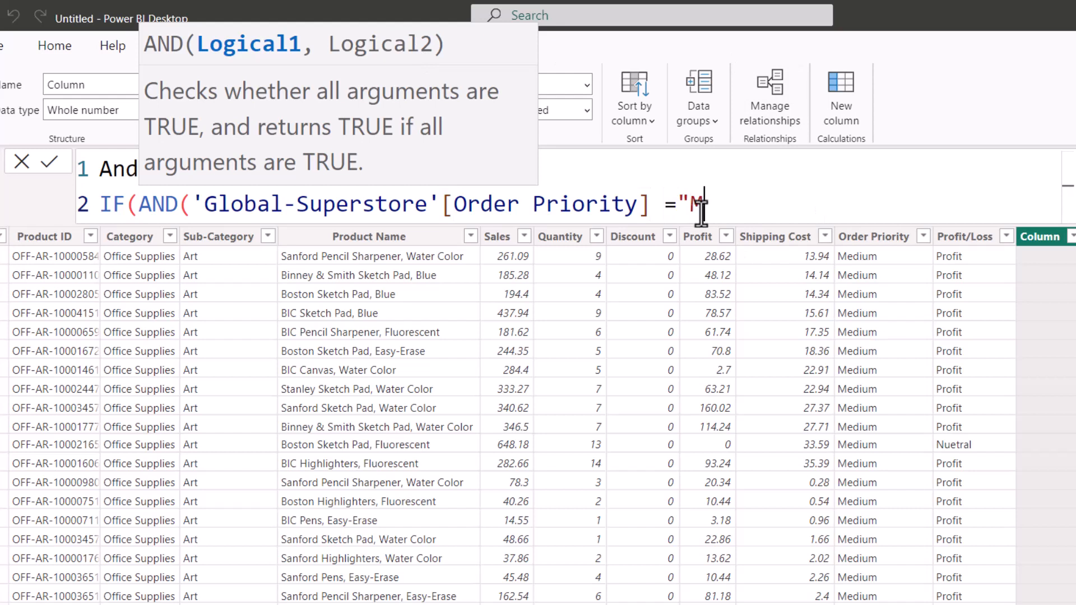
text(edium",)
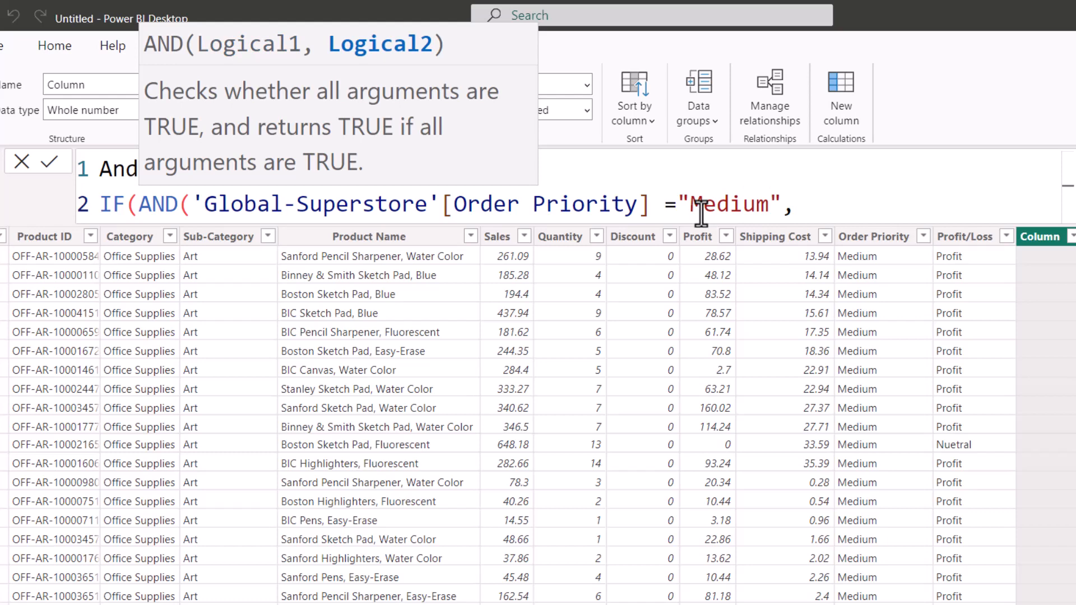
Enter 'Global-Superstore'[Profit]>0 as the second AND condition and close the AND function.
text(Glo)
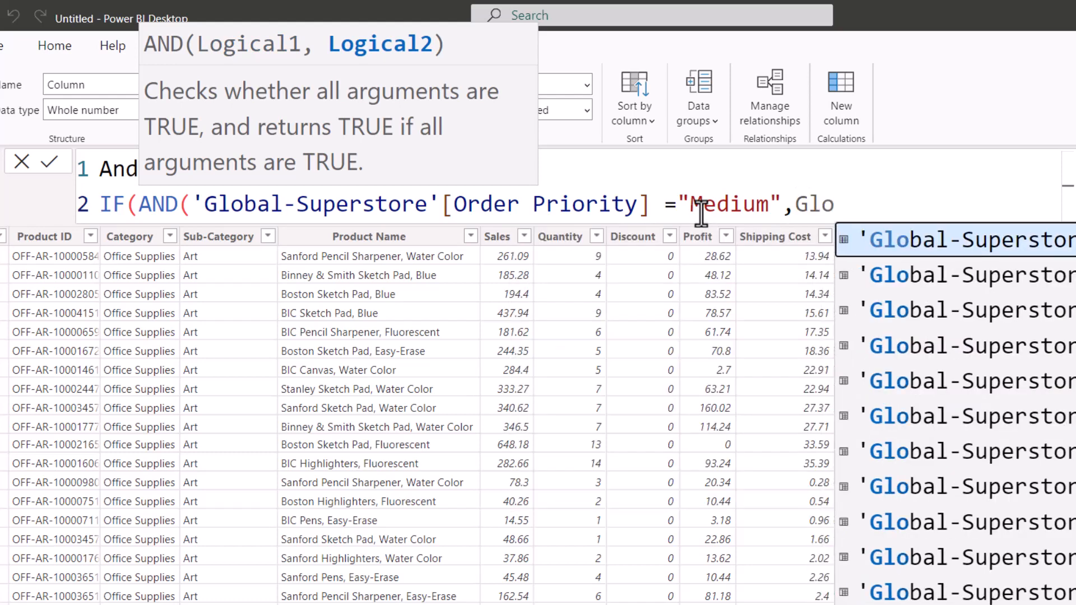
key(Tab)
text([pr)
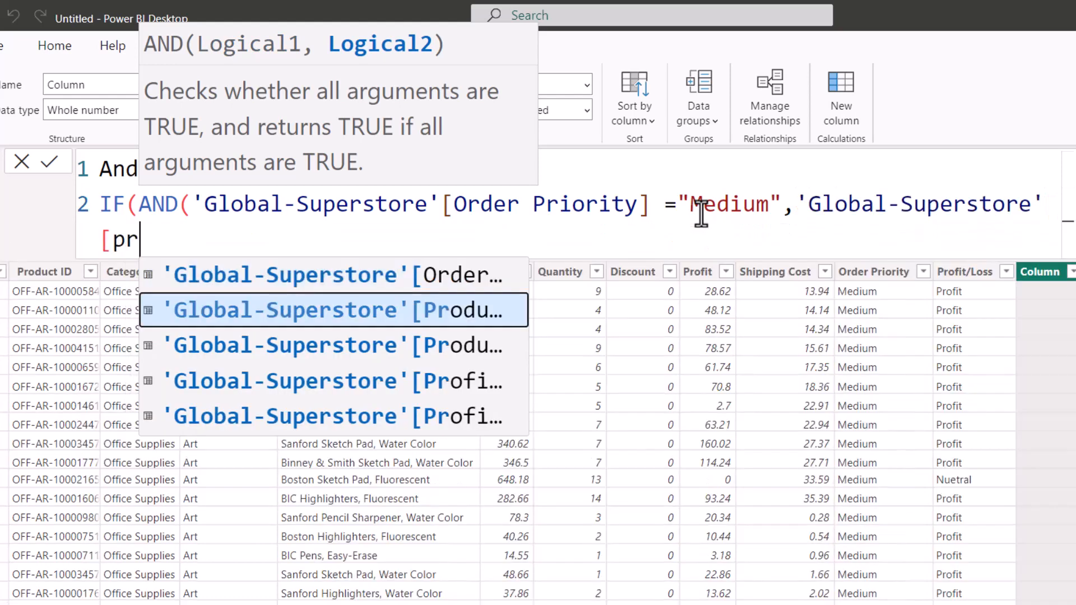
text(ofi)
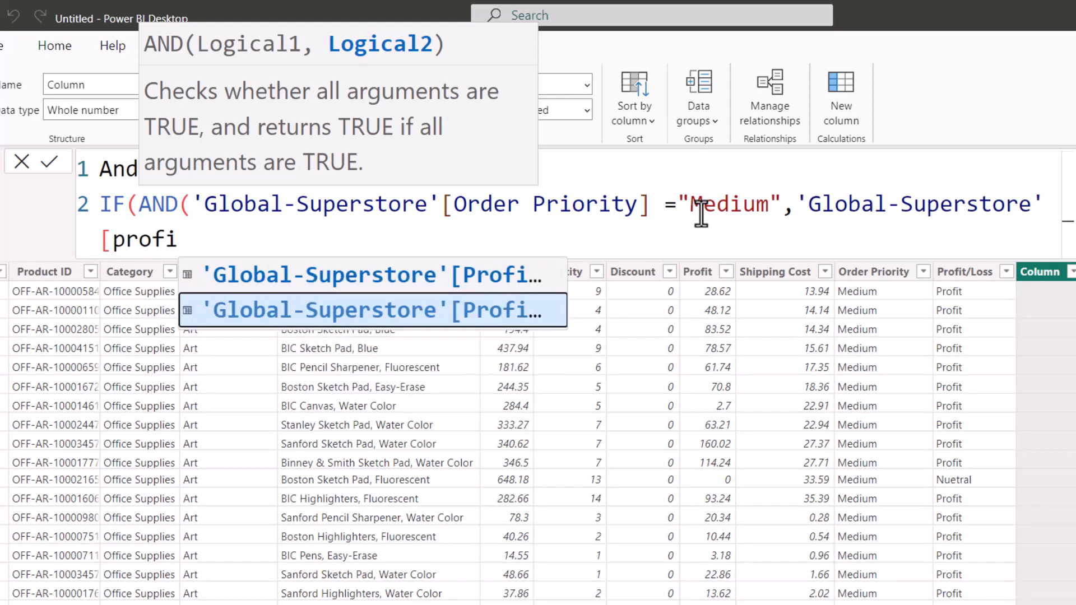
key(Tab)
text(>)
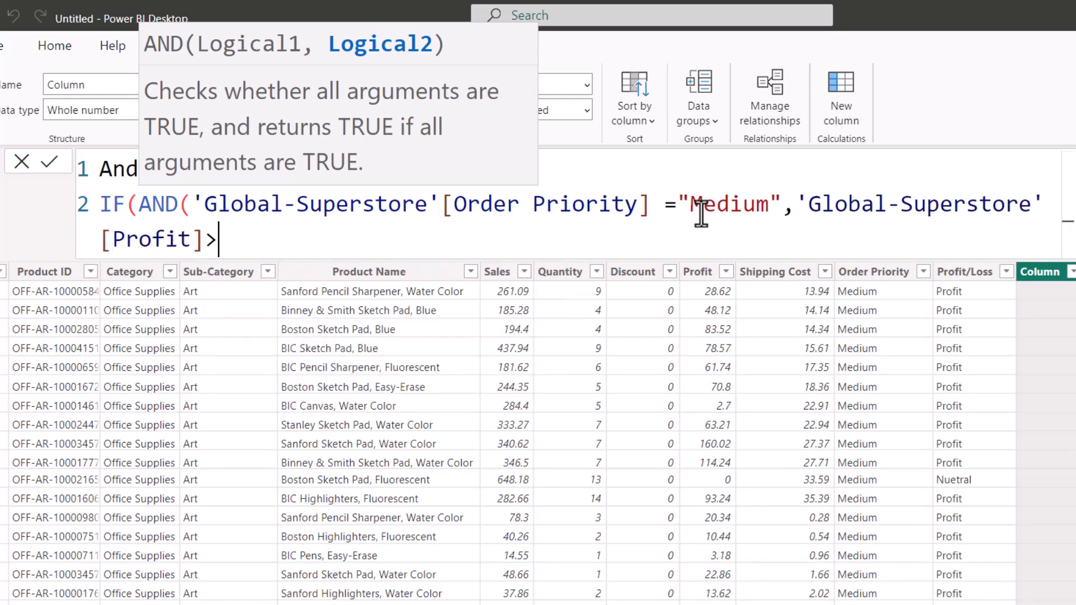
text(0)
scroll(516, 233, down, 1)
scroll(576, 231, down, 1)
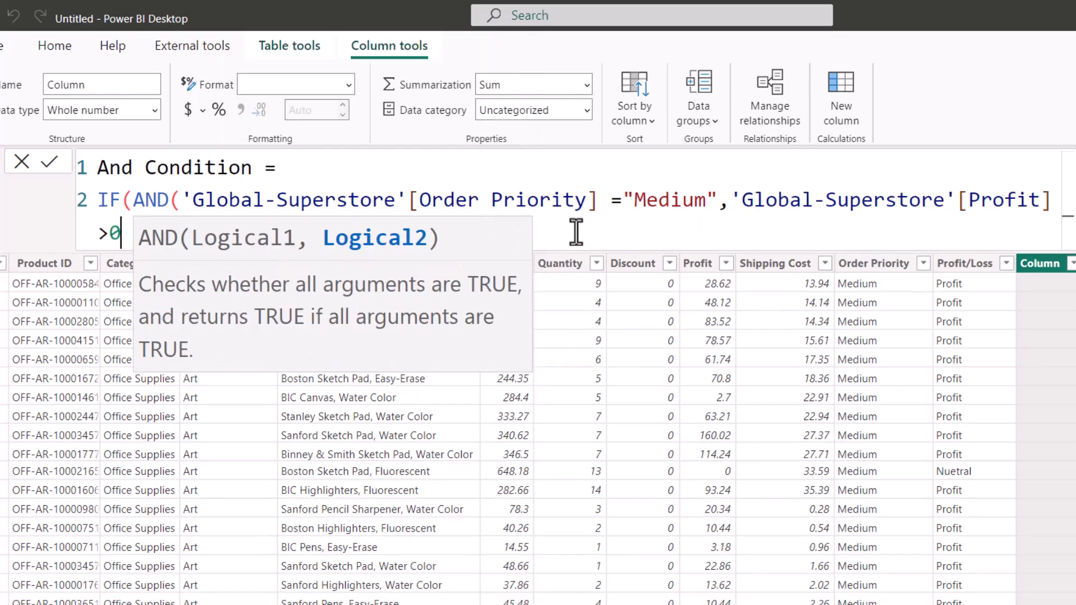
scroll(576, 231, down, 1)
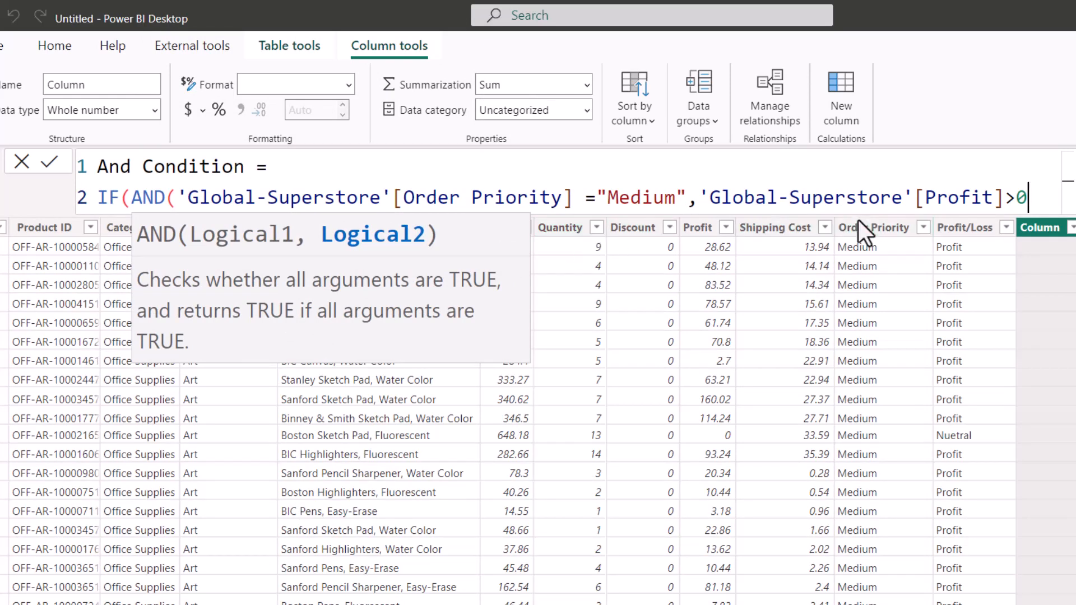
text())
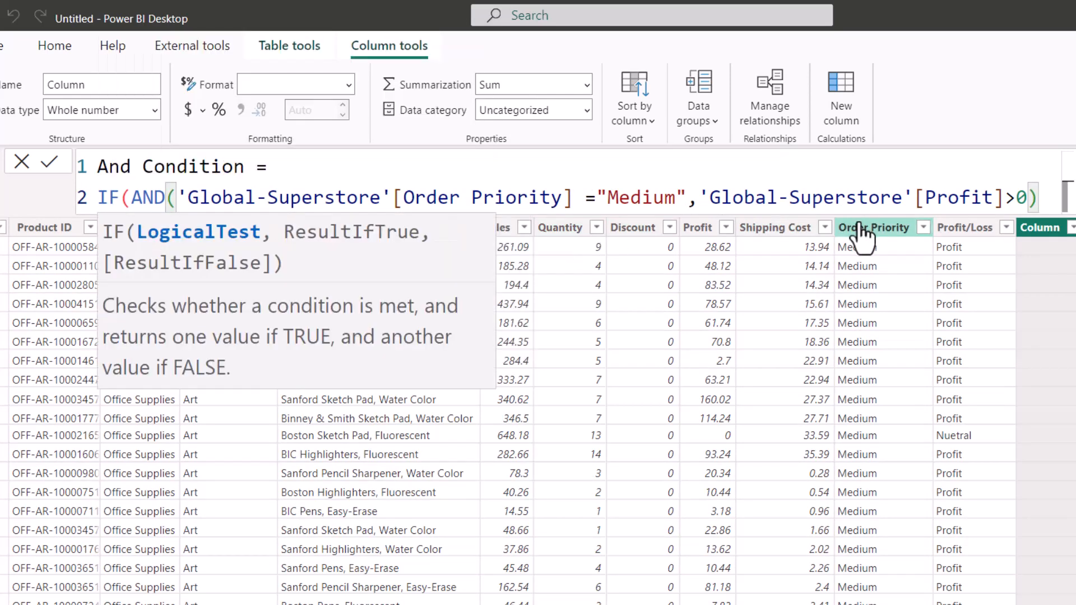
Add a comma after the closed AND function and insert two new lines below it for the IF results.
click(1068, 193)
click(1044, 199)
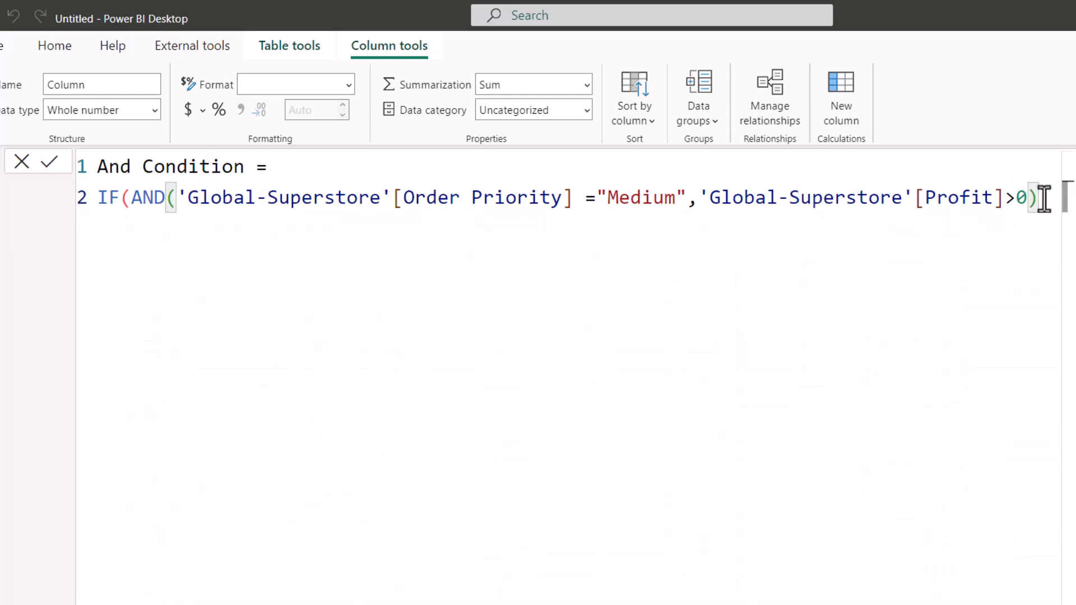
text(,)
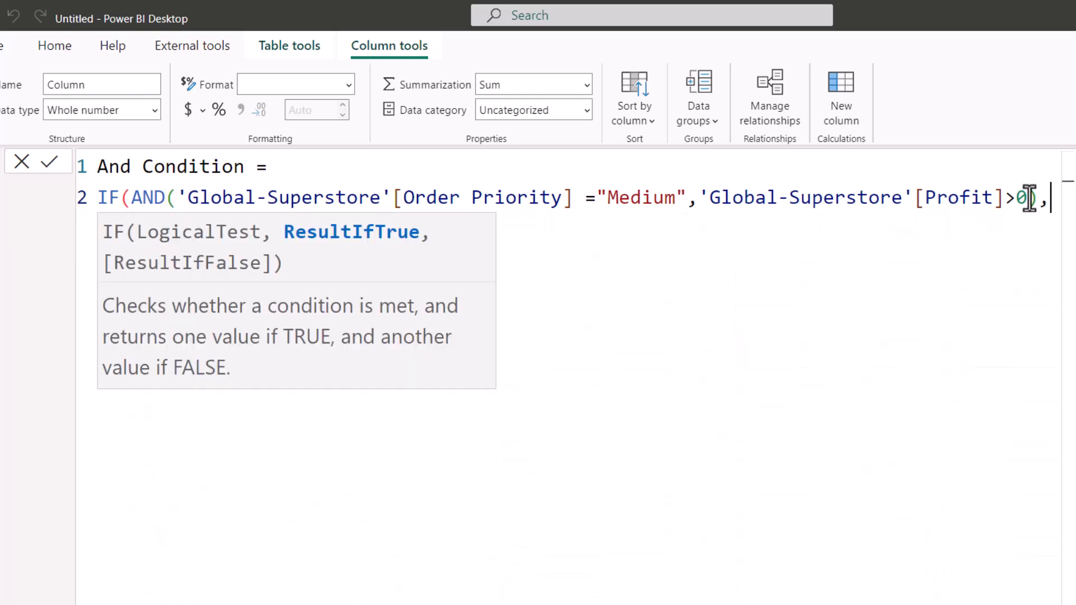
key(Escape)
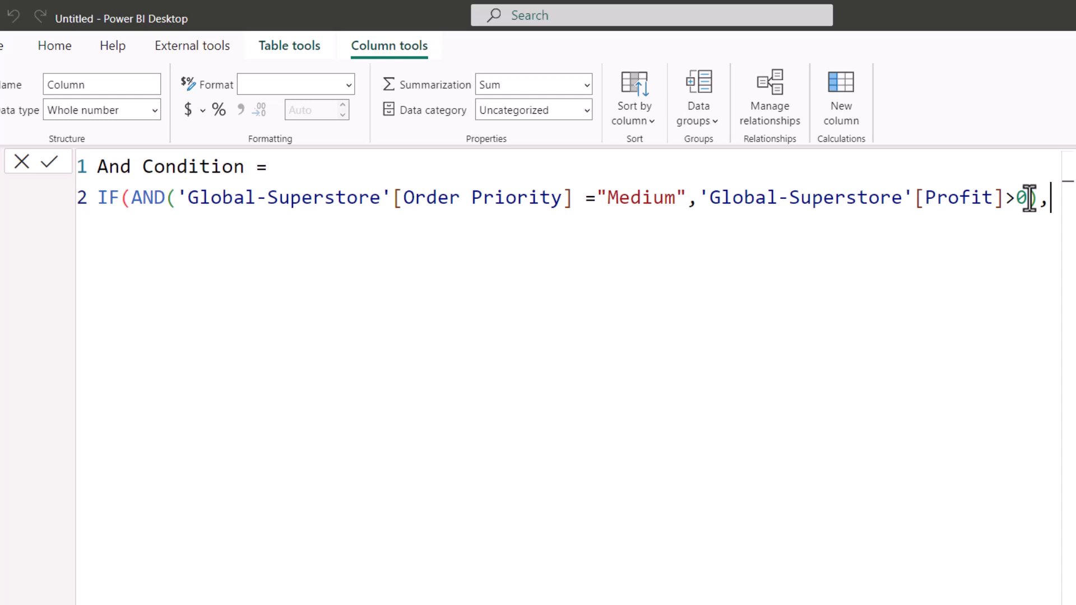
key(BackSpace)
text(,)
key(shift+Return)
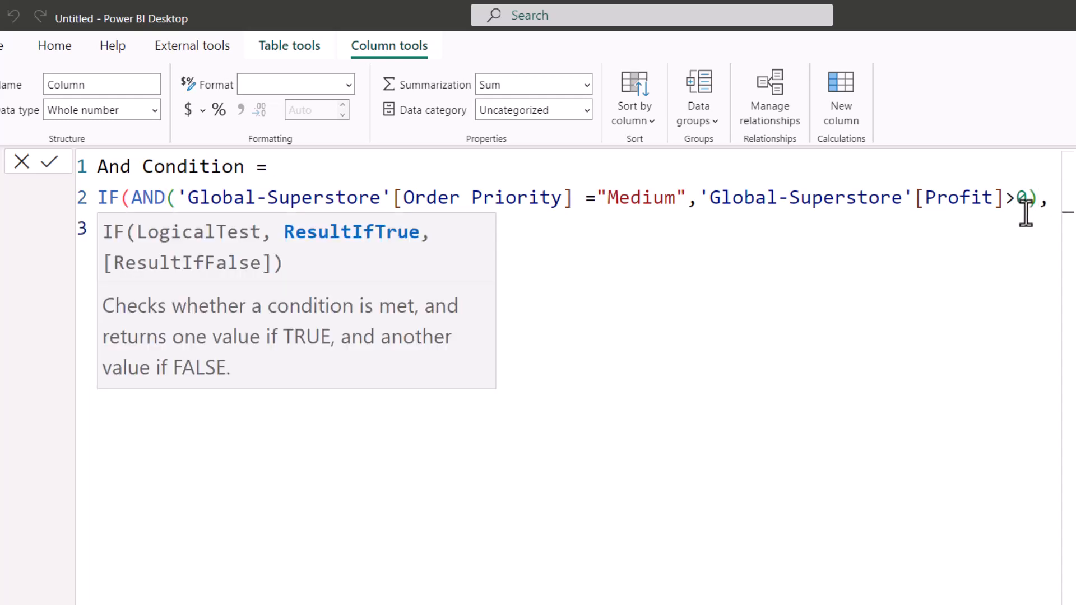
click(1048, 202)
key(shift+Return)
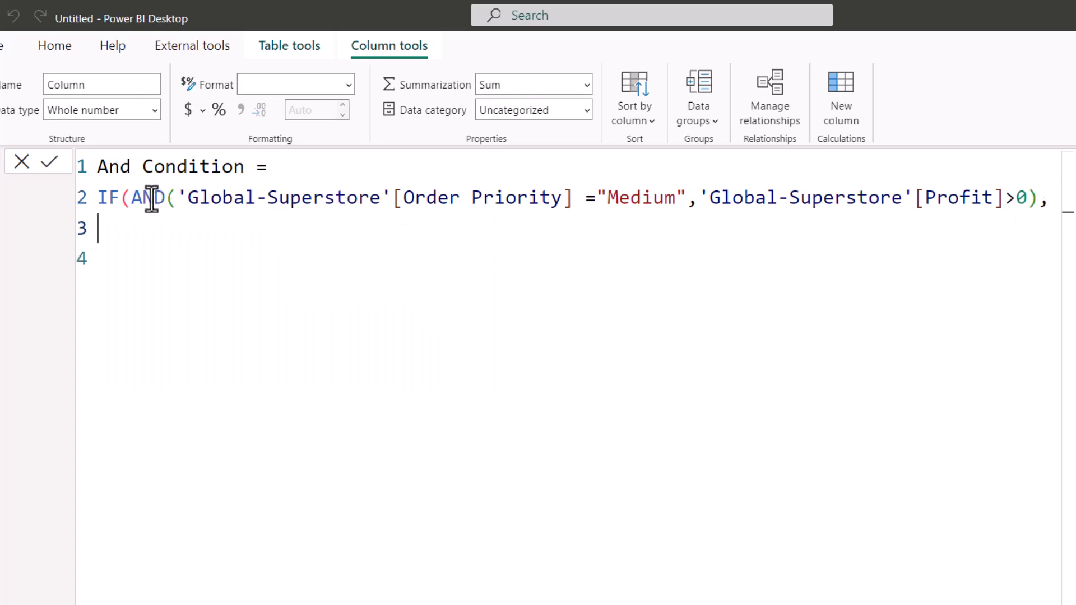
drag(135, 199, 1034, 208)
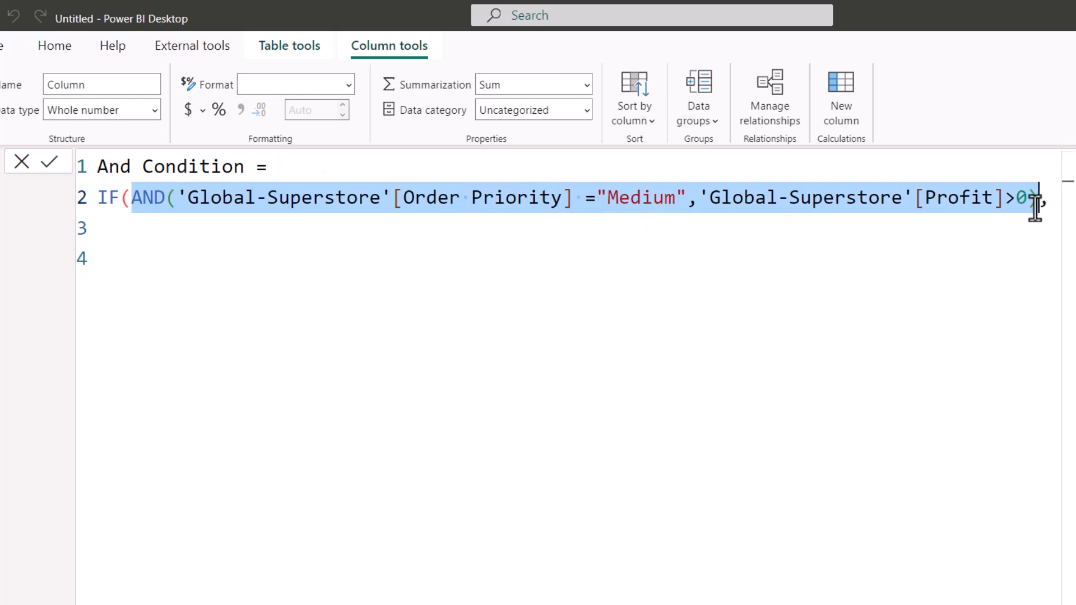
click(157, 199)
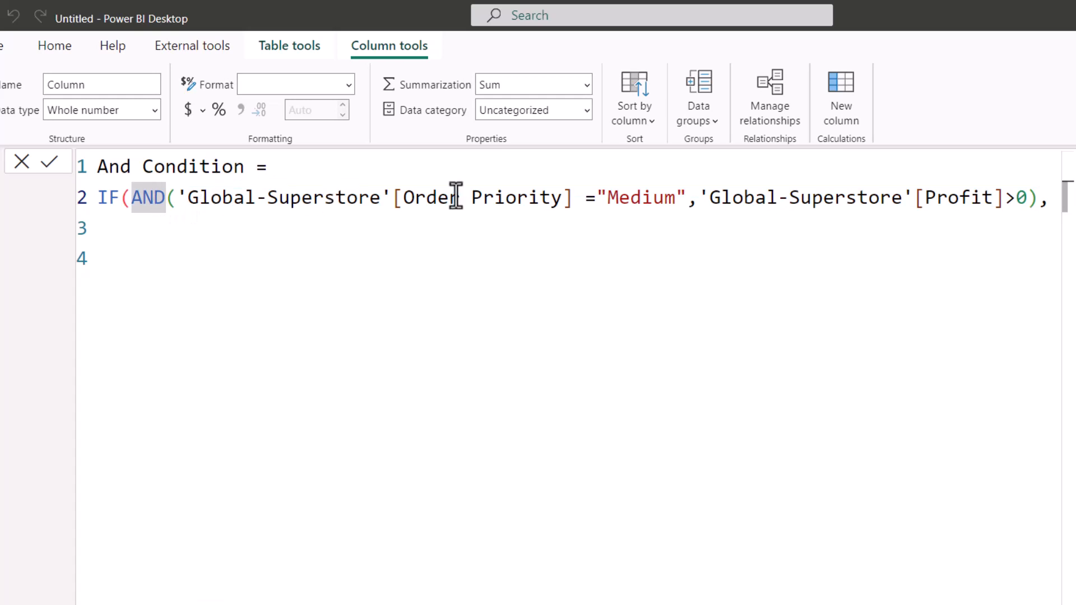
click(473, 199)
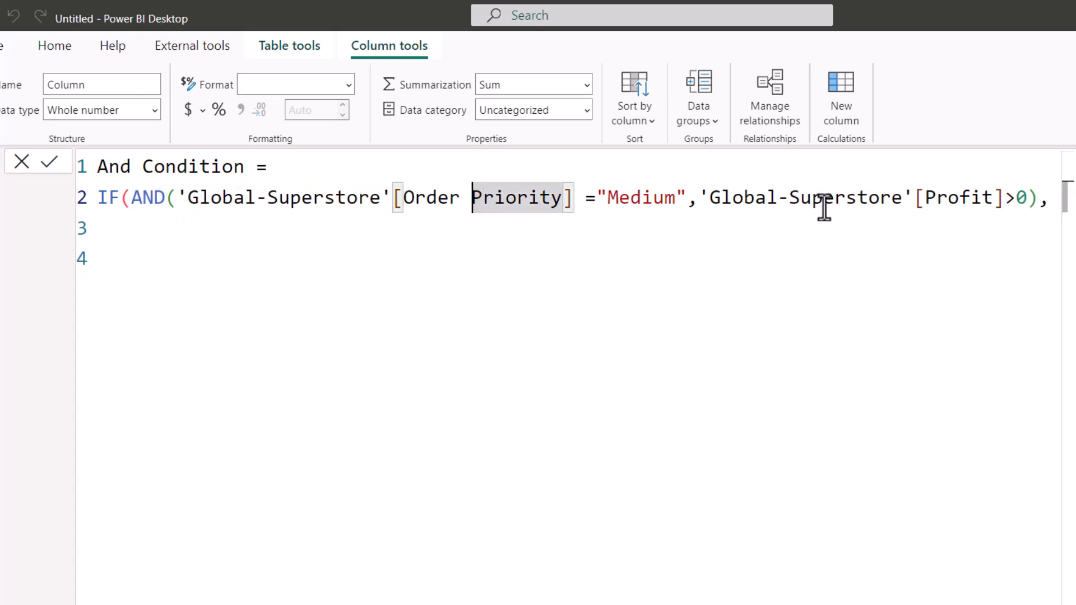
click(835, 199)
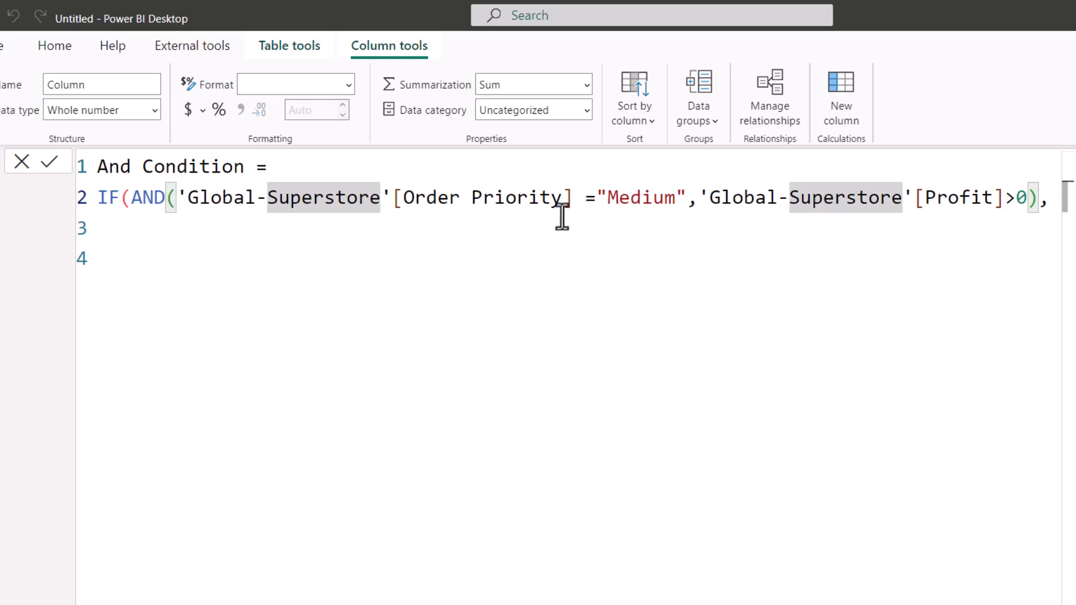
click(1045, 202)
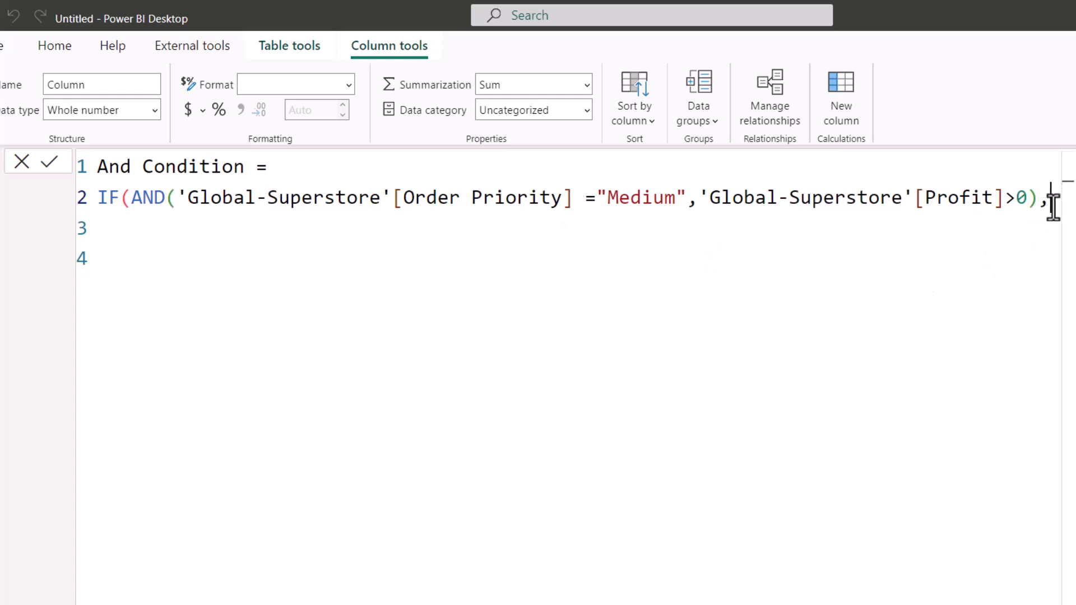
Move the AND function onto its own unindented line 3 below IF( and place the cursor on line 4.
click(130, 200)
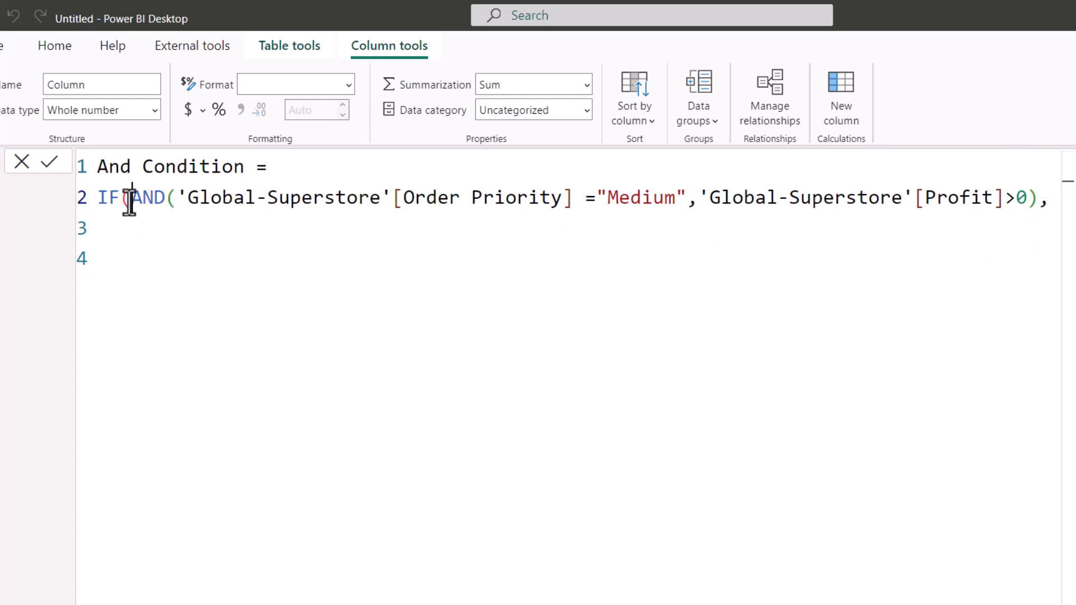
key(shift+Return)
key(Down)
key(Down)
key(Down)
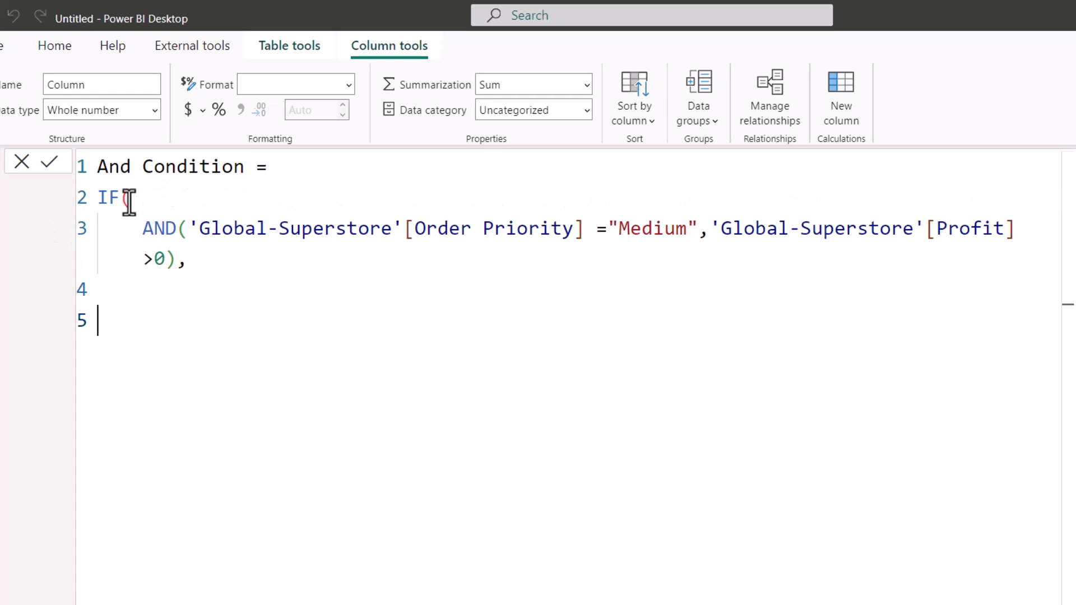
key(Up)
key(Up)
key(Up)
key(BackSpace)
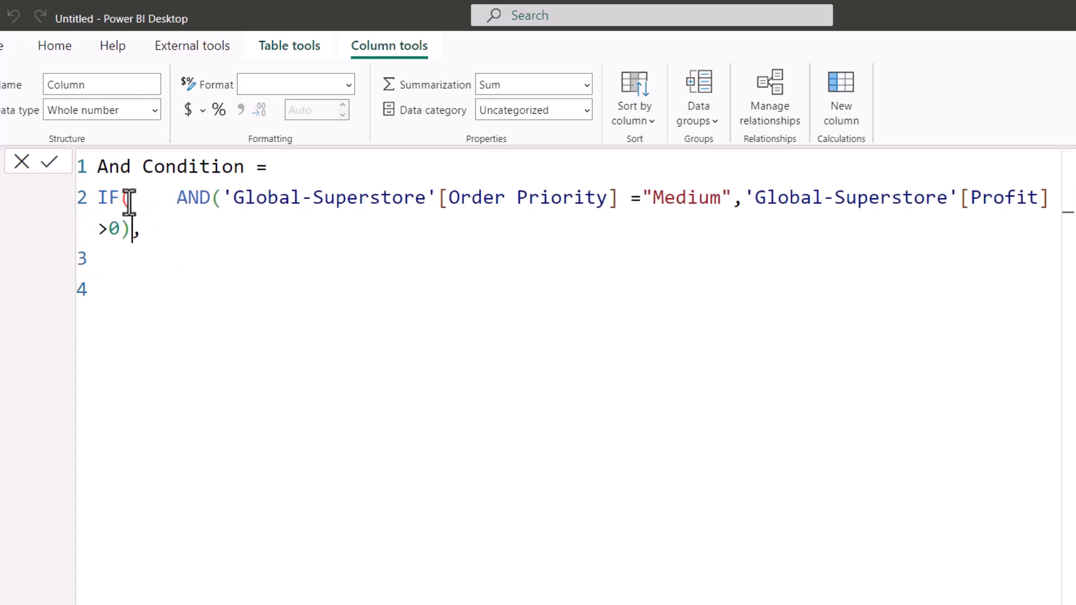
key(Right)
key(Right)
key(Right)
key(Right)
key(shift+Return)
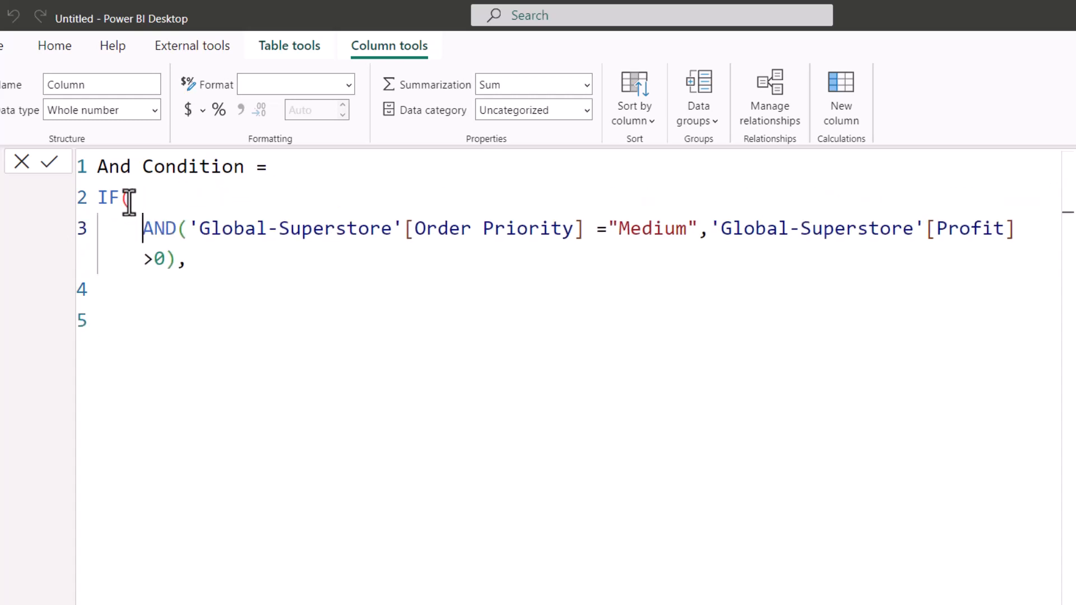
key(BackSpace)
key(Down)
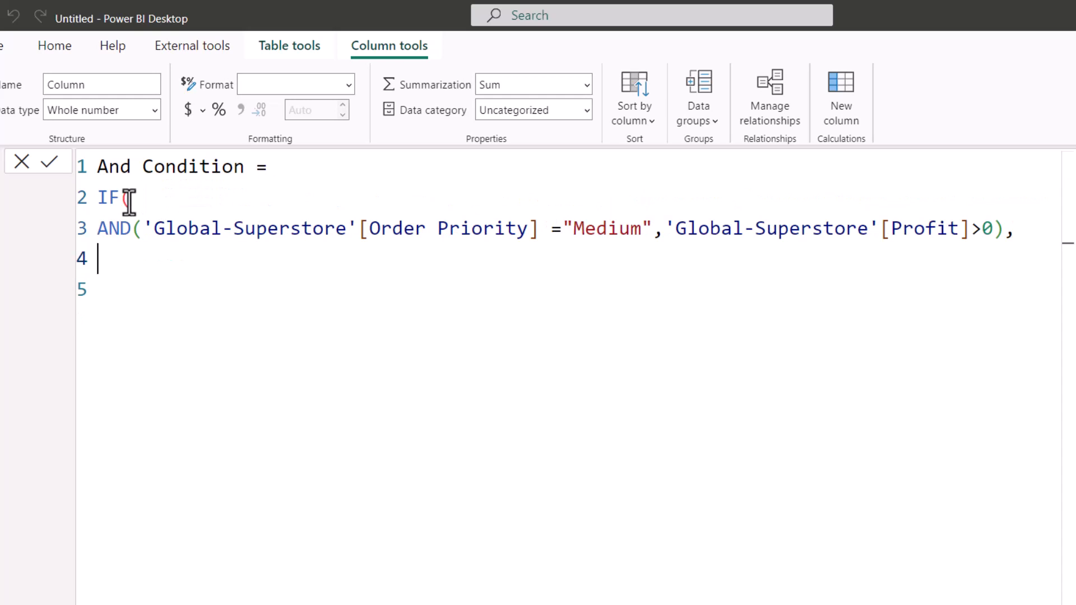
Enter "Exception Order" as the true result and "Normal Order" as the false result, close the IF, and commit the And Condition formula.
text("Exception Order",)
key(Return)
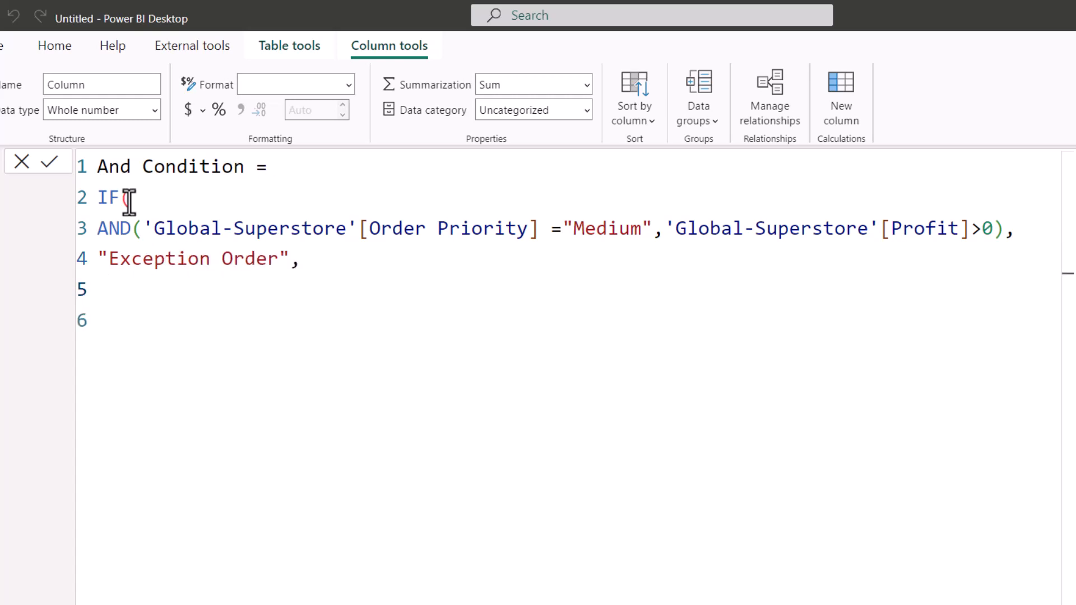
text("Normal Order"))
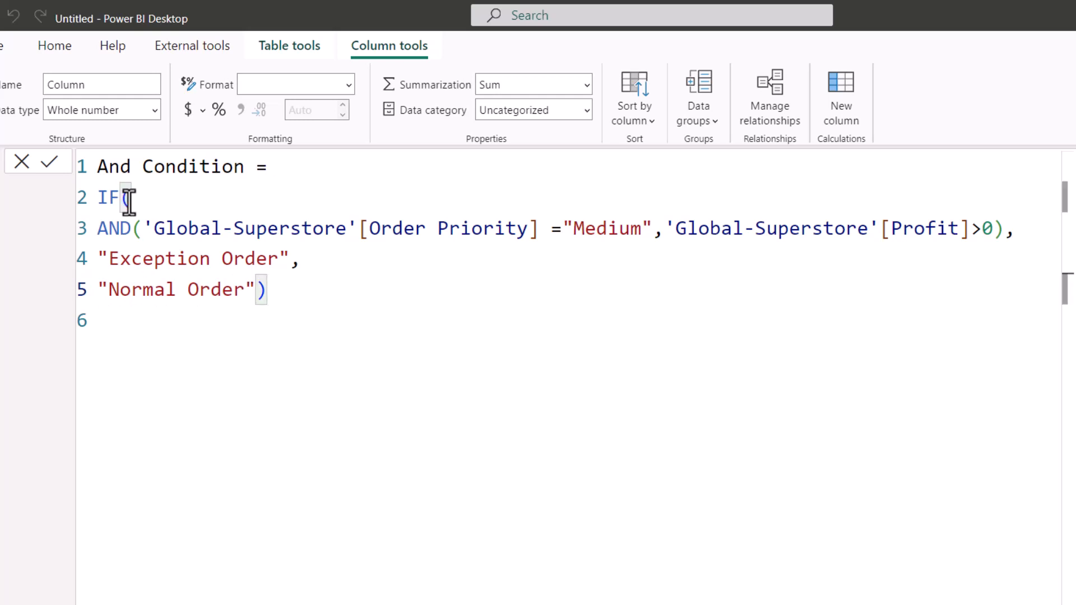
key(Return)
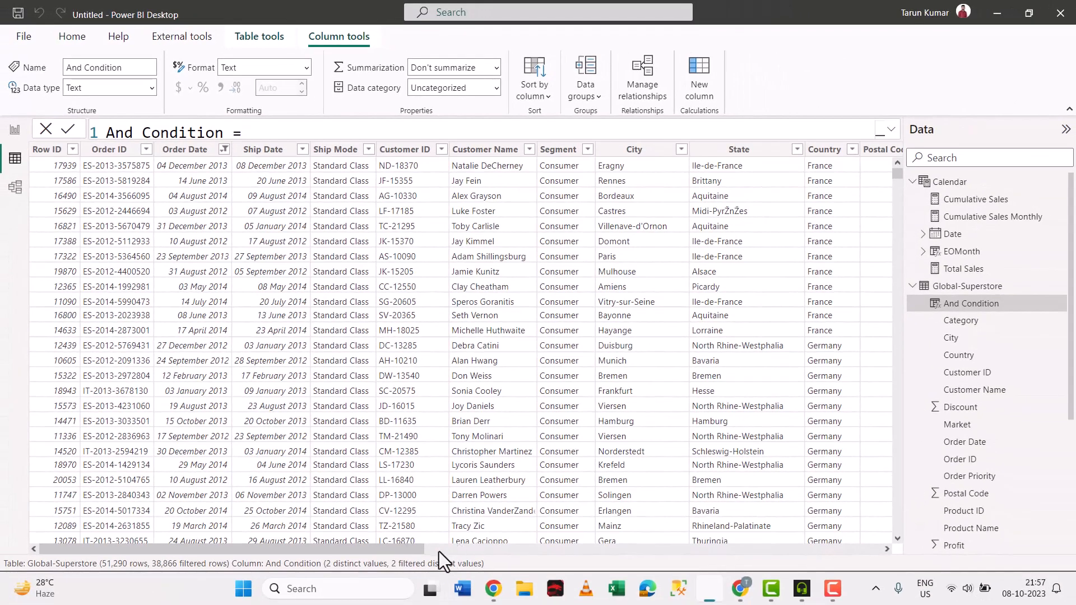
click(473, 542)
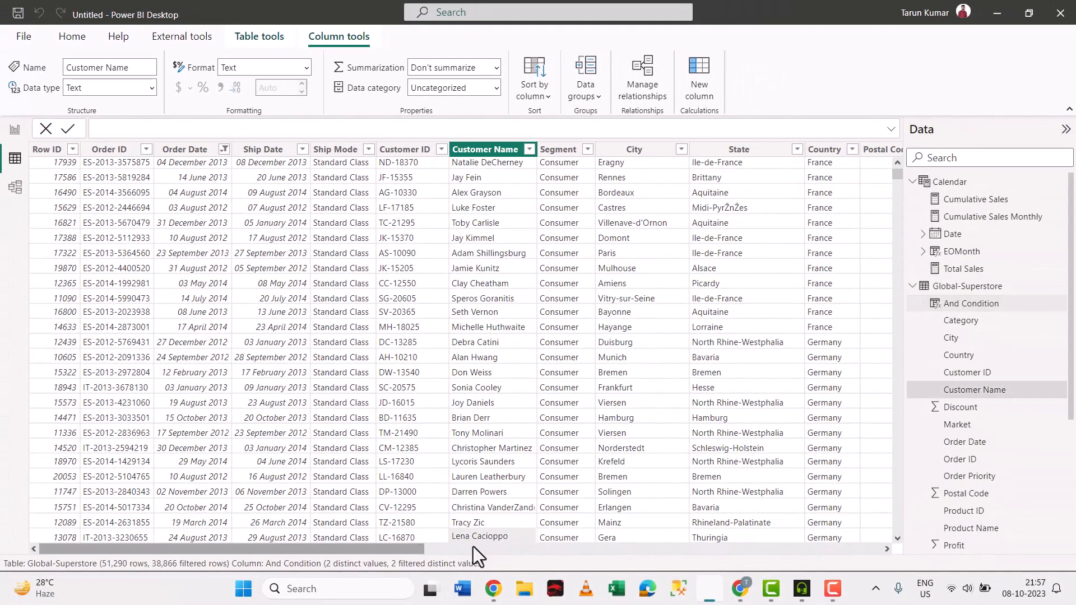
drag(426, 550, 912, 554)
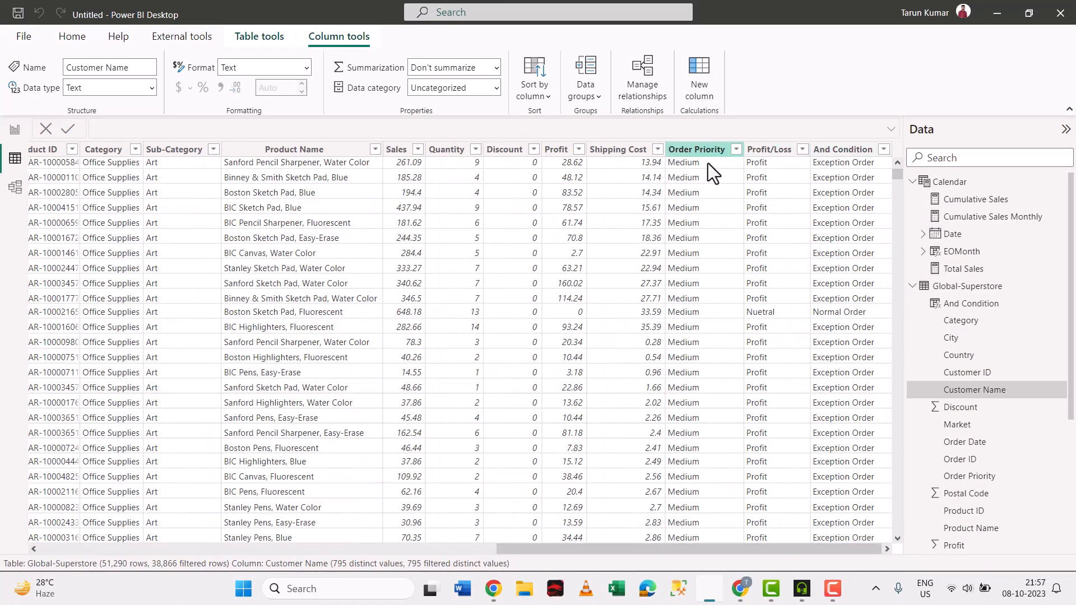
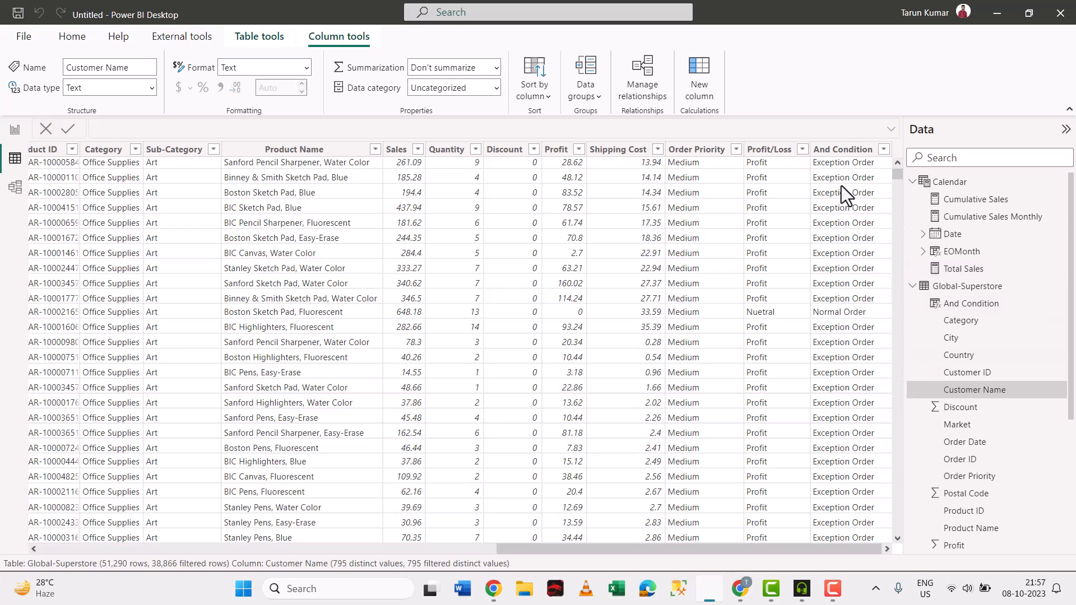
Reopen the And Condition column's full formula and replace the AND function with OR.
click(844, 149)
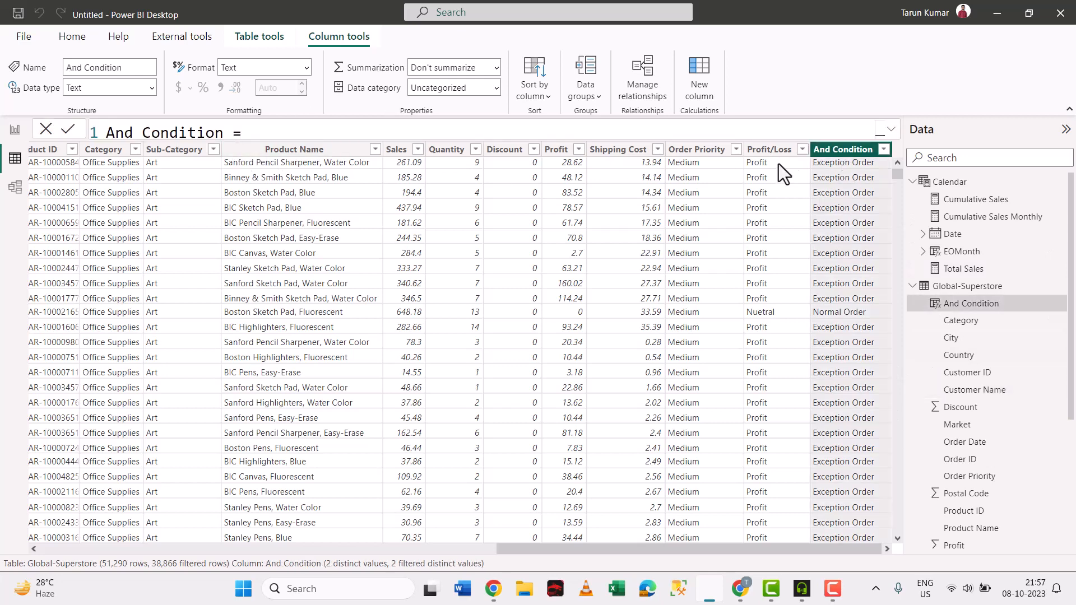
click(891, 129)
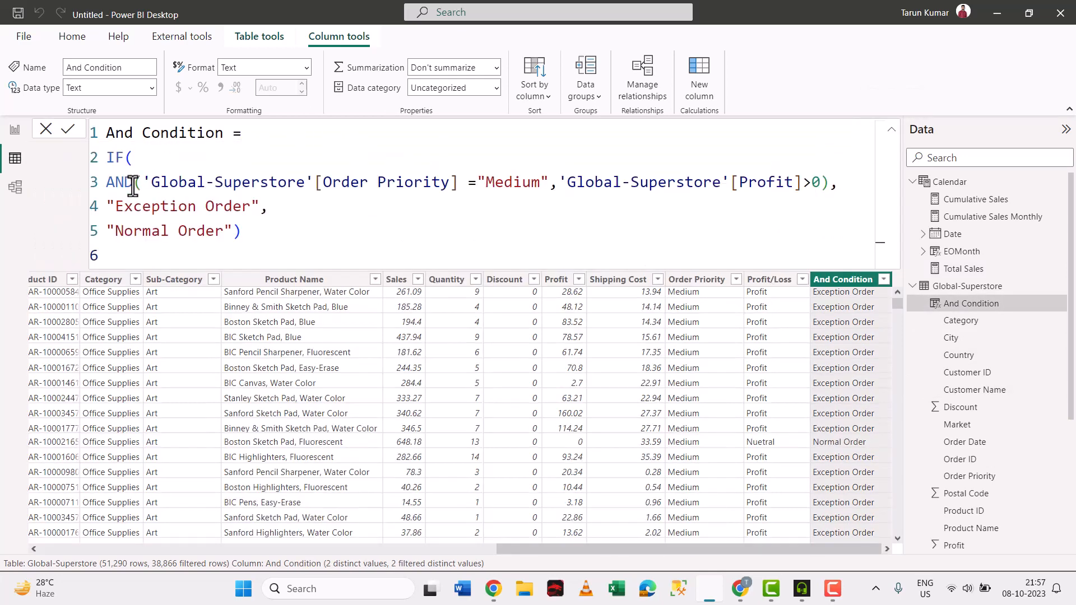
click(133, 187)
key(BackSpace)
key(BackSpace)
key(BackSpace)
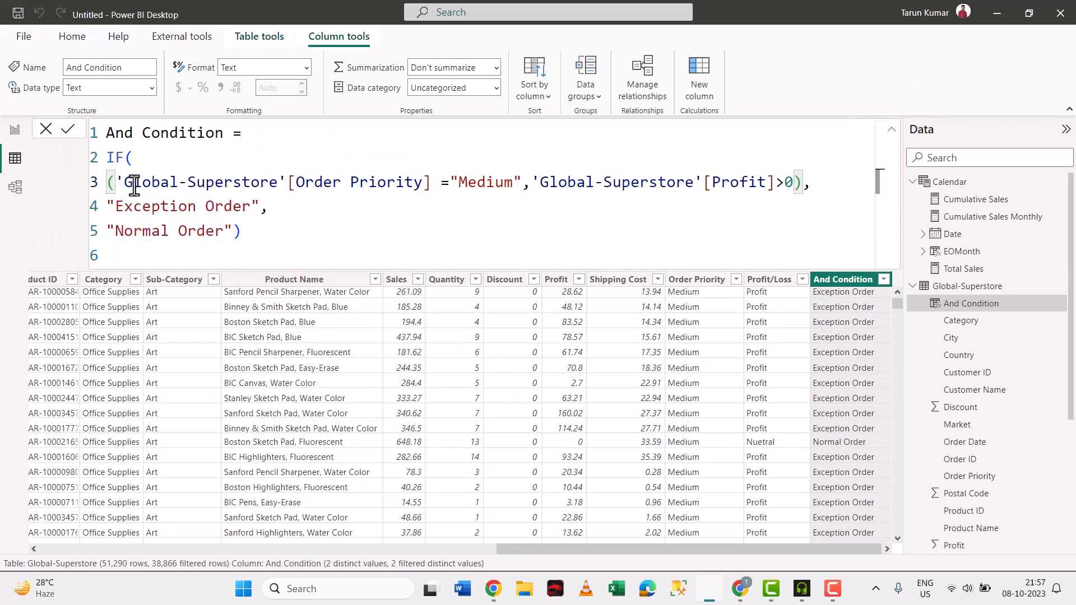
text(OR)
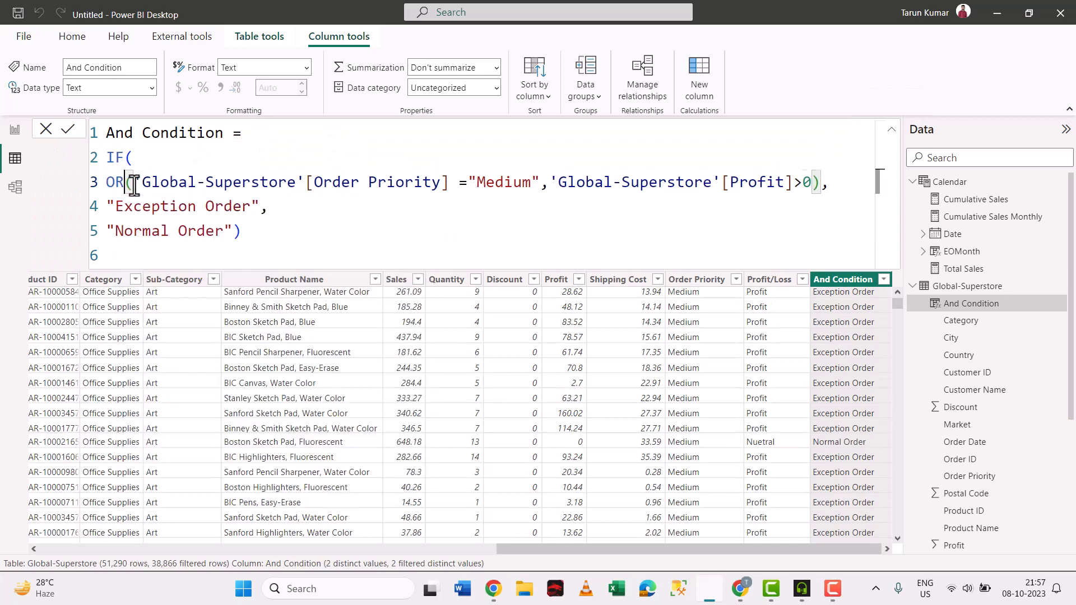
double_click(169, 180)
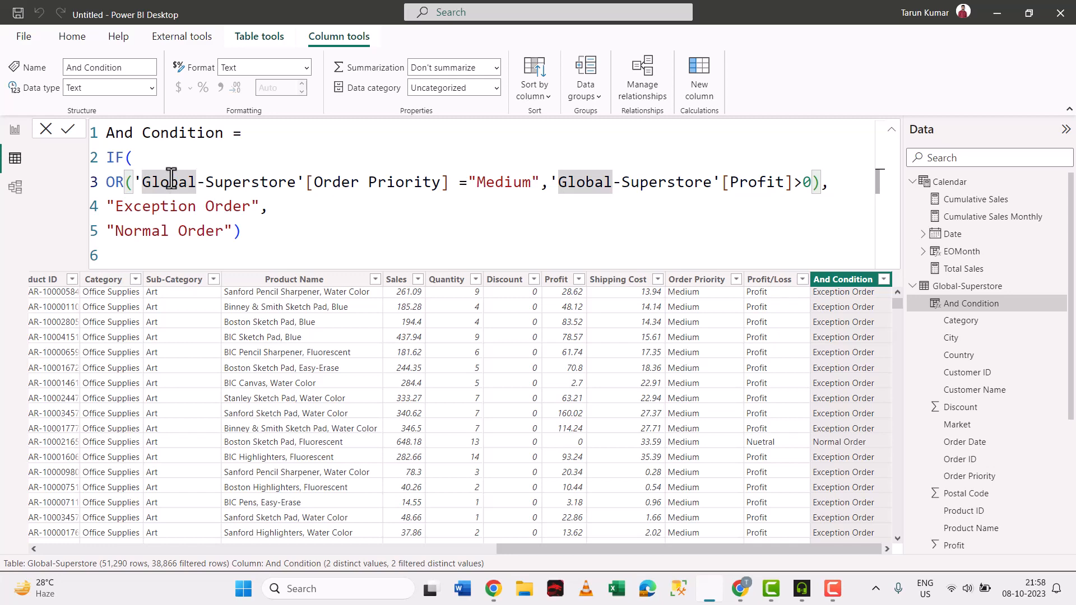
drag(134, 182, 822, 183)
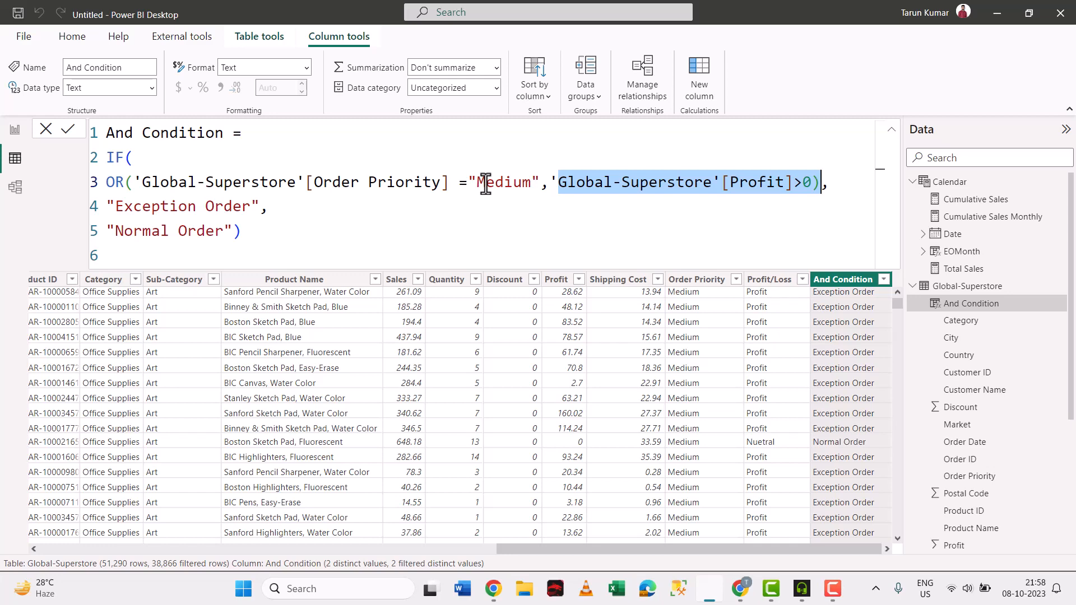
click(450, 182)
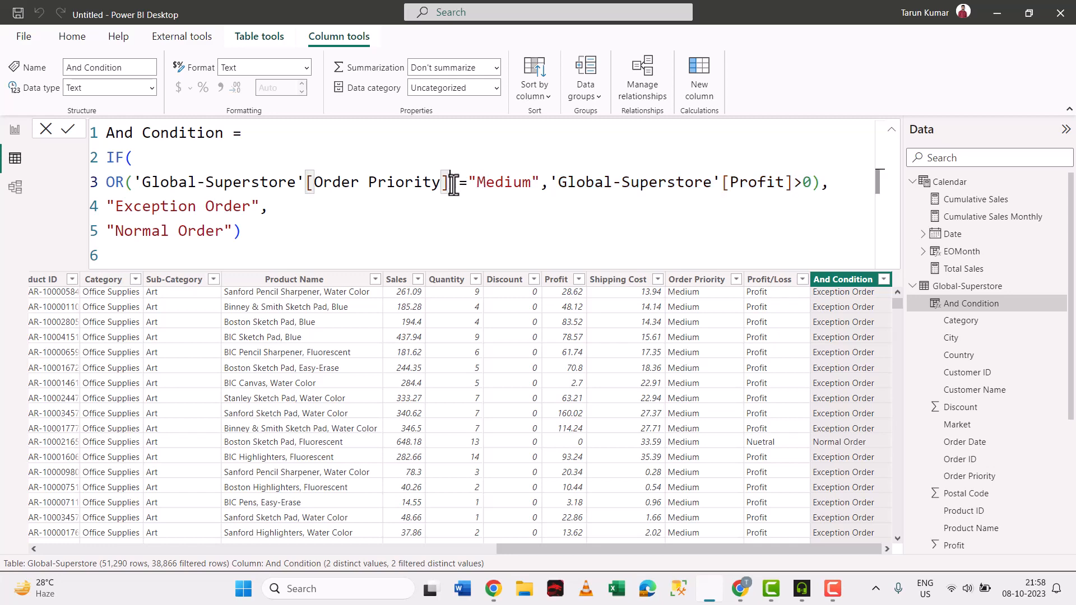
Commit the OR version of the And Condition formula and collapse the formula editor to reveal more table rows.
double_click(650, 183)
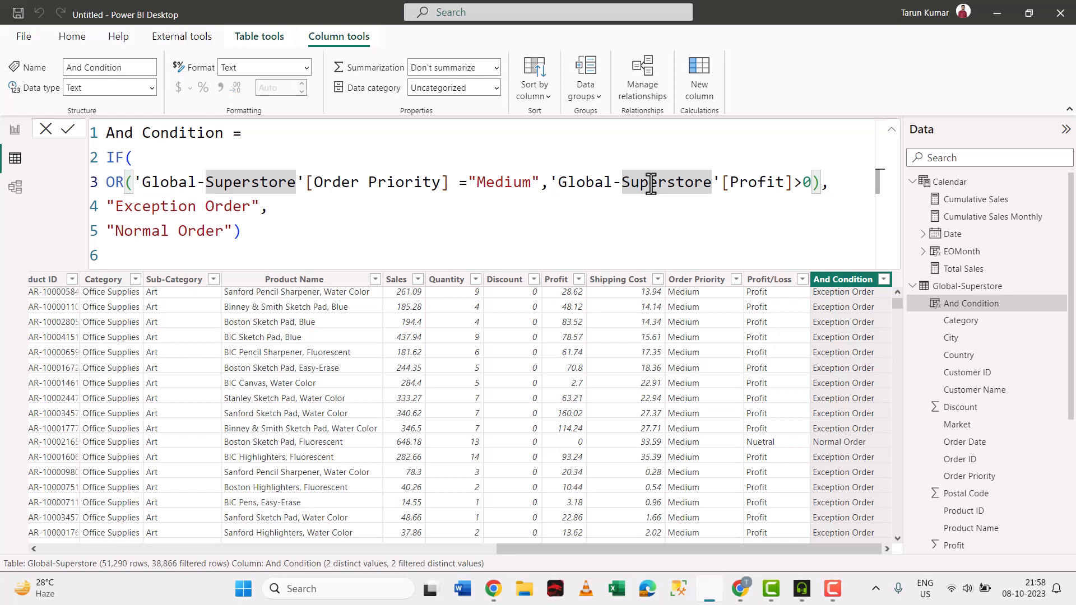
key(Return)
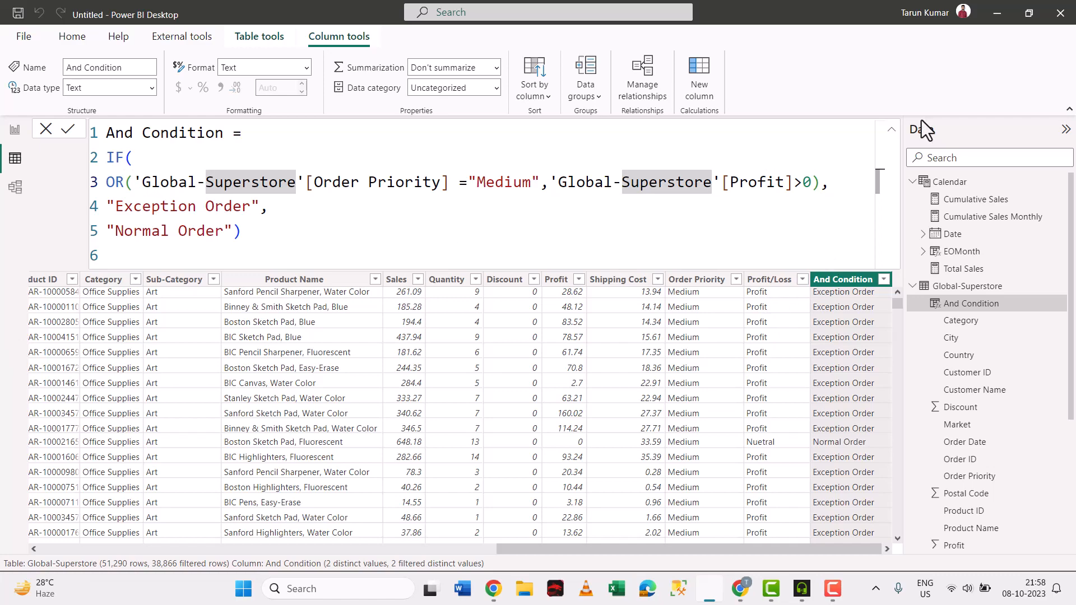
click(892, 130)
scroll(792, 353, down, 3)
scroll(793, 354, up, 4)
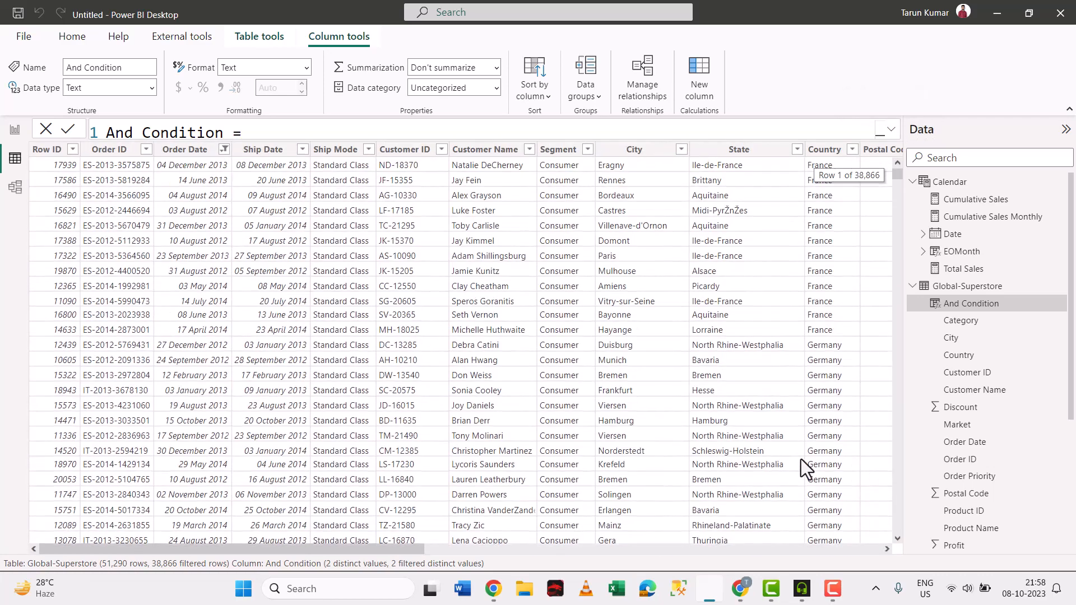
Examine the Profit, Order Priority and And Condition values in the Boston Sketch Pad, Fluorescent row with 13 units.
click(781, 550)
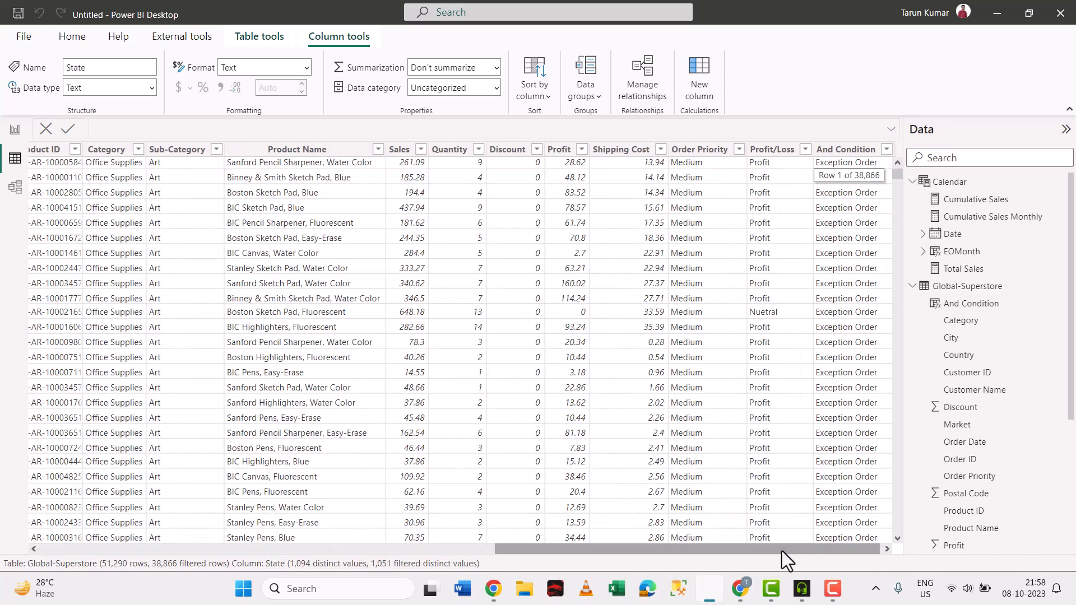
click(573, 313)
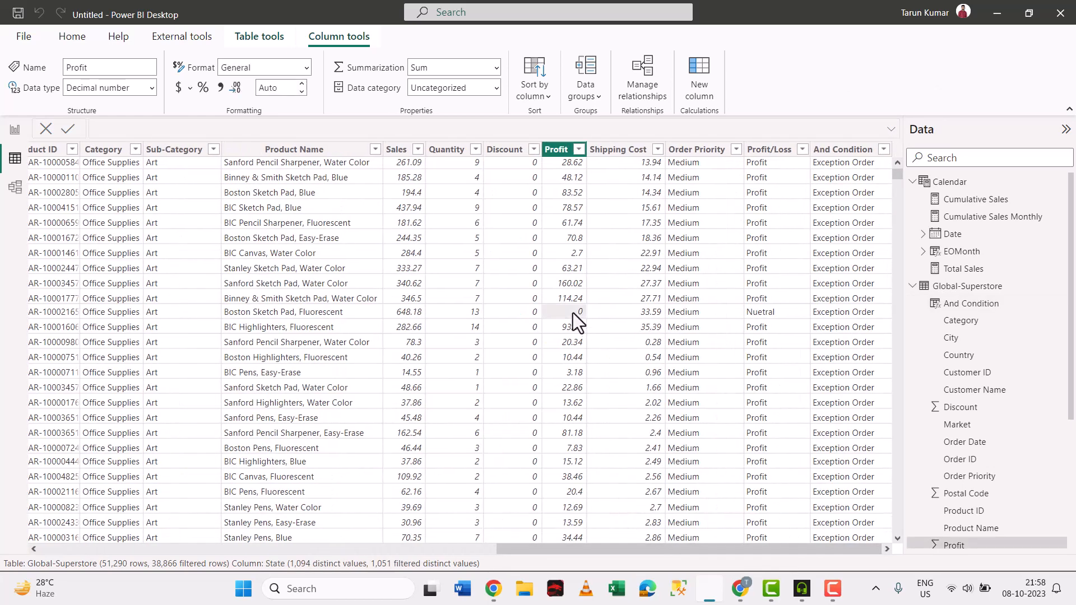
click(669, 314)
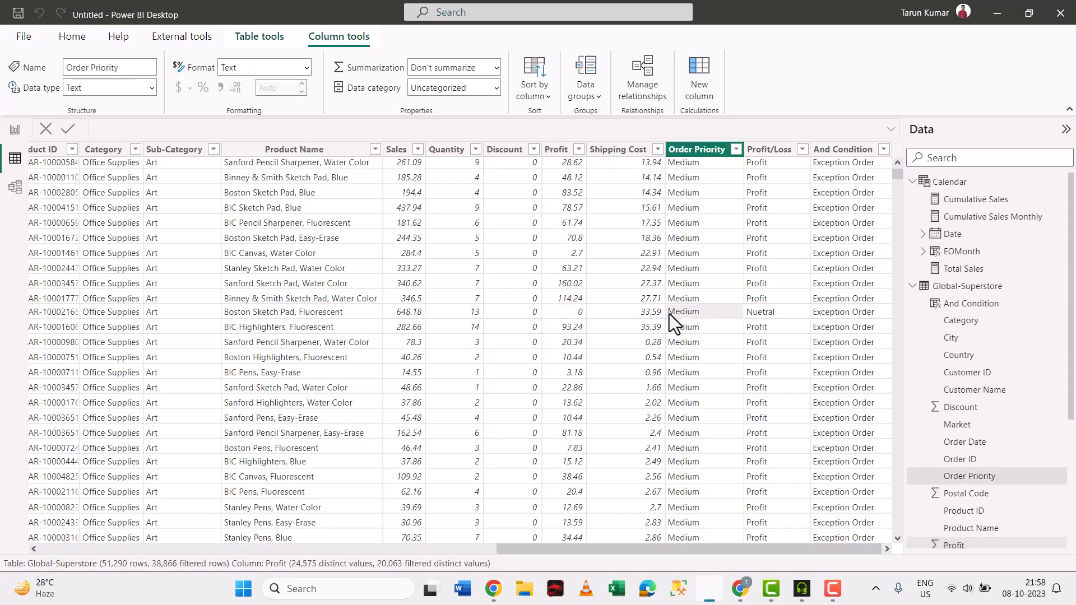
click(852, 312)
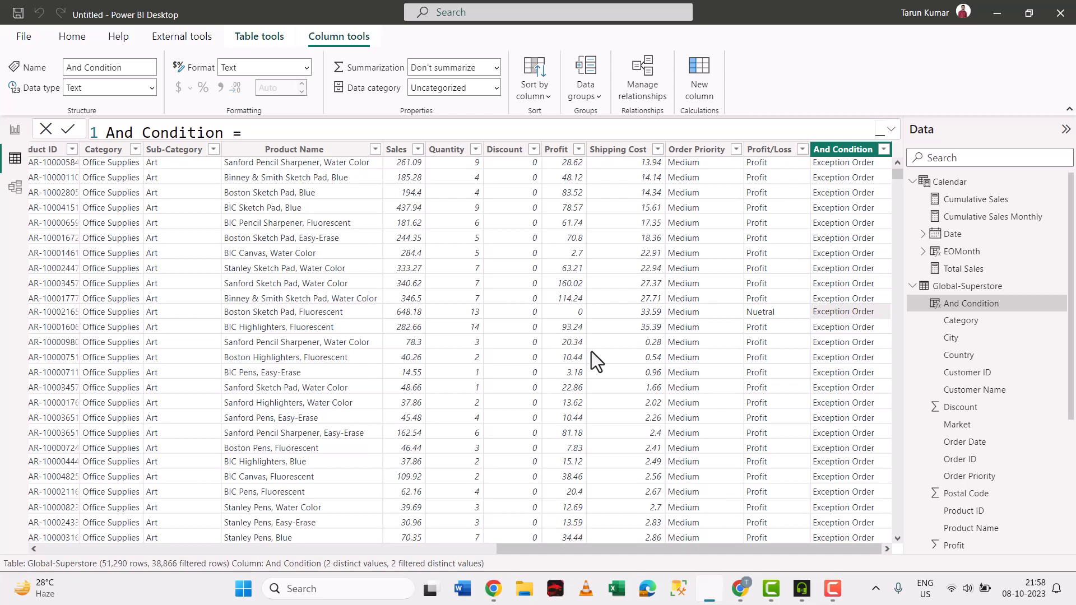
Look further down the table for a Normal Order row and compare the Cuisinart Microwave, Silver row's Profit and Order Priority with its result.
scroll(742, 320, down, 10)
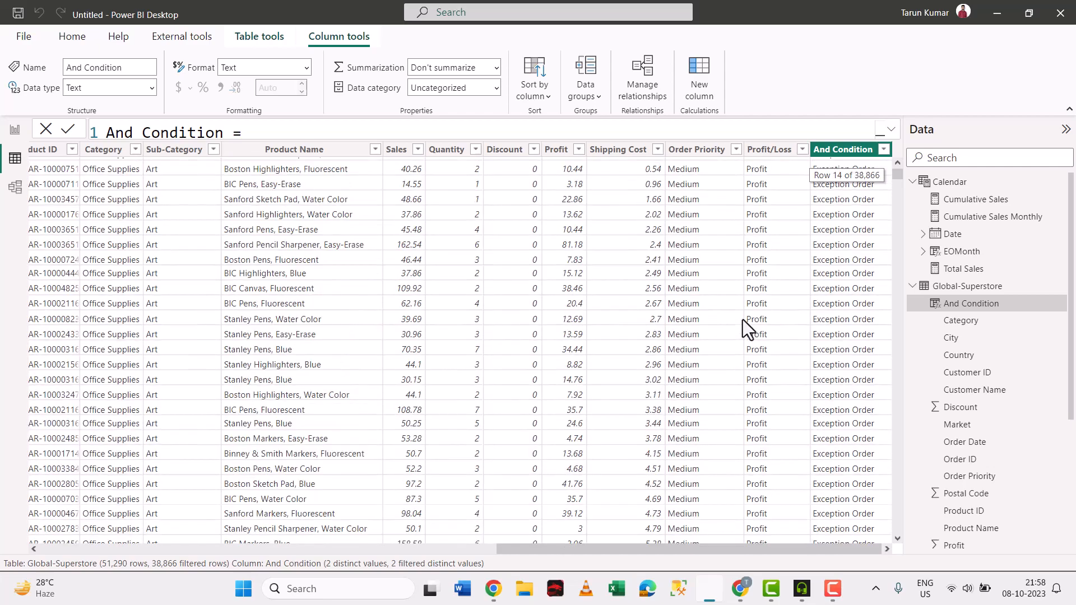
scroll(754, 335, down, 20)
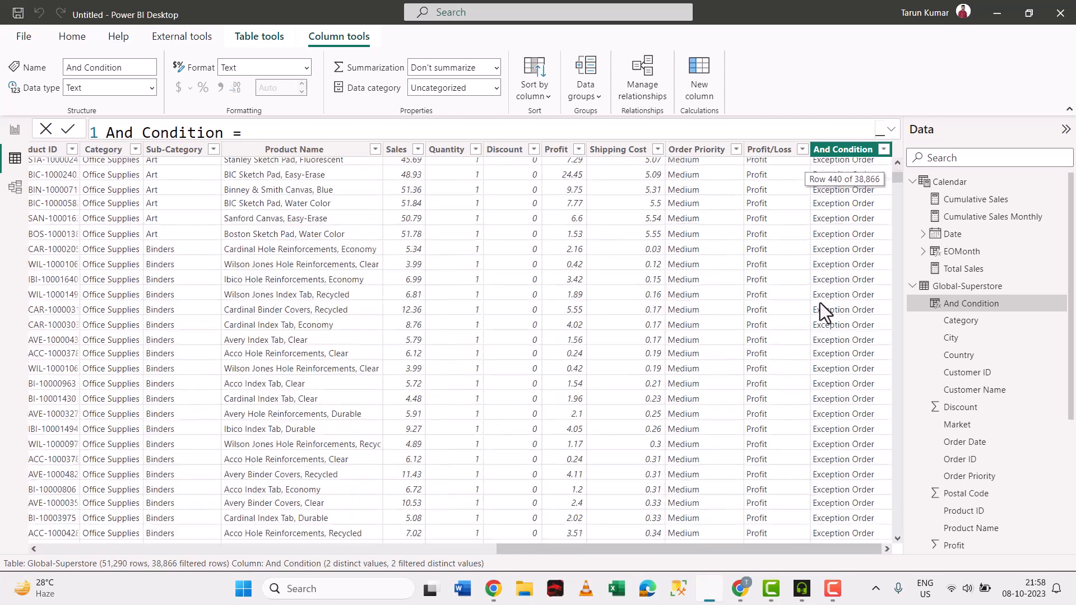
drag(901, 213, 907, 260)
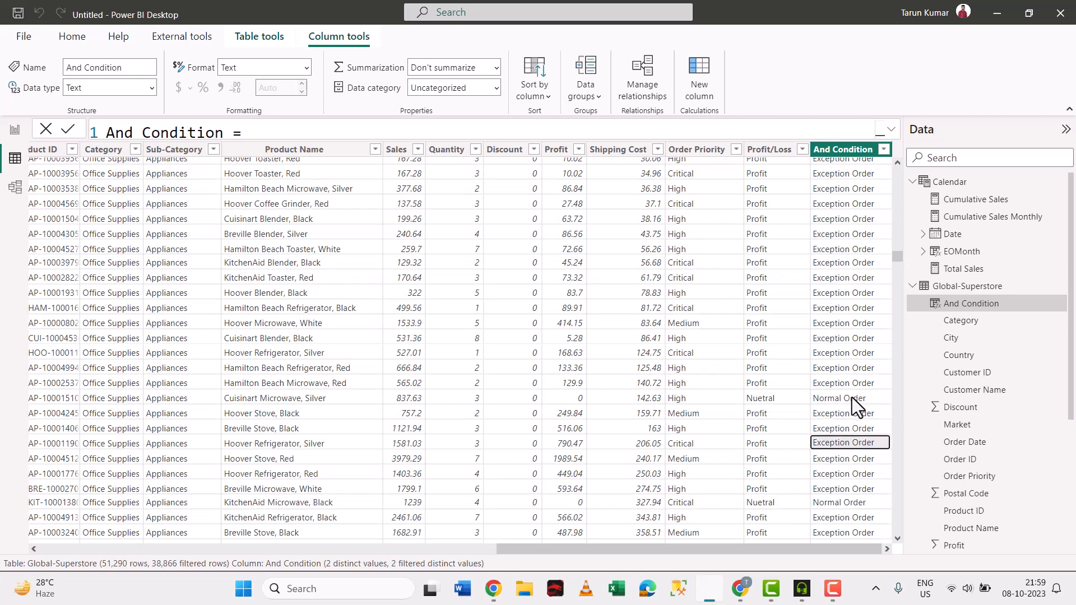
click(852, 398)
key(Left)
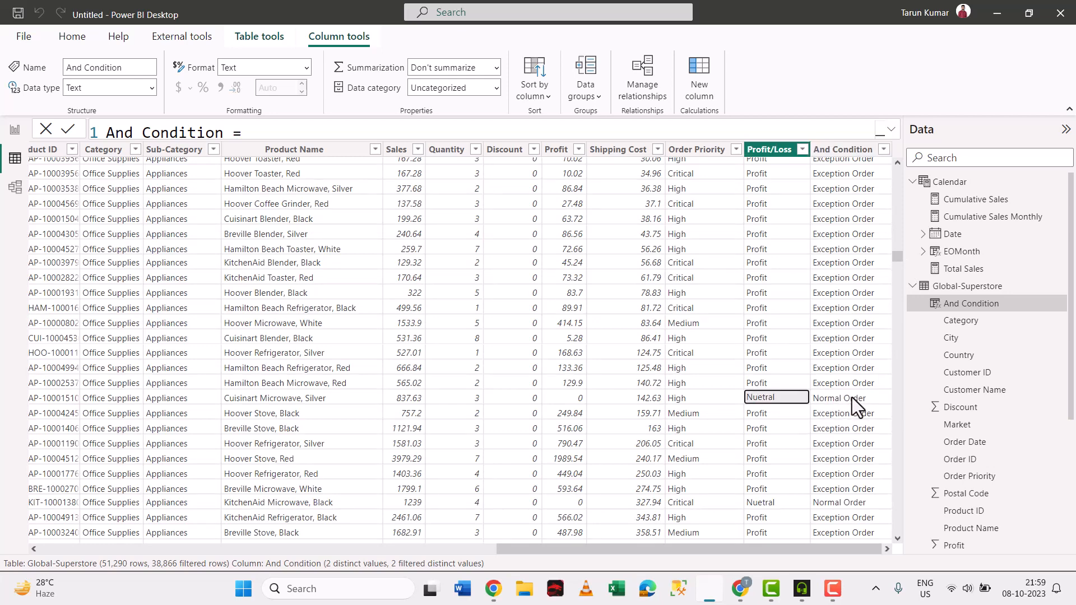
key(Left)
key(Left)
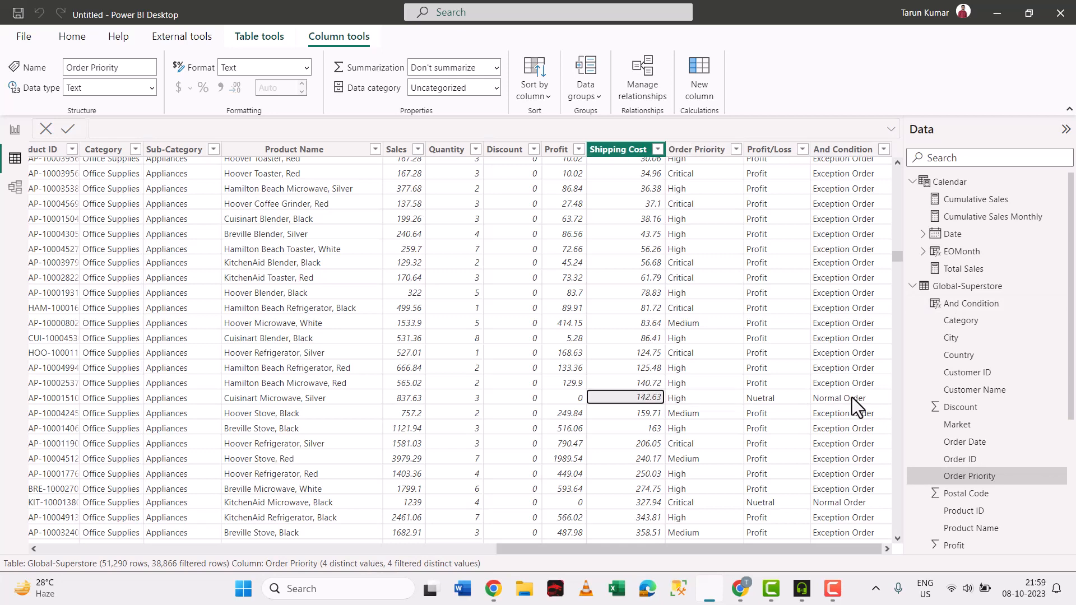
key(Left)
key(Right)
key(Right)
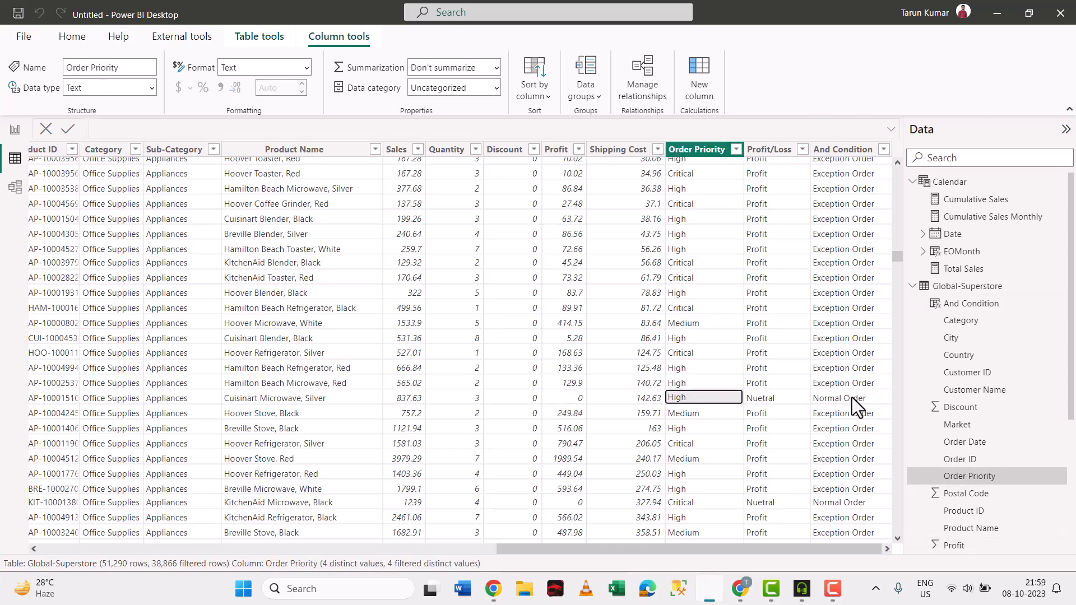
Switch to Chrome, examine the DAX logical functions list on Microsoft Learn, and return to Power BI Desktop.
key(Right)
key(Right)
key(Right)
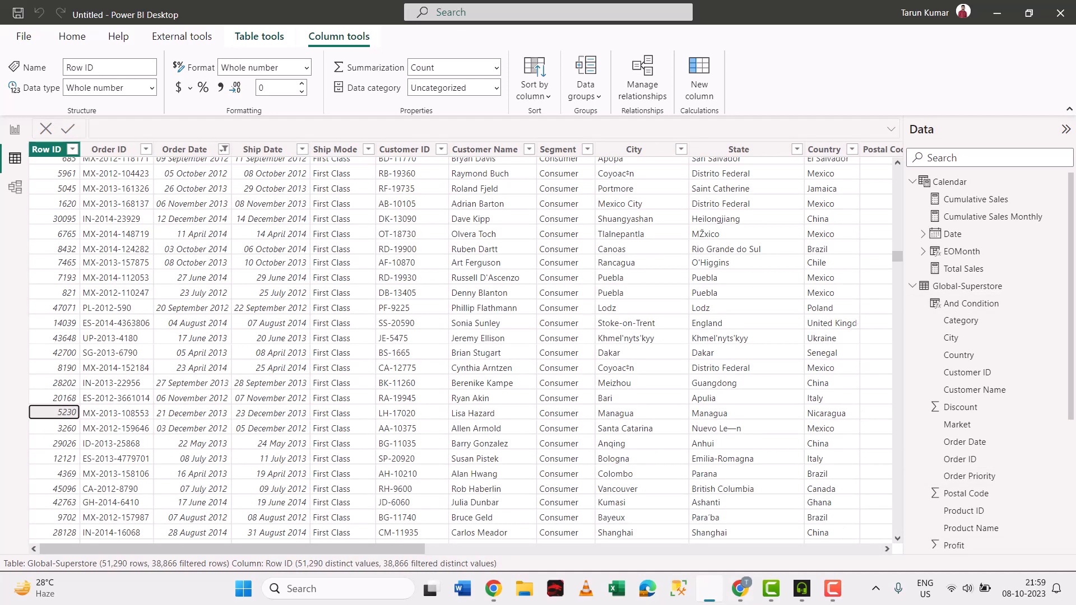
click(497, 593)
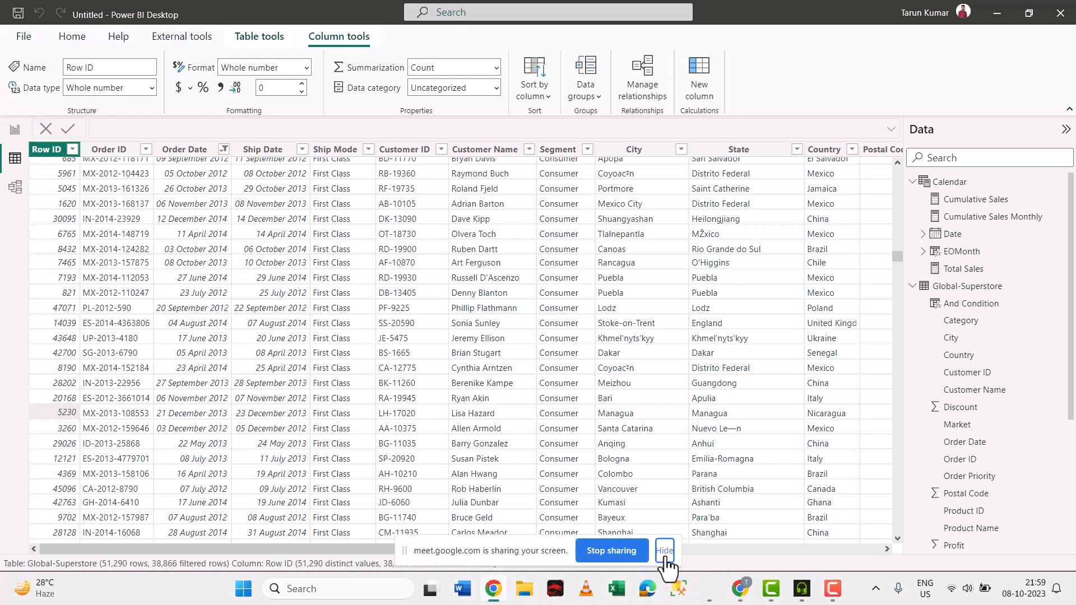
click(622, 552)
click(998, 5)
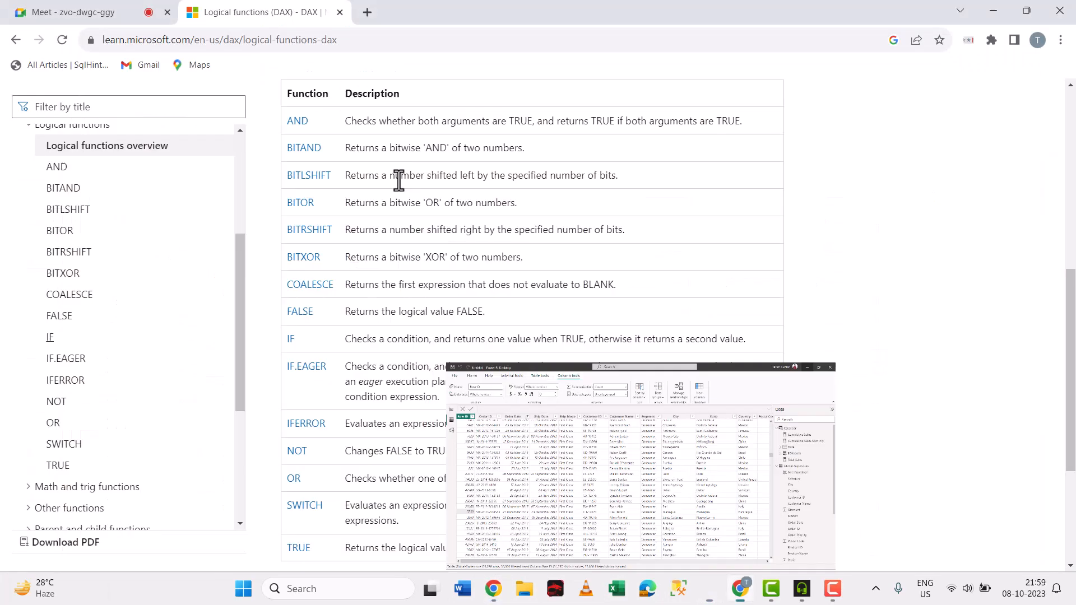
scroll(359, 310, down, 3)
scroll(359, 310, up, 3)
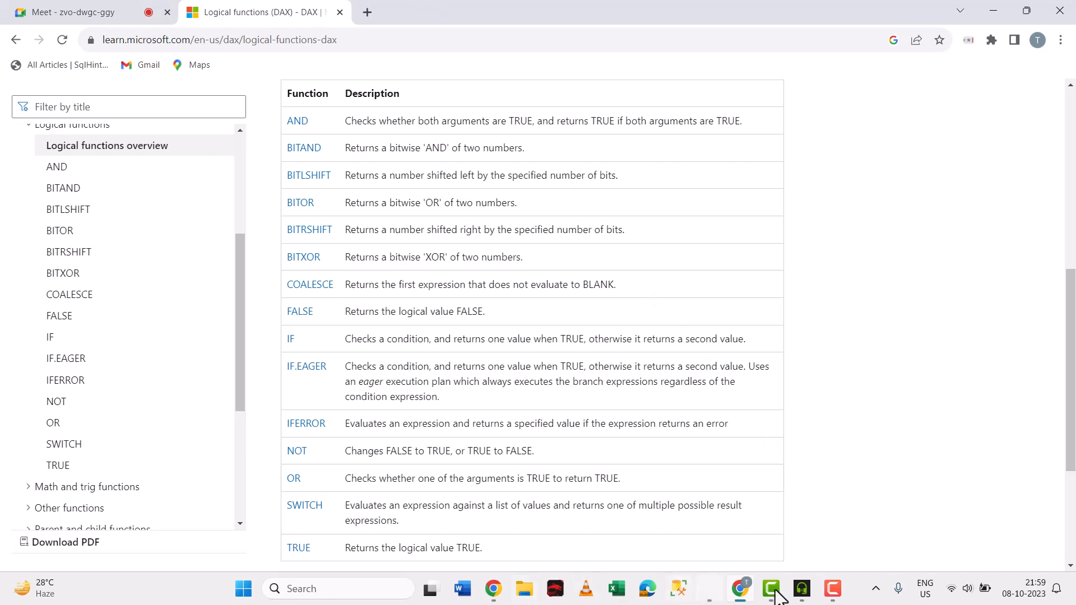
click(699, 591)
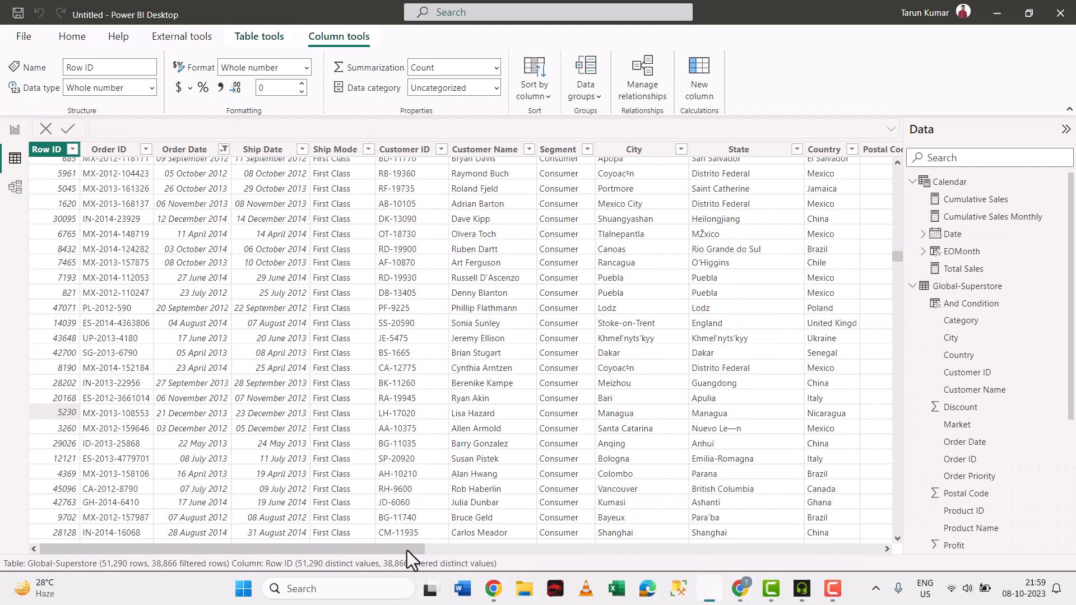
drag(407, 550, 684, 566)
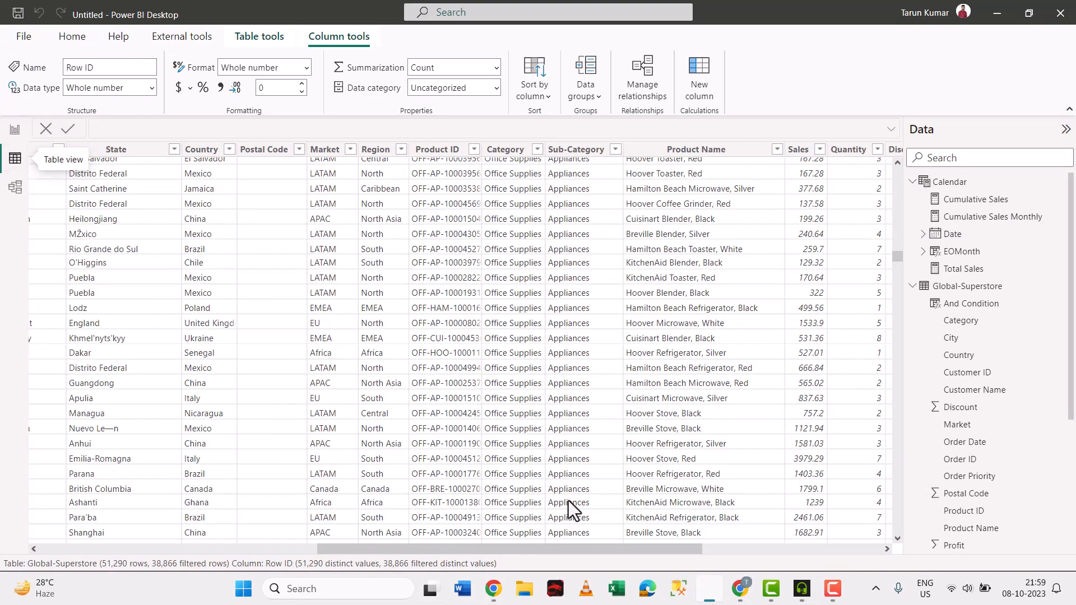
drag(656, 560, 708, 573)
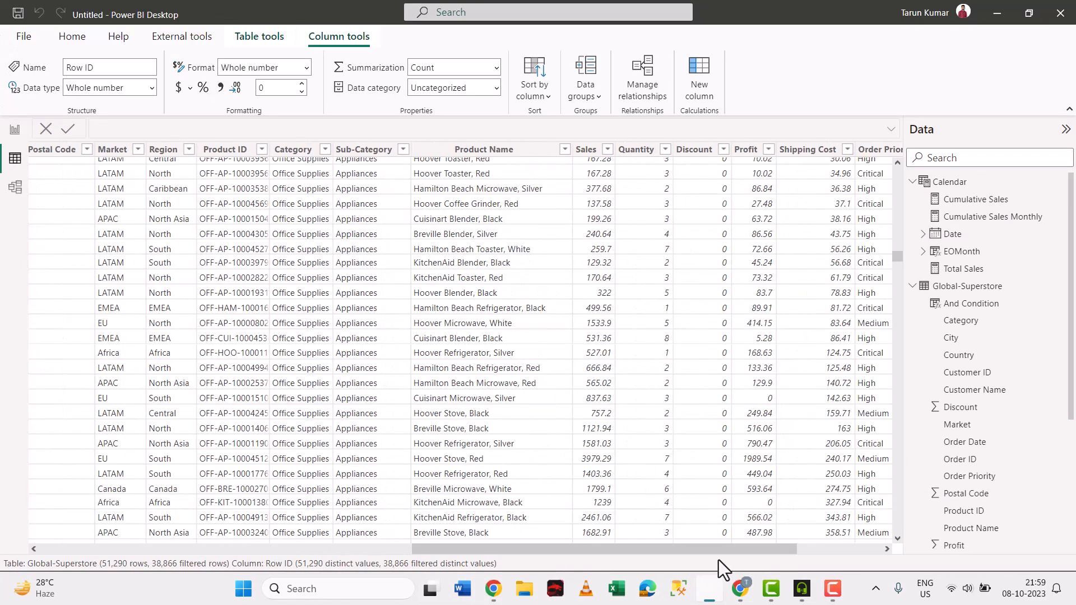
click(843, 554)
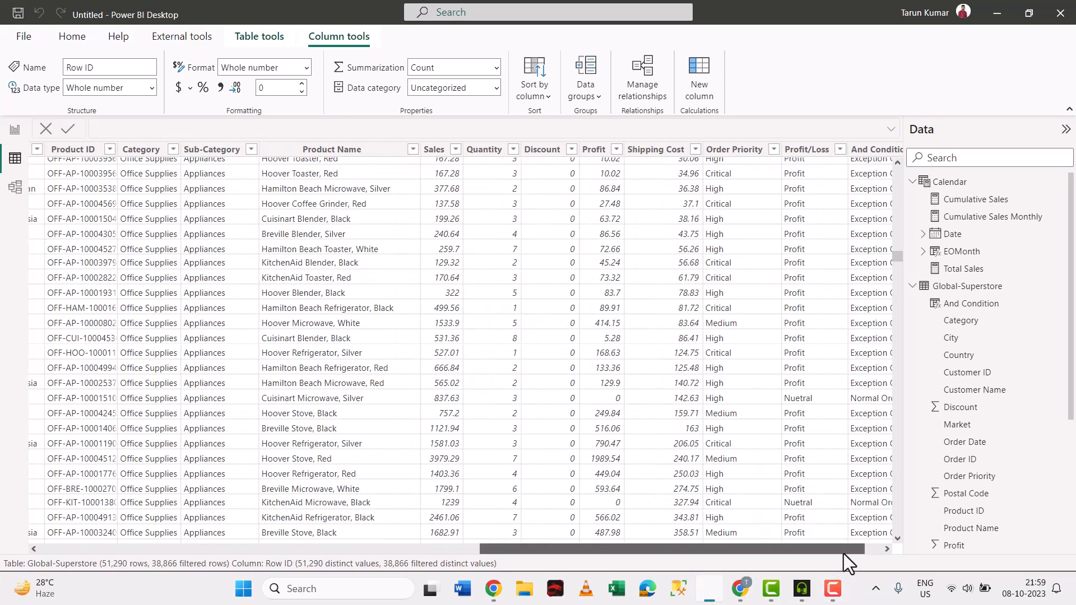
click(877, 550)
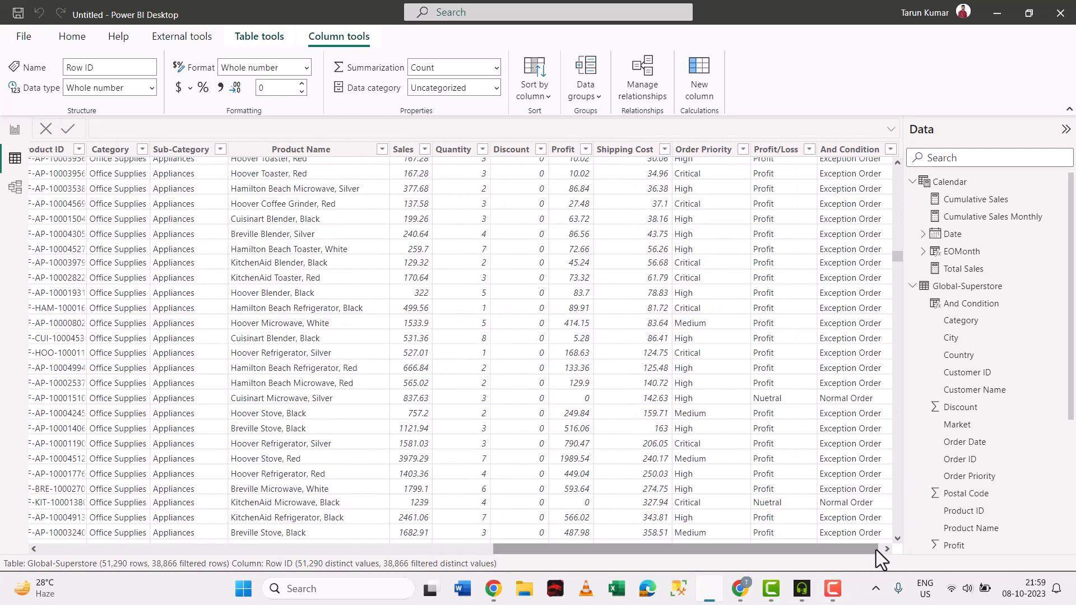
drag(860, 551, 442, 362)
click(845, 546)
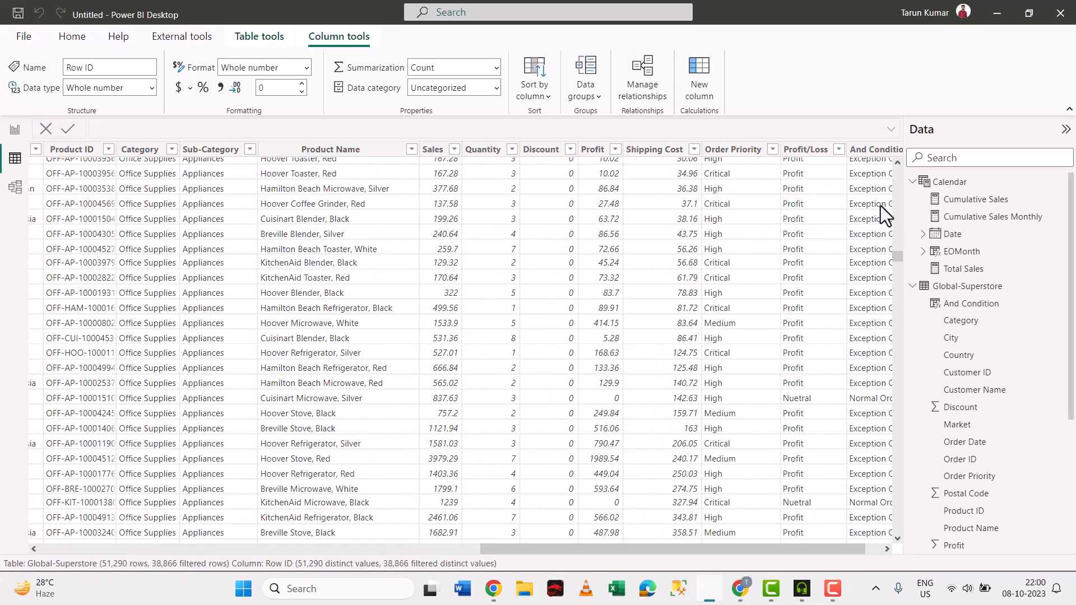
click(877, 150)
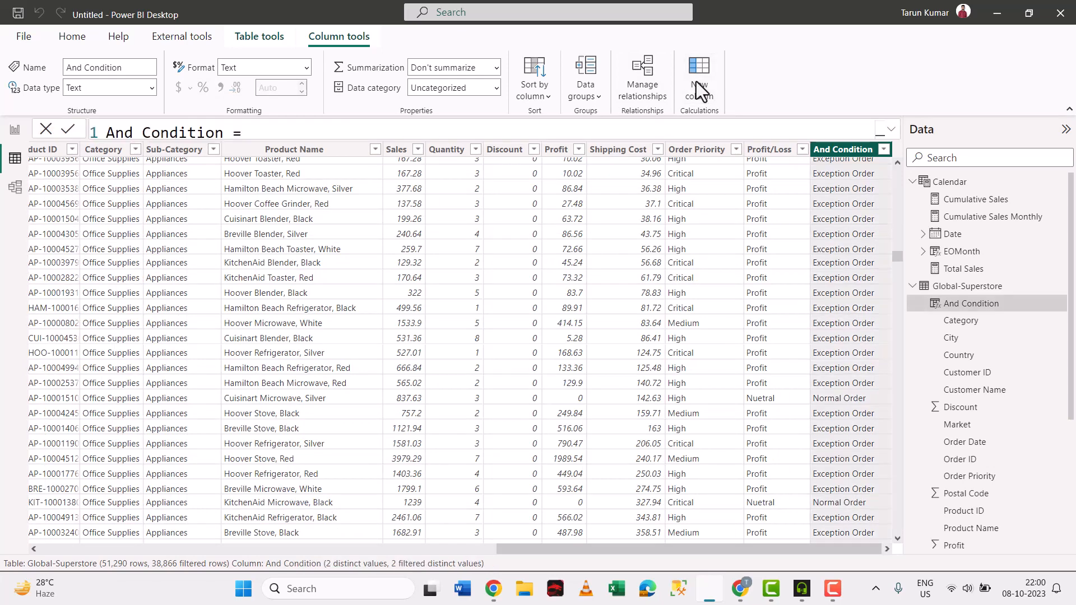
click(698, 84)
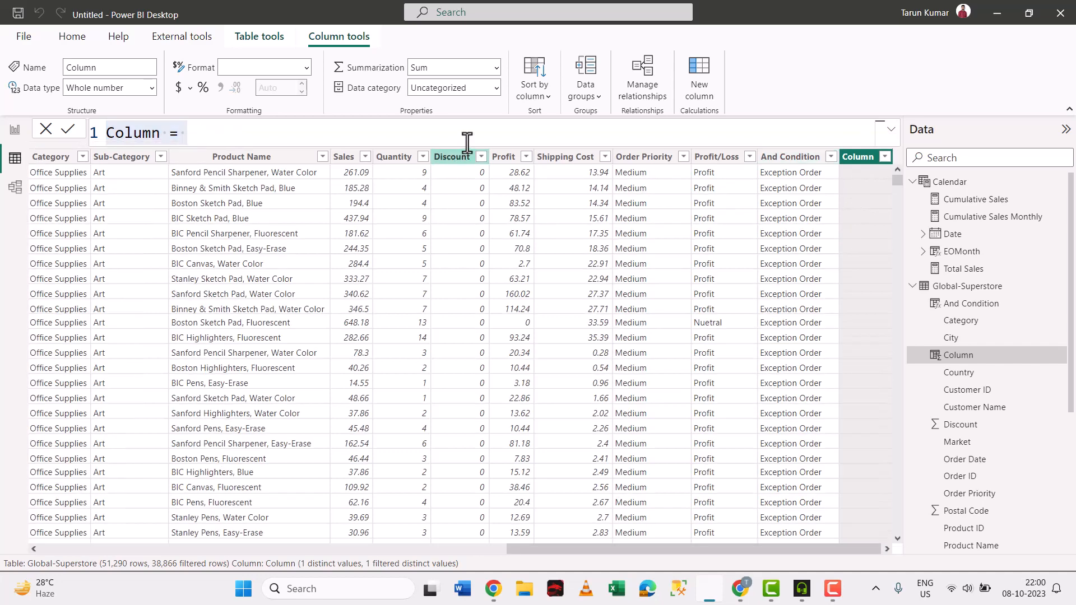
click(467, 142)
key(ctrl+a)
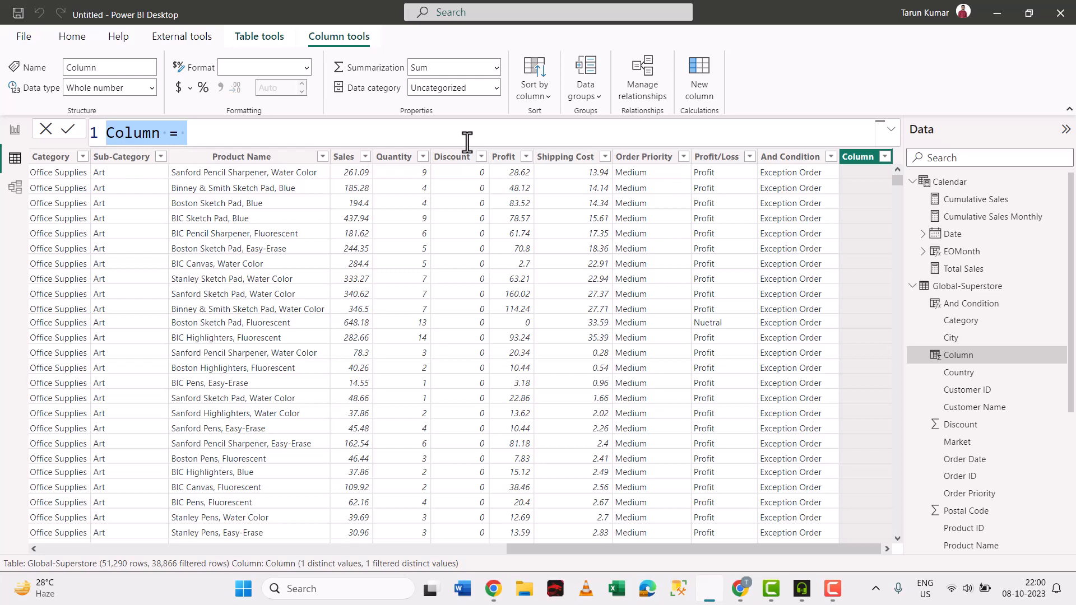
key(Delete)
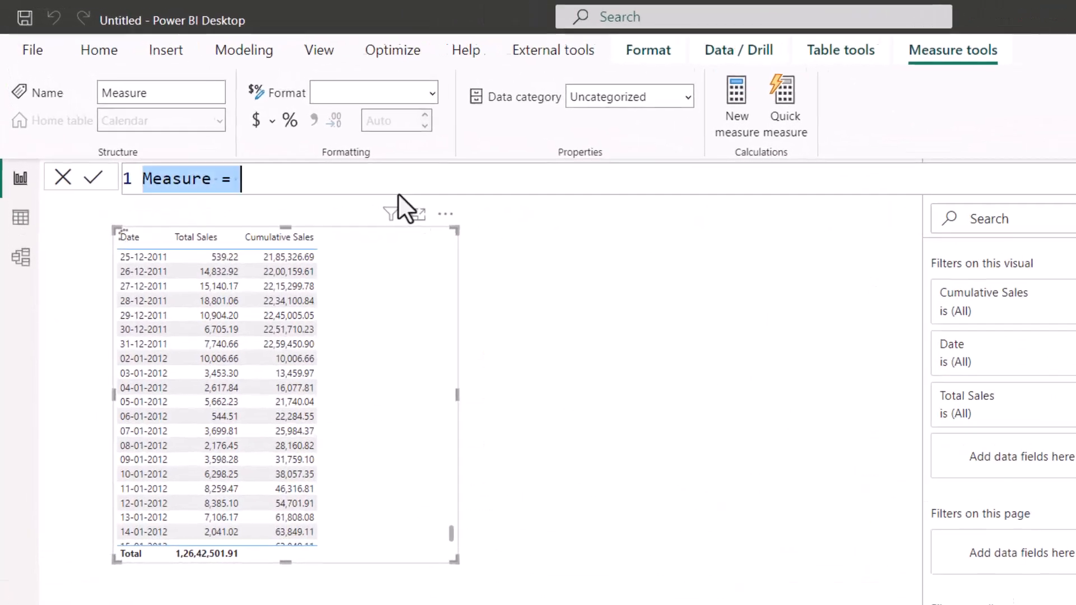
Name the new measure "Coalesce Function" in its formula and start a second line after the equals sign.
click(386, 176)
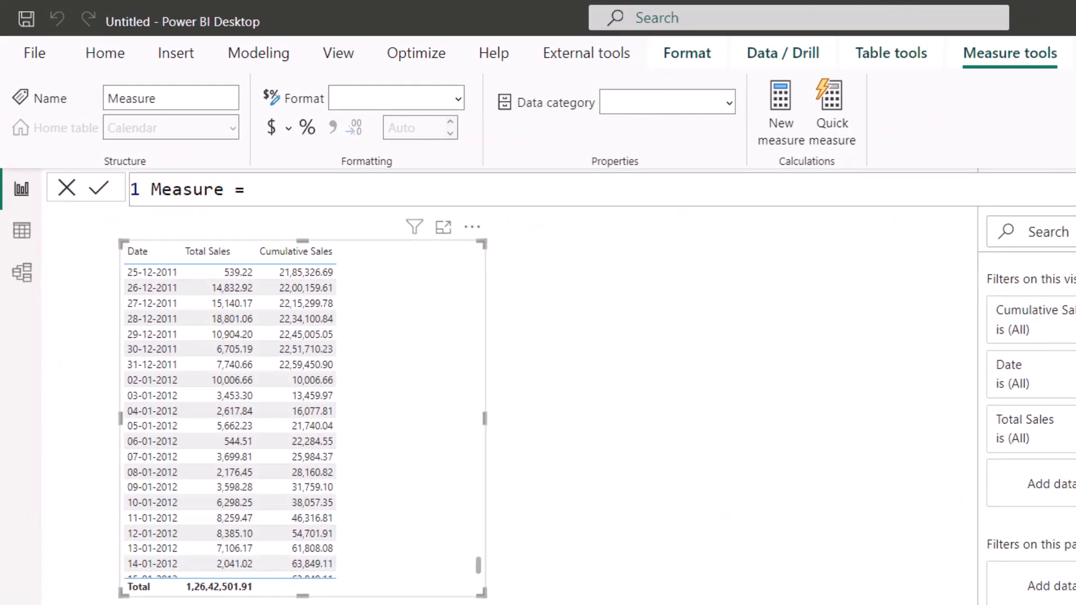
drag(286, 190, 113, 197)
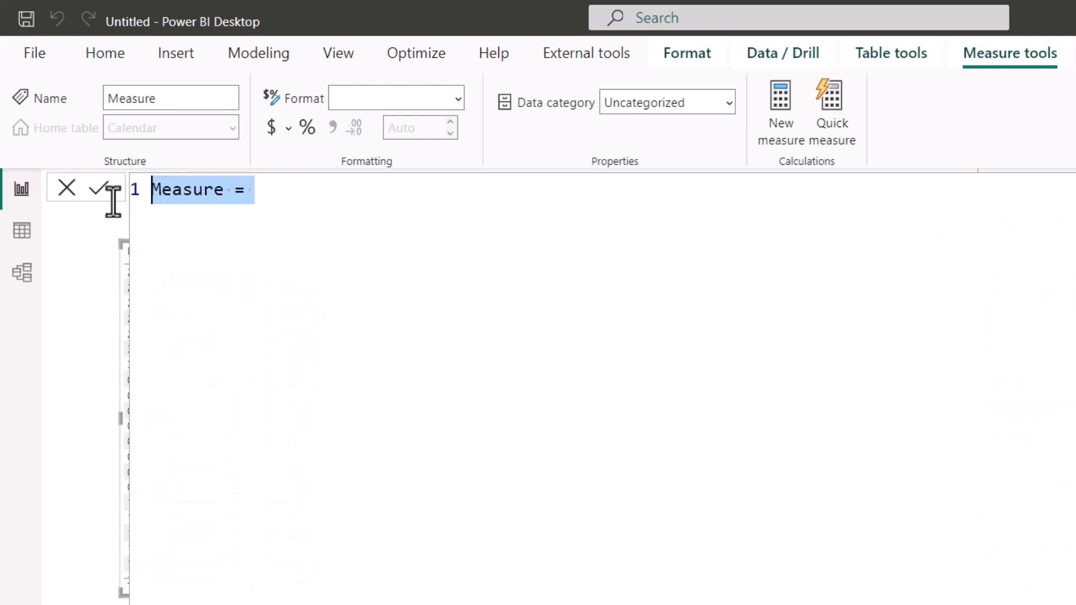
text(Col)
key(BackSpace)
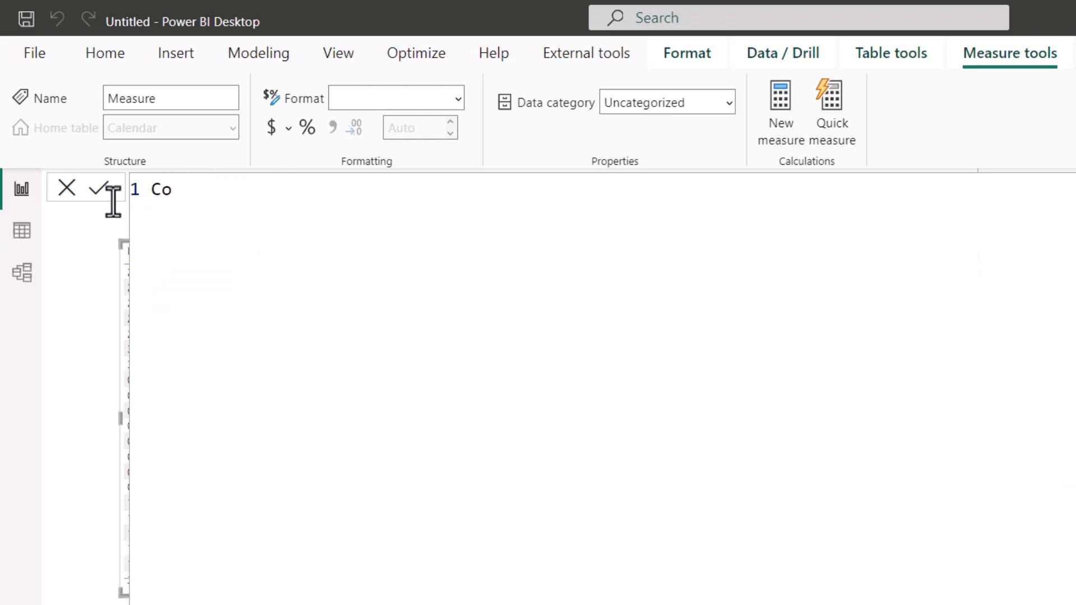
text(elesce Function)
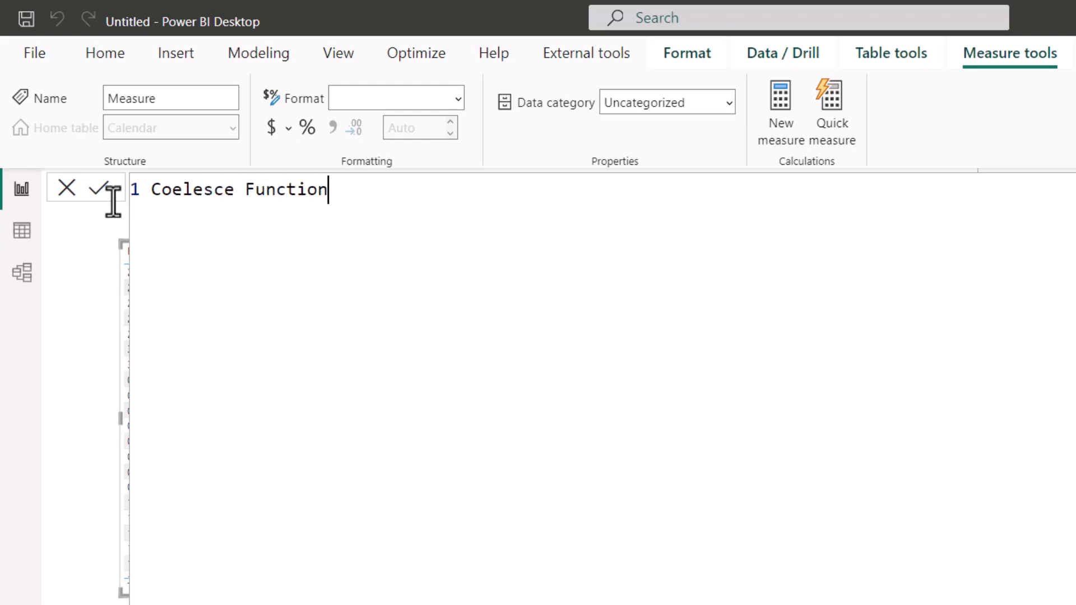
double_click(185, 192)
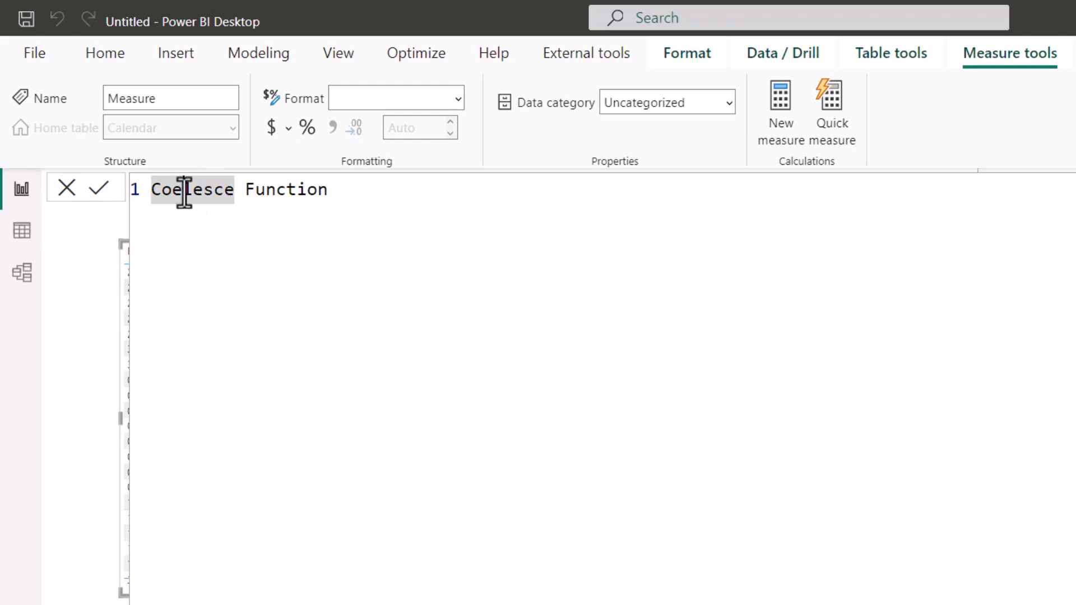
click(183, 193)
key(BackSpace)
text(a)
key(End)
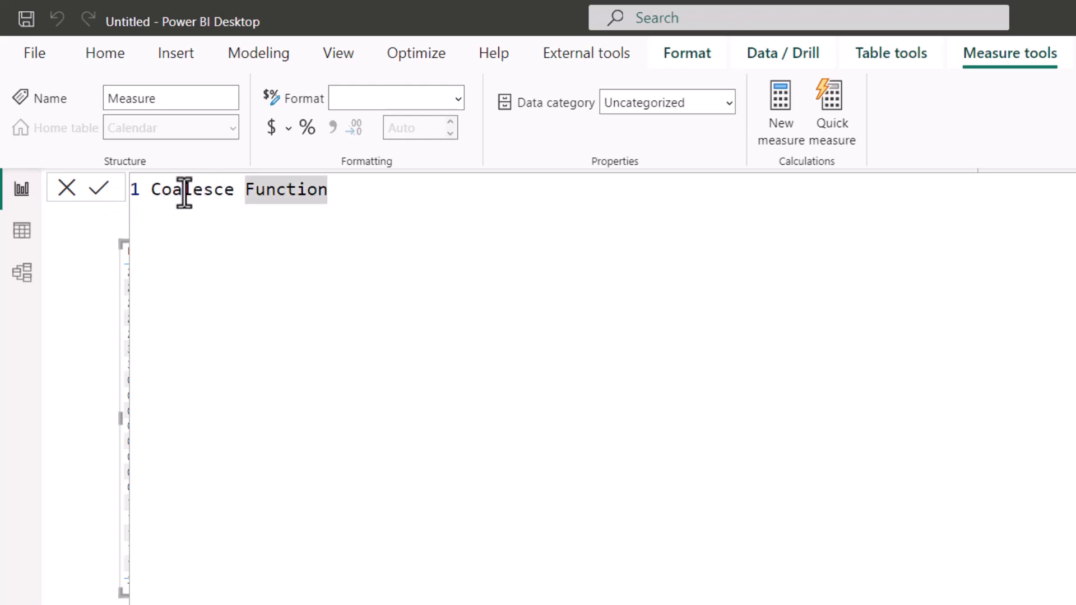
text(=)
key(shift+Return)
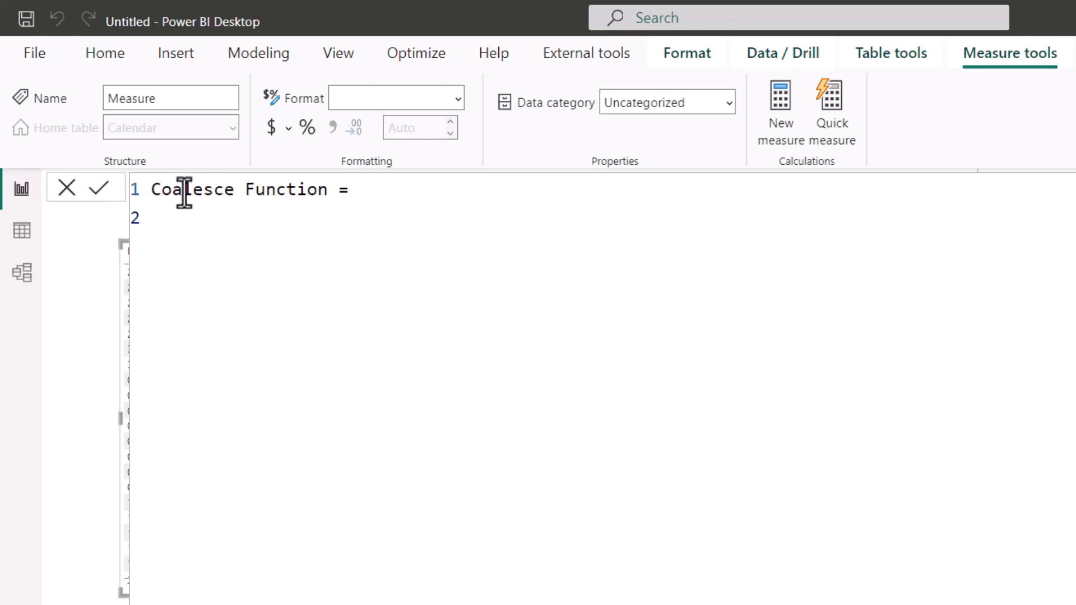
Define variable A with the value 10 in the measure formula and add a RETURN line below it.
scroll(214, 259, up, 3)
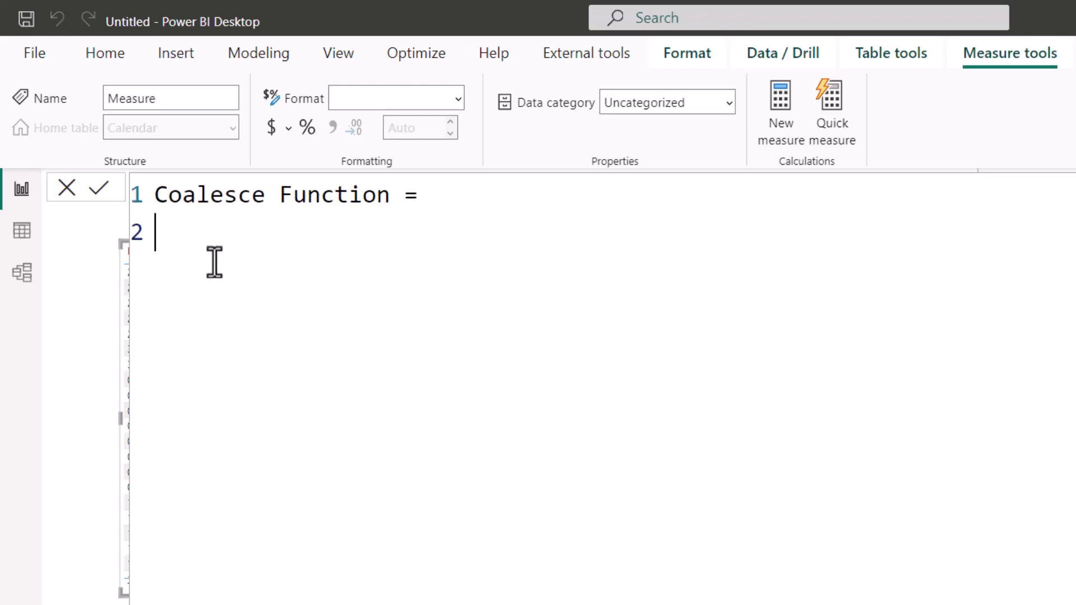
text(VAR)
text(A = 10)
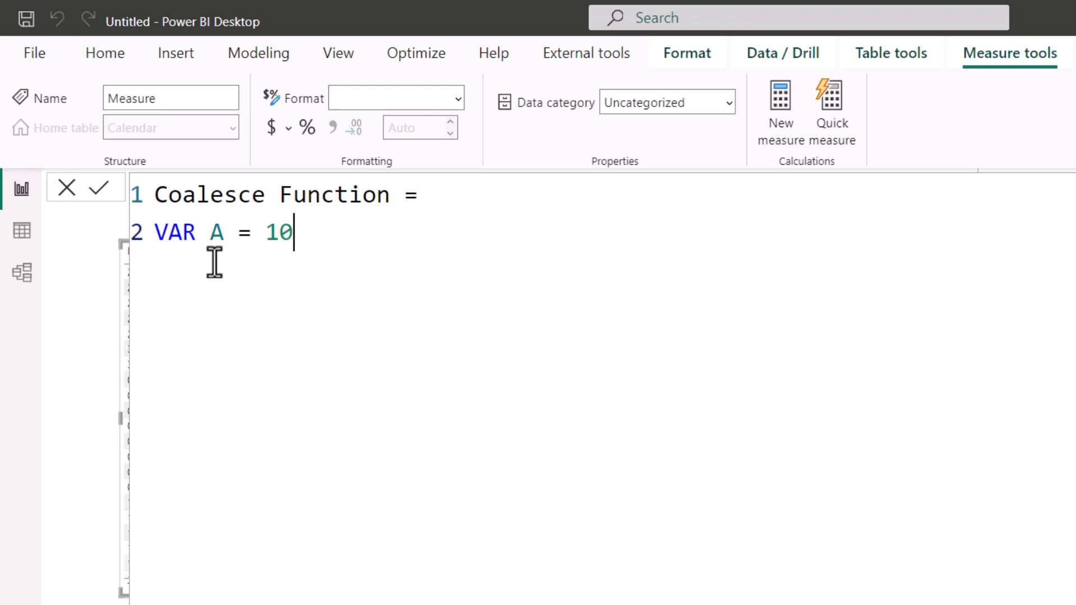
key(Return)
text(RE)
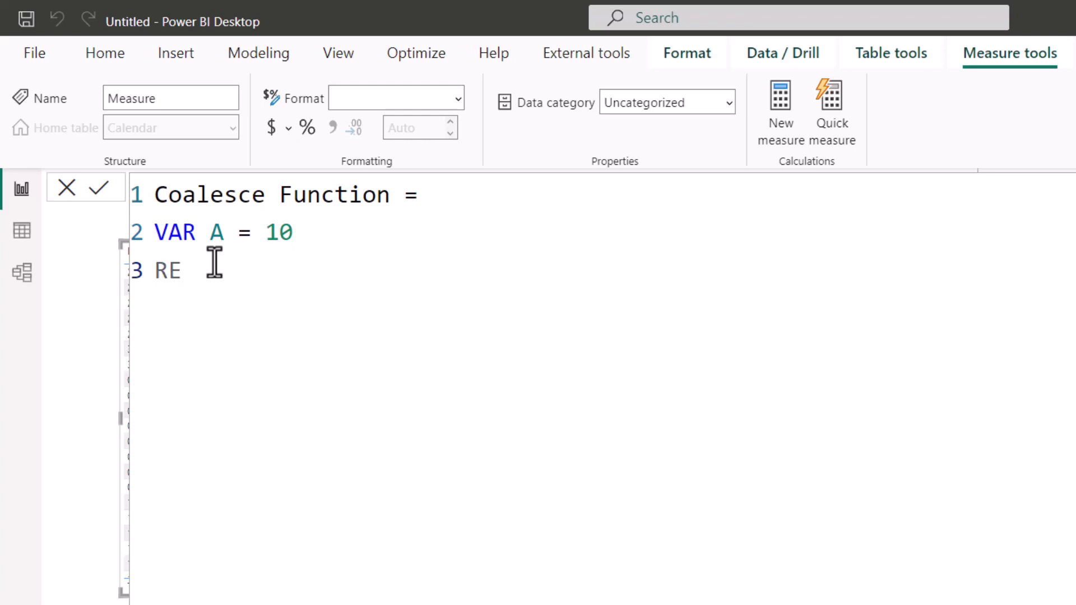
text(TURN)
key(Return)
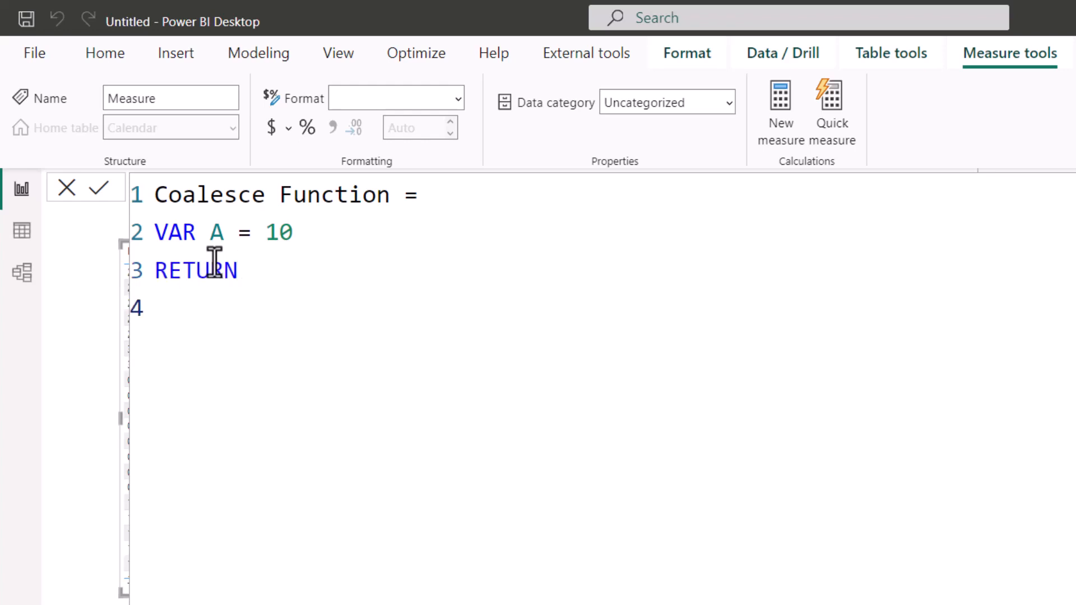
Make the measure return A below RETURN, commit the formula, and collapse the formula editor.
click(305, 234)
drag(292, 232, 156, 220)
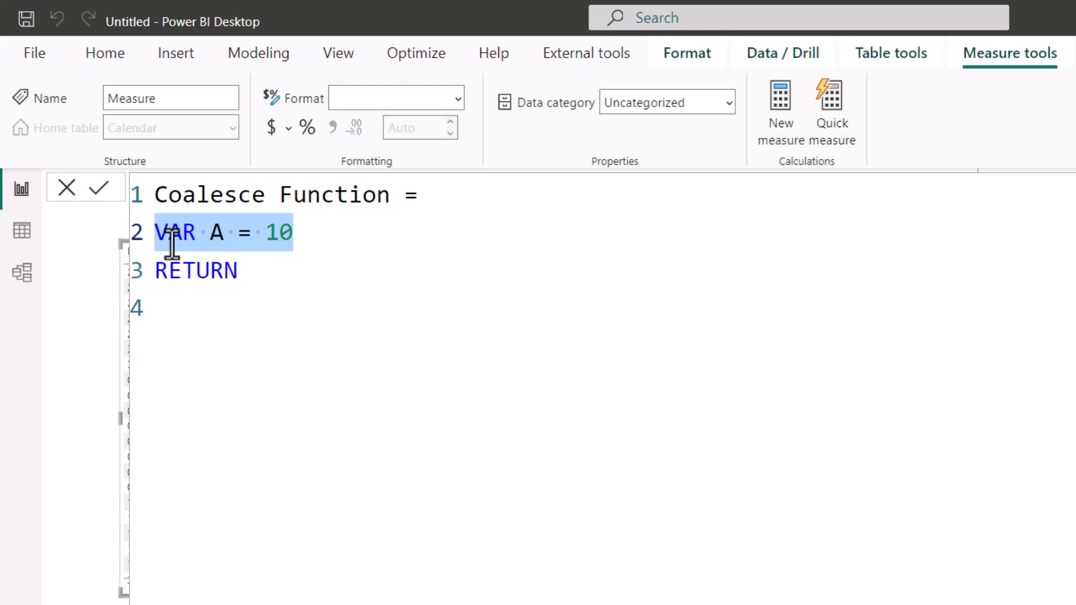
click(236, 270)
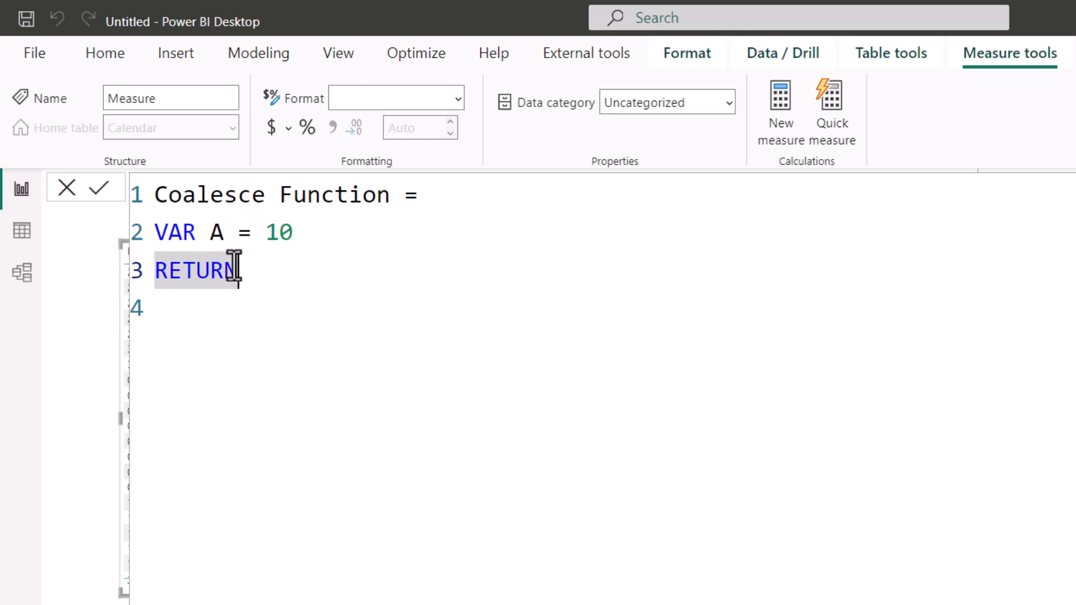
key(Return)
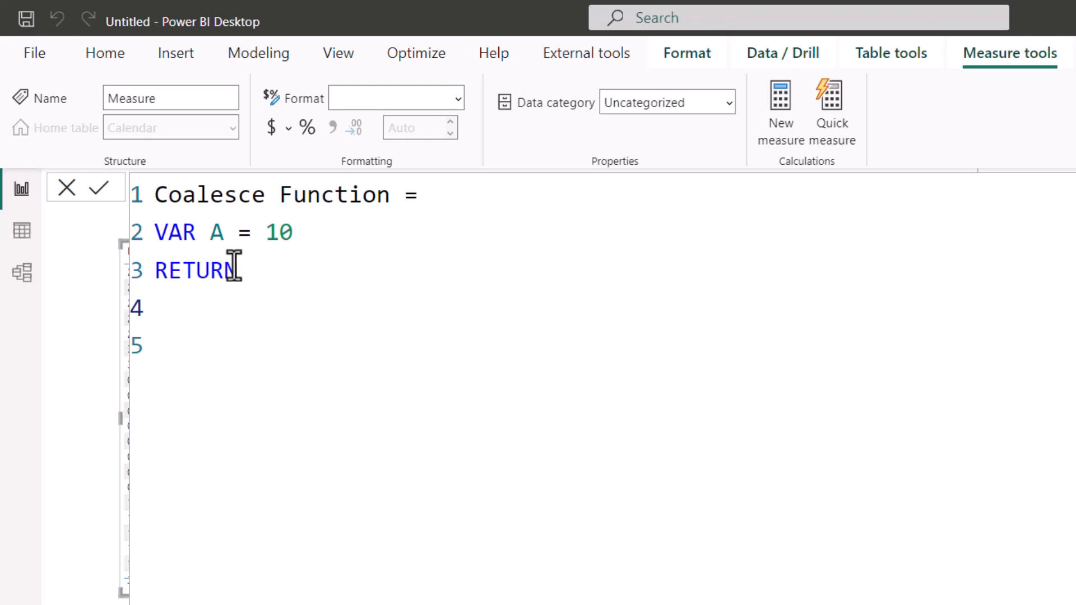
text(A)
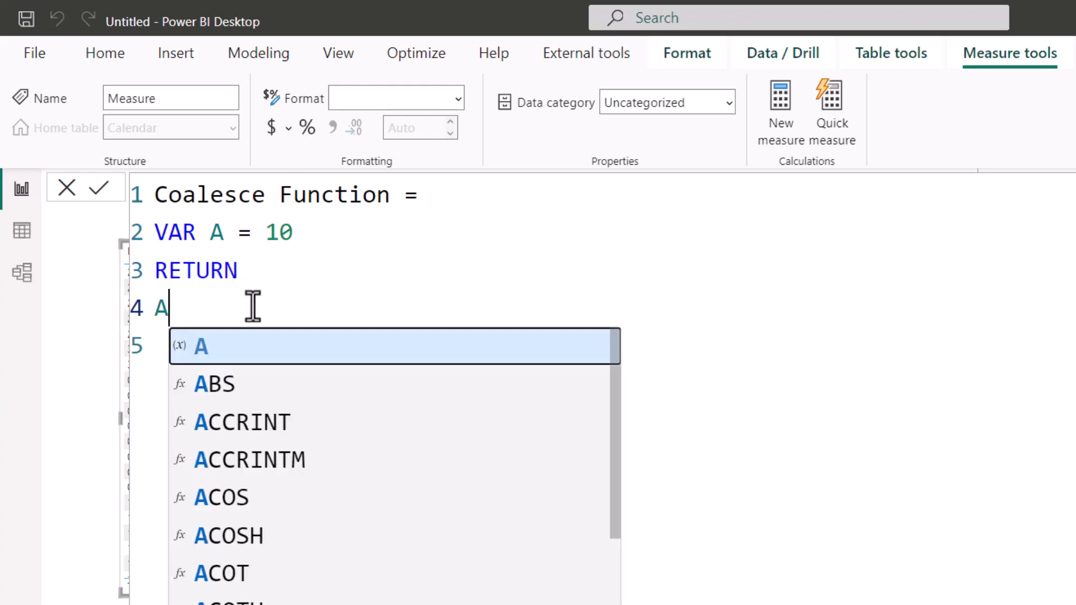
click(292, 233)
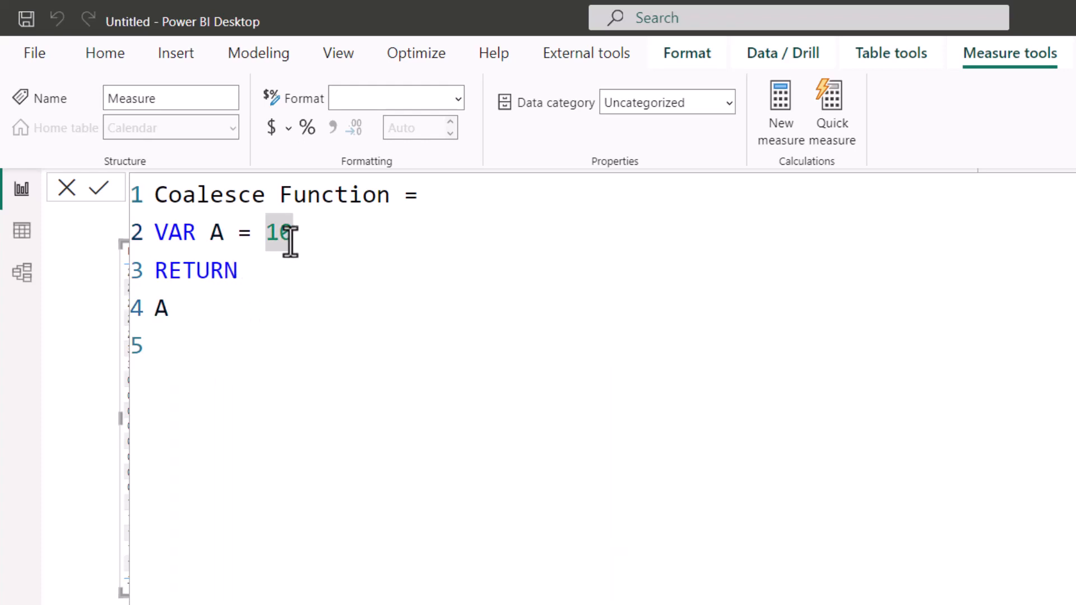
key(Return)
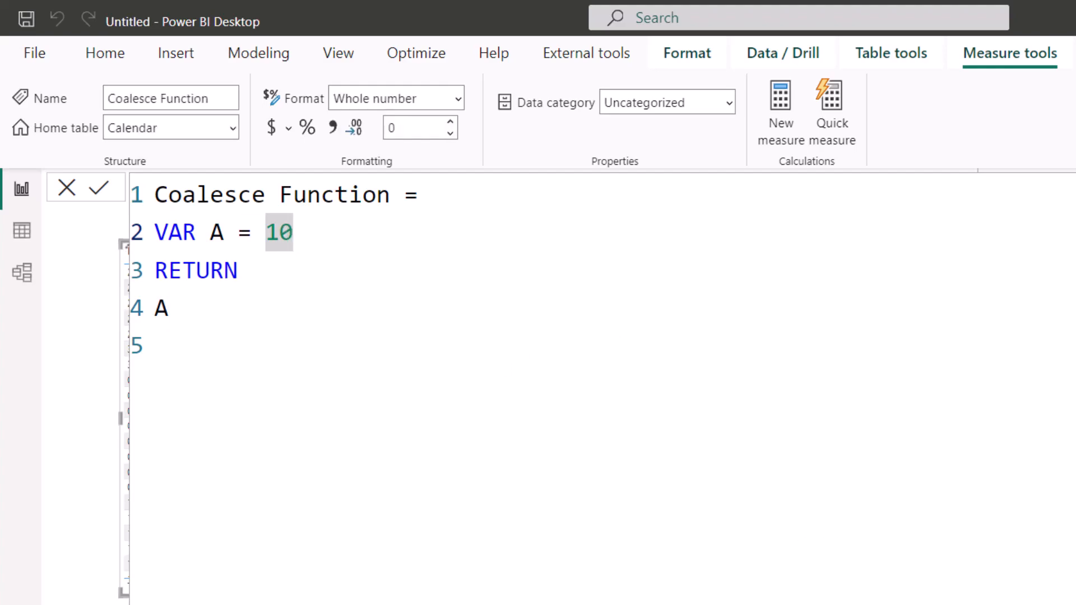
click(834, 134)
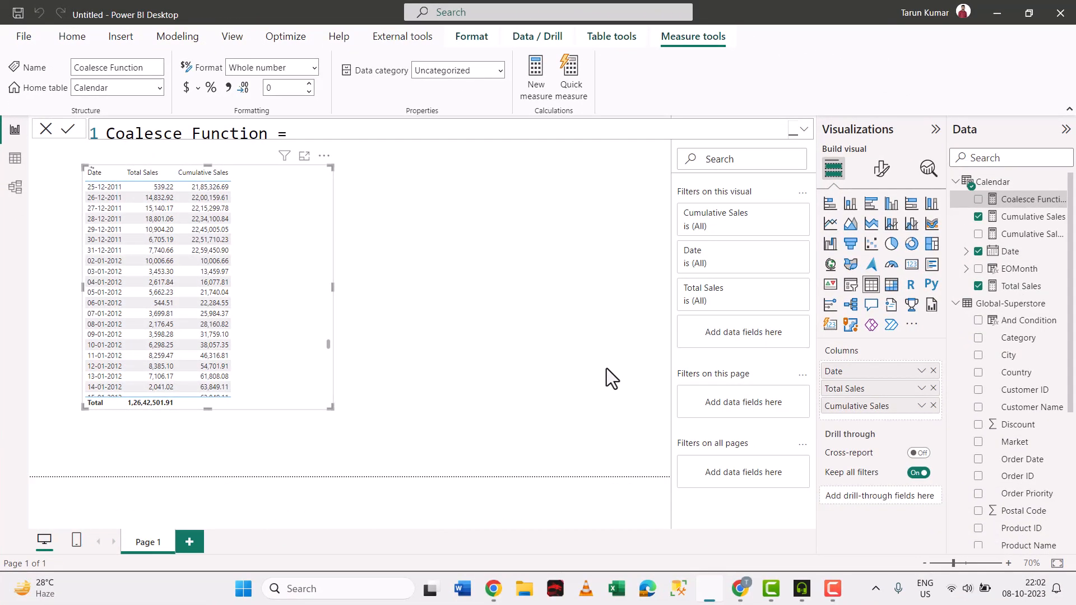
Add a card visual beside the sales table, shorten it, and display the Coalesce Function measure in it.
click(912, 265)
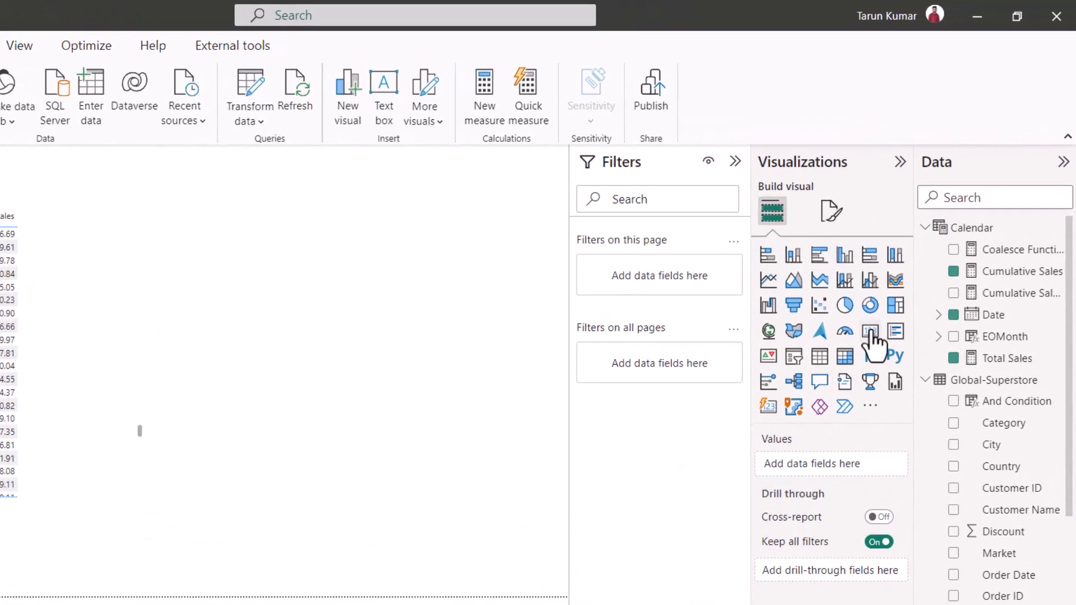
drag(457, 516, 453, 357)
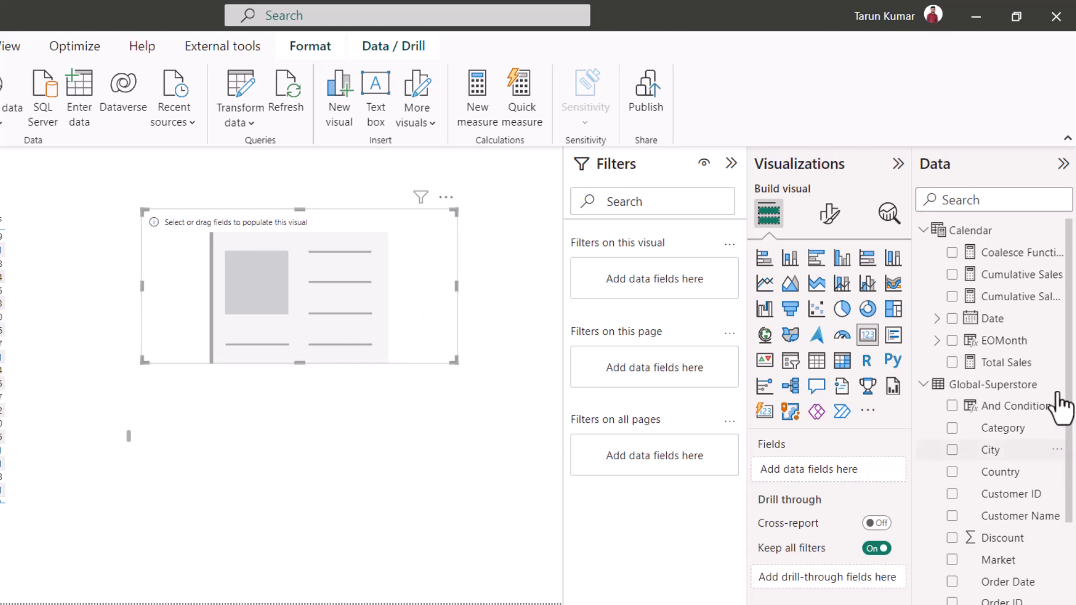
click(953, 252)
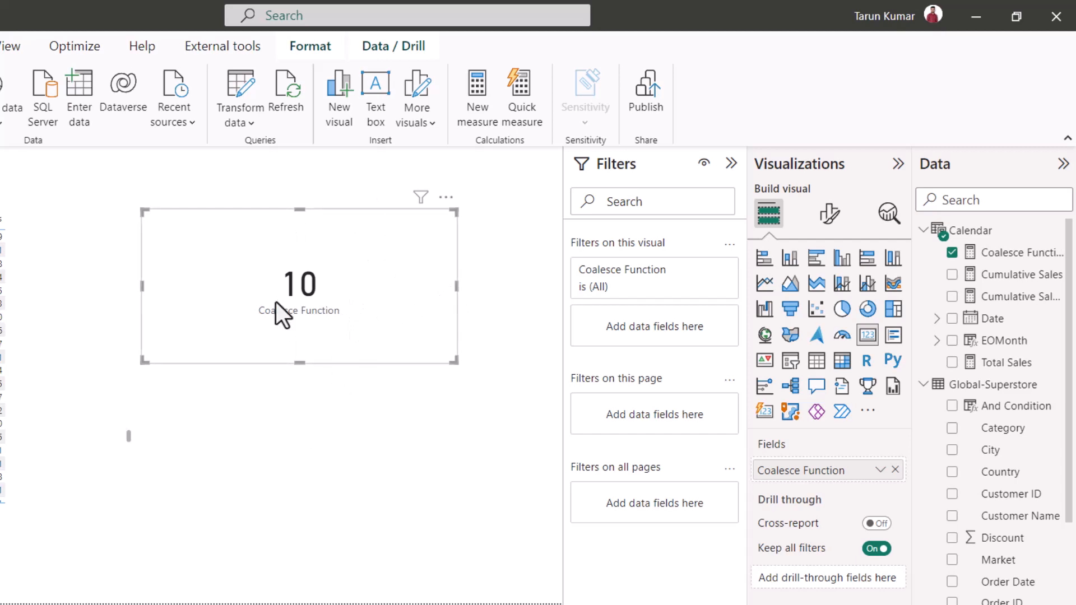
Set variable A to 20 in the Coalesce Function measure, commit the formula, and collapse the formula editor.
click(1003, 252)
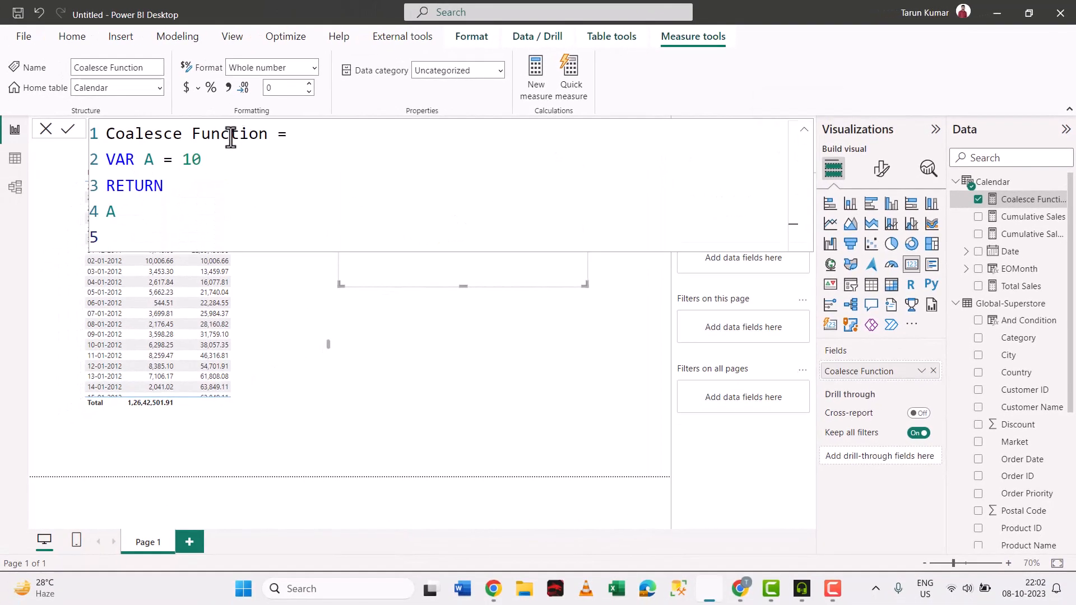
click(212, 165)
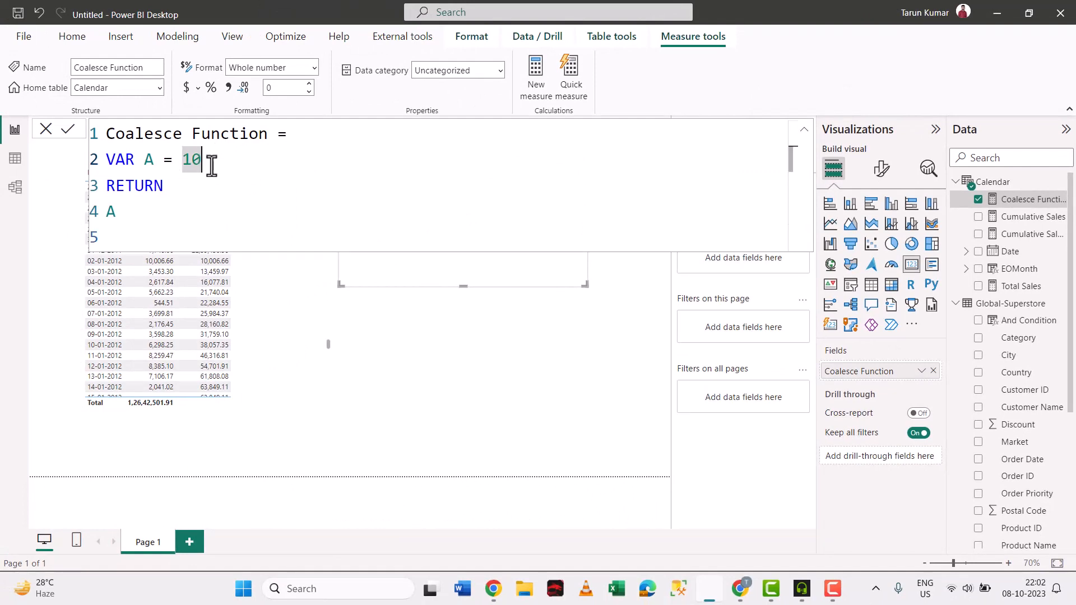
key(BackSpace)
text(20)
key(BackSpace)
key(BackSpace)
key(BackSpace)
text(20)
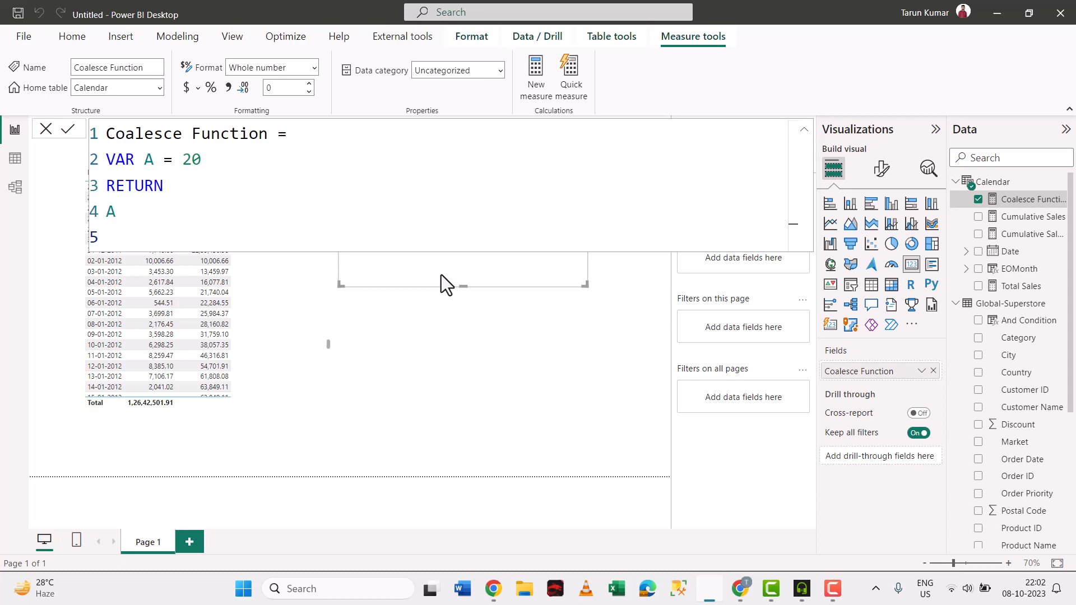
click(804, 133)
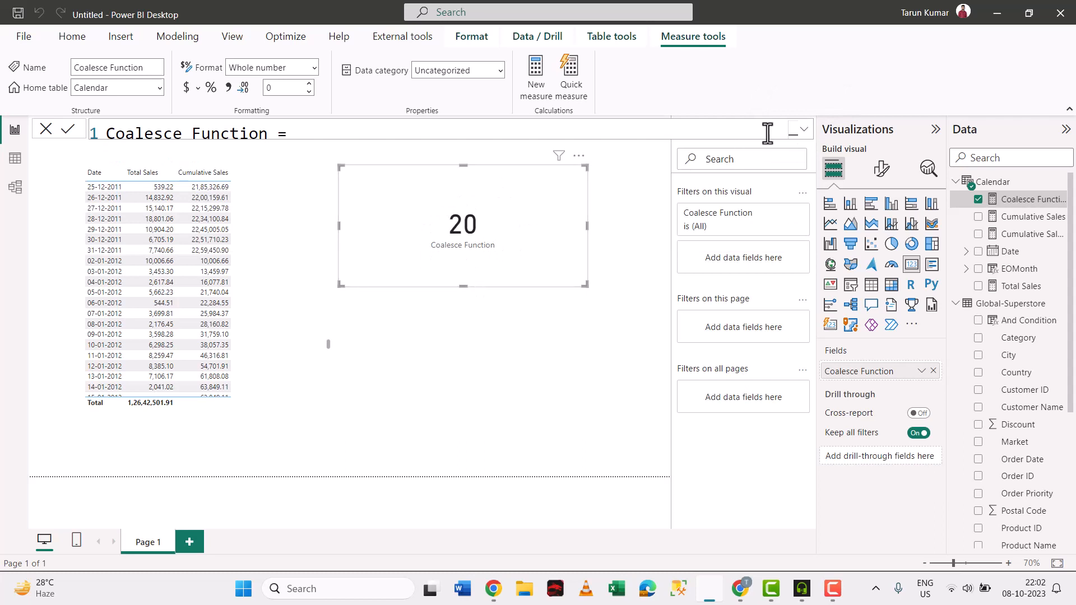
Expand the measure formula and define variable B with the value 10 on a new line below variable A.
click(805, 133)
click(217, 182)
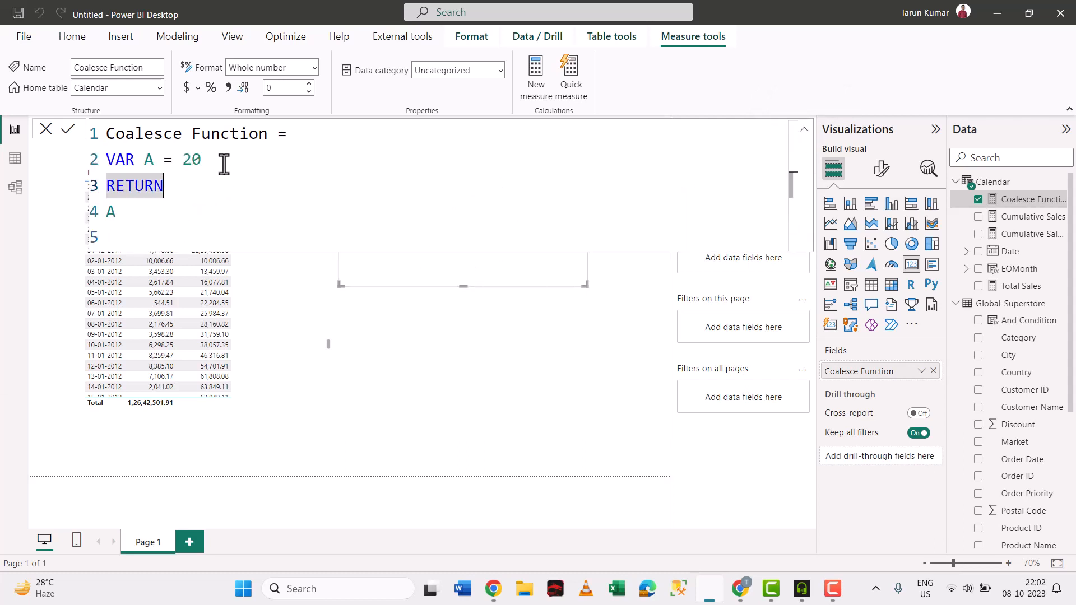
click(224, 163)
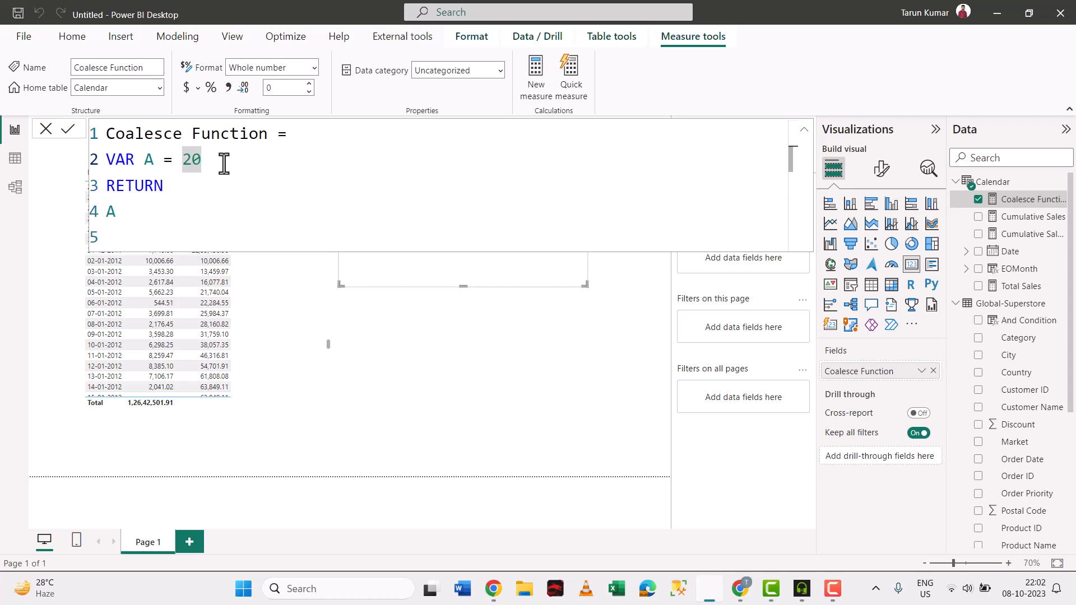
key(shift+Return)
text(VAR)
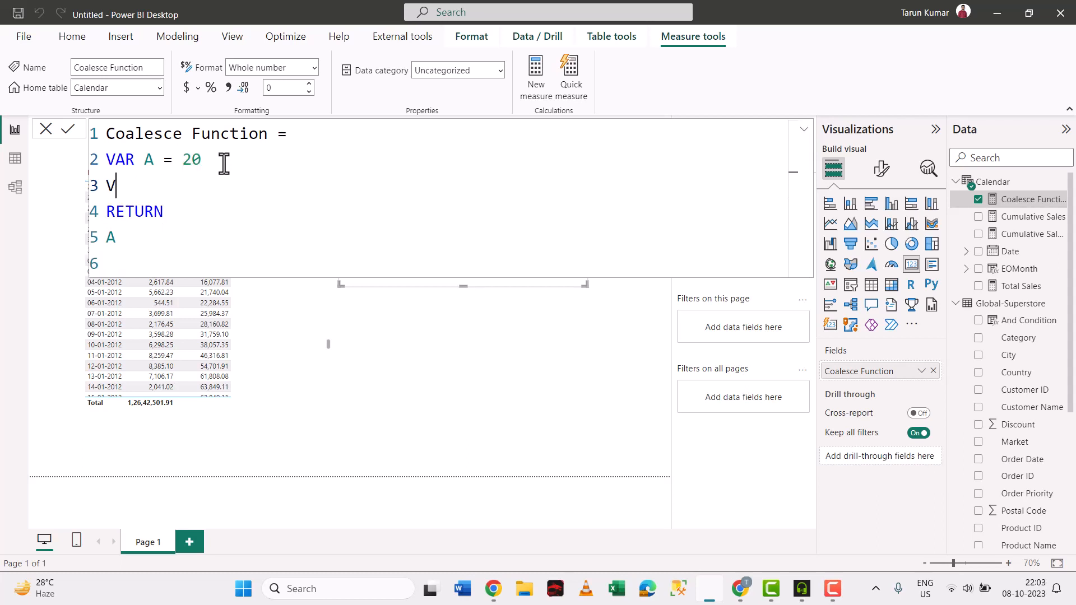
key(BackSpace)
key(BackSpace)
text(AR B = 10)
Make the measure return A+B below RETURN, commit the formula, and check the result in the card.
key(Down)
key(shift+End)
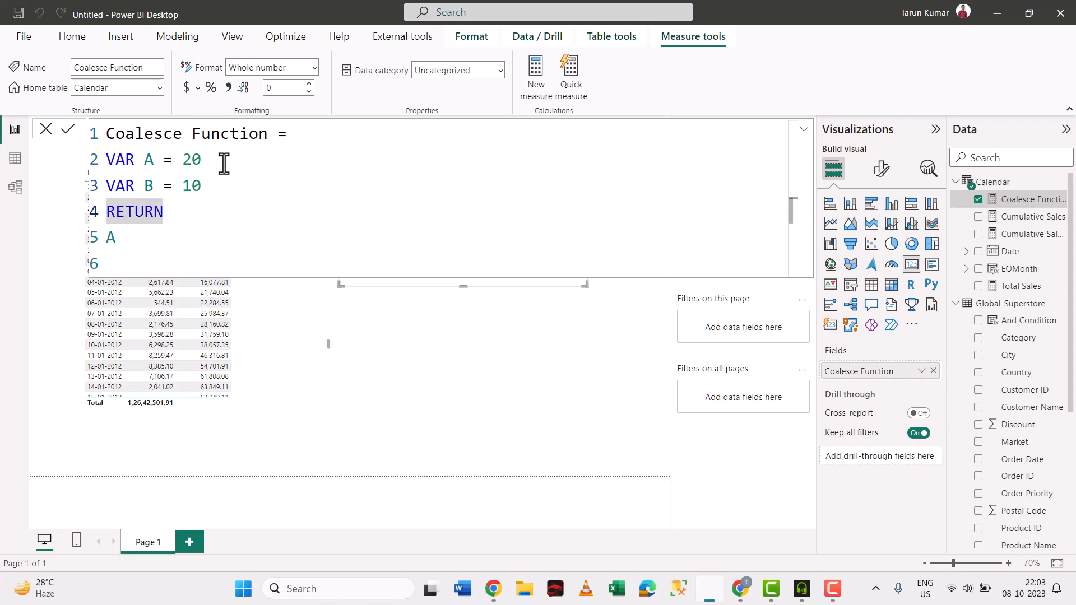
key(Down)
text(+)
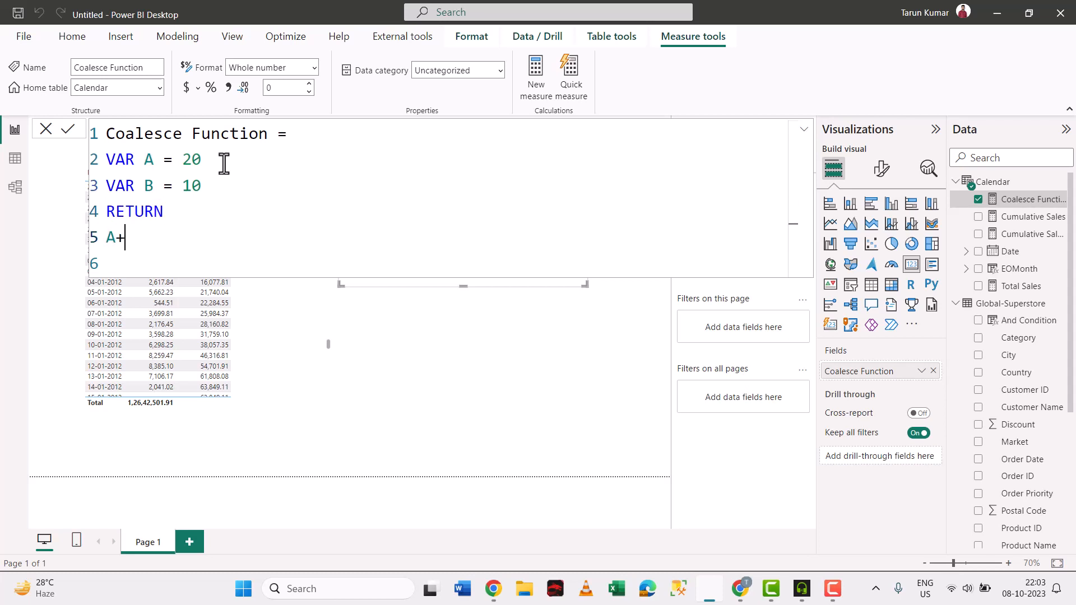
text(B)
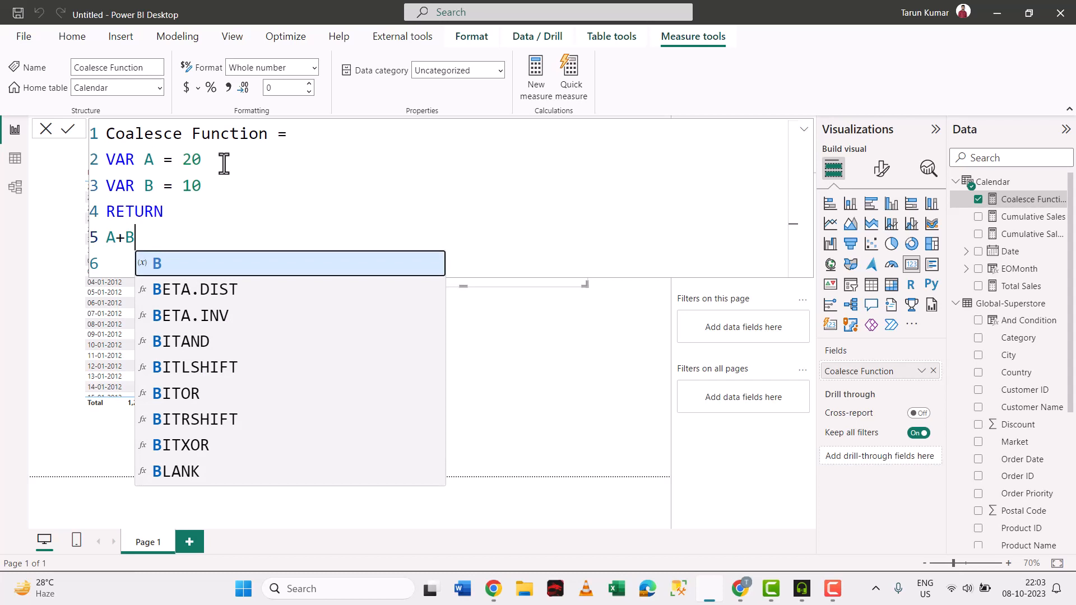
key(Escape)
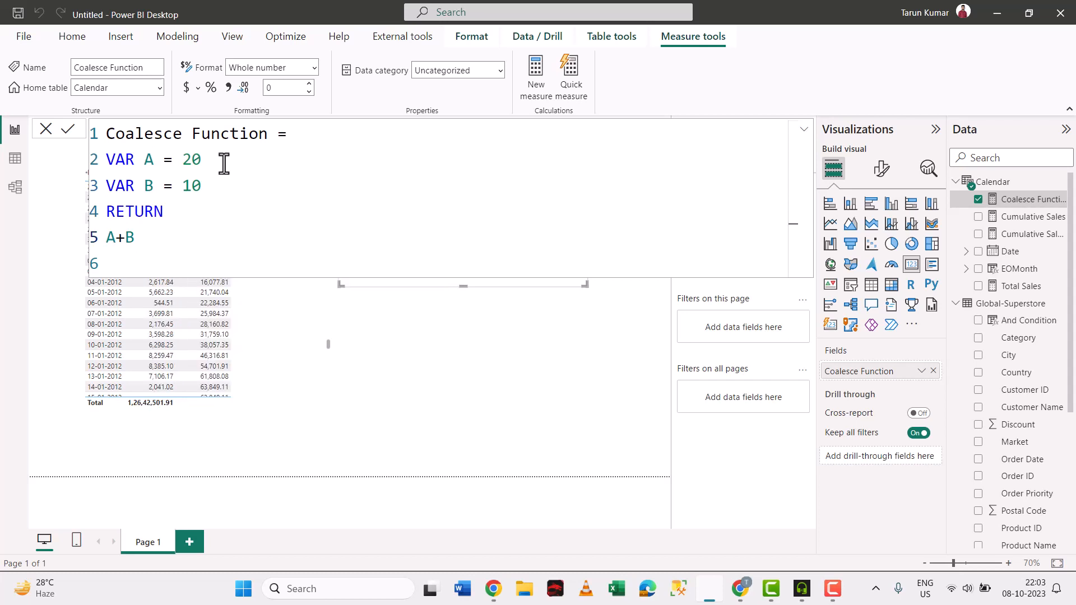
key(Return)
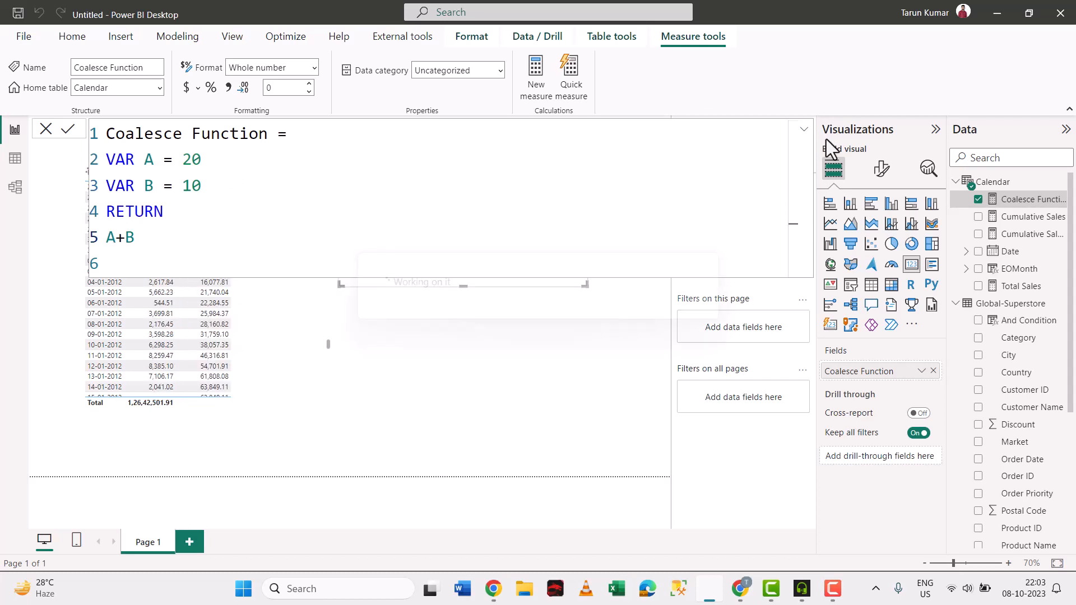
click(806, 129)
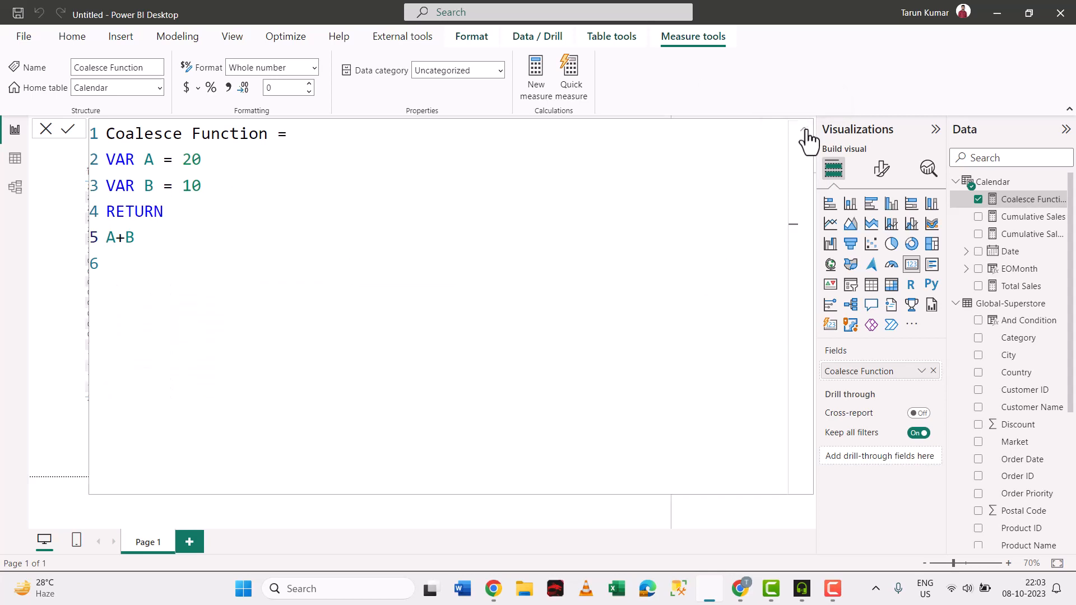
click(807, 134)
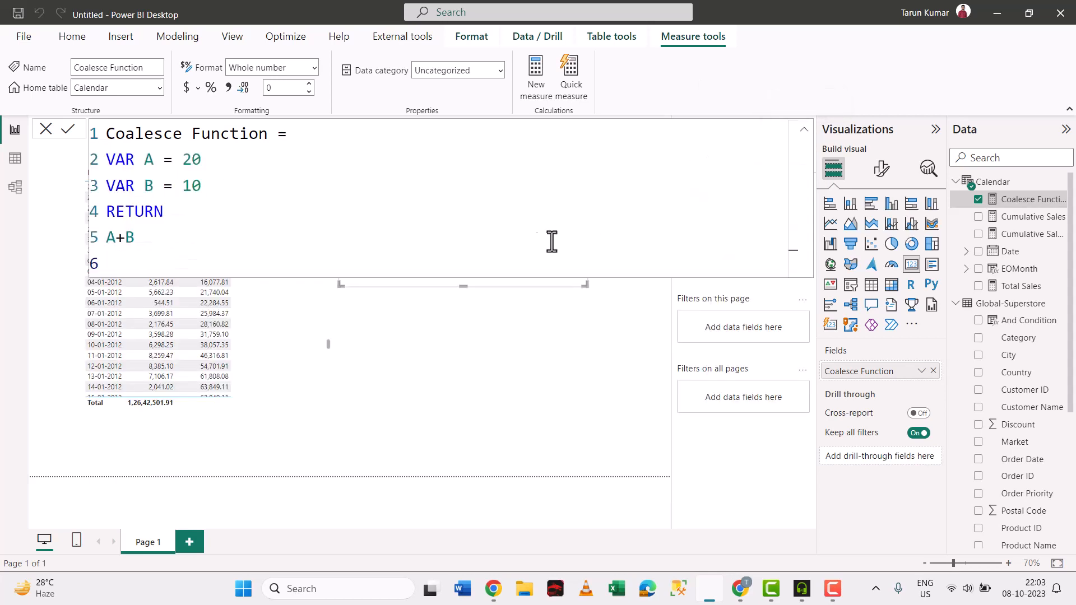
Change the returned expression to A*B, commit the formula, and collapse the editor to check the card.
click(805, 130)
double_click(160, 244)
key(BackSpace)
key(BackSpace)
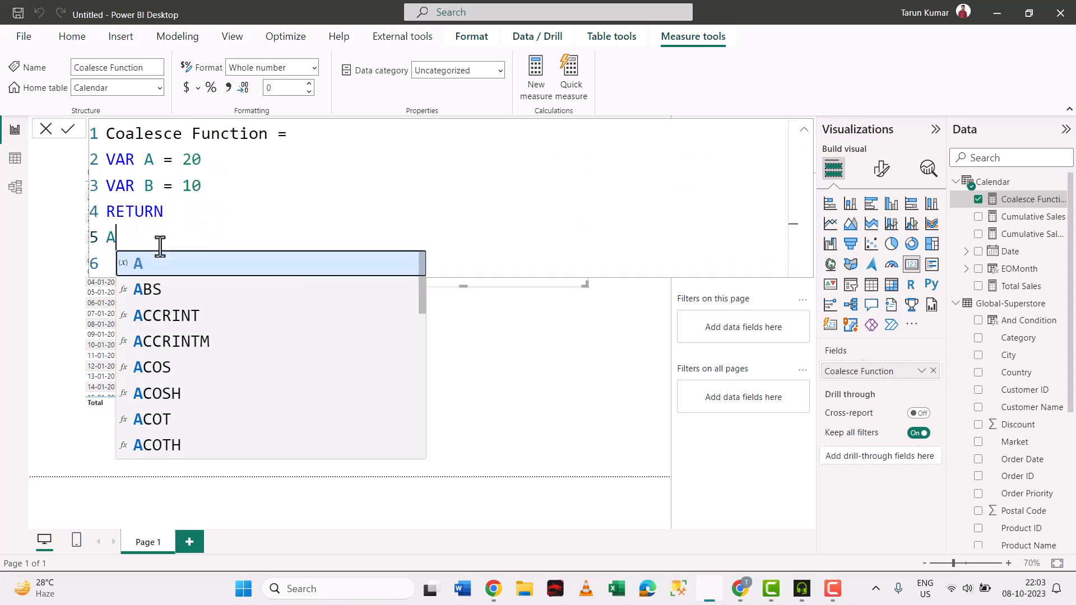
text(*B)
key(Escape)
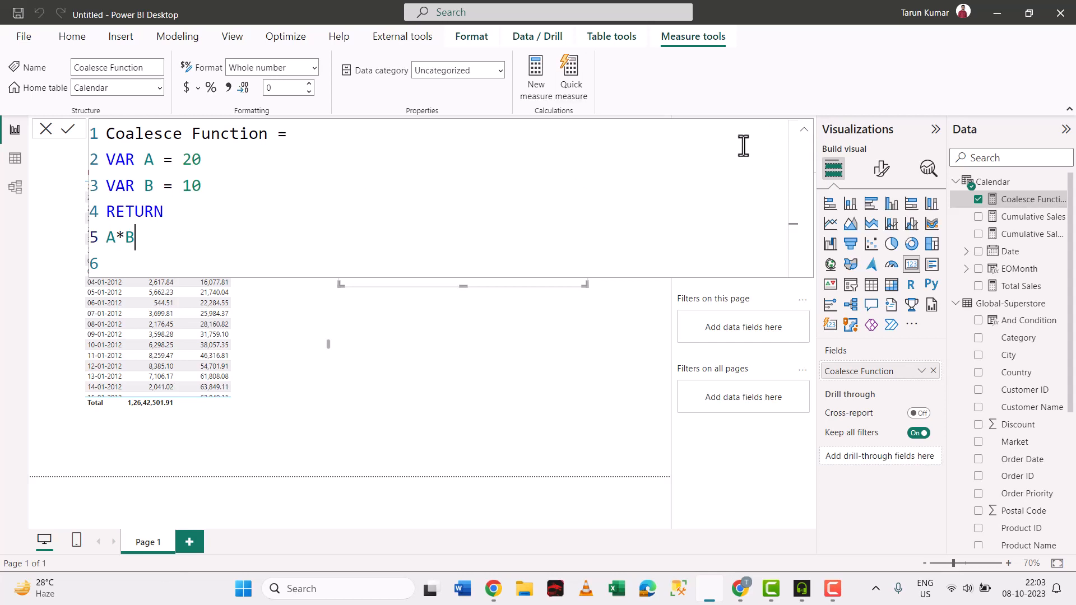
click(805, 132)
click(804, 132)
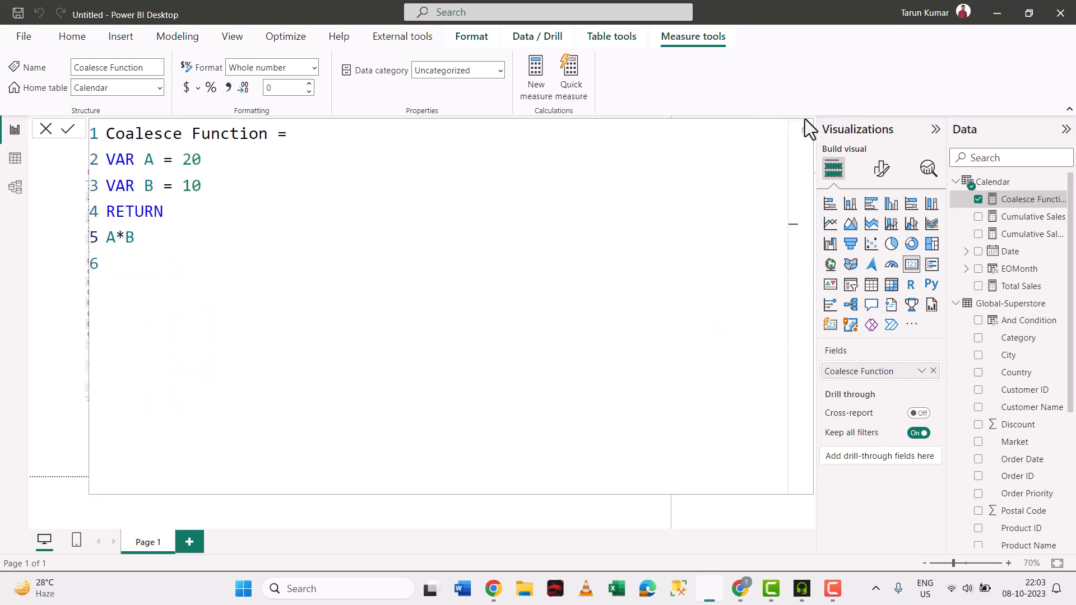
click(805, 132)
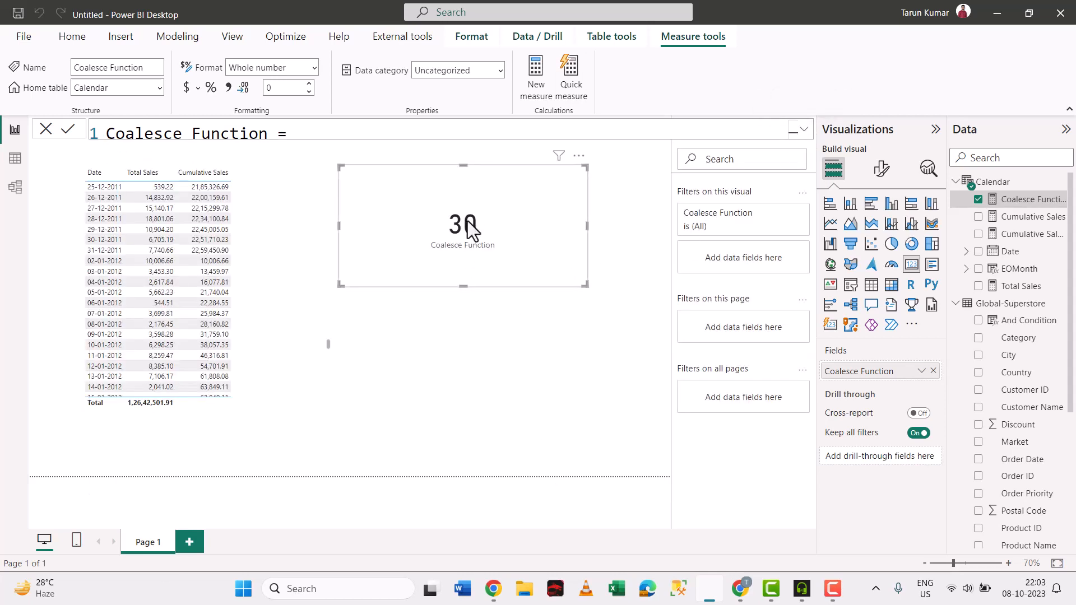
click(650, 128)
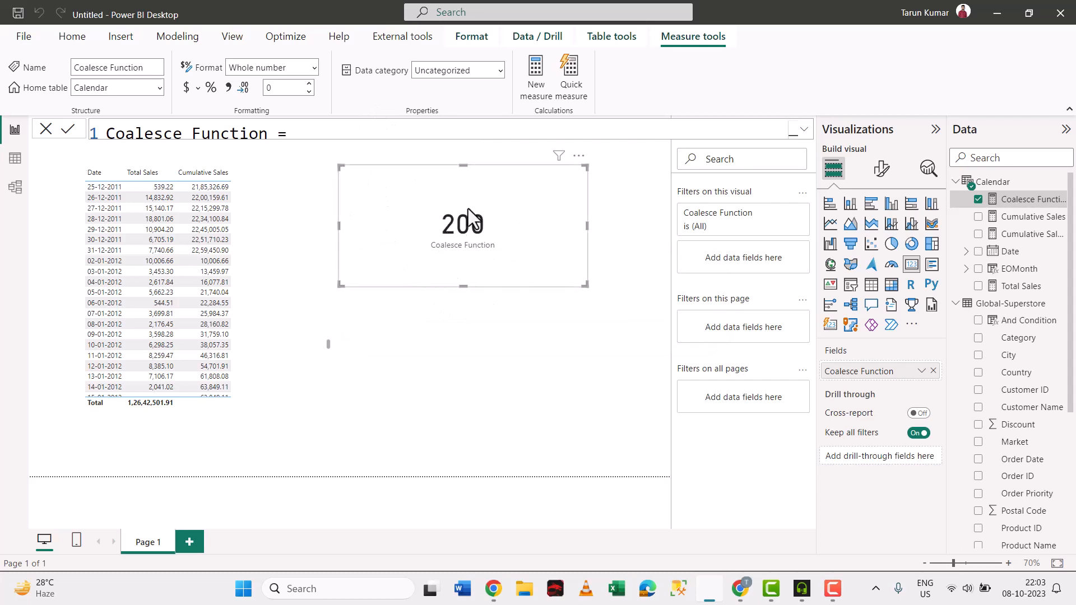
Expand the measure formula and delete the A*B expression below RETURN.
click(804, 130)
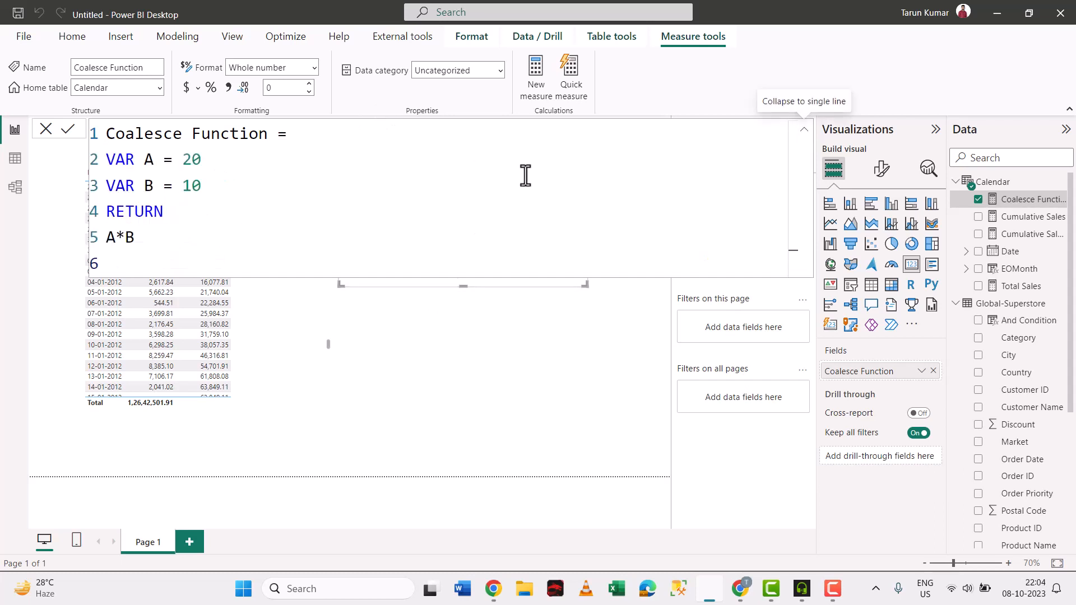
click(169, 243)
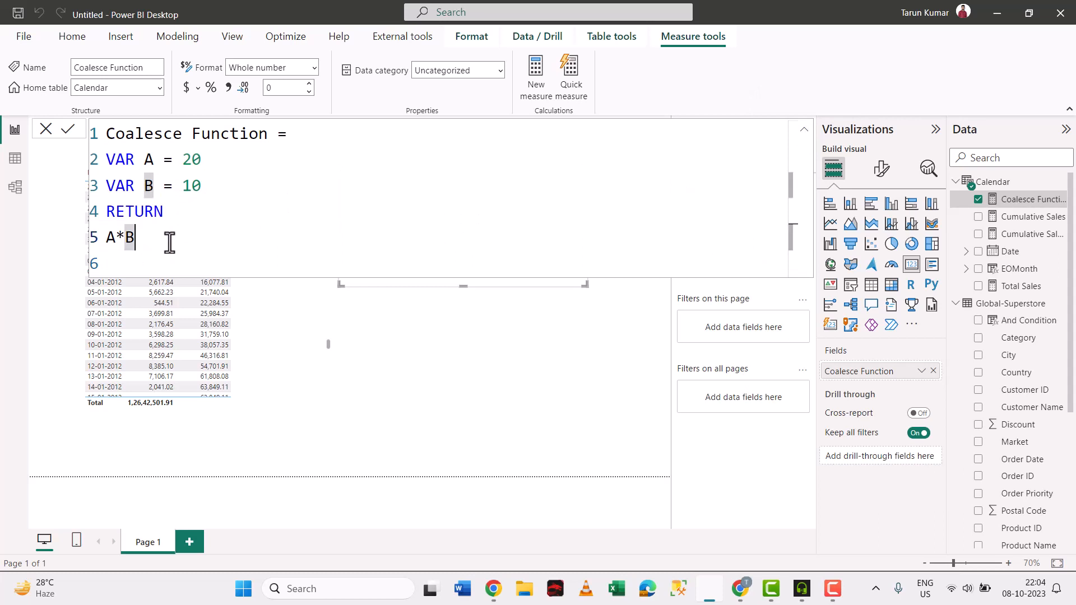
key(BackSpace)
key(BackSpace)
key(BackSpace)
key(BackSpace)
Define variable C as BLANK() on a new line between variable B and RETURN.
key(Up)
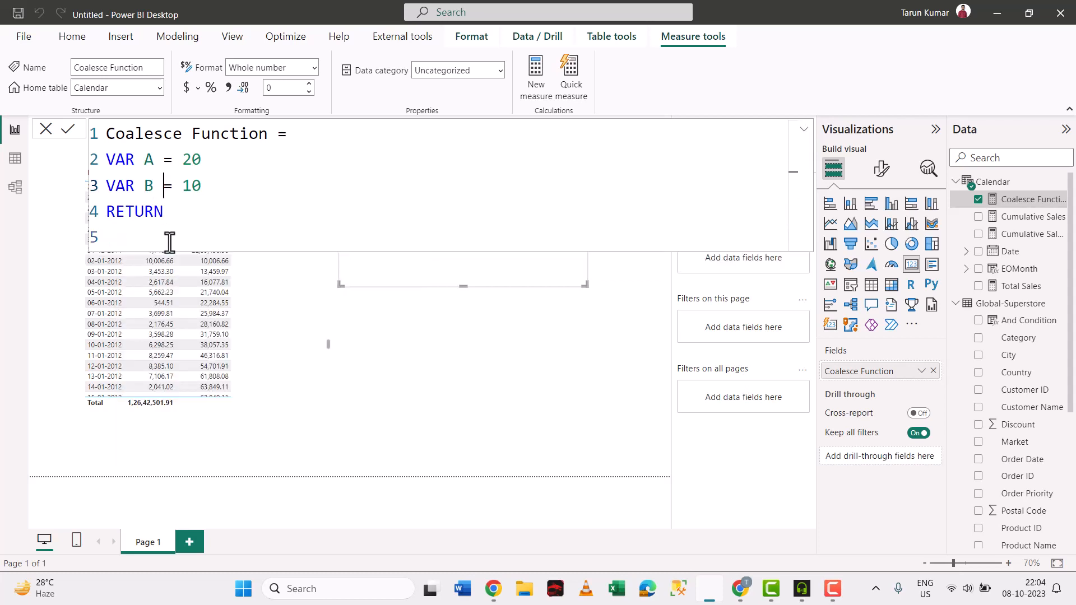
key(Right)
key(Right)
key(Right)
key(Right)
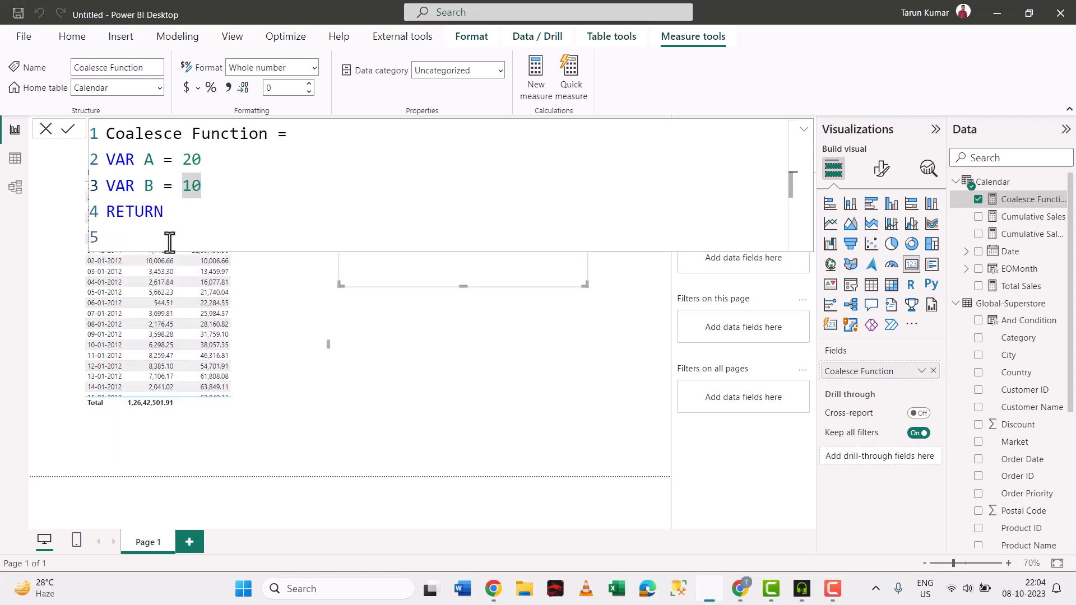
click(207, 188)
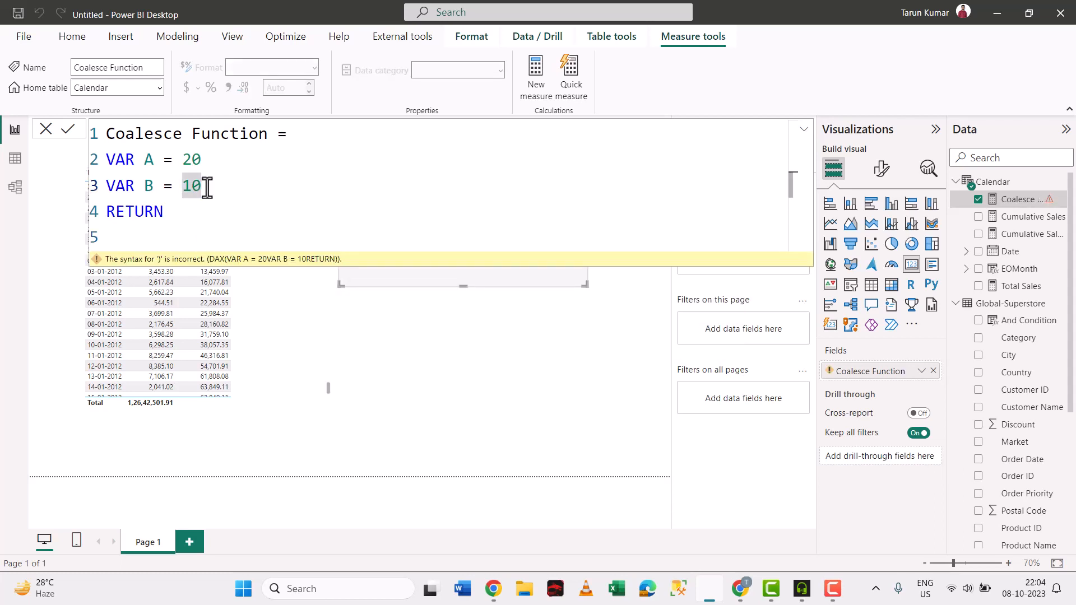
key(shift+Return)
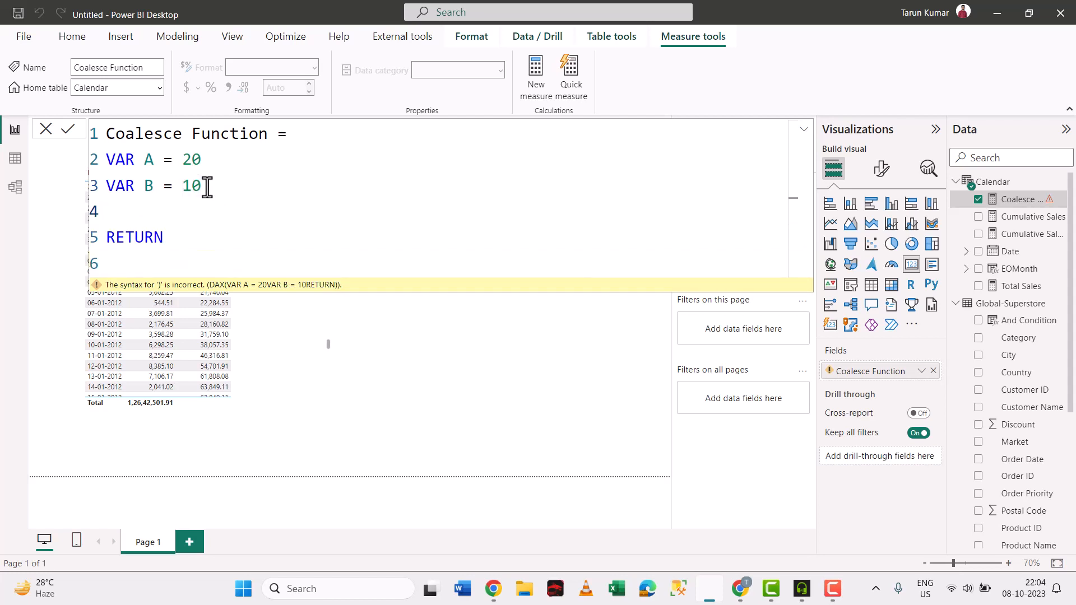
text(VAR C + )
text(BLA)
key(BackSpace)
key(BackSpace)
key(BackSpace)
key(BackSpace)
key(BackSpace)
text(= n)
key(BackSpace)
text(bl)
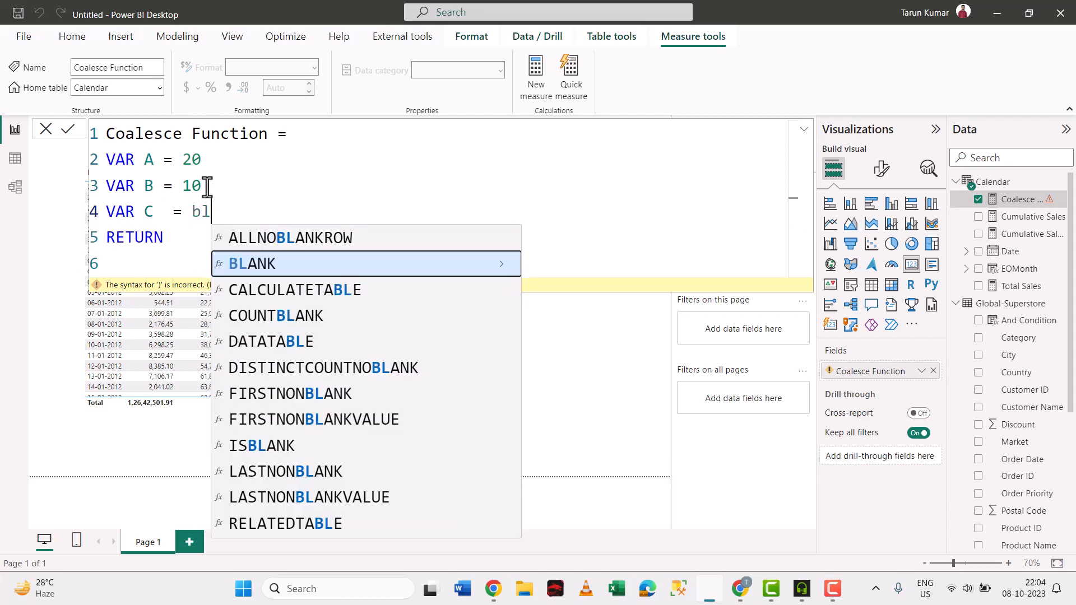
key(Tab)
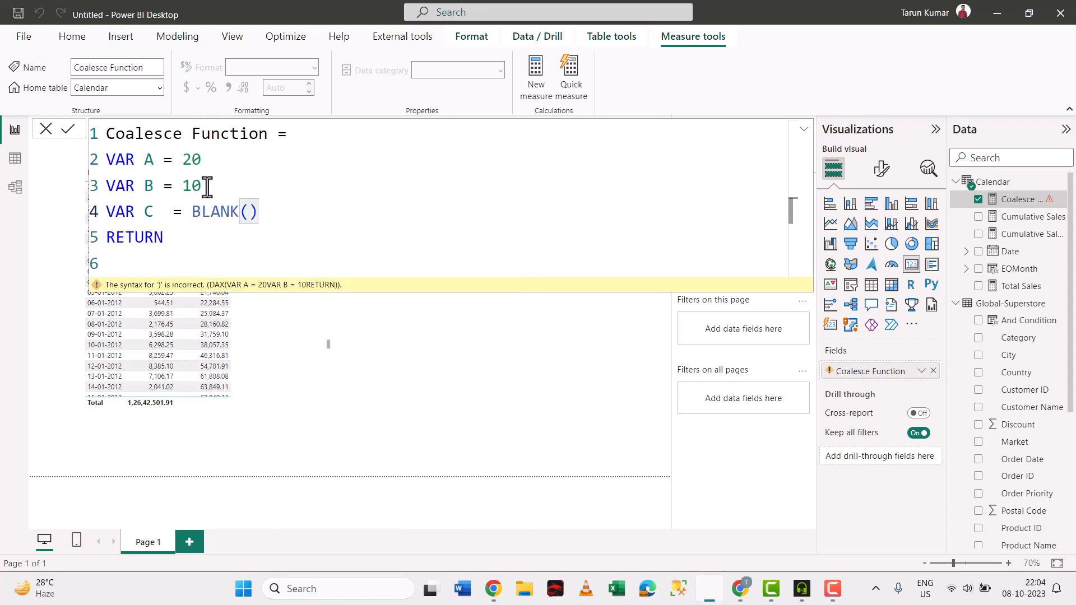
Start a COALESCE function call on the empty line below RETURN in the measure formula.
key(Down)
key(Down)
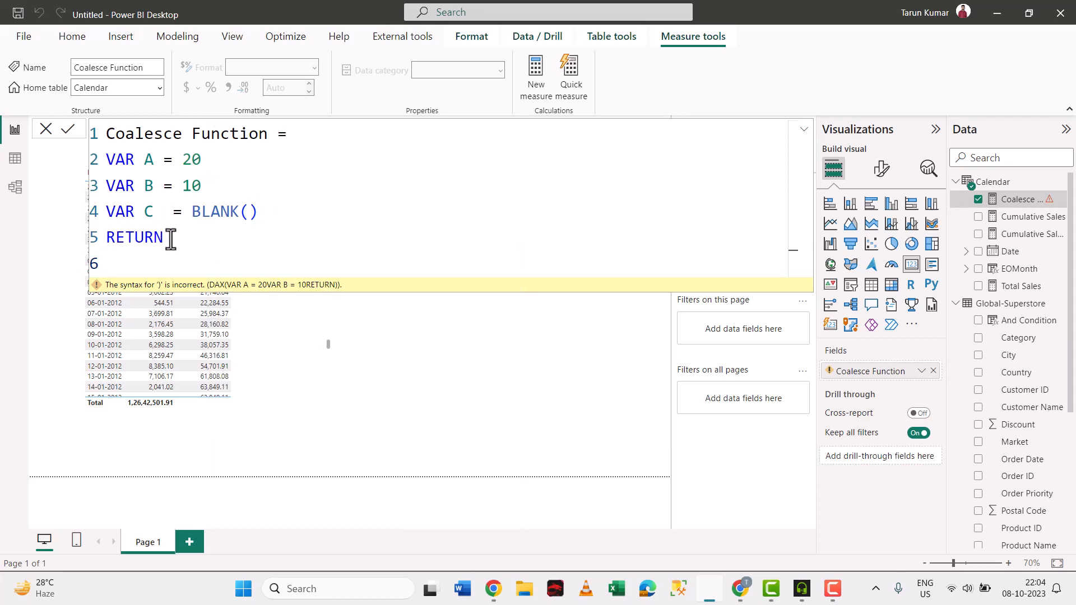
drag(260, 216, 67, 175)
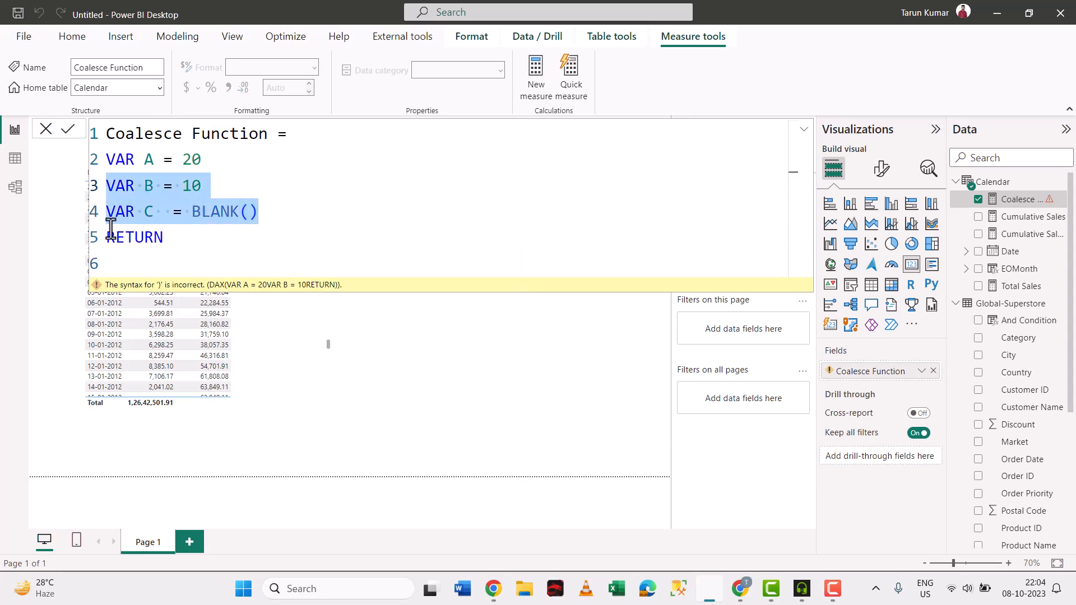
click(134, 261)
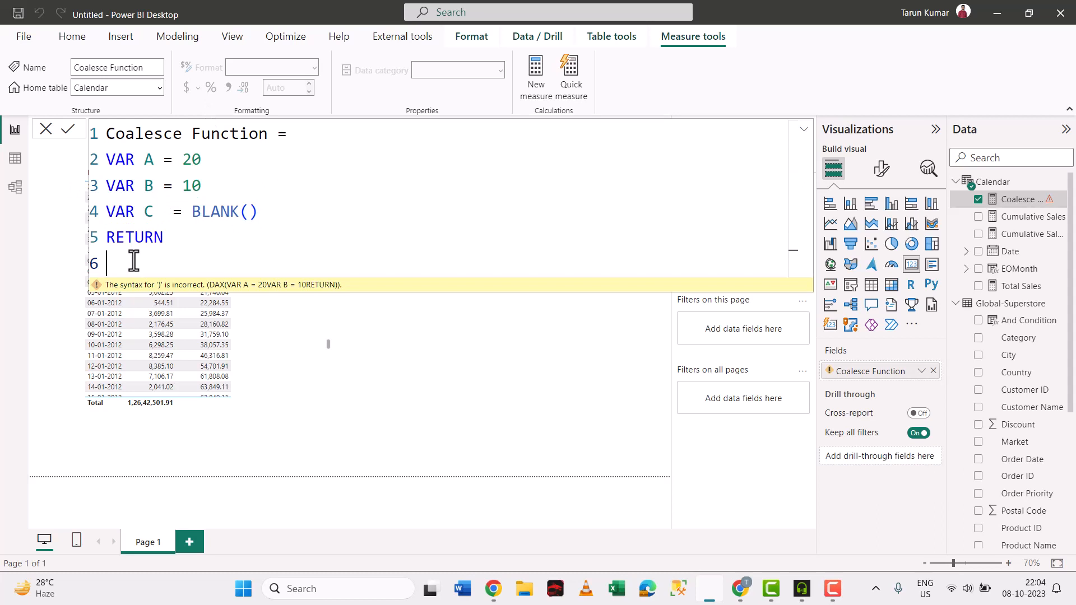
text(Co)
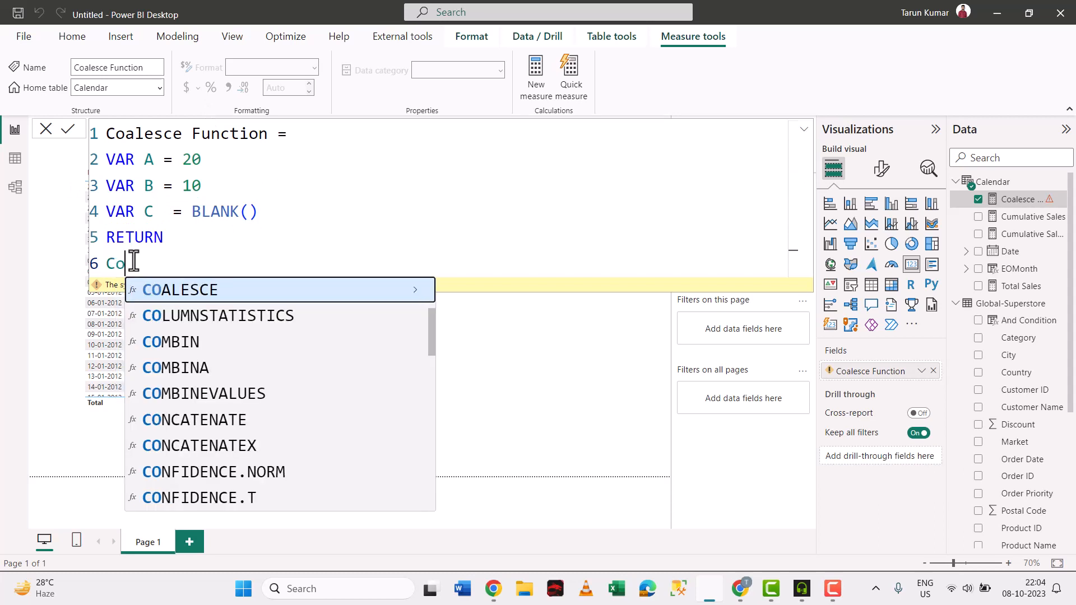
text(a)
key(Tab)
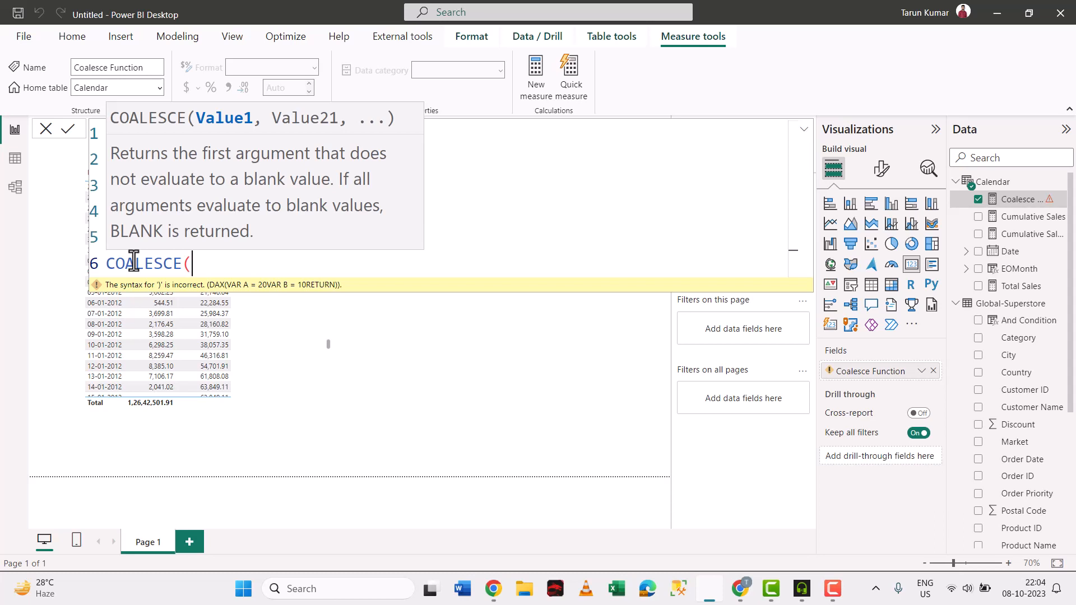
Give the COALESCE call the arguments C, A, B and close its parenthesis.
text(A)
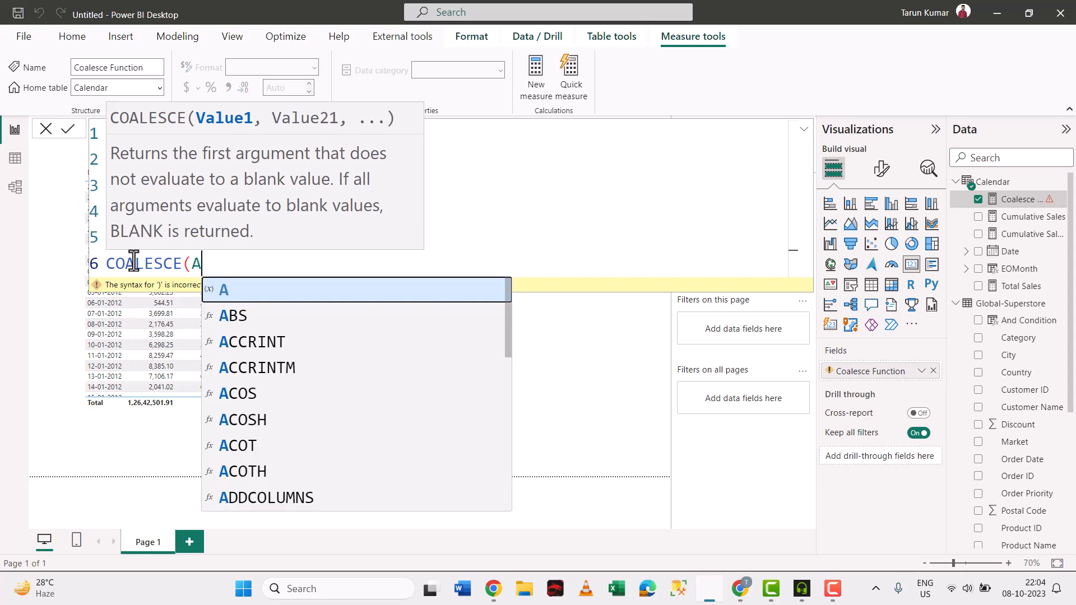
text(,)
key(BackSpace)
key(BackSpace)
text(C,)
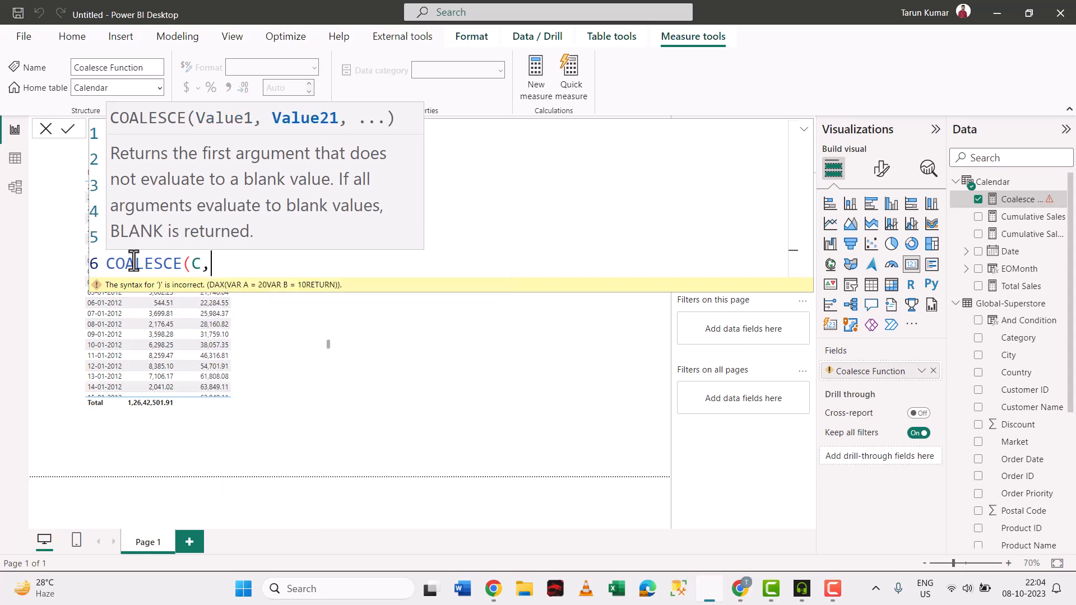
text(A,)
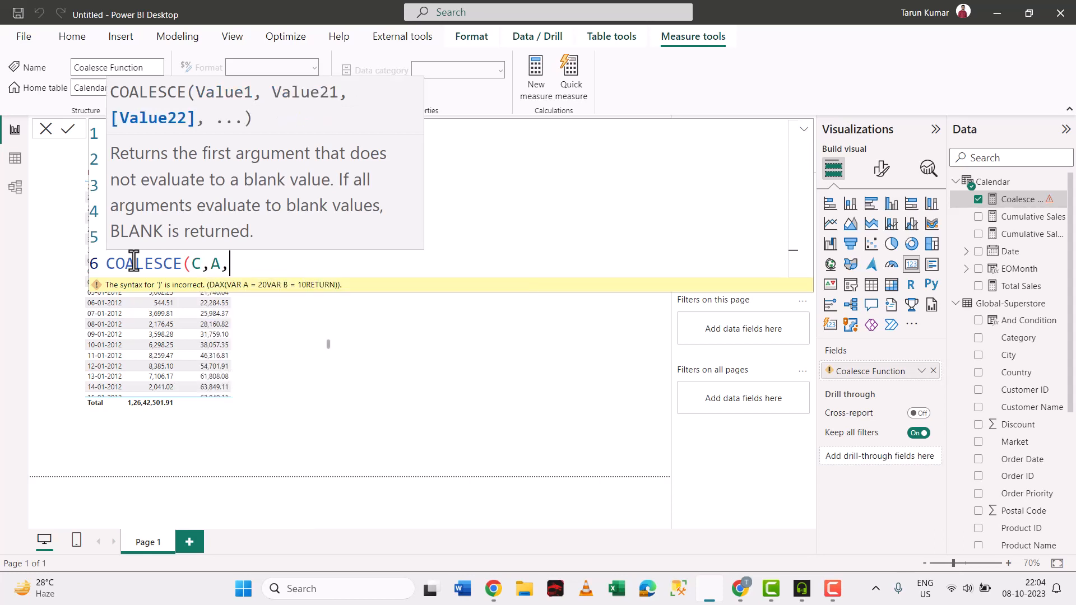
text(B))
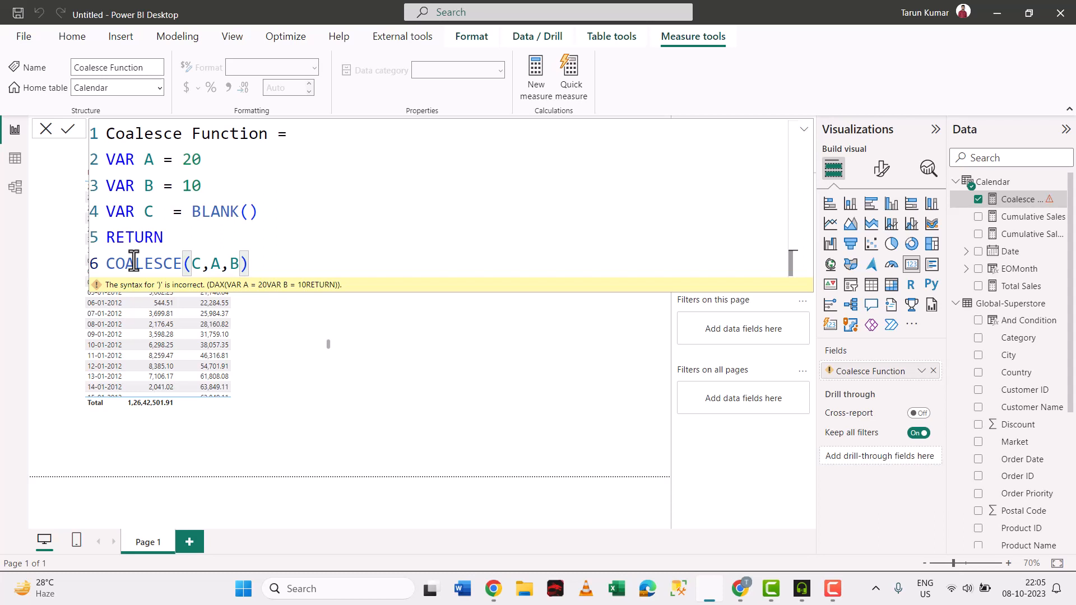
Review the COALESCE arguments, commit the measure formula, and collapse the editor to check the card.
click(199, 273)
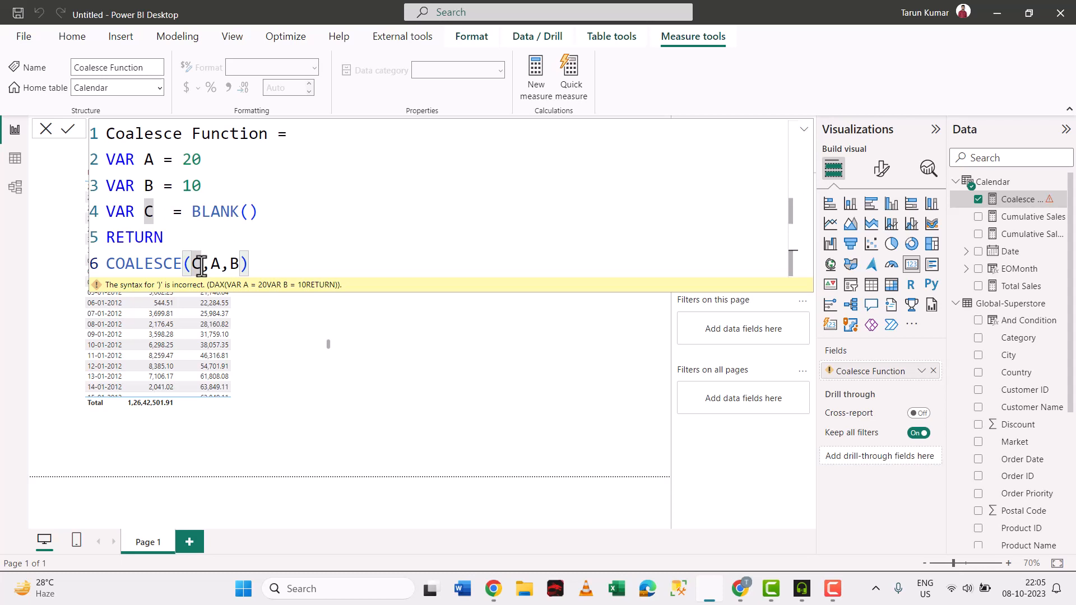
key(Right)
key(Right)
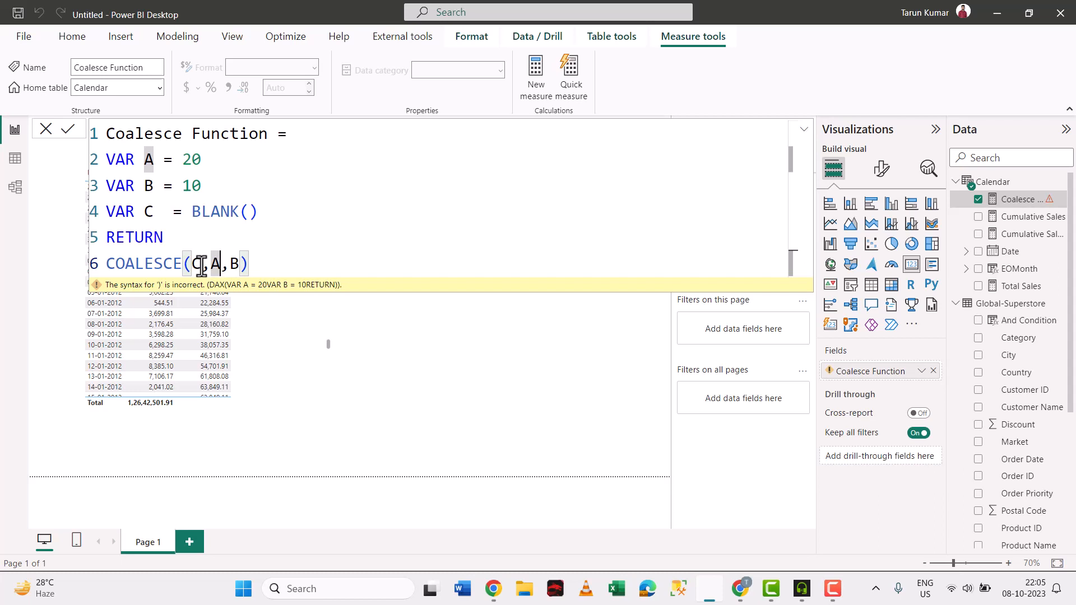
click(241, 304)
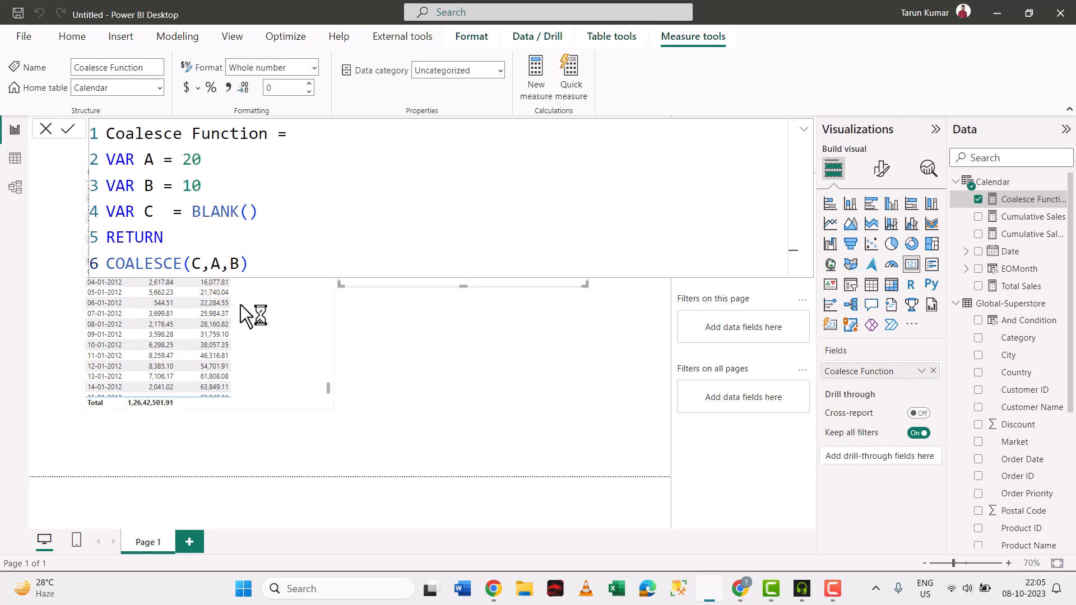
click(805, 134)
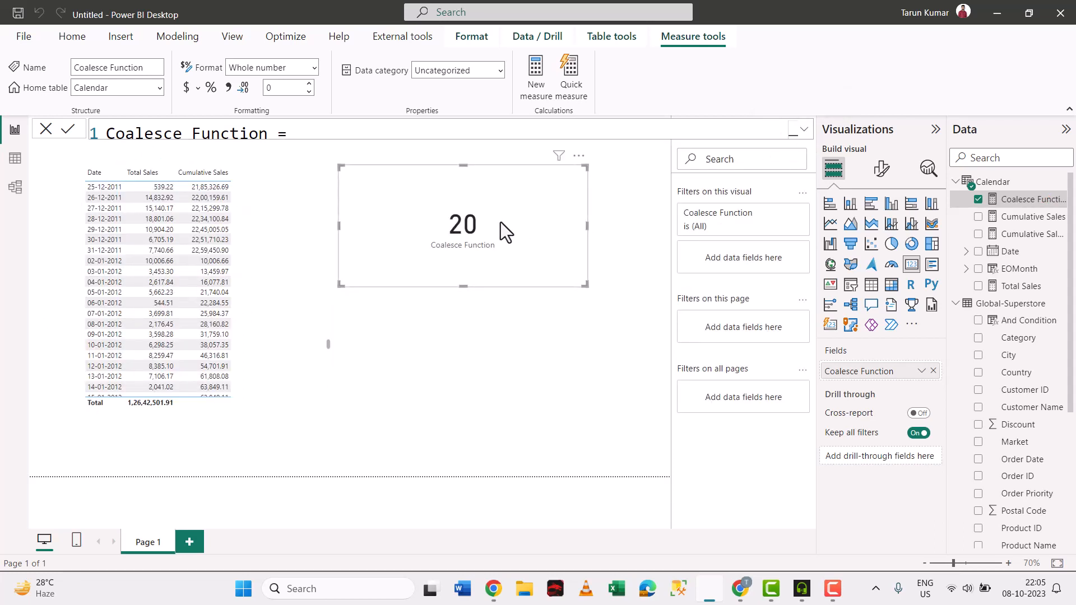
Expand the measure formula and swap the first and last arguments so it reads COALESCE(B,A,C).
click(805, 129)
click(200, 263)
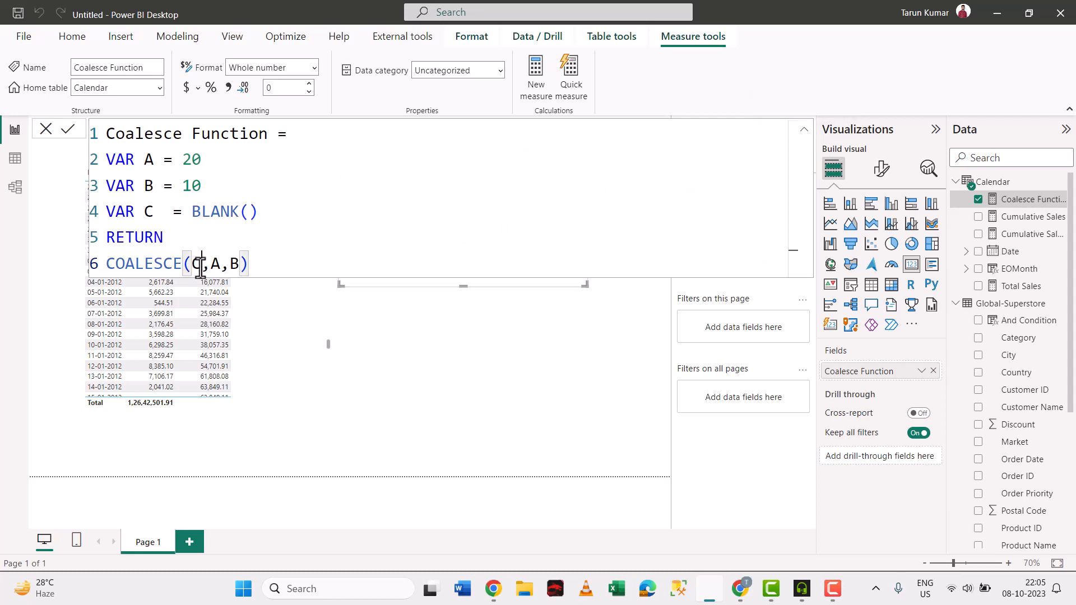
double_click(201, 263)
text(B)
key(Right)
key(Right)
key(Right)
key(Delete)
text(C)
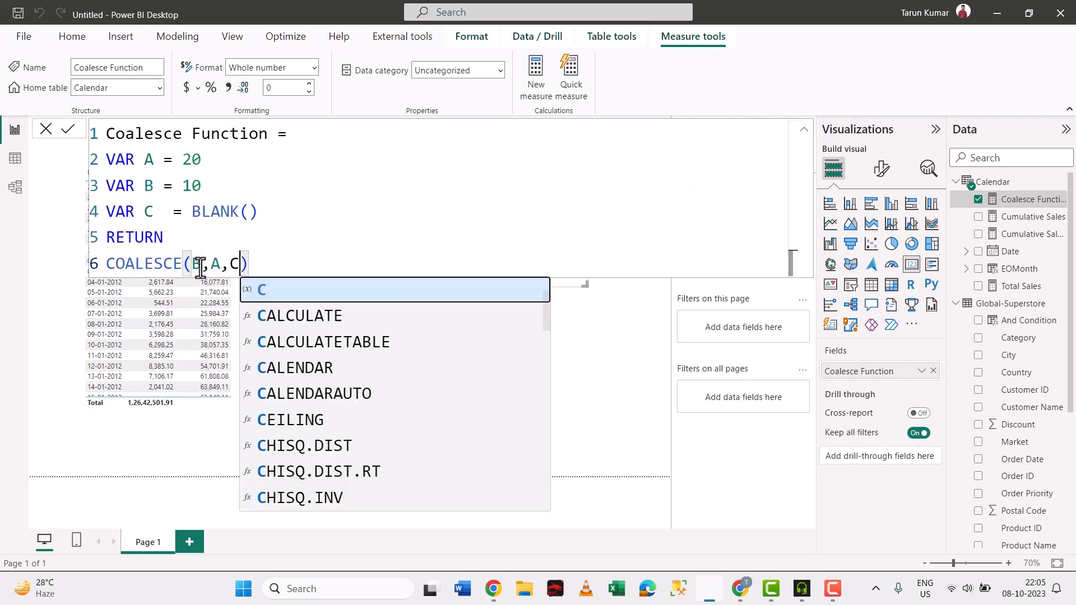
Commit the formula with the reordered arguments and collapse the editor to check the card's new result.
click(262, 259)
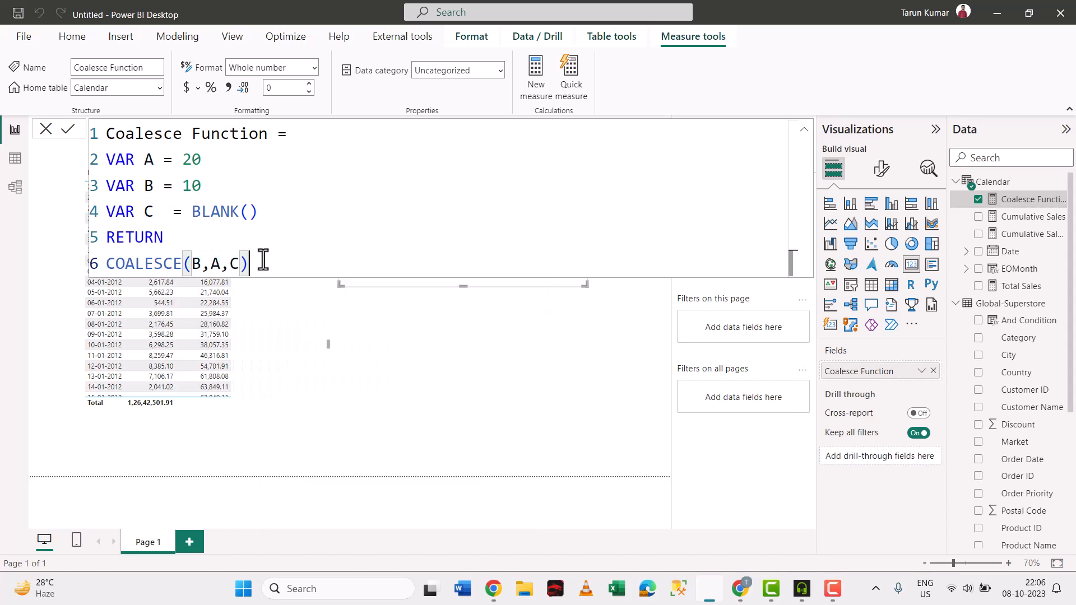
click(194, 264)
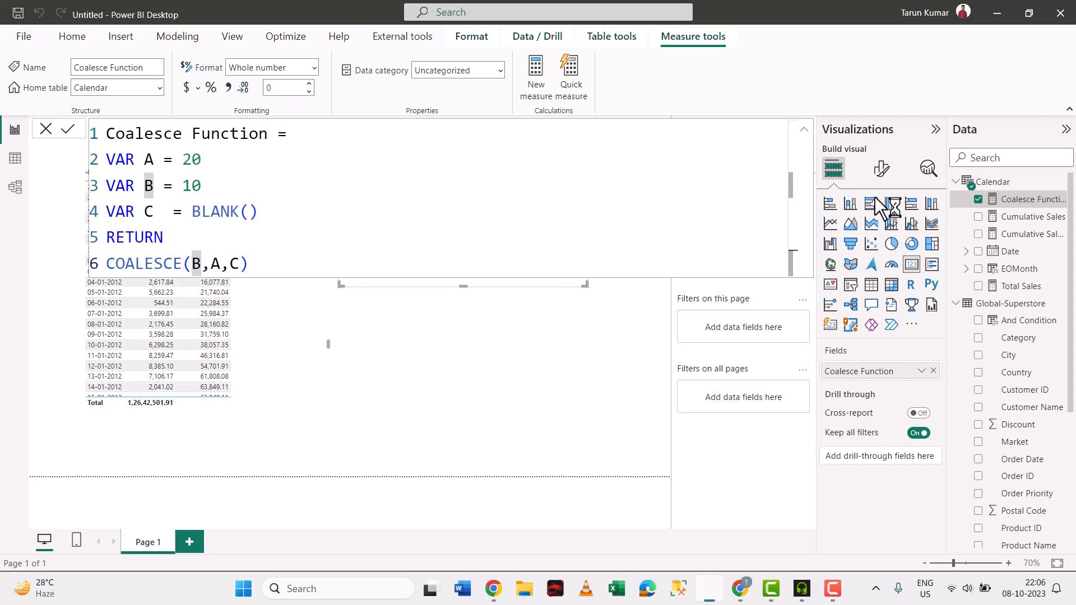
click(806, 133)
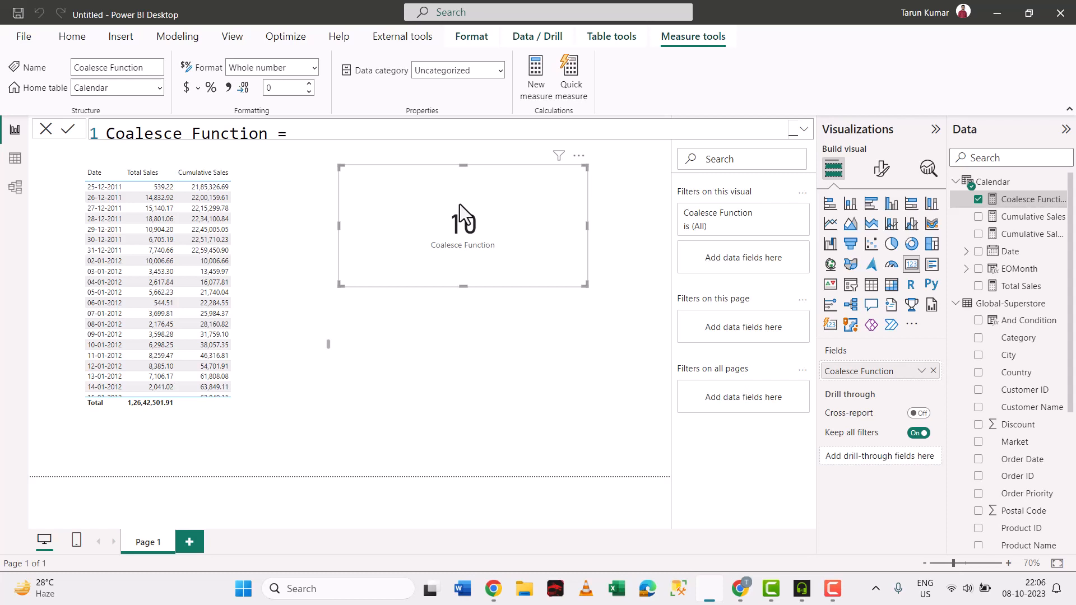
Show the Global-Superstore table's data, look through its last columns, and select the And Condition column.
drag(460, 204, 460, 434)
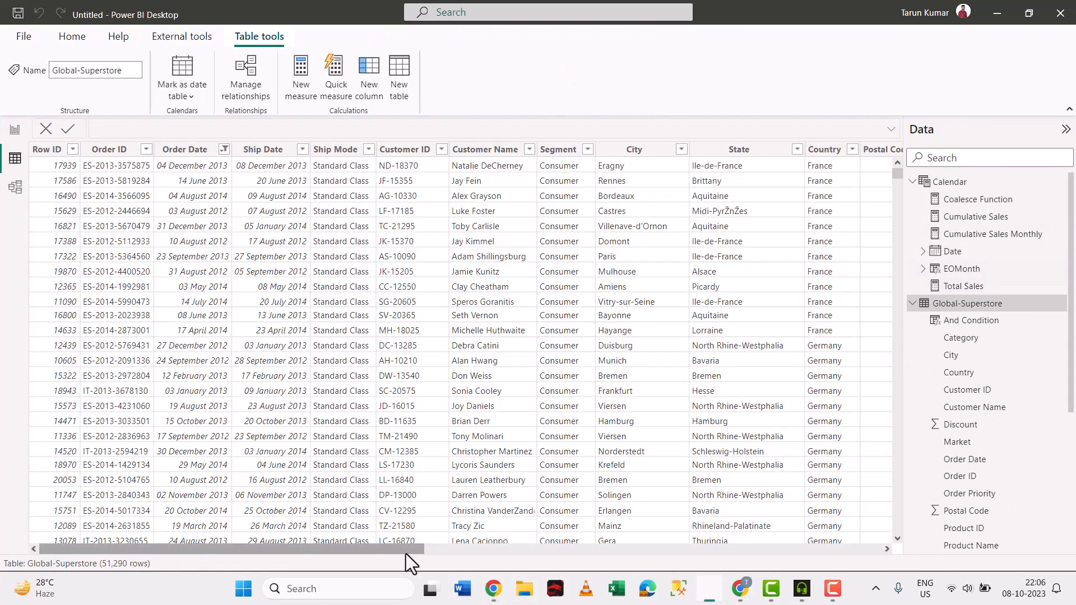
scroll(407, 552, right, 1)
scroll(484, 547, right, 10)
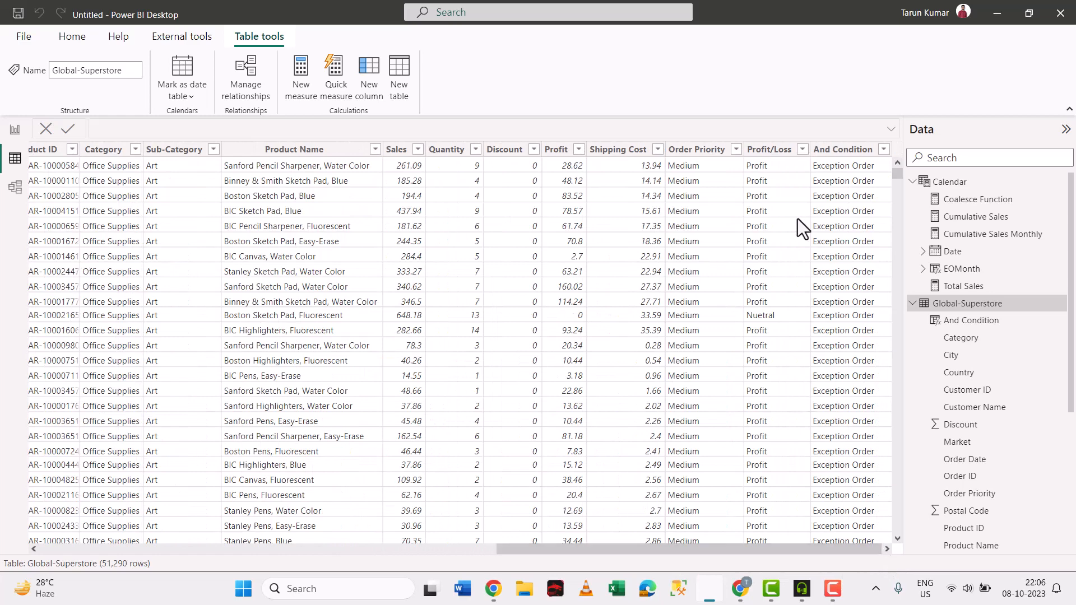
click(837, 154)
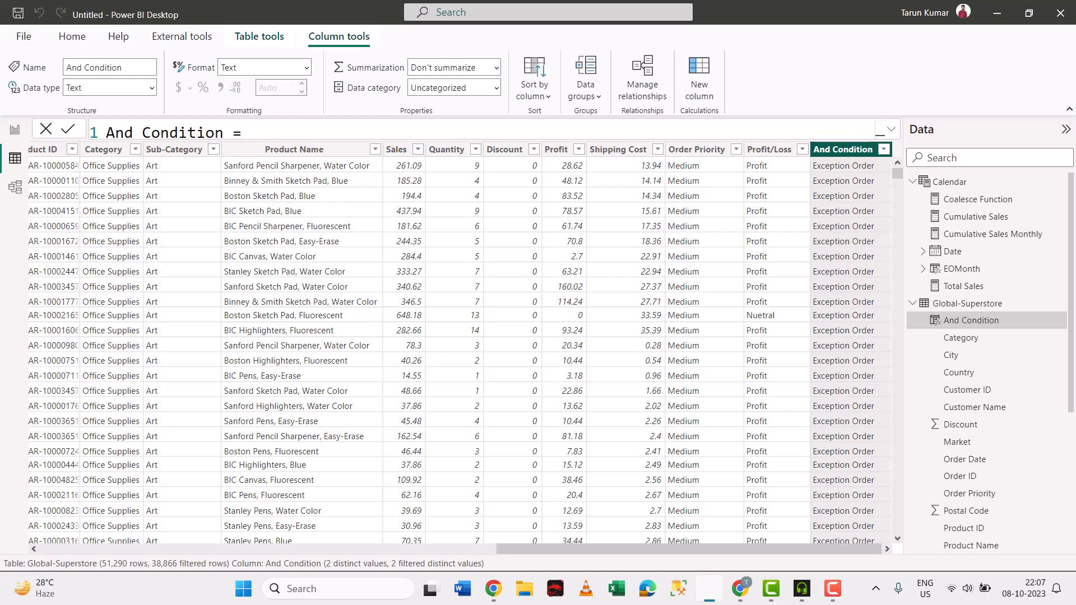
Switch to the COALESCE documentation in the browser and examine the SUM expression and the 0 argument in Example 2.
key(alt+Tab)
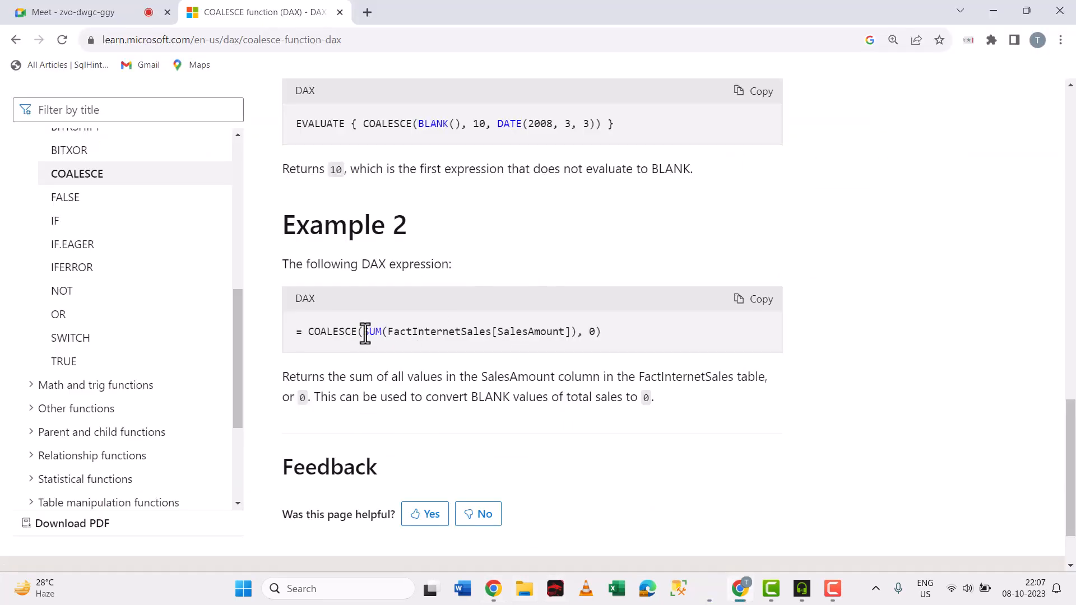
drag(365, 332, 574, 331)
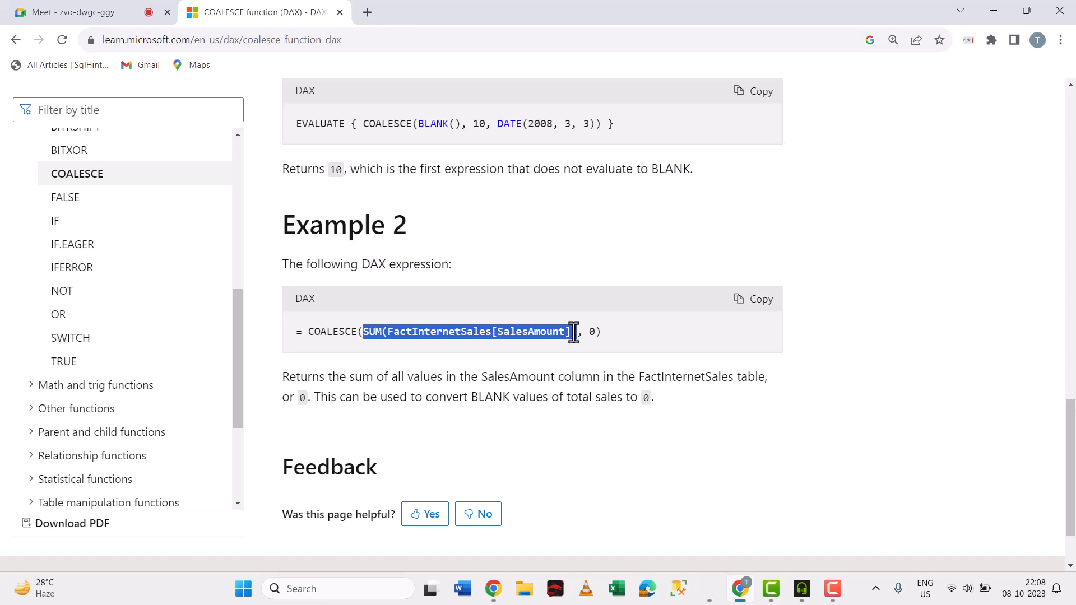
drag(574, 331, 365, 334)
drag(575, 331, 571, 332)
drag(571, 332, 570, 332)
click(595, 330)
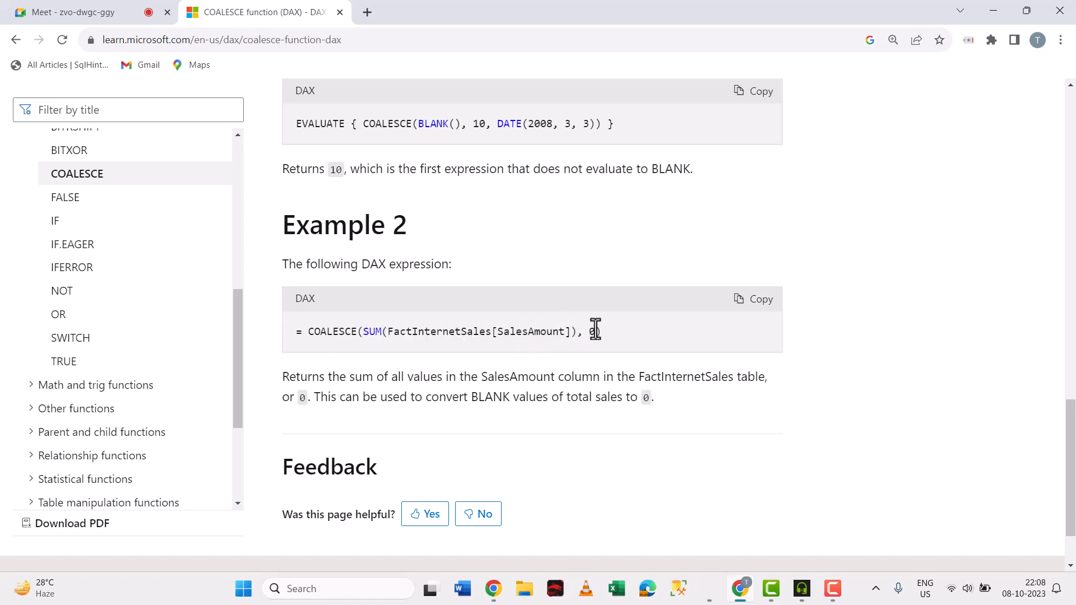
drag(577, 335, 370, 332)
click(393, 333)
drag(364, 333, 575, 328)
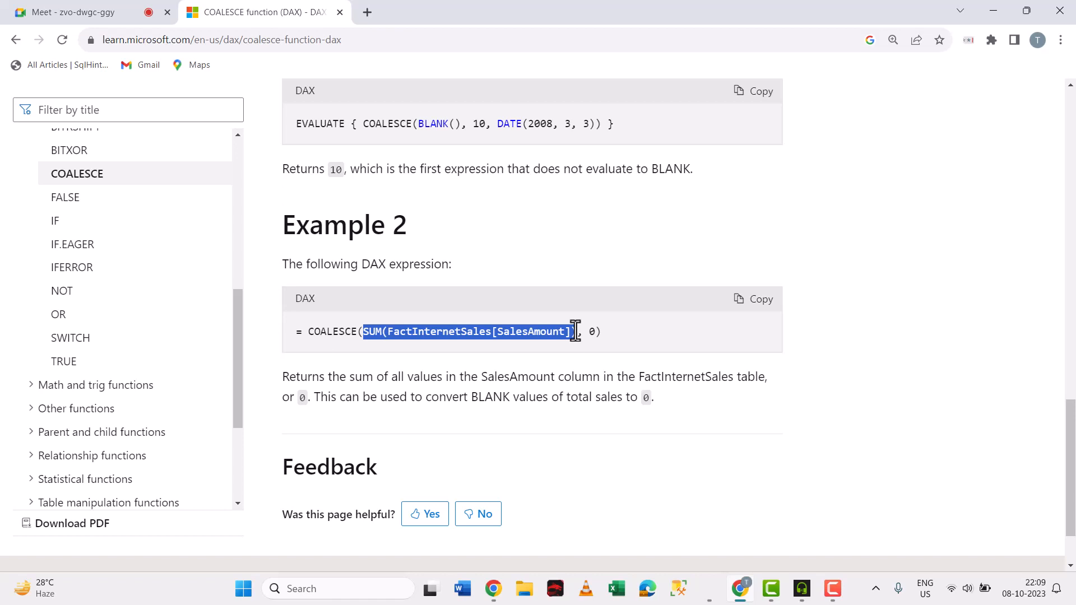
drag(602, 331, 365, 329)
Switch back to Power BI, select the Sales column of Global-Superstore, and examine its rows for blank values.
click(710, 595)
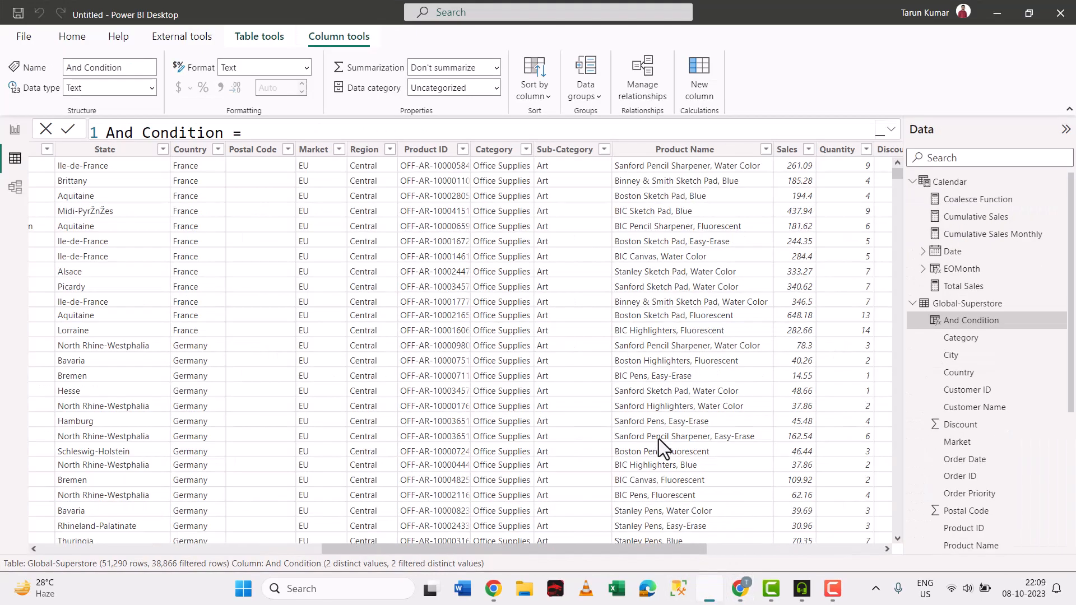
click(787, 150)
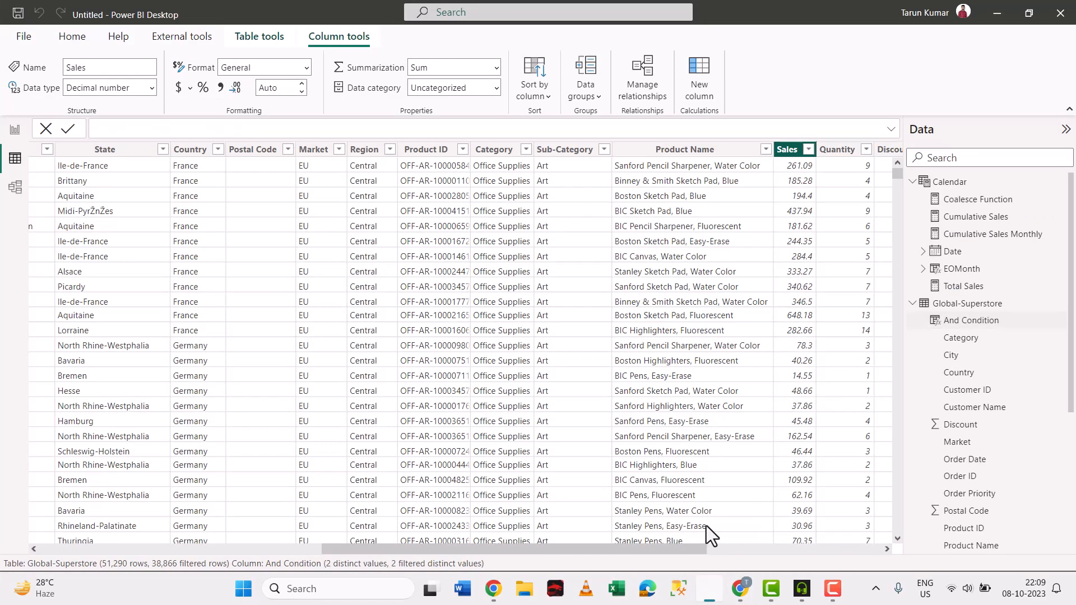
drag(699, 550, 758, 539)
scroll(697, 253, down, 15)
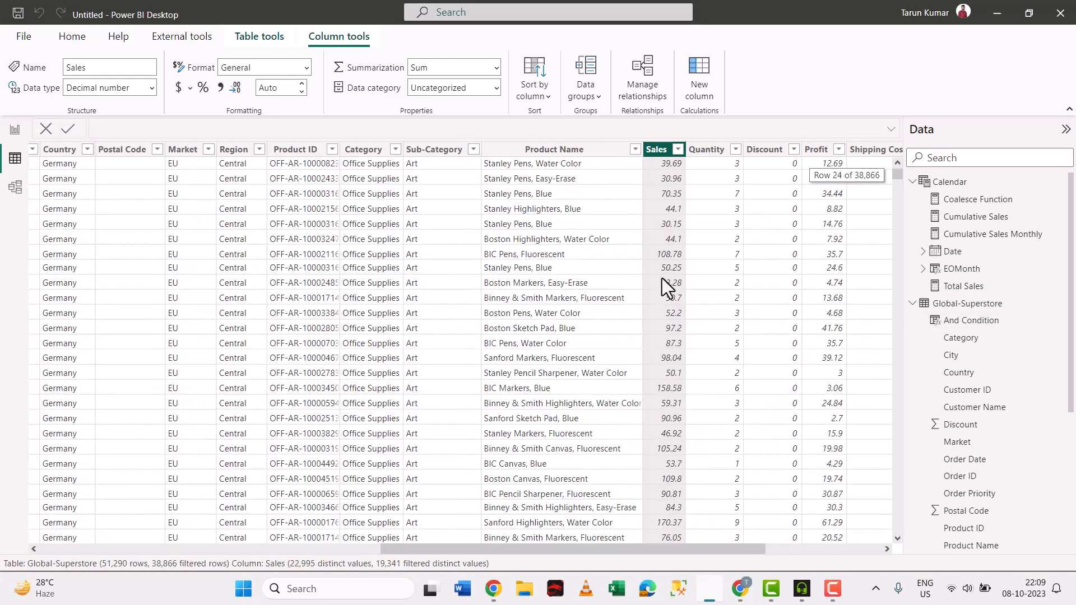
scroll(662, 281, down, 20)
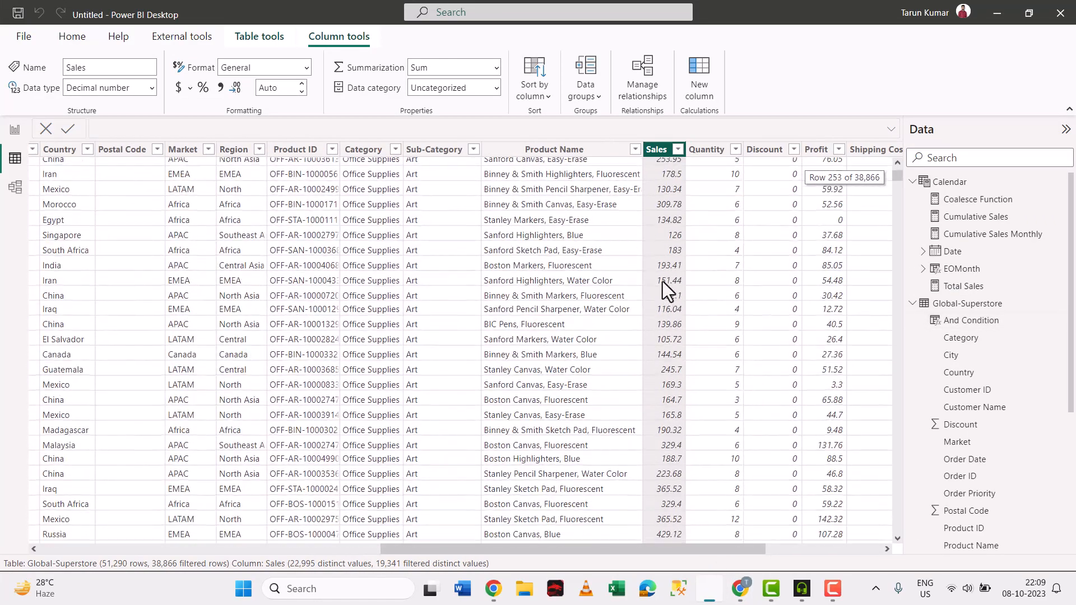
scroll(662, 282, down, 20)
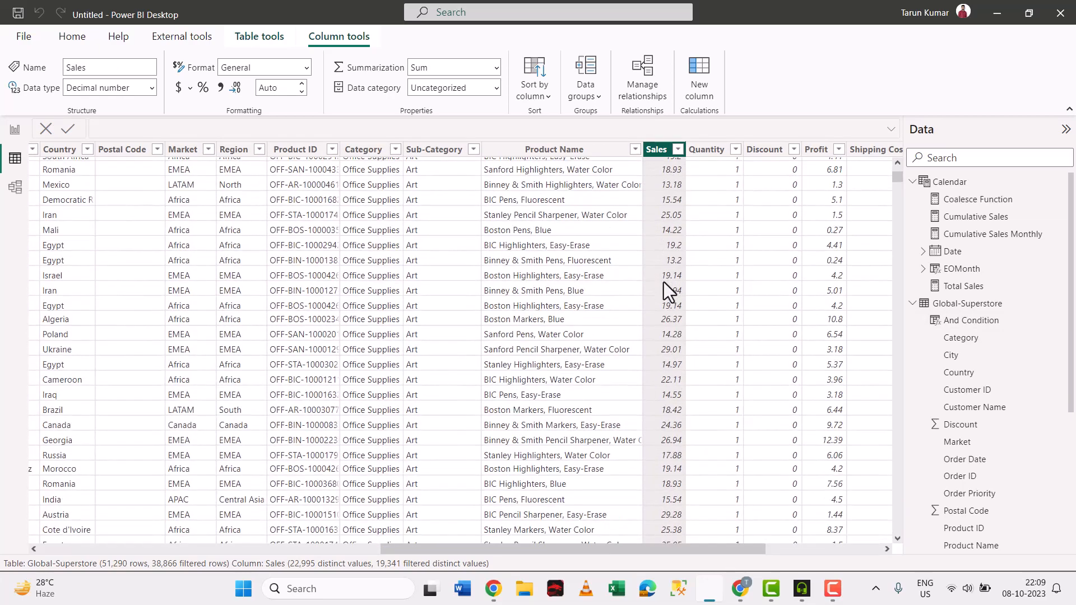
scroll(664, 281, down, 20)
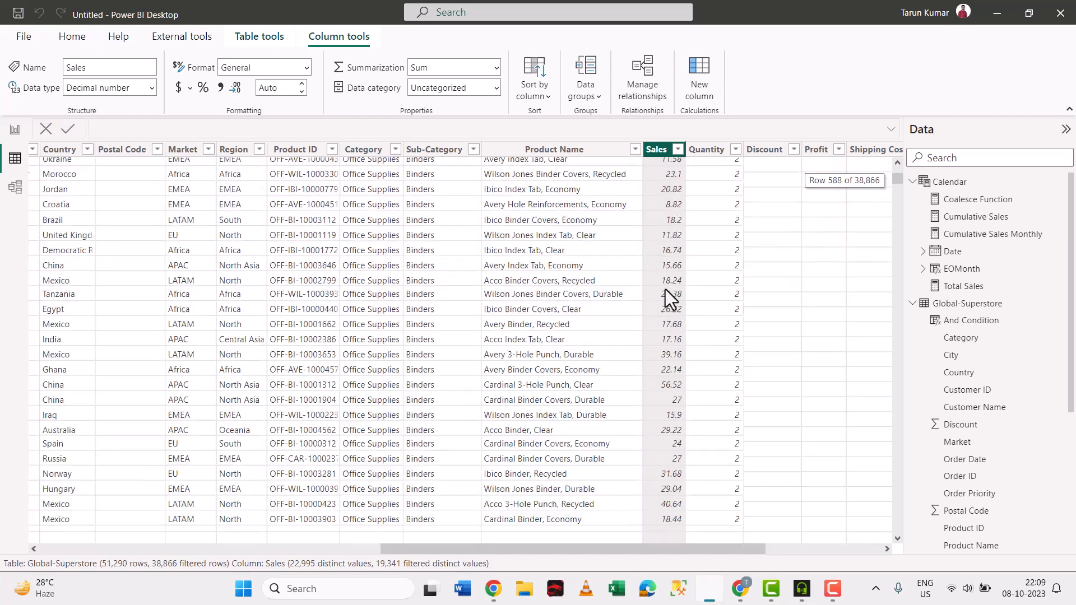
scroll(666, 290, down, 3)
scroll(666, 290, down, 20)
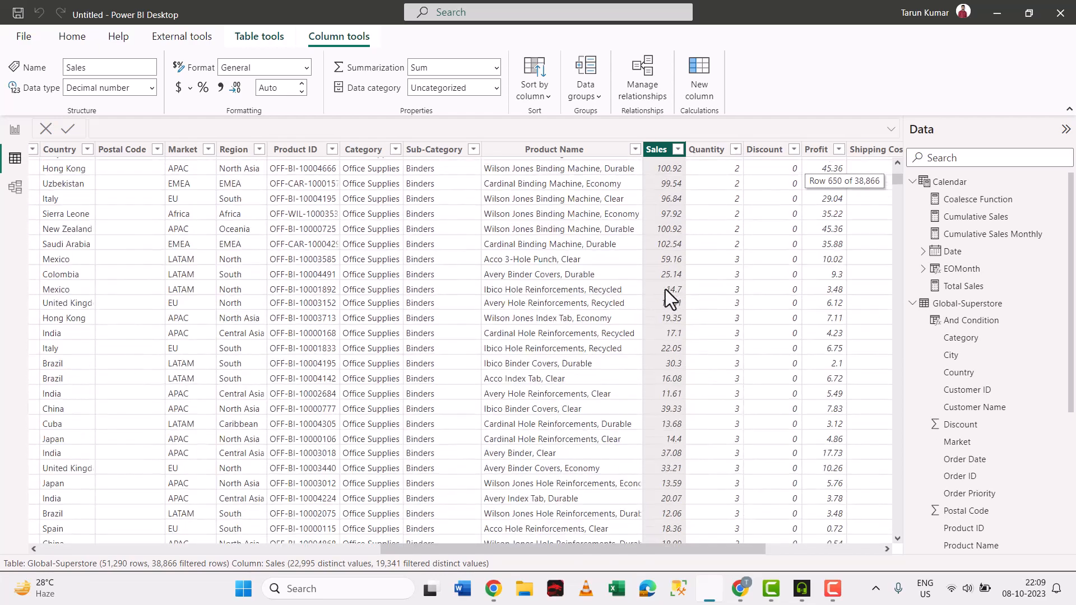
scroll(665, 290, down, 20)
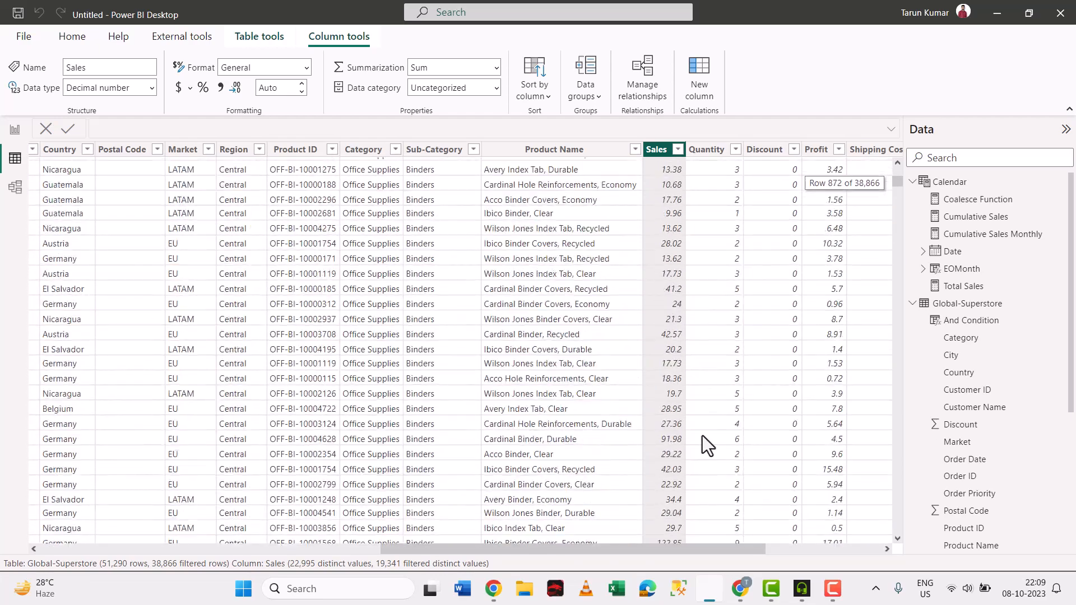
scroll(771, 550, right, 3)
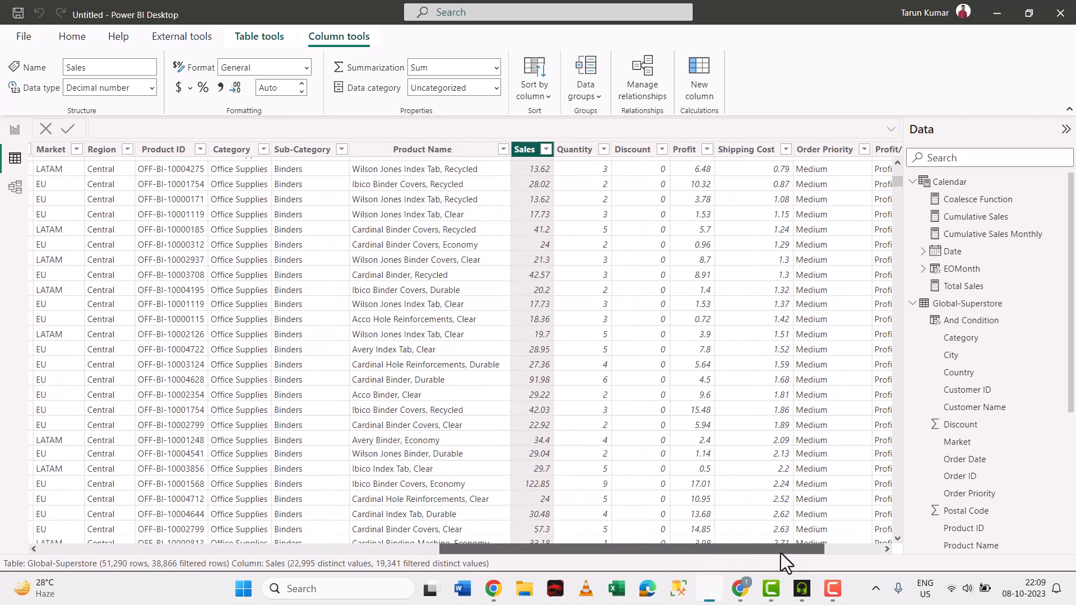
scroll(548, 264, down, 6)
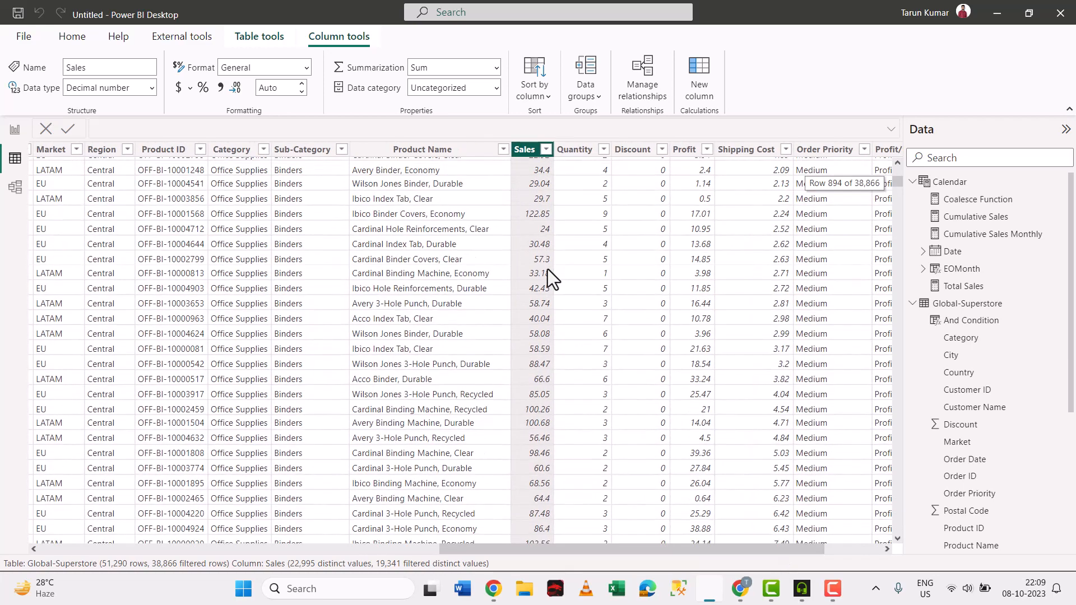
Add a calculated column named NewSales to the Global-Superstore table and start its formula with the COALESCE function.
scroll(541, 316, down, 6)
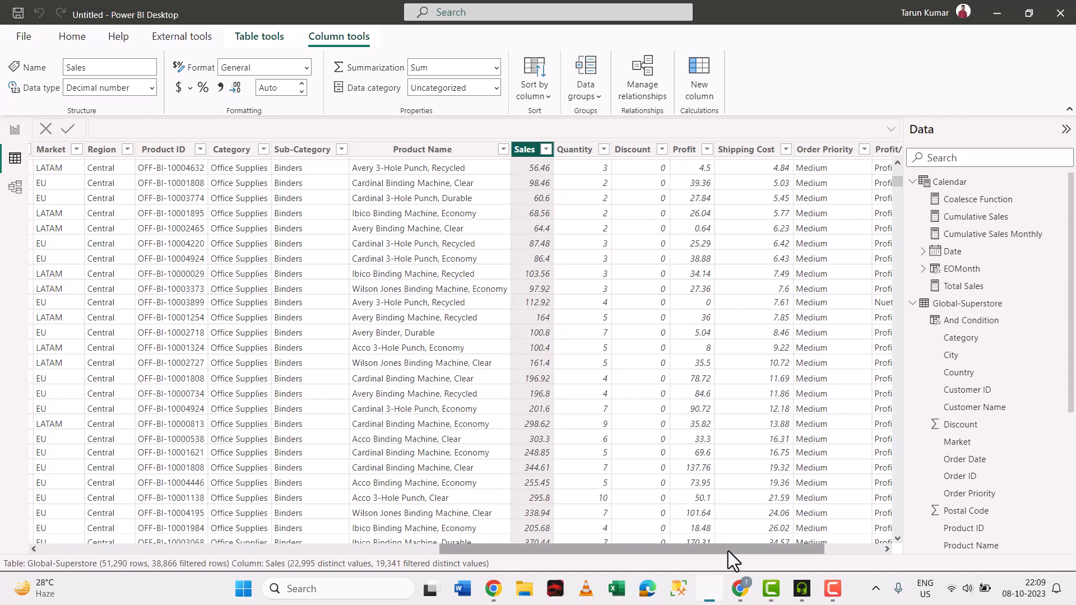
drag(728, 551, 856, 546)
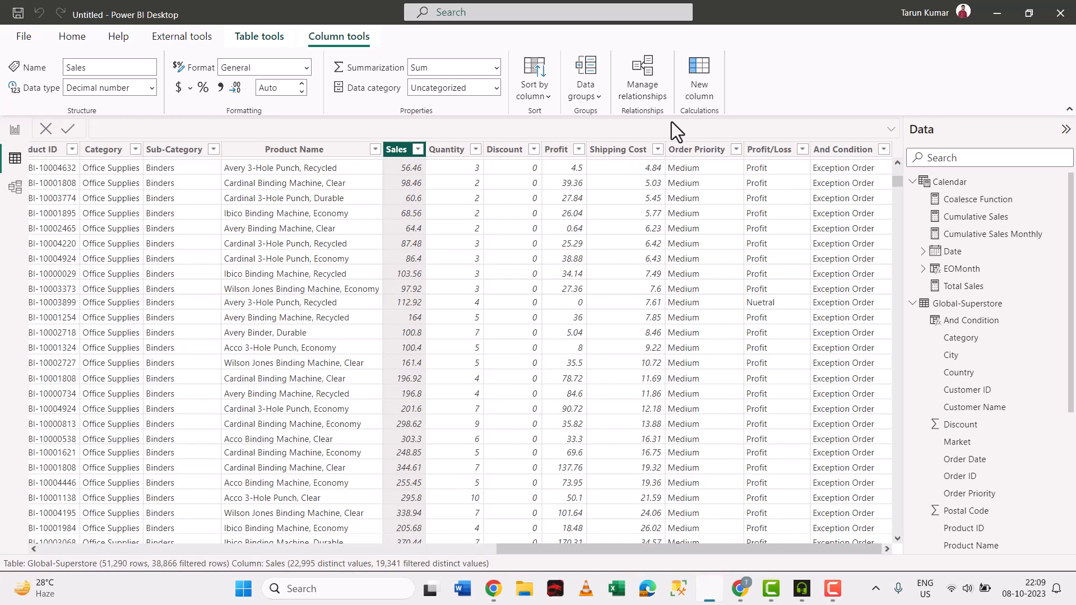
click(690, 98)
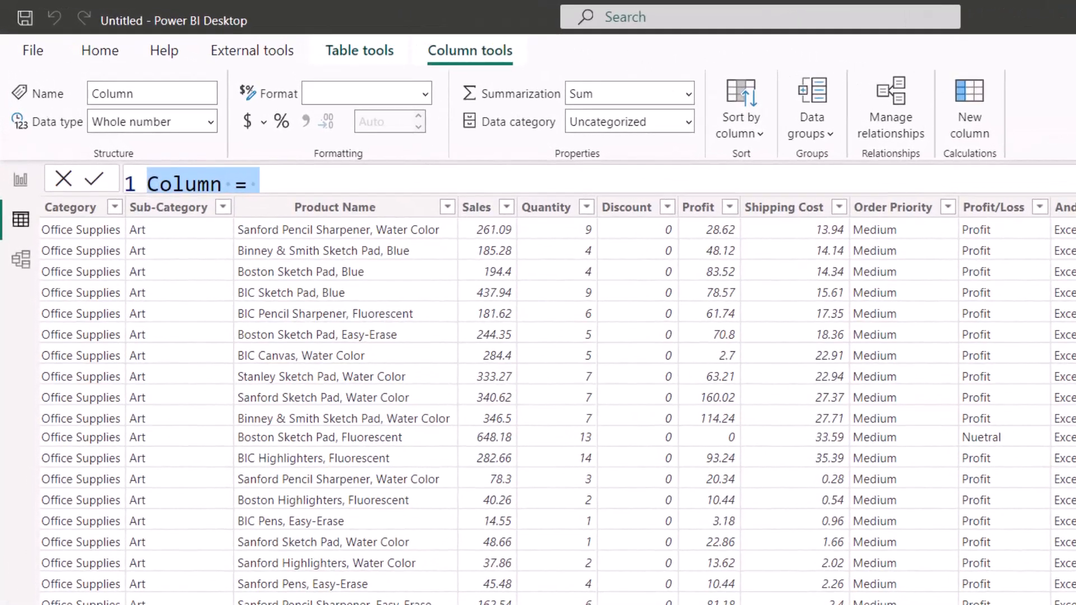
click(979, 179)
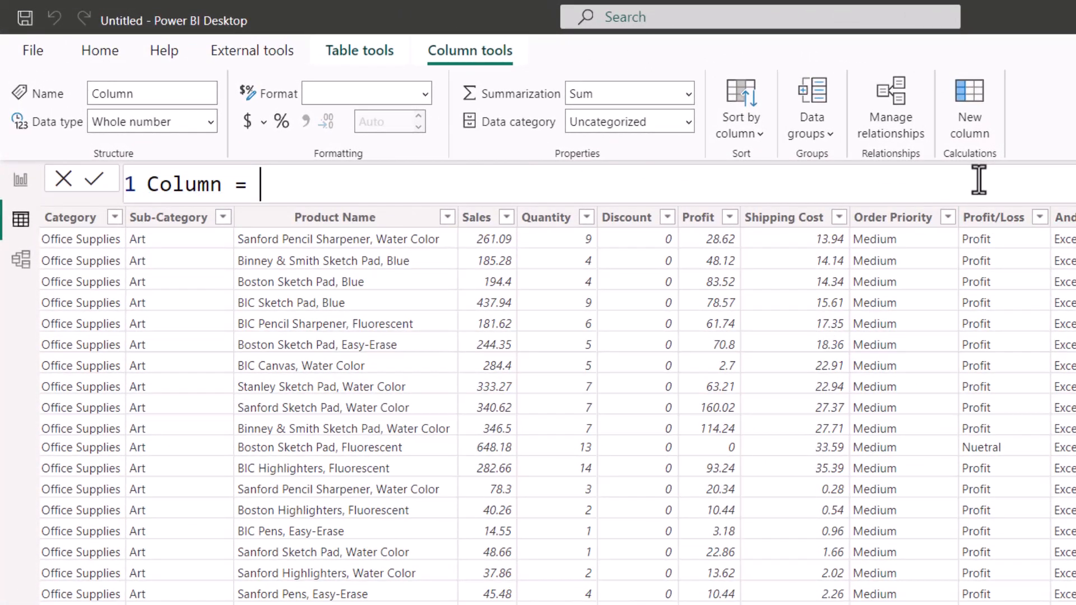
key(ctrl+a)
text(New)
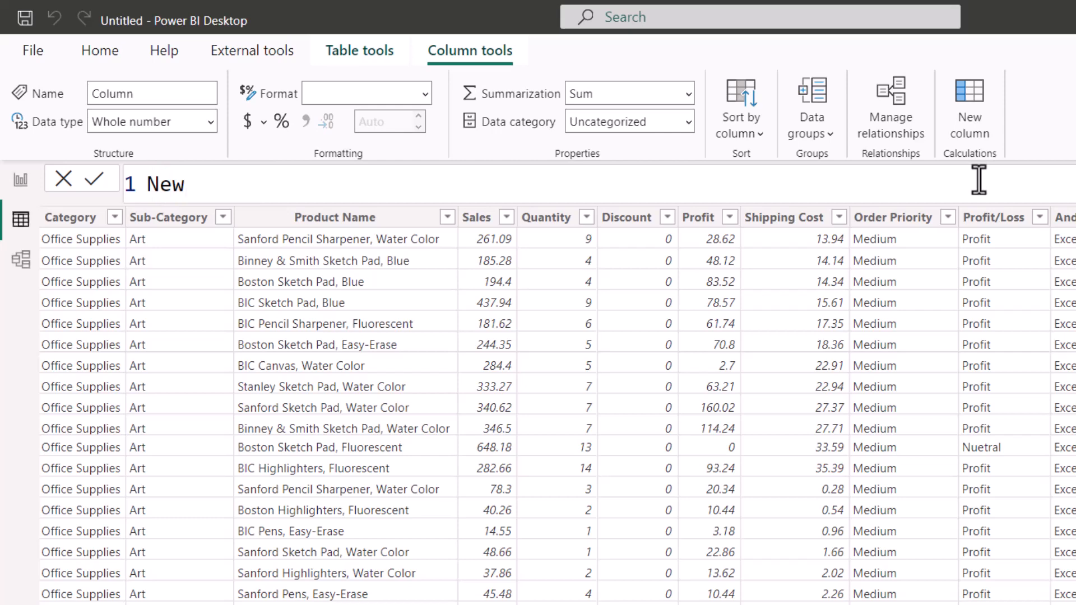
text(Sales = Coa)
key(Tab)
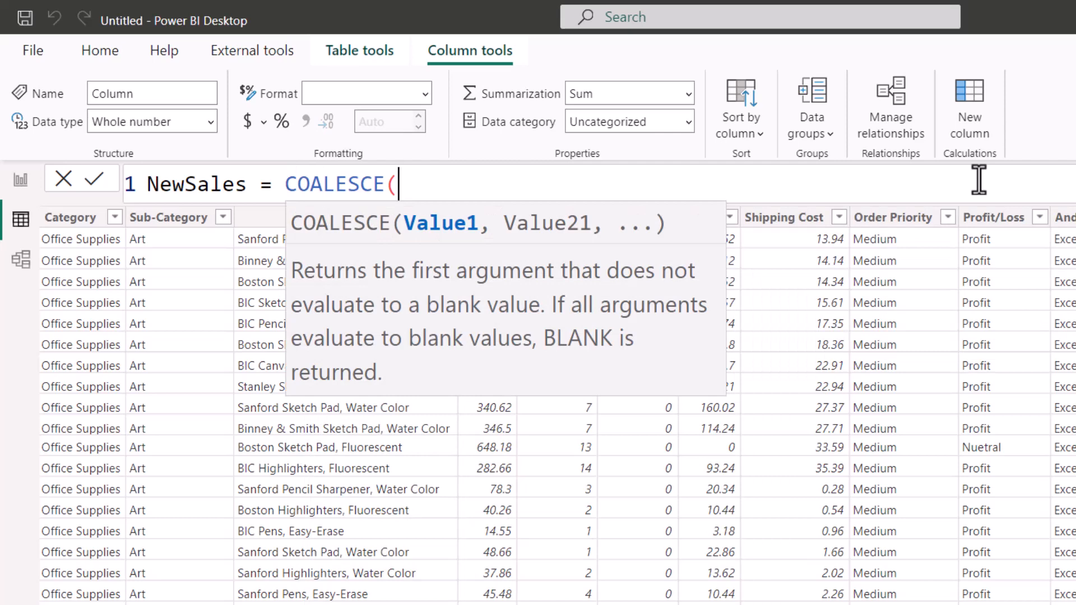
Give COALESCE the arguments 'Global-Superstore'[Sales] and 0, close the formula and commit the NewSales column.
text(glo)
key(Tab)
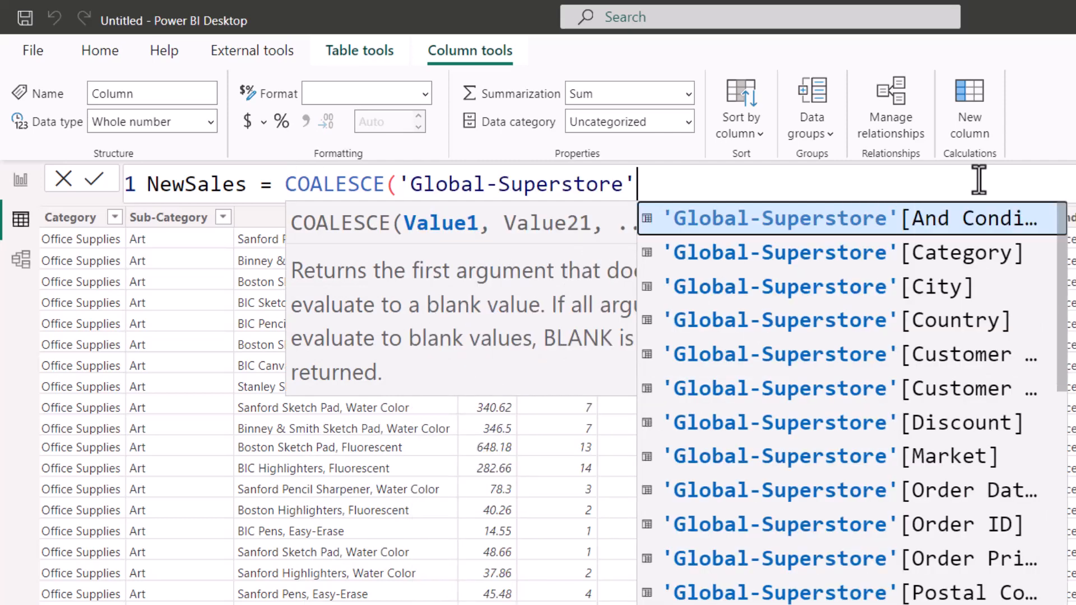
text([sal)
key(Tab)
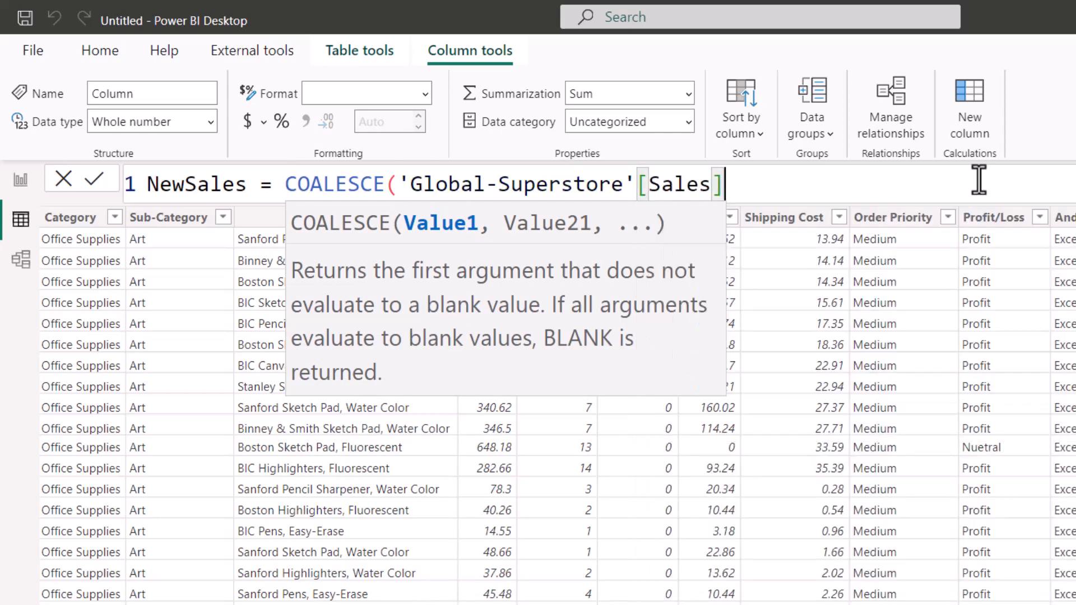
text(,0)
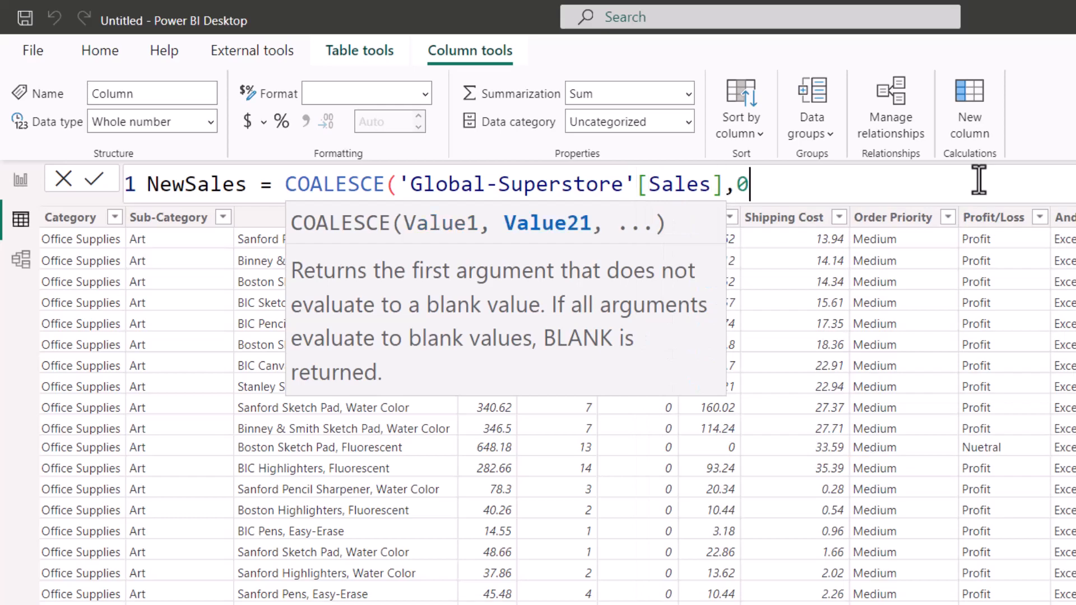
text())
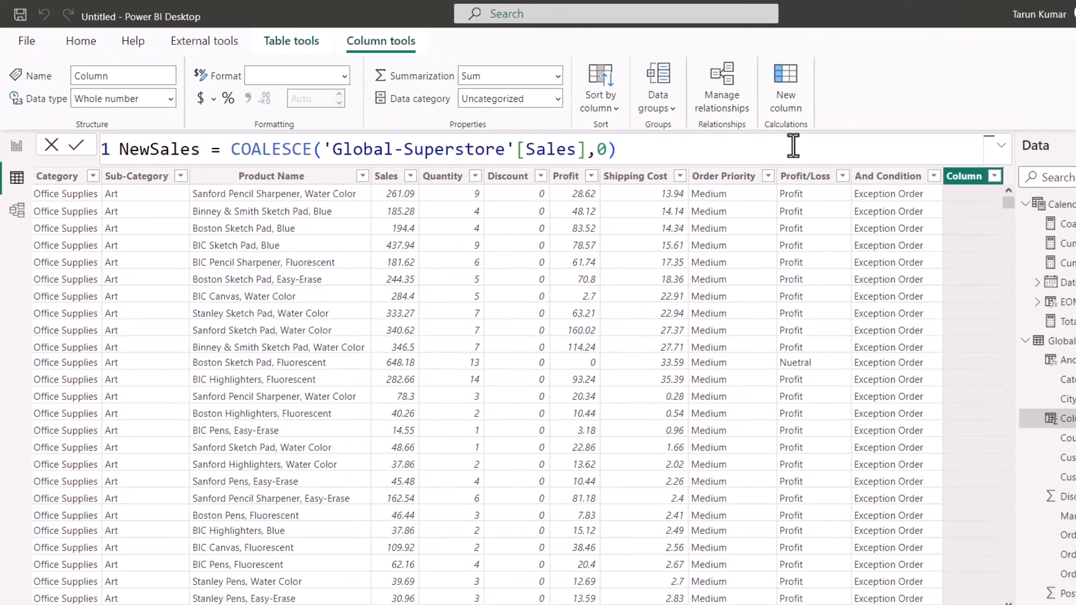
key(Return)
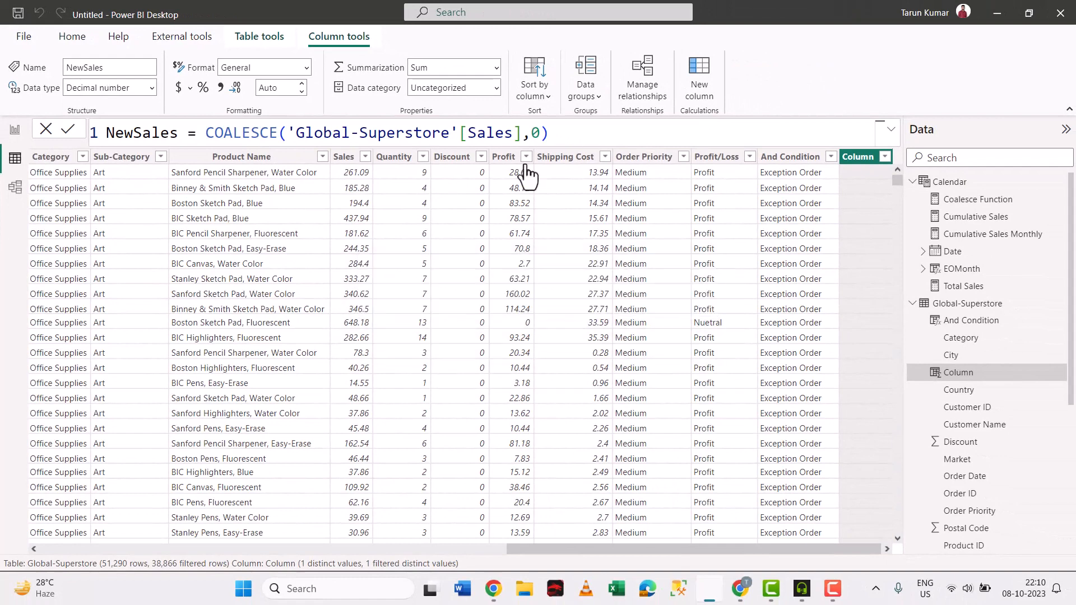
Examine the Sales argument in the NewSales formula, compare the Sales and NewSales columns row by row, and hide the screen-sharing notice.
drag(523, 135, 286, 134)
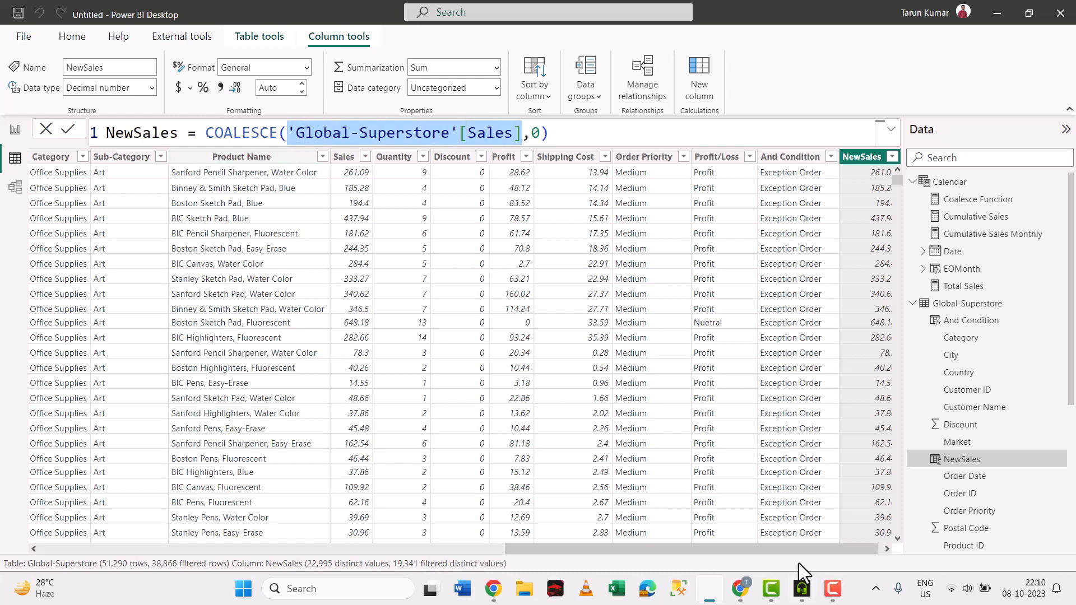
drag(806, 553, 843, 555)
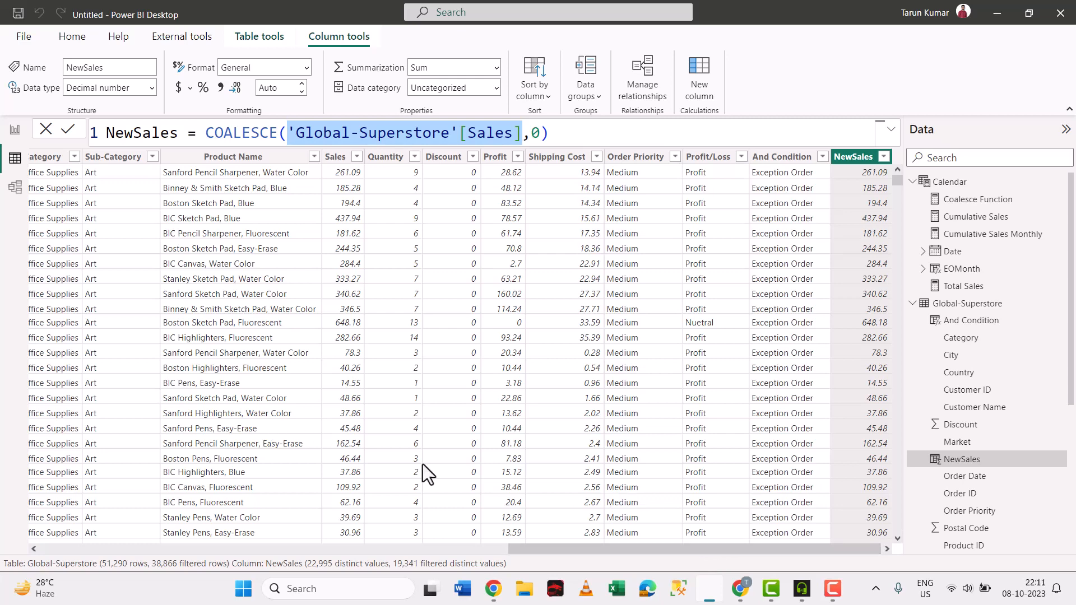
click(337, 157)
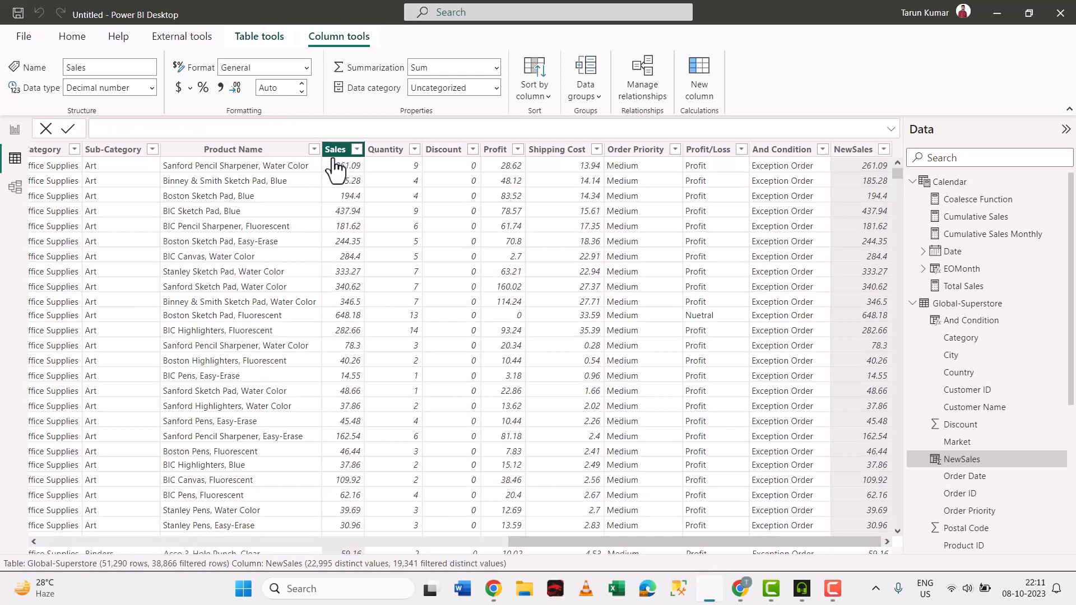
click(855, 149)
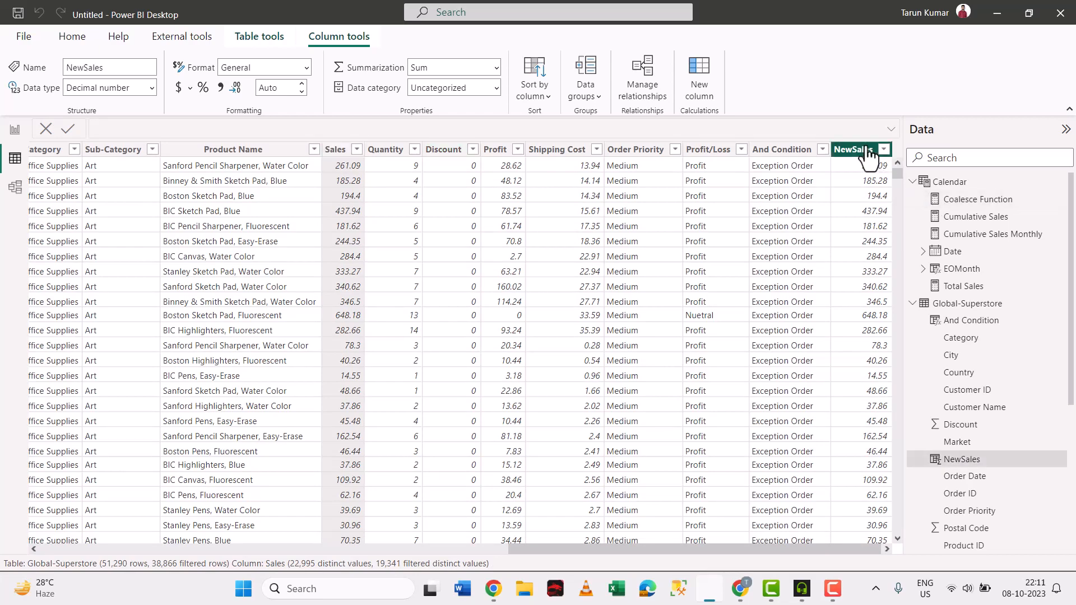
scroll(840, 295, down, 20)
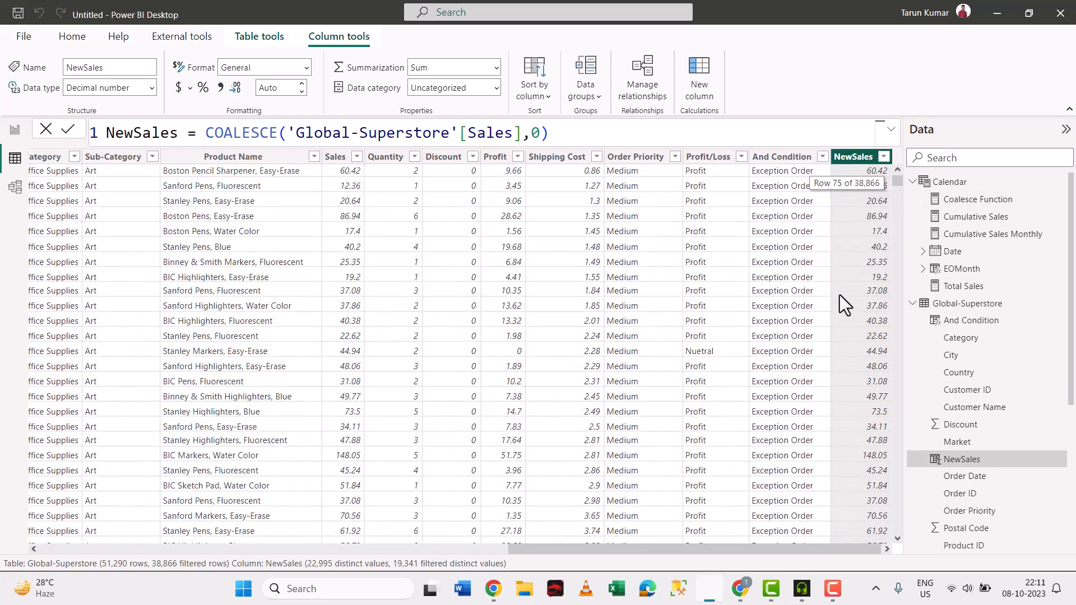
scroll(840, 295, down, 20)
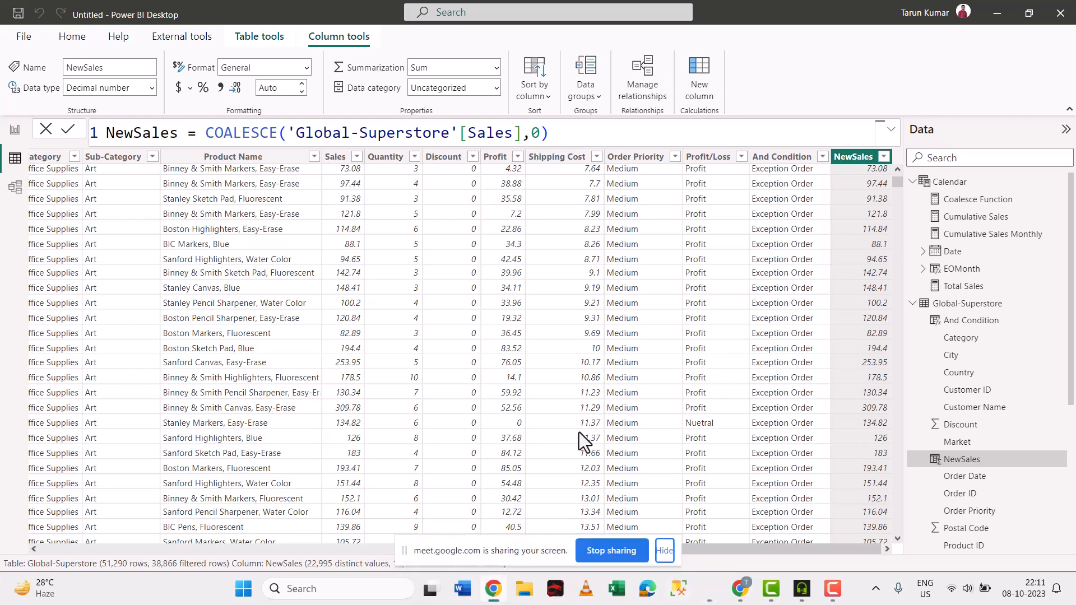
click(658, 550)
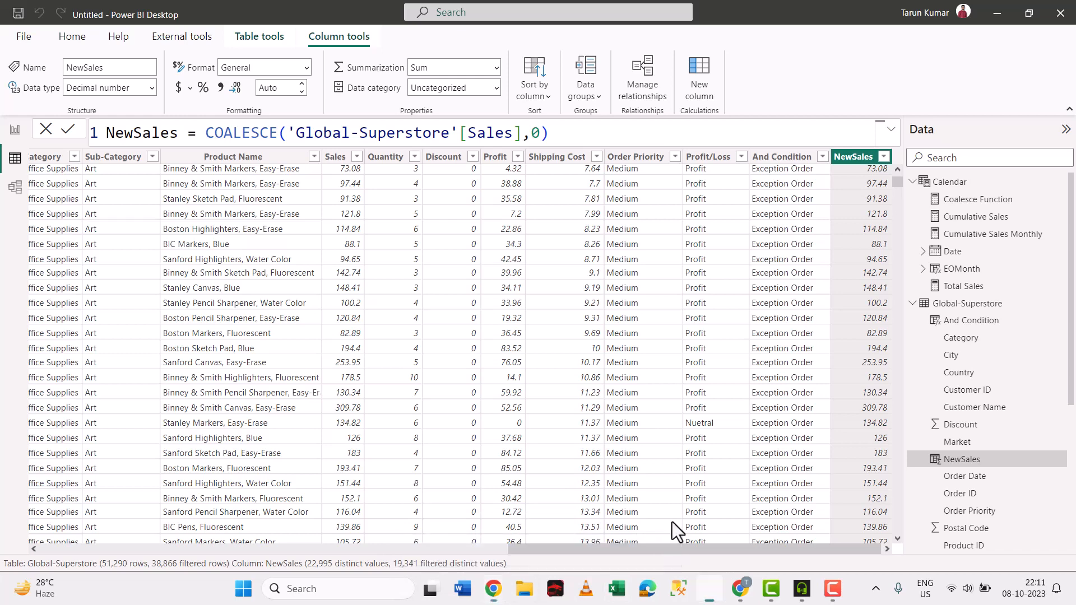
Switch to the browser, return to the DAX function reference page, and find the Time intelligence functions category.
click(1004, 11)
scroll(454, 390, down, 3)
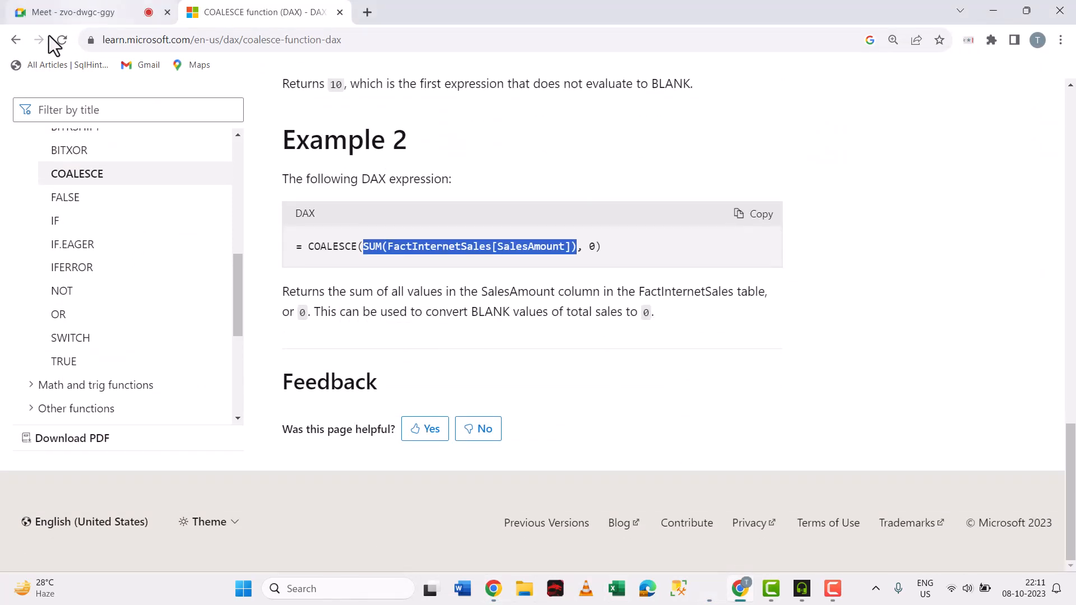
click(22, 41)
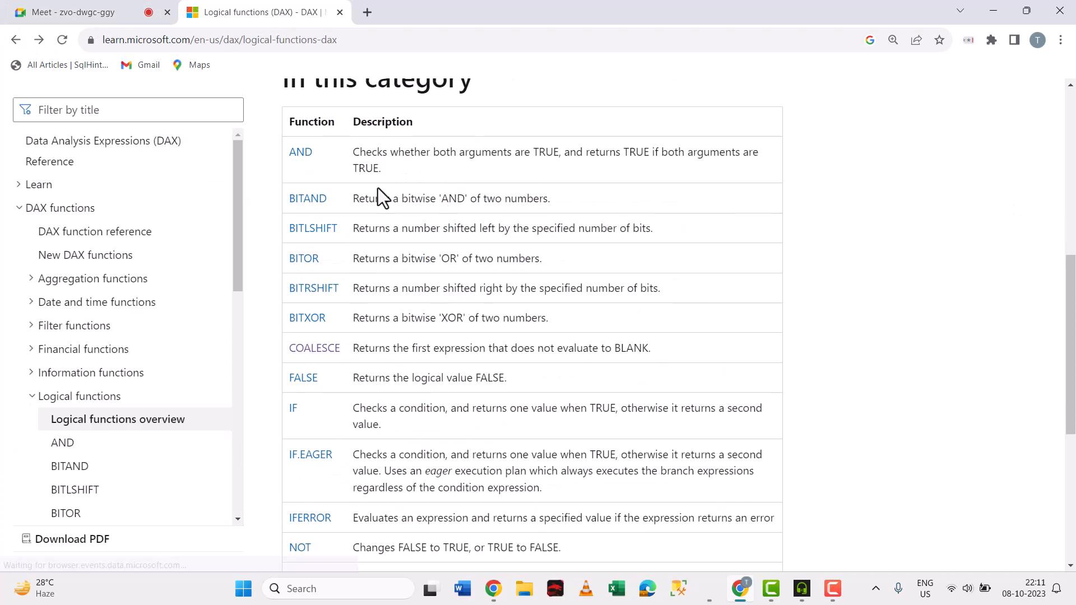
click(15, 40)
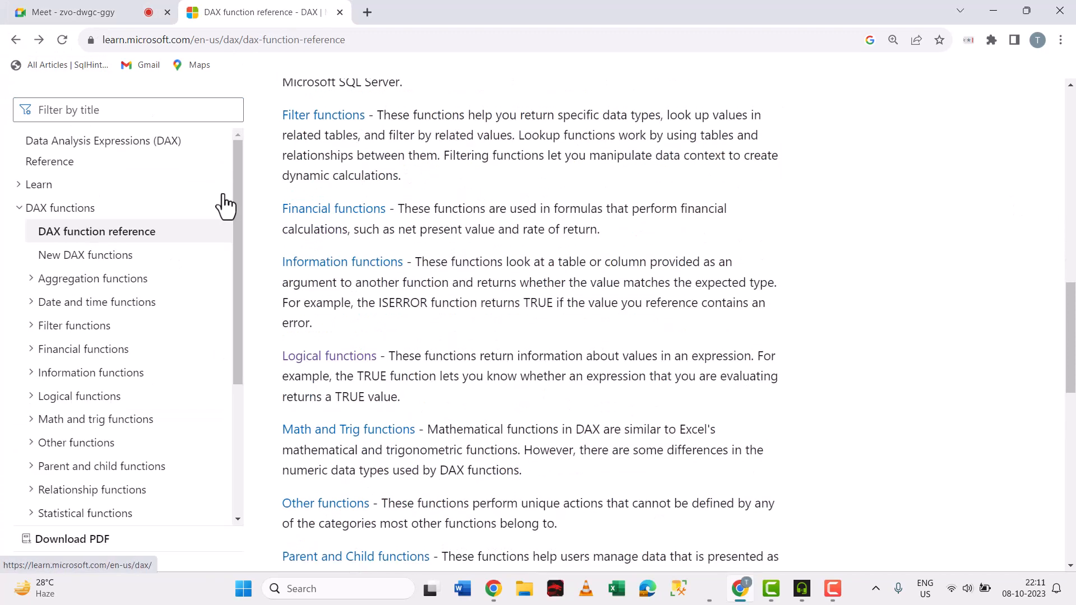
scroll(358, 417, down, 6)
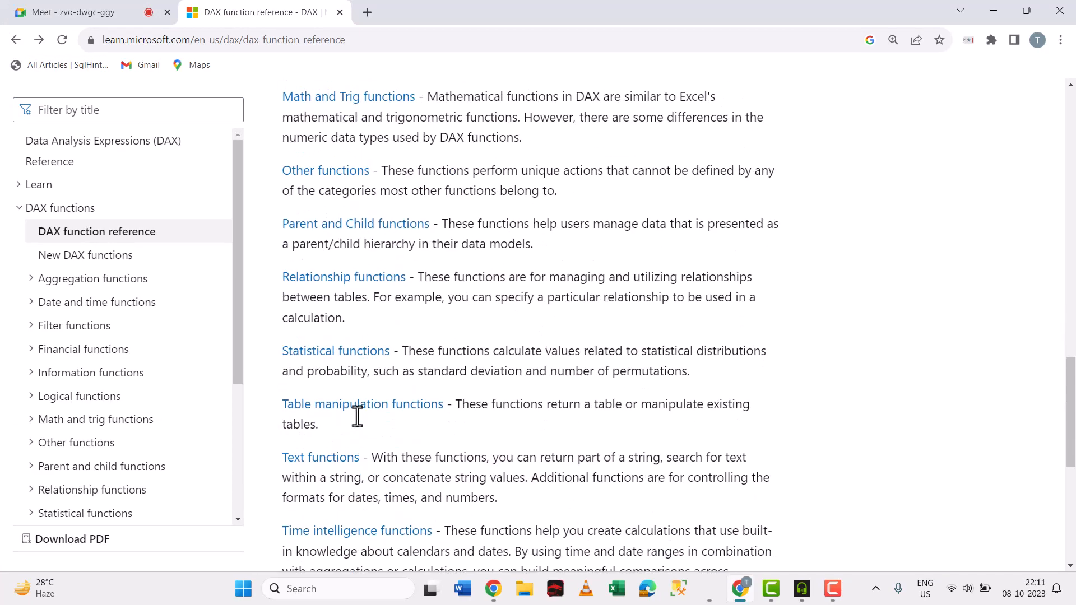
scroll(358, 416, down, 3)
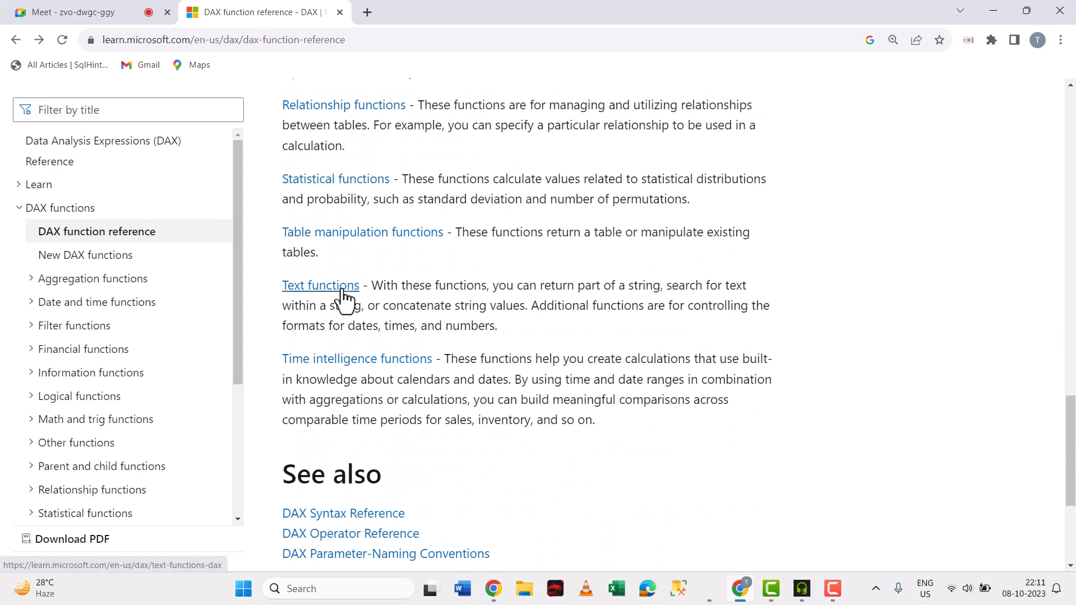
Open the Time intelligence functions page in a separate browser tab and look through its list of functions.
middle_click(361, 367)
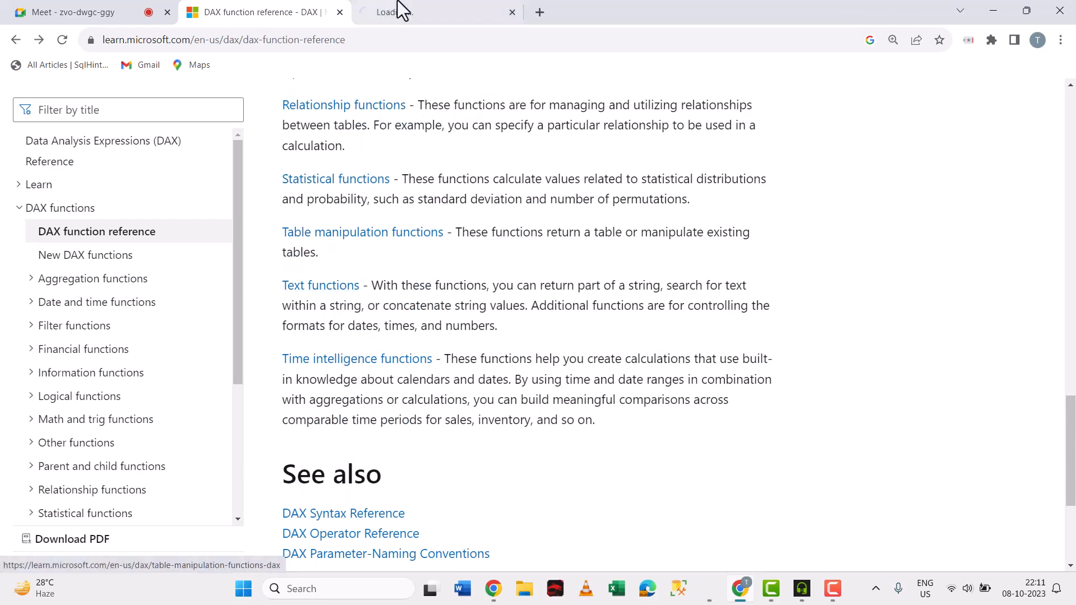
click(426, 8)
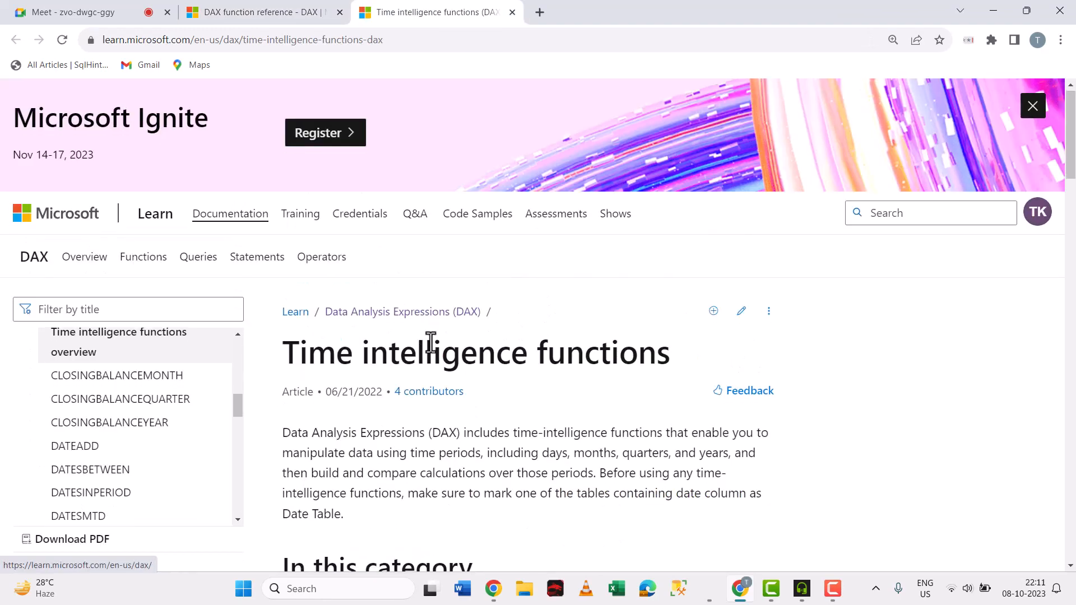
scroll(430, 343, down, 12)
scroll(432, 343, up, 5)
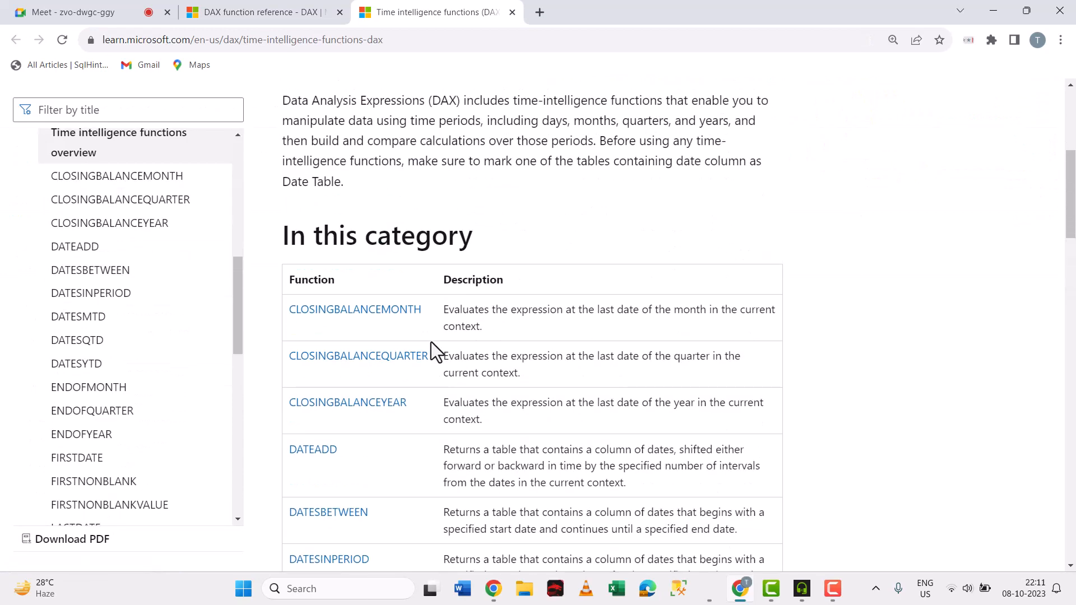
scroll(432, 342, down, 3)
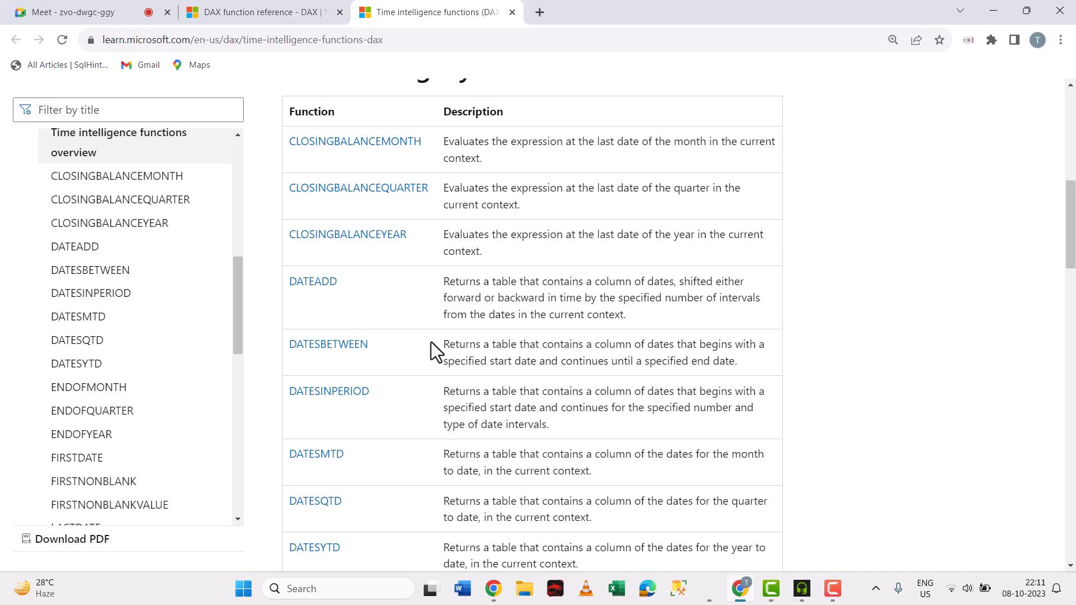
Switch back to Power BI, show the Calendar table's data, and select the EOMonth column.
click(710, 588)
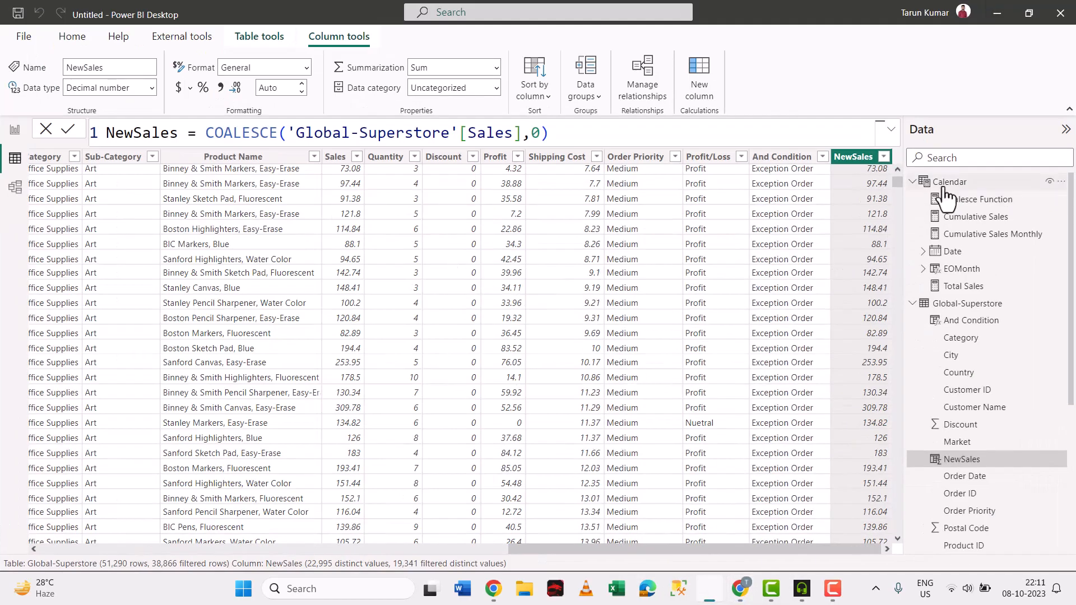
click(944, 189)
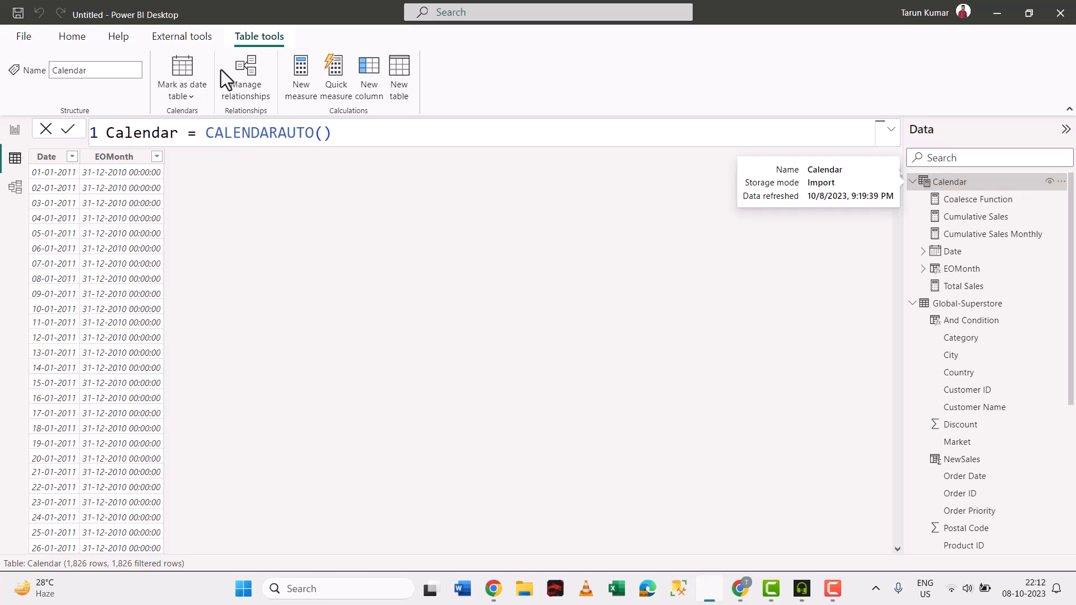
click(118, 157)
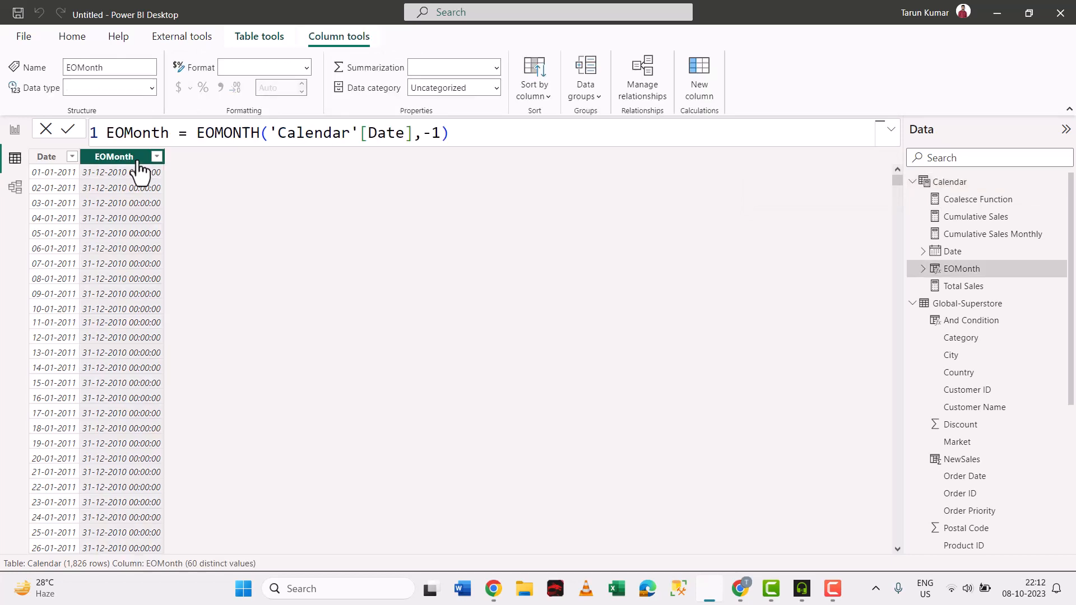
Add a calculated column named NewDate to the Calendar table and start its formula with the DATEADD function.
click(708, 80)
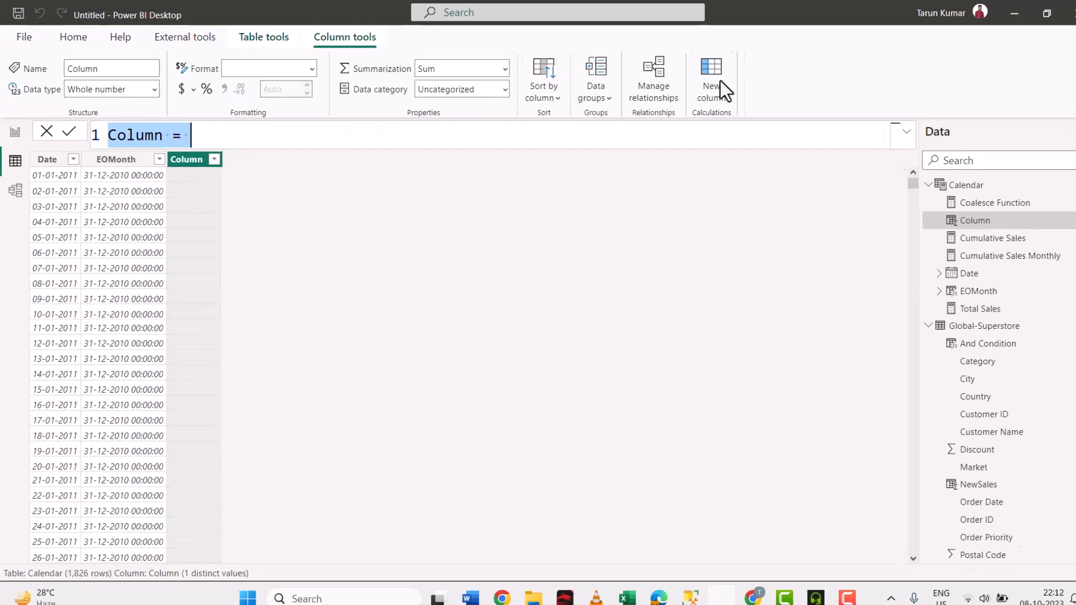
text(Data)
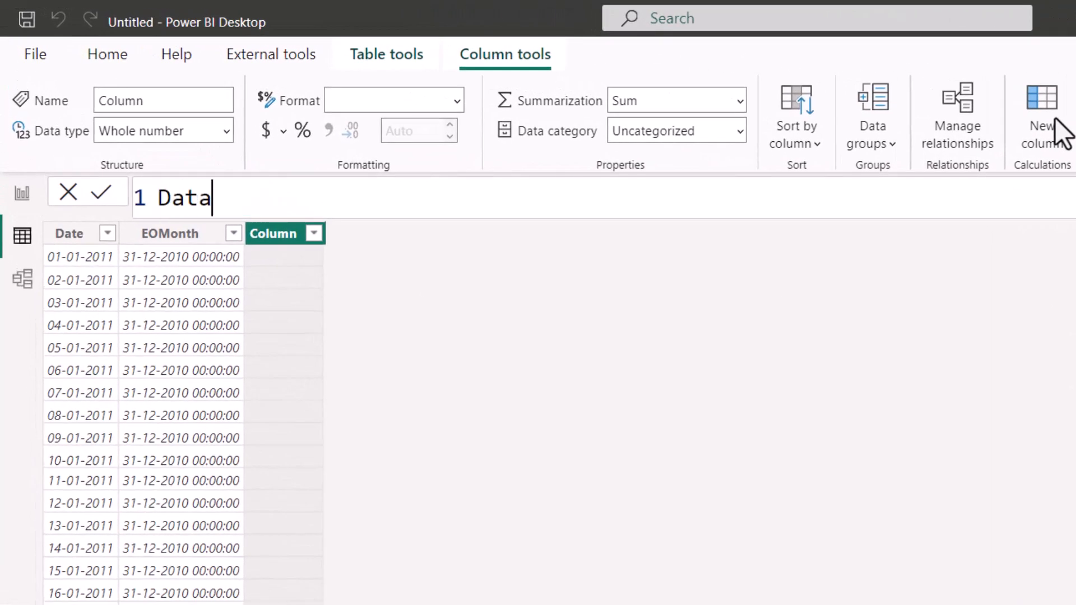
key(BackSpace)
key(BackSpace)
key(BackSpace)
key(BackSpace)
text(NewD)
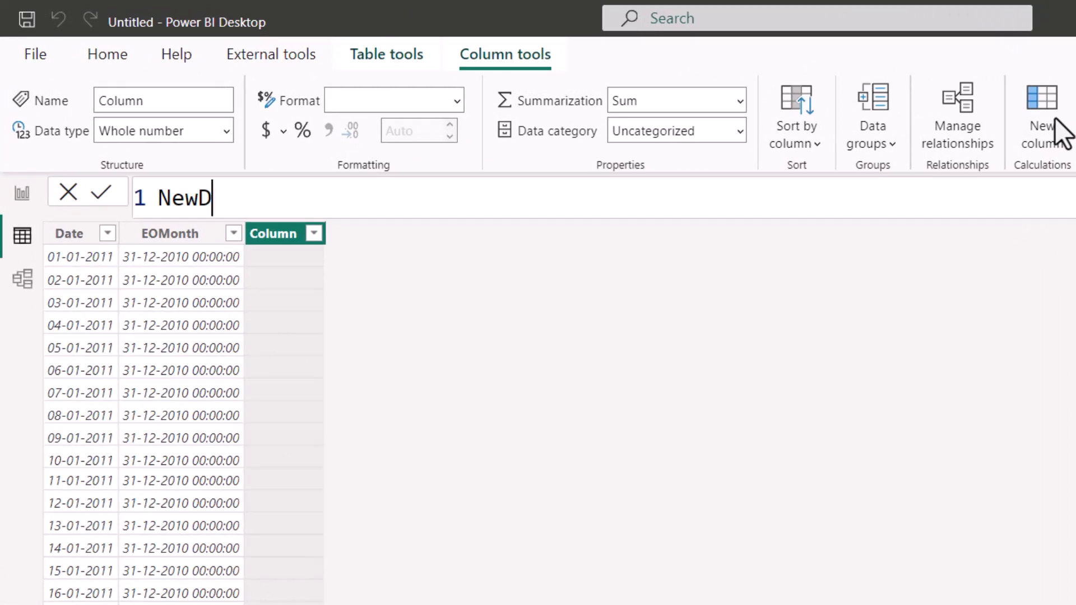
text(ate = Date)
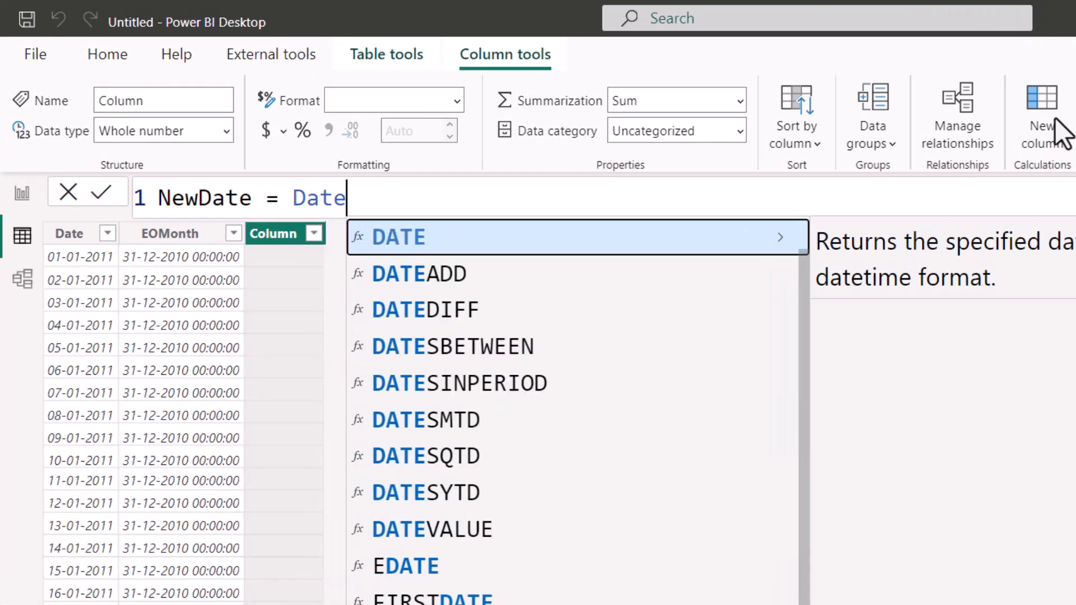
key(Down)
key(Tab)
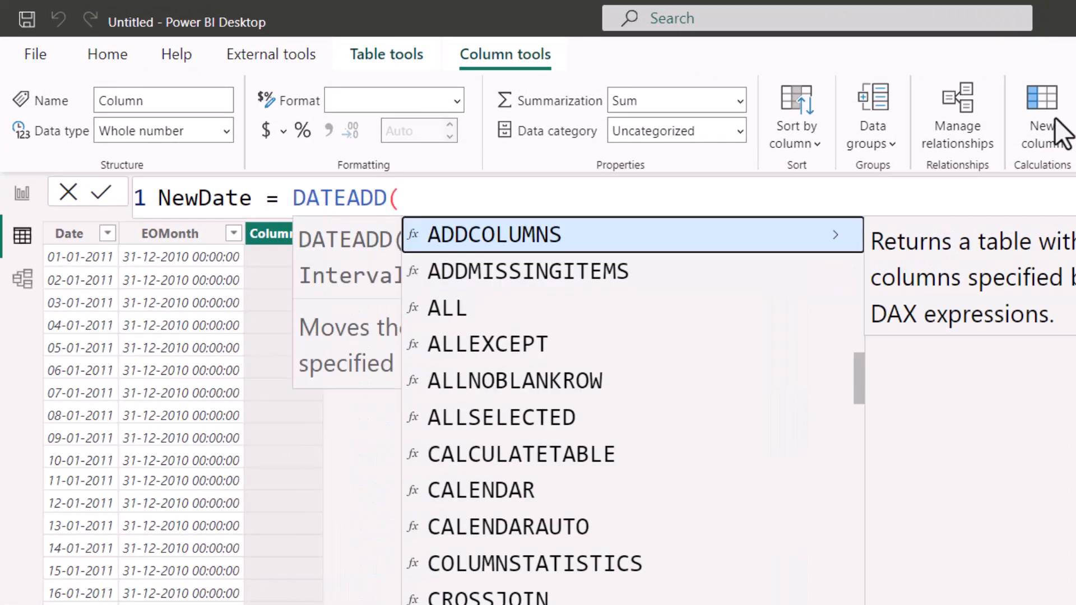
key(BackSpace)
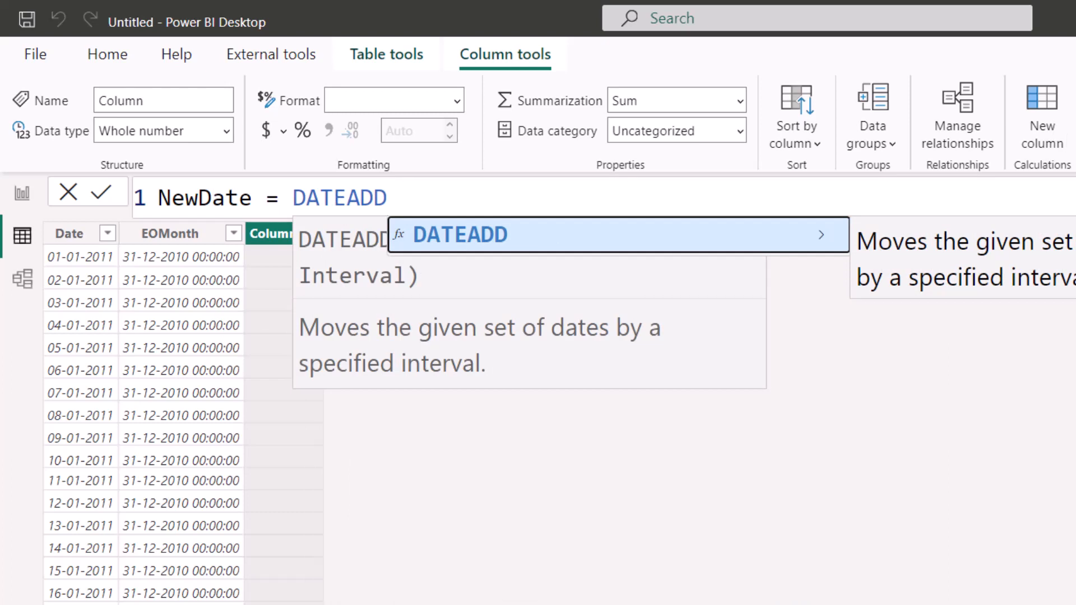
text(()
key(Escape)
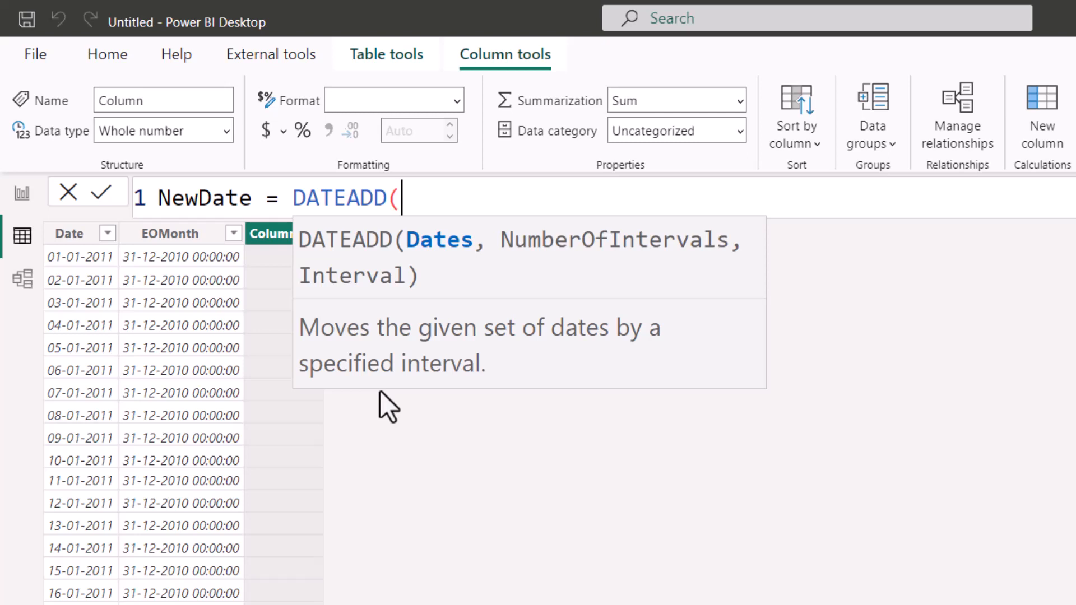
Complete and commit the NewDate formula with the DATEADD arguments 'Calendar'[Date], 2 and DAY.
text(Cal)
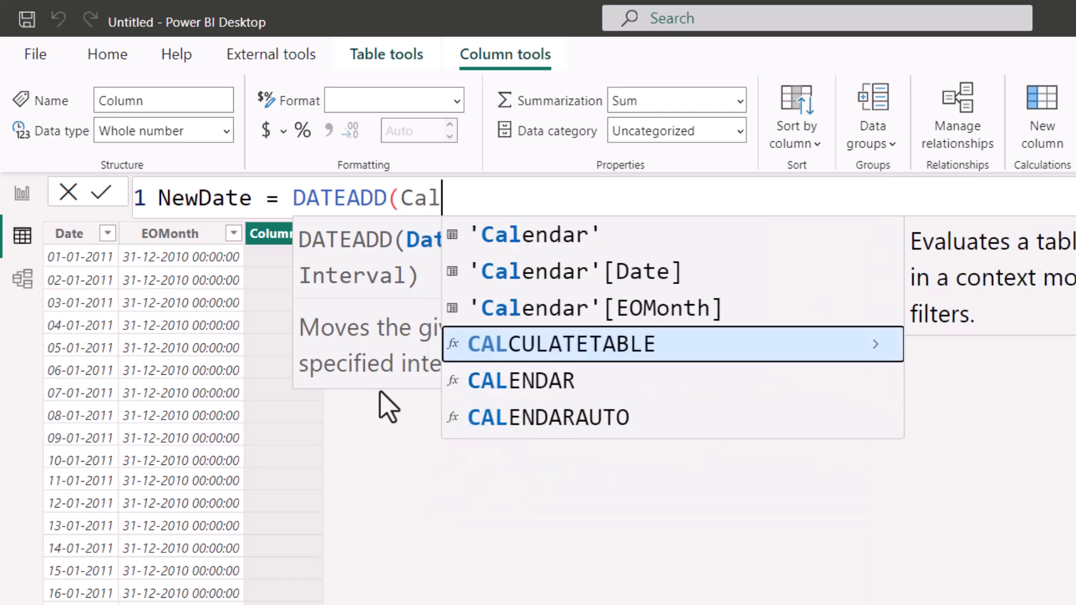
key(Up)
key(Up)
key(Tab)
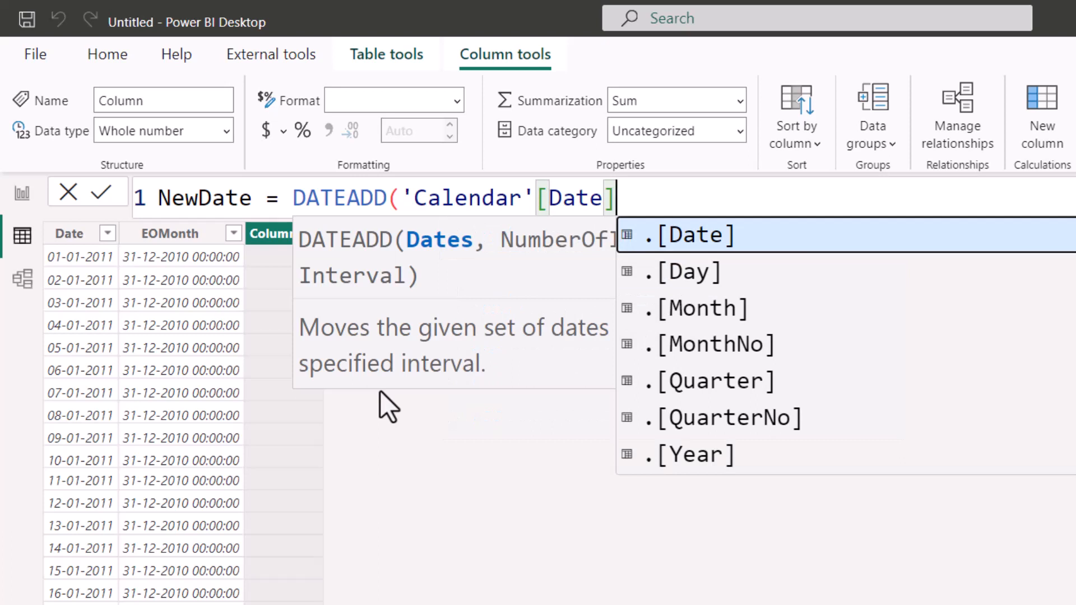
text(,)
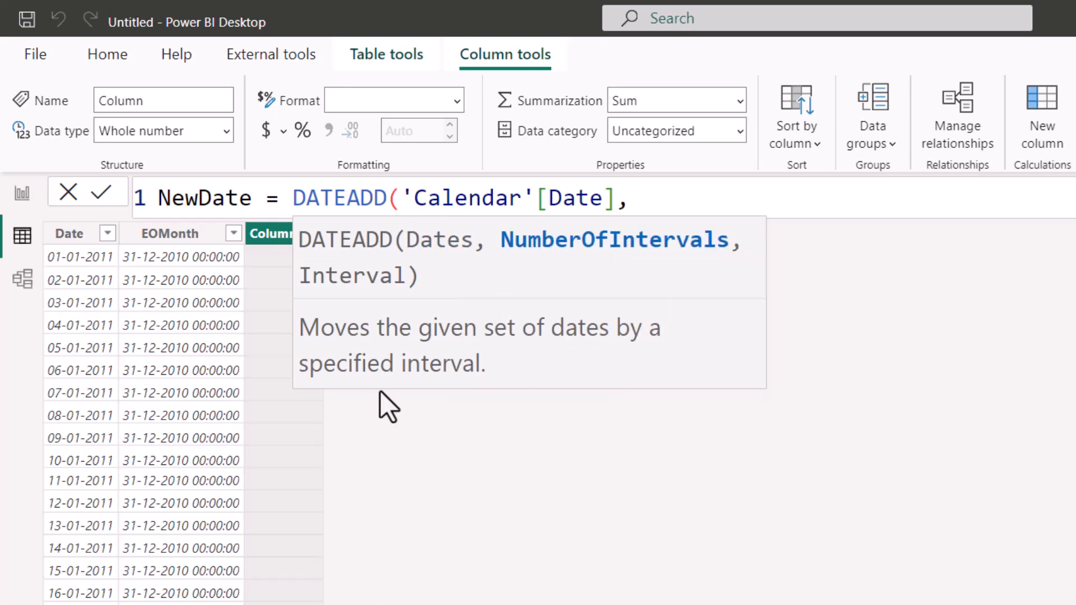
text(2,)
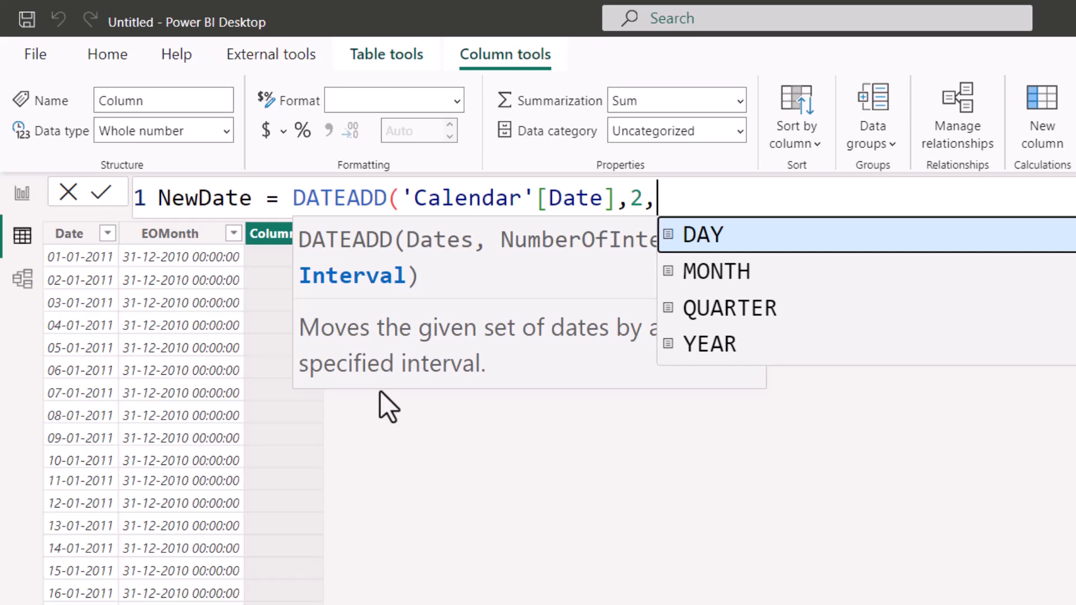
click(721, 243)
text())
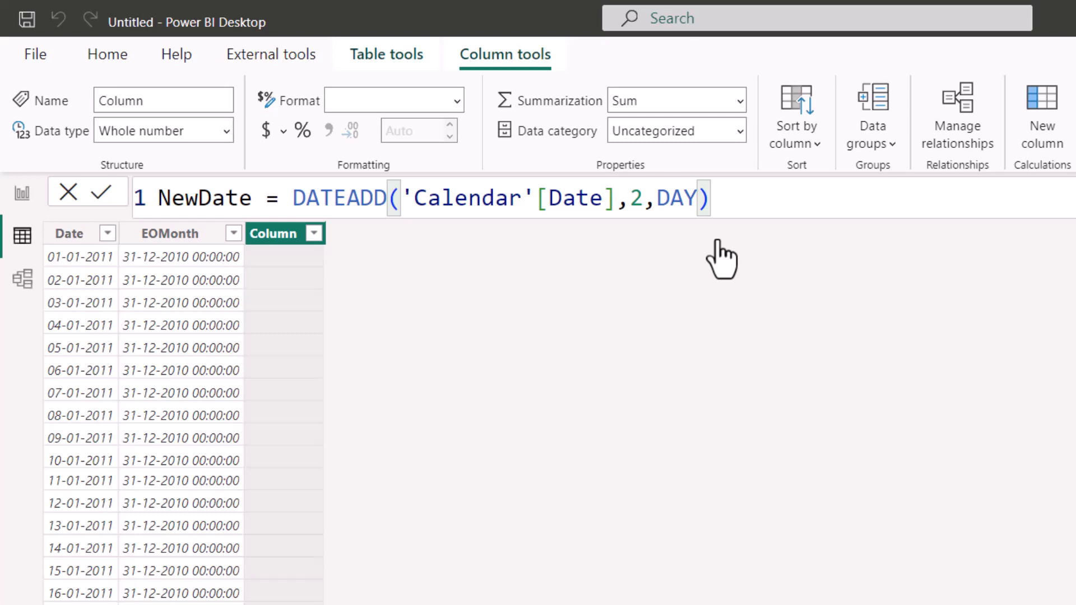
text(\)
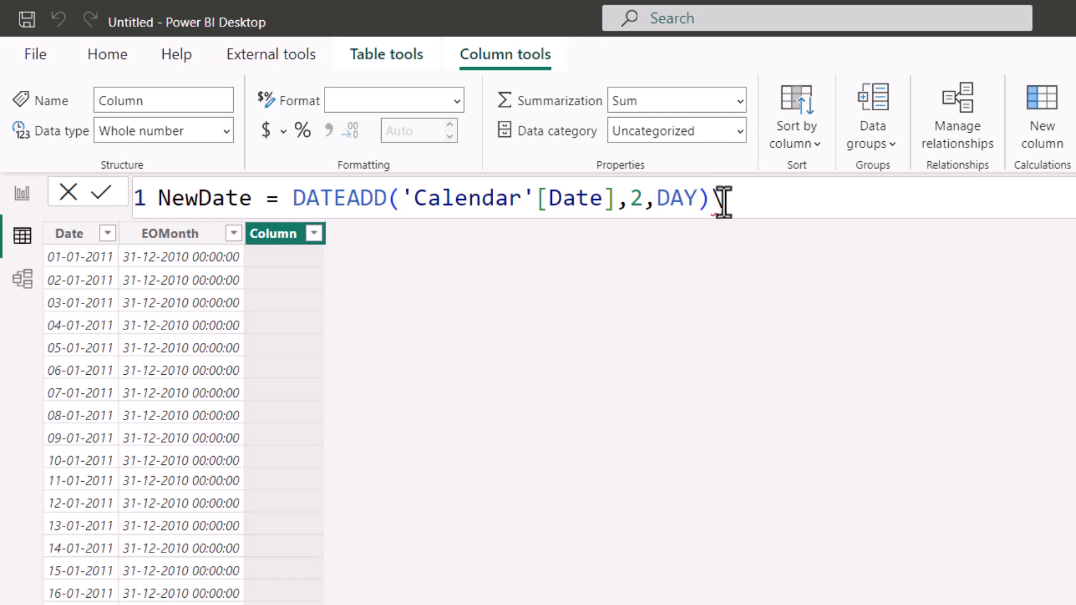
key(BackSpace)
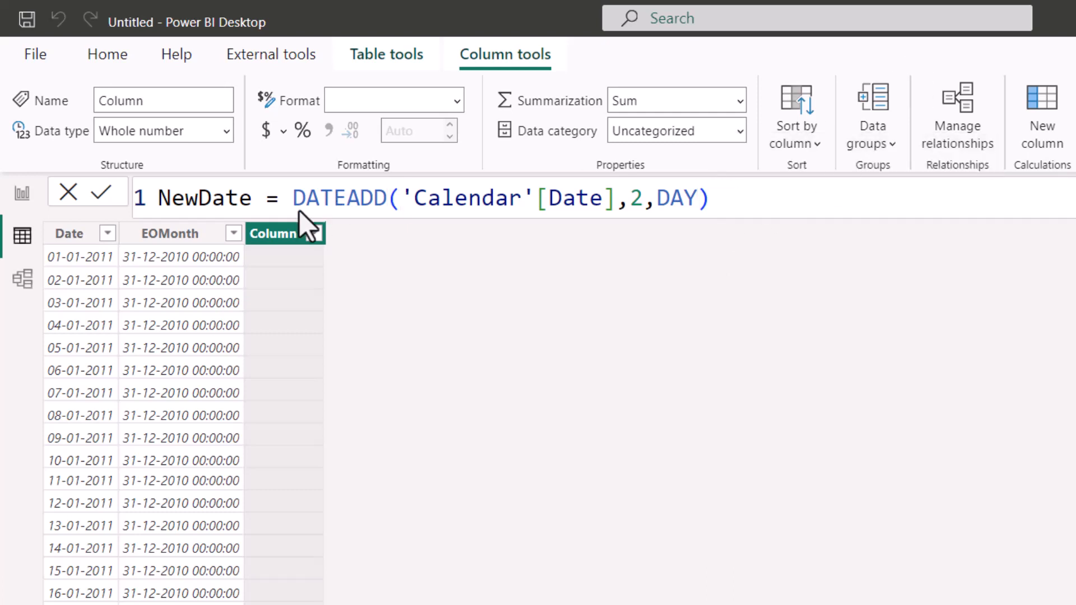
key(Return)
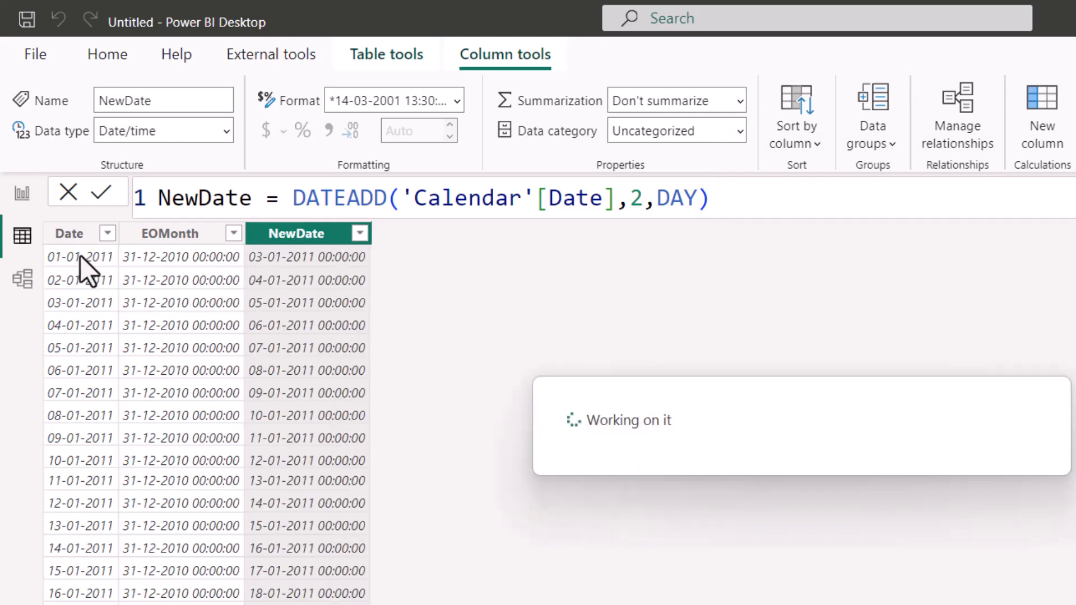
Compare the first Date and NewDate values, and set the number of intervals in the NewDate formula to 3.
click(81, 257)
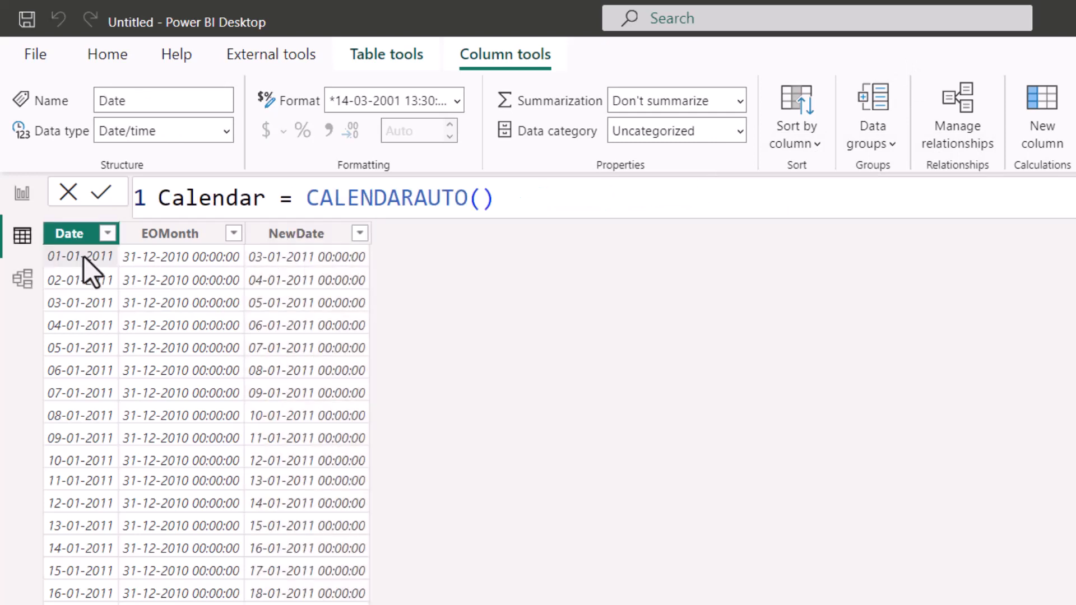
click(286, 258)
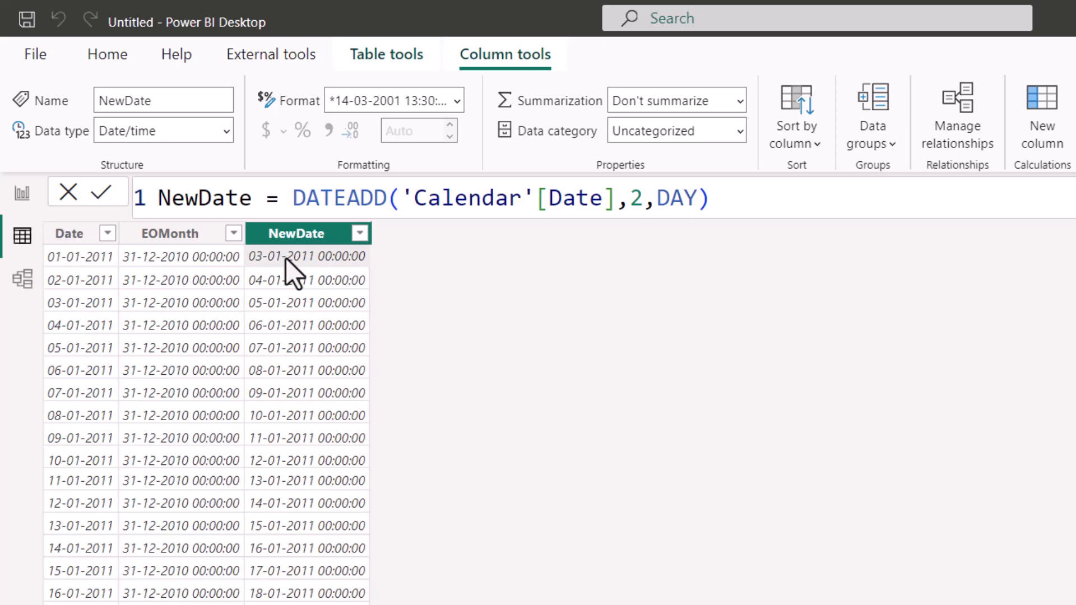
double_click(639, 197)
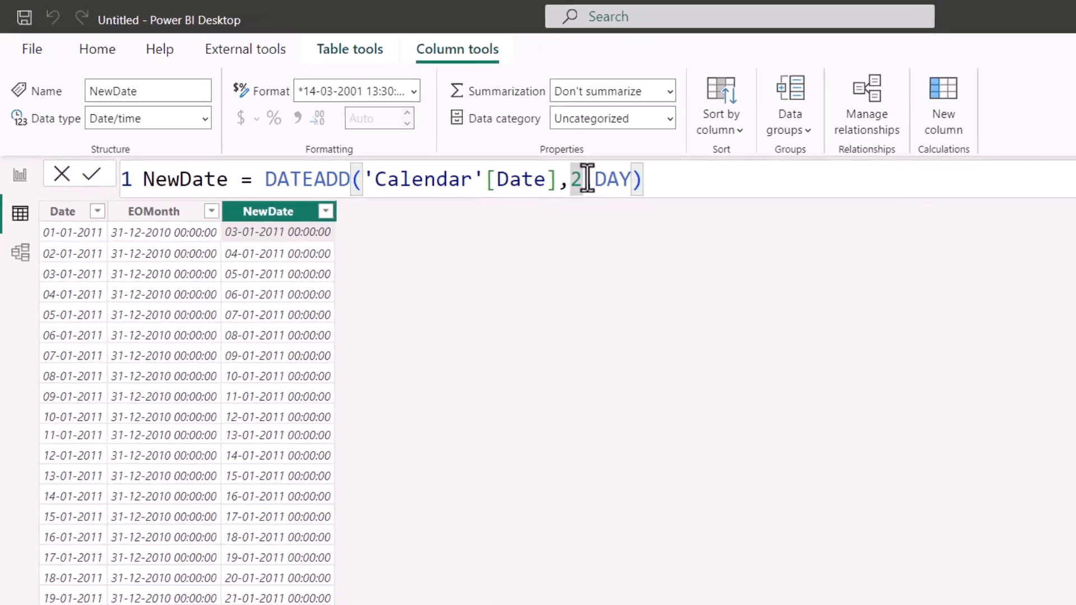
key(BackSpace)
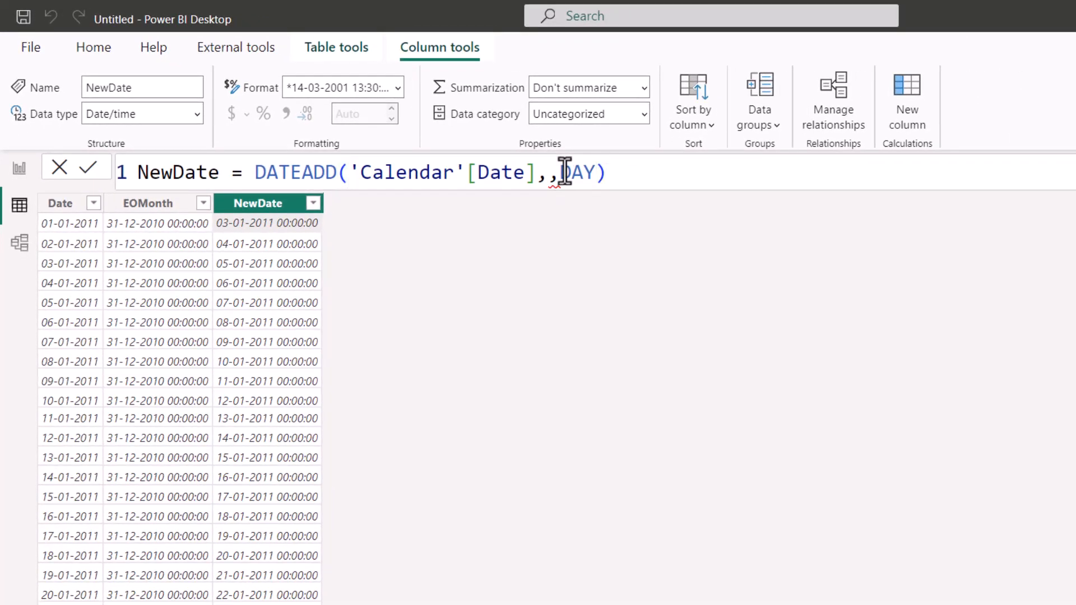
key(Return)
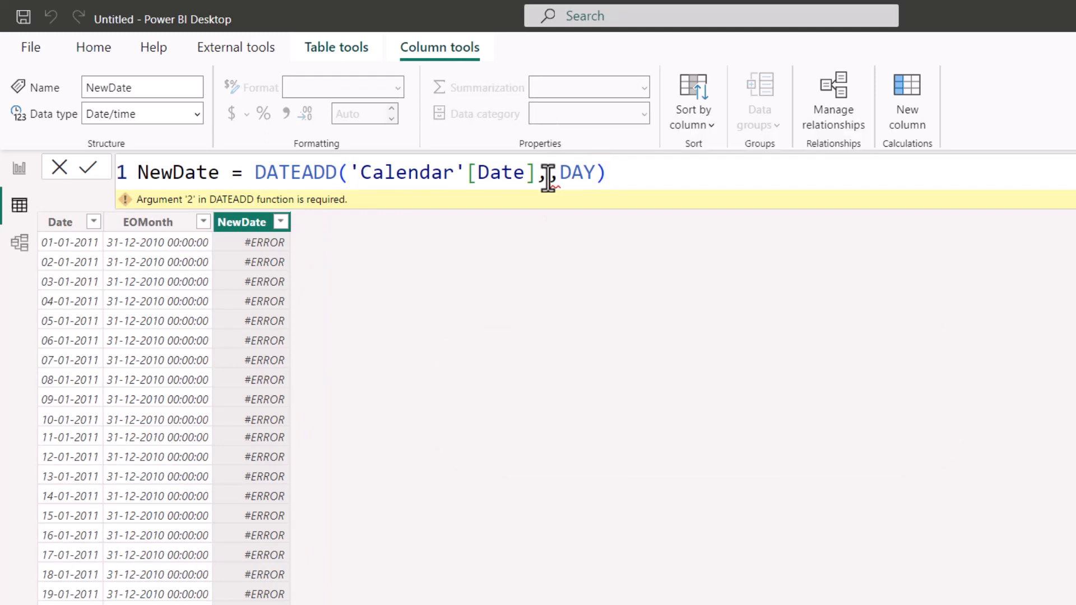
click(548, 179)
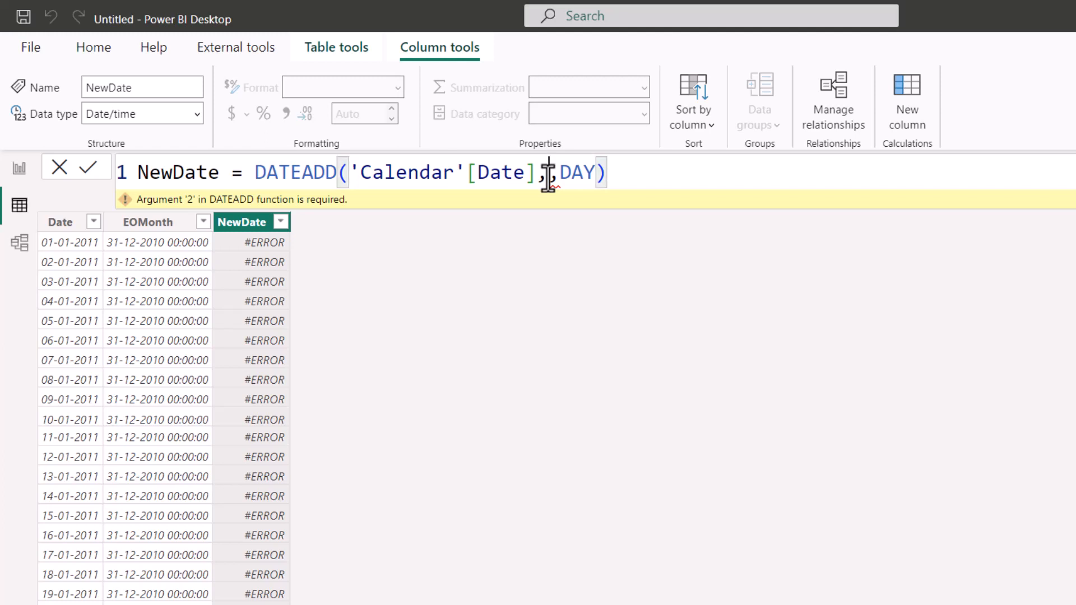
text(3,)
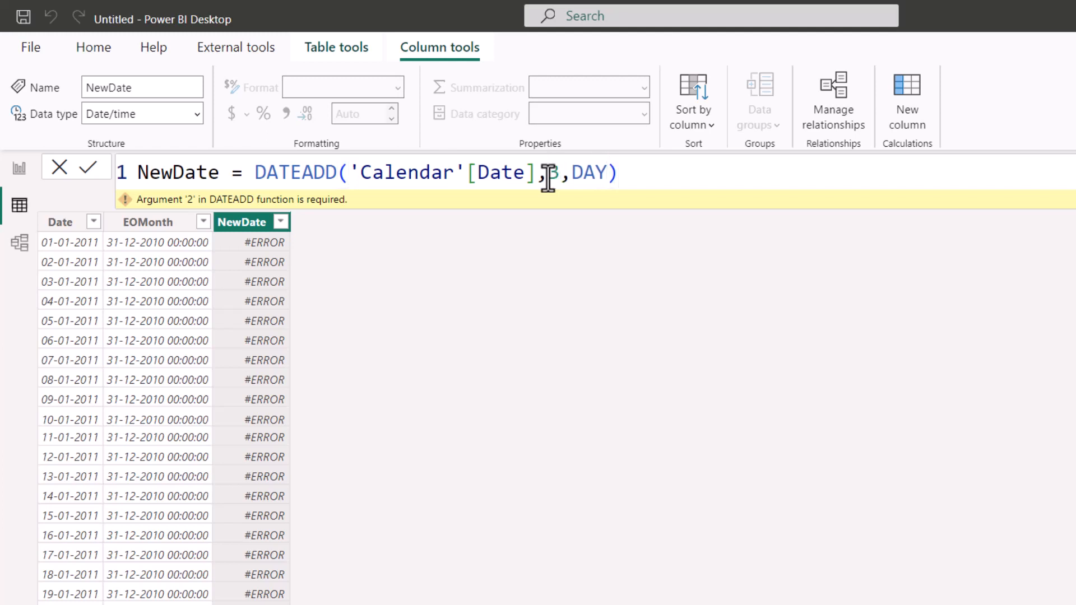
key(Return)
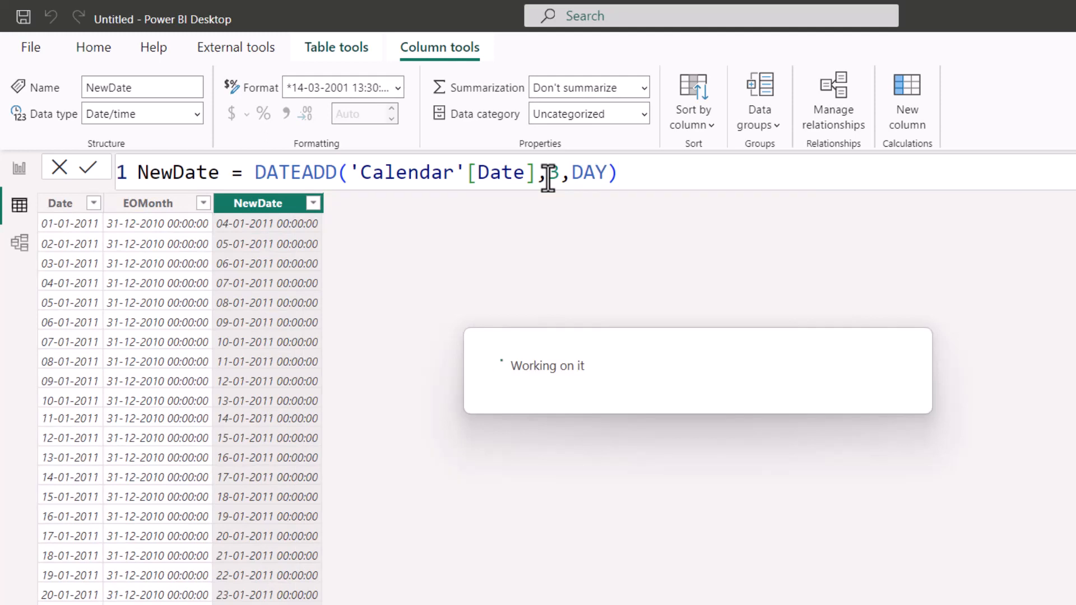
Set the number of intervals in the NewDate formula to -3 to move the dates back three days.
click(549, 178)
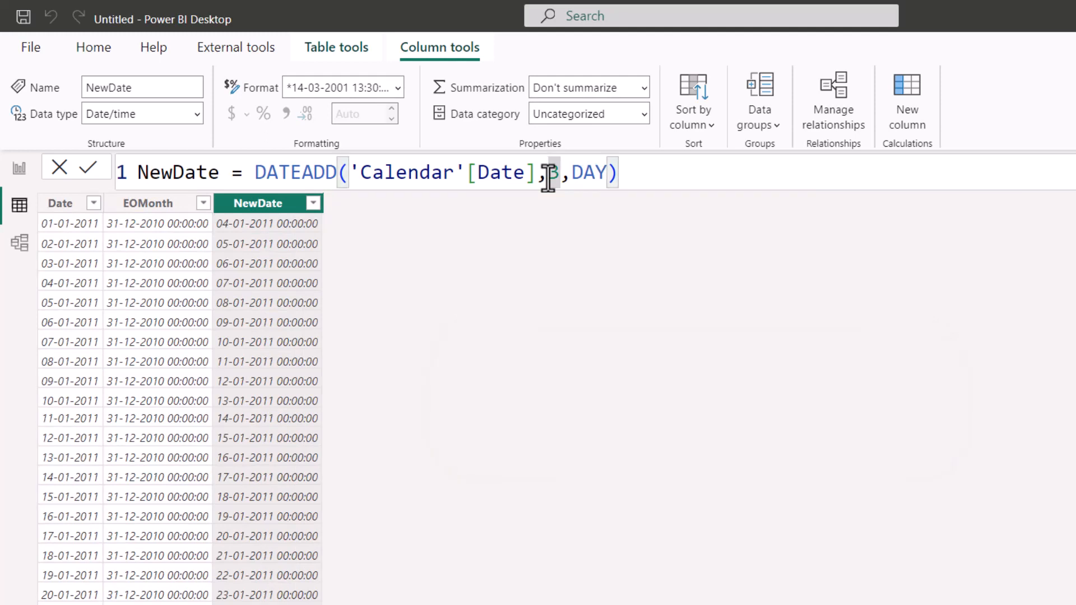
text(-)
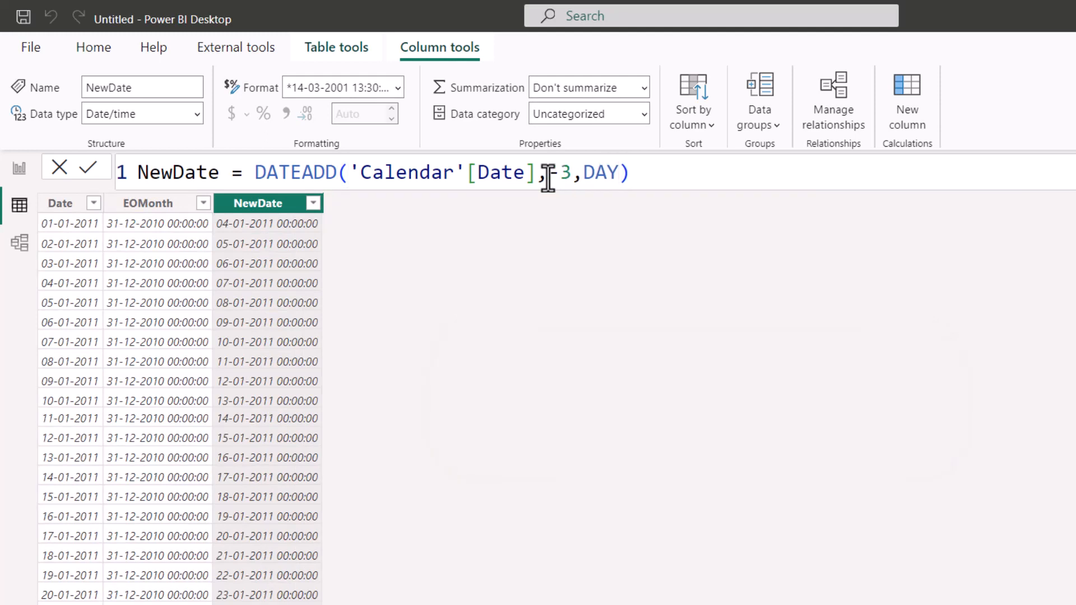
key(Return)
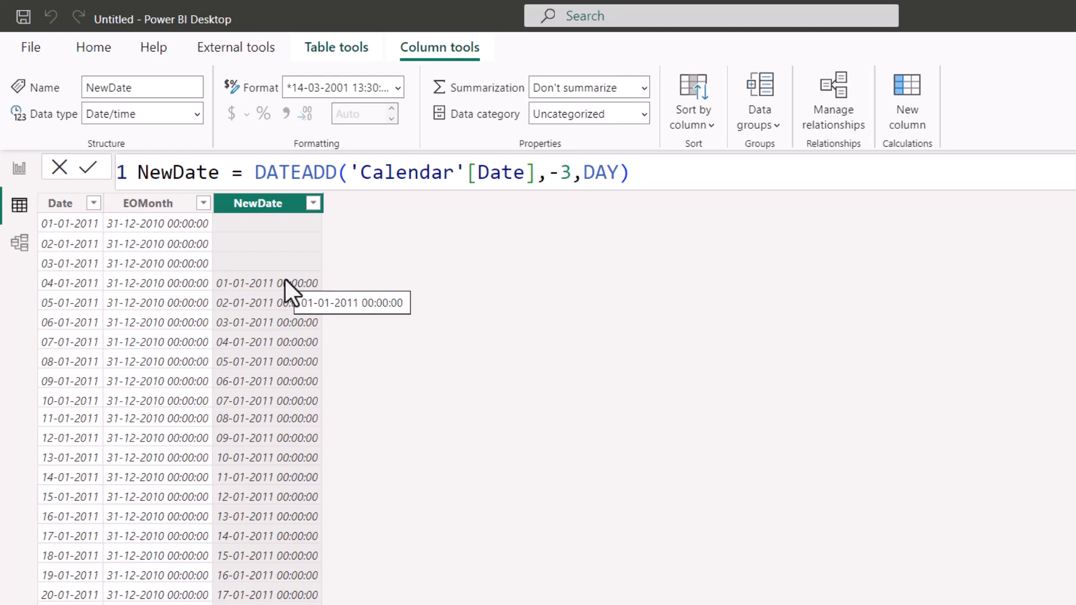
Select the Date column and compare its dates with NewDate from the first to the last row of the Calendar table.
click(81, 213)
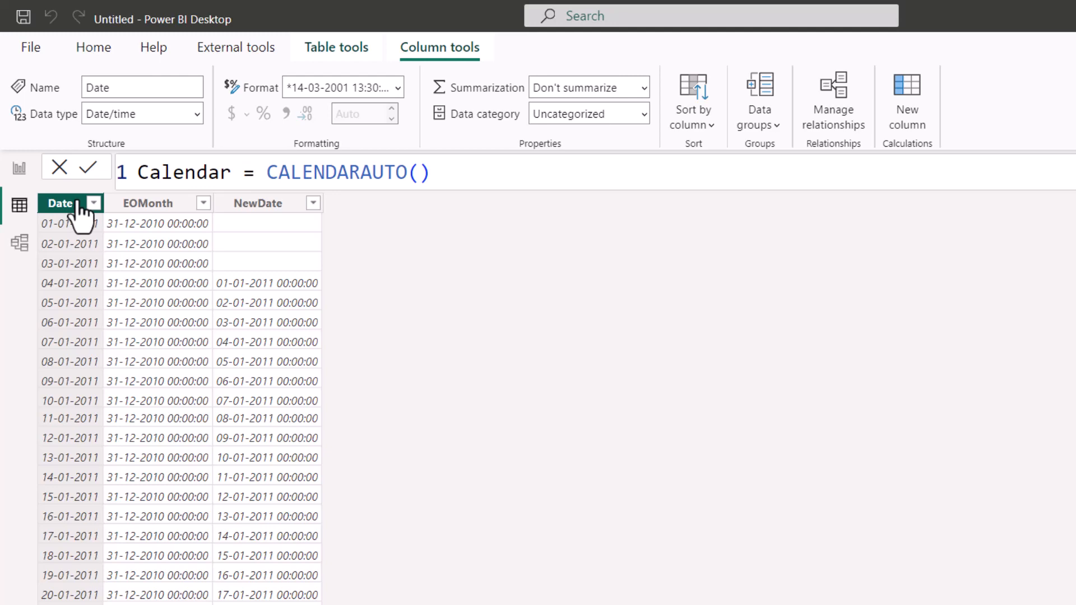
scroll(805, 221, down, 2)
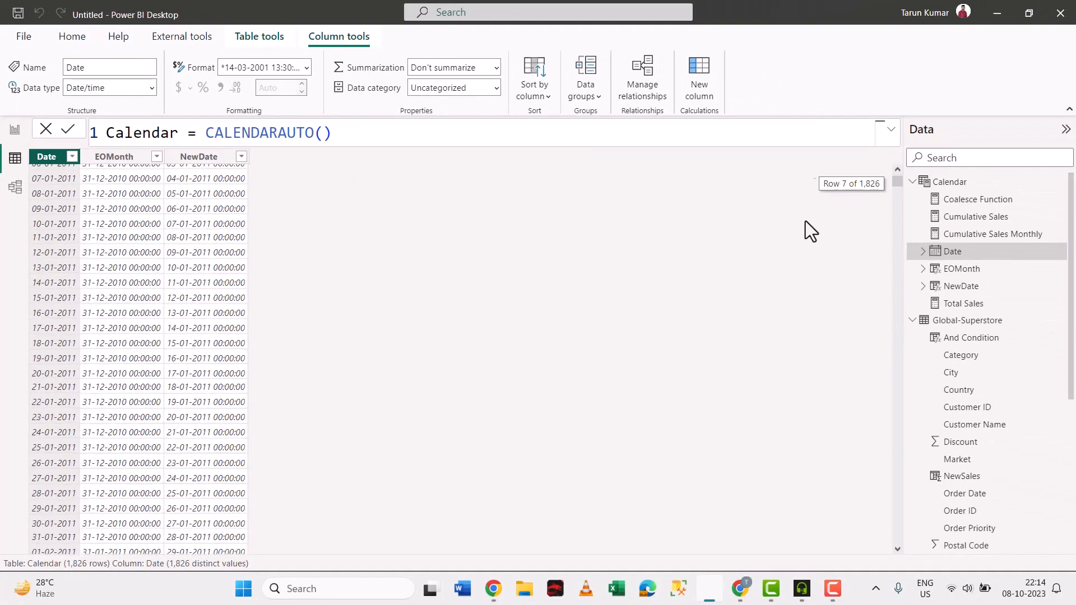
drag(897, 182, 892, 566)
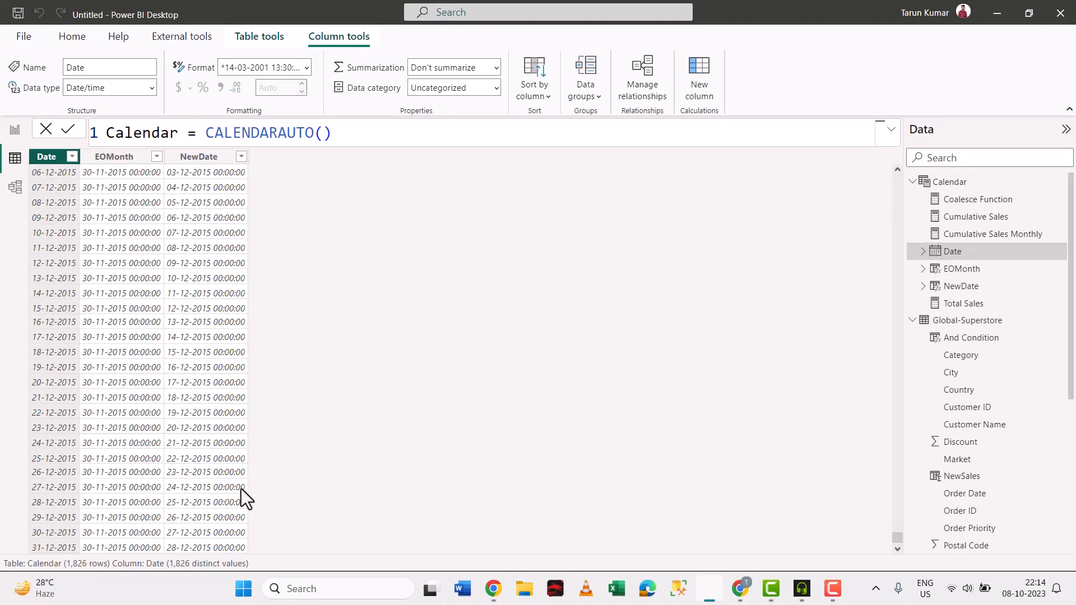
scroll(240, 495, up, 6)
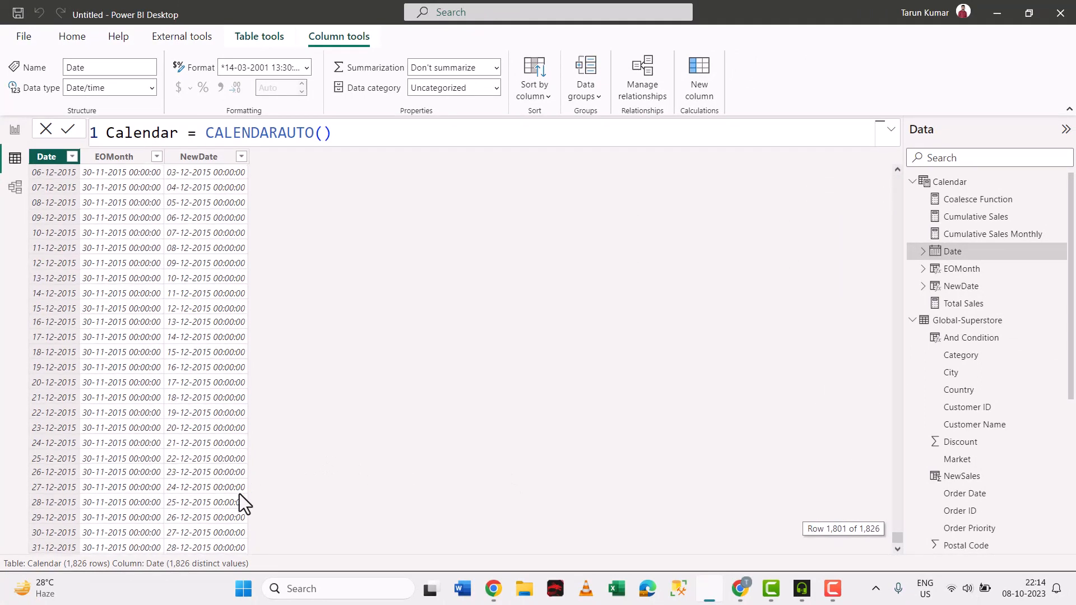
scroll(240, 493, up, 20)
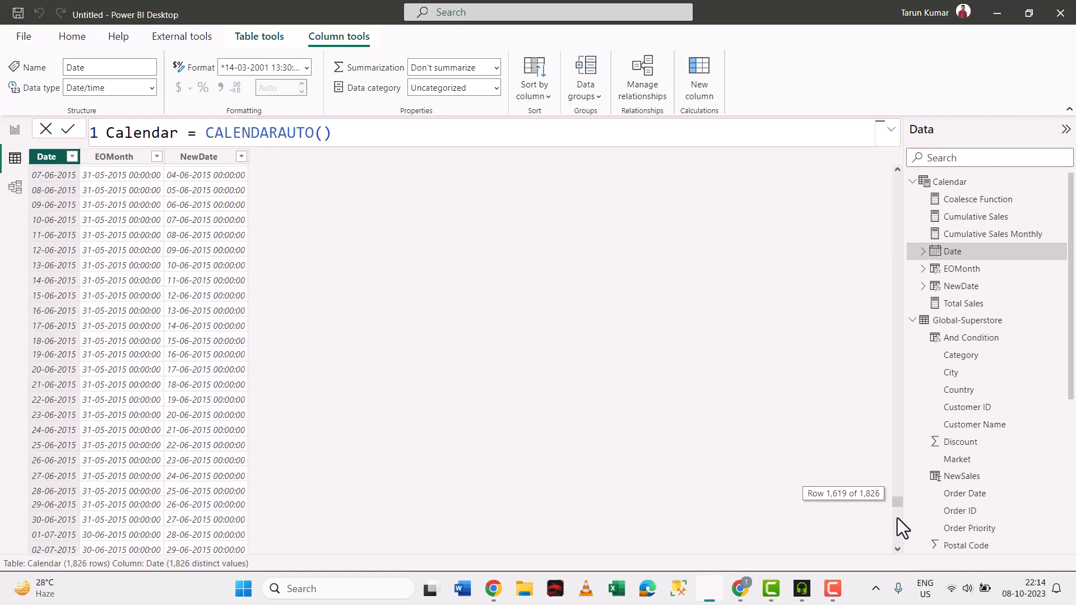
drag(899, 500, 900, 168)
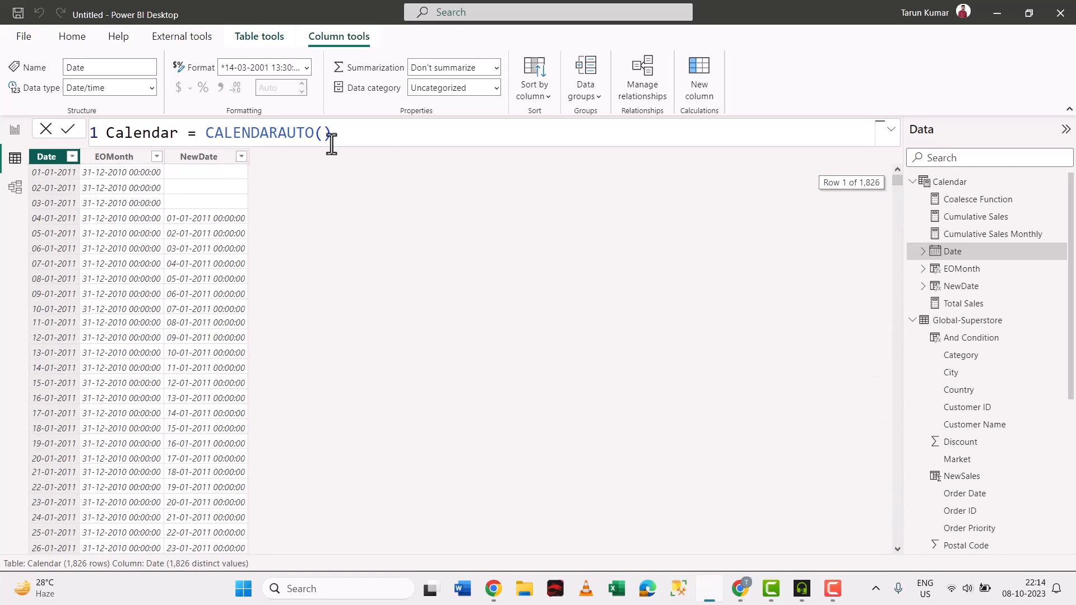
Select the NewDate column and change its DATEADD formula to shift the dates forward by 3 days.
click(219, 158)
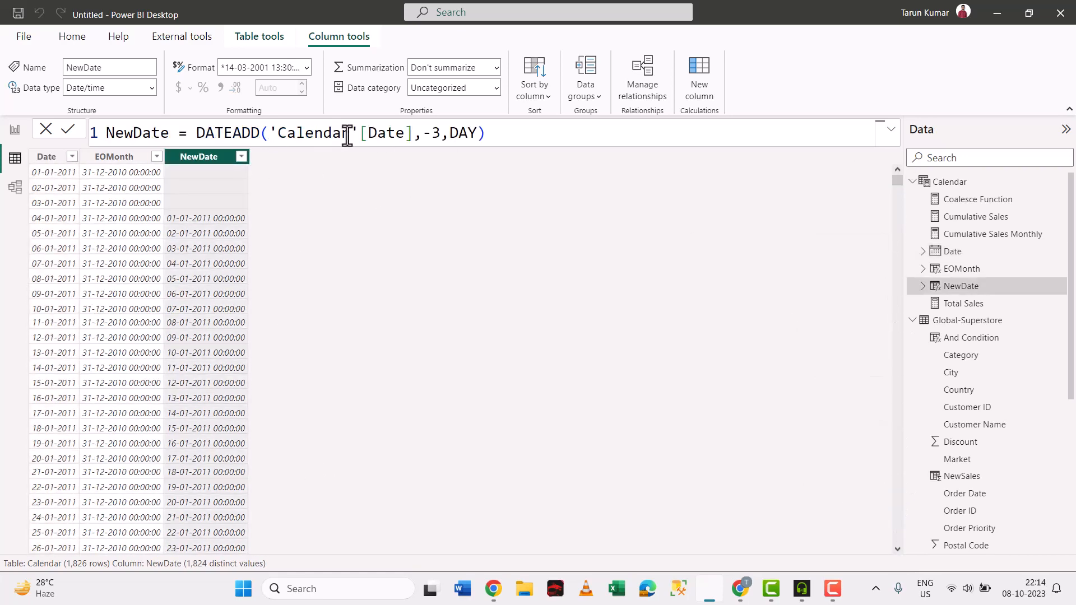
click(444, 134)
key(BackSpace)
key(BackSpace)
text(3)
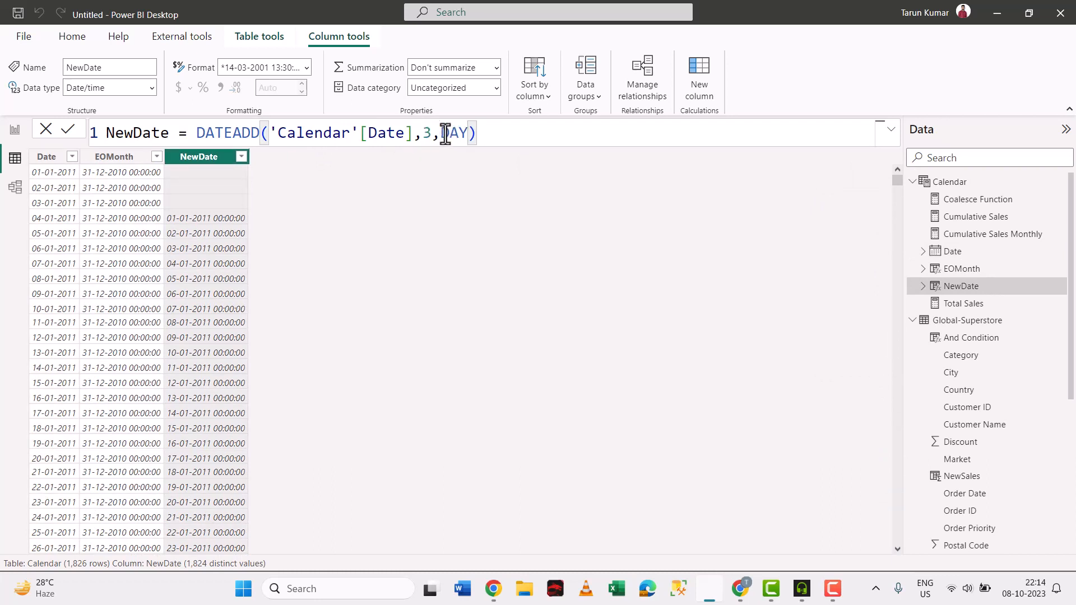
key(Return)
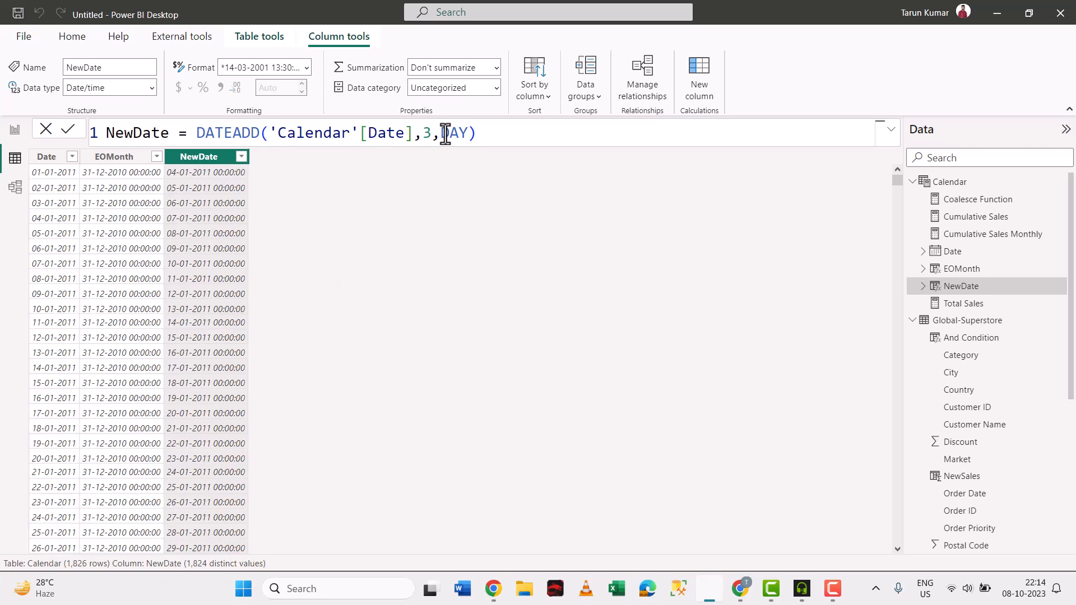
Compare the Date and NewDate columns of the Calendar table from the first rows to the last dates of December 2015.
click(53, 175)
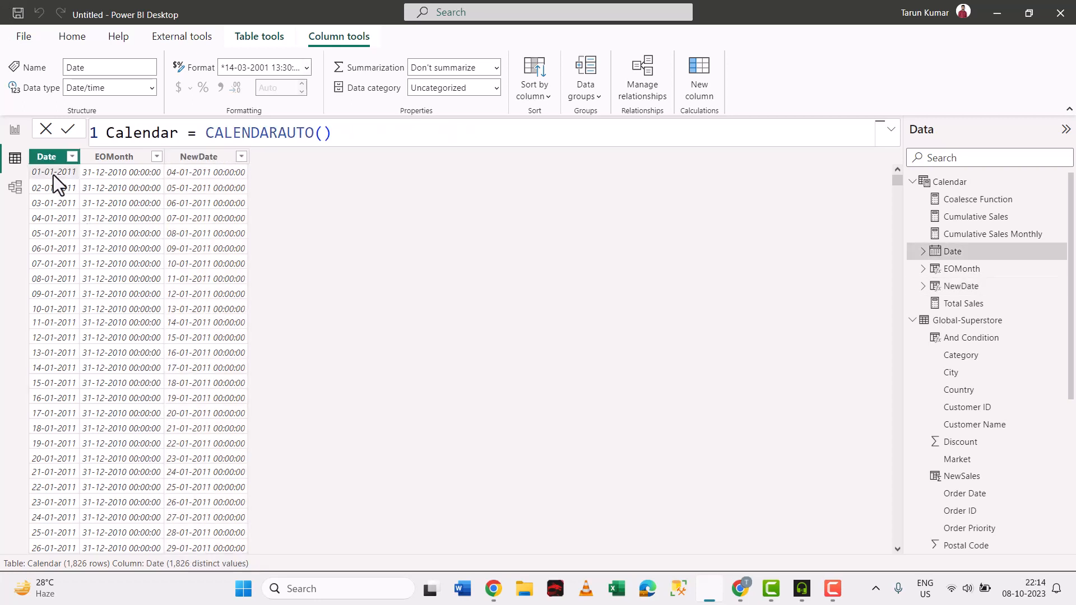
click(190, 163)
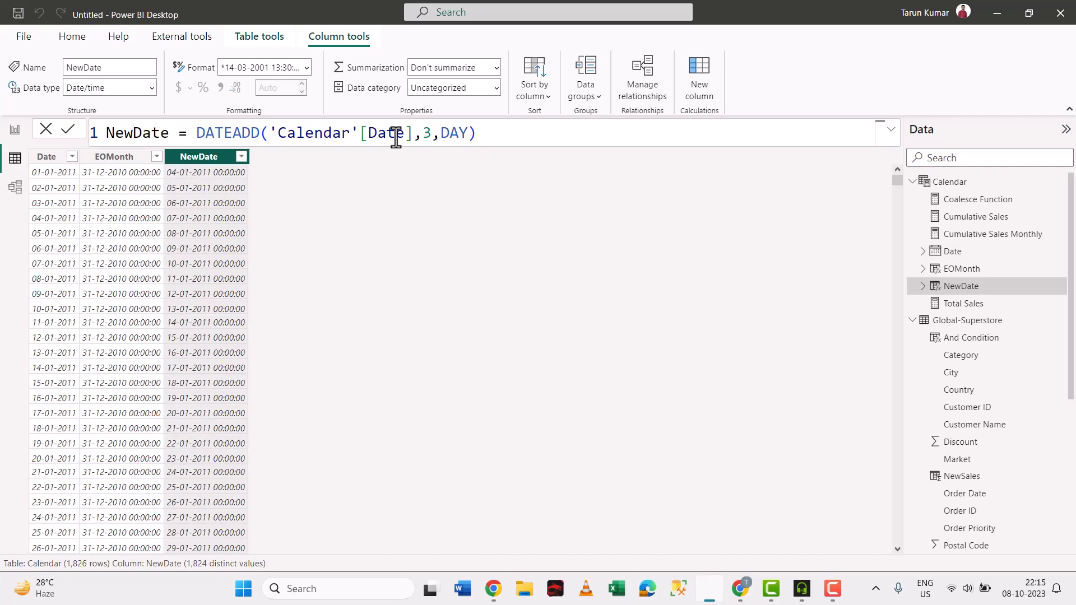
click(56, 170)
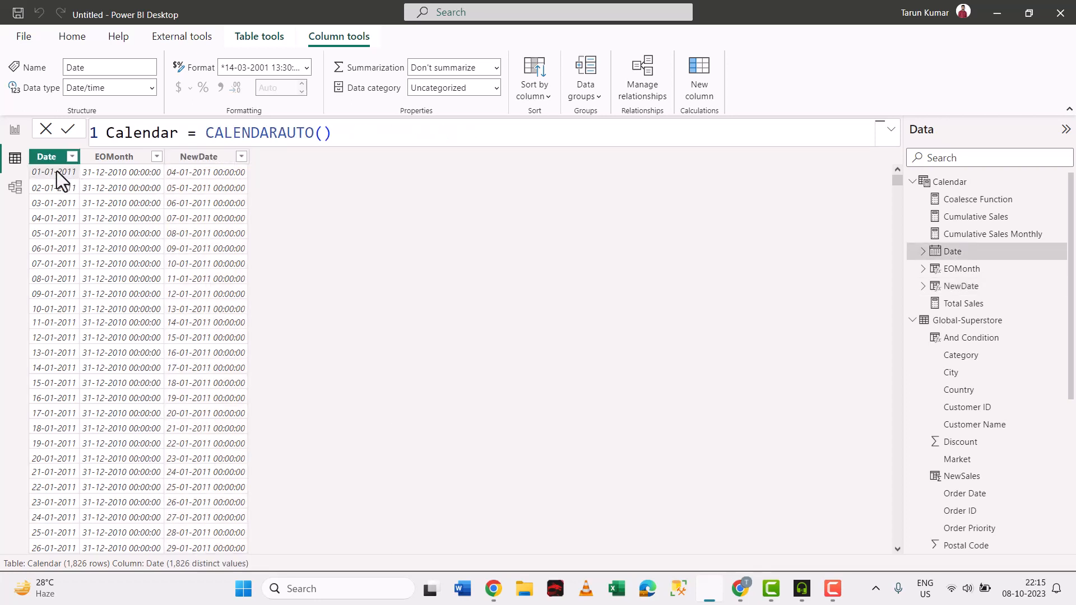
click(180, 174)
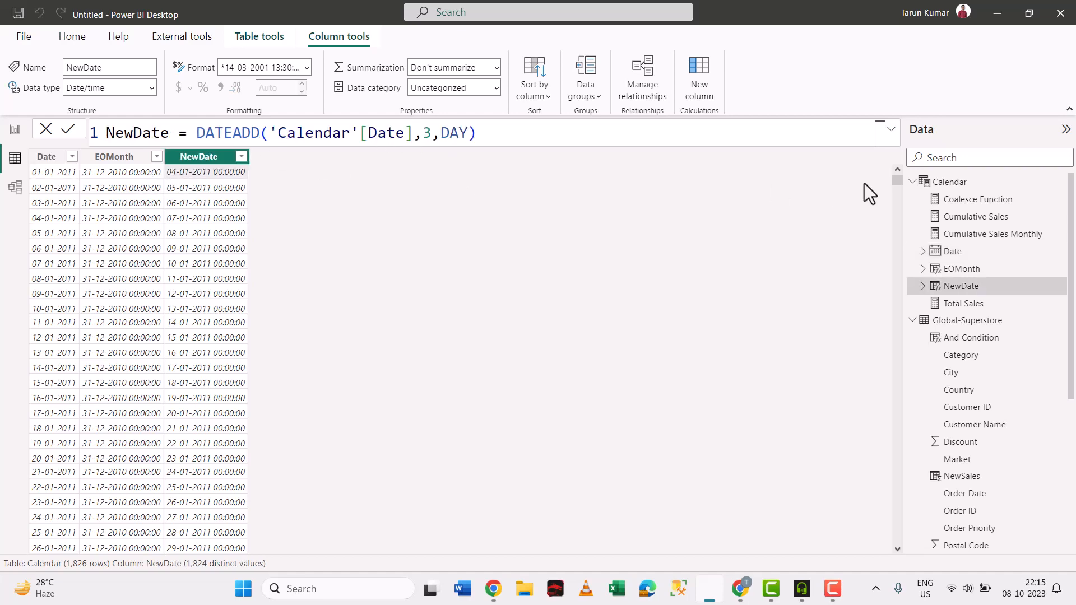
drag(896, 183, 884, 563)
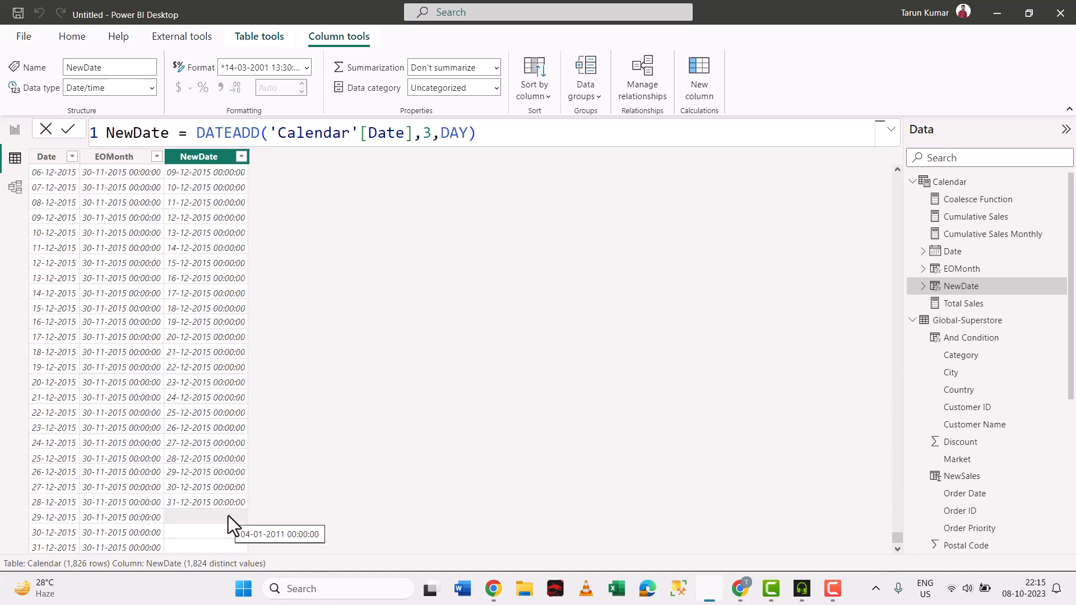
click(52, 520)
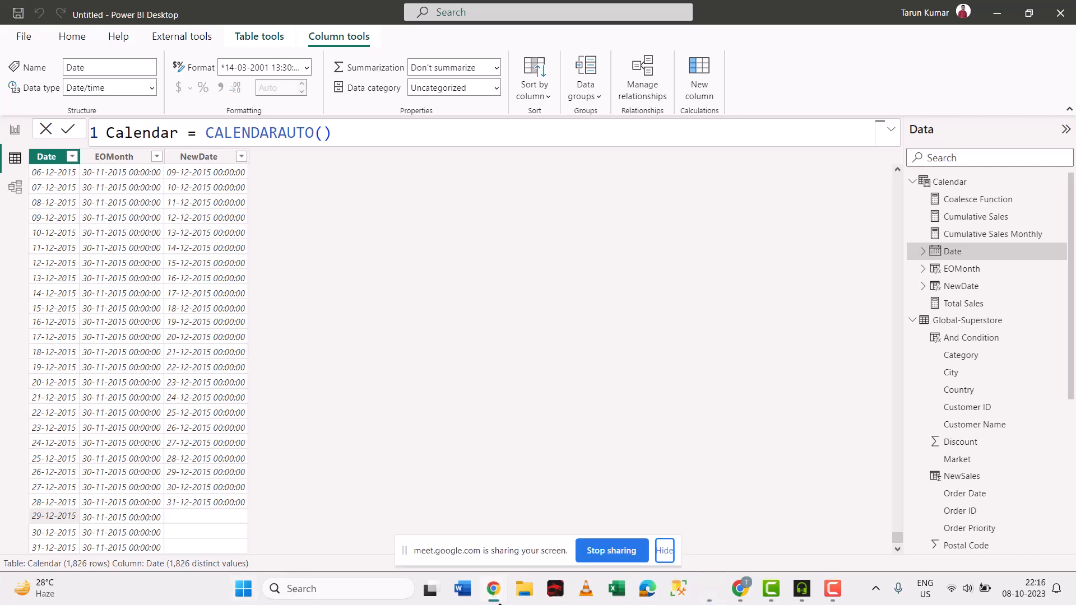
Switch to the browser's time intelligence functions page to look through its list, and return to Power BI to recheck the NewDate formula.
click(664, 551)
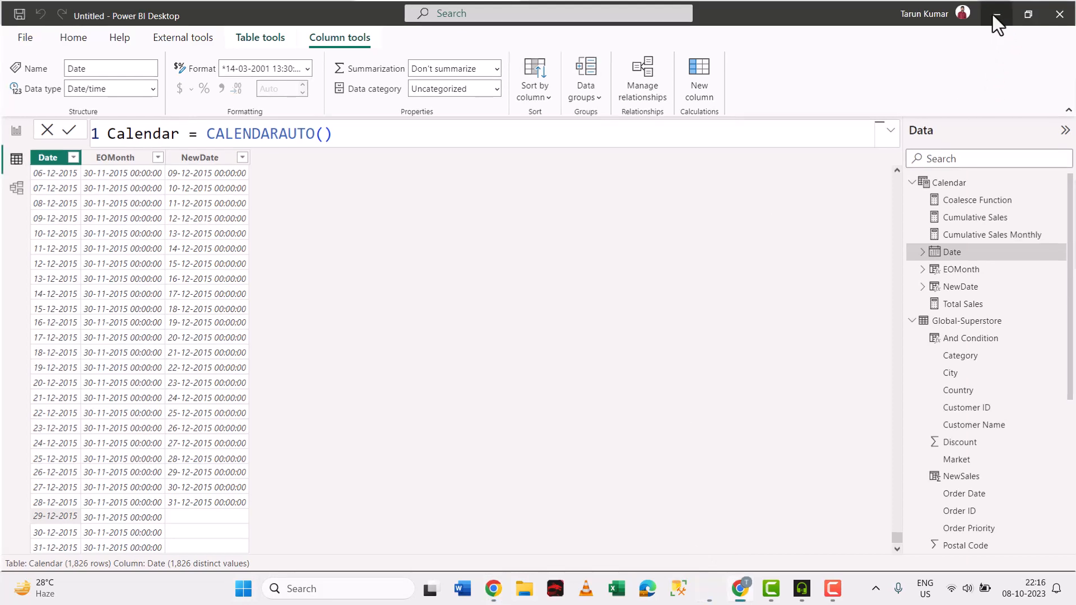
click(996, 14)
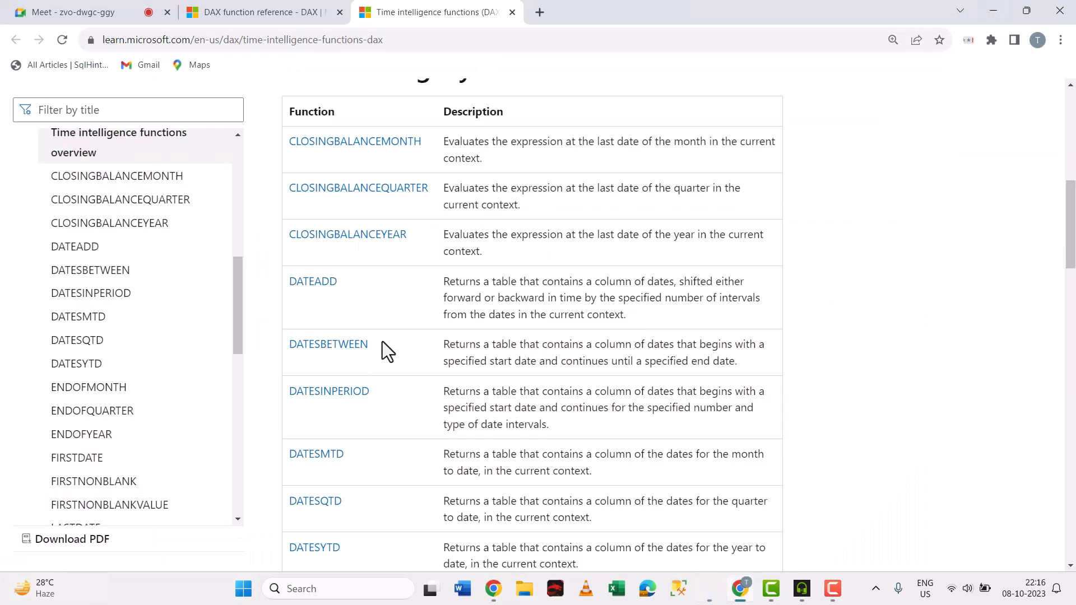
scroll(382, 342, down, 10)
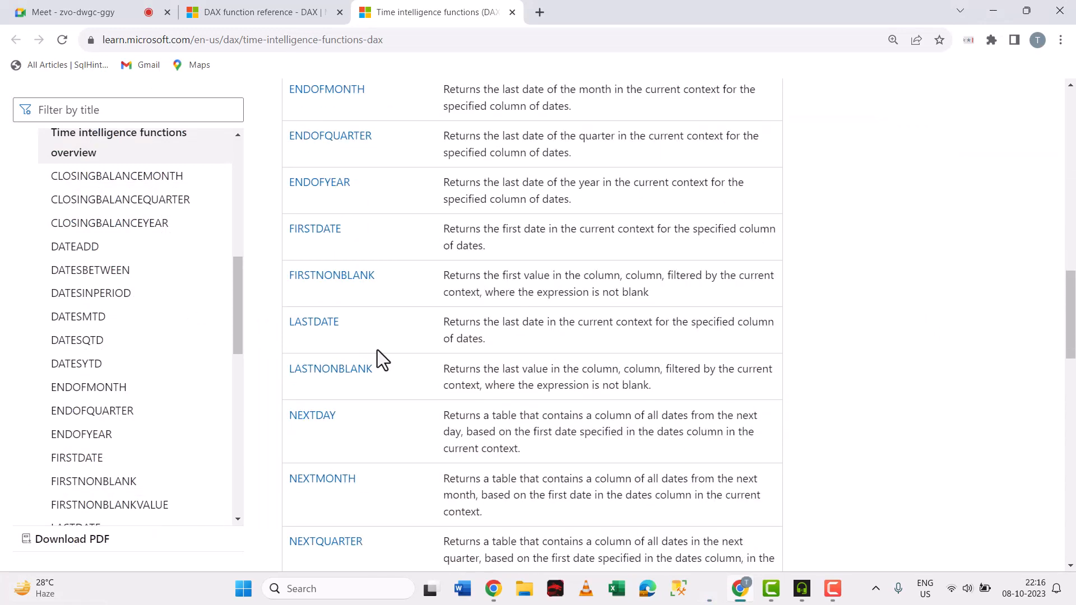
scroll(390, 380, down, 2)
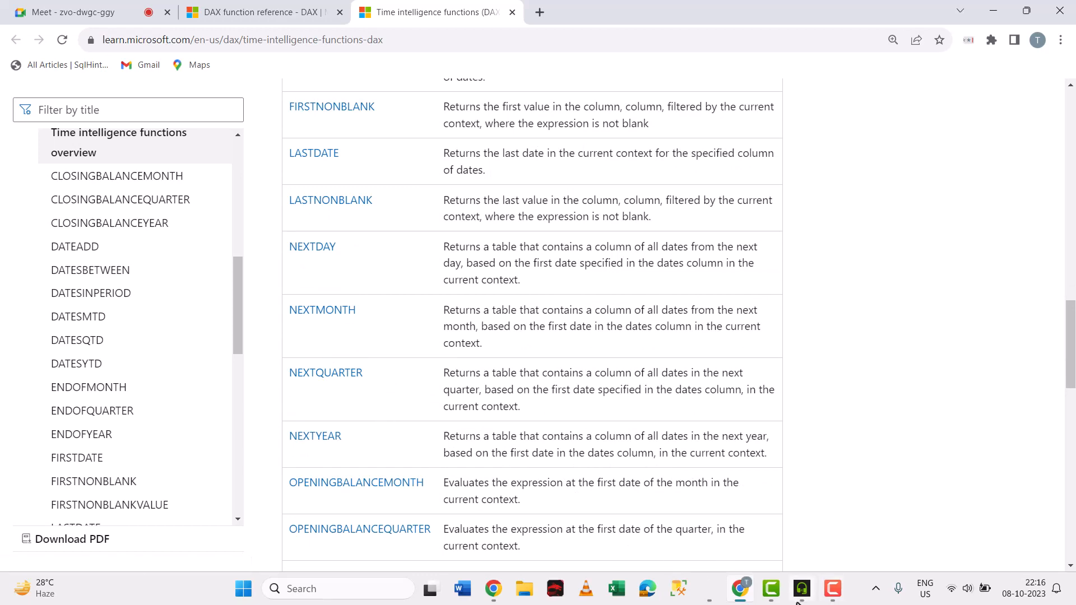
click(709, 589)
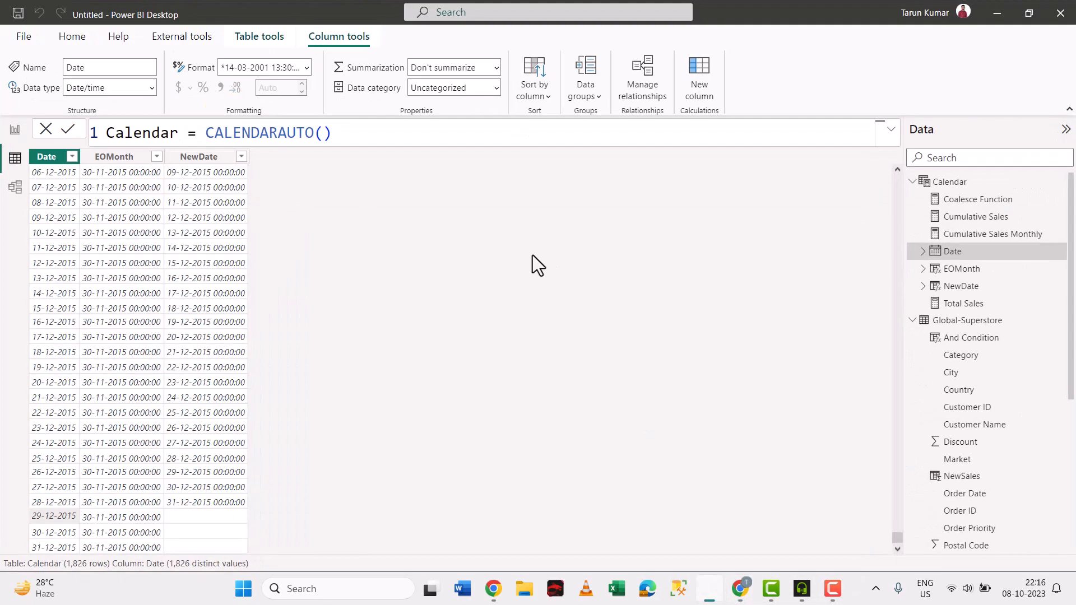
click(222, 160)
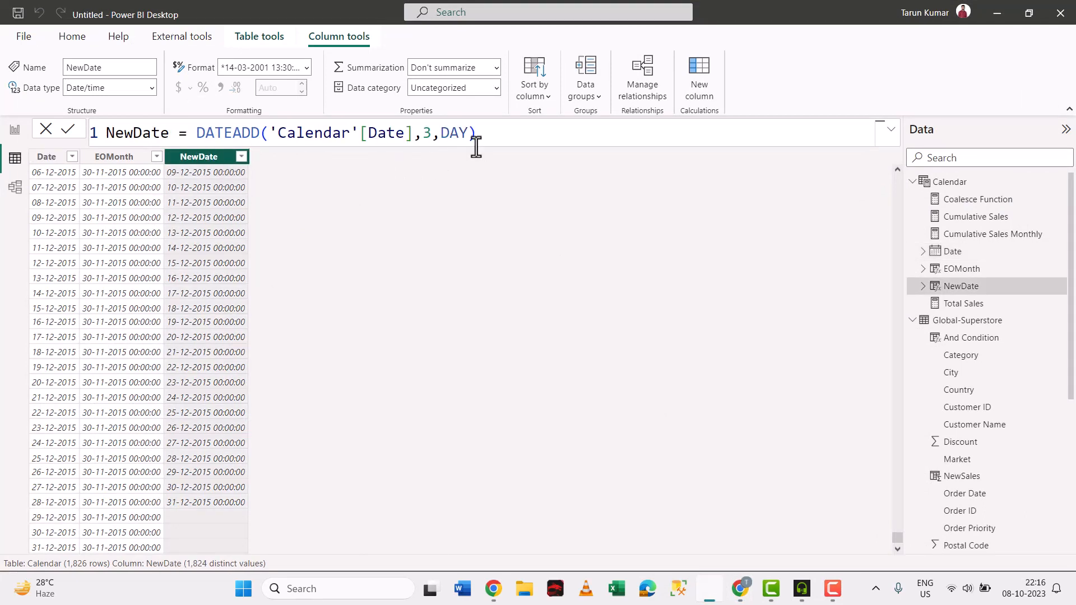
Return to the browser and review the remaining time intelligence functions through to the end of the reference table.
click(991, 19)
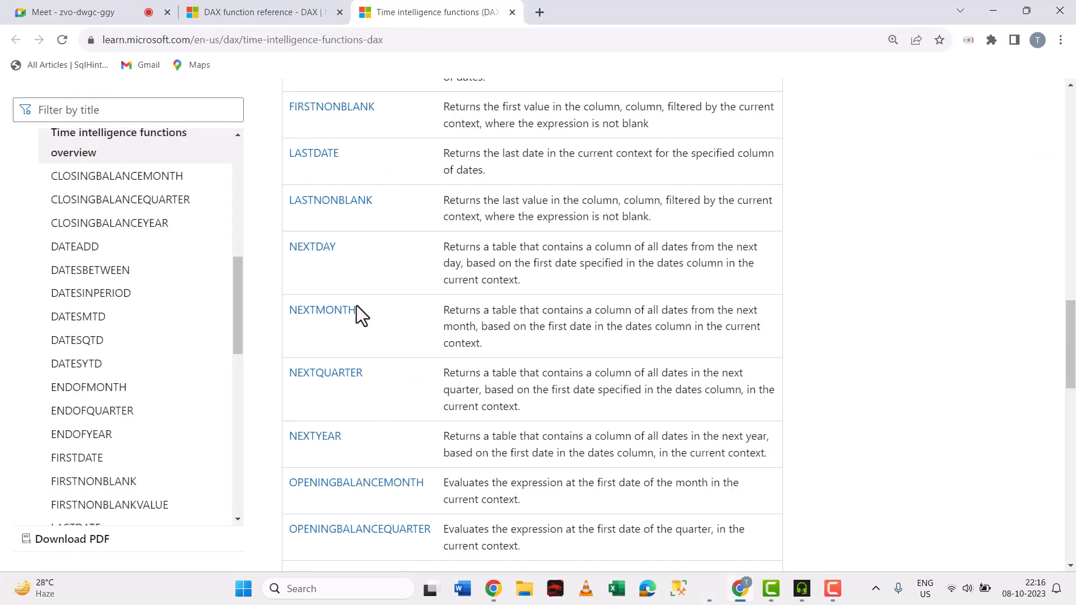
scroll(368, 354, up, 2)
scroll(370, 355, down, 2)
scroll(370, 354, up, 3)
scroll(370, 354, up, 6)
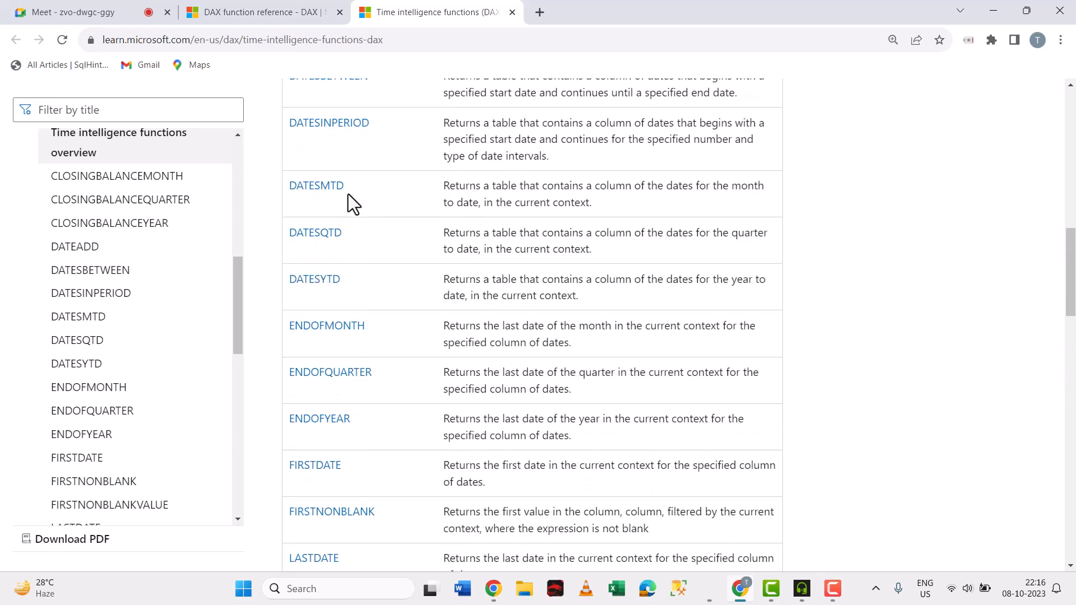
scroll(338, 308, down, 20)
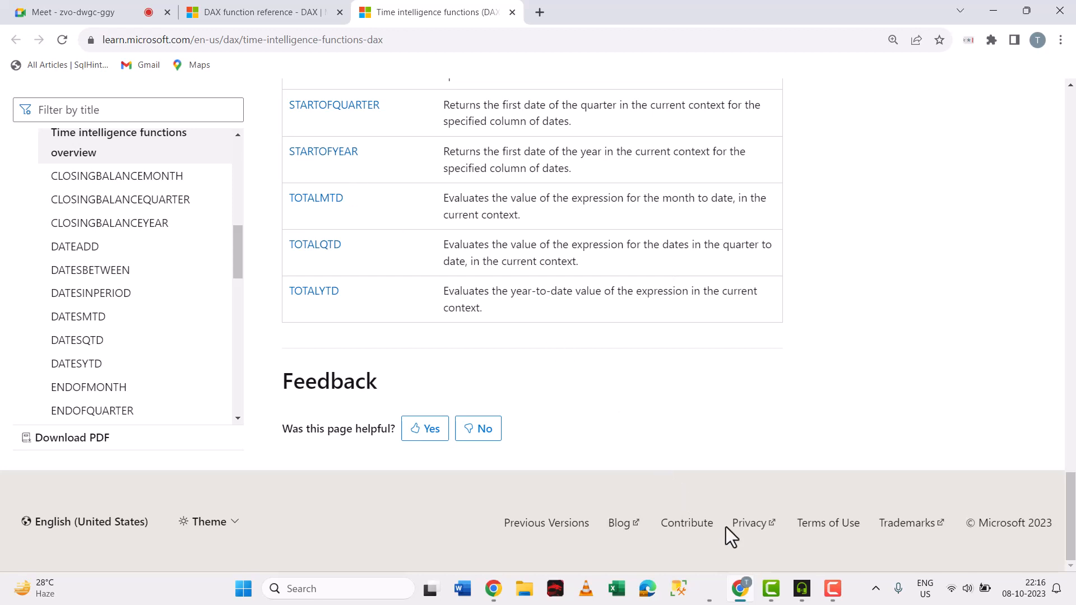
Switch to Power BI's report view and delete the Coalesce Function card and the Date, Total Sales and Cumulative Sales table from Page 1.
click(710, 590)
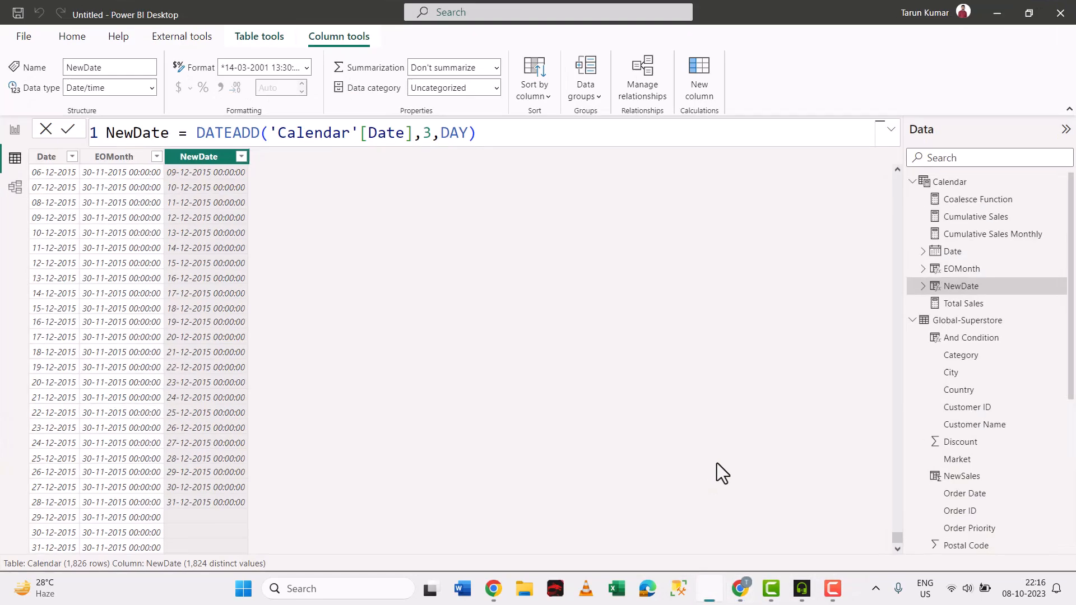
click(15, 132)
click(251, 230)
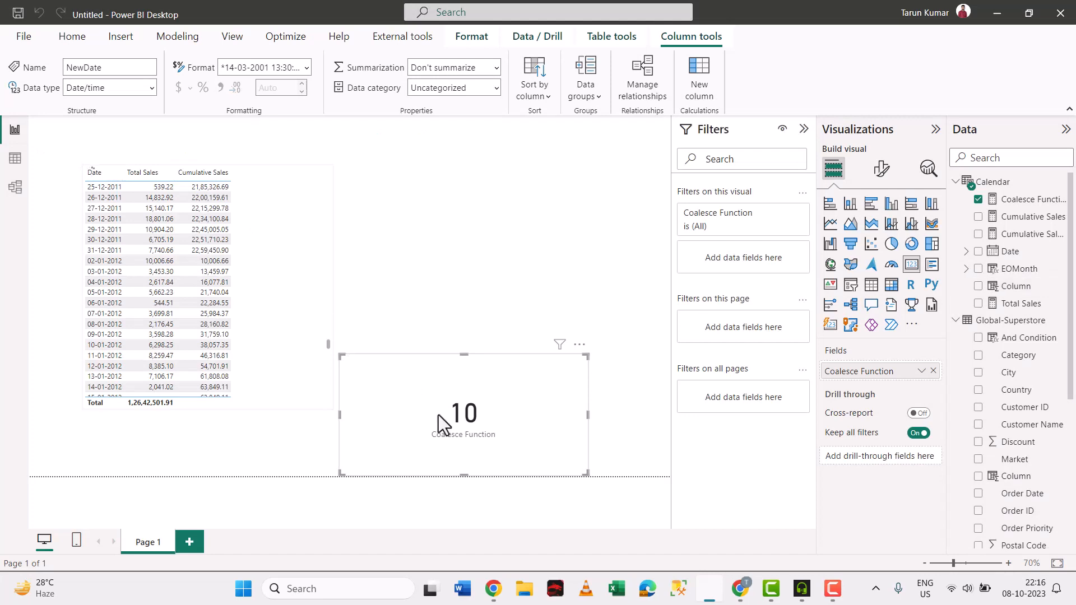
key(Delete)
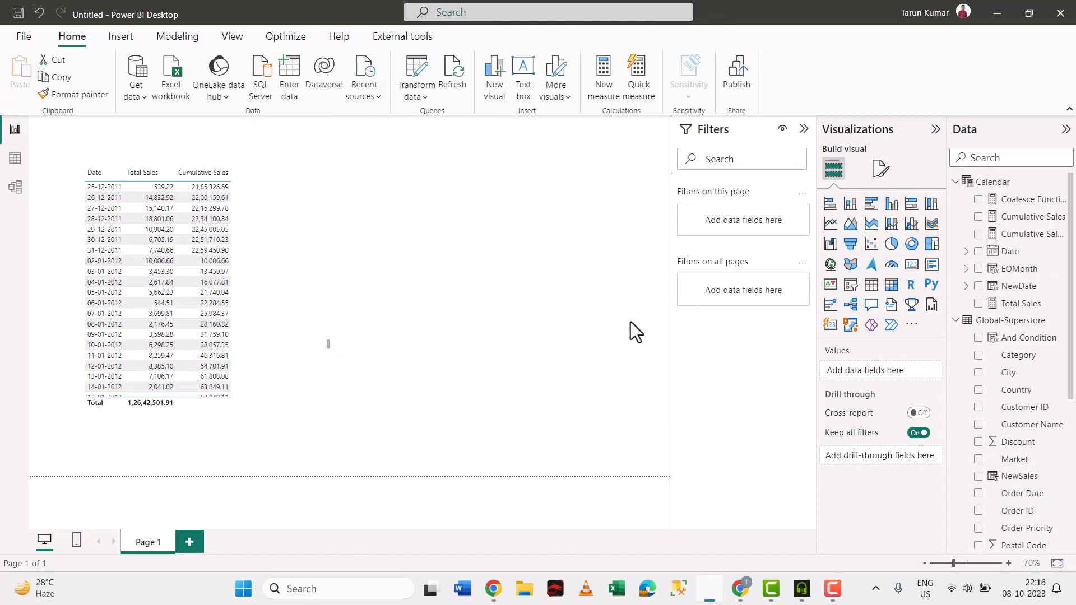
click(254, 258)
click(247, 257)
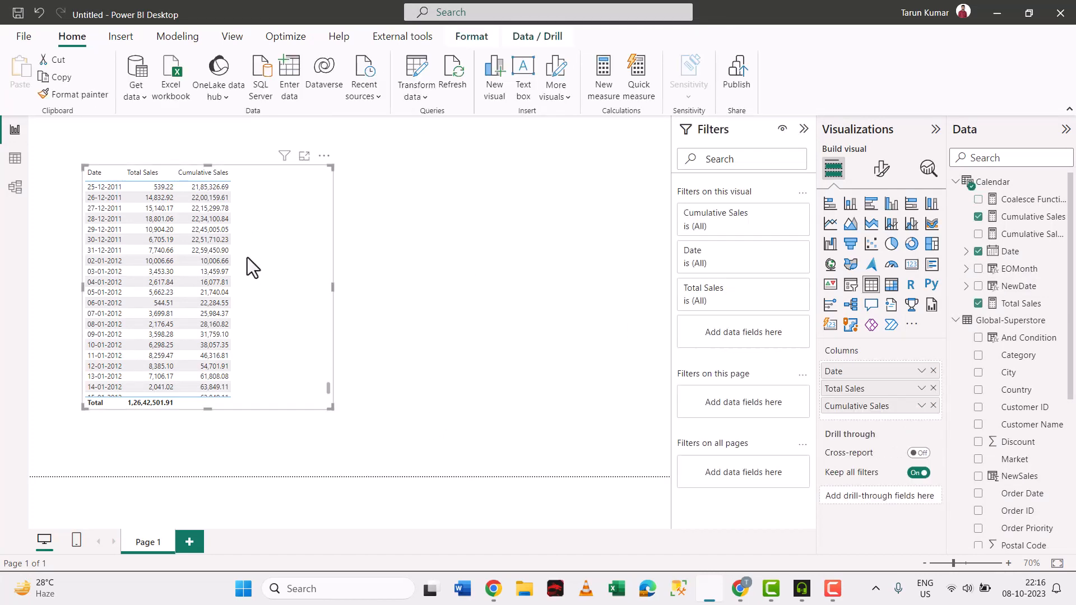
key(Delete)
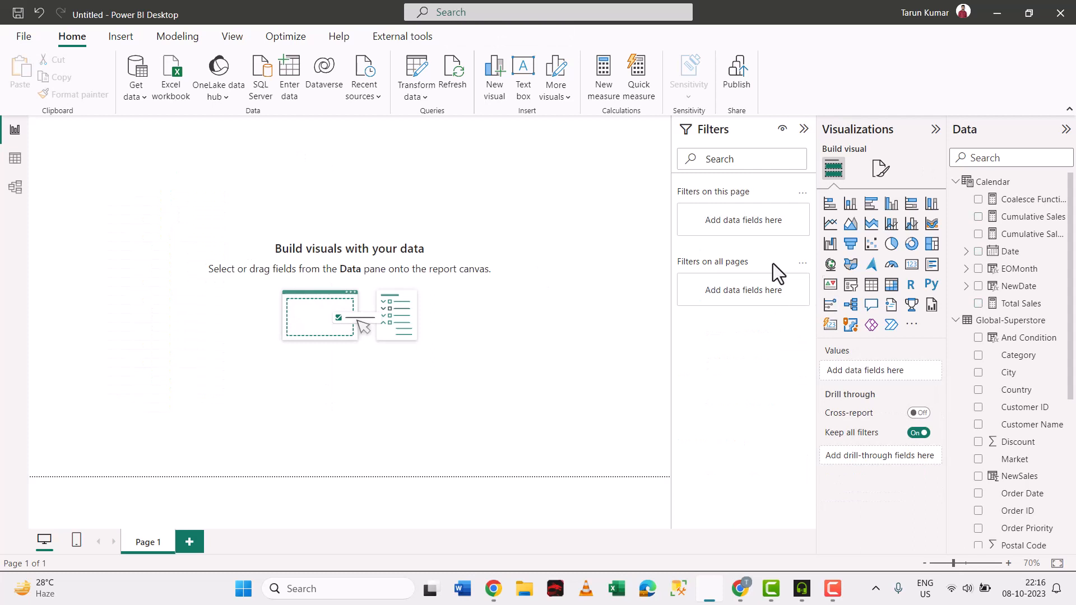
Add an empty table visual to the report page, enlarge it, and move it away from the canvas corner.
click(871, 285)
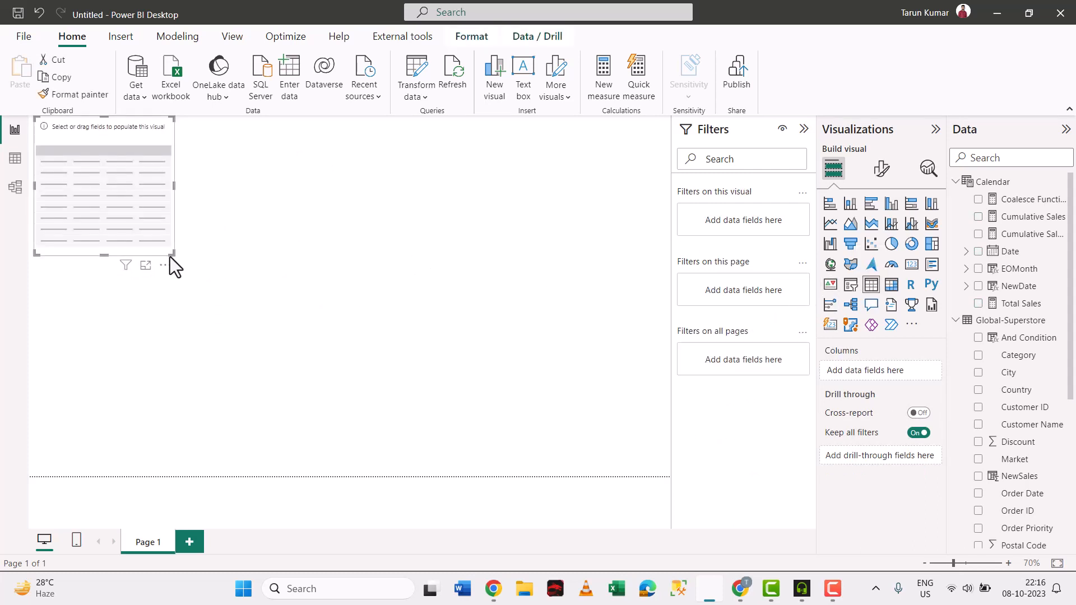
drag(173, 255, 399, 432)
drag(182, 225, 243, 257)
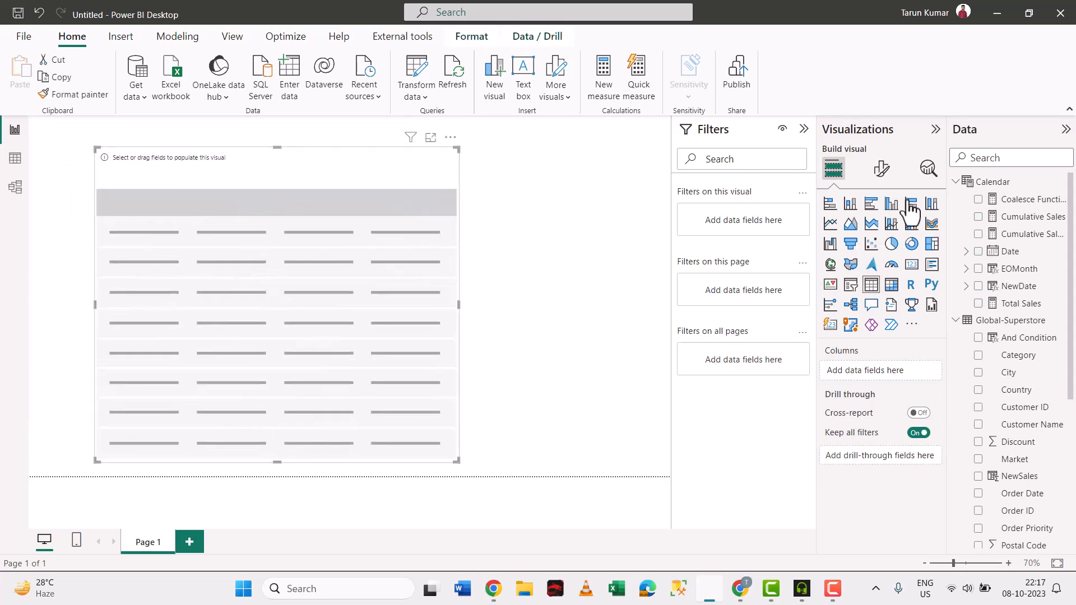
click(882, 168)
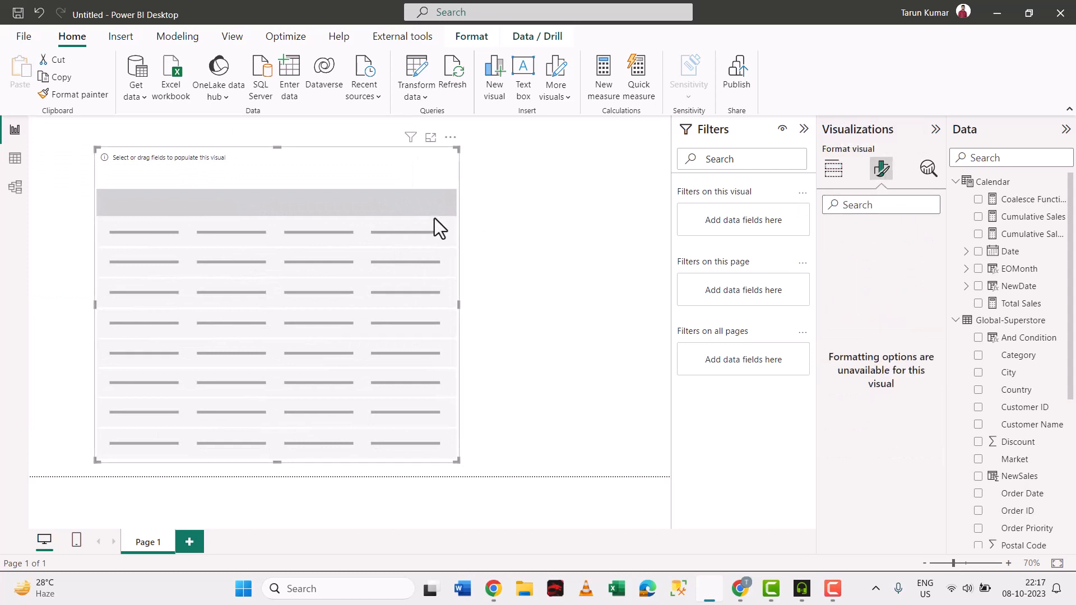
scroll(979, 314, down, 2)
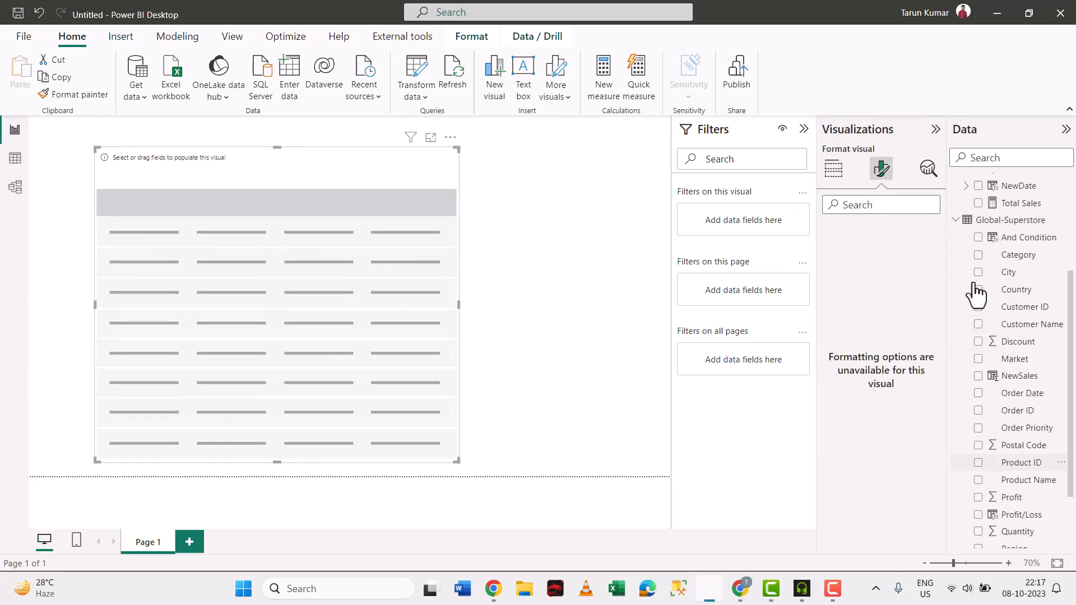
scroll(976, 280, up, 2)
Add the Calendar table's Date field to the table visual and show it as plain dates instead of the date hierarchy.
click(978, 252)
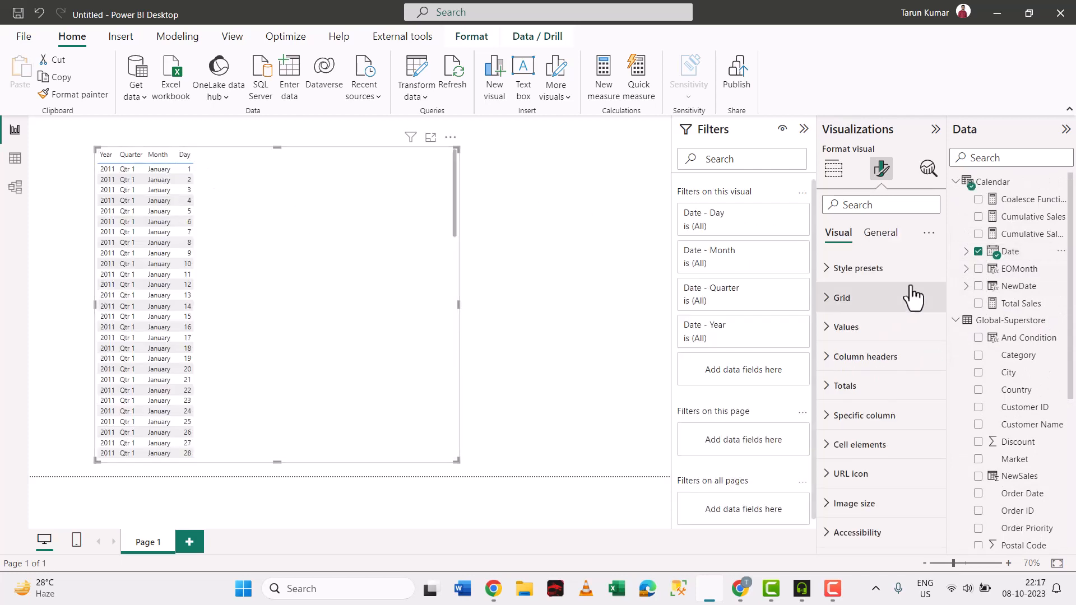
click(979, 252)
click(966, 251)
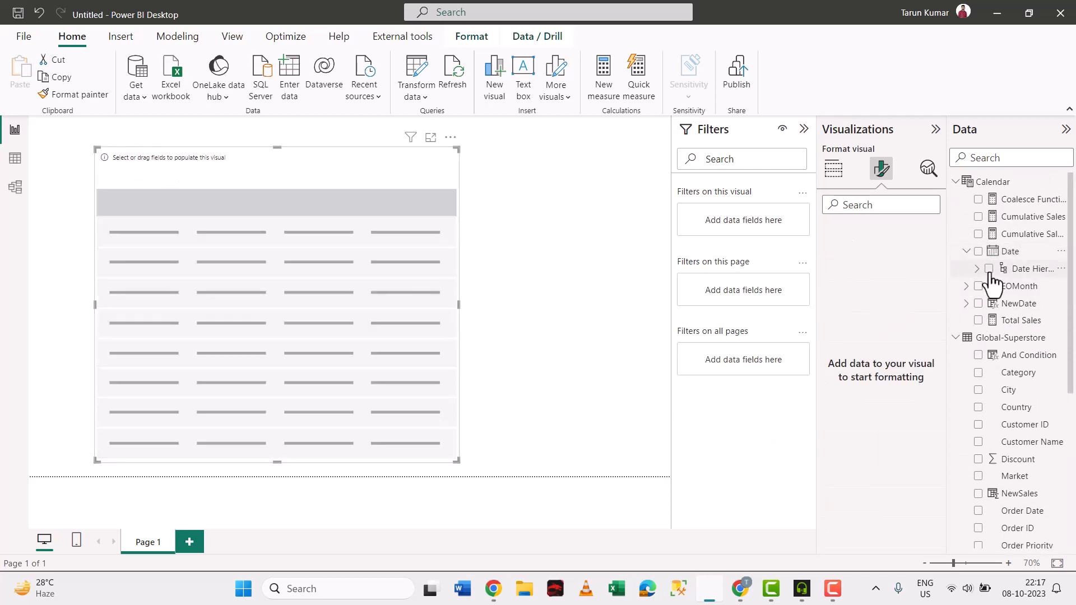
click(988, 270)
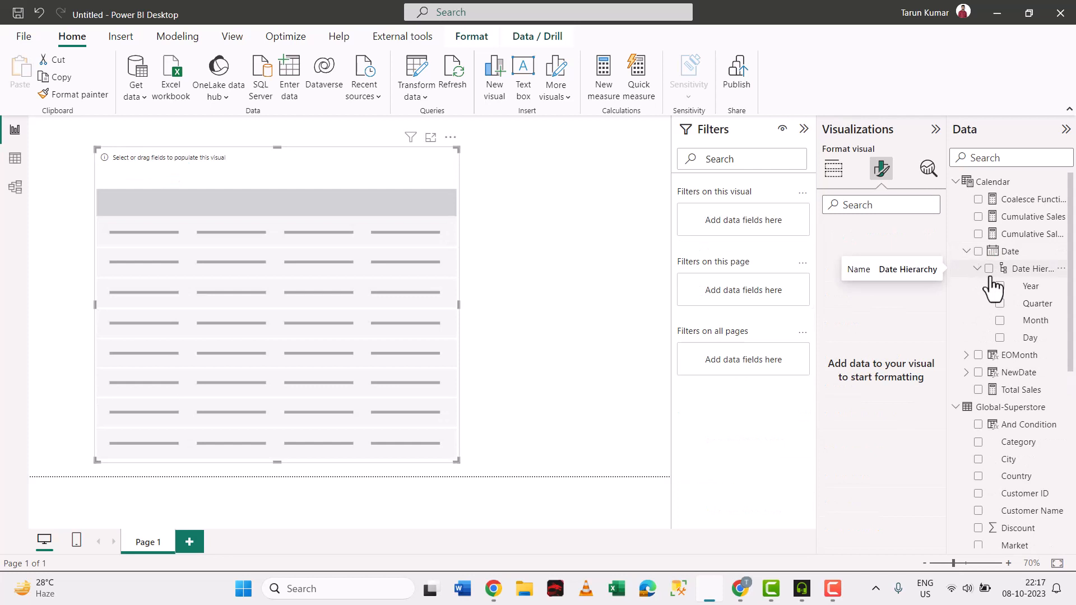
click(1000, 337)
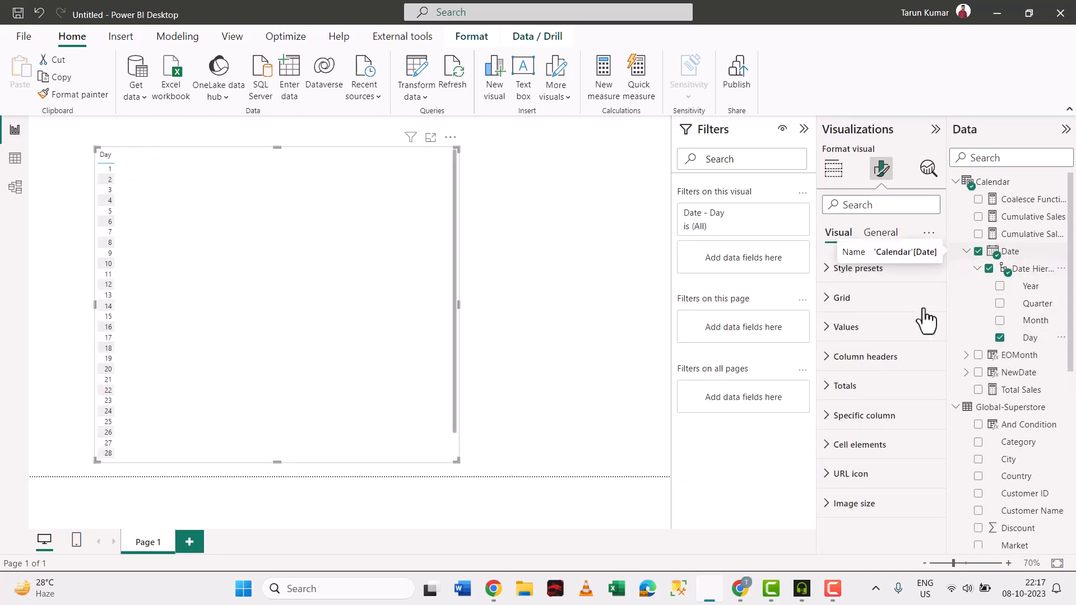
click(834, 168)
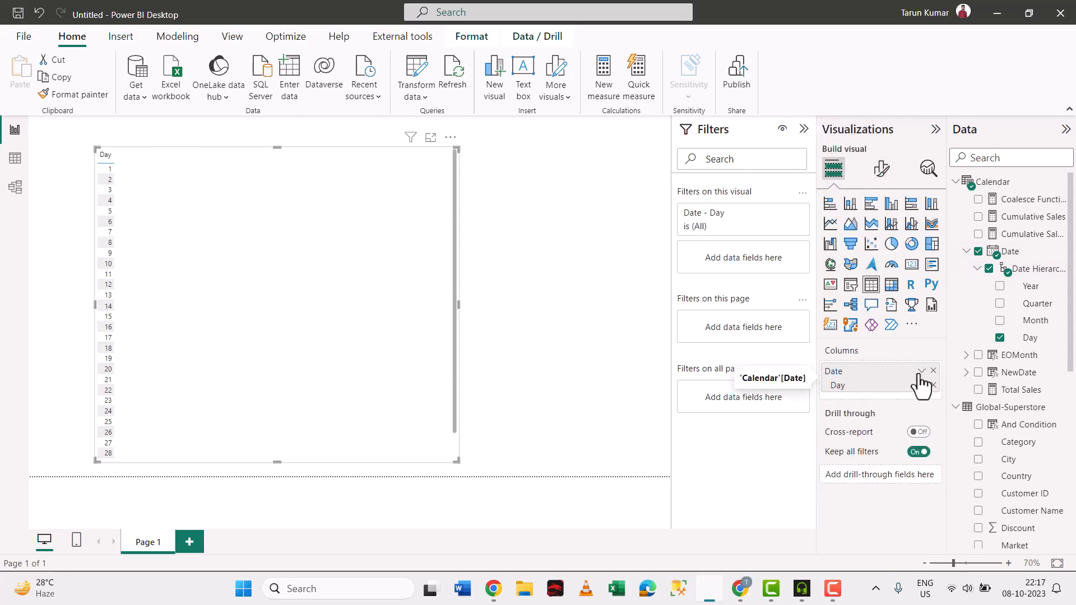
click(922, 370)
click(959, 447)
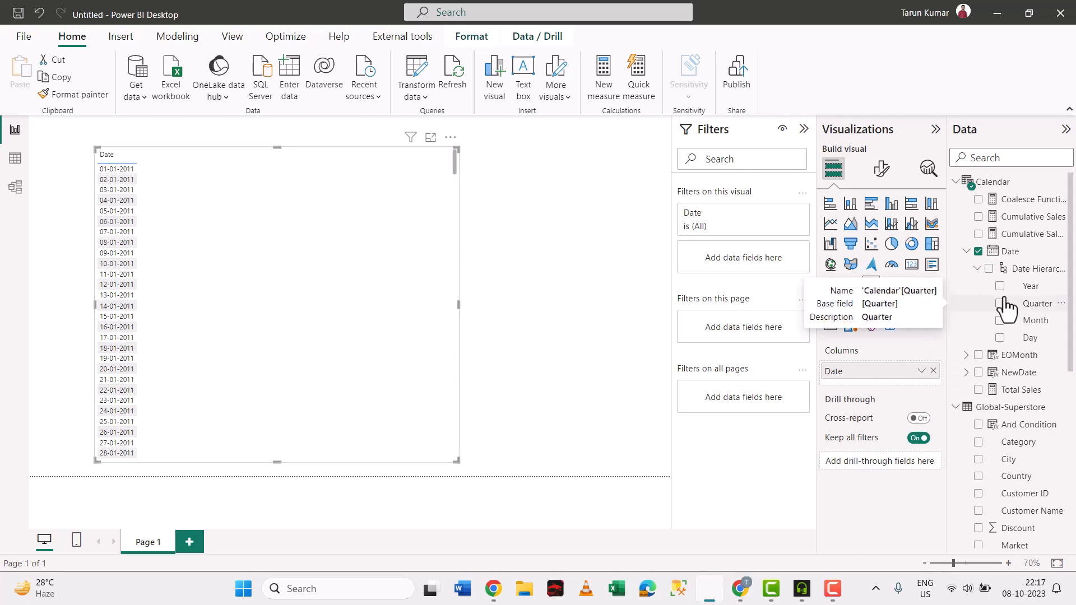
Open the Total Sales measure and examine its formula summing the Sales column of Global-Superstore.
click(1021, 391)
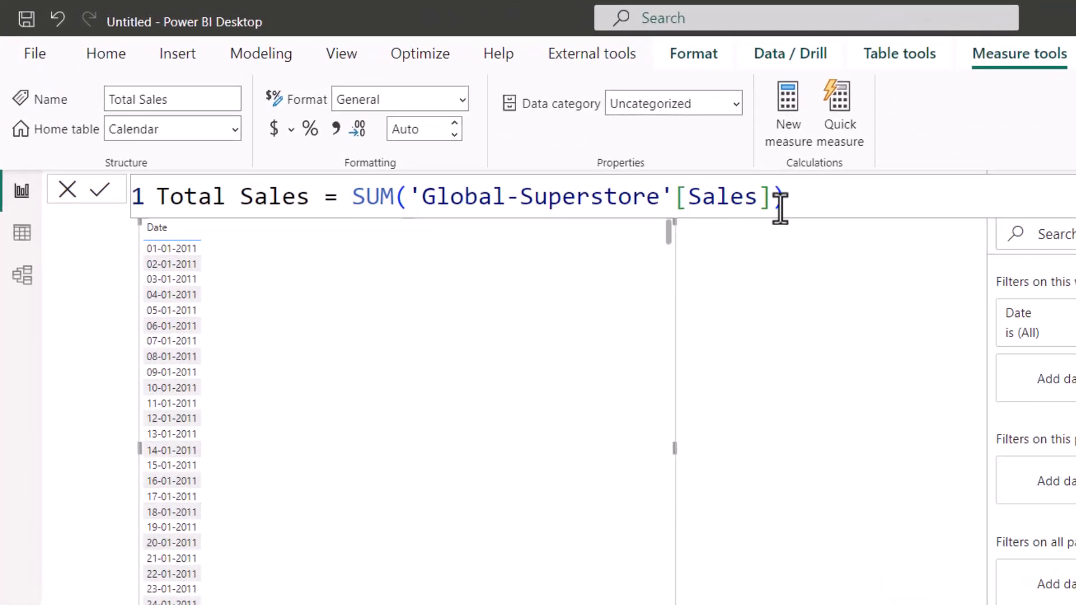
drag(780, 210, 53, 178)
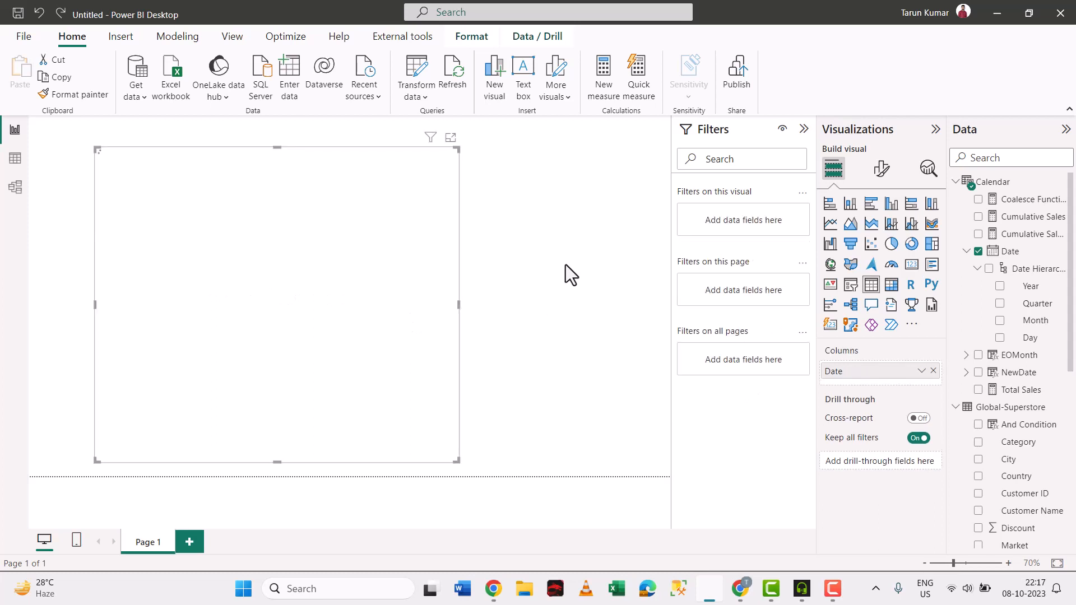
key(Delete)
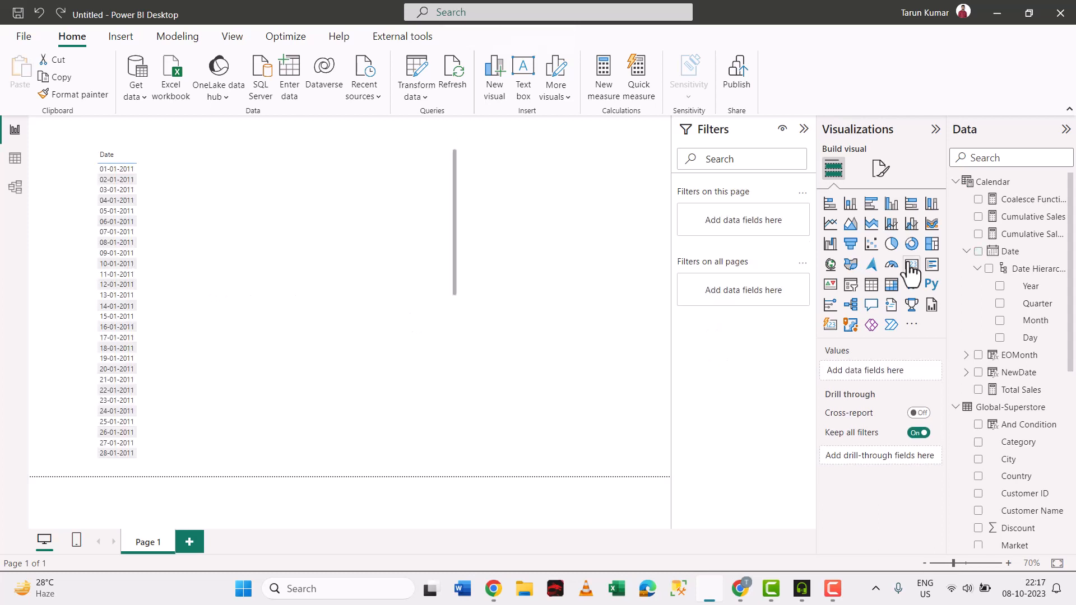
Add an empty card visual beside the Date table and reduce its height and width.
click(911, 264)
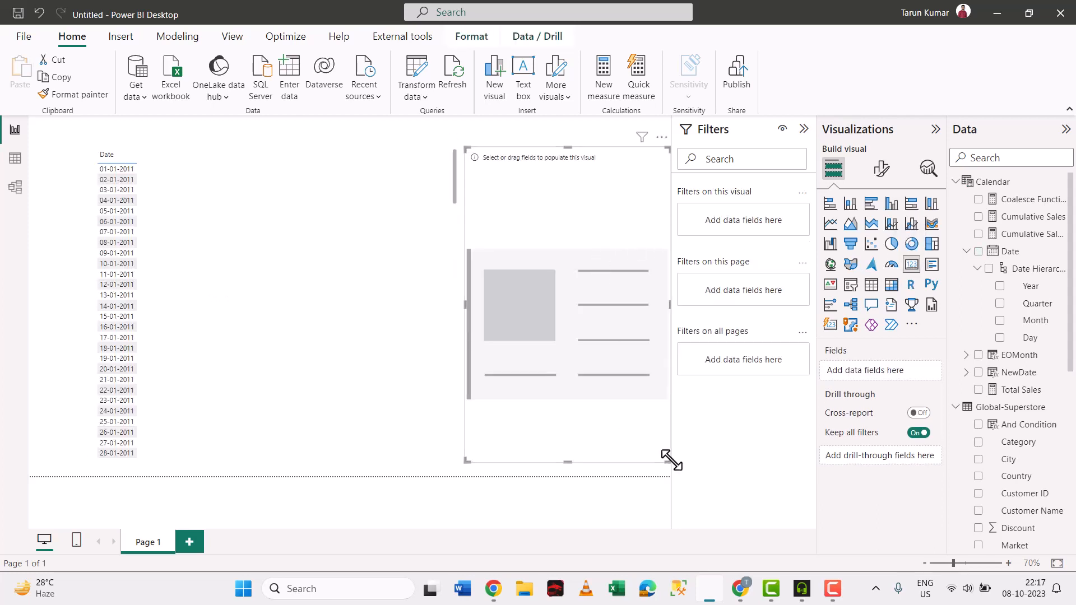
drag(668, 462, 647, 273)
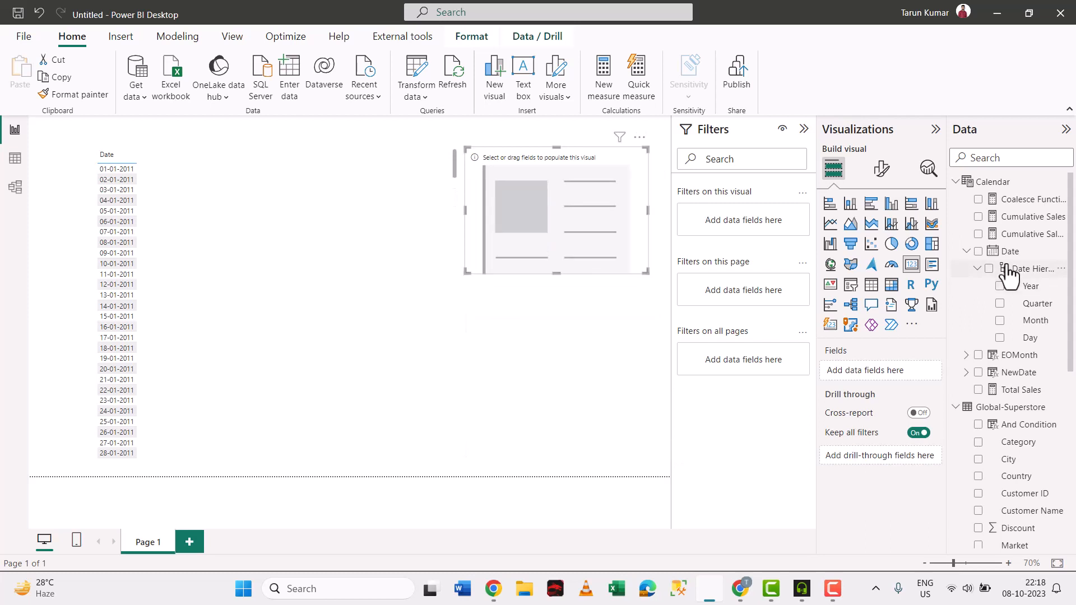
Show the Total Sales measure in the empty card visual and reduce the card's height slightly.
drag(991, 394, 578, 201)
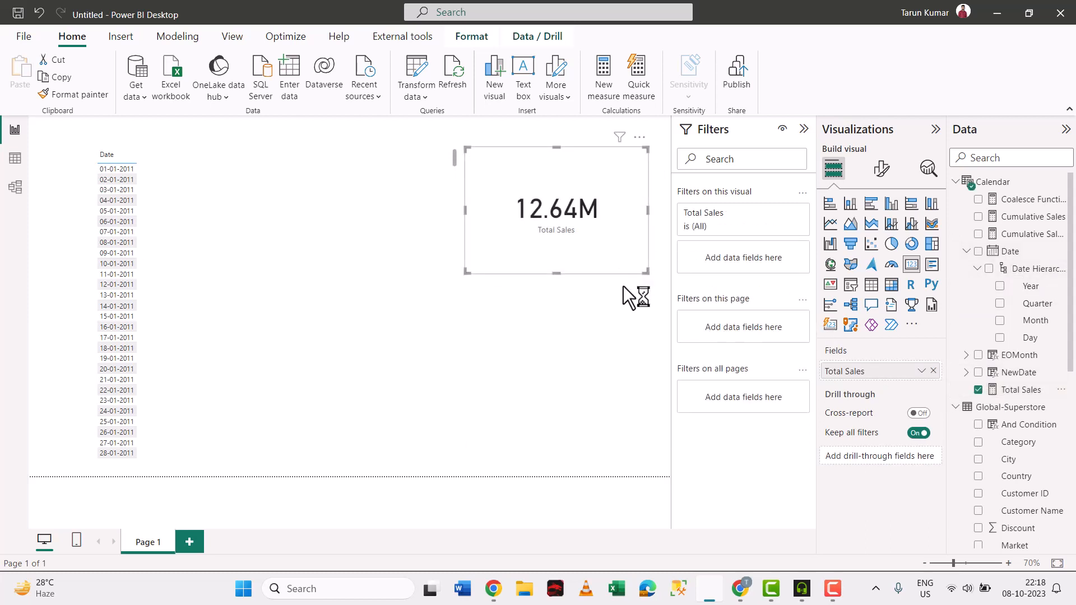
drag(556, 273, 555, 255)
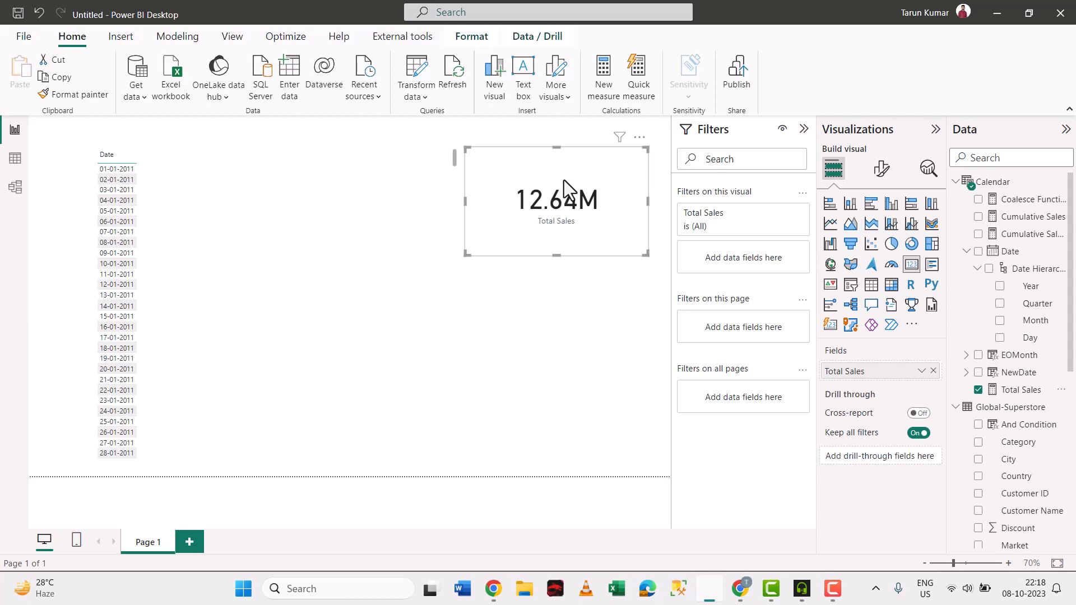
Replace the plain Date field in the table visual with the Calendar table's Date Hierarchy.
click(228, 226)
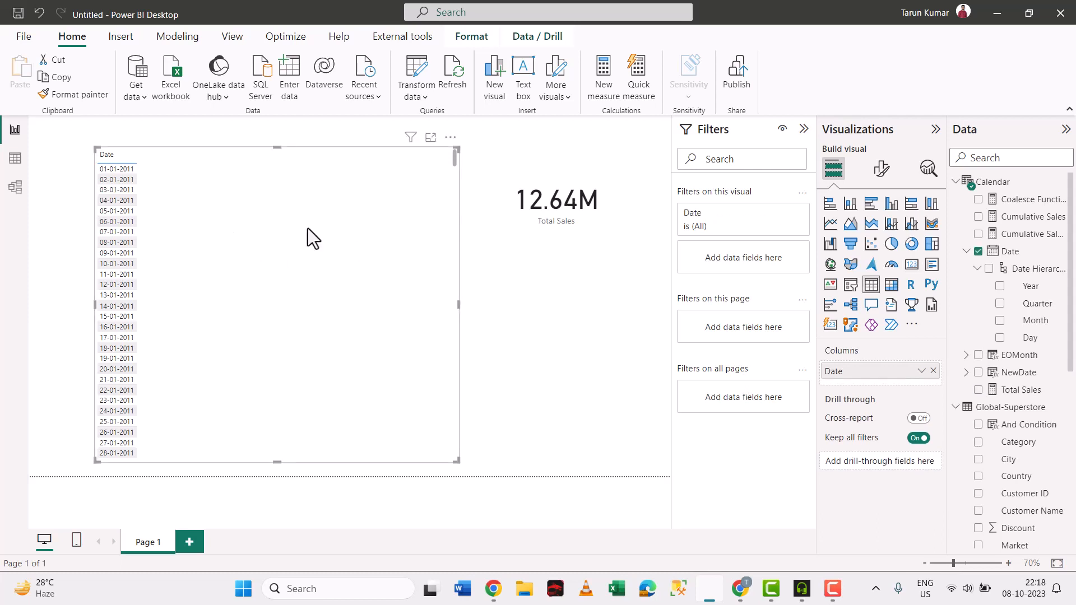
click(990, 270)
click(979, 253)
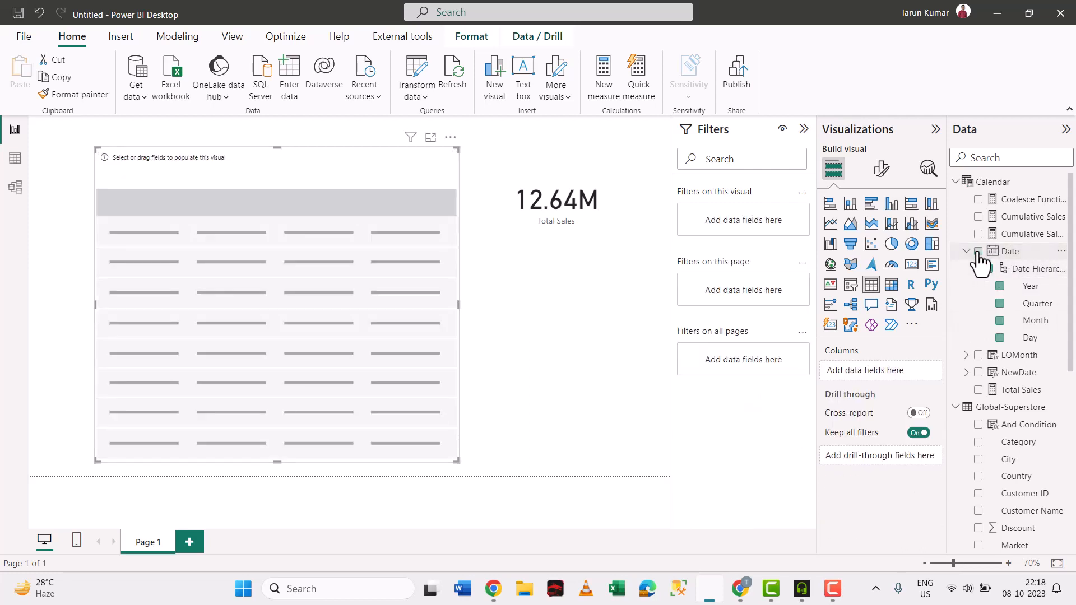
click(989, 272)
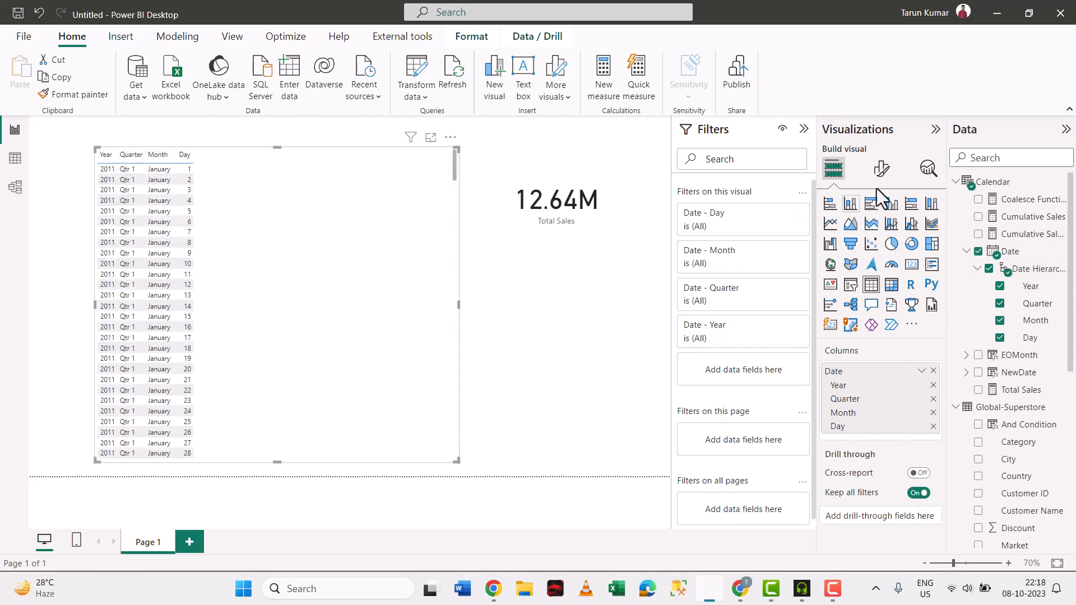
Set the table's values font size to 22 and widen the table toward the page's left edge.
click(881, 168)
click(883, 333)
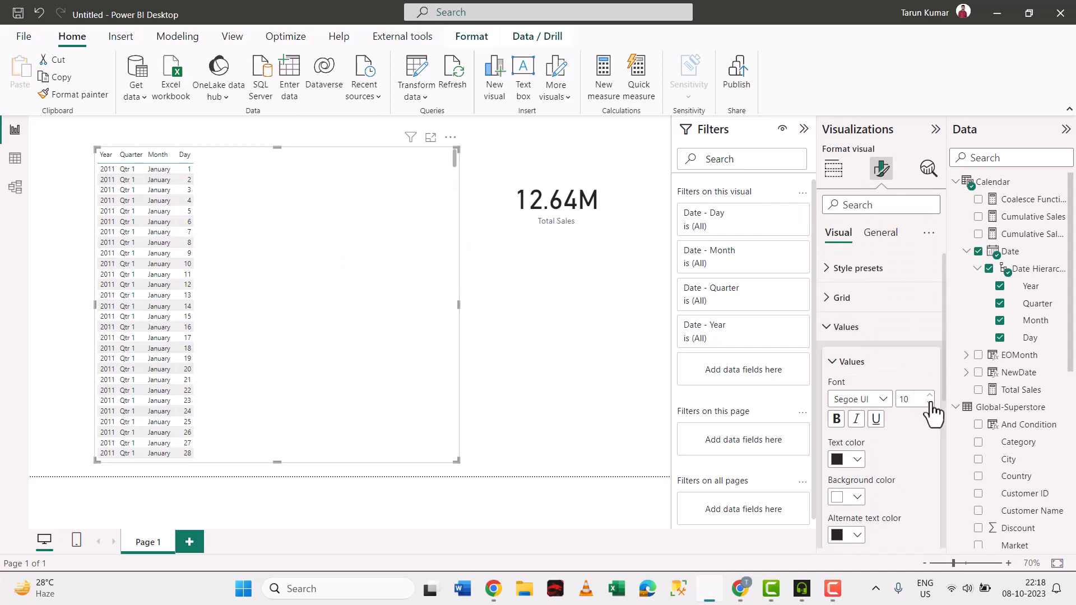
click(930, 397)
click(931, 397)
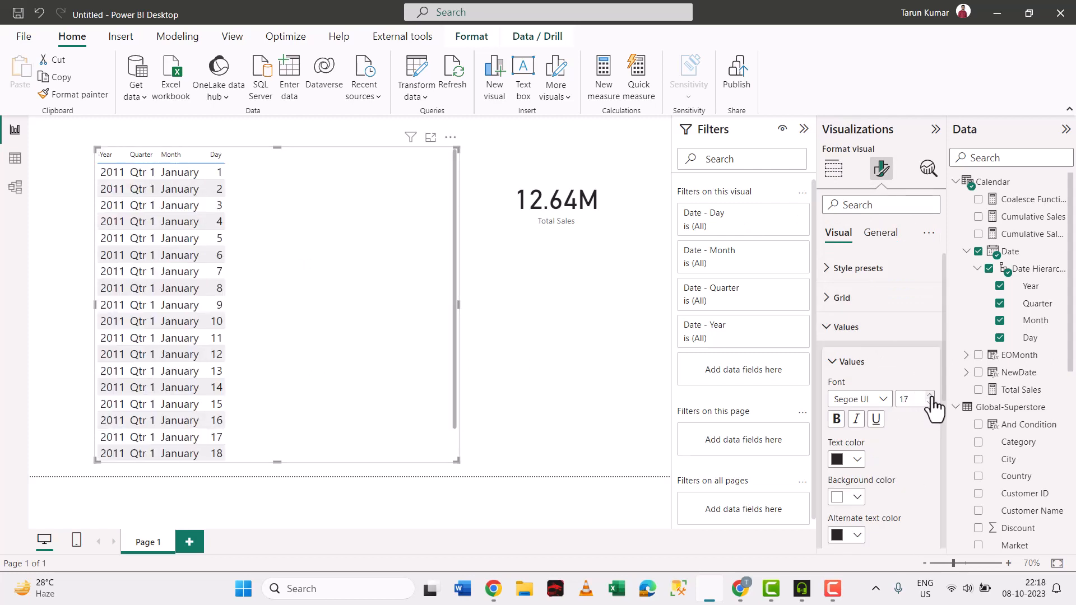
click(930, 396)
click(930, 397)
click(931, 396)
click(931, 397)
click(930, 397)
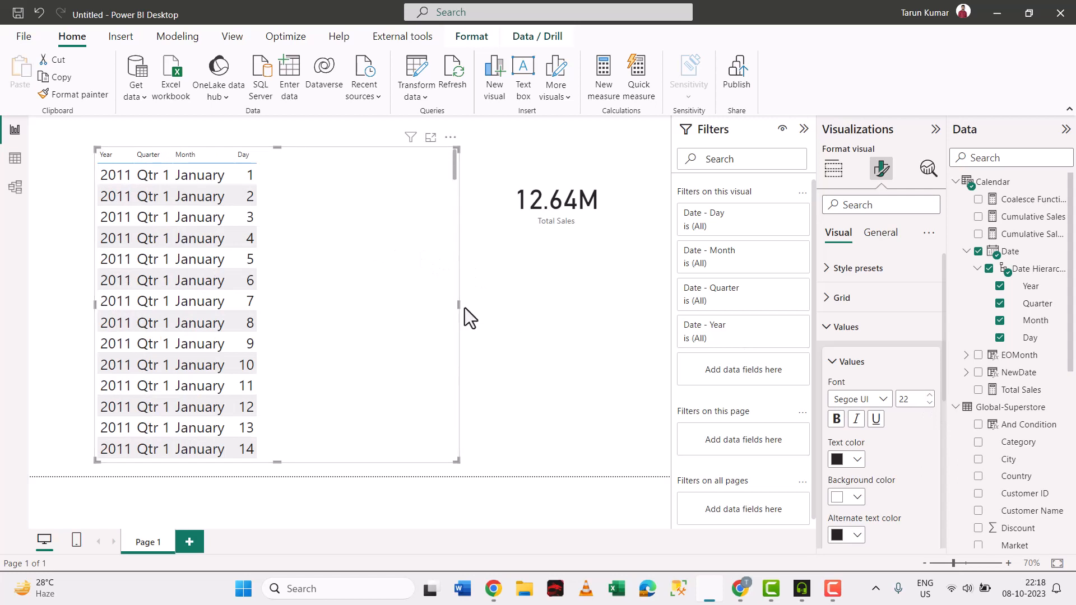
drag(456, 305, 372, 291)
Set the table's column headers to font size 20 and make them bold.
click(838, 330)
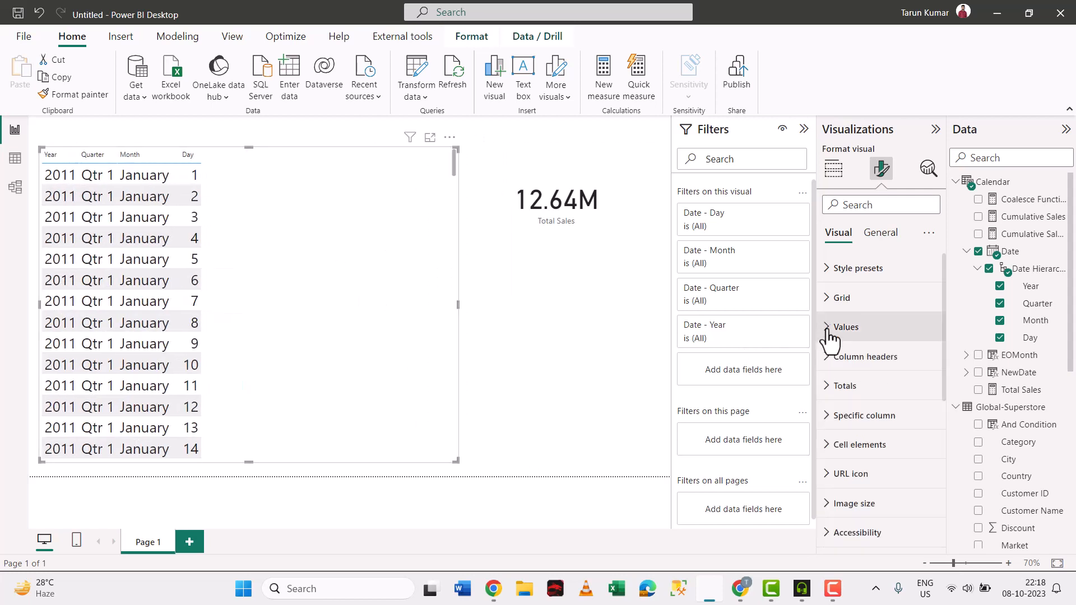
click(856, 362)
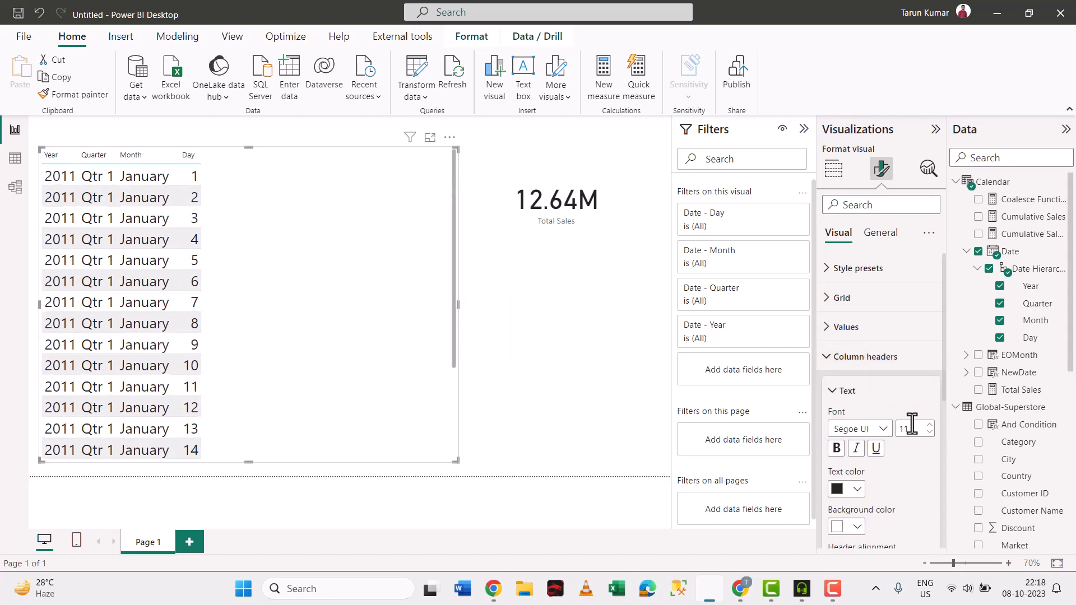
double_click(912, 427)
text(20)
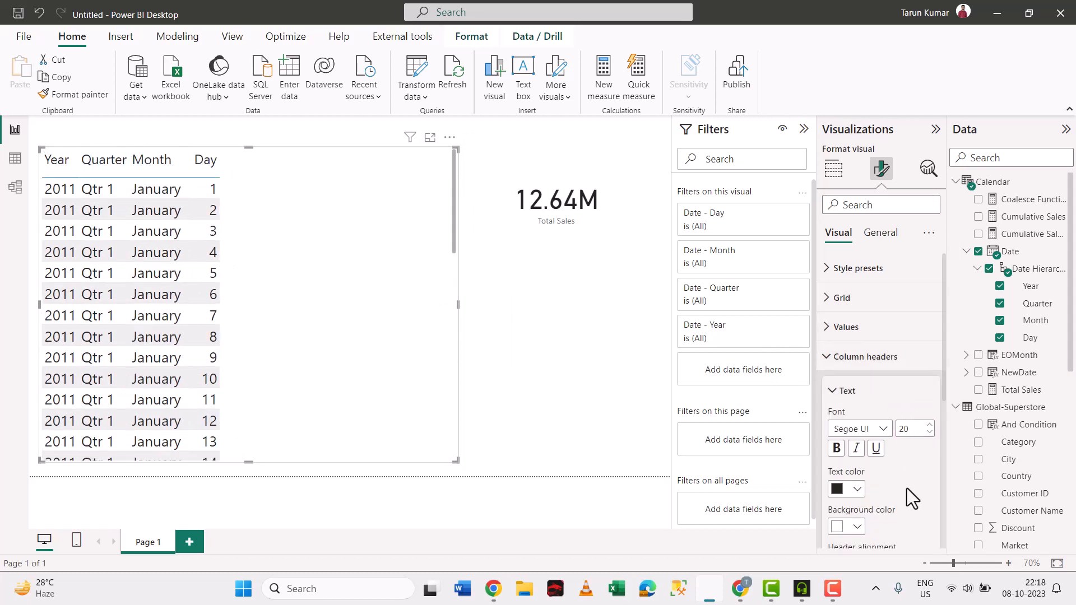
click(837, 449)
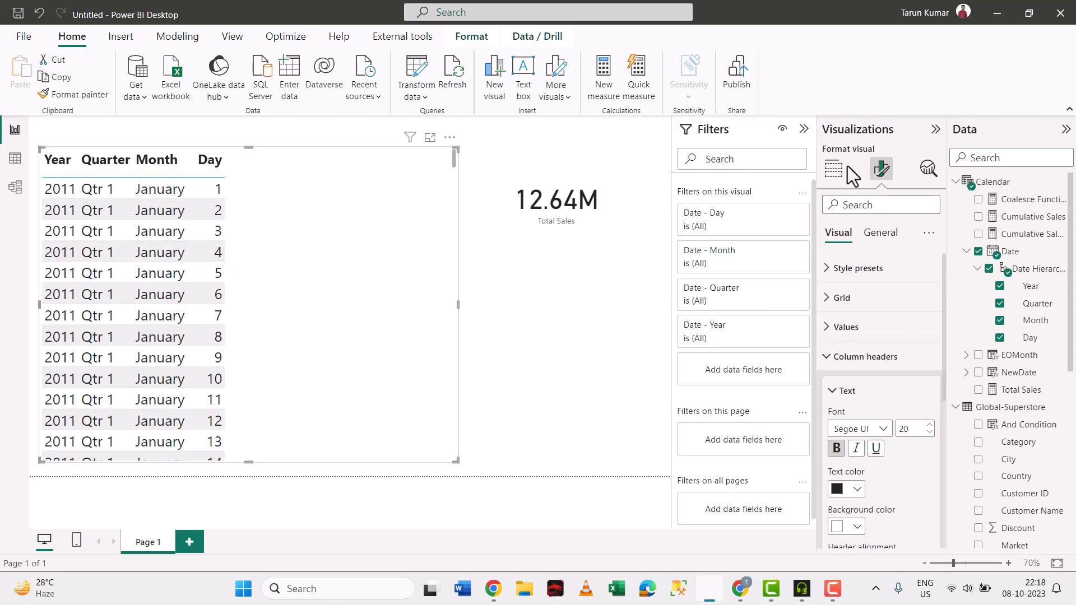
Remove Quarter and Day from the table's date hierarchy and add the Total Sales measure as a column.
click(834, 169)
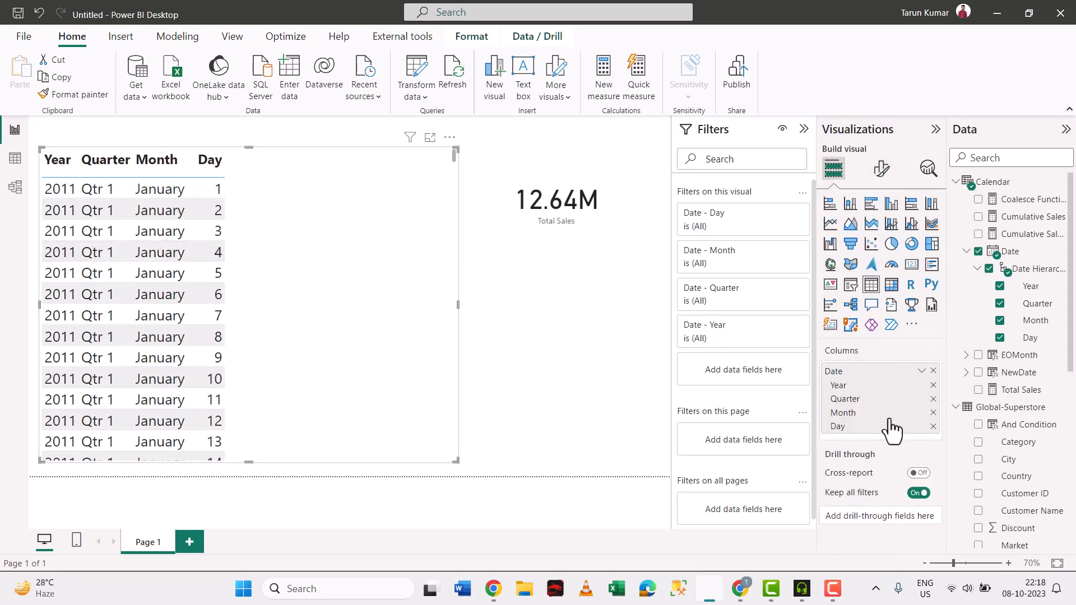
click(933, 399)
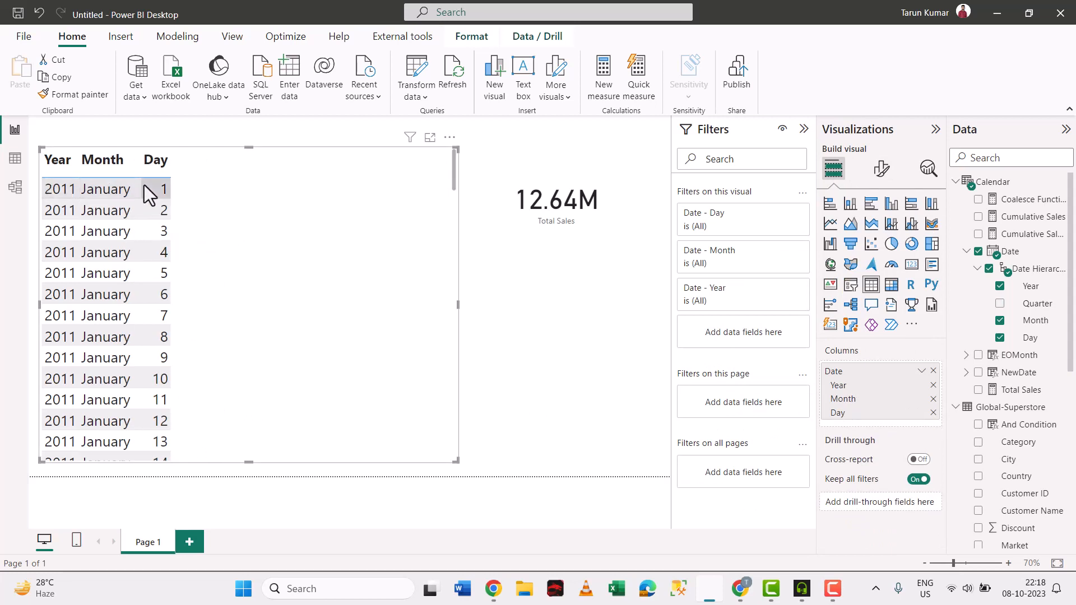
click(933, 413)
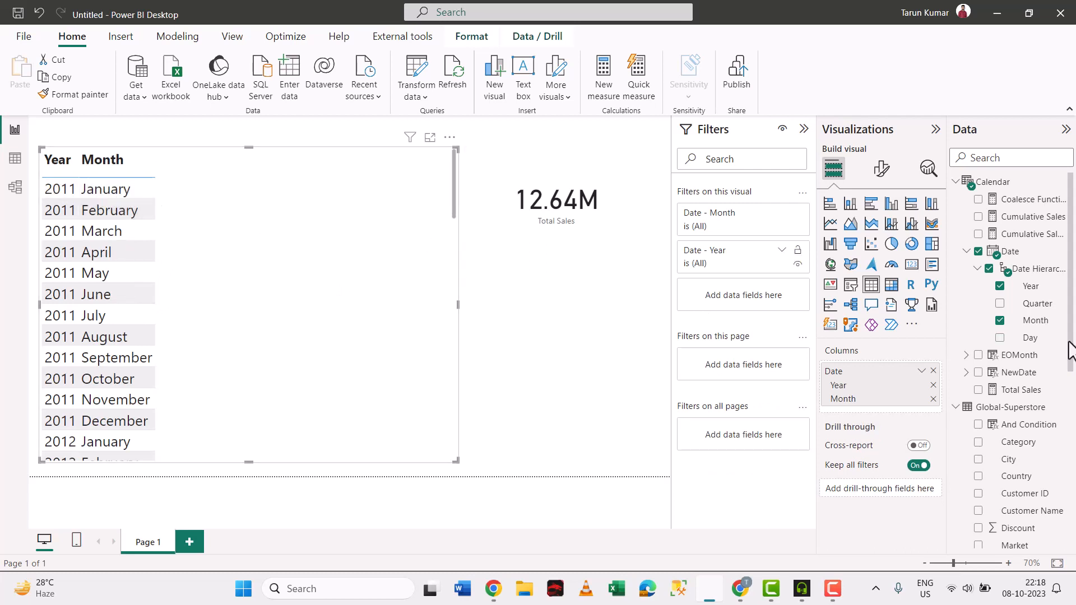
drag(1022, 390, 357, 257)
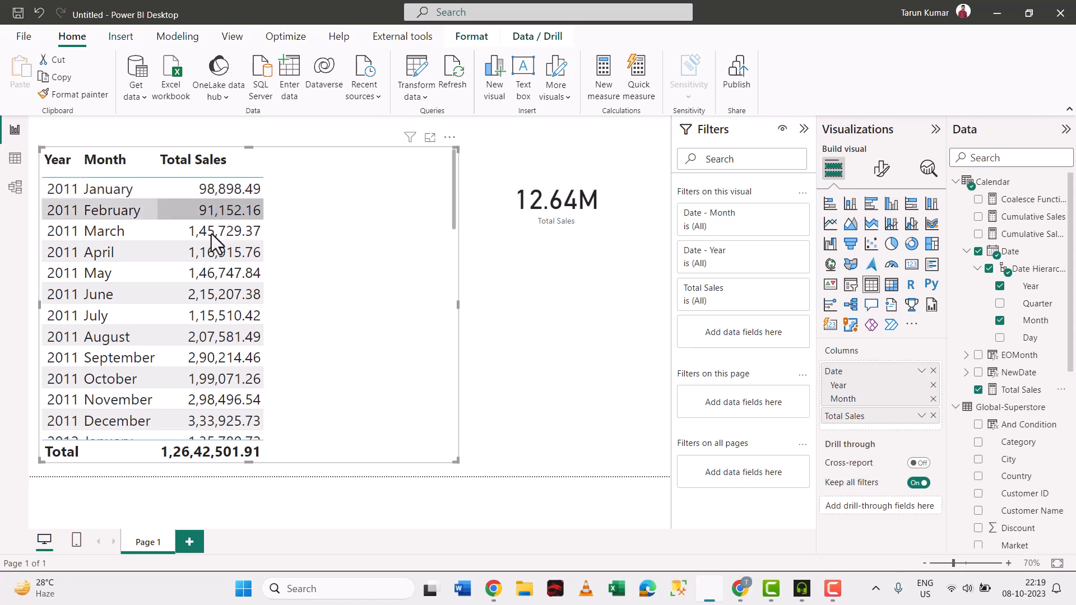
Review the monthly Total Sales rows in the table from 2011 through 2014.
scroll(214, 254, down, 10)
scroll(219, 284, down, 3)
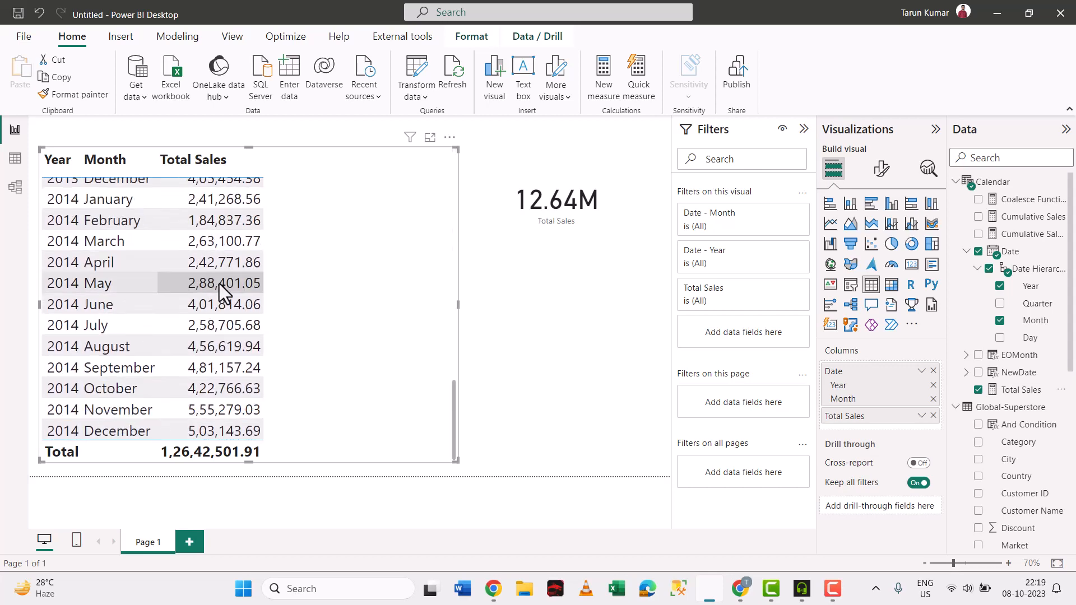
scroll(219, 283, up, 12)
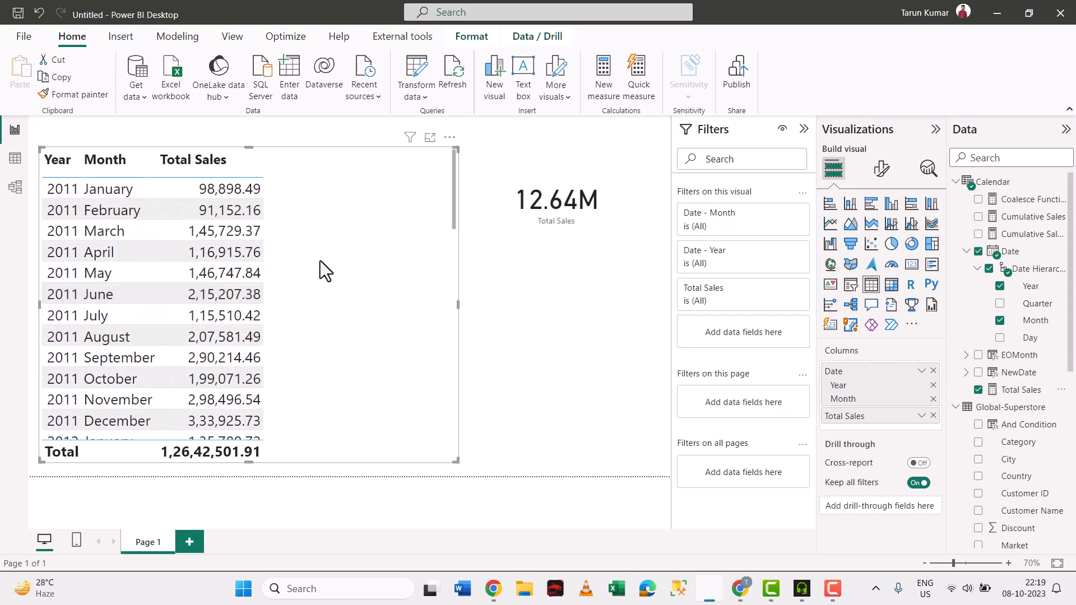
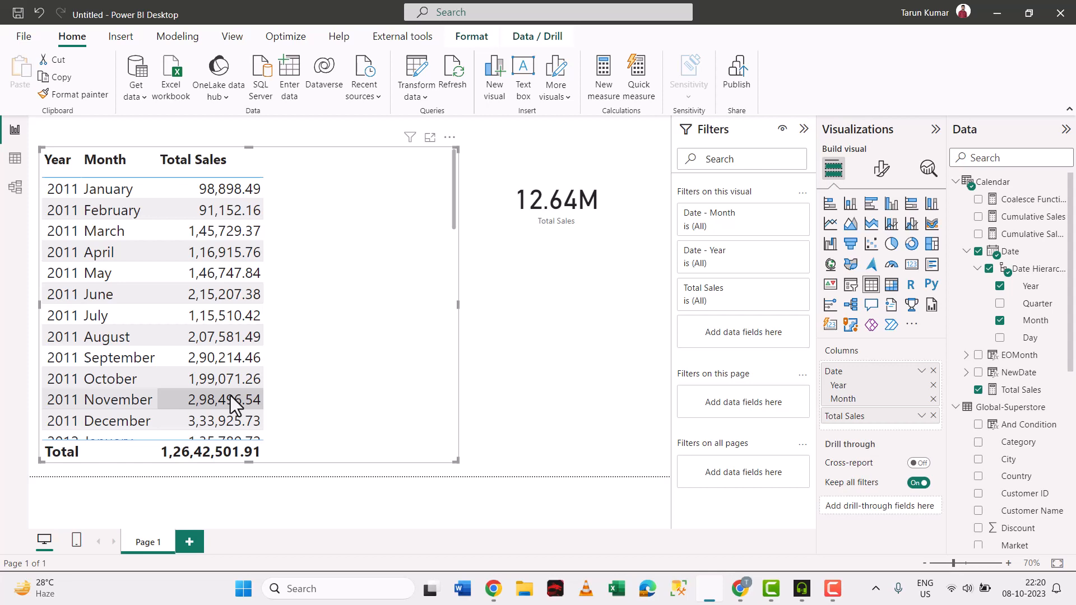
scroll(219, 314, down, 7)
scroll(221, 336, up, 6)
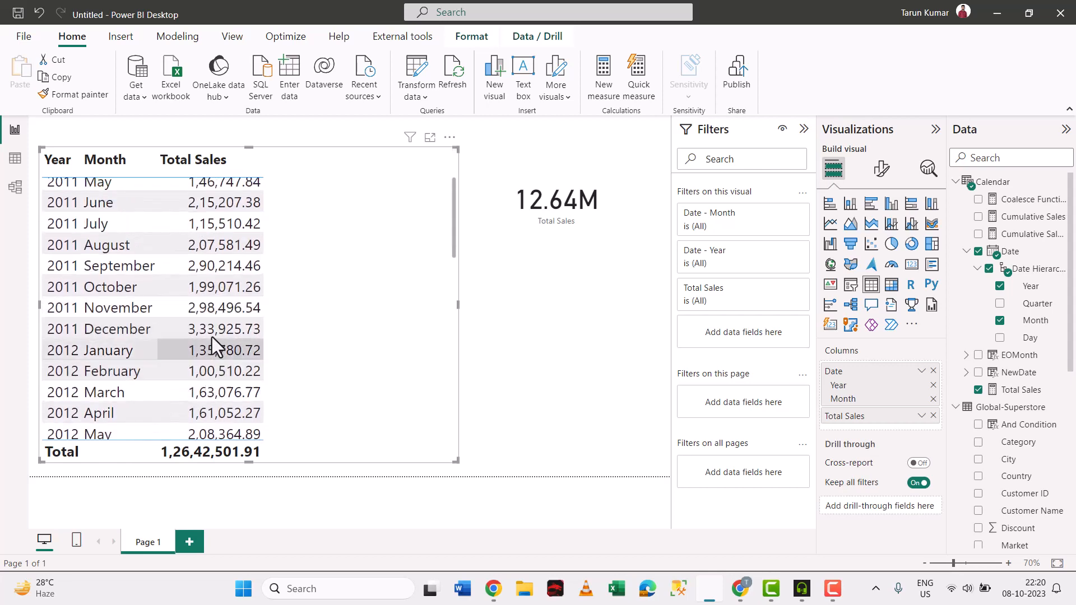
scroll(216, 348, up, 2)
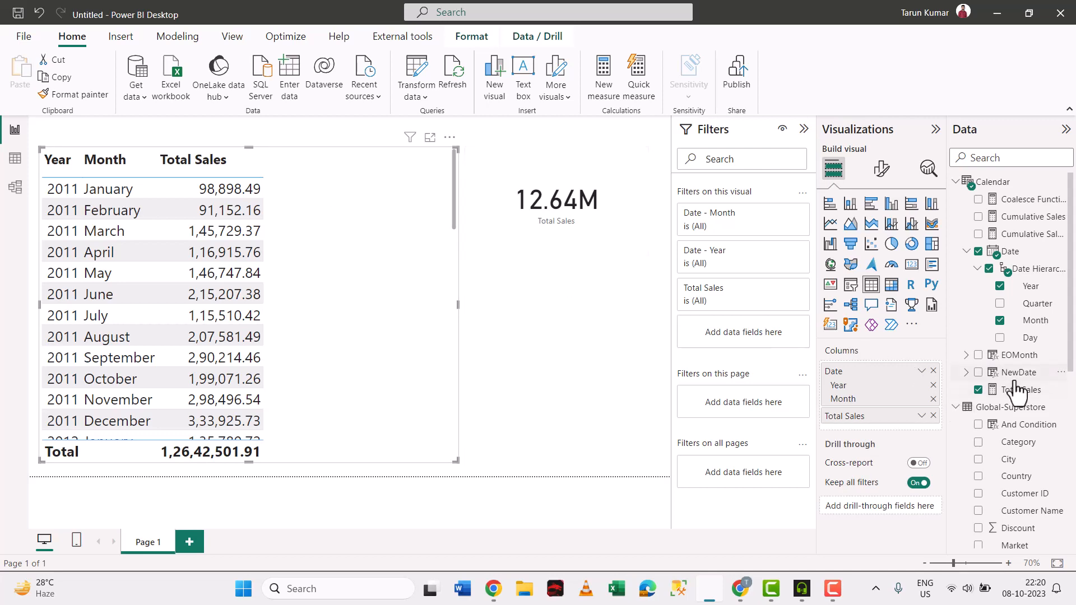
Open the Cumulative Sales Monthly measure and replace its TOTALQTD expression with the start of a TOTALYTD function.
click(1024, 234)
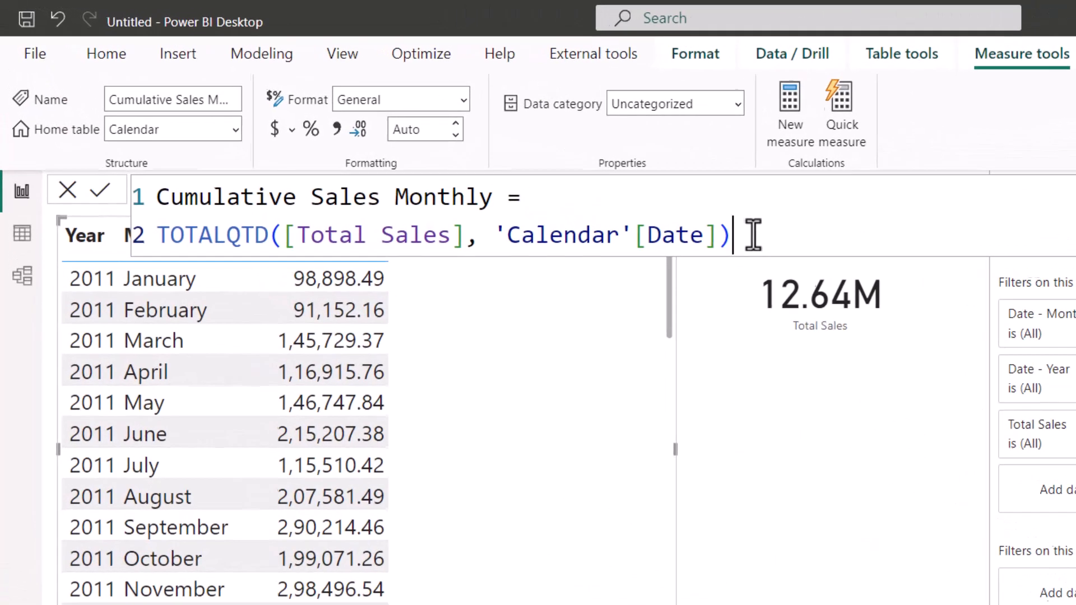
drag(499, 157, 240, 159)
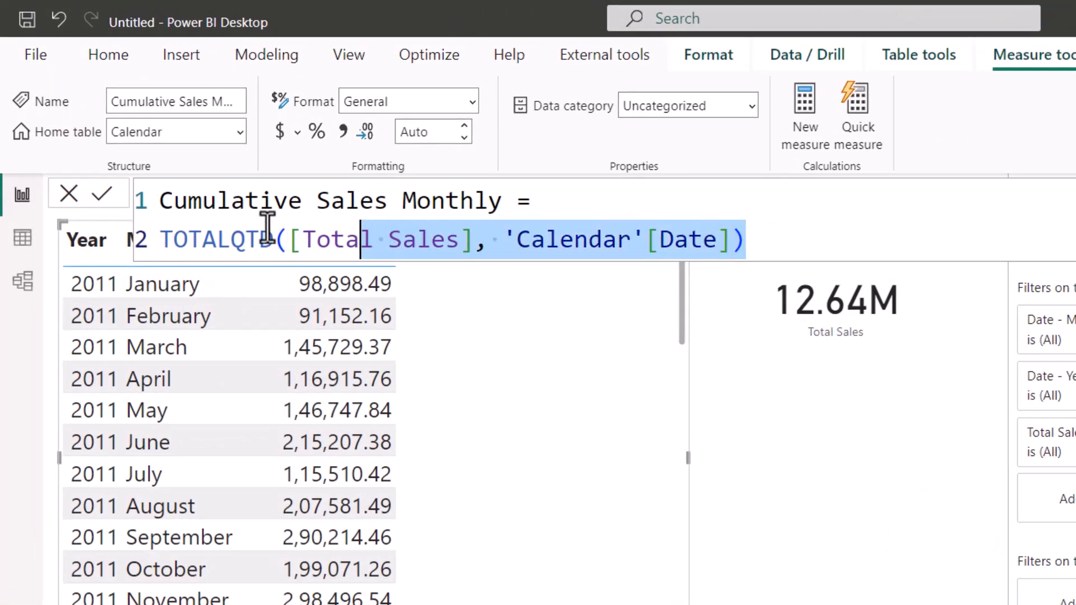
drag(268, 227, 271, 250)
key(BackSpace)
key(BackSpace)
key(BackSpace)
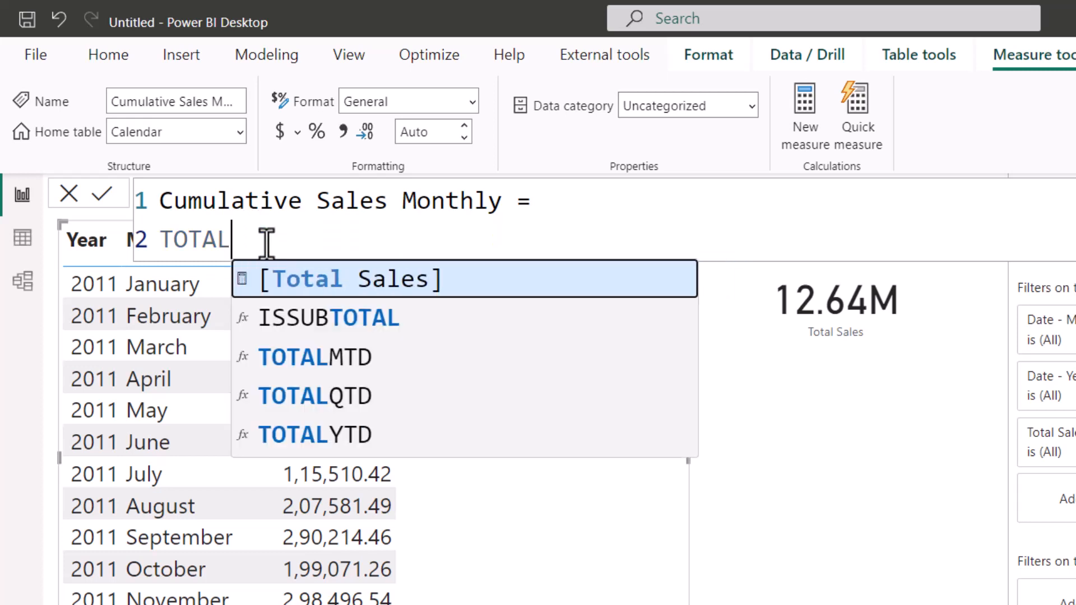
text(YTD()
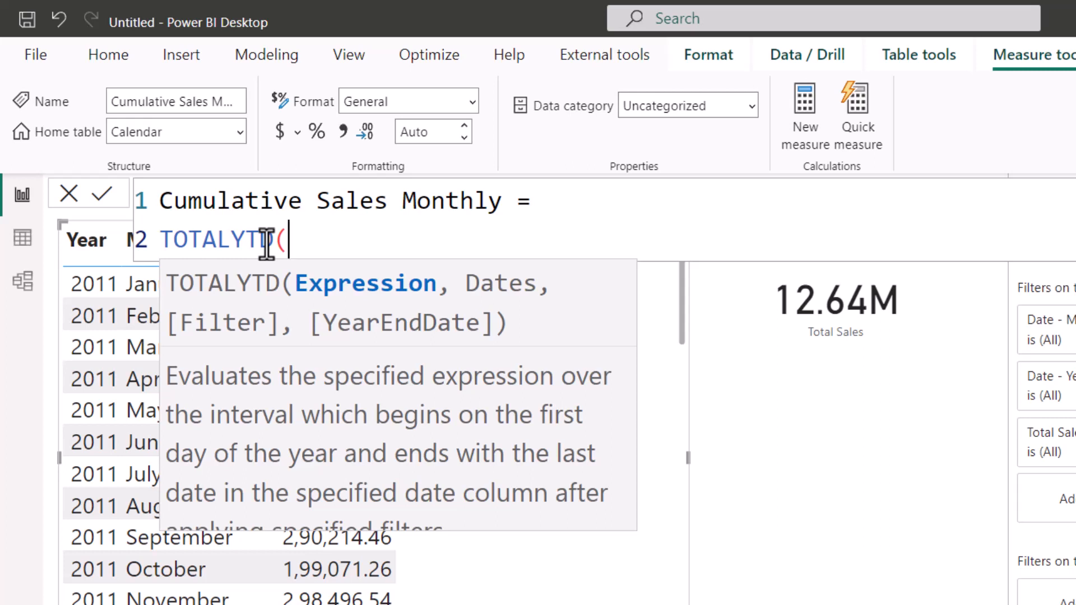
Enter SUM('Global-Superstore'[Sales]) as the expression argument of TOTALYTD.
text(SUm)
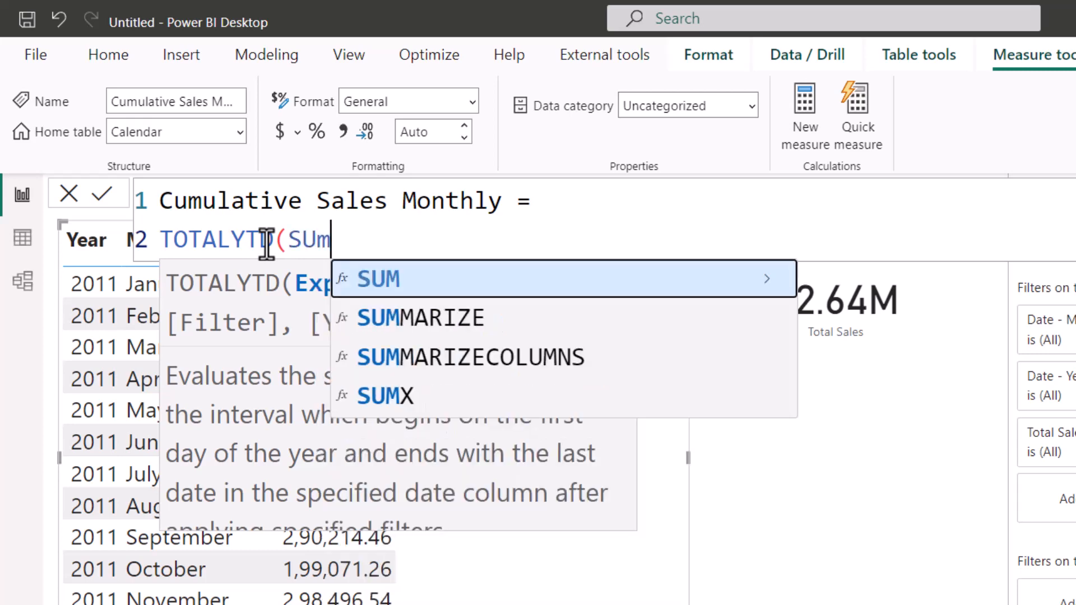
key(Tab)
text(glo)
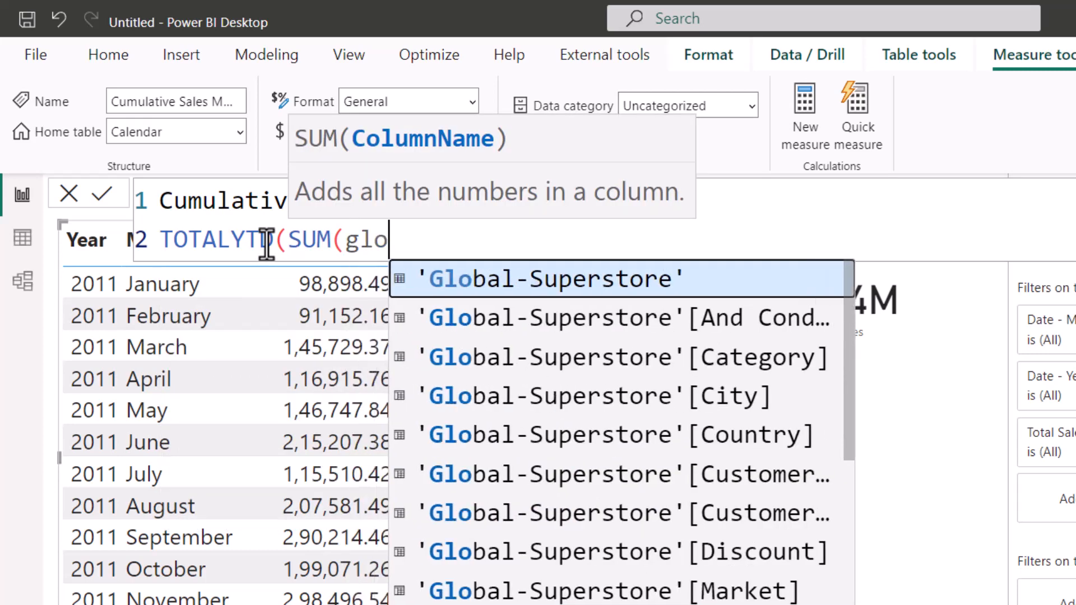
key(Tab)
text([sla)
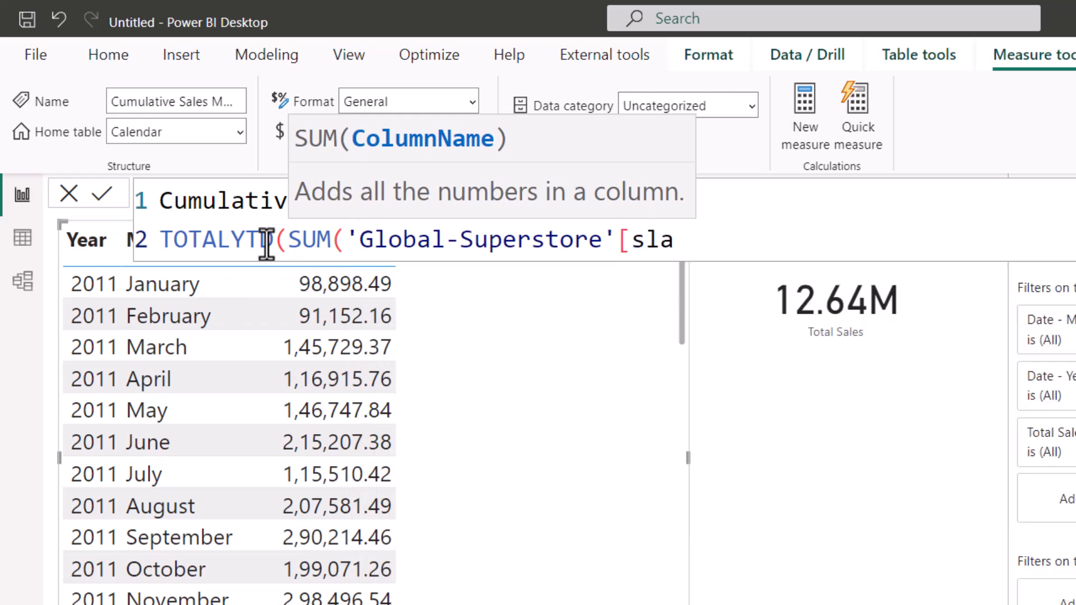
key(BackSpace)
text(al)
key(Tab)
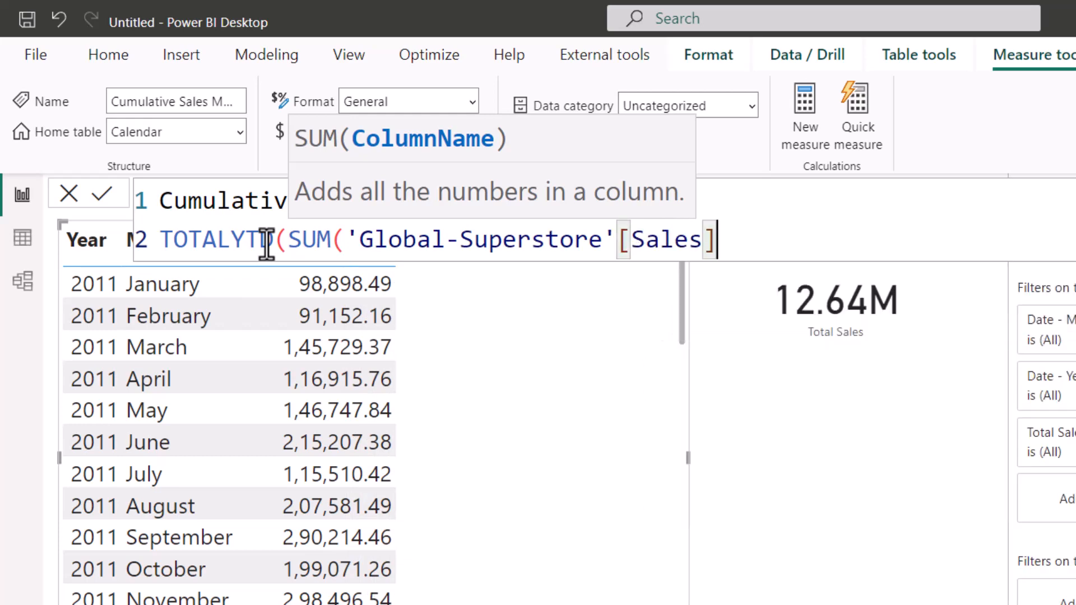
text(),)
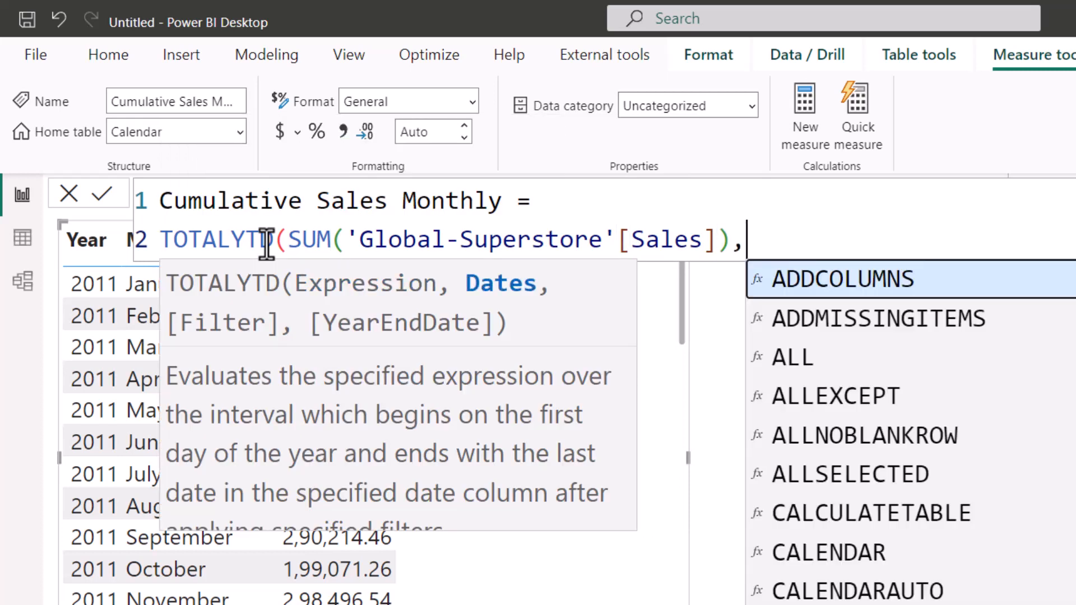
Set 'Calendar'[Date] as the dates argument, close the TOTALYTD formula without optional arguments, and commit the measure.
text(cal)
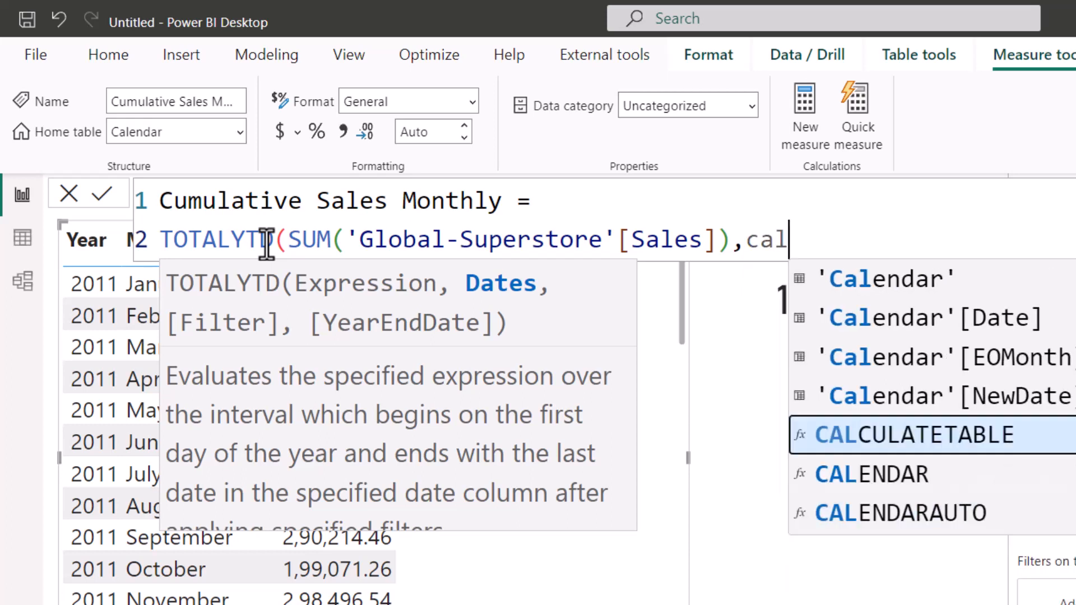
key(Up)
key(Up)
key(Up)
key(Tab)
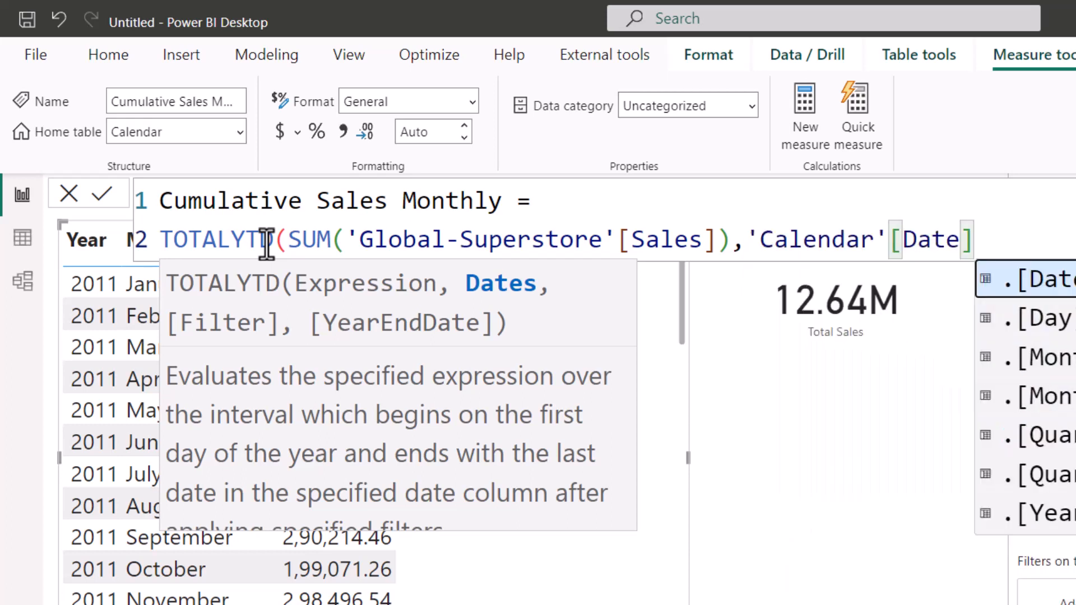
text(,)
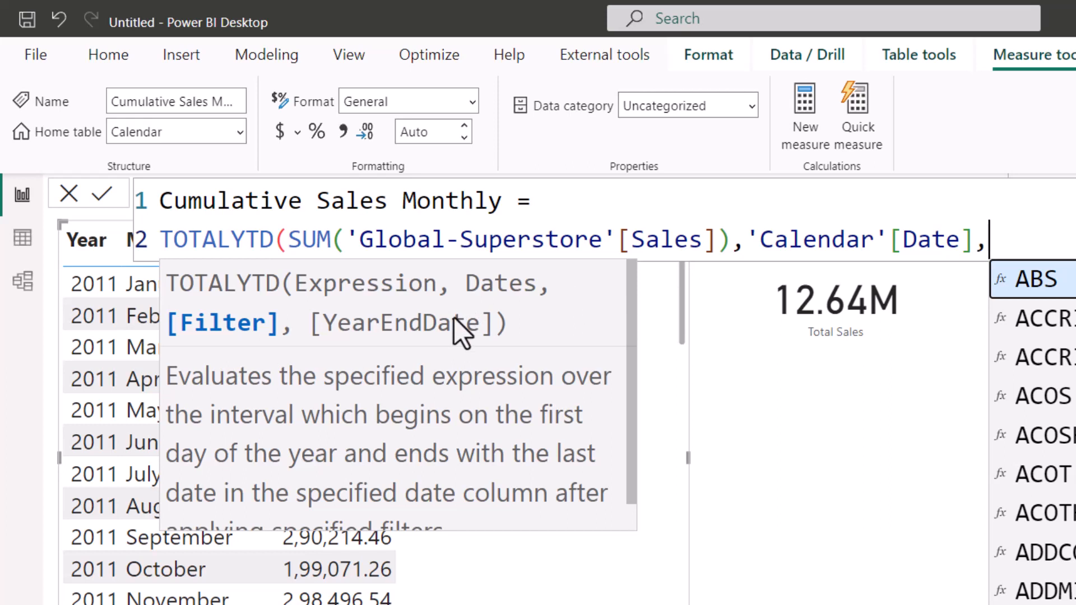
key(BackSpace)
text())
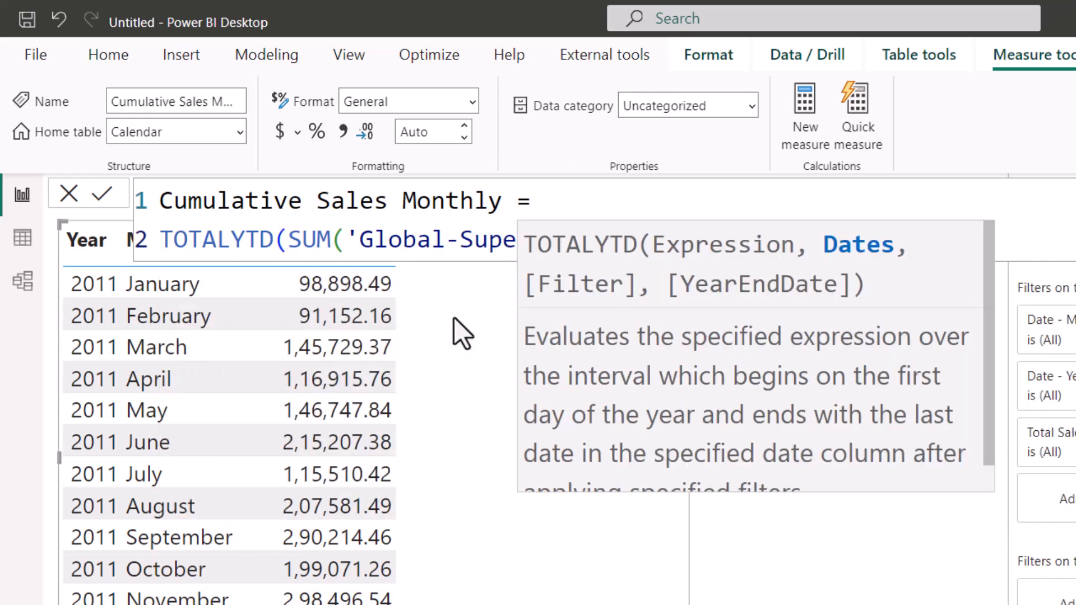
key(Return)
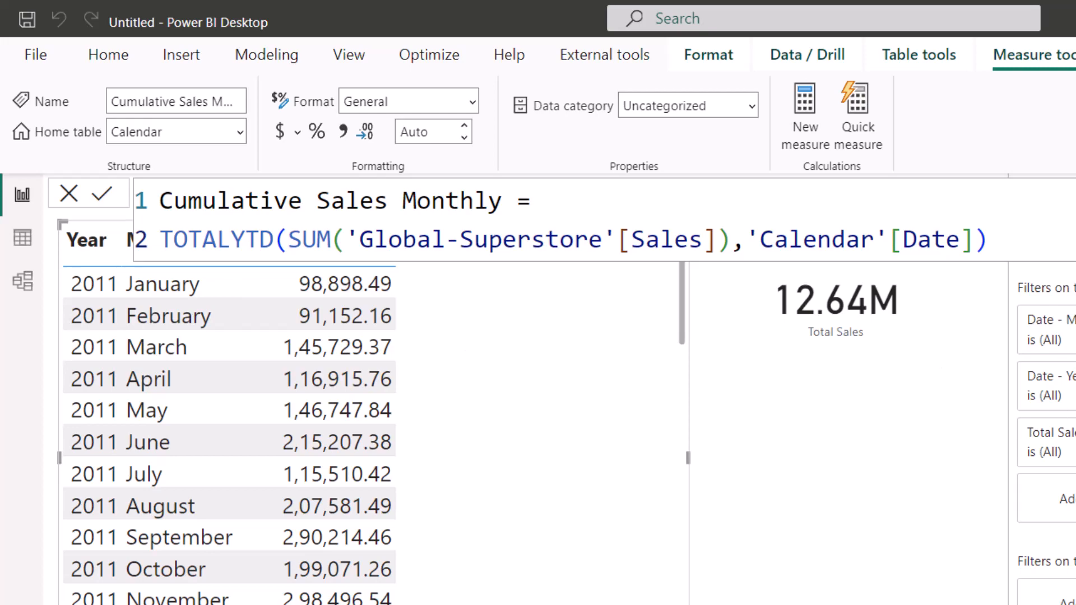
Add the Cumulative Sales Monthly measure as a column of the table and collapse and re-expand the formula display.
drag(1026, 234, 547, 370)
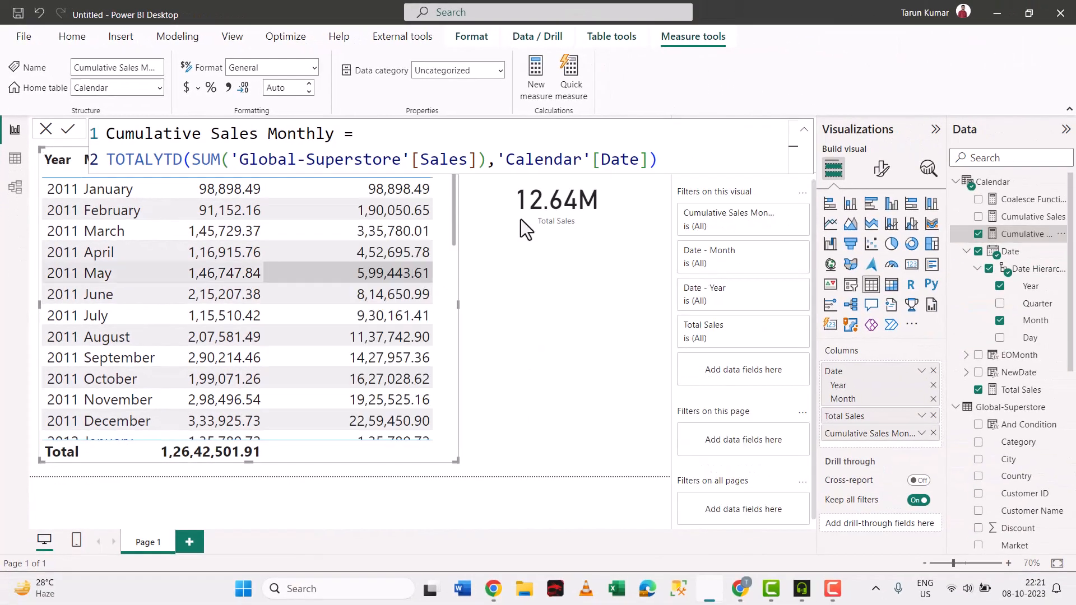
click(800, 145)
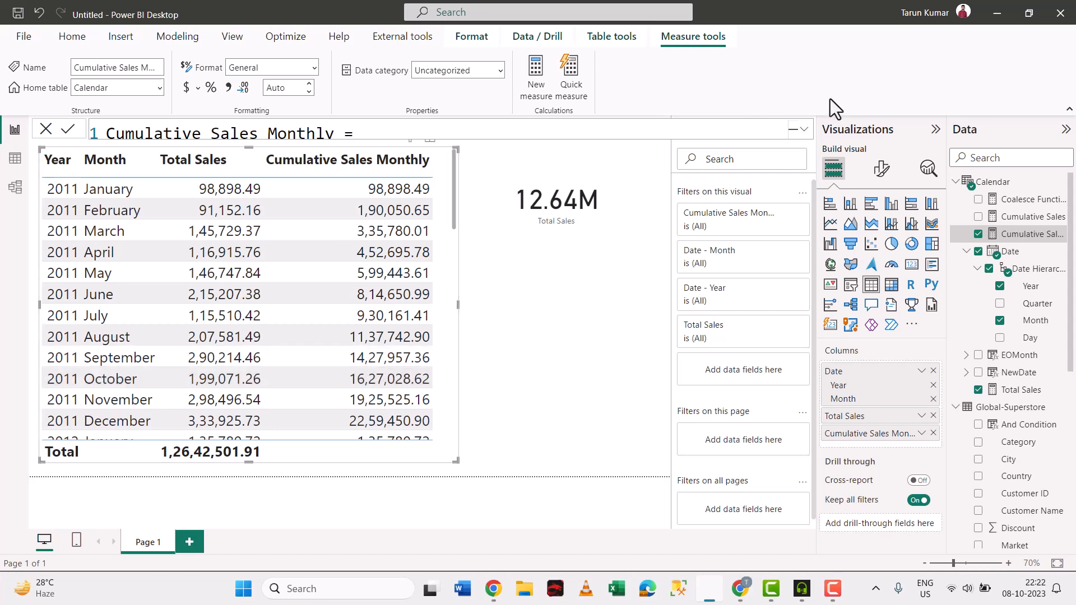
click(804, 132)
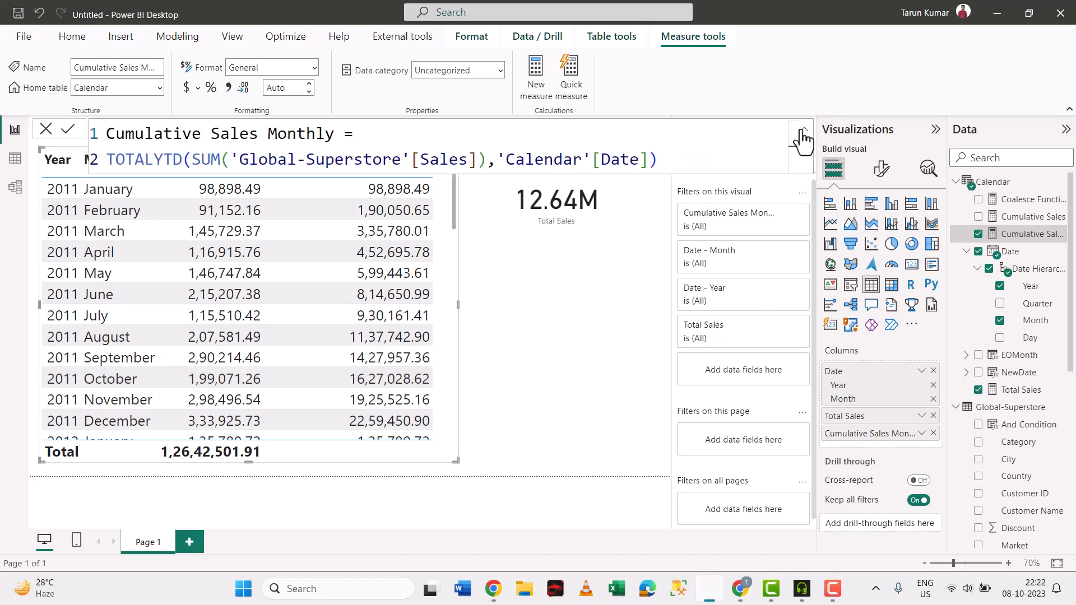
click(804, 135)
click(804, 134)
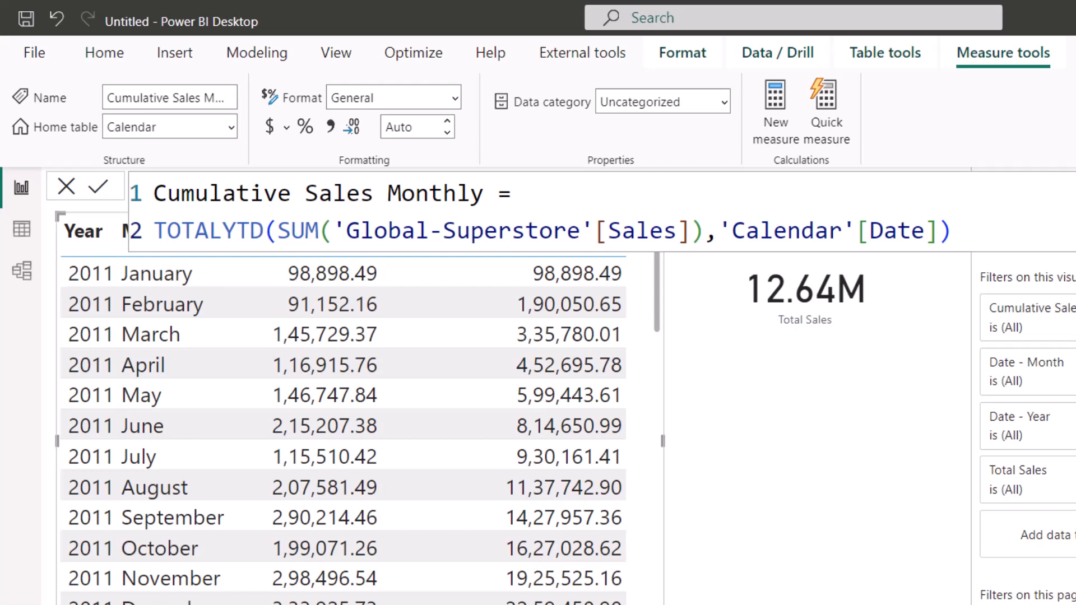
Delete the measure's expression after TOTAL and insert the start of a TOTALQTD function.
click(1006, 232)
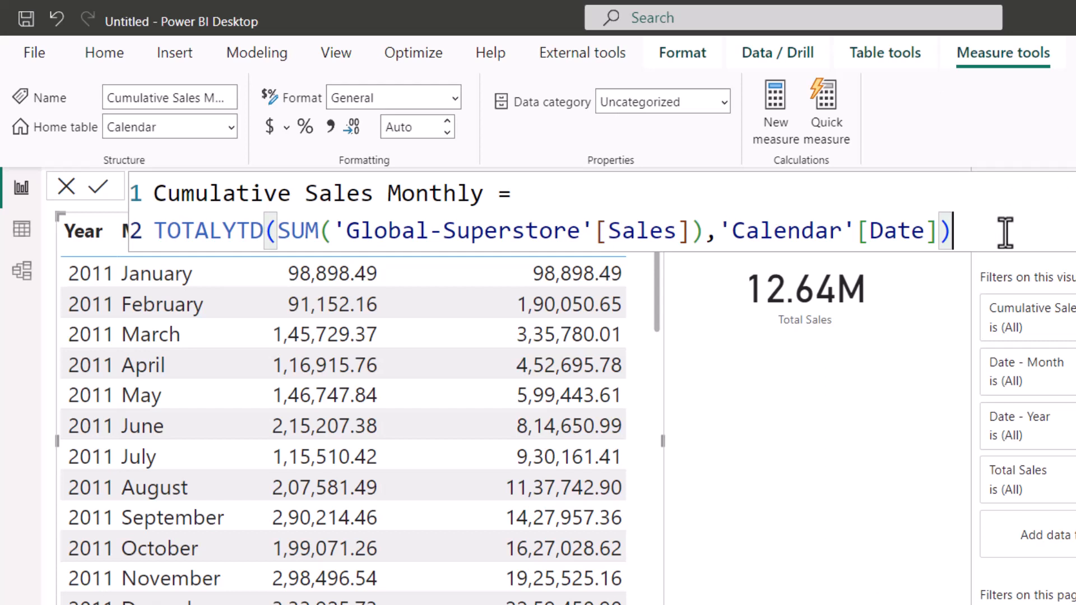
key(shift+Home)
key(shift+Right)
key(shift+Right)
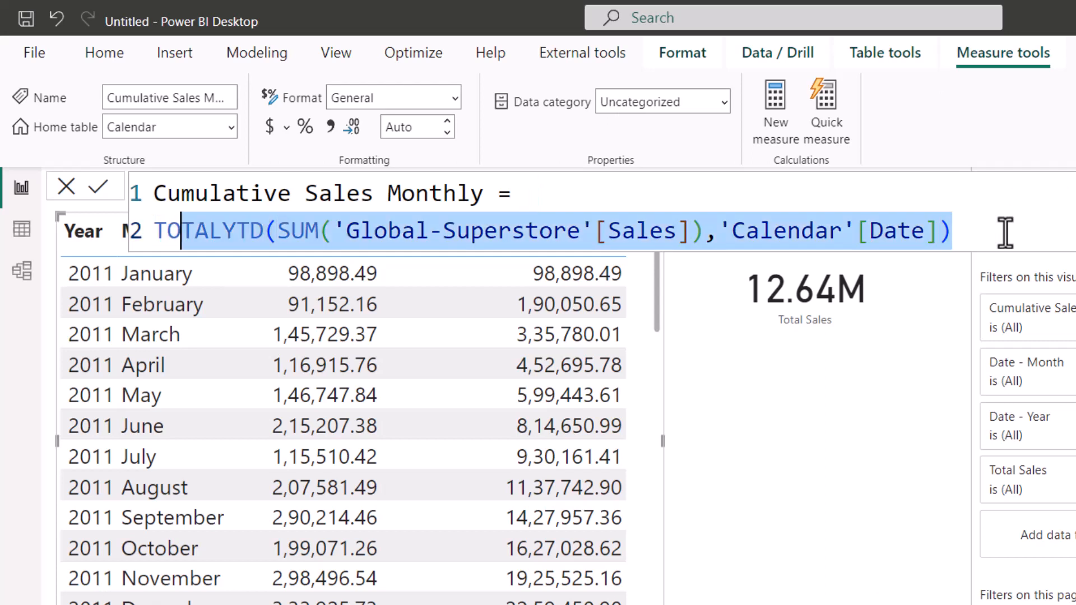
key(shift+Right)
key(shift+Right)
key(shift+Right)
key(BackSpace)
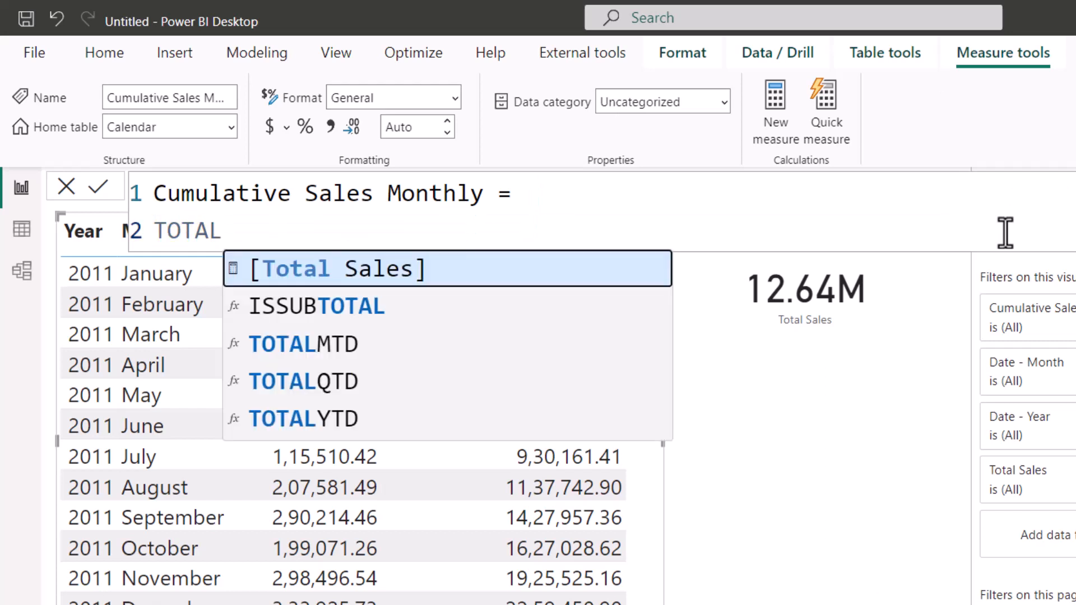
key(Down)
key(Down)
key(Down)
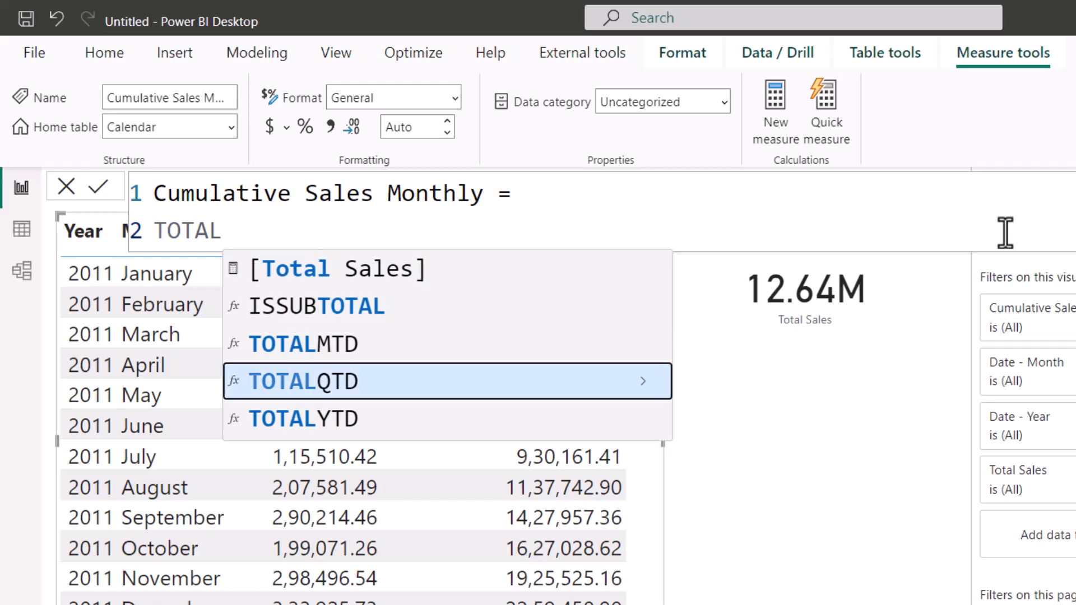
key(Tab)
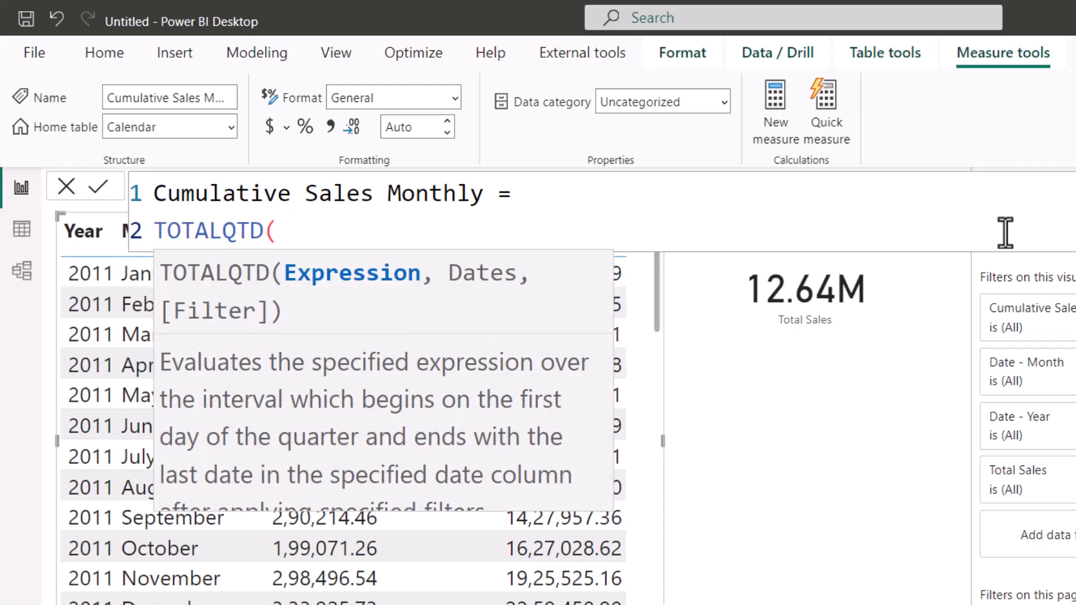
Replace the function with TOTALMTD and begin entering sum as its expression argument.
key(BackSpace)
key(BackSpace)
key(BackSpace)
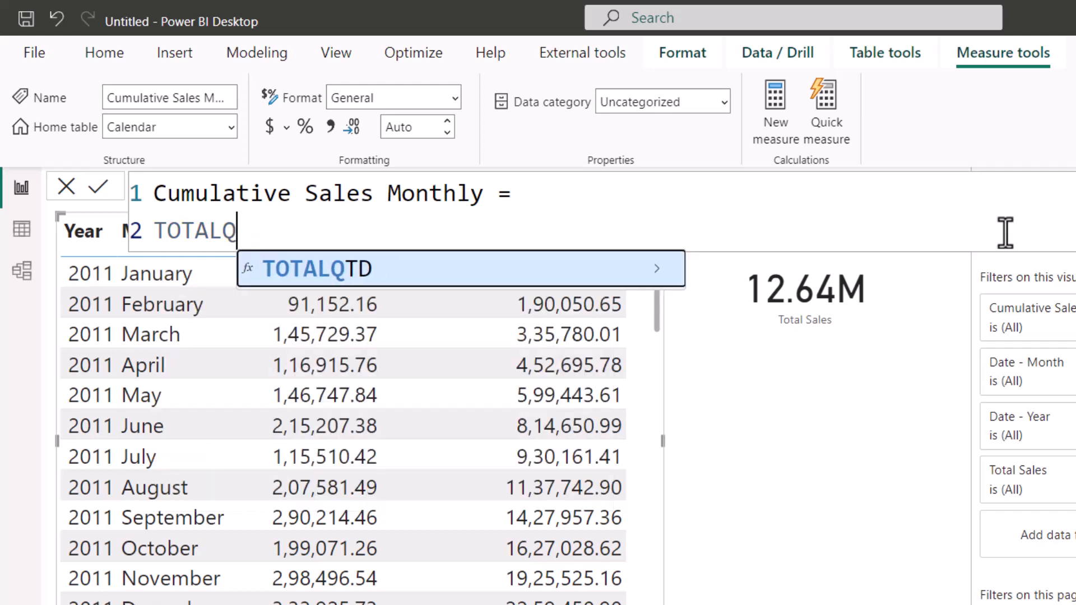
key(BackSpace)
text(N)
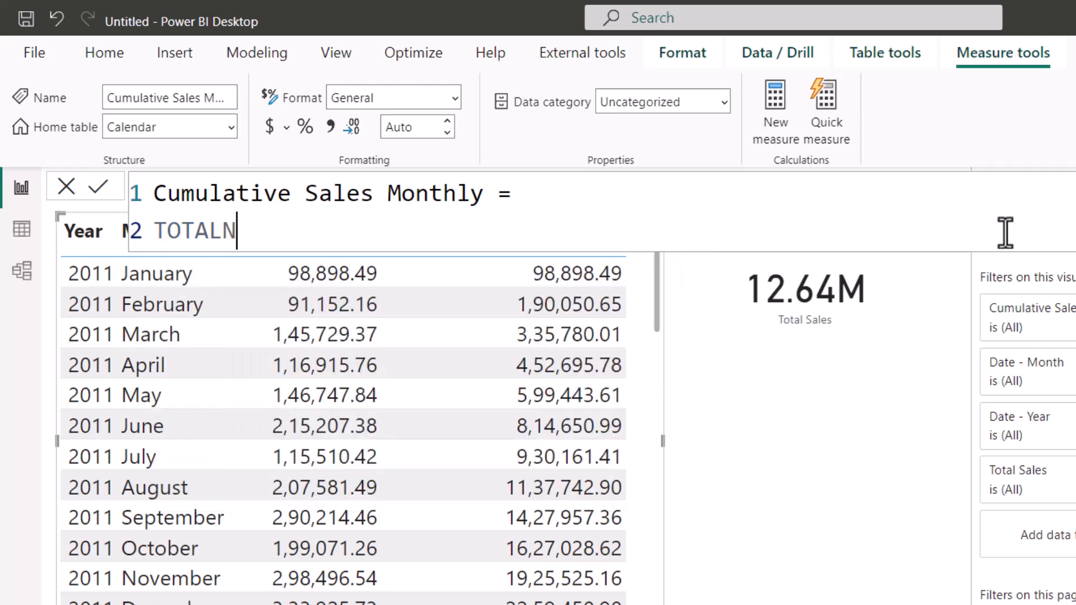
key(BackSpace)
key(Down)
key(Down)
key(Tab)
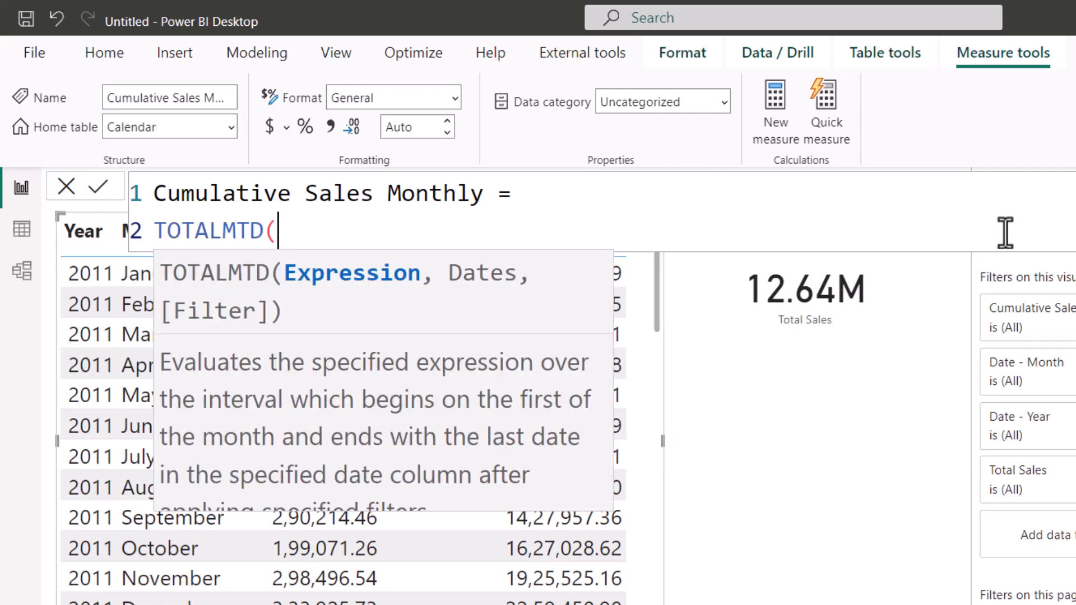
text(sum)
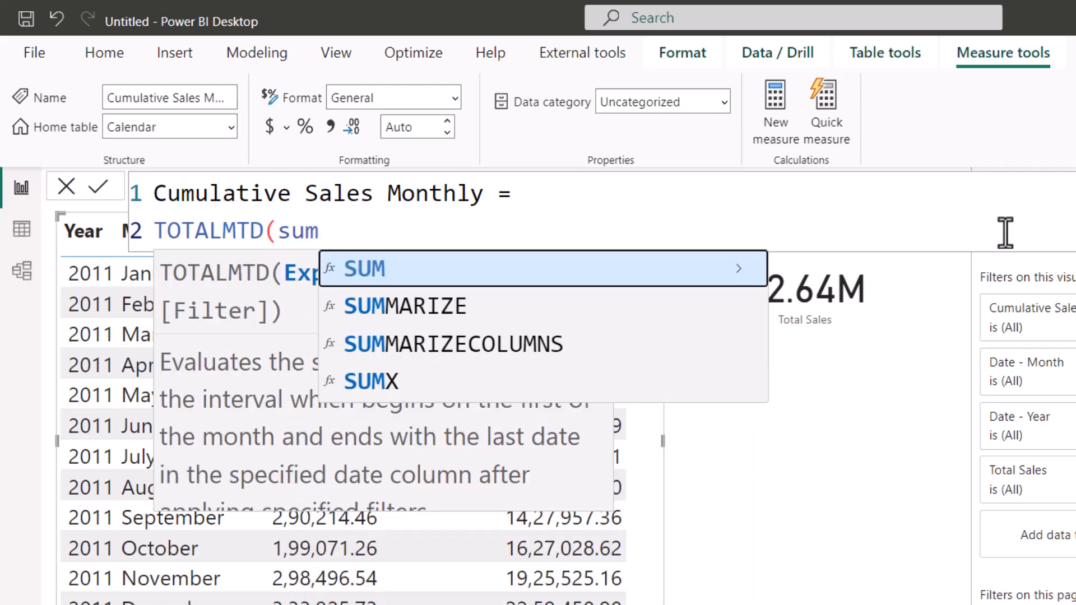
Undo the formula edits back to the full TOTALYTD expression and restore its closing parenthesis.
key(ctrl+z)
key(ctrl+z)
key(ctrl+z)
key(ctrl+z)
key(ctrl+z)
key(ctrl+z)
key(ctrl+z)
key(ctrl+z)
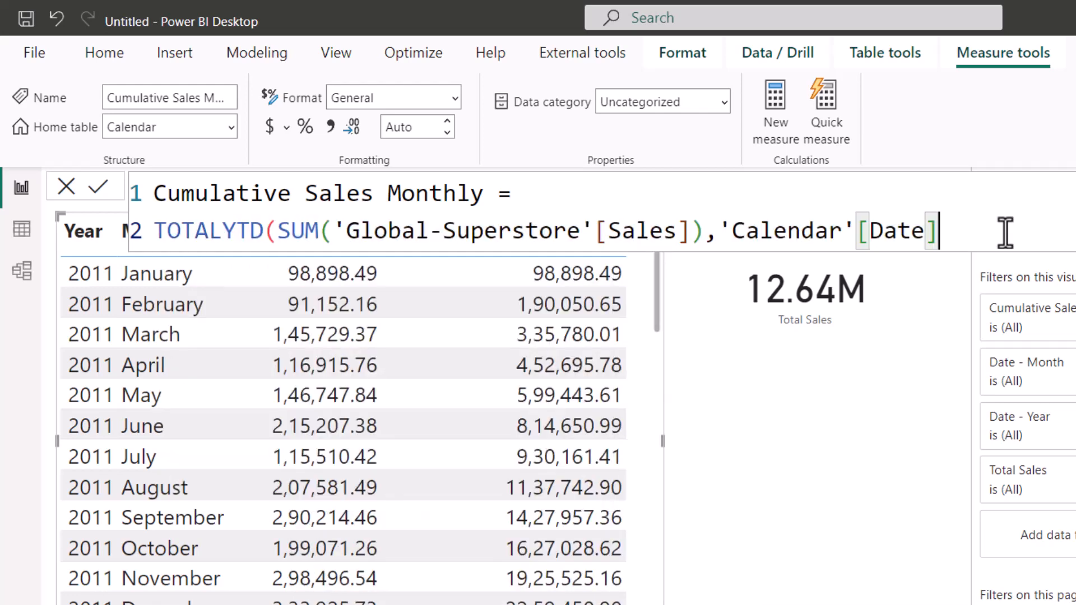
text())
Change the measure's function to TOTALMTD, commit it, and compare both sales columns across the 2012 and 2013 rows.
key(Home)
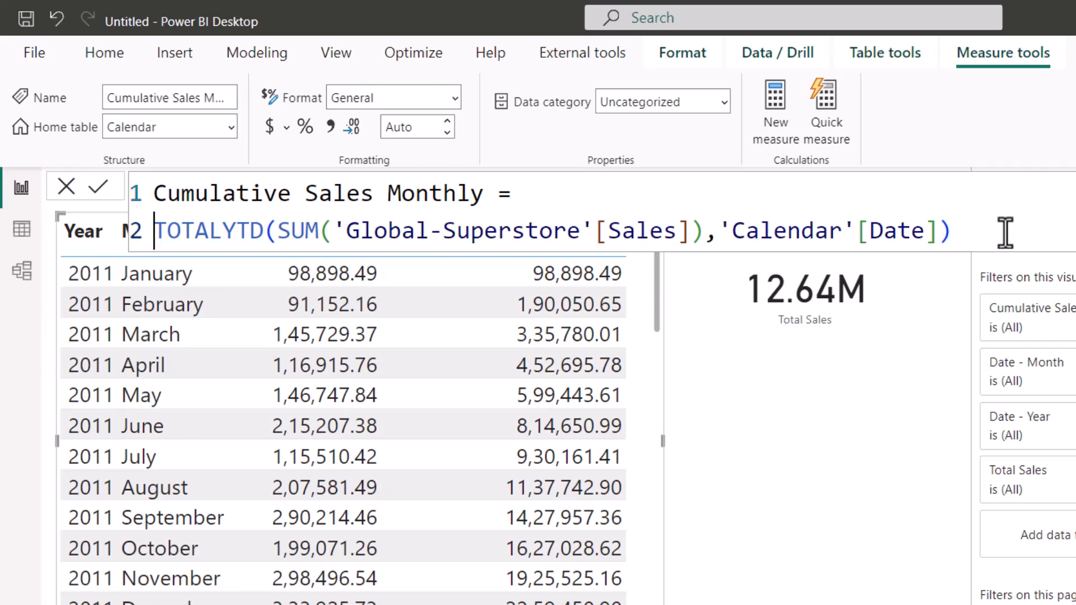
key(Right)
key(Right)
key(Right)
key(Right)
key(Right)
key(Right)
key(BackSpace)
text(M)
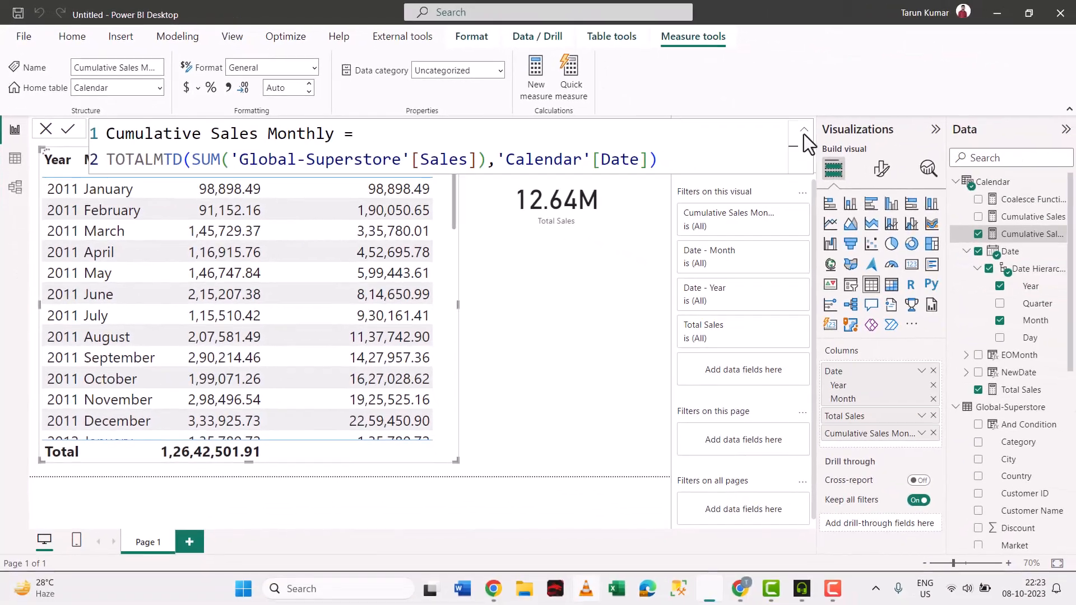
key(Return)
click(803, 135)
scroll(423, 311, down, 12)
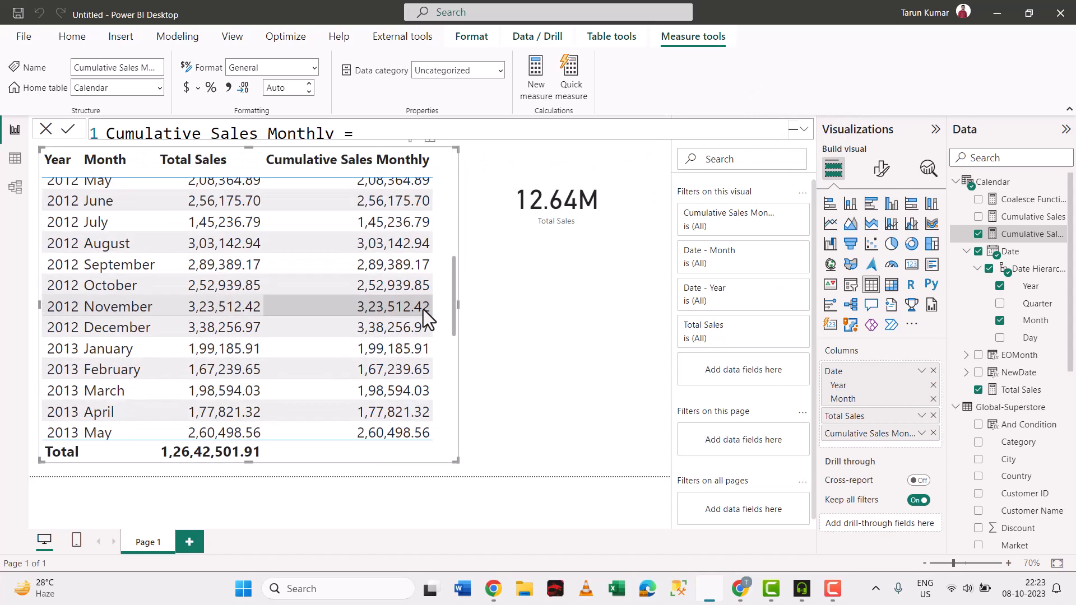
scroll(424, 312, up, 2)
scroll(424, 312, up, 5)
scroll(424, 311, down, 3)
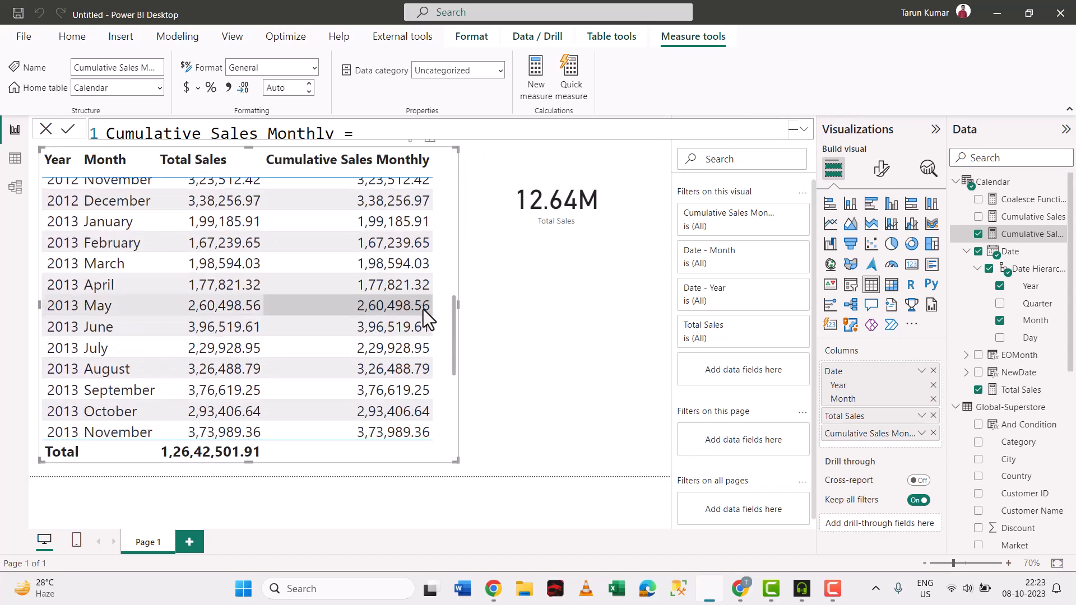
scroll(422, 309, up, 2)
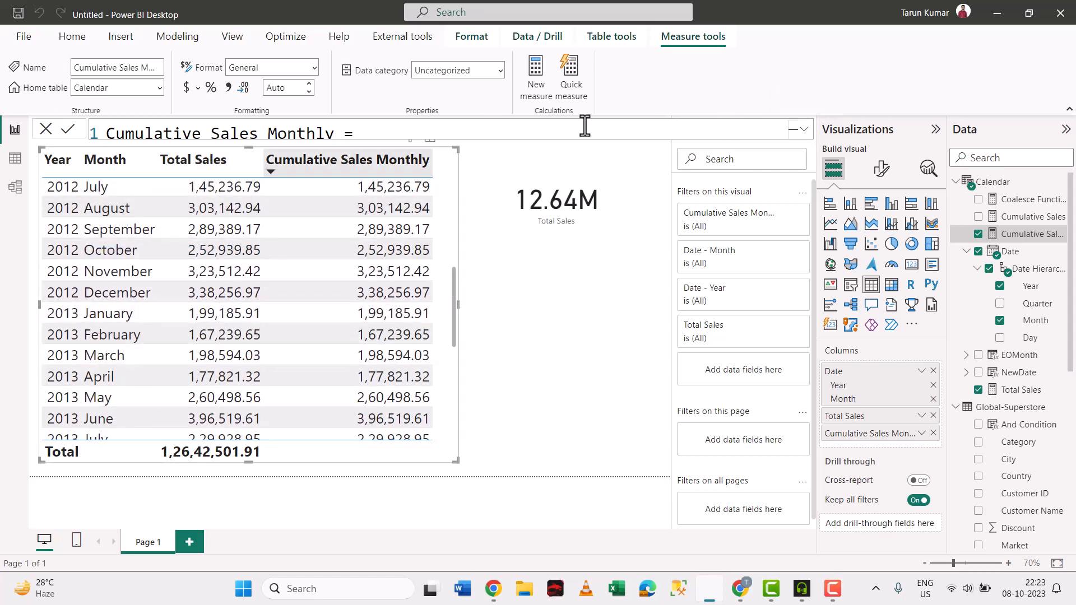
Change the Cumulative Sales Monthly function back to TOTALYTD and review the running totals by month and year.
click(804, 129)
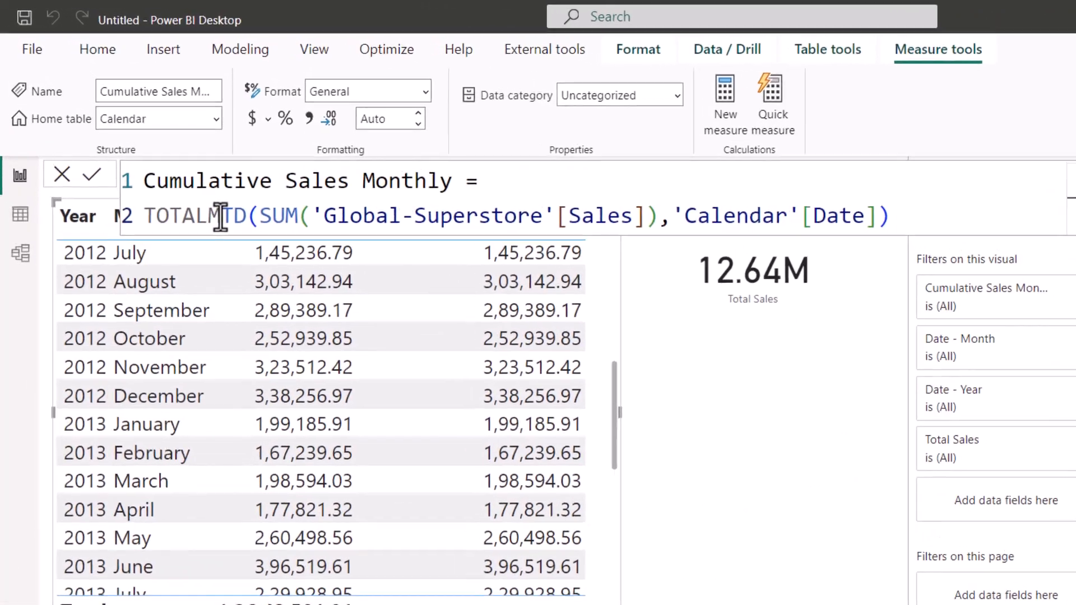
click(174, 171)
key(BackSpace)
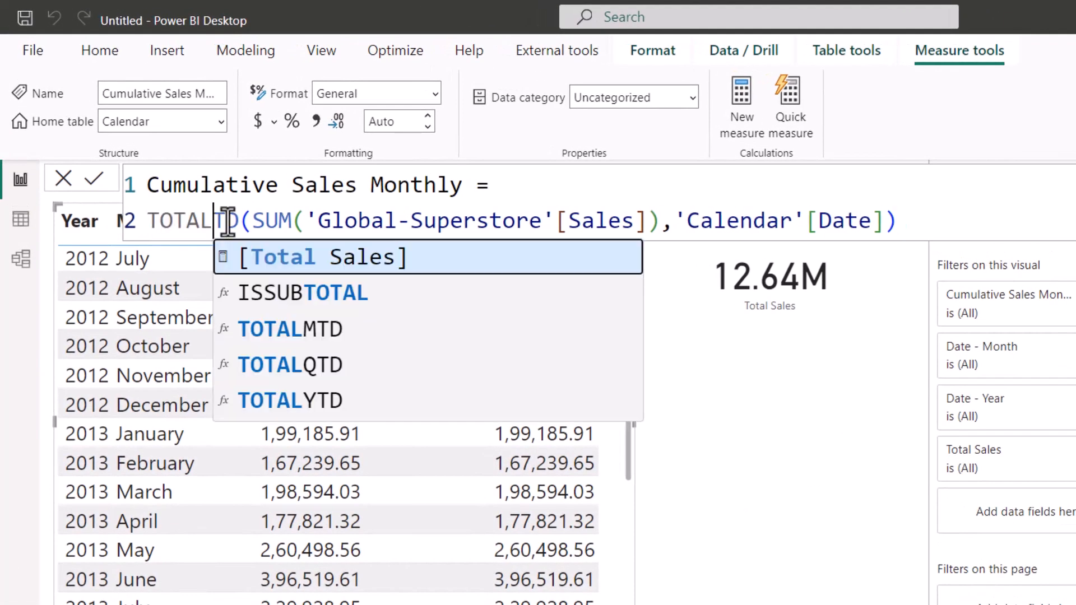
text(Y)
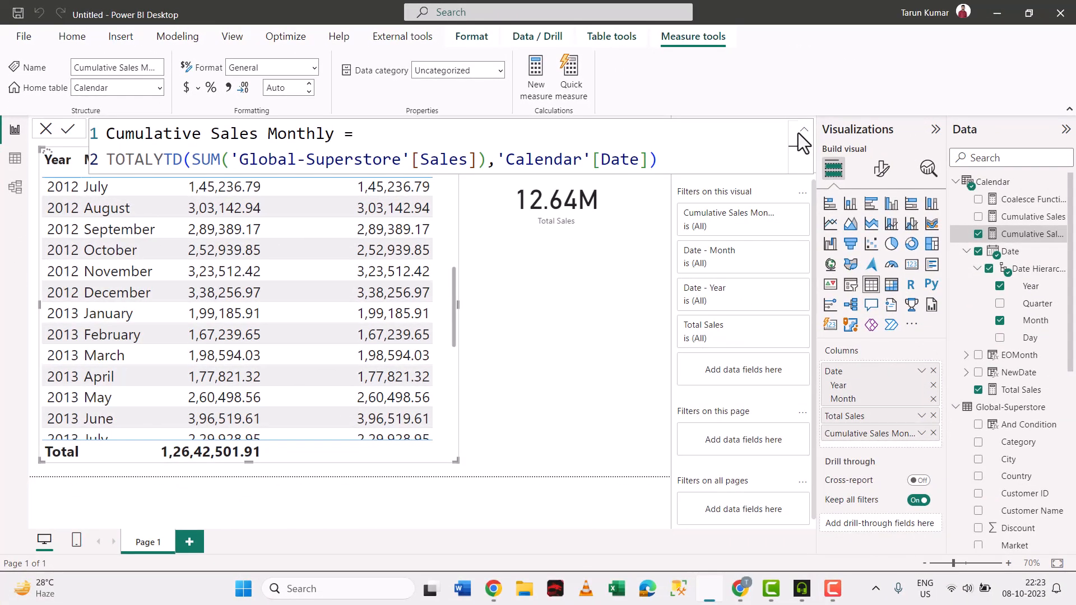
click(802, 135)
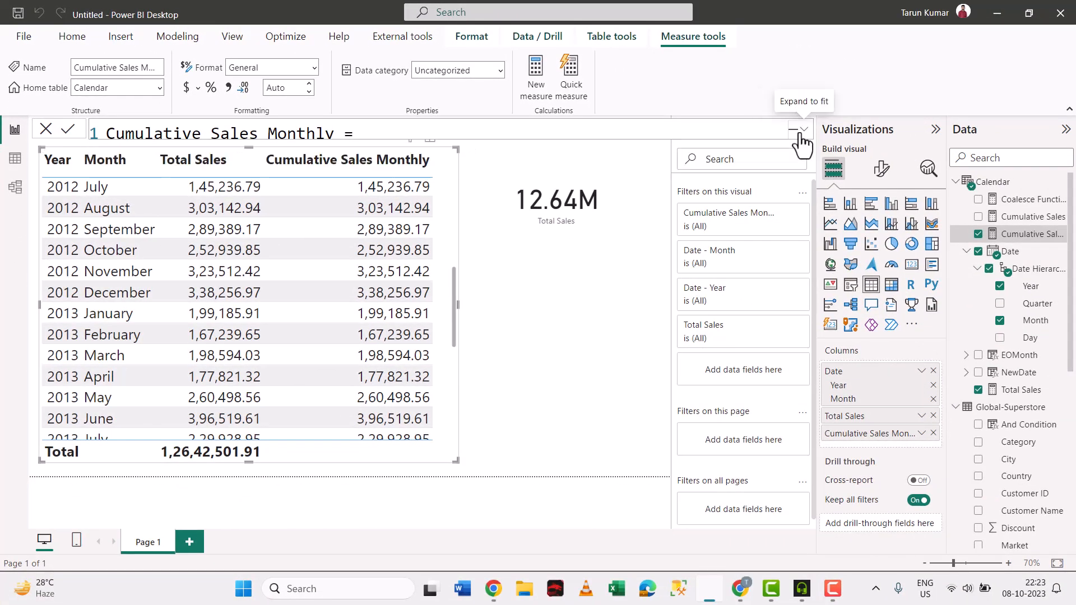
scroll(418, 370, down, 3)
scroll(418, 365, down, 3)
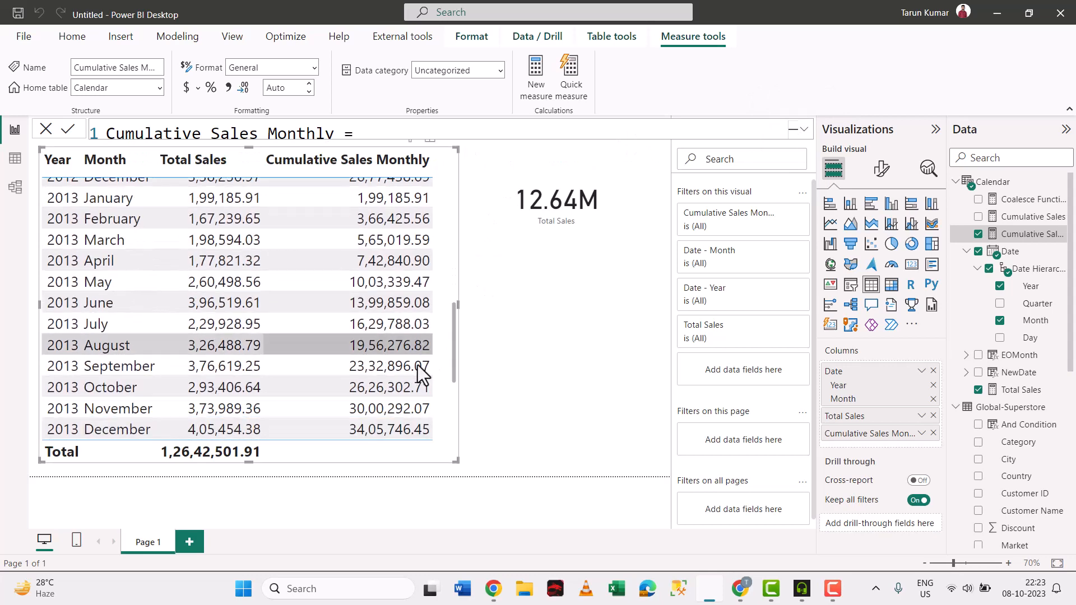
scroll(418, 364, up, 15)
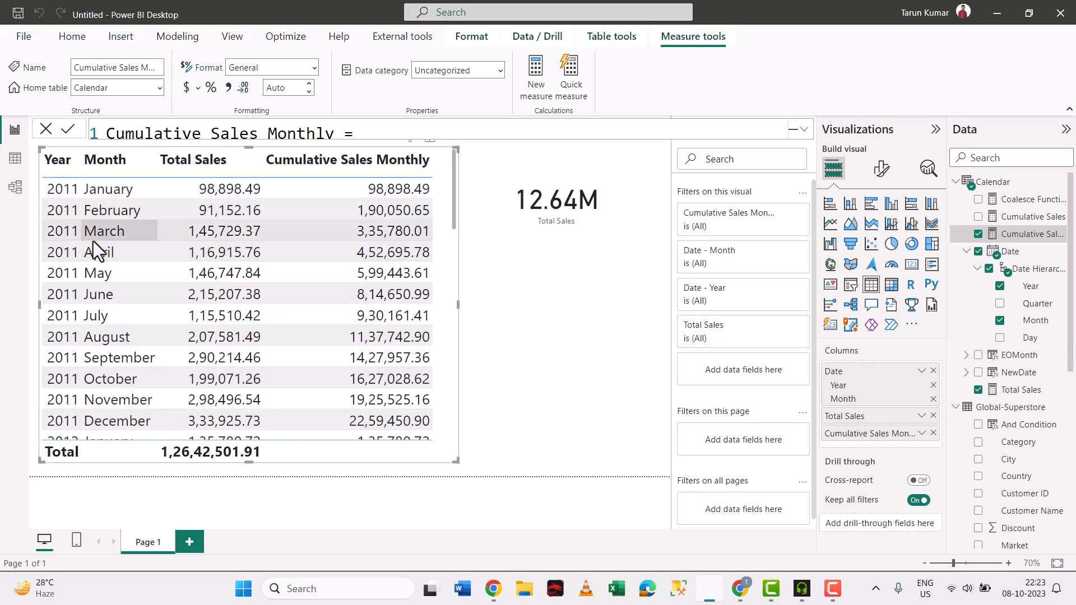
scroll(107, 269, down, 3)
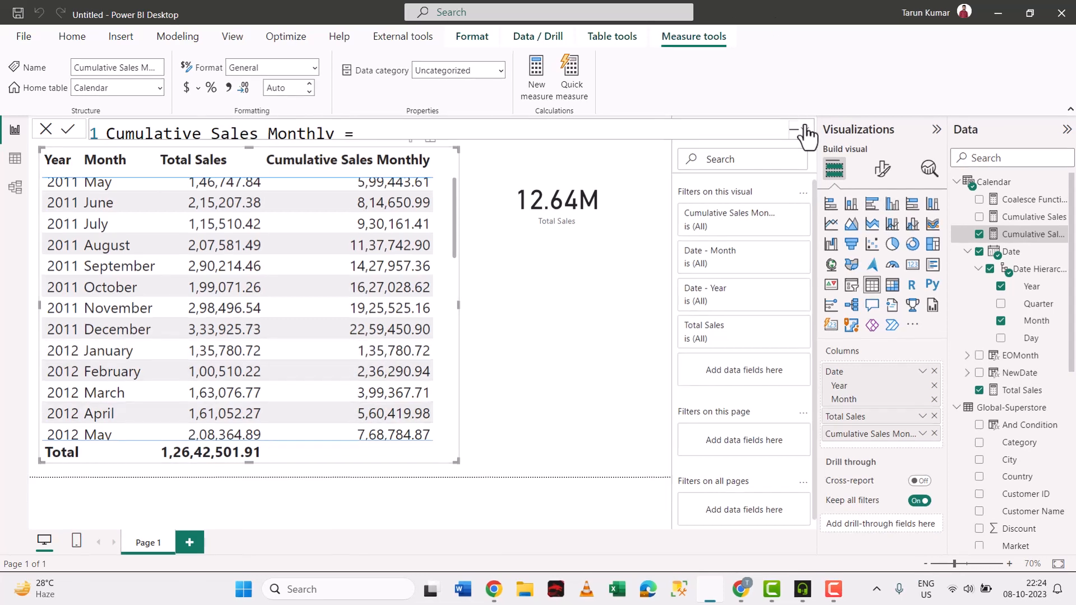
Set the Cumulative Sales Monthly function to TOTALMTD, commit the measure, and return to the first 2011 rows.
click(806, 131)
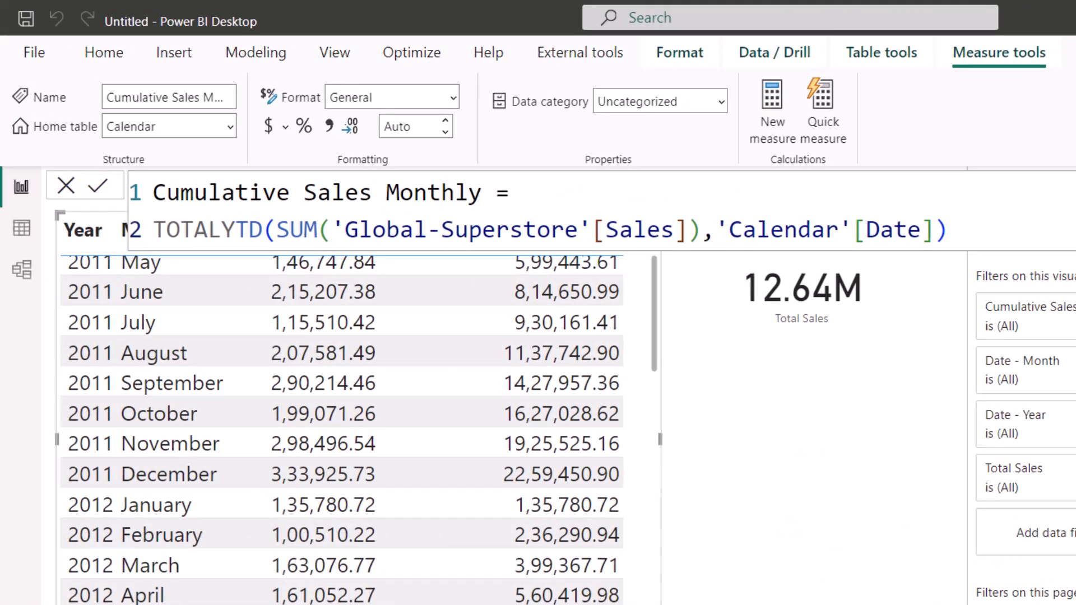
click(952, 232)
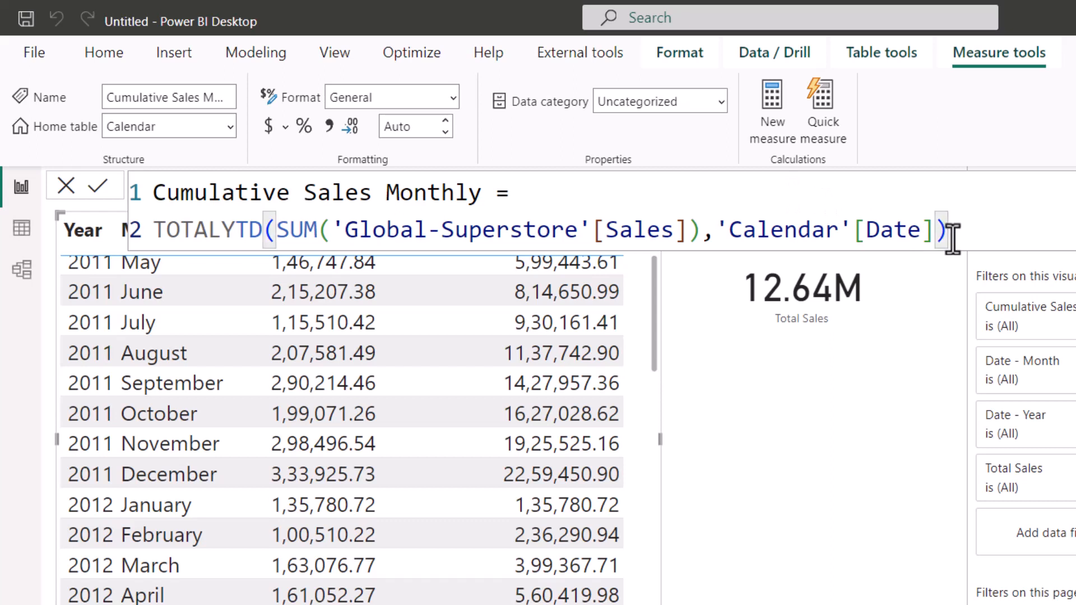
click(264, 230)
key(BackSpace)
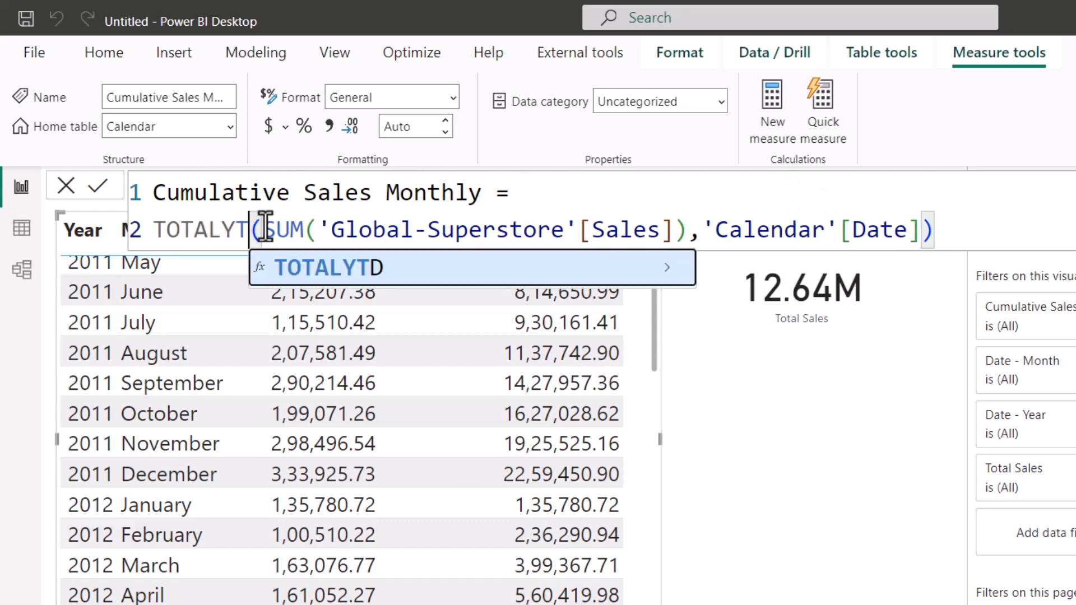
key(BackSpace)
key(BackSpace)
text(MTD)
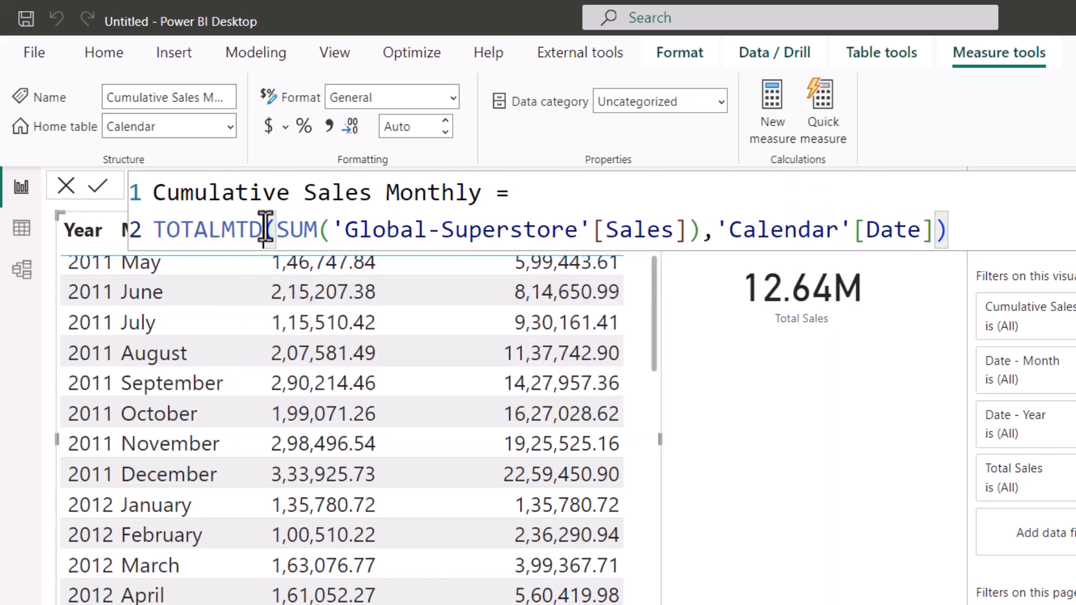
key(Return)
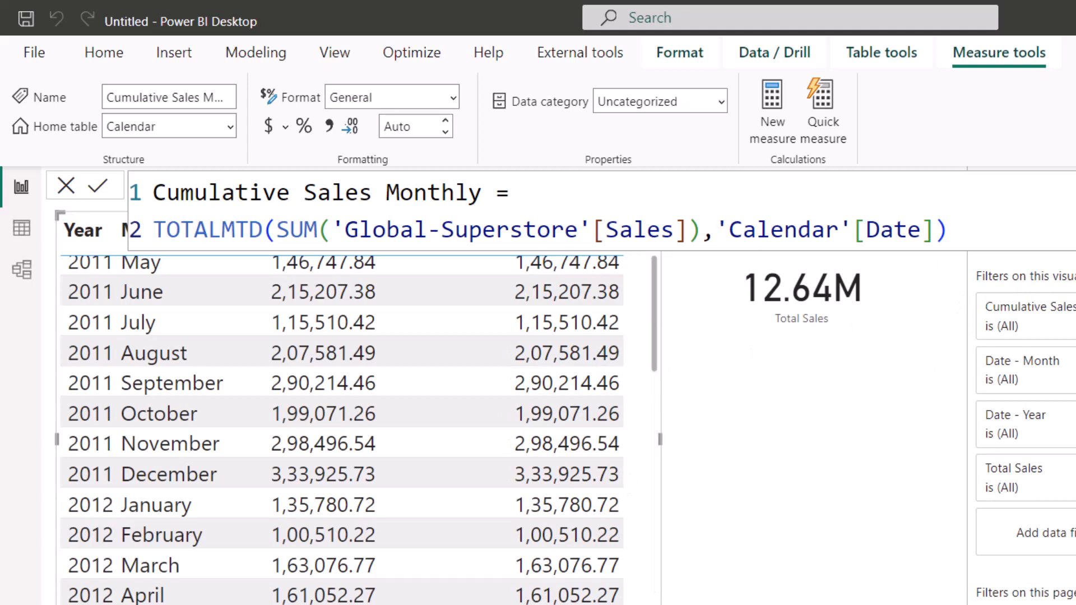
click(1073, 185)
scroll(459, 457, up, 3)
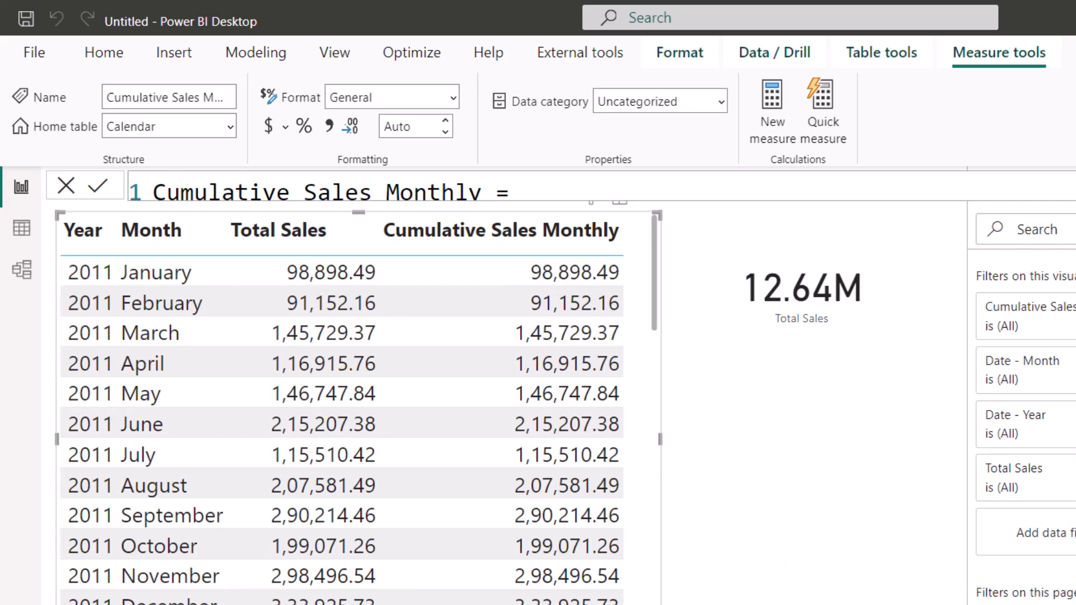
Add the Day level of the date hierarchy to the table and review the daily totals from January to March 2011.
click(1075, 566)
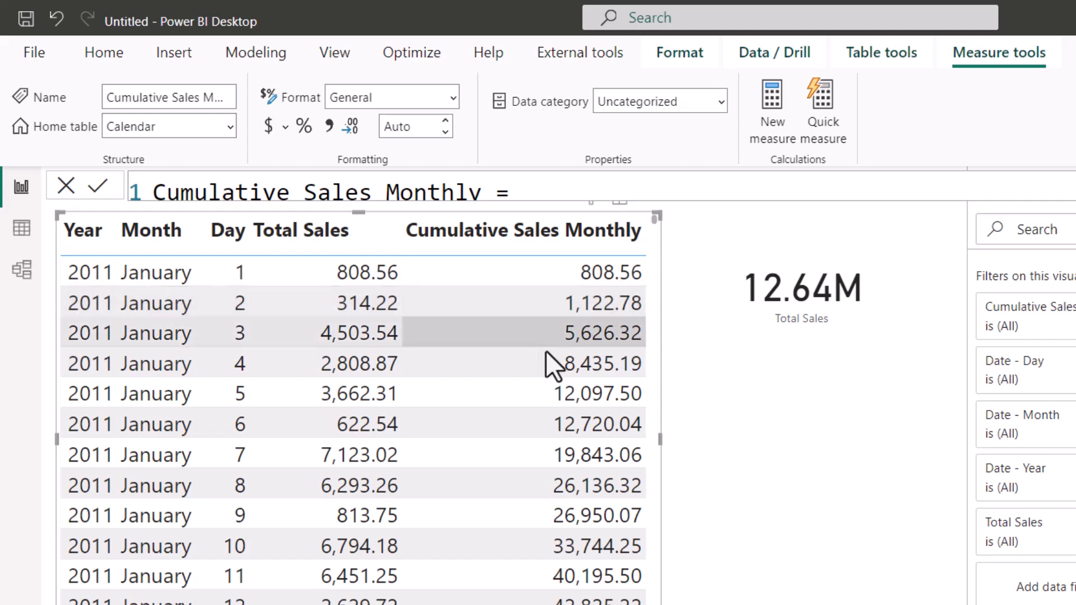
scroll(548, 355, down, 12)
scroll(548, 355, down, 3)
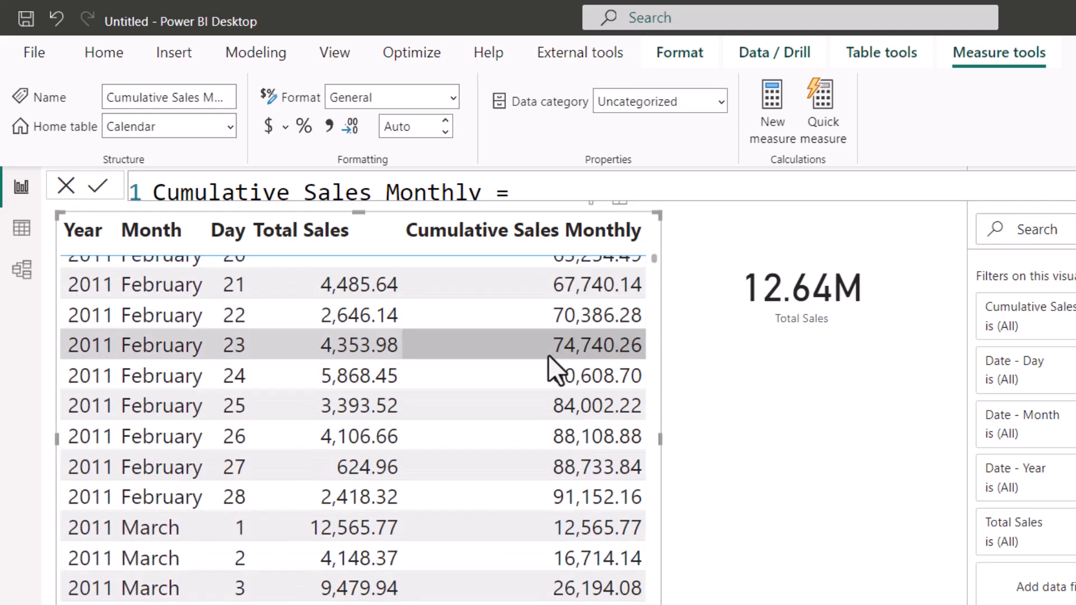
scroll(548, 355, up, 10)
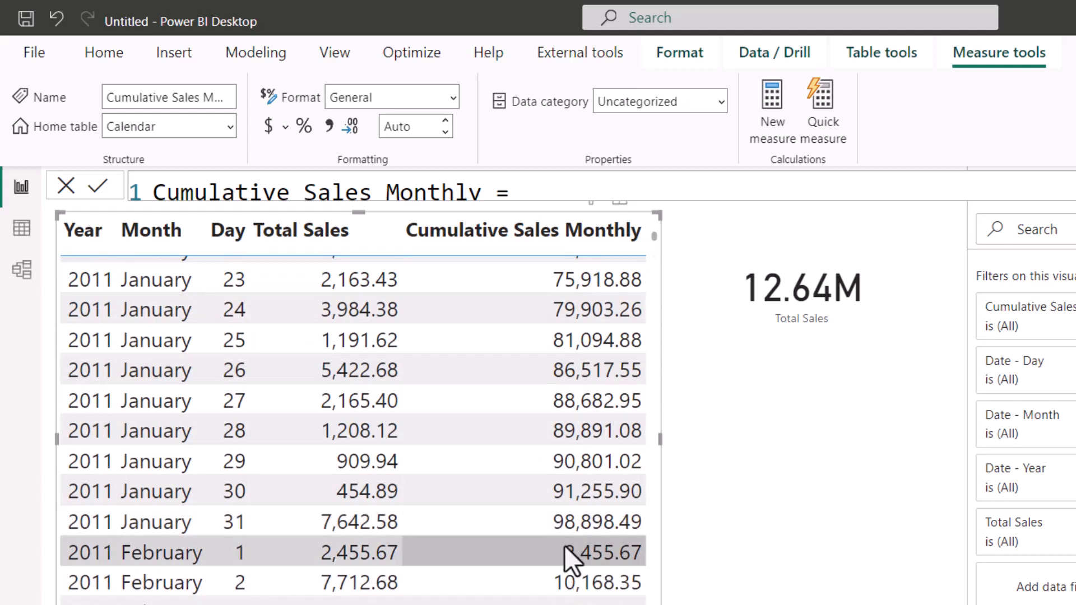
Change the Cumulative Sales Monthly function from month-to-date to TOTALQTD and commit the measure.
click(1074, 186)
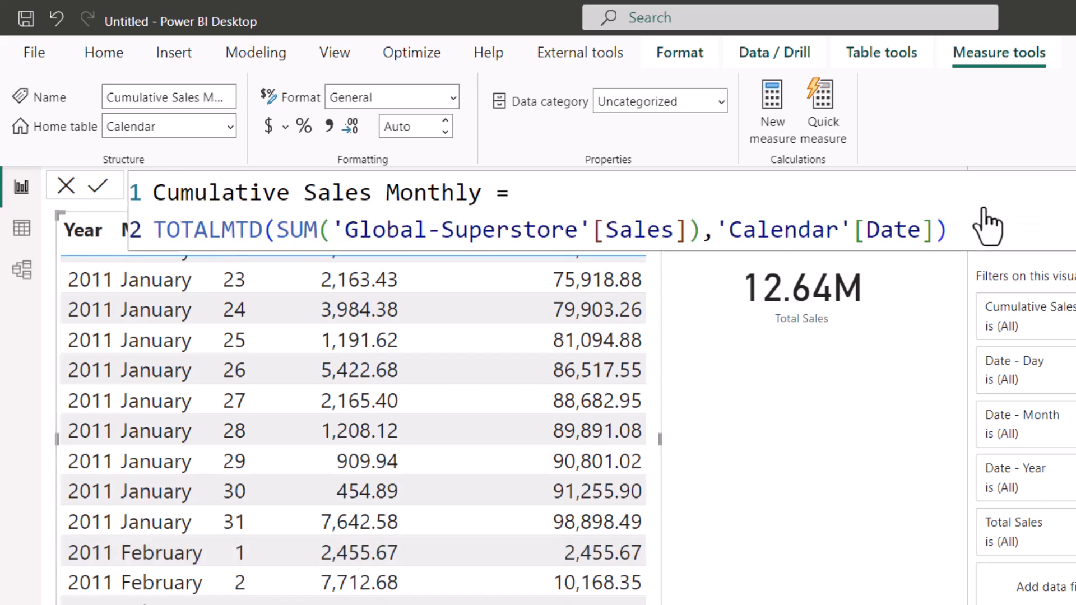
click(264, 229)
key(BackSpace)
key(BackSpace)
key(BackSpace)
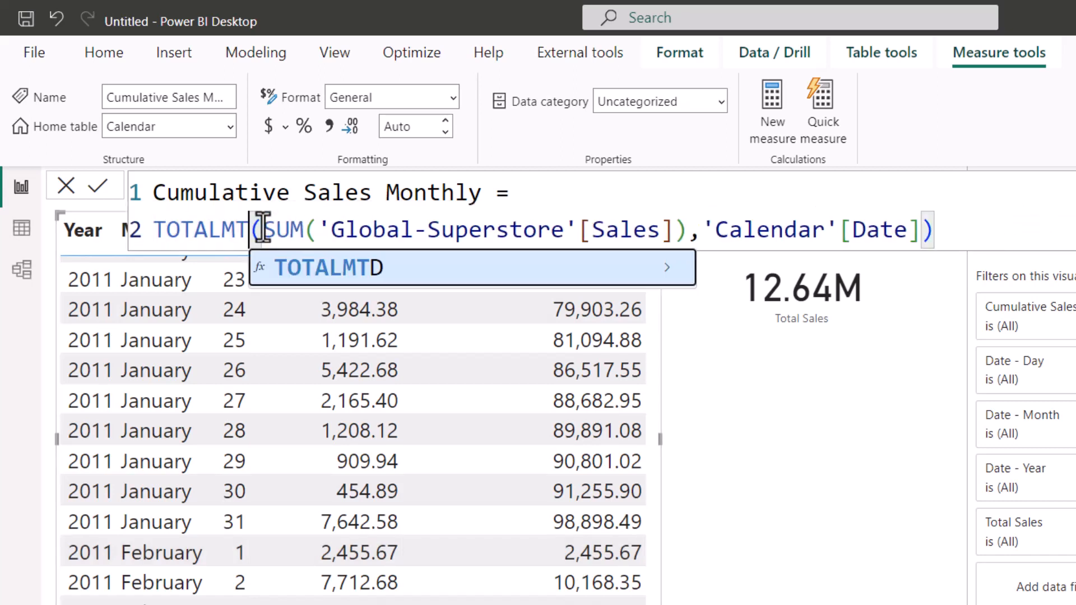
text(QT)
key(Tab)
click(1014, 224)
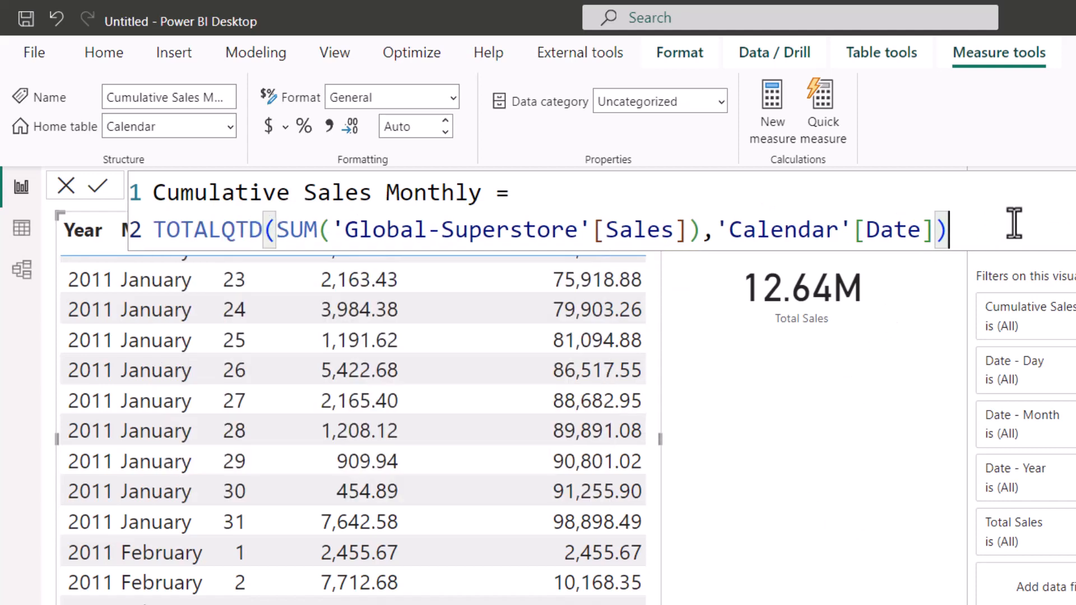
key(Return)
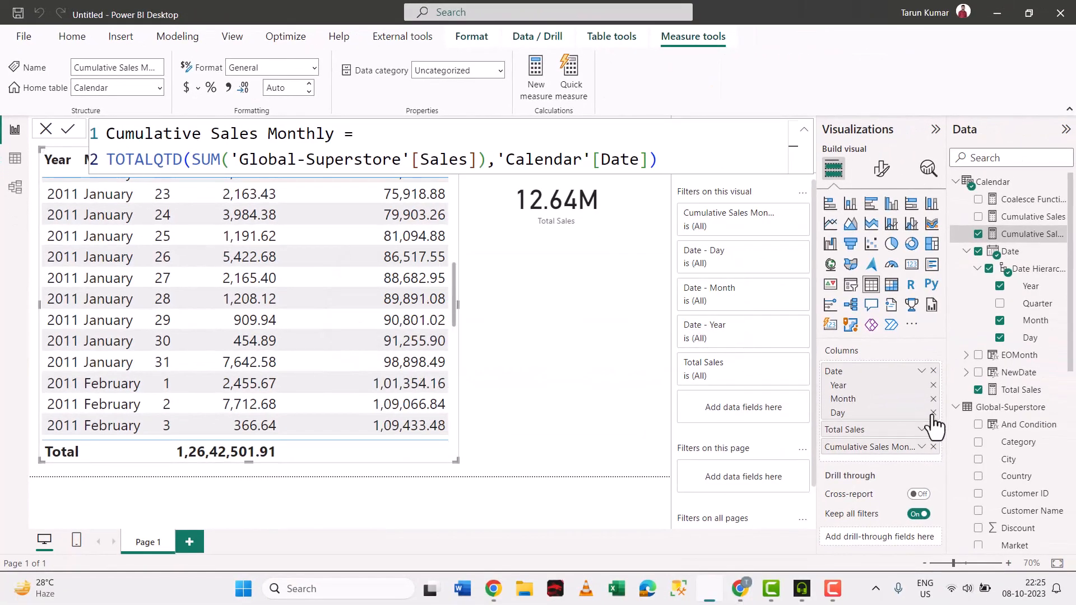
Remove the Day level from the table and review the quarterly running totals from the first 2011 rows.
click(933, 414)
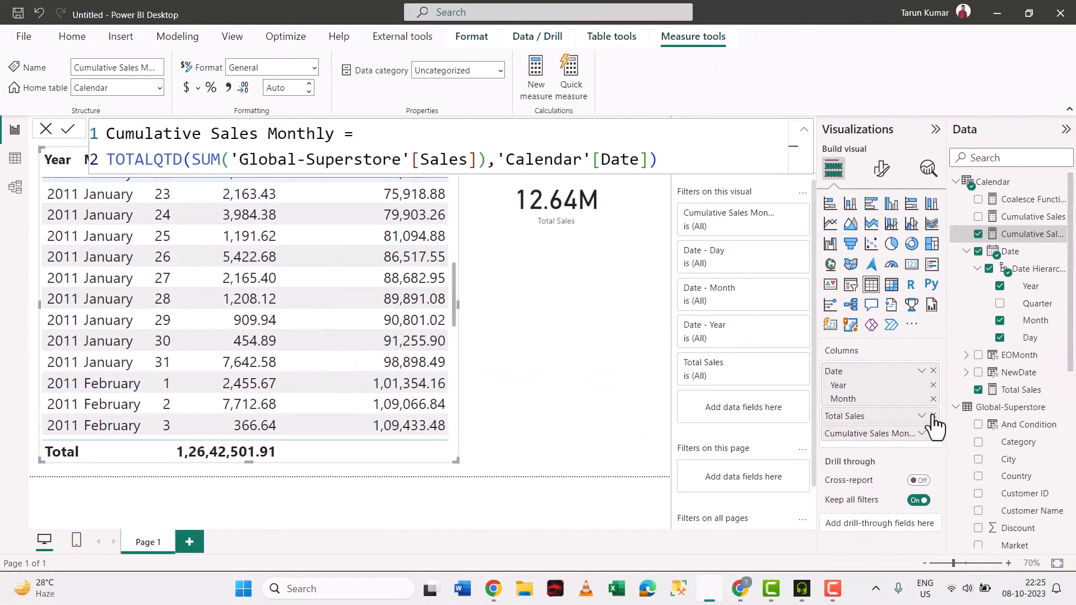
click(804, 130)
scroll(163, 258, up, 8)
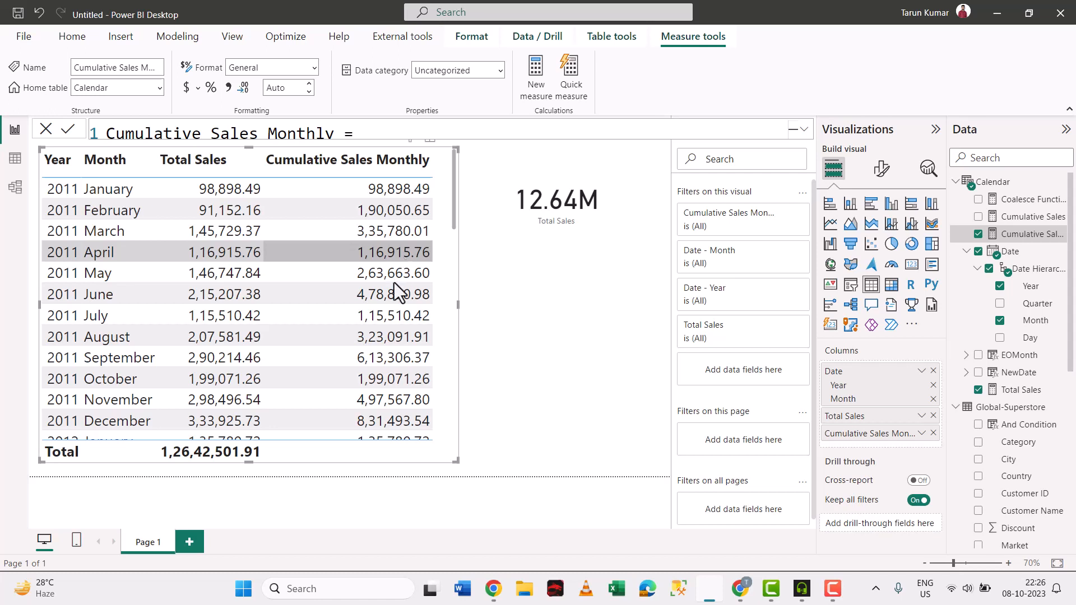
Change the function in the Cumulative Sales Monthly formula to TOTALYTD.
click(805, 130)
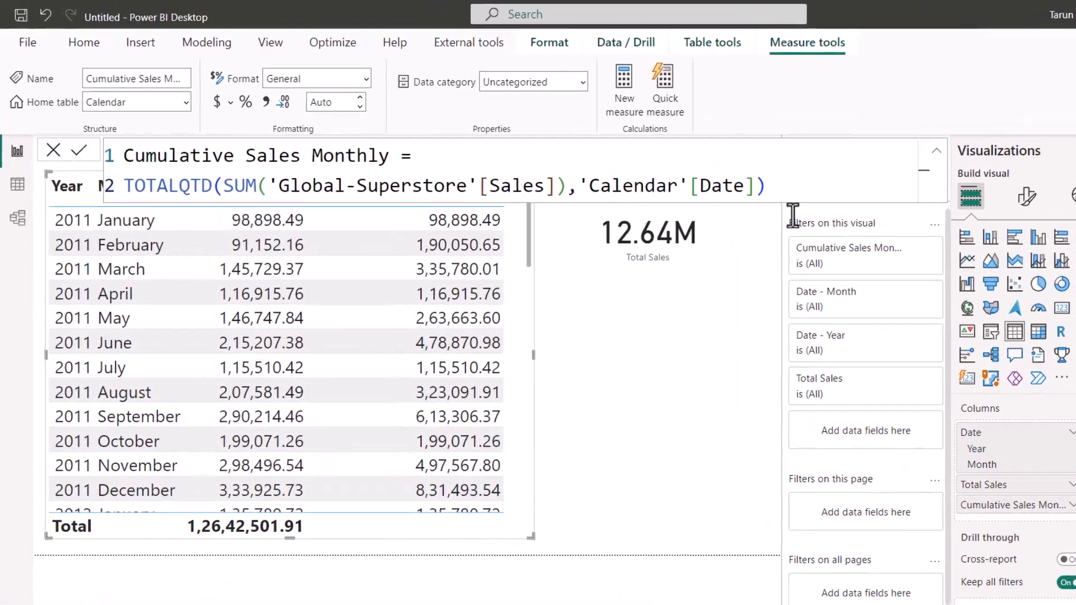
click(796, 181)
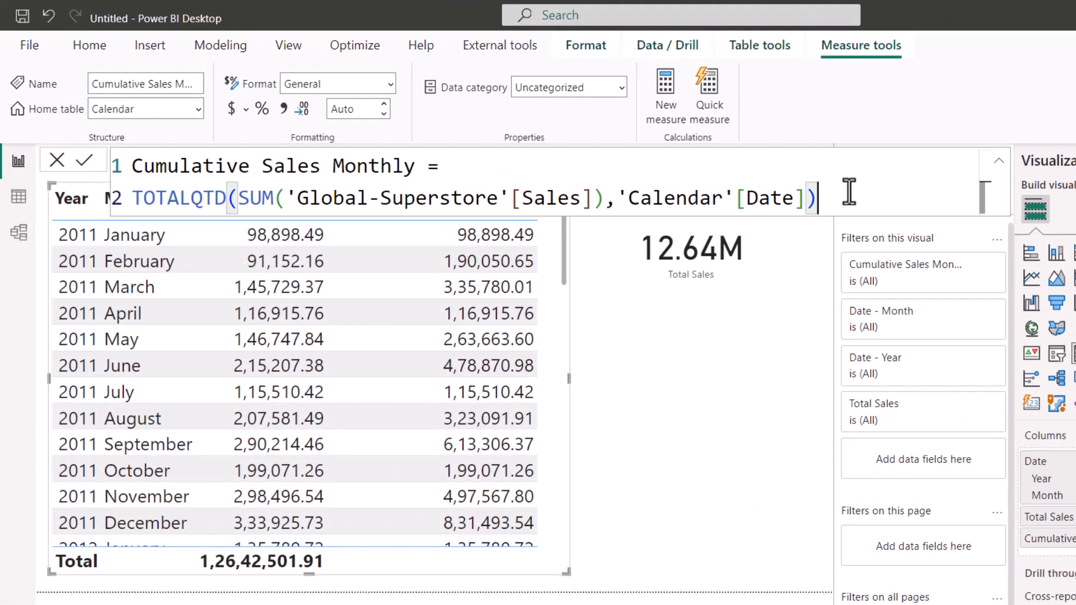
key(Left)
key(Left)
key(Left)
key(Left)
key(Left)
key(Left)
key(Left)
key(Left)
key(Left)
key(Left)
key(Left)
key(Left)
key(Left)
key(Left)
key(Left)
key(Left)
key(Left)
key(Left)
key(Left)
key(Left)
key(Left)
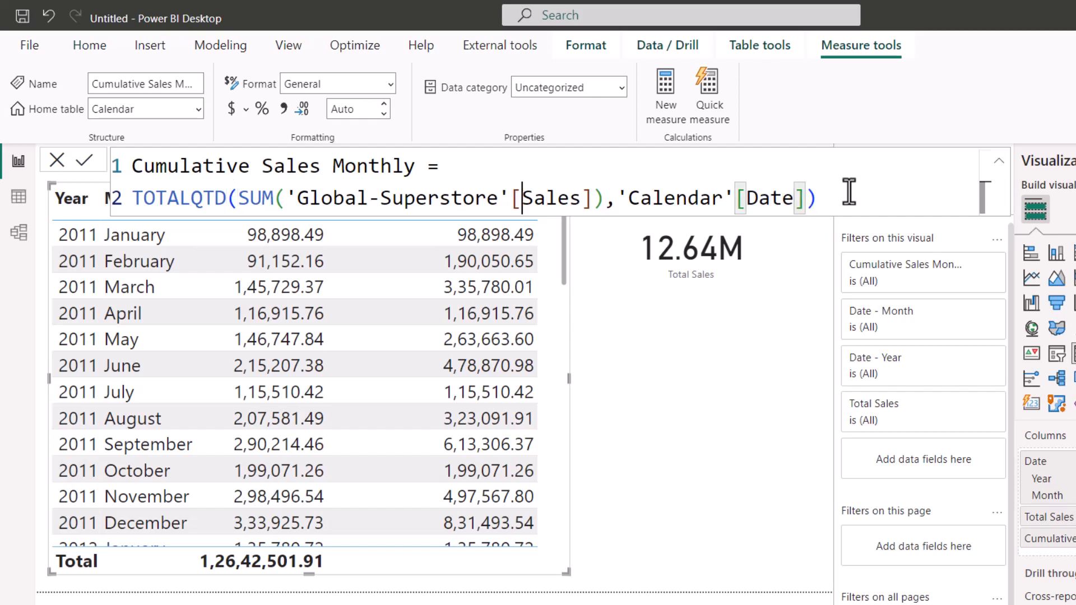
key(Left)
key(Left)
key(Left)
key(Left)
key(Left)
key(Left)
key(Left)
key(Left)
key(Left)
key(Left)
key(Left)
key(Left)
key(BackSpace)
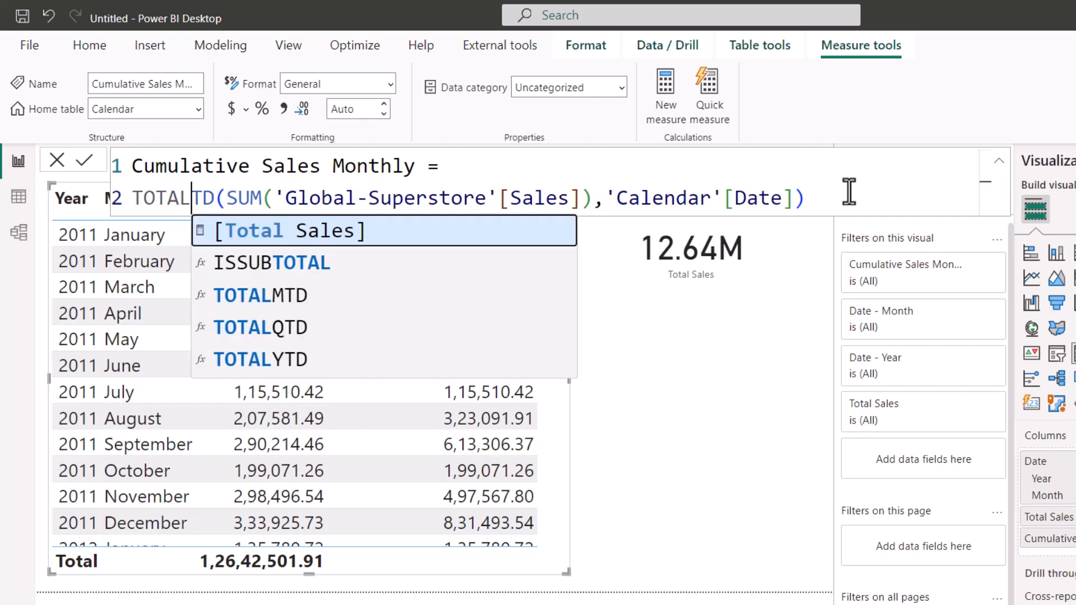
text(Y)
click(852, 206)
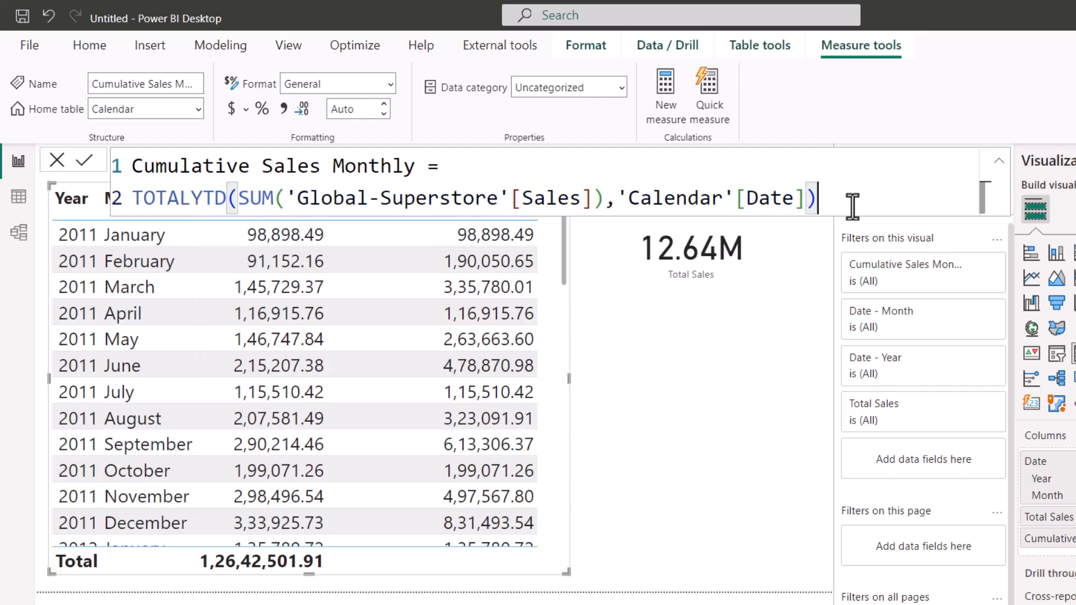
Add an empty filter argument and the year-end date "30/12" to the TOTALYTD formula, and commit the measure.
key(Left)
text(,)
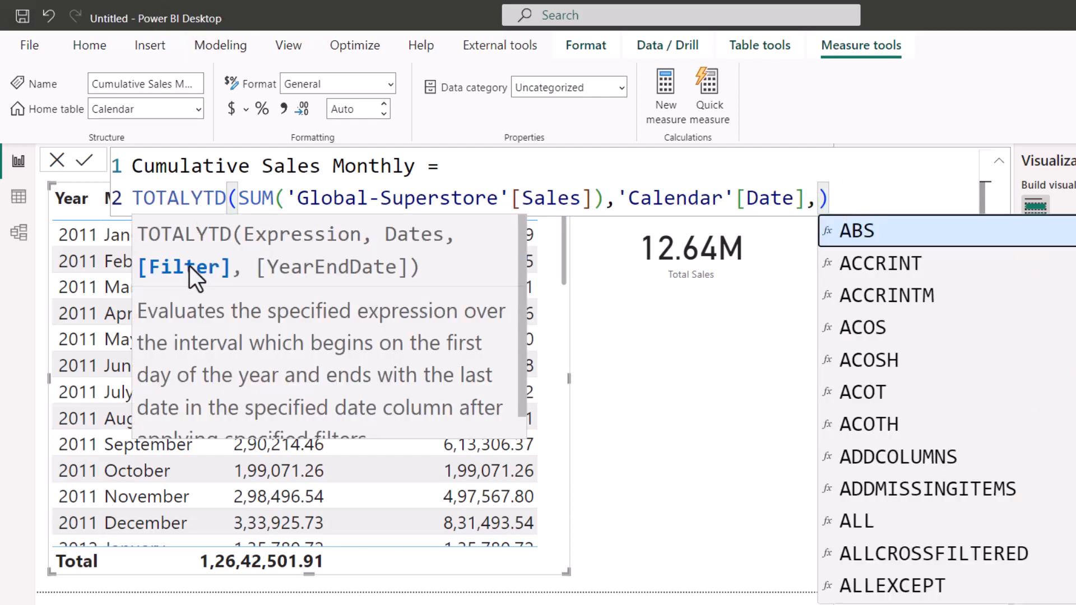
text(,)
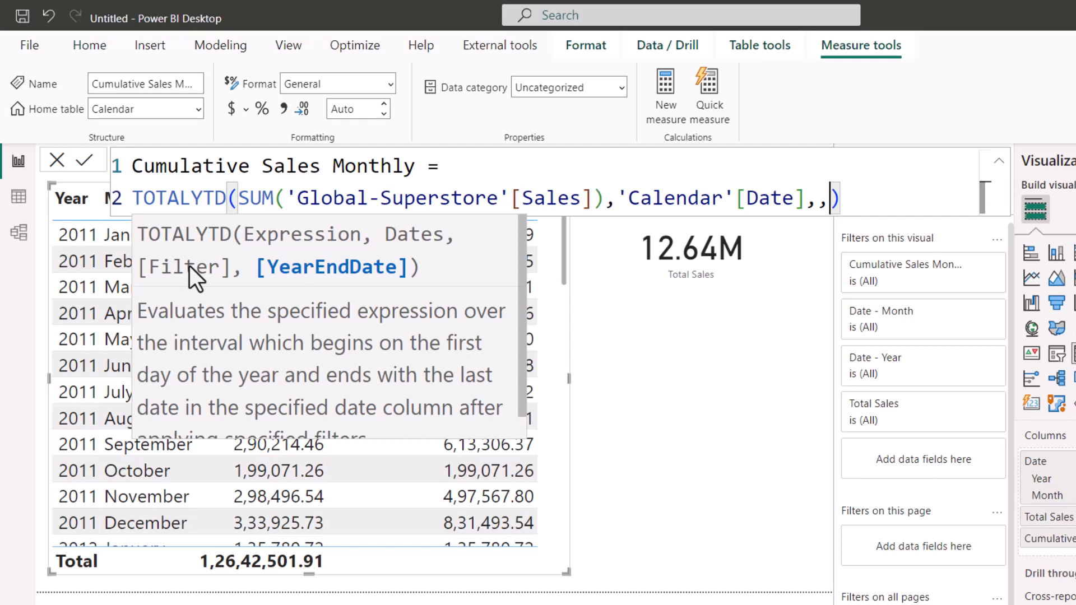
text("30)
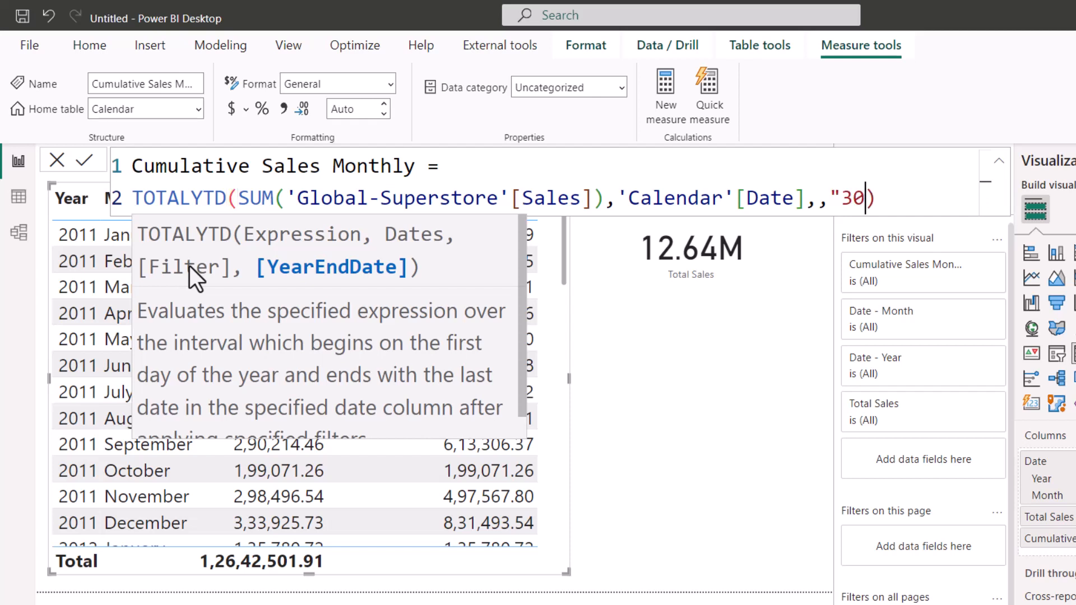
text(/12")
key(Return)
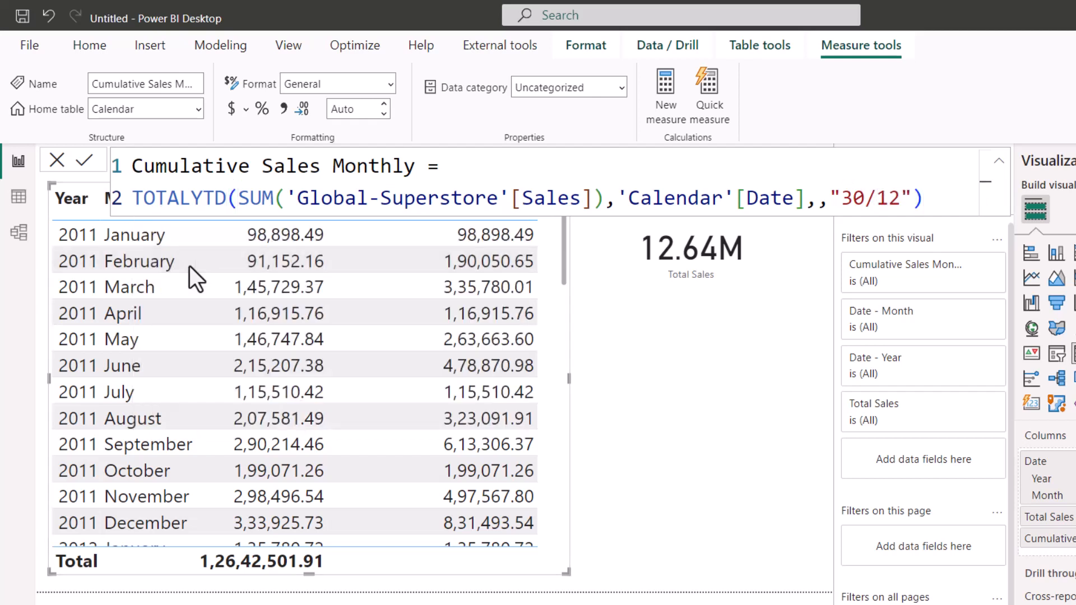
Rewrite the year-end date argument in month/day order as "12/31".
click(876, 199)
key(BackSpace)
key(BackSpace)
key(BackSpace)
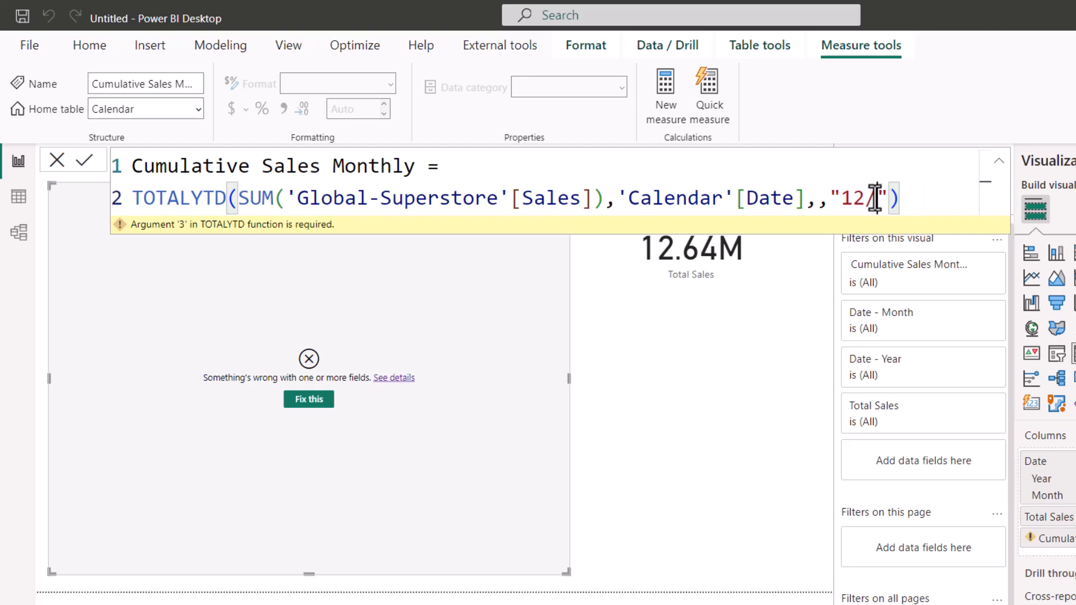
text(/31)
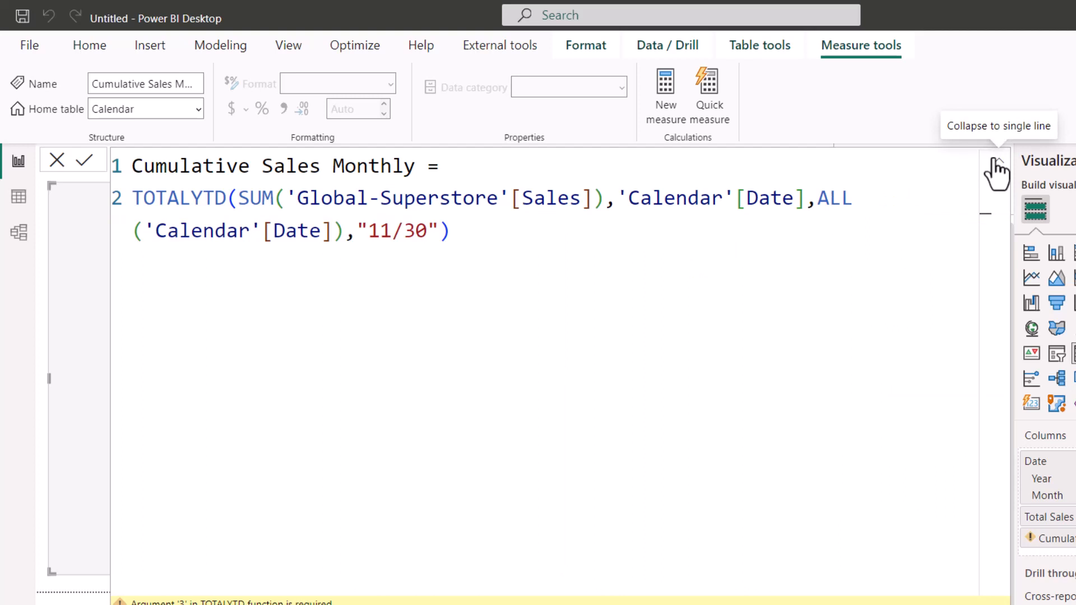
Place the SUM expression on its own indented line beneath TOTALYTD in the Cumulative Sales Monthly formula.
click(247, 207)
key(shift+Return)
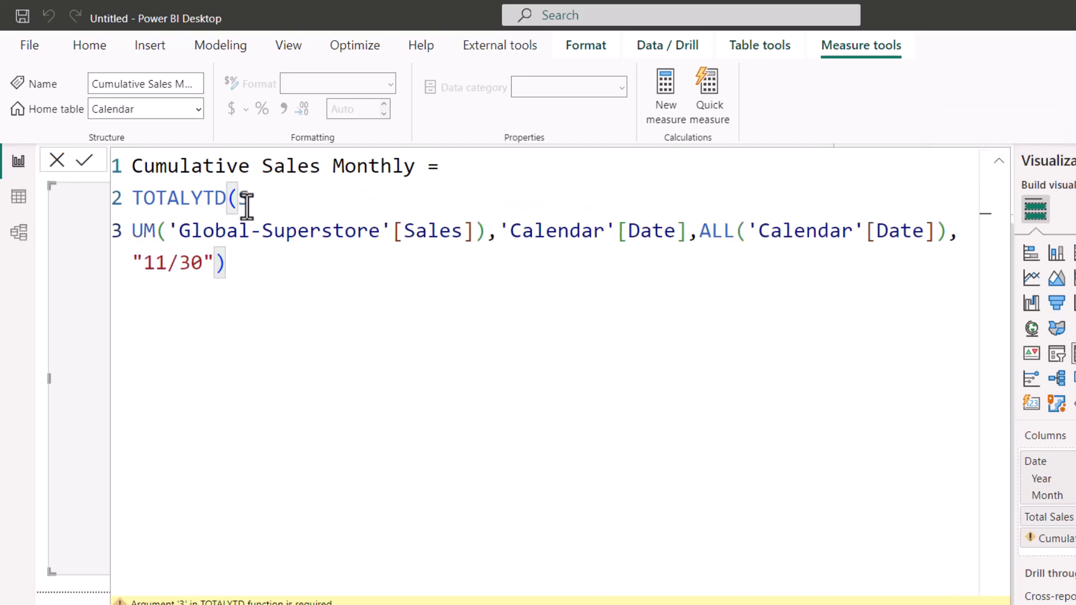
key(BackSpace)
key(Left)
key(shift+Return)
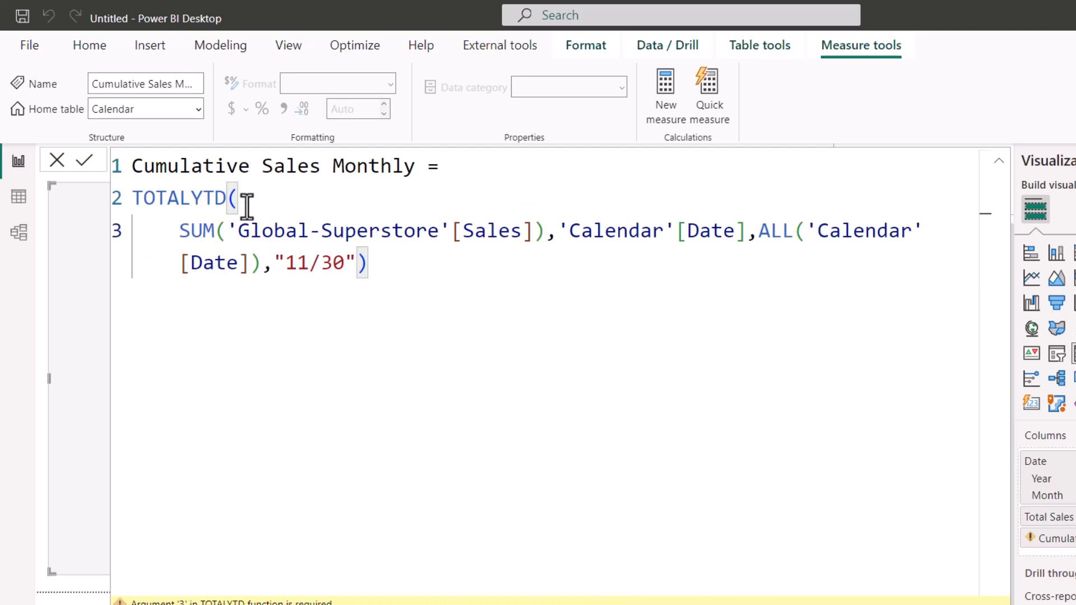
click(564, 231)
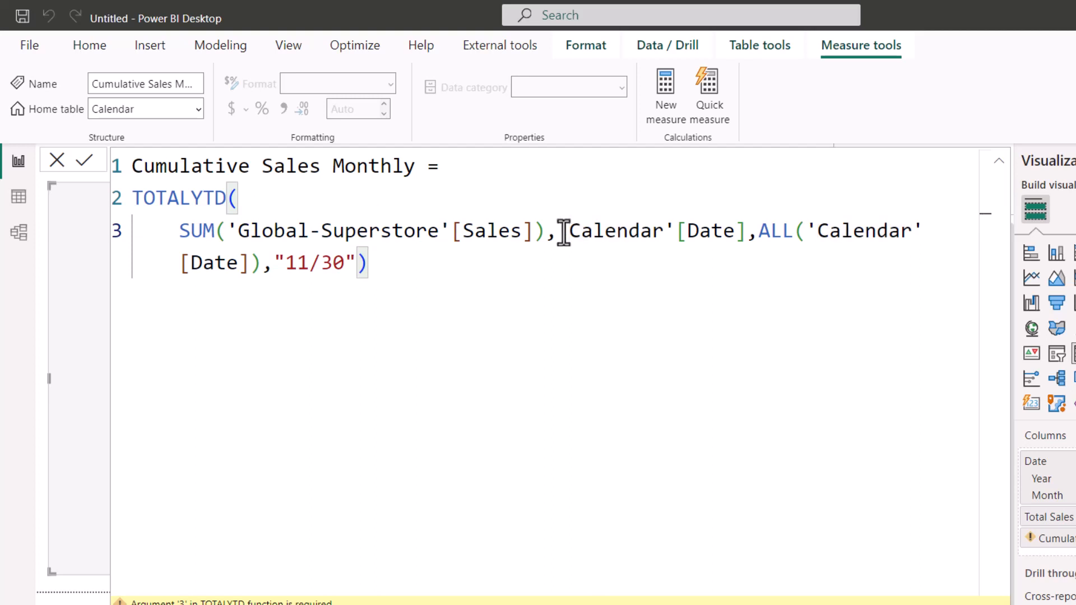
Put the 'Calendar'[Date], ALL and "11/30" arguments of the Cumulative Sales Monthly formula on a new line after SUM and apply the measure.
key(shift+Return)
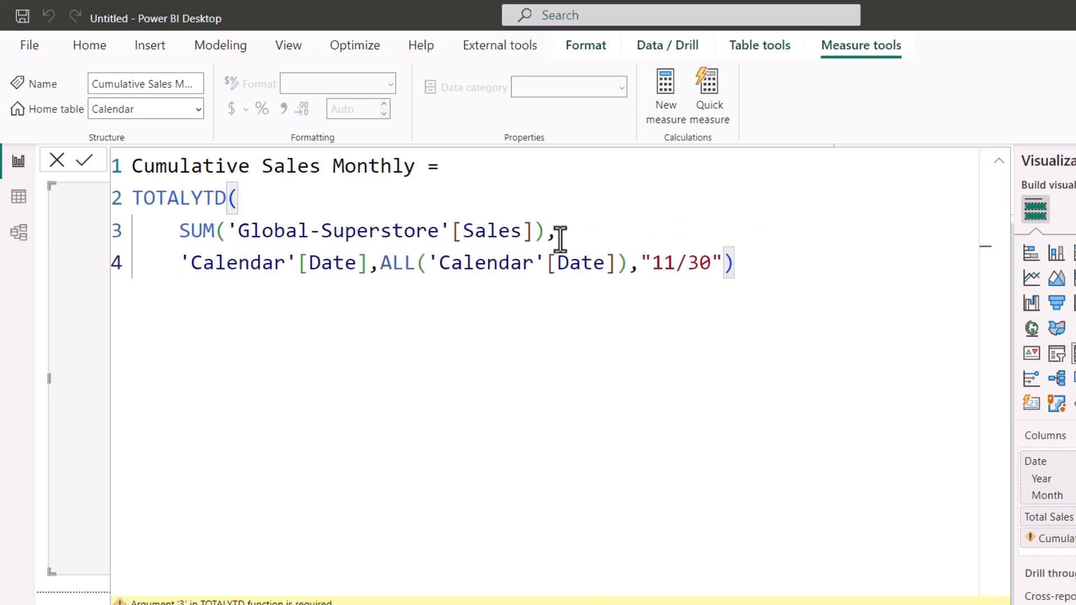
key(BackSpace)
text(,)
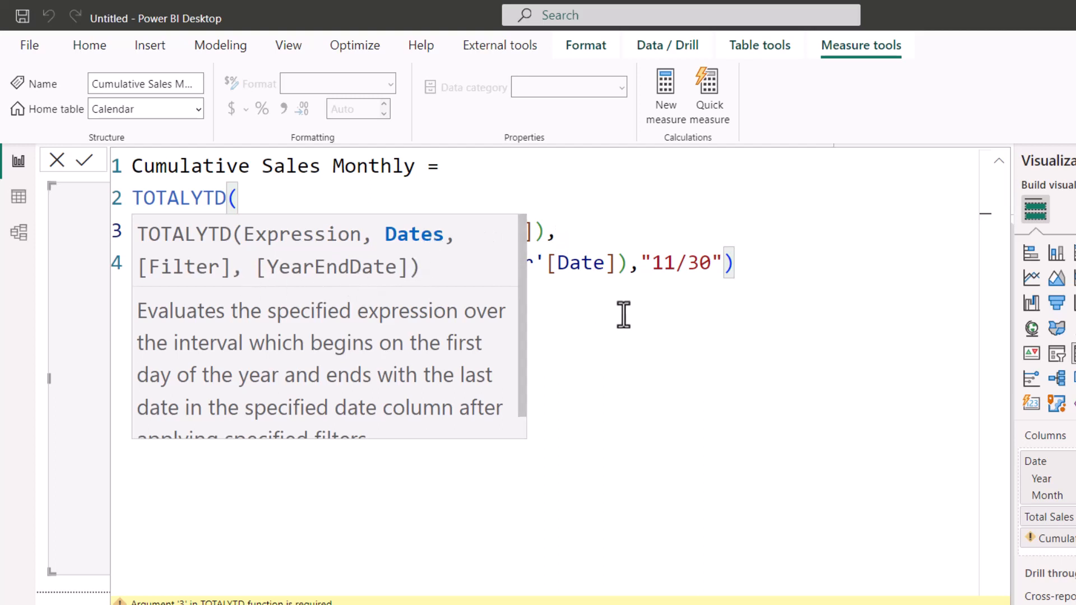
double_click(675, 266)
double_click(715, 268)
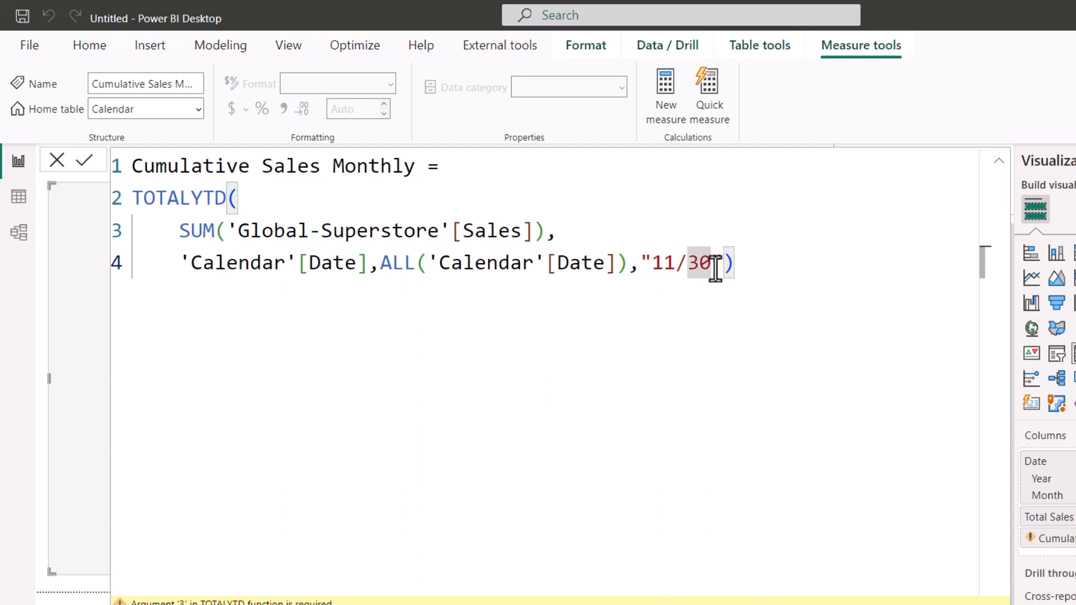
click(715, 269)
text(")
key(Return)
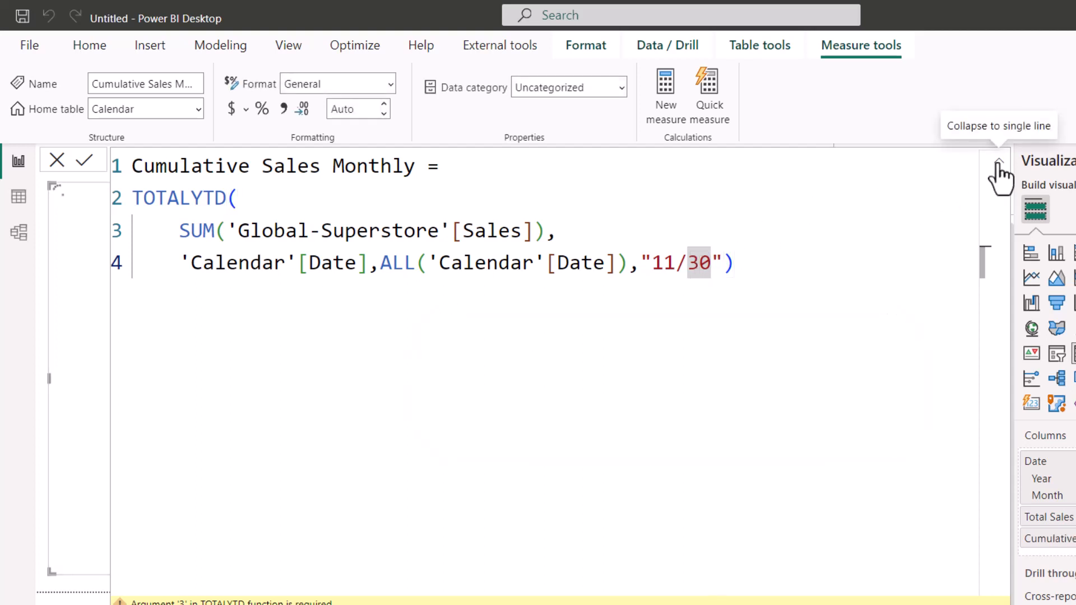
click(997, 164)
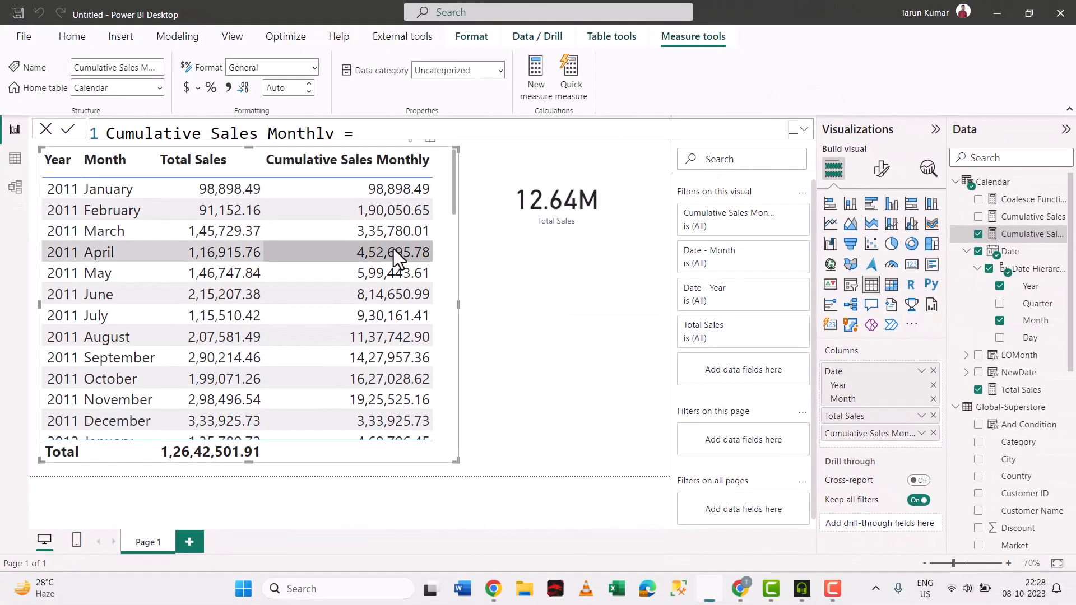
scroll(402, 250, down, 3)
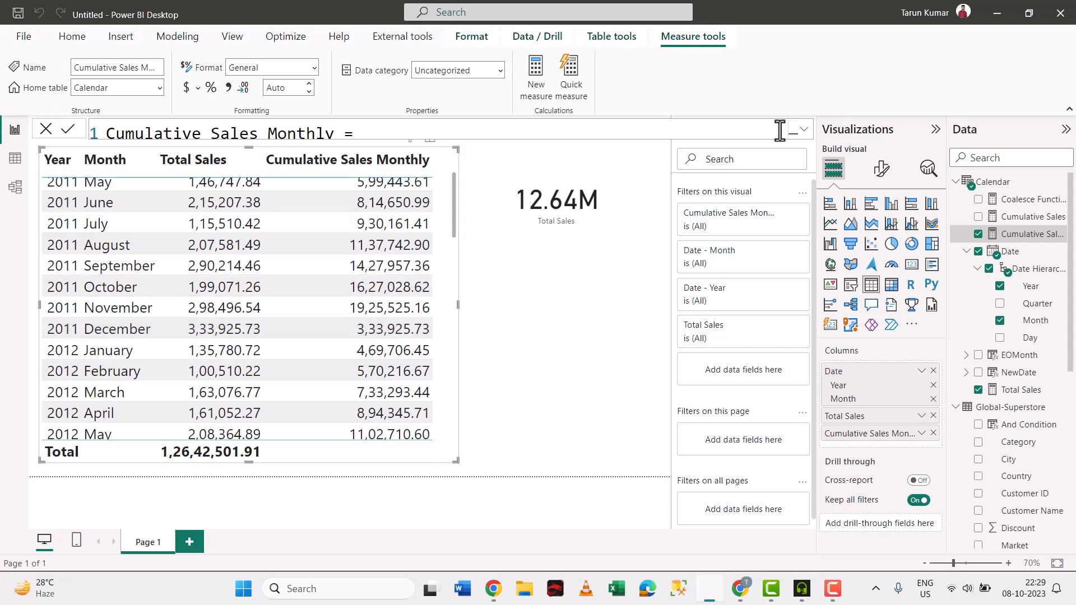
Highlight the SUM('Global-Superstore'[Sales]) expression and the 'Calendar'[Date] argument in the expanded TOTALYTD formula.
click(805, 133)
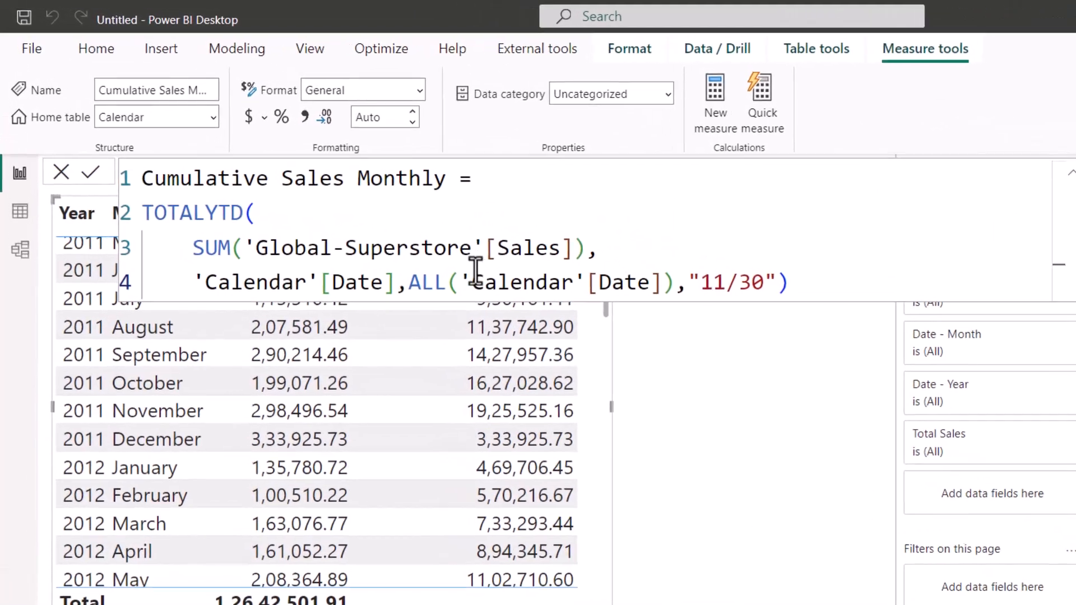
click(297, 234)
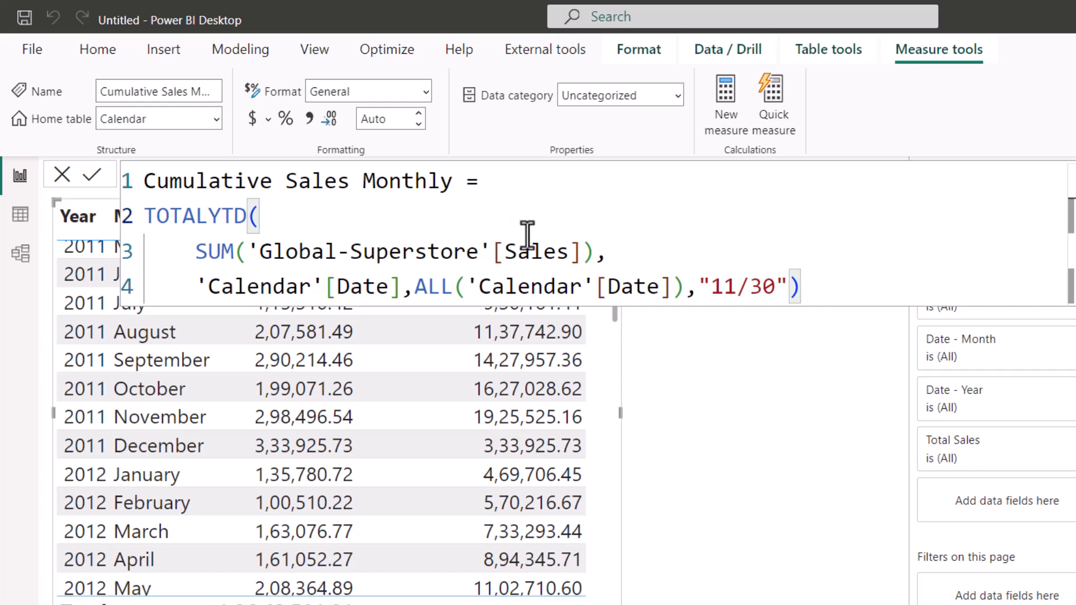
drag(613, 259, 197, 262)
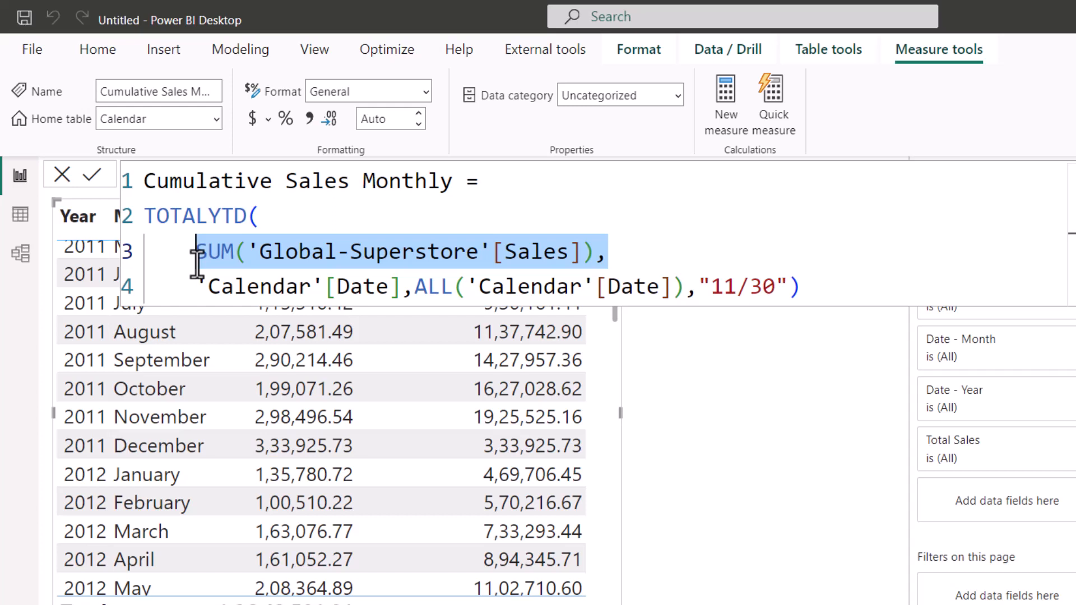
click(197, 265)
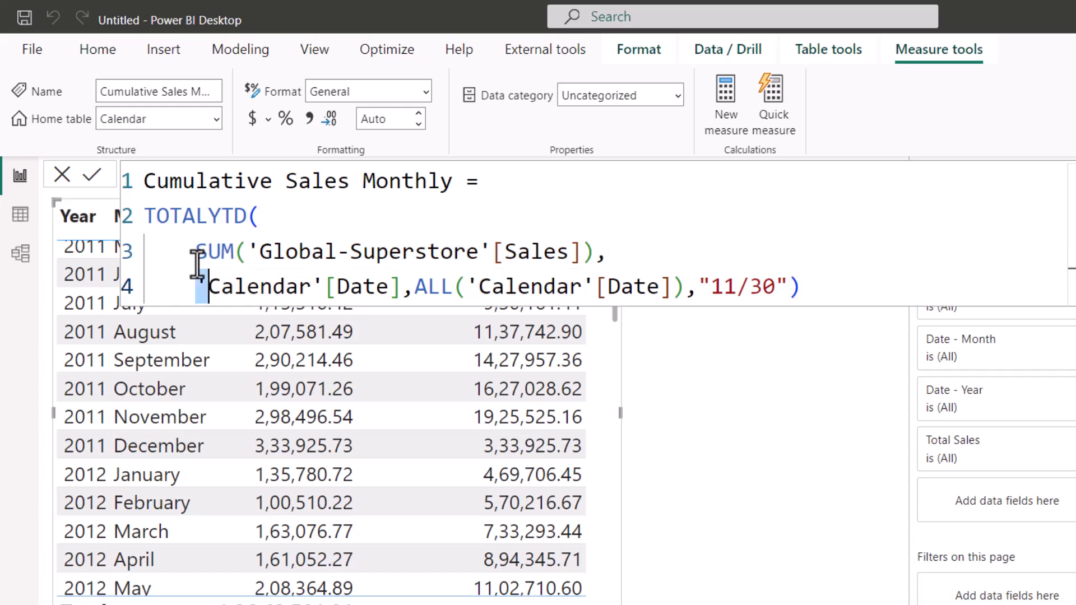
key(shift+Right)
key(shift+Right)
key(shift+Right)
key(shift+Right)
key(shift+Right)
key(shift+Right)
key(shift+Right)
key(shift+Right)
key(shift+Right)
key(shift+Right)
key(shift+Right)
key(shift+Right)
key(shift+Right)
key(shift+Right)
key(shift+Right)
key(shift+Right)
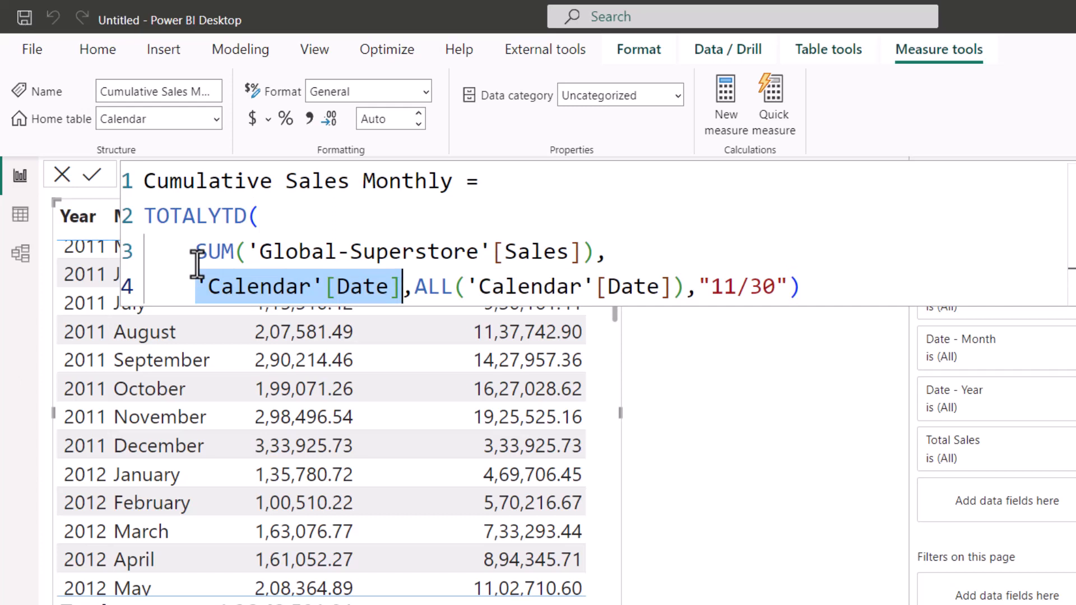
Highlight the ALL('Calendar'[Date]) filter argument in the TOTALYTD formula and examine its ALL function.
key(Right)
key(Right)
key(shift+Right)
key(shift+Right)
key(shift+Right)
key(shift+Right)
key(shift+Right)
key(shift+Right)
key(shift+Right)
key(shift+Right)
key(shift+Right)
key(shift+Right)
key(shift+Right)
key(shift+Right)
key(shift+Right)
key(shift+Right)
key(shift+Right)
key(shift+Right)
key(shift+Right)
key(shift+Right)
key(shift+Right)
key(shift+Right)
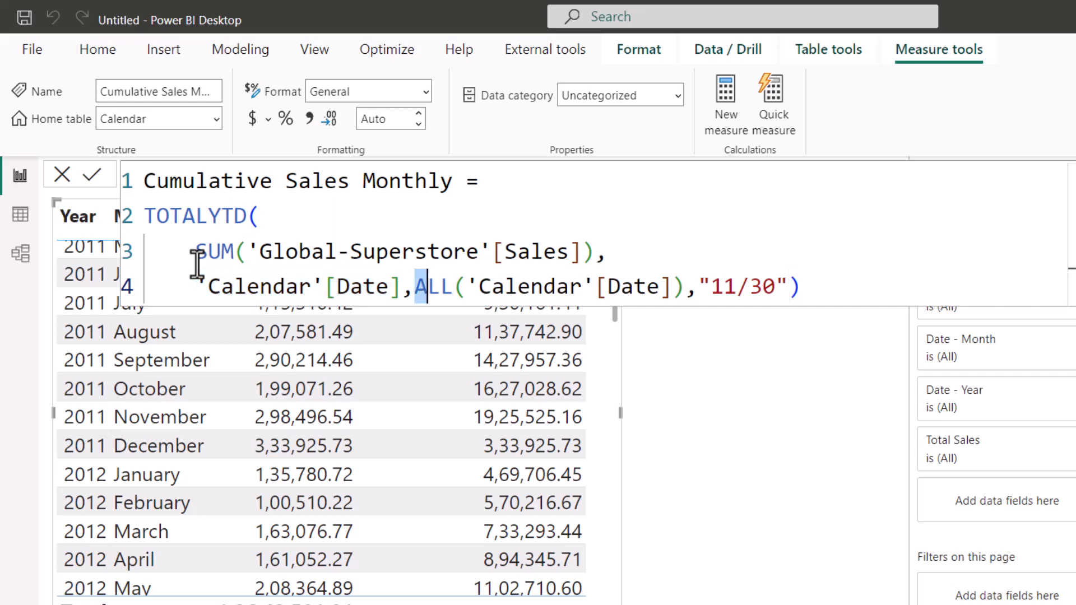
key(shift+Left)
key(shift+Left)
key(shift+Left)
key(shift+Left)
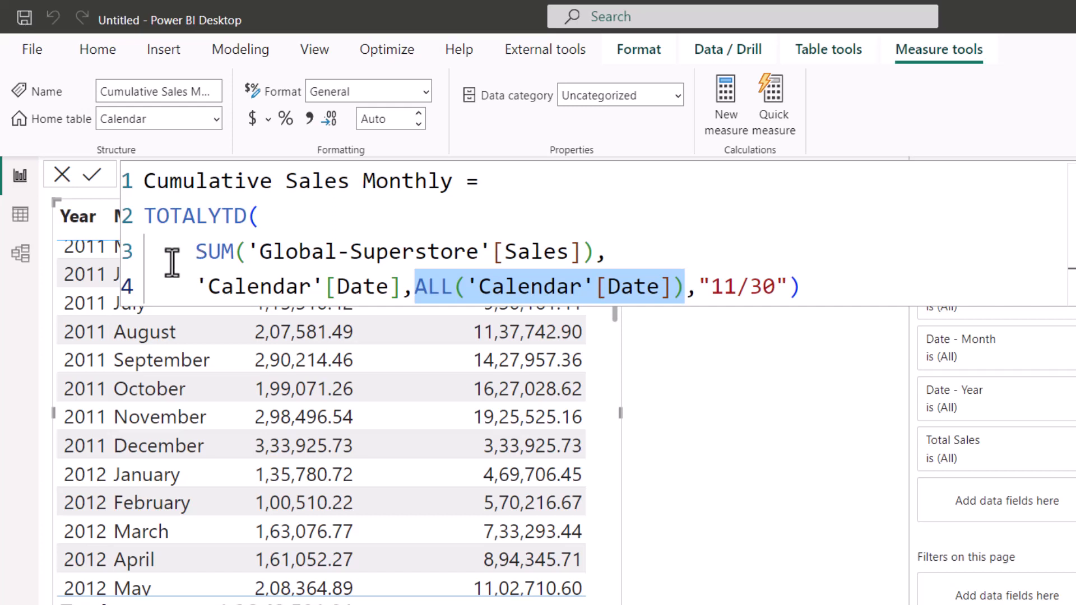
click(455, 289)
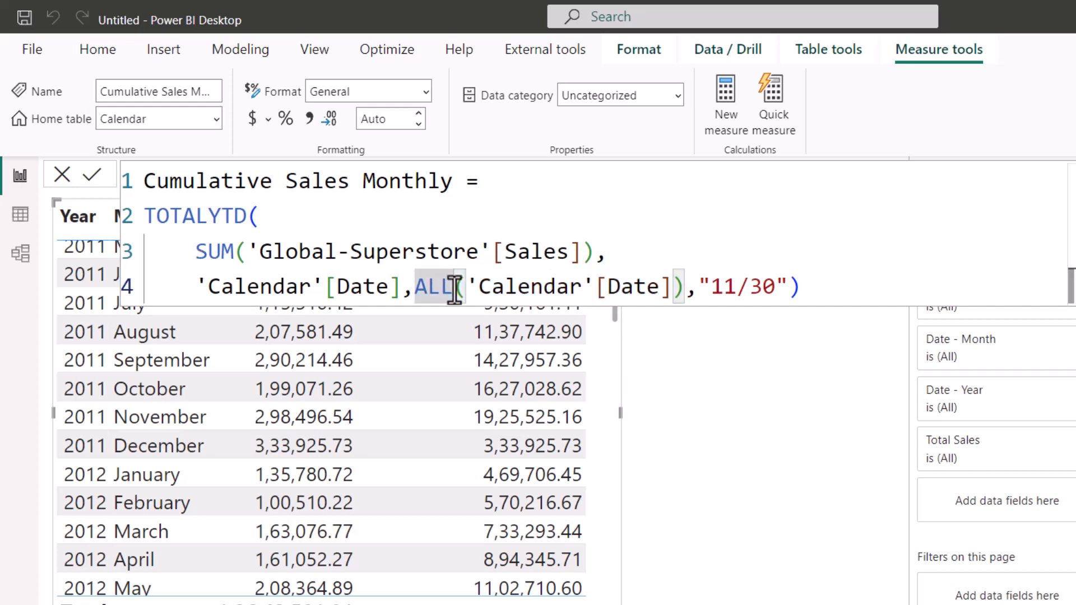
key(Left)
key(Left)
key(shift+Right)
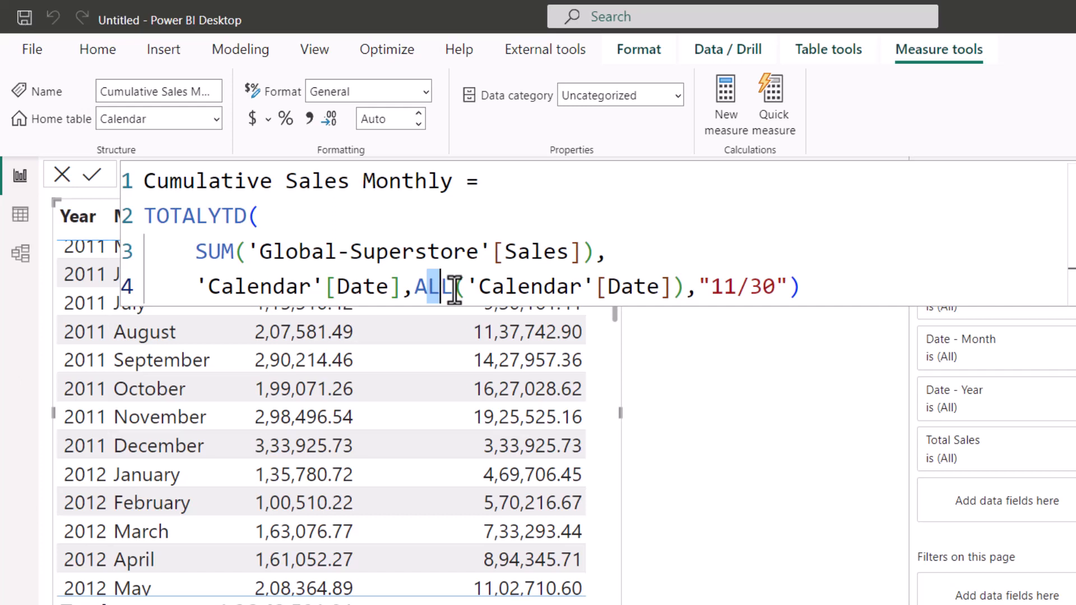
Examine the "11/30" year-end argument and check the cumulative values around November and December 2011 in the table.
key(Right)
key(Right)
key(Right)
key(Right)
key(Right)
key(Right)
key(Right)
key(Right)
key(Right)
key(Right)
key(Right)
key(Right)
key(Right)
key(Right)
key(Right)
key(Right)
key(Right)
key(Right)
key(Right)
key(Right)
key(Right)
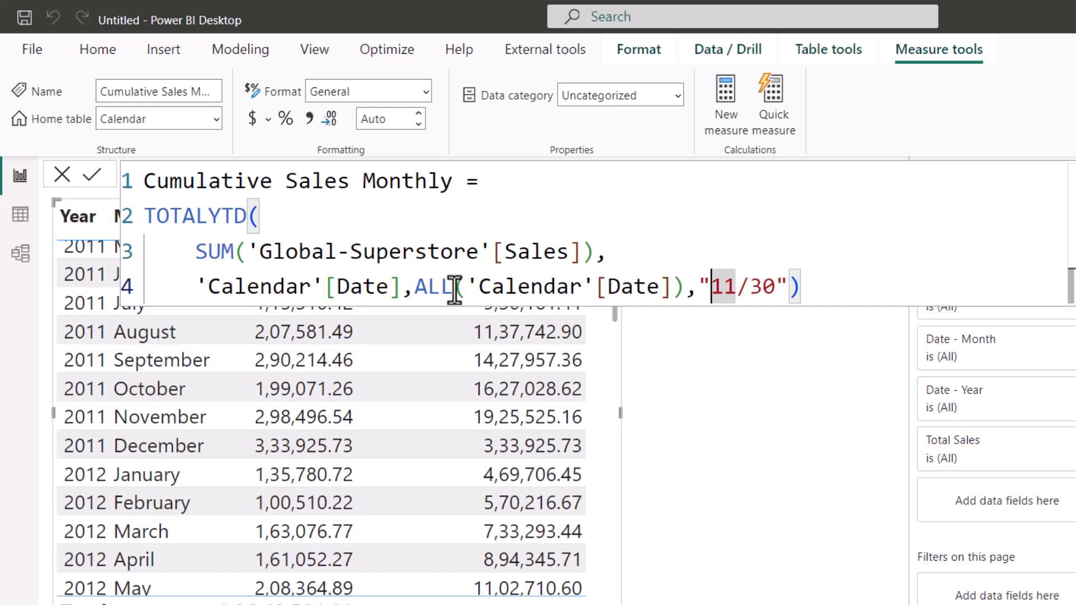
key(Right)
key(Right)
key(Right)
key(Left)
key(Left)
key(Right)
key(Right)
key(Right)
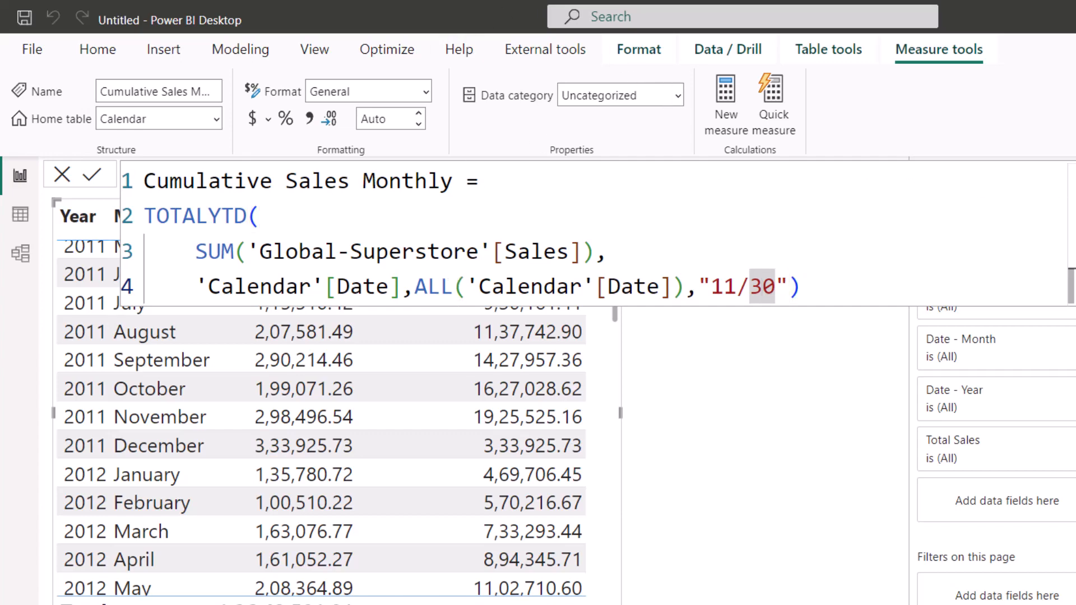
click(806, 129)
scroll(551, 335, up, 2)
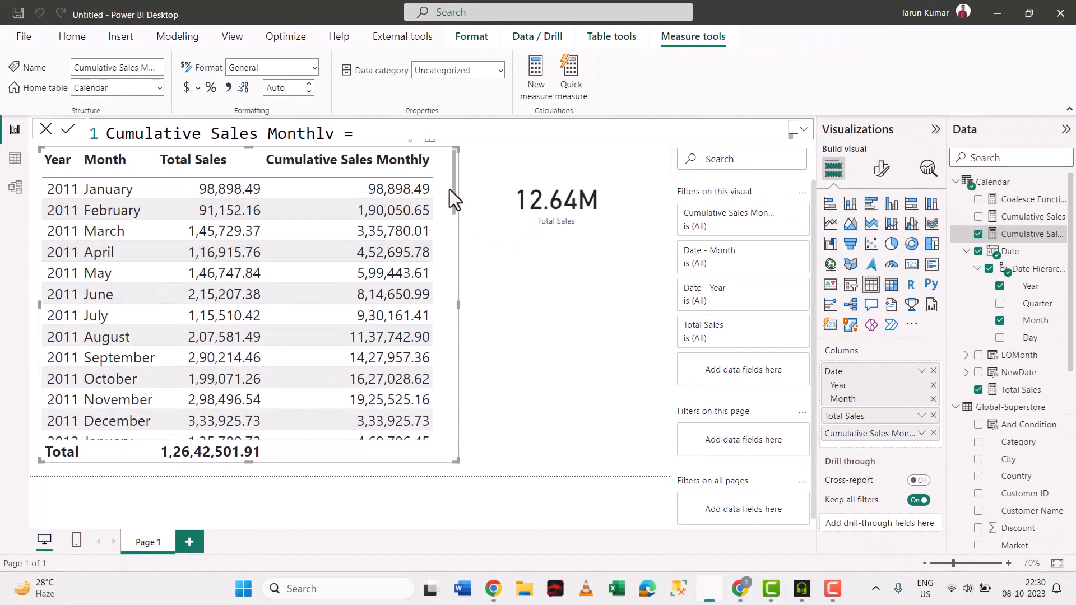
drag(452, 188, 449, 225)
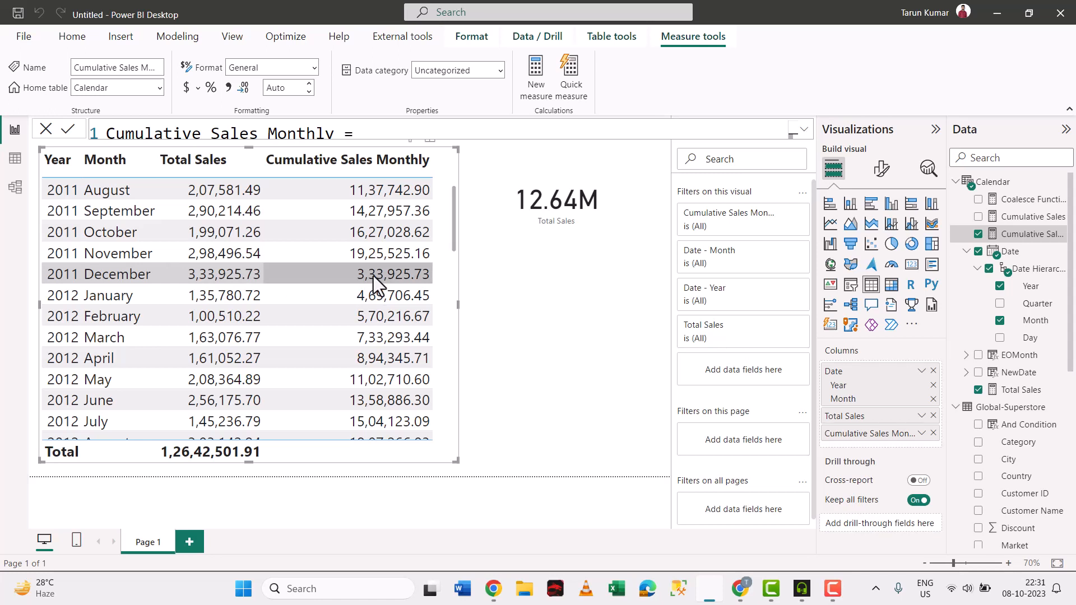
Set the year-end argument of the Cumulative Sales Monthly measure to "1/31", apply it and check the table around January and February 2012.
click(805, 129)
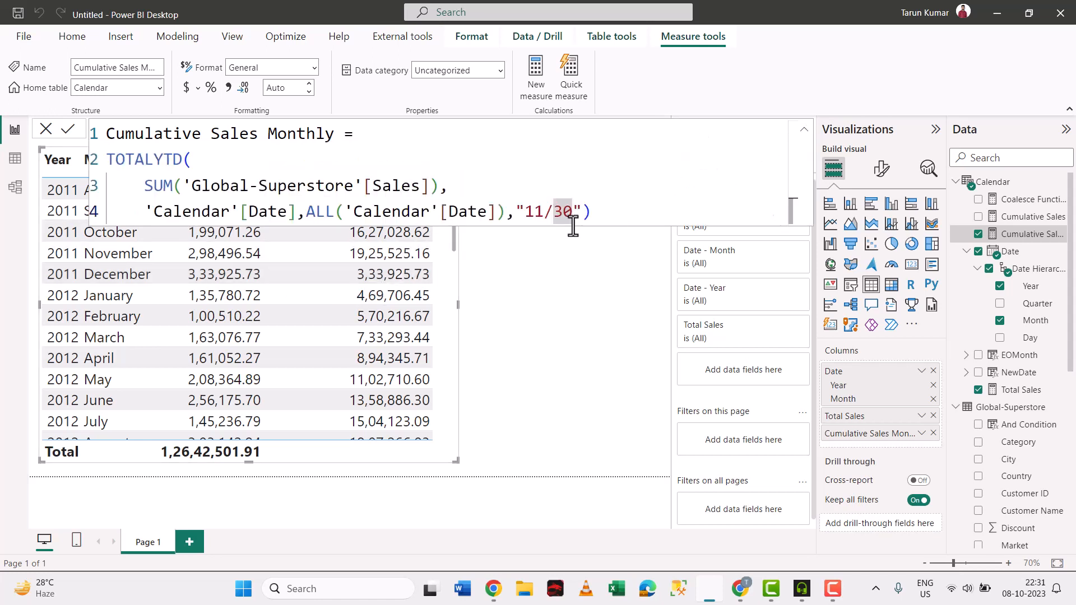
click(537, 213)
key(BackSpace)
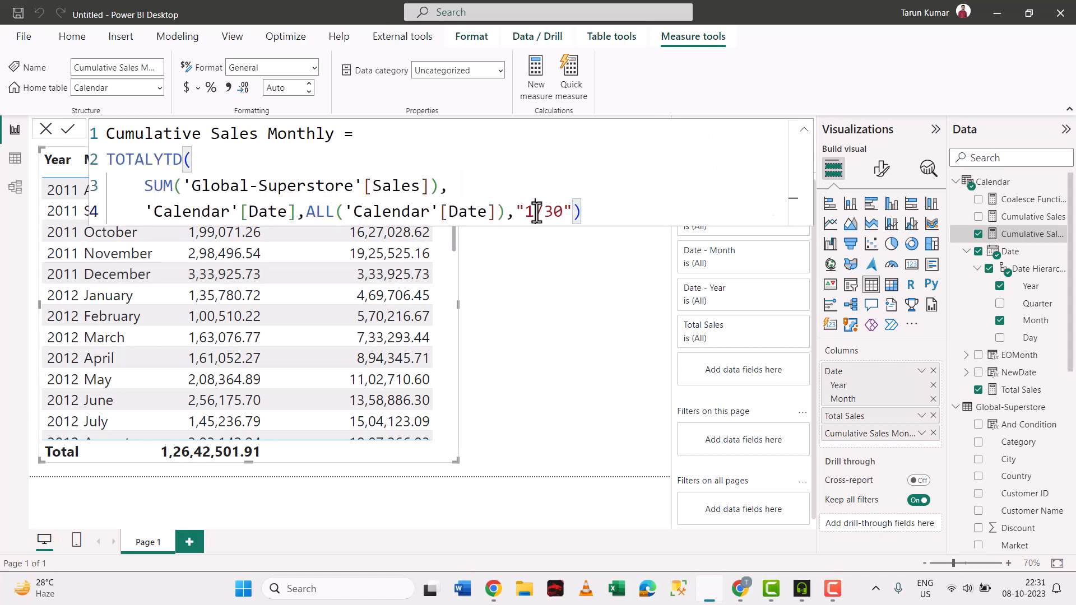
key(Right)
key(Right)
key(BackSpace)
text(1)
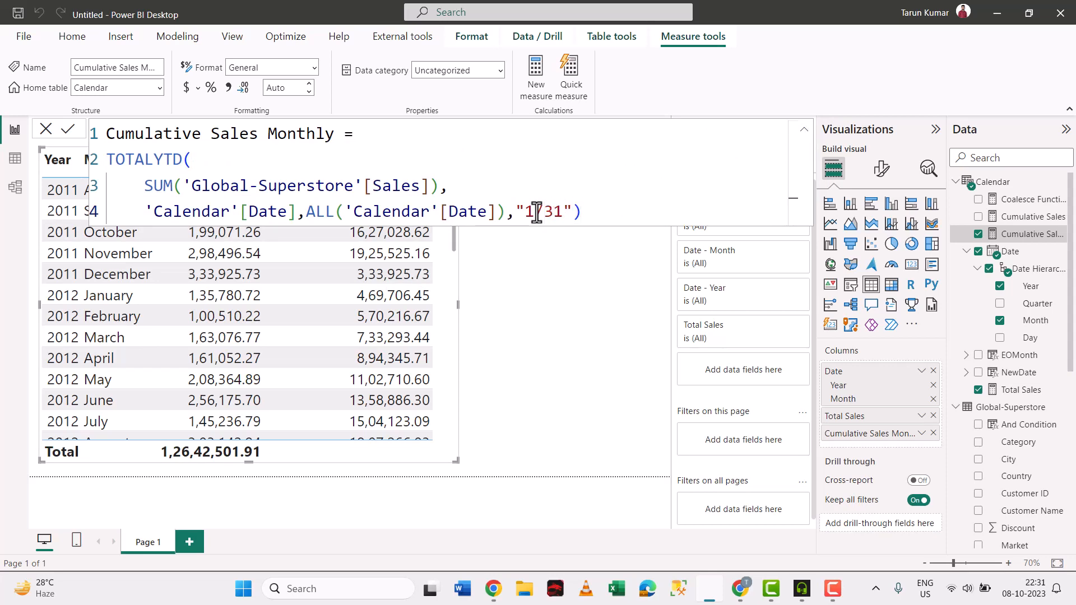
click(804, 129)
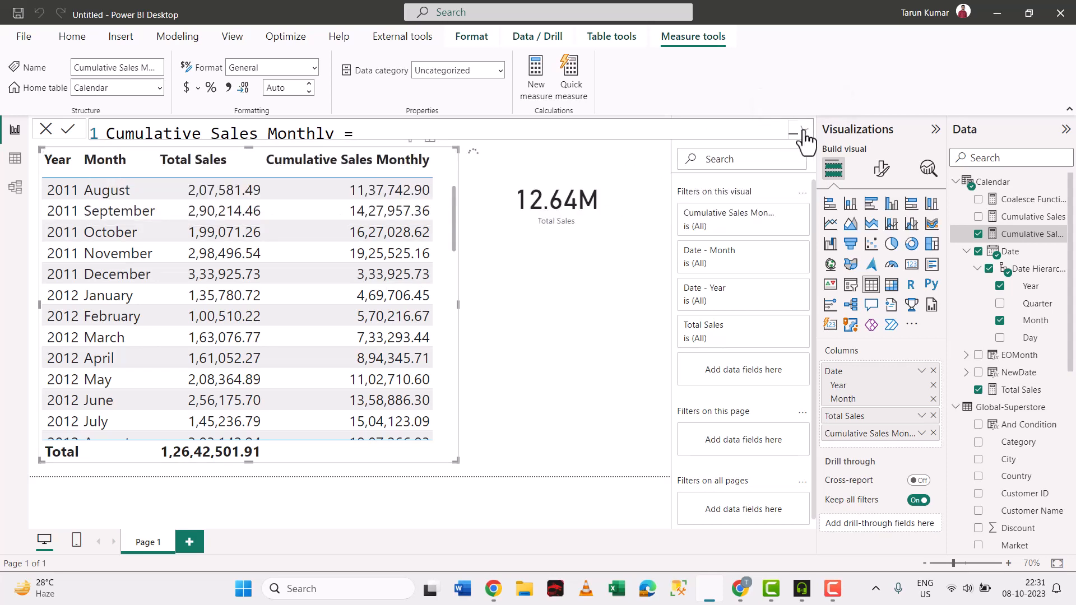
scroll(365, 295, down, 3)
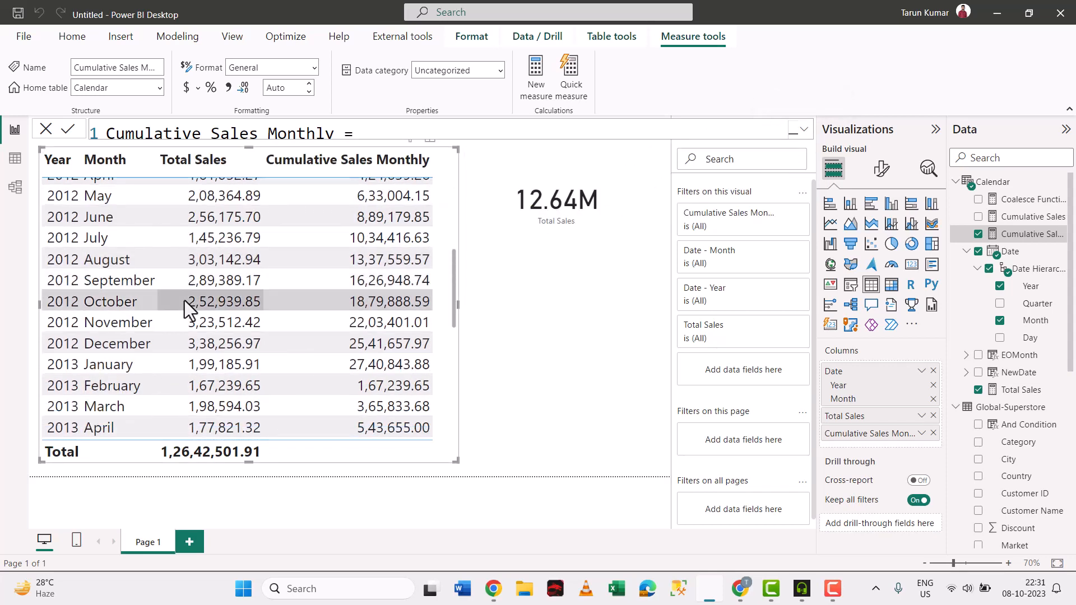
scroll(149, 286, up, 2)
scroll(168, 292, up, 1)
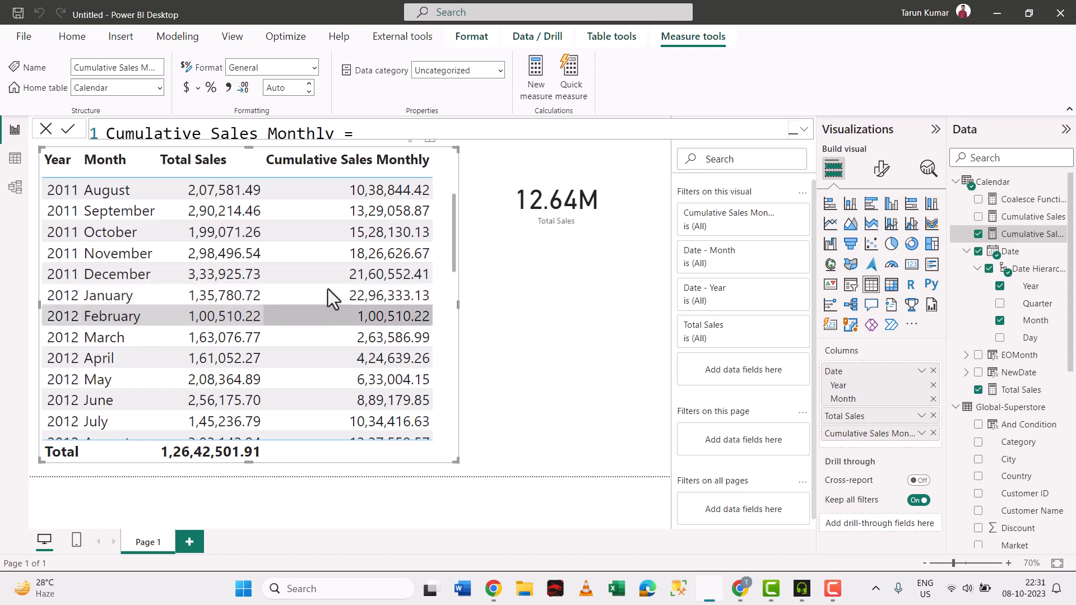
Replace the TOTALYTD function with TOTALQTD in the Cumulative Sales Monthly formula and check the table and the edited formula.
click(805, 133)
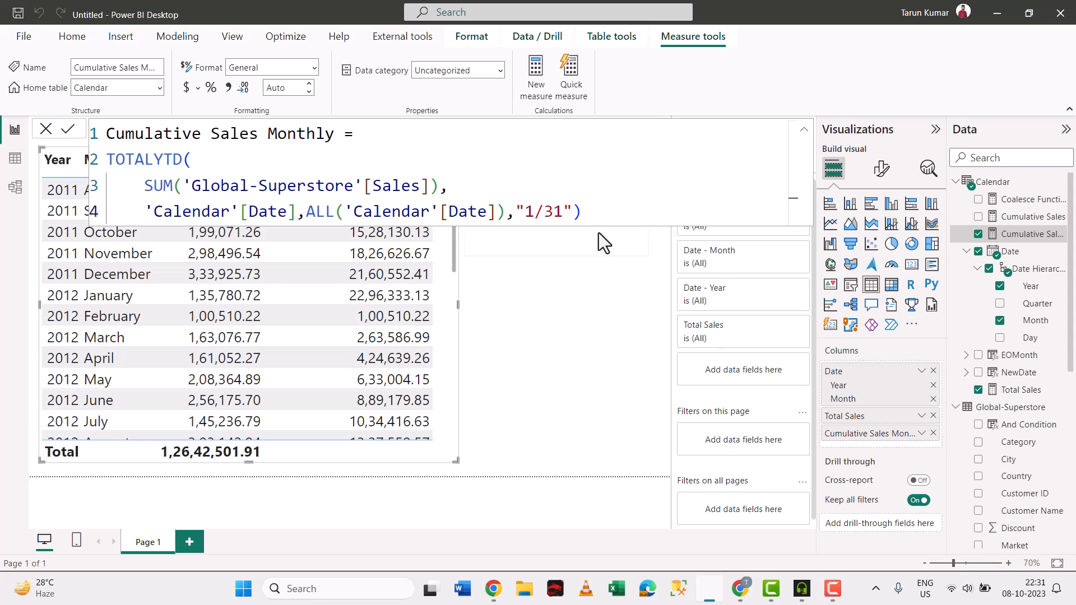
shift+click(394, 185)
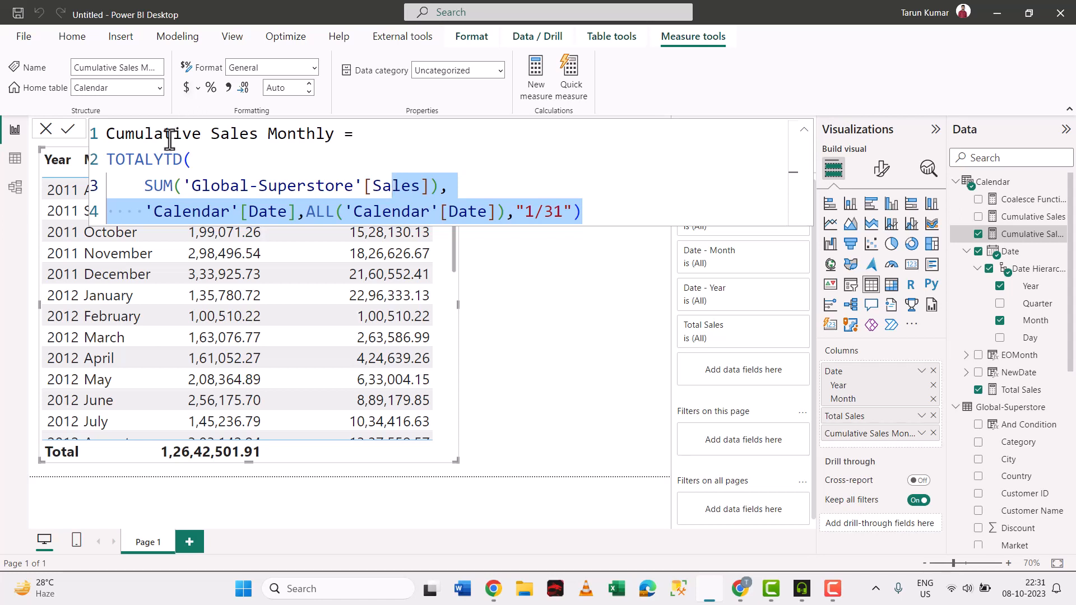
click(170, 160)
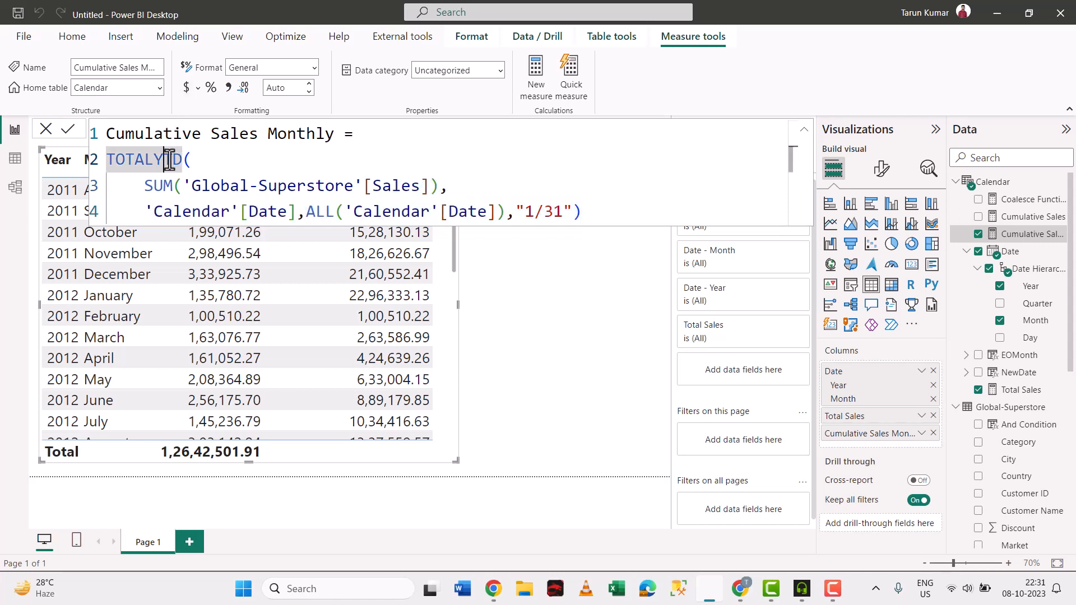
key(BackSpace)
text(Q)
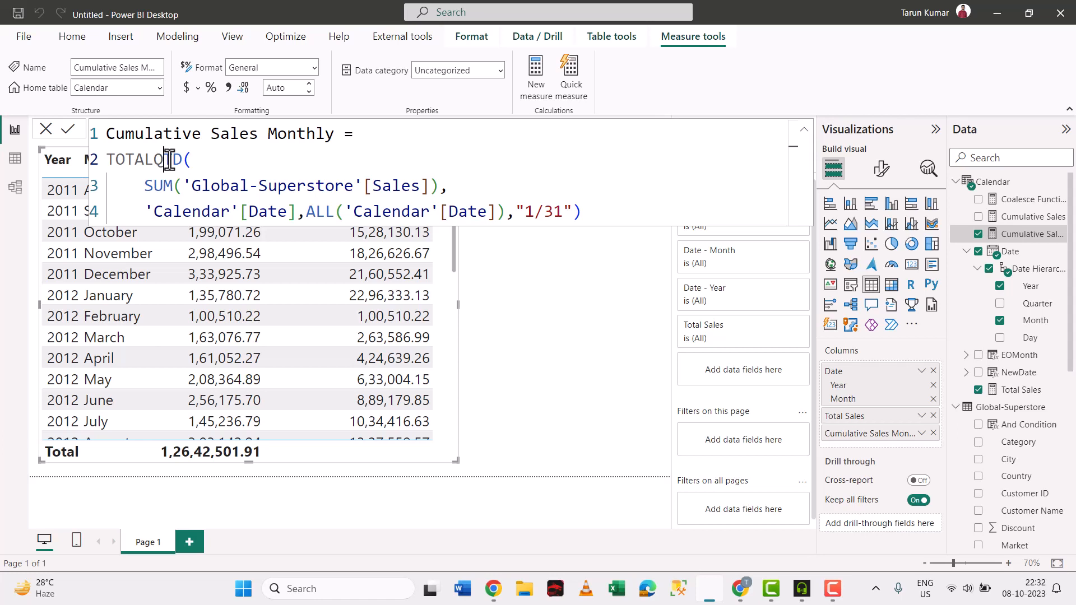
click(804, 130)
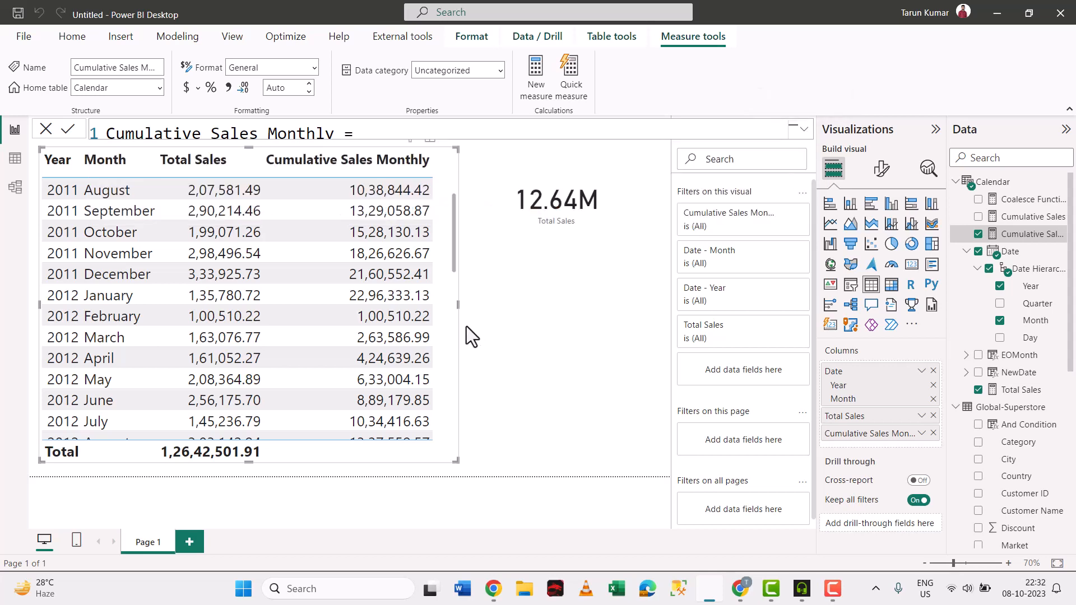
scroll(434, 277, down, 3)
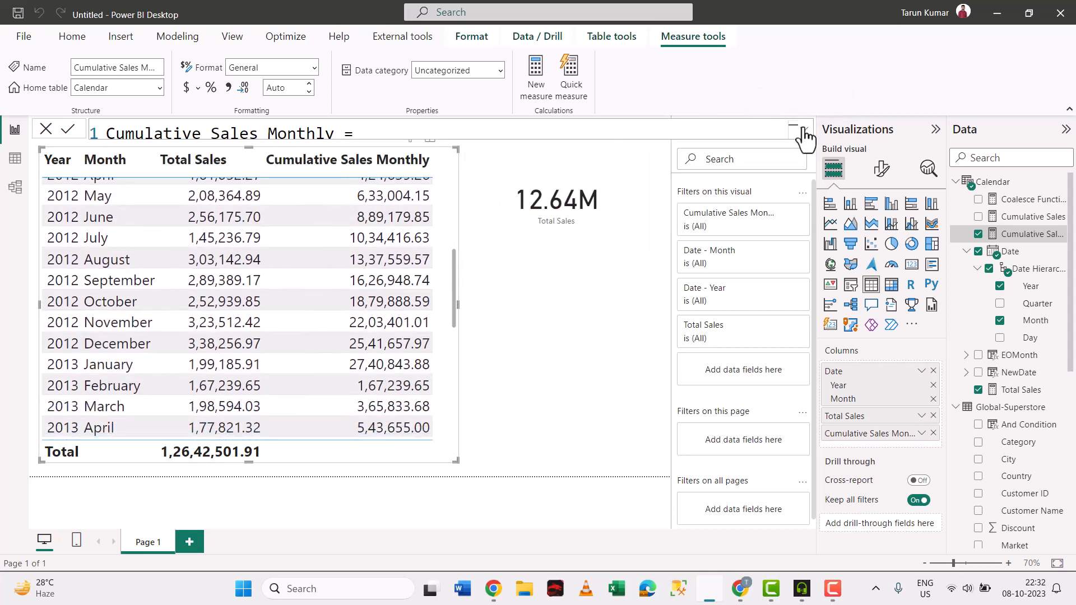
click(805, 132)
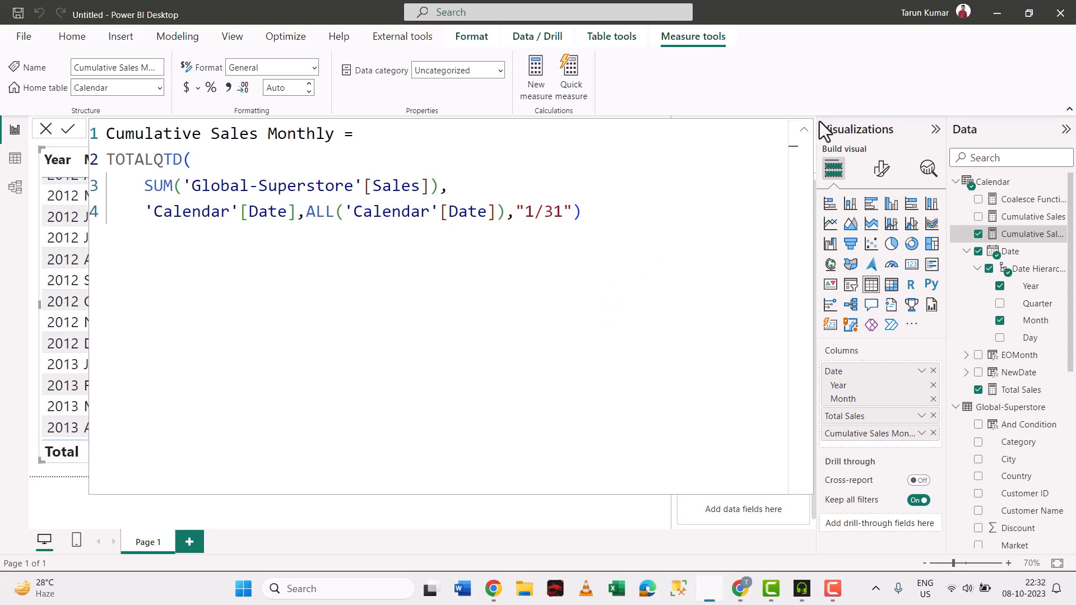
click(804, 131)
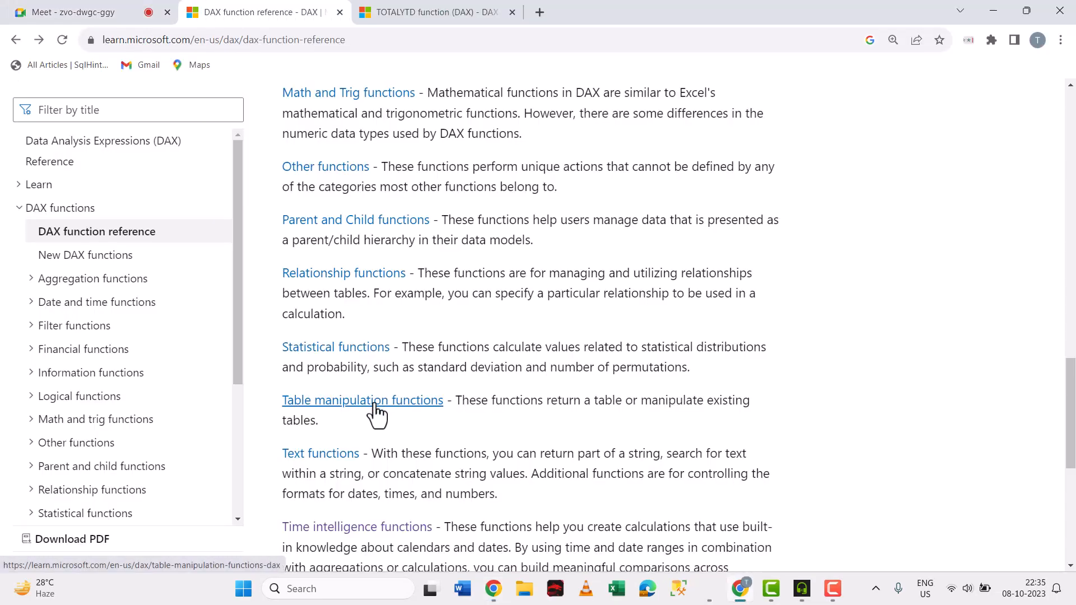
Browse the function categories on the DAX function reference page in Chrome.
scroll(372, 413, down, 3)
scroll(357, 367, up, 6)
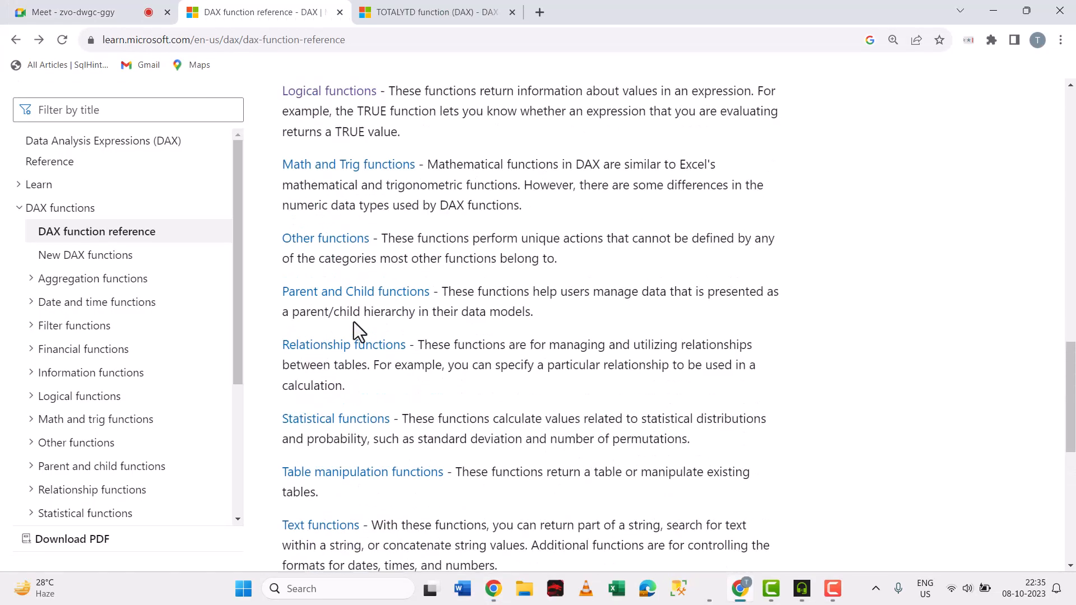
scroll(360, 358, down, 3)
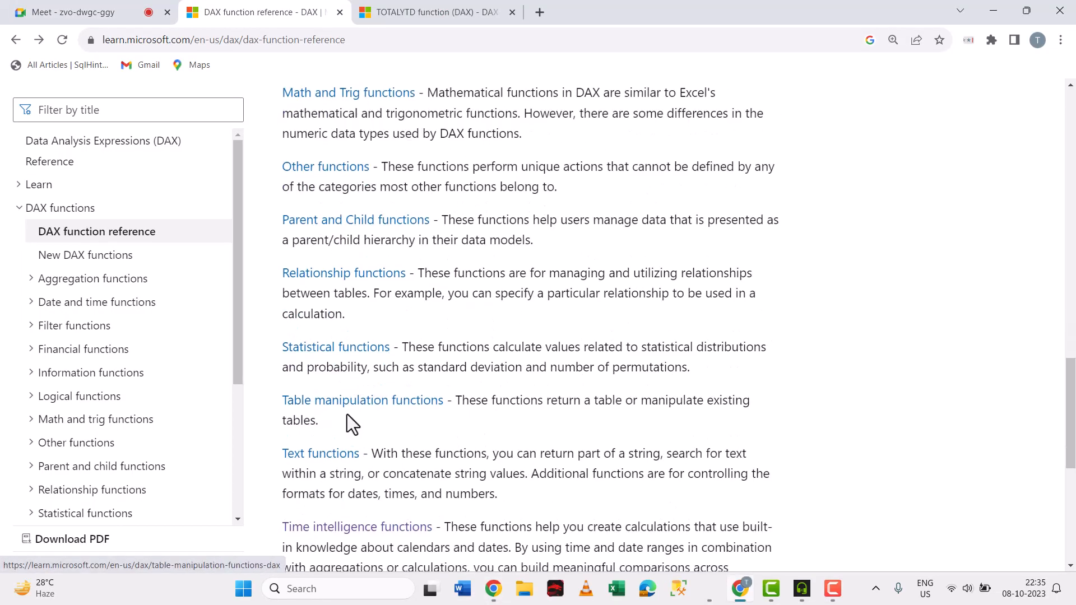
Open the Text functions page of the DAX reference in a new tab and review its function list.
ctrl+click(336, 455)
click(426, 12)
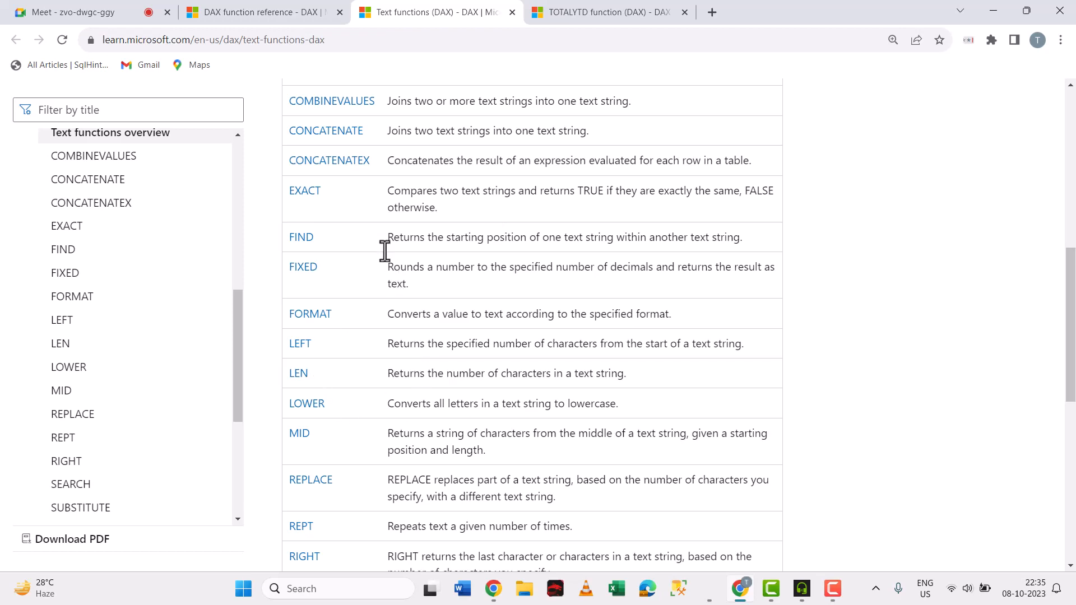
scroll(355, 179, up, 3)
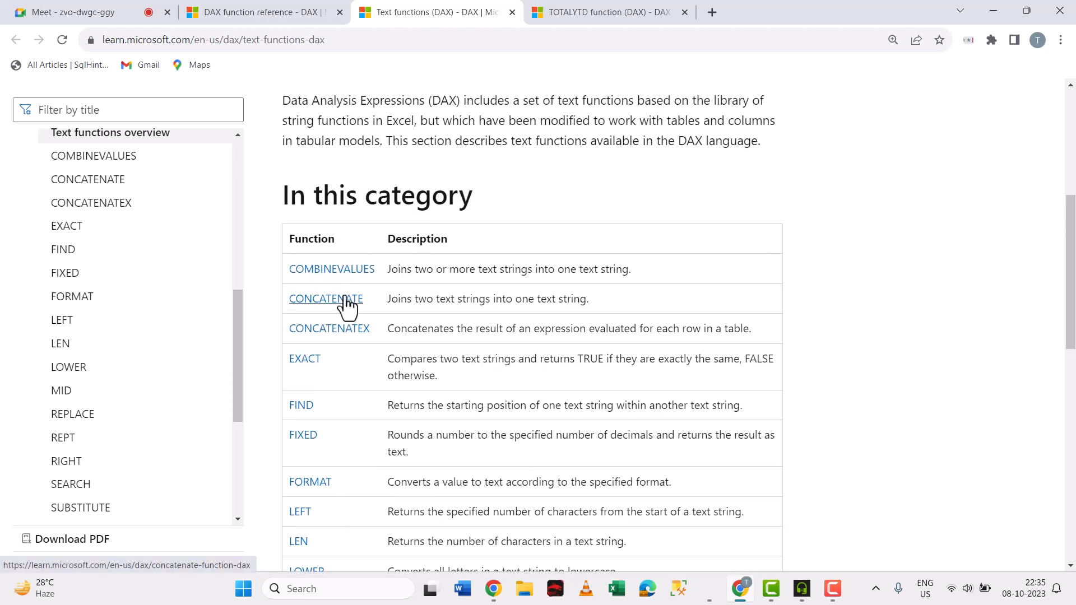
scroll(327, 443, down, 3)
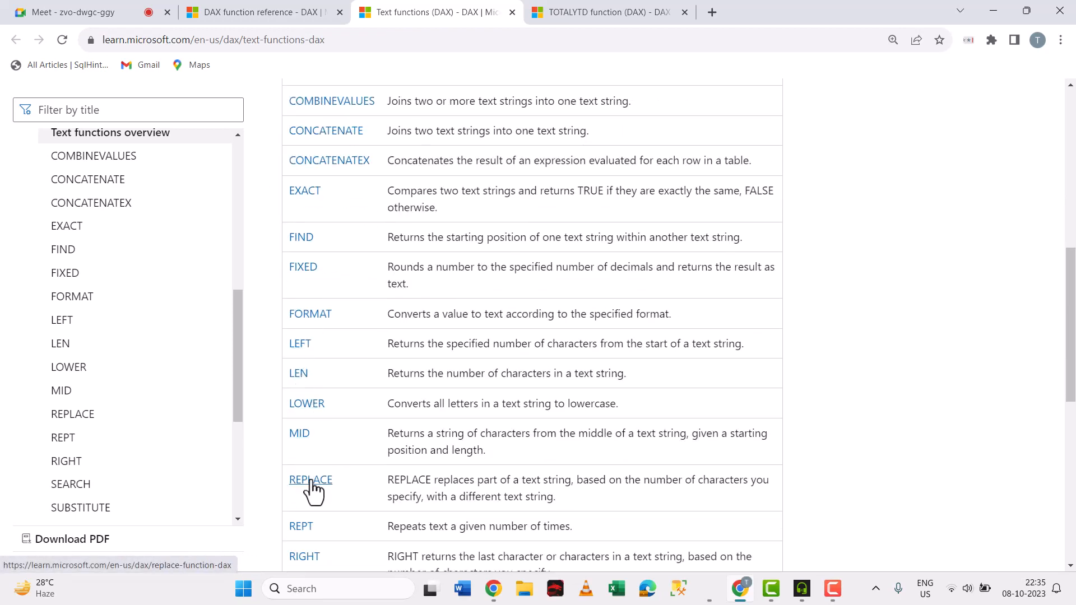
scroll(323, 360, up, 3)
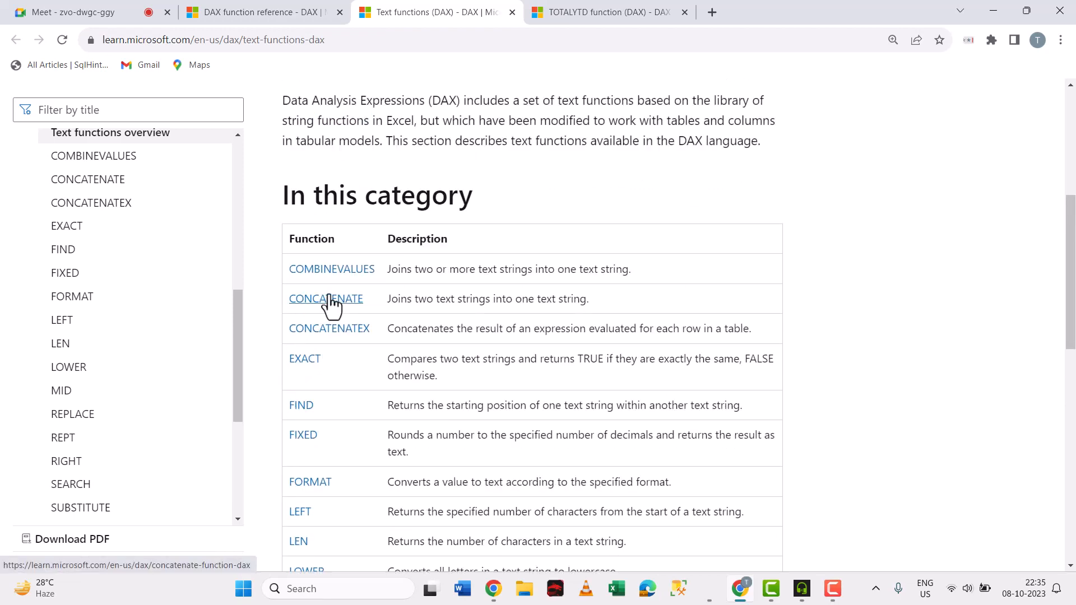
Switch to Power BI Desktop and show the Global-Superstore table's data with its NewSales column selected.
key(alt+Tab)
key(alt+Tab)
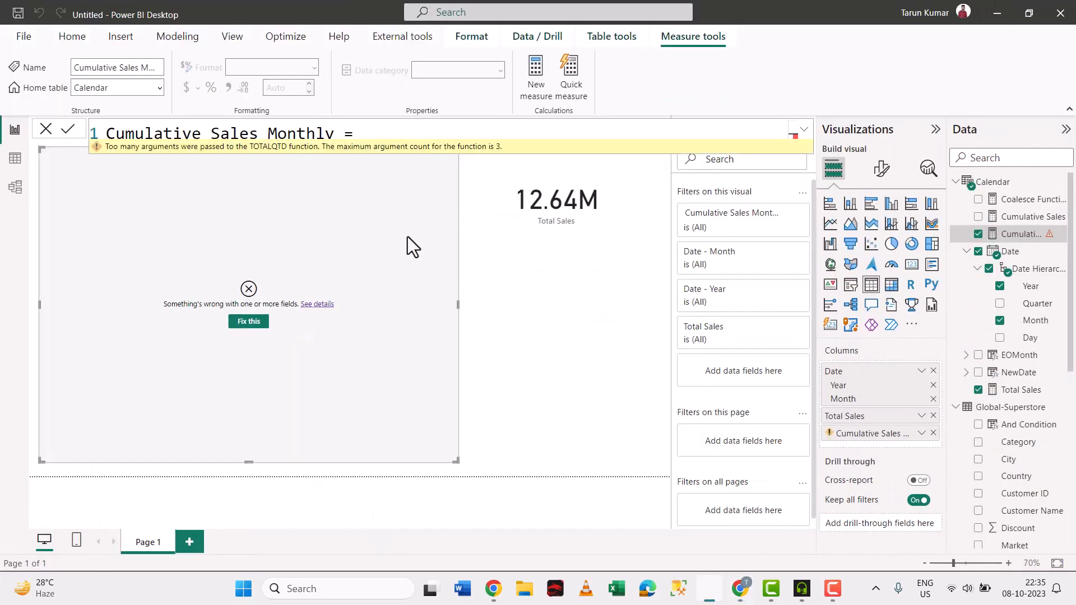
click(249, 322)
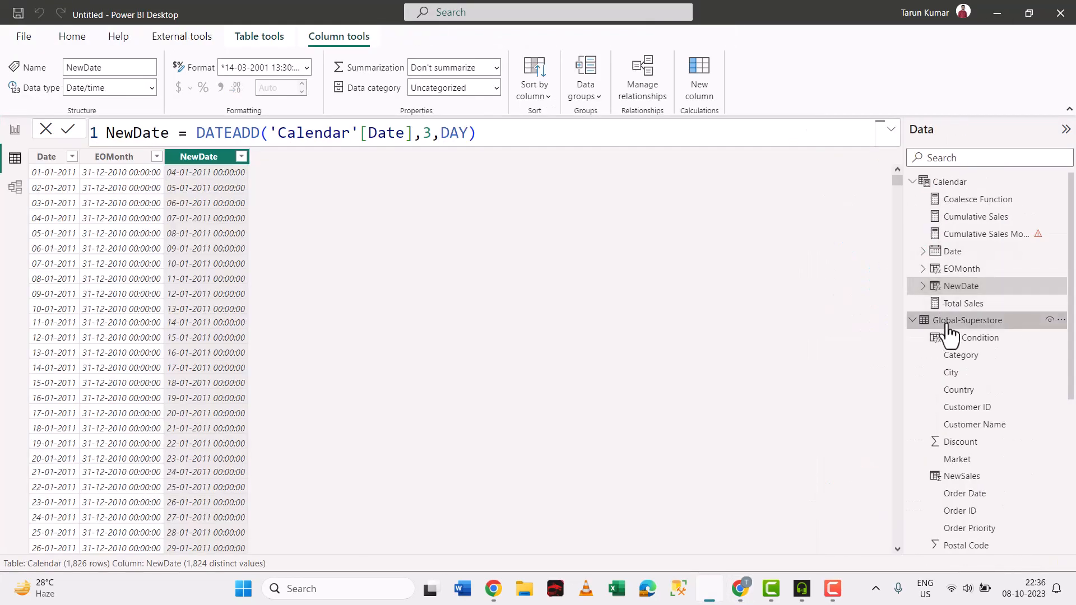
click(953, 320)
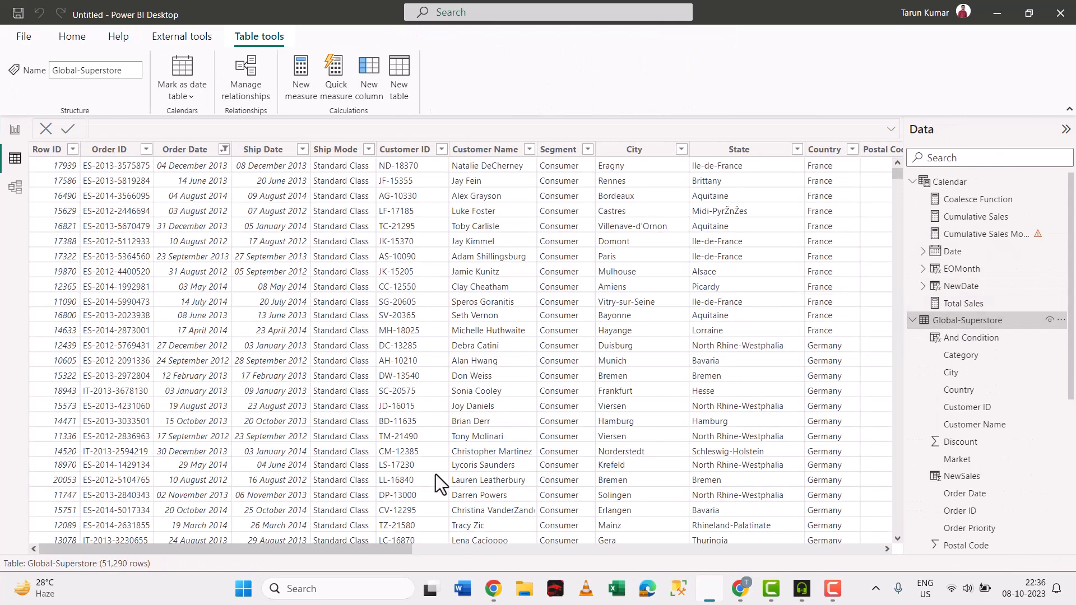
drag(363, 550, 620, 571)
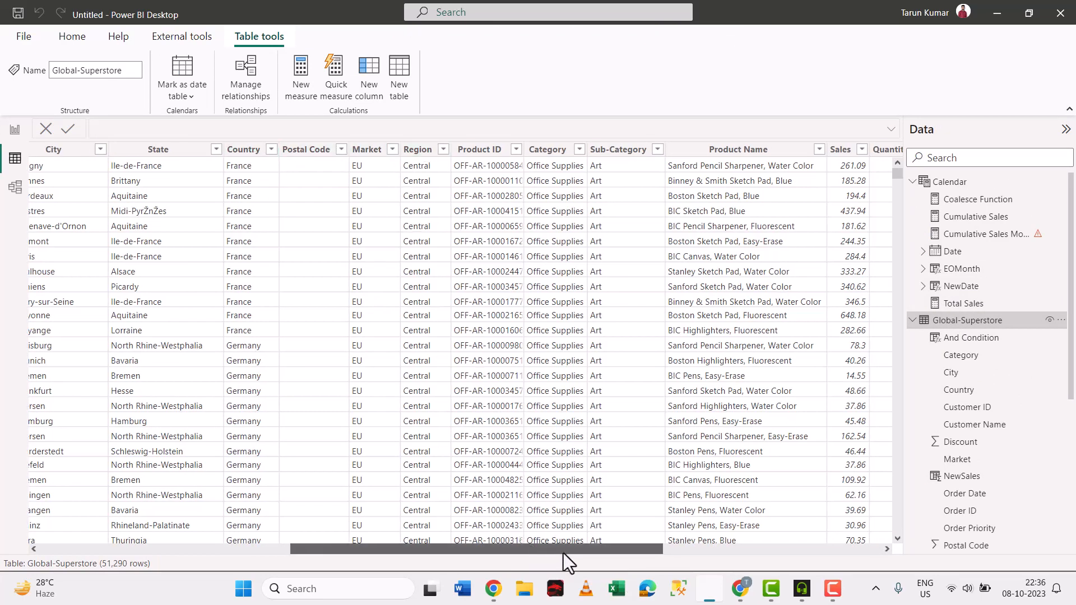
drag(564, 553, 871, 574)
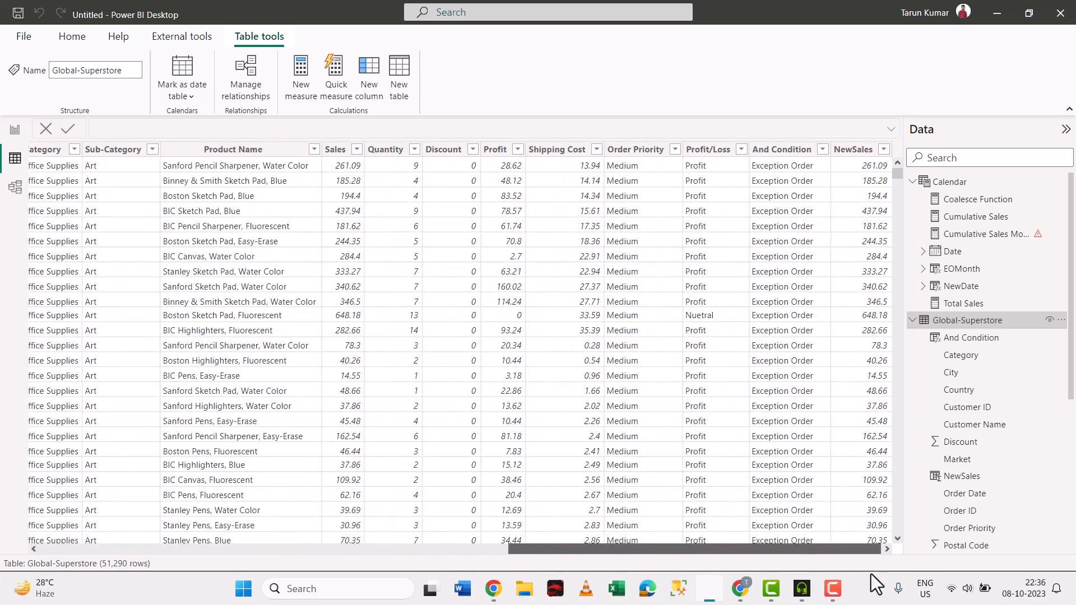
click(864, 155)
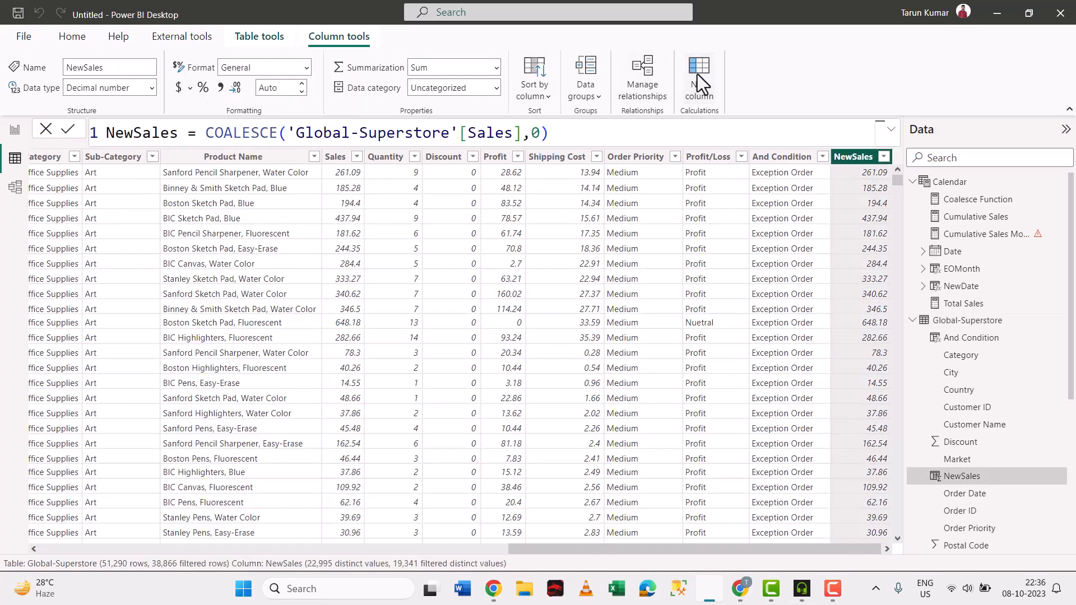
Add a calculated column named Country-Region to the Global-Superstore table and start its formula with the CONCATENATE function.
click(699, 74)
text(Country-Region =)
key(shift+Return)
text(Co)
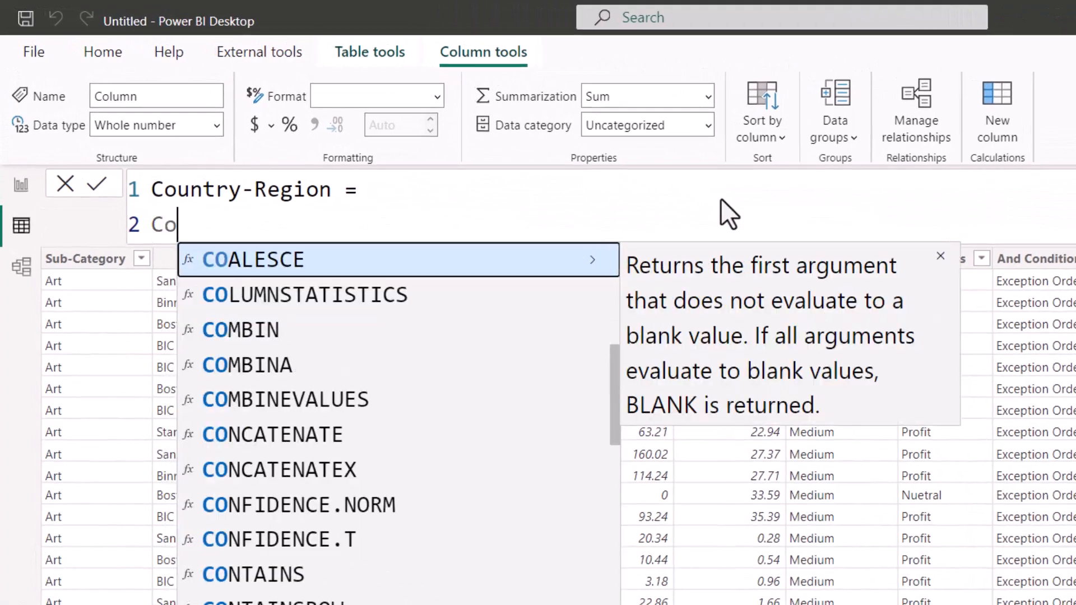
text(nca)
key(Tab)
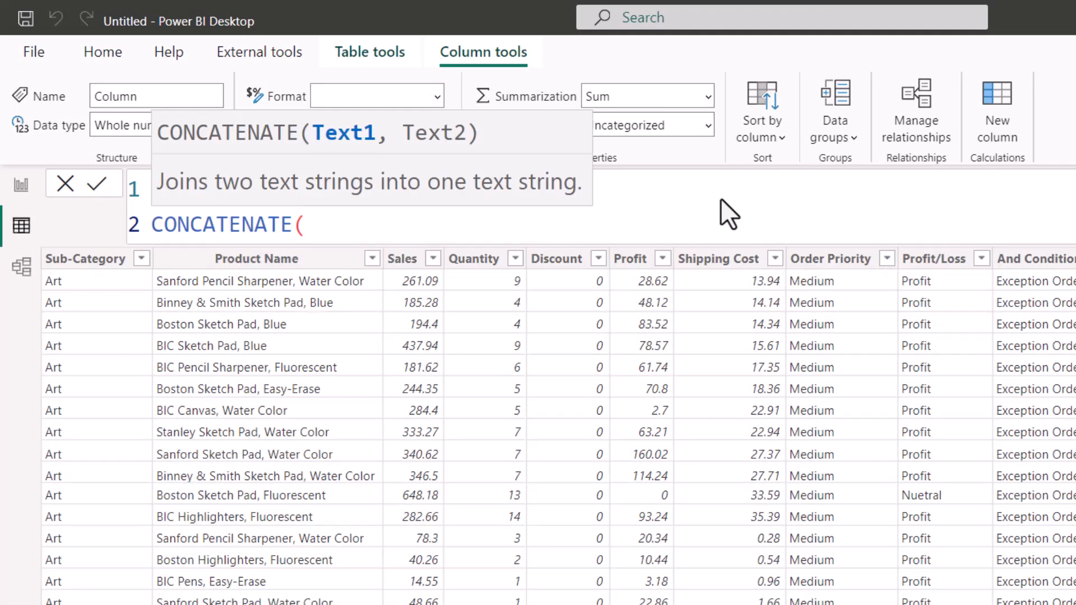
Enter 'Global-Superstore'[Country] as the first argument of CONCATENATE.
text(glo)
key(Tab)
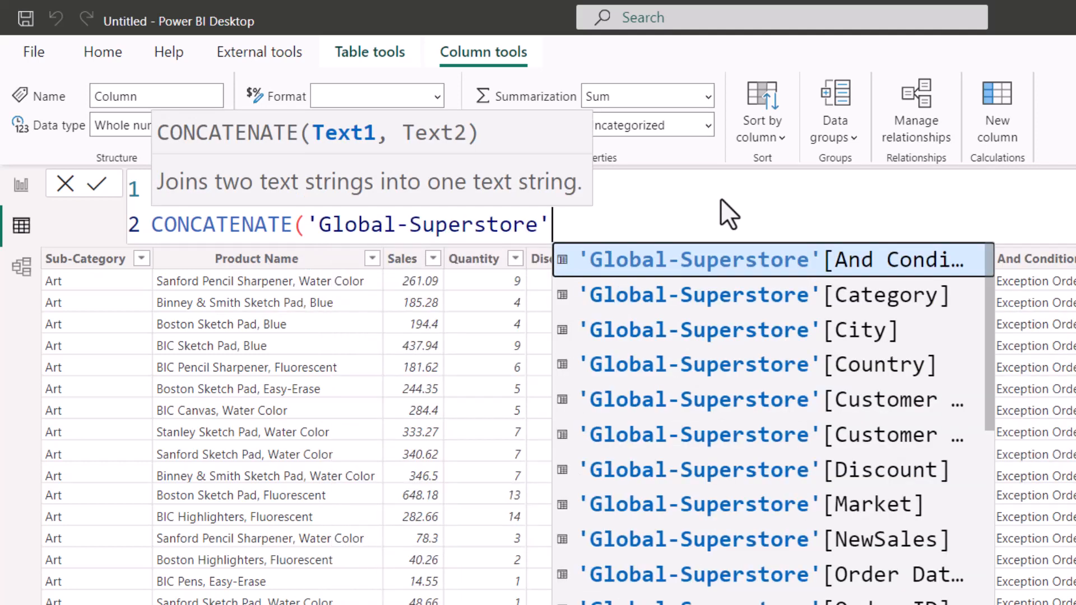
text([cp)
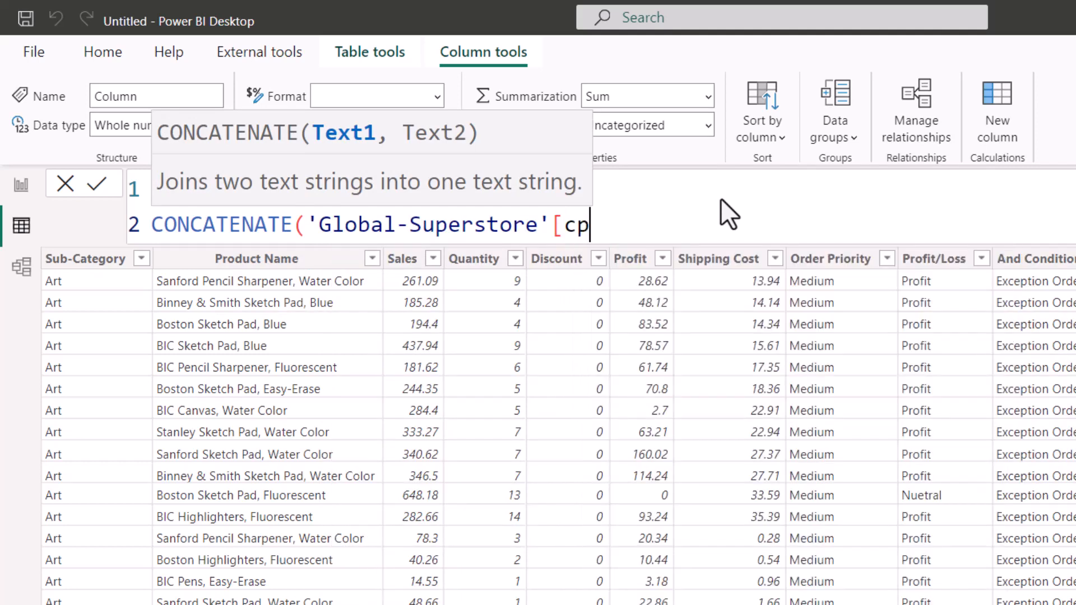
text(imt)
key(BackSpace)
key(BackSpace)
key(BackSpace)
key(BackSpace)
text(ou)
key(Tab)
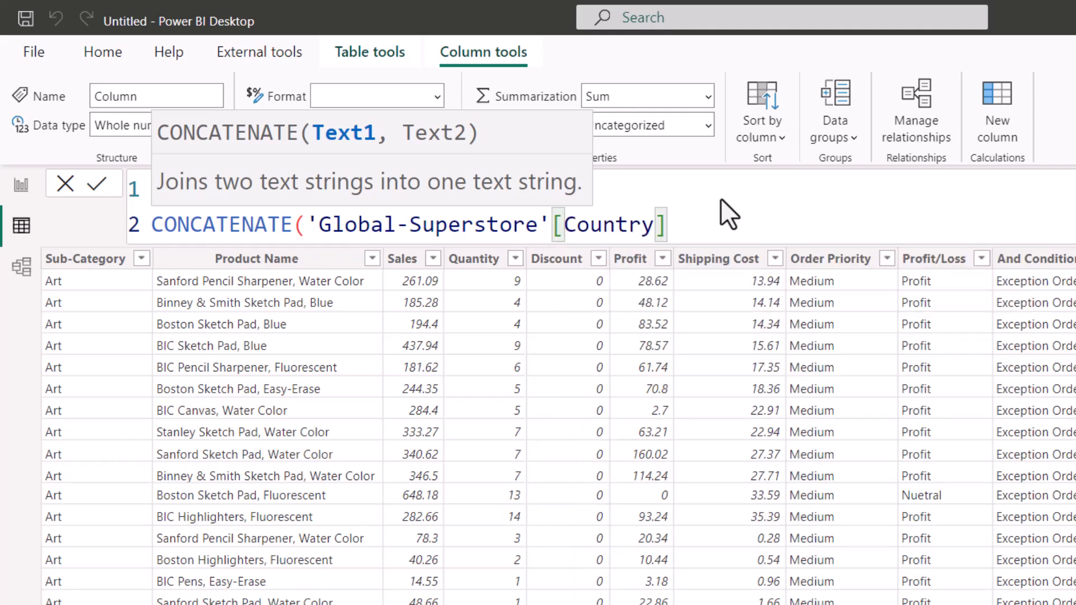
Enter 'Global-Superstore'[Region] as the second CONCATENATE argument, close the function and apply the Country-Region formula.
text(.)
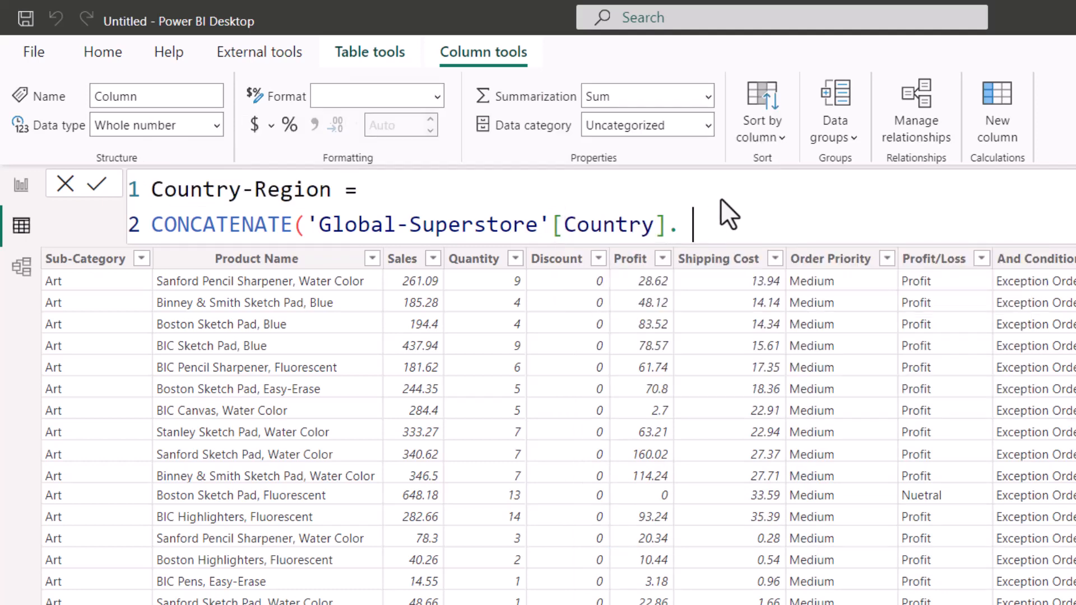
key(BackSpace)
key(BackSpace)
text(, gl)
key(Tab)
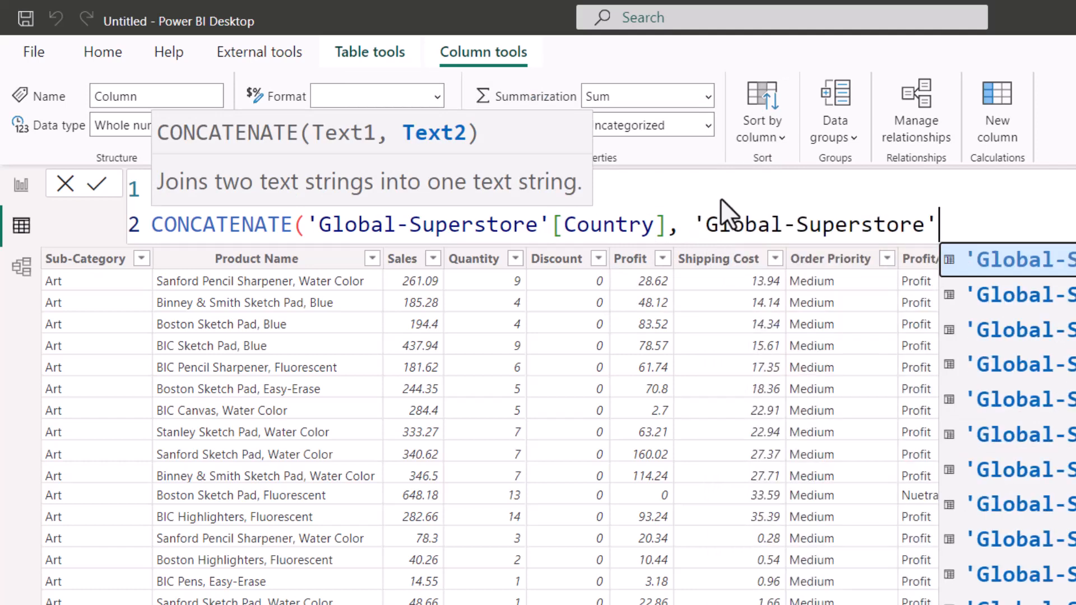
text([re)
key(Tab)
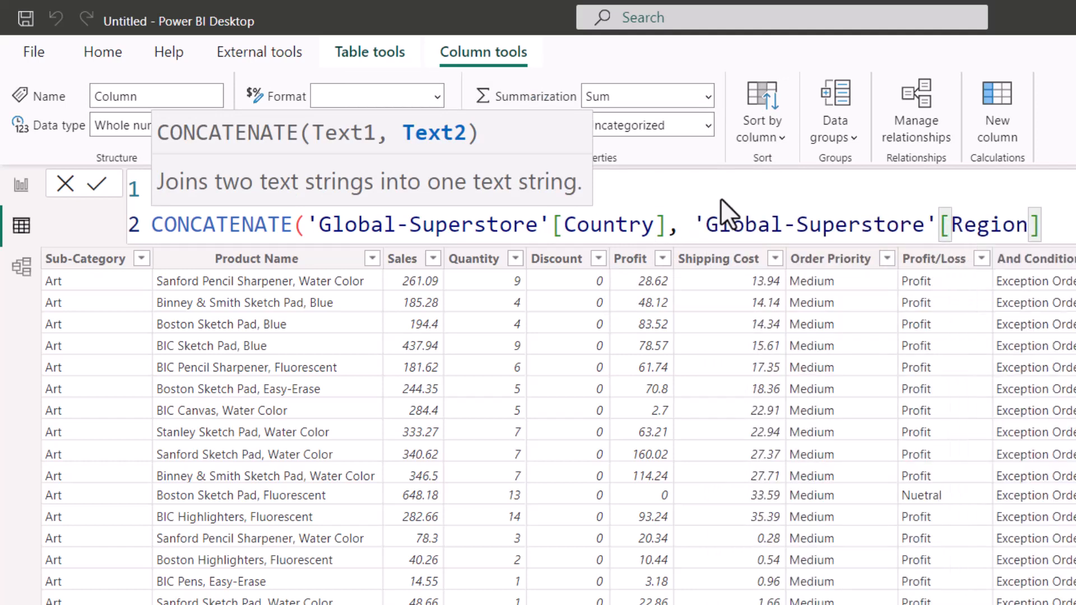
text())
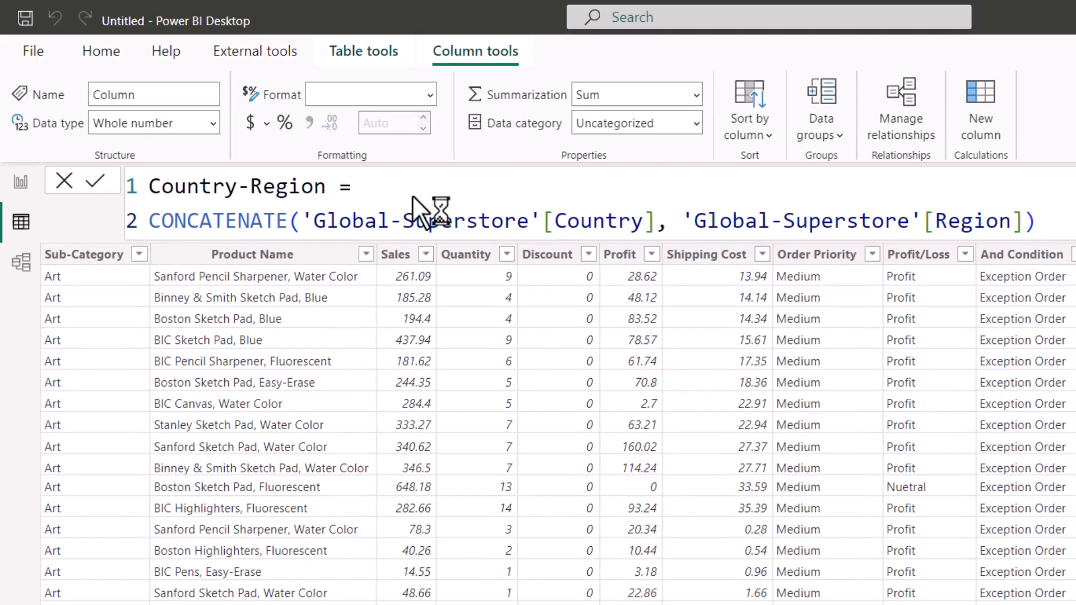
key(Return)
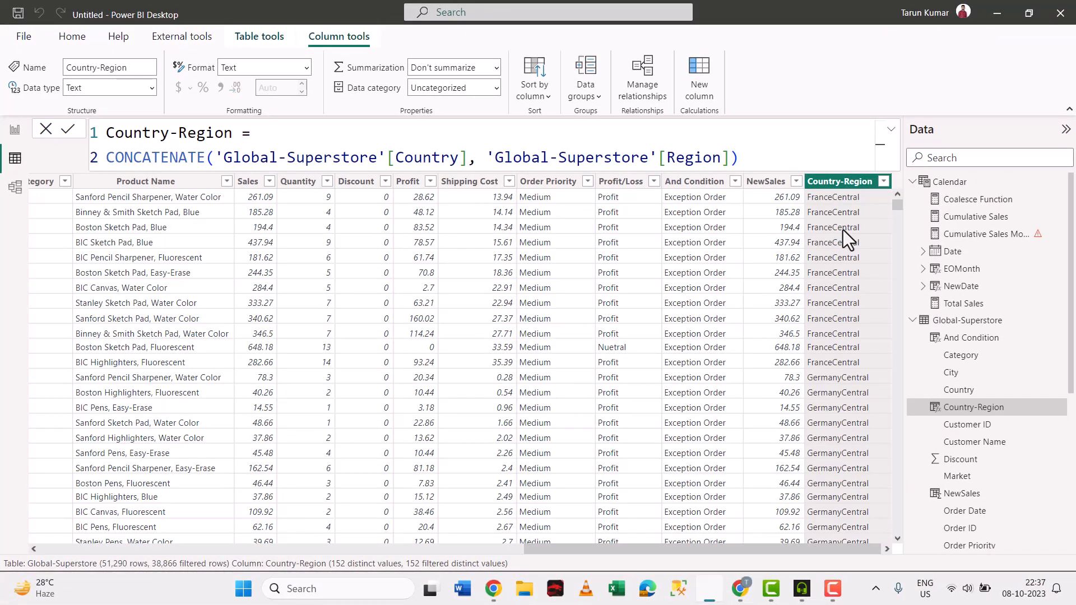
Try to add a " " separator as an extra CONCATENATE argument between Country and Region and apply the formula.
click(746, 163)
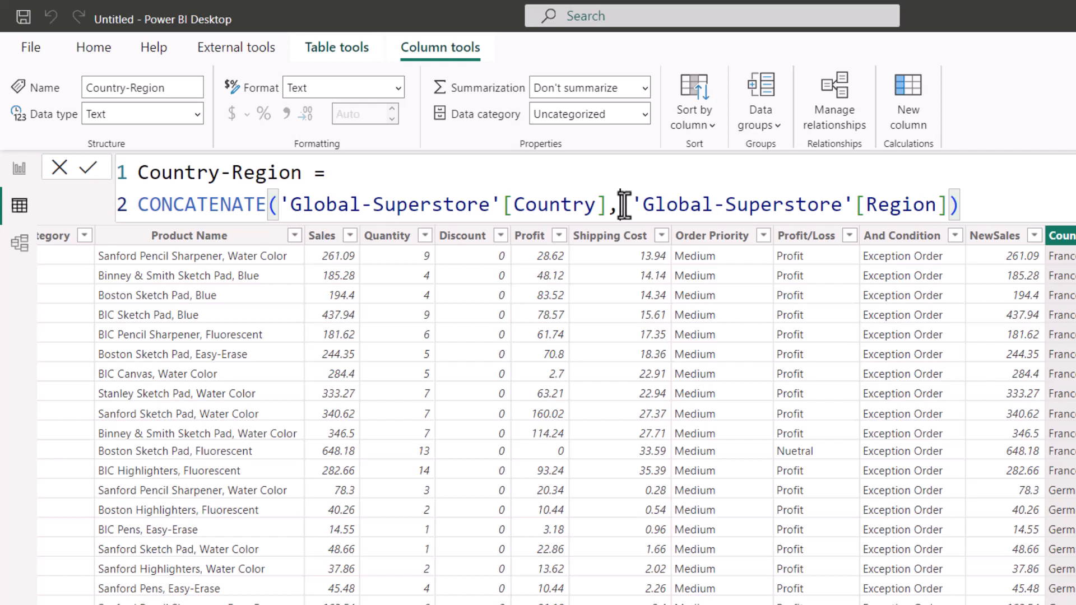
click(624, 205)
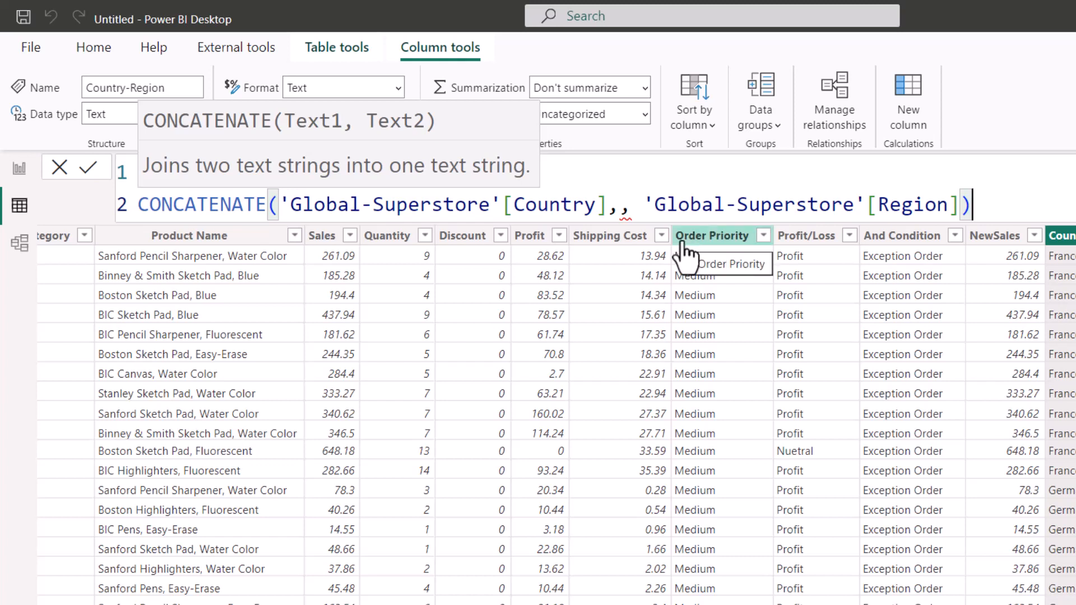
click(618, 206)
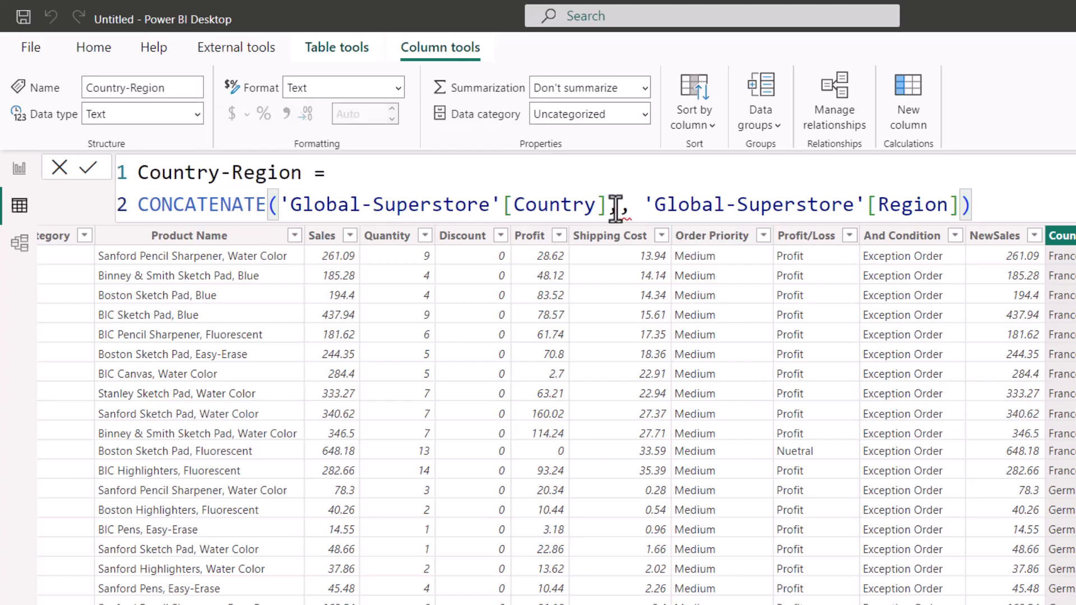
text(" ",)
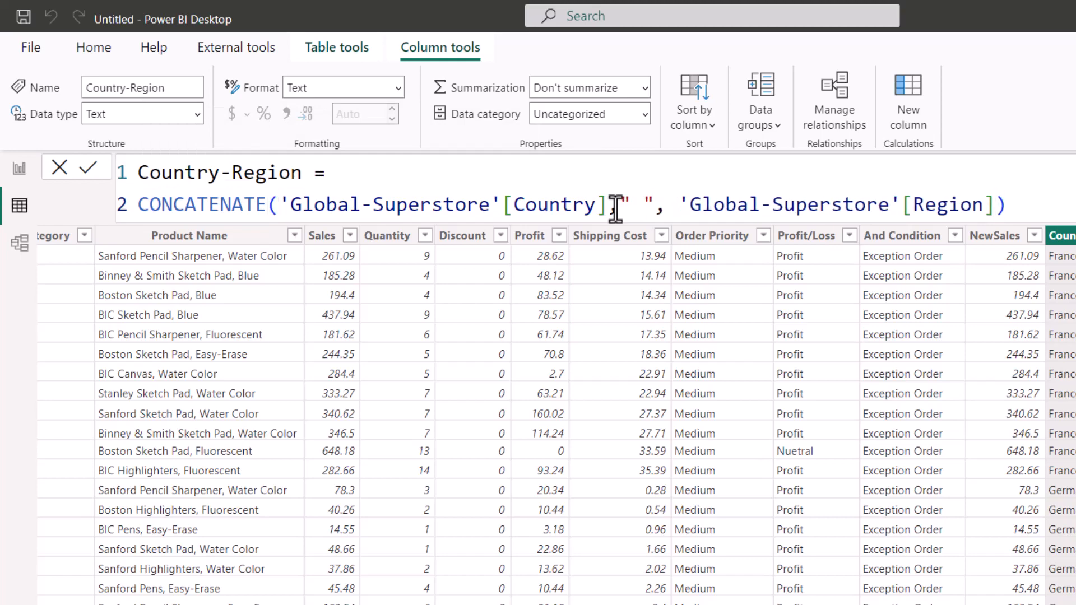
key(Return)
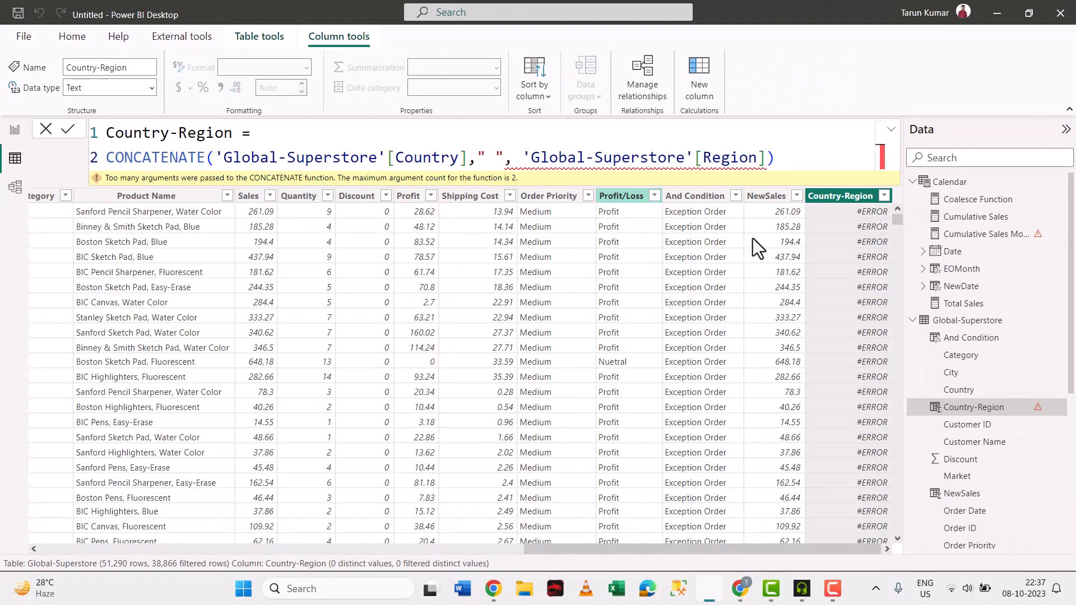
Remove the " " argument and its comma from the CONCATENATE formula and apply it again.
click(503, 159)
key(BackSpace)
key(BackSpace)
key(BackSpace)
key(BackSpace)
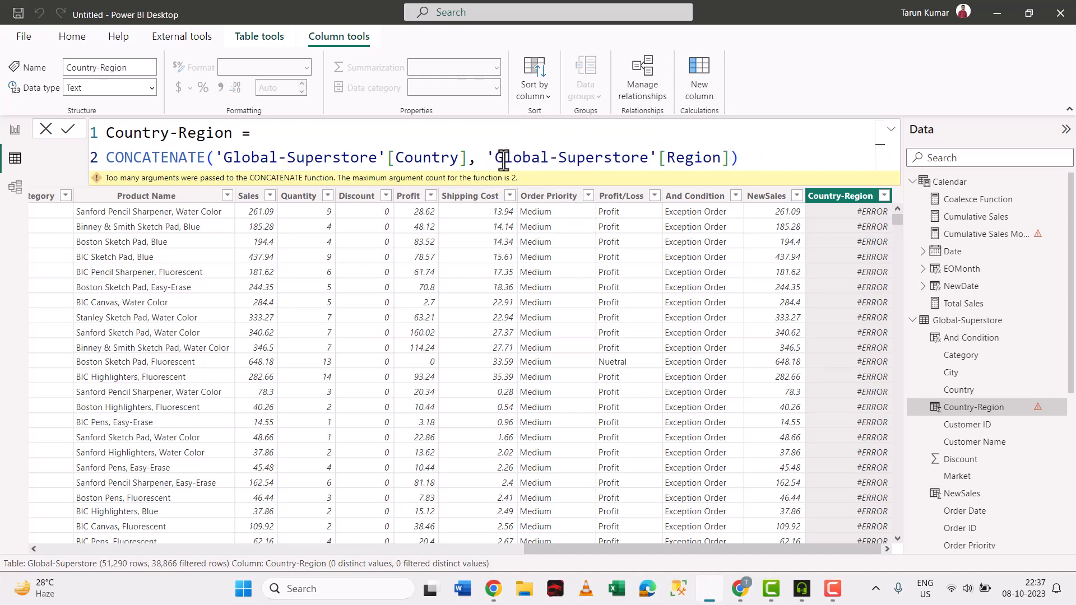
key(Return)
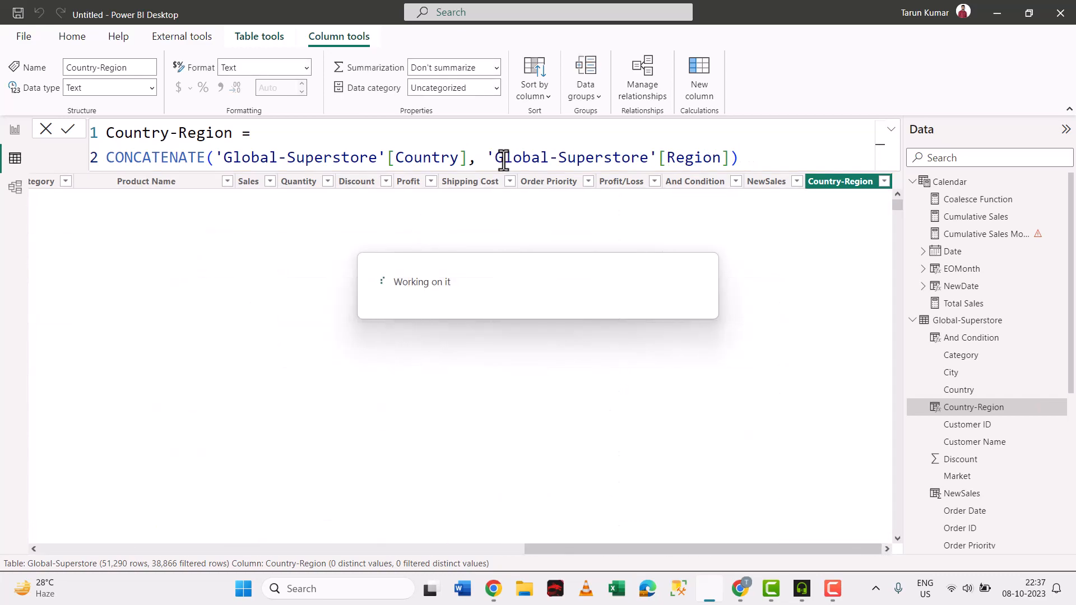
Delete the CONCATENATE function name and its parentheses from the Country-Region formula, keeping both column references.
click(213, 165)
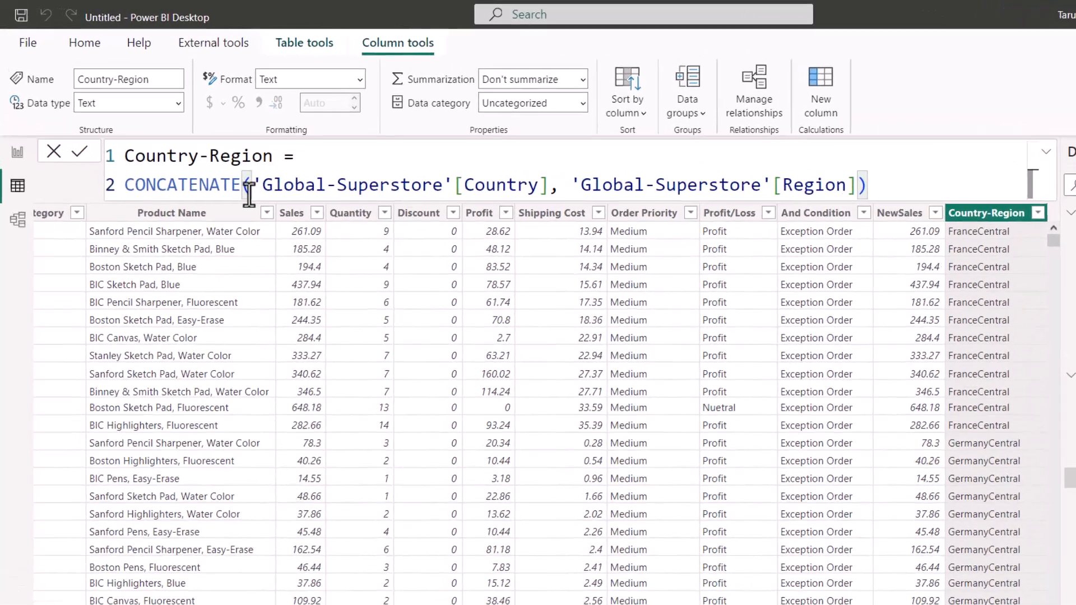
key(BackSpace)
key(BackSpace)
key(BackSpace)
key(BackSpace)
key(BackSpace)
key(BackSpace)
key(BackSpace)
key(BackSpace)
key(BackSpace)
key(BackSpace)
key(BackSpace)
key(BackSpace)
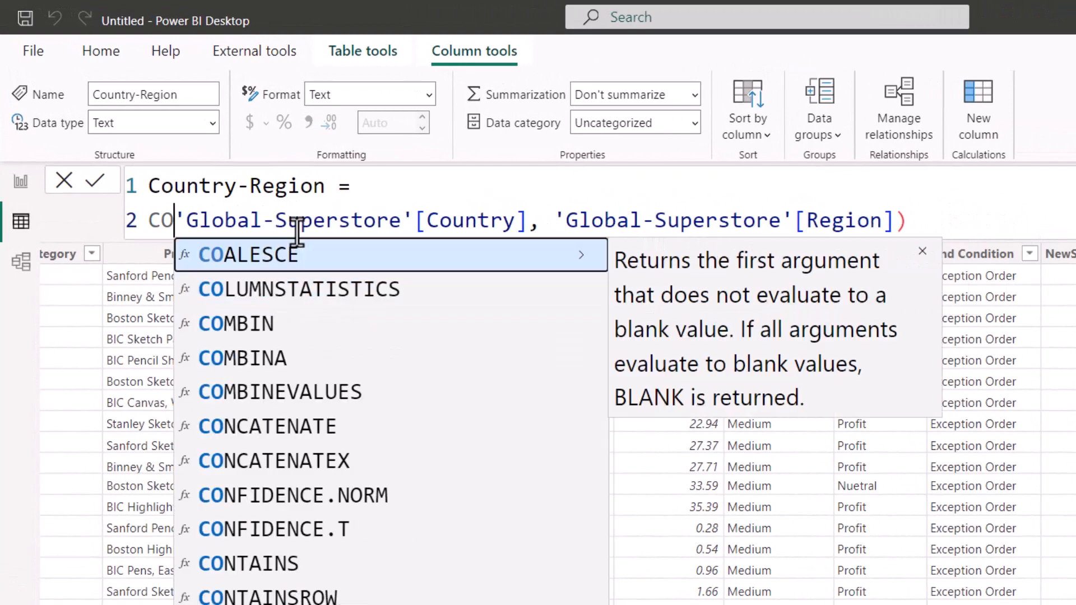
key(End)
key(BackSpace)
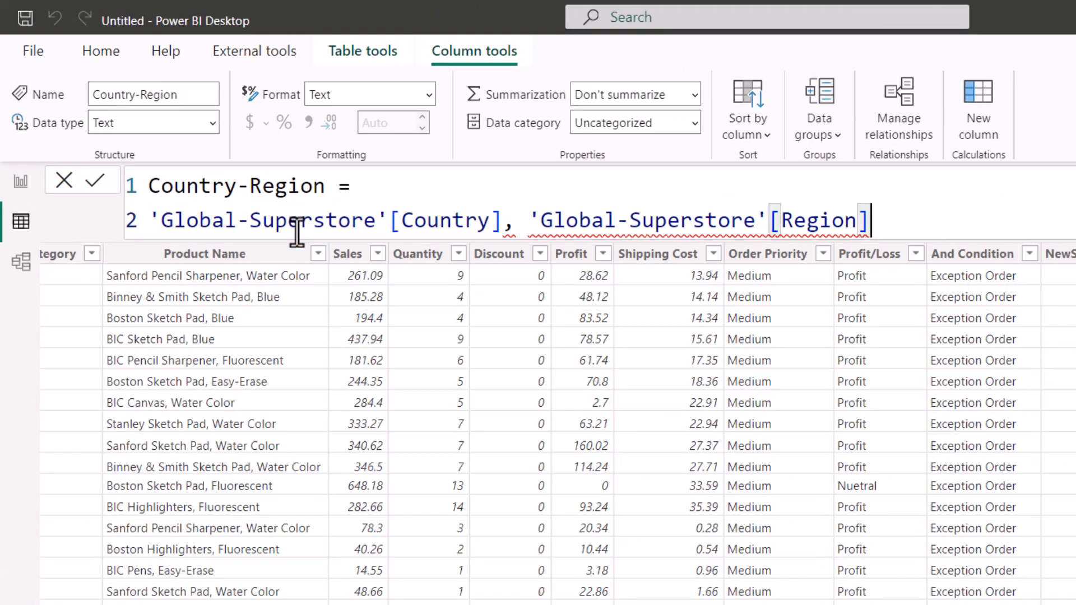
Replace the comma between the Country and Region references with the & operator and apply the Country-Region formula.
key(Left)
key(Left)
key(Left)
key(Left)
key(Left)
key(Left)
key(Left)
key(Left)
key(Left)
key(Left)
key(Left)
key(Left)
key(Left)
key(Left)
key(Left)
key(Left)
key(Left)
key(Left)
key(Left)
key(Left)
key(BackSpace)
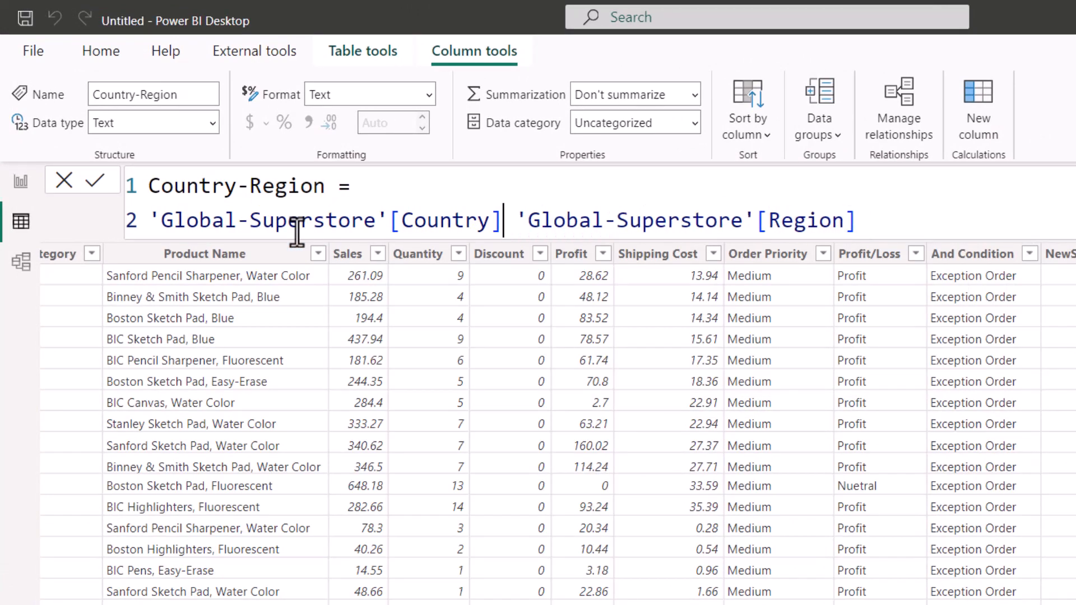
text(&&)
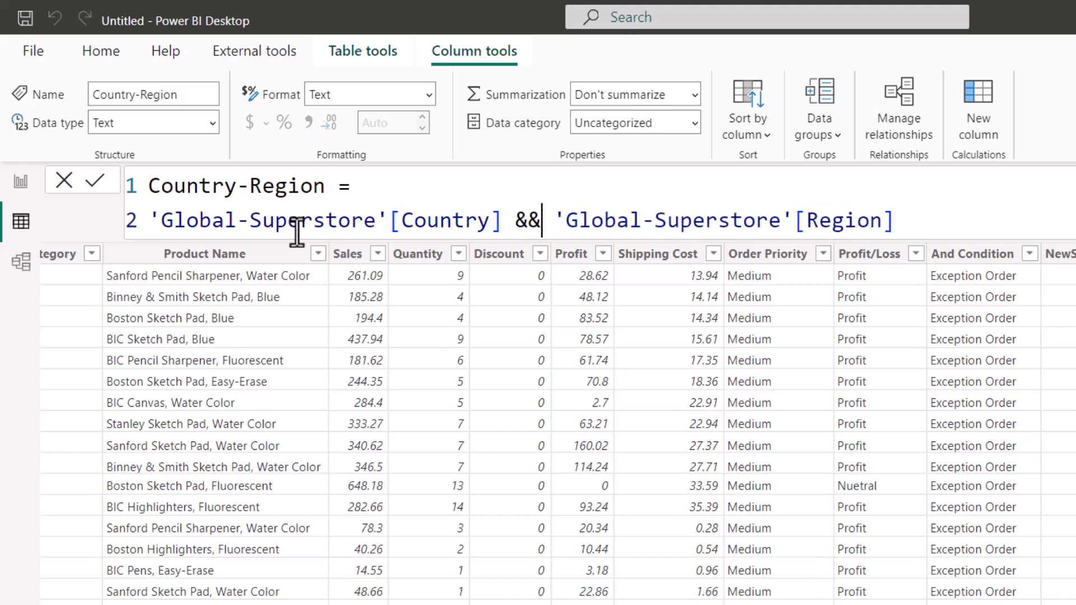
key(BackSpace)
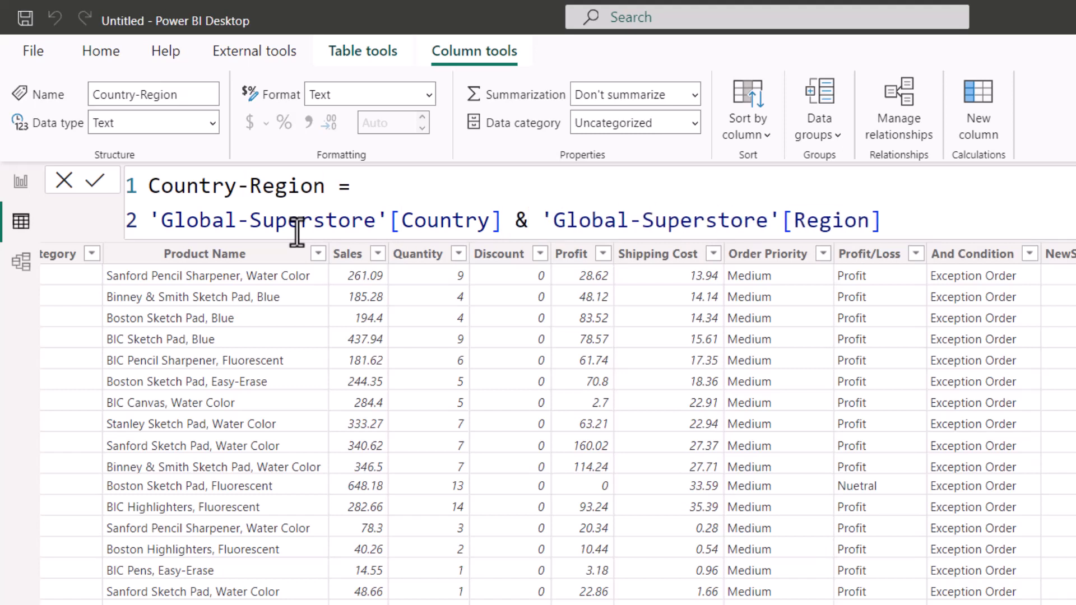
key(Return)
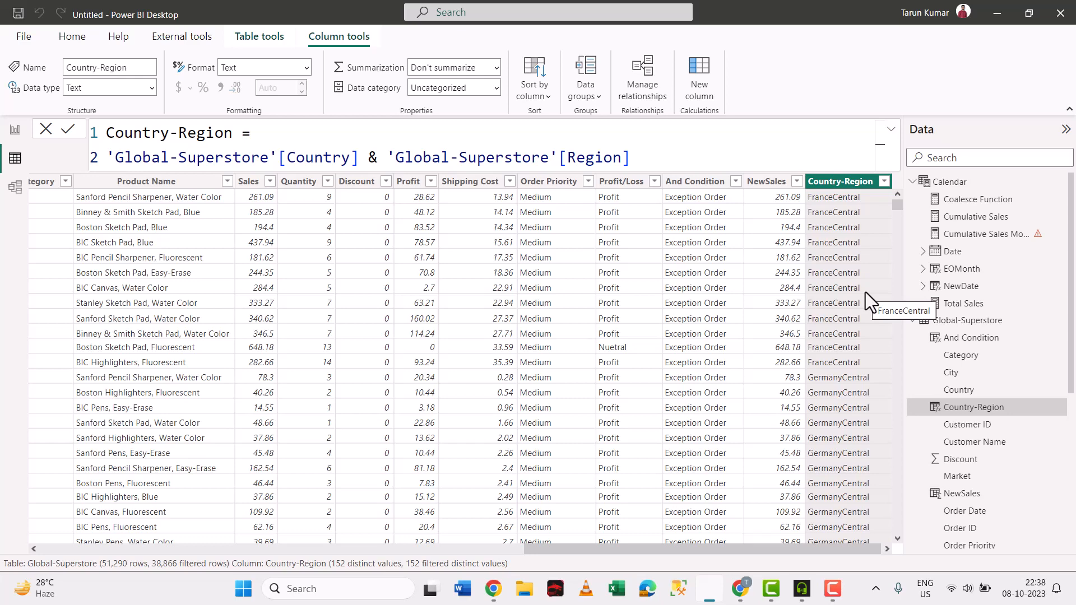
Insert a ", " separator joined with & between the Country and Region references and apply the Country-Region formula.
click(380, 162)
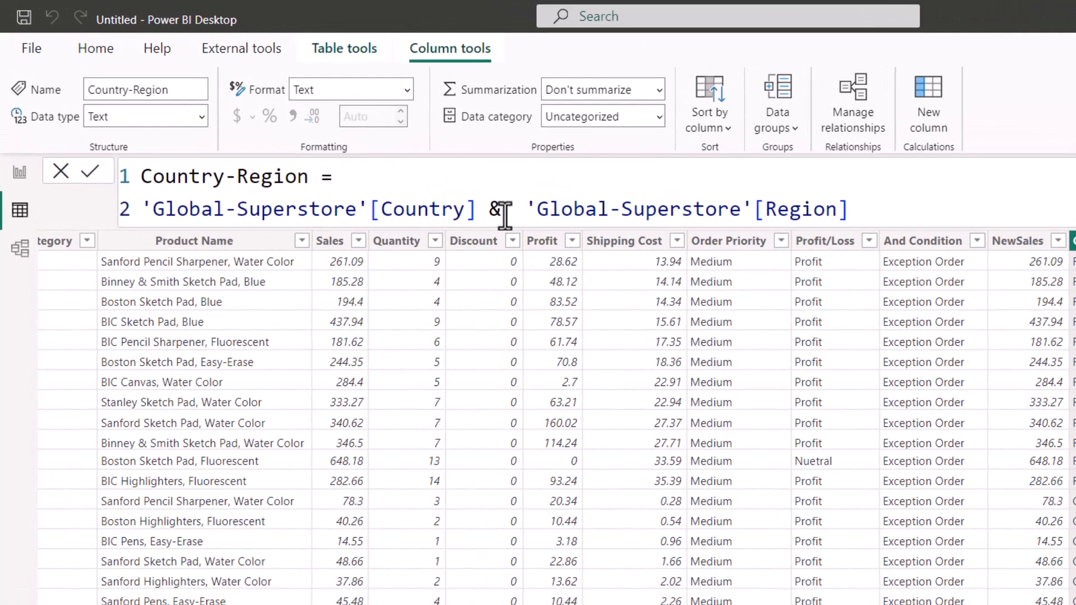
text(& )
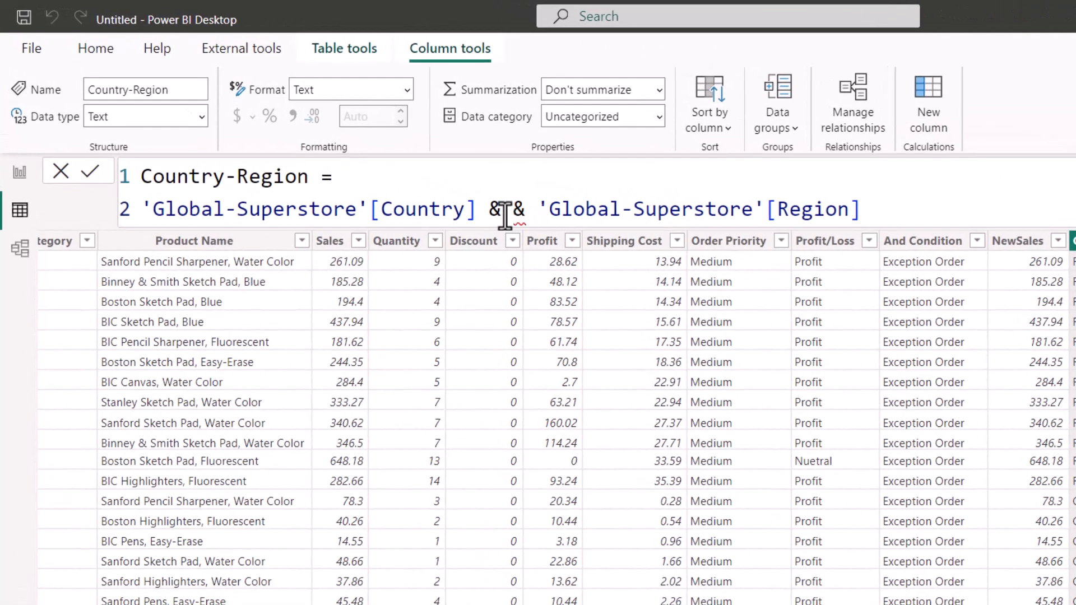
text("")
key(Left)
text(,)
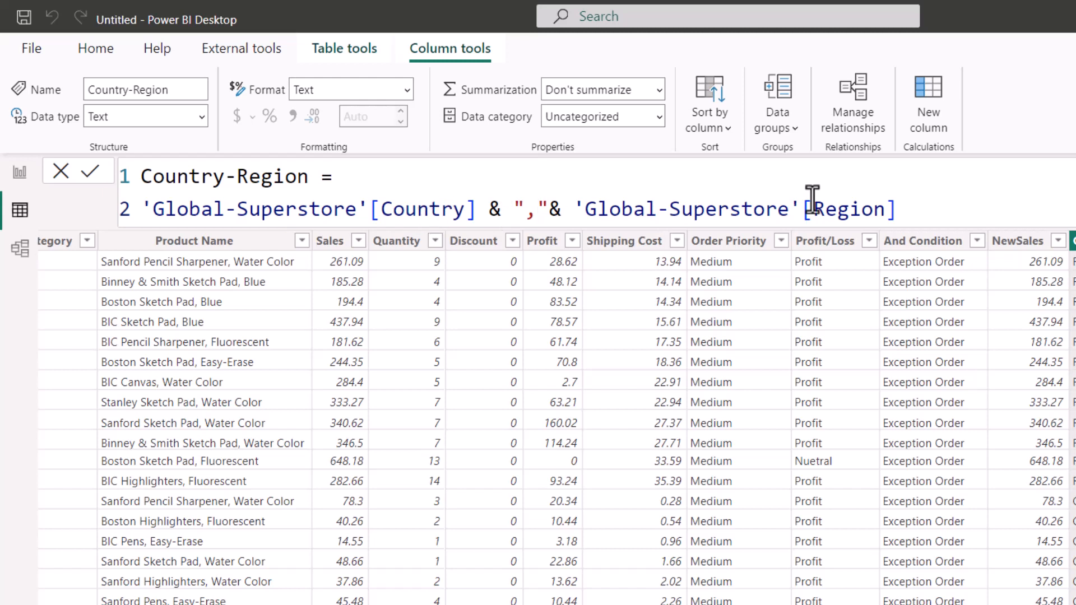
key(Return)
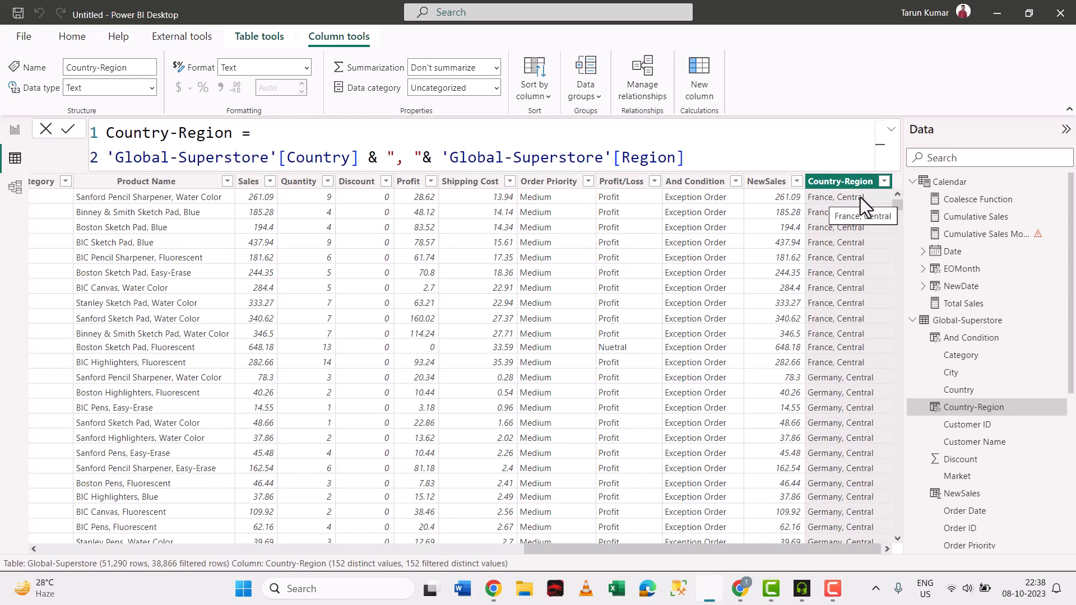
Switch to the browser to consult the DAX text functions reference list, and return to Power BI.
click(493, 590)
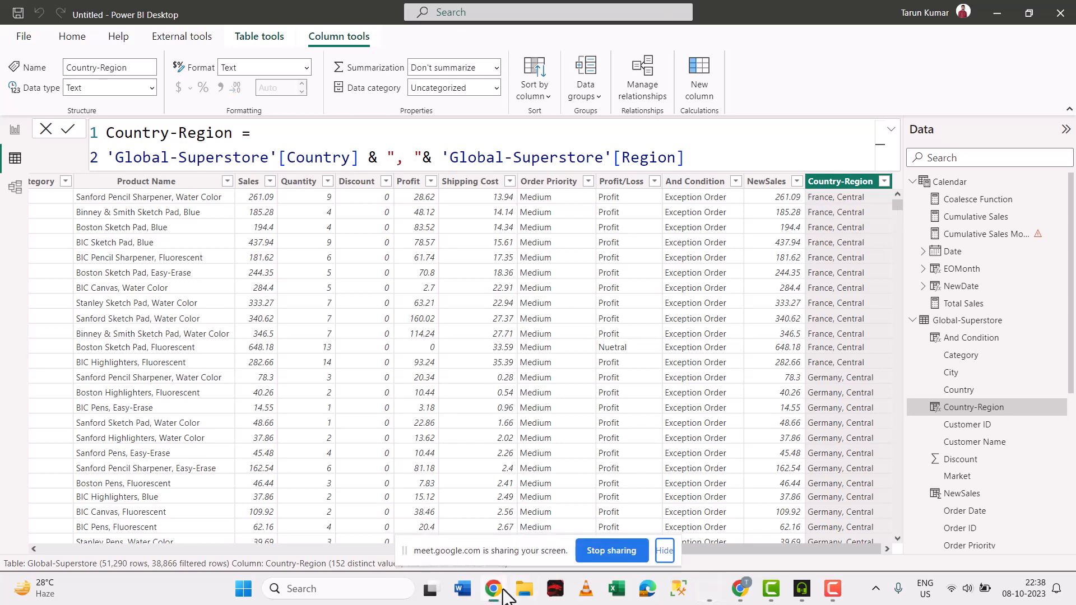
click(665, 551)
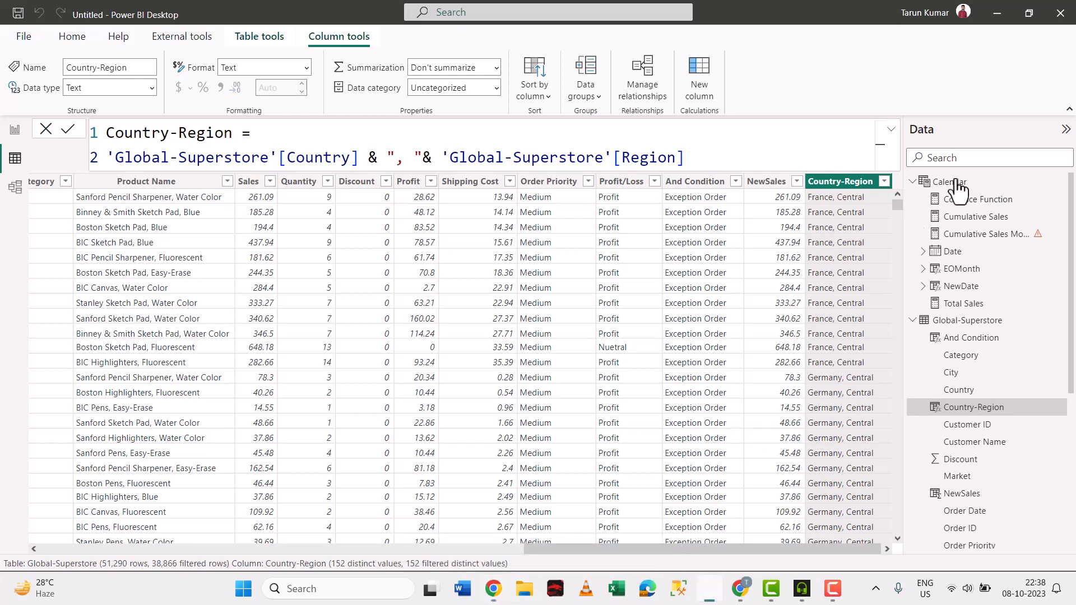
click(997, 14)
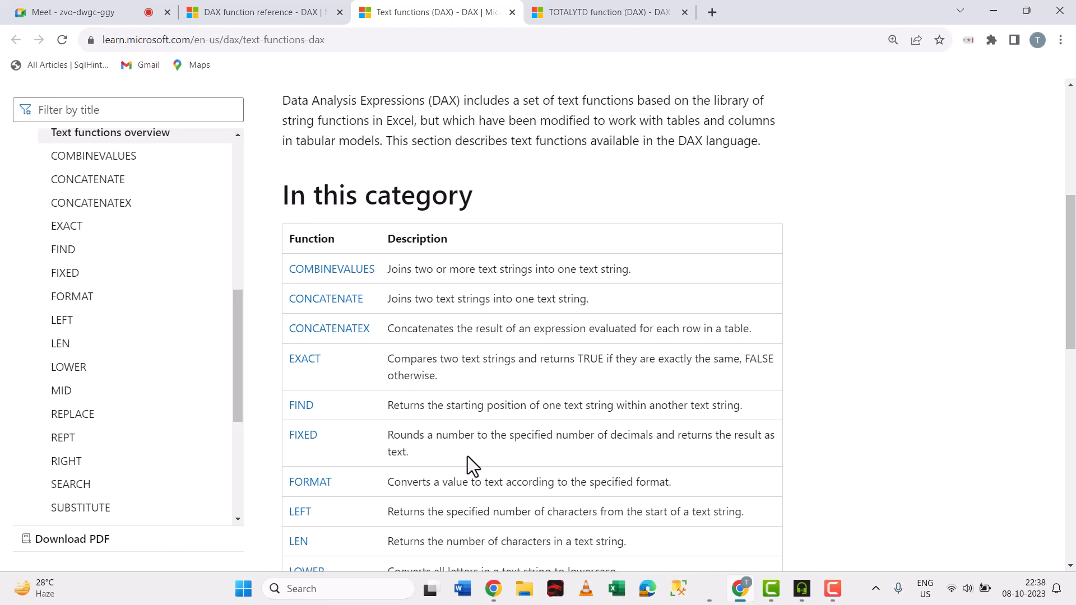
key(alt+Tab)
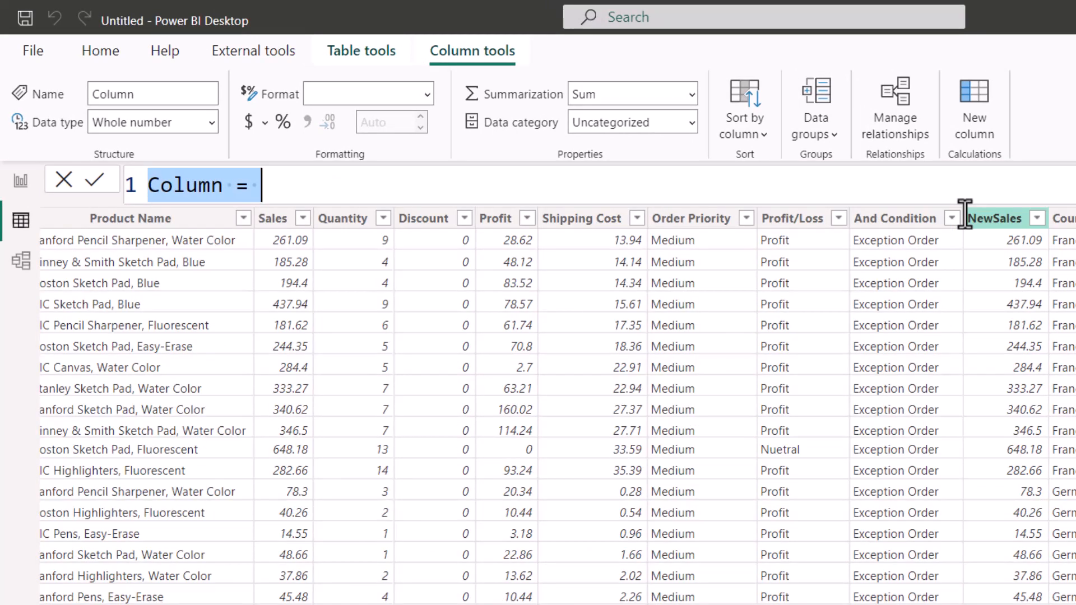
Name the new calculated column Find and start its formula with the FIND function.
text(S)
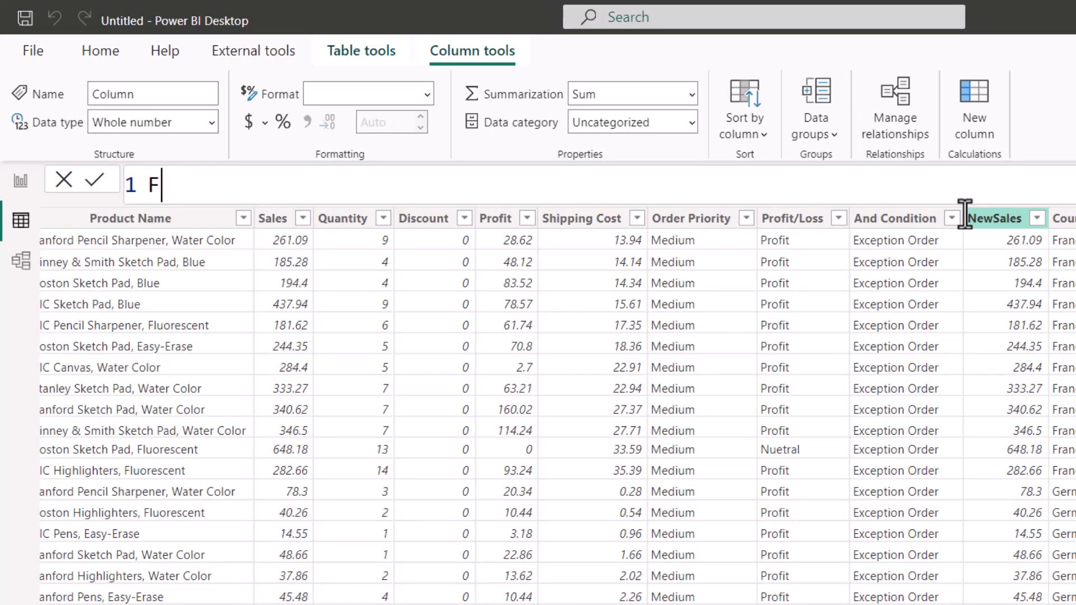
text(ind = F)
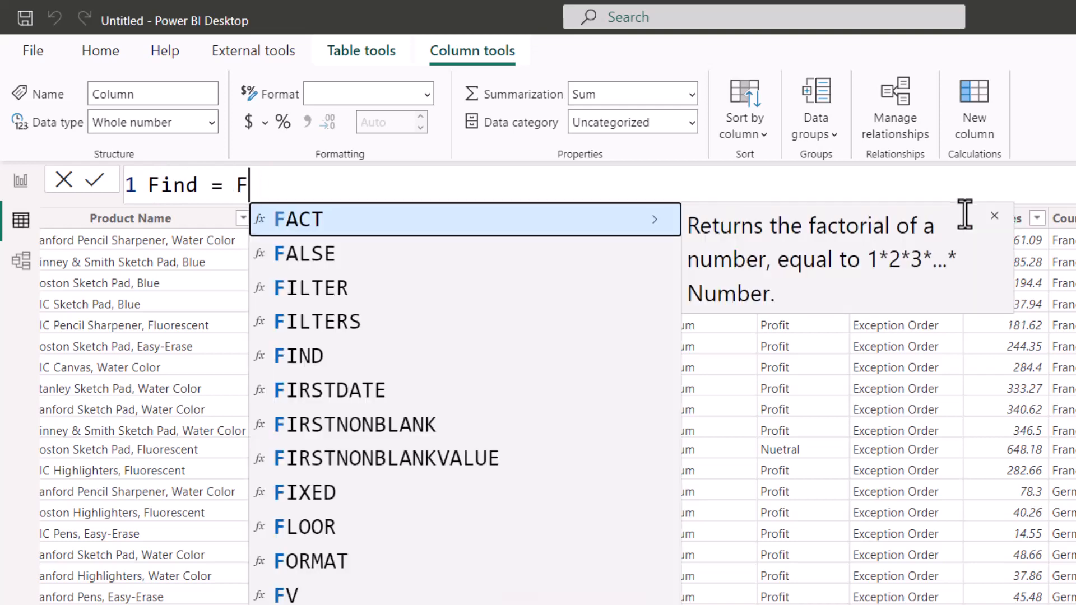
text(ind)
key(Tab)
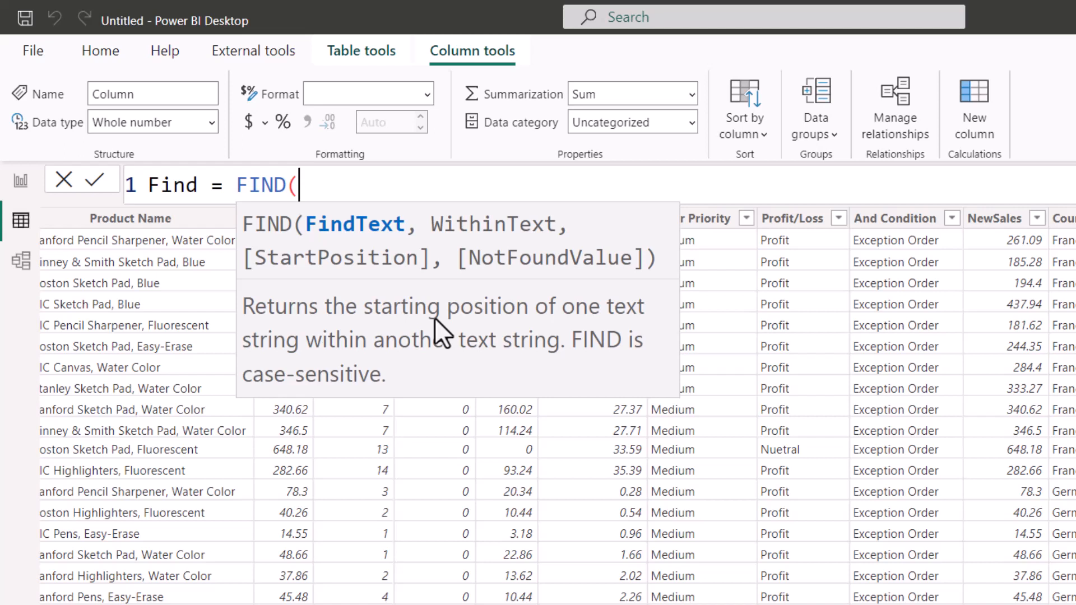
Complete FIND with "F" as the search text and 'Global-Superstore'[Country] as the text to search, and apply the formula.
text("F", ')
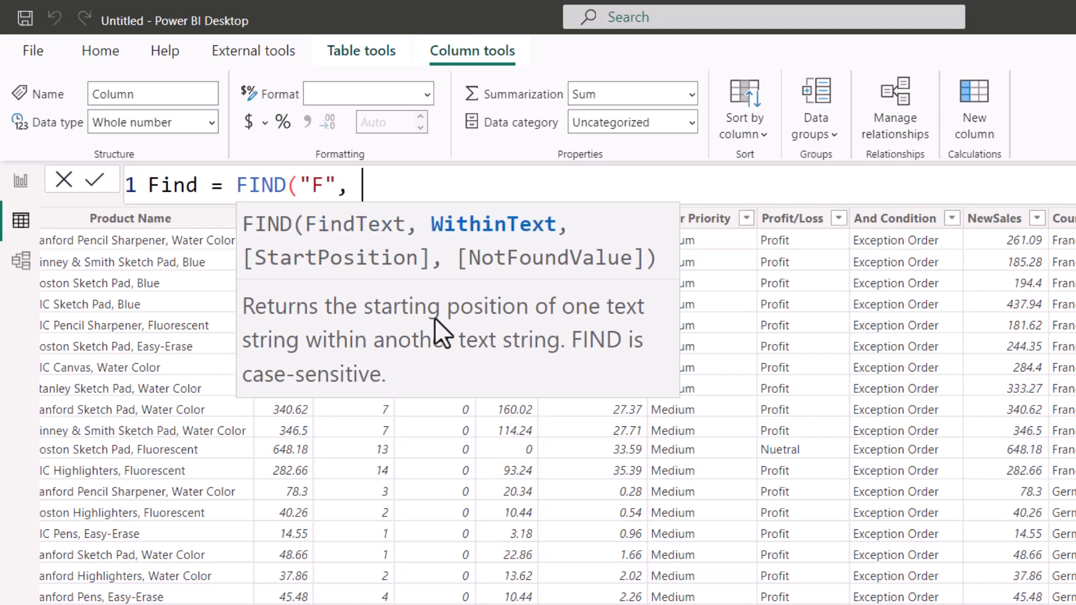
text(Glo)
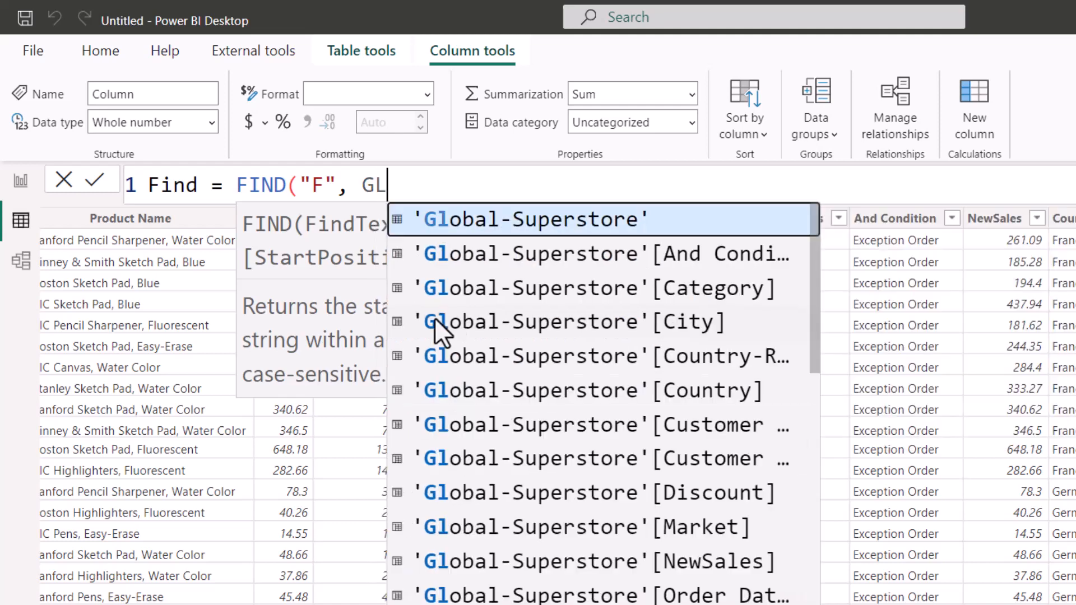
key(Tab)
text([co)
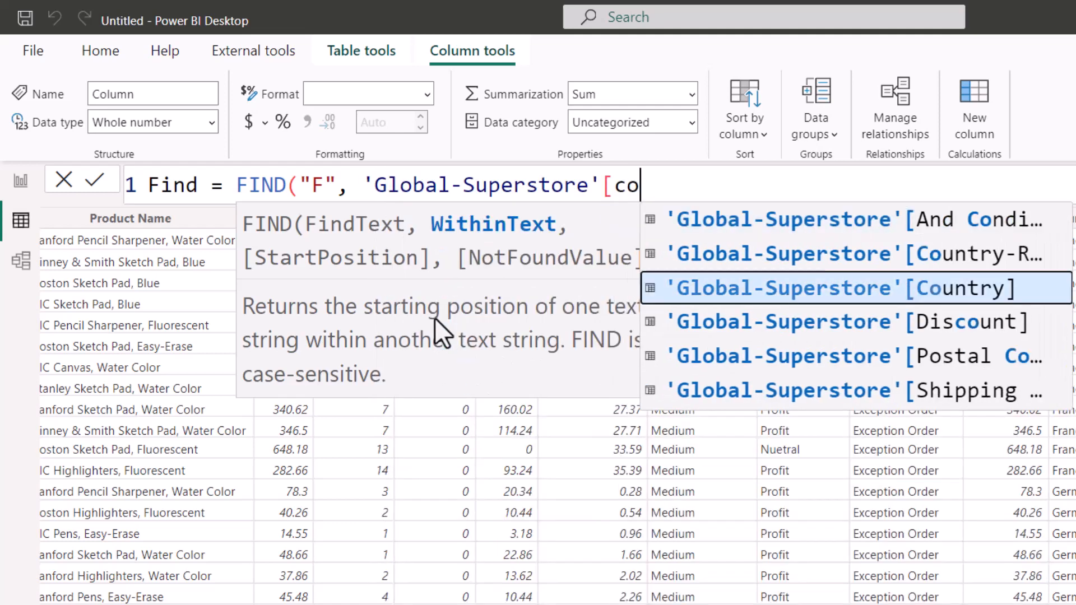
key(Tab)
text())
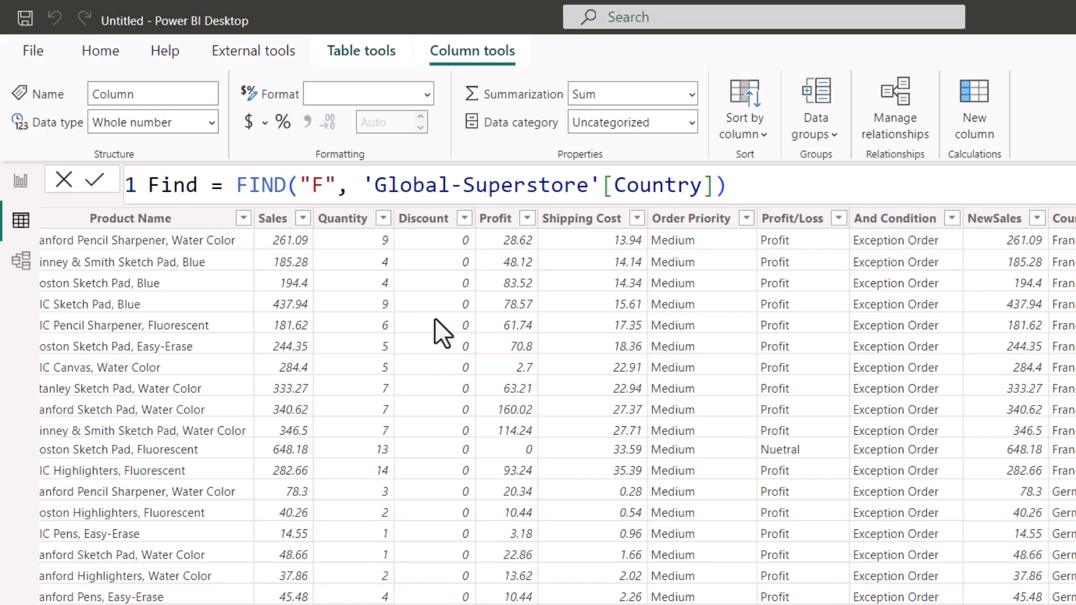
key(Return)
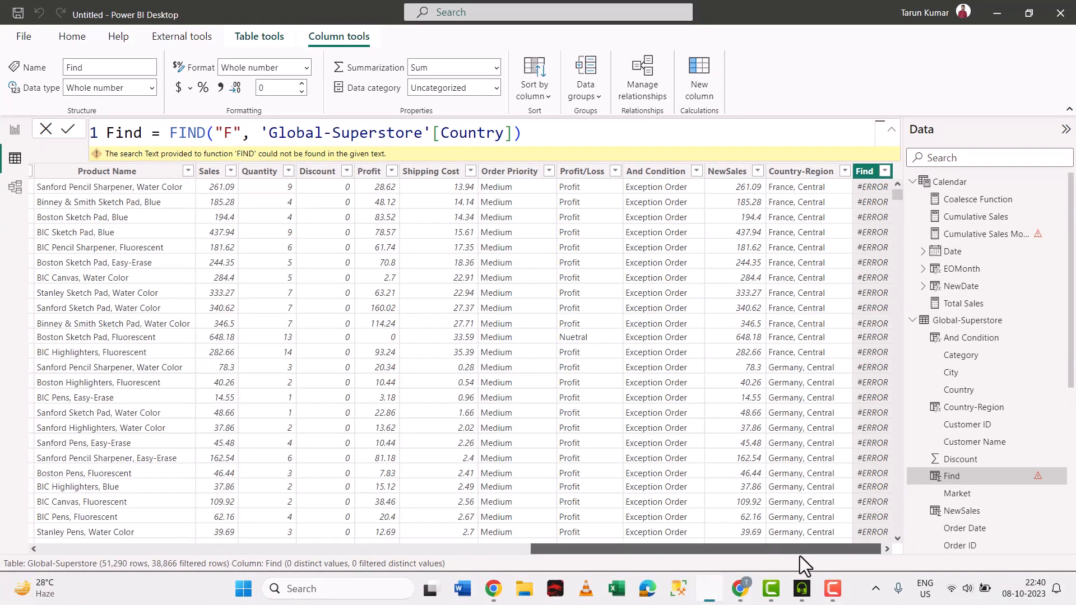
Extend the FIND formula with start position 2 and False as the not-found value, and apply it.
click(588, 135)
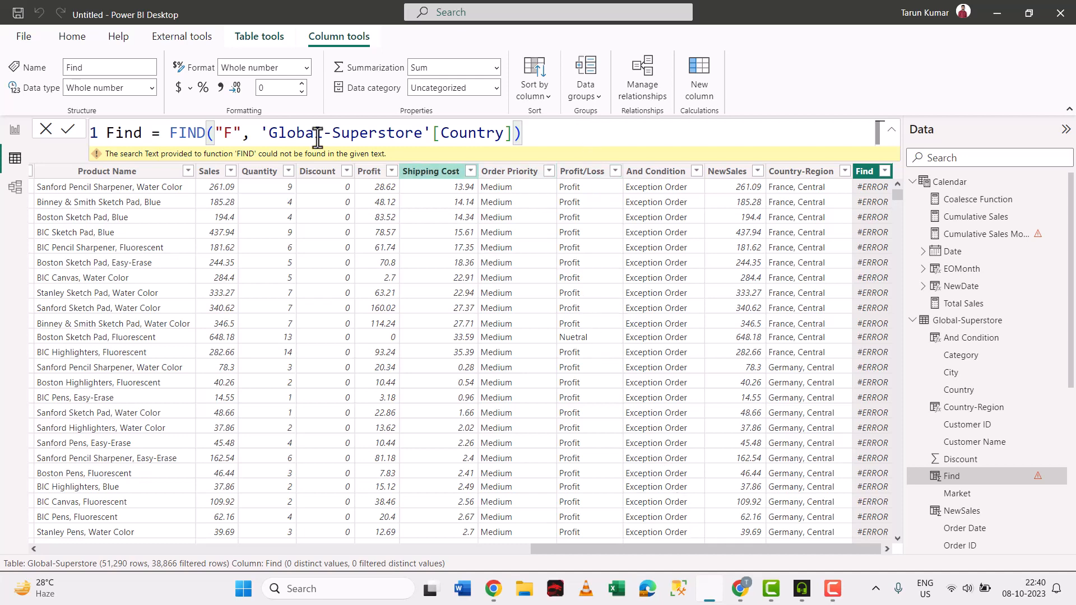
click(232, 134)
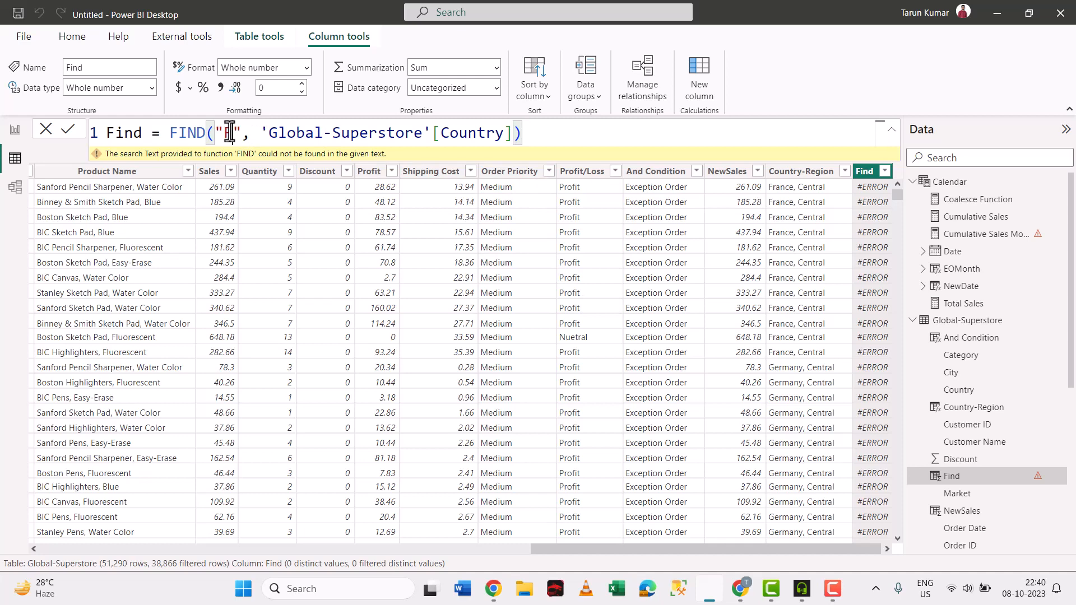
click(564, 140)
key(BackSpace)
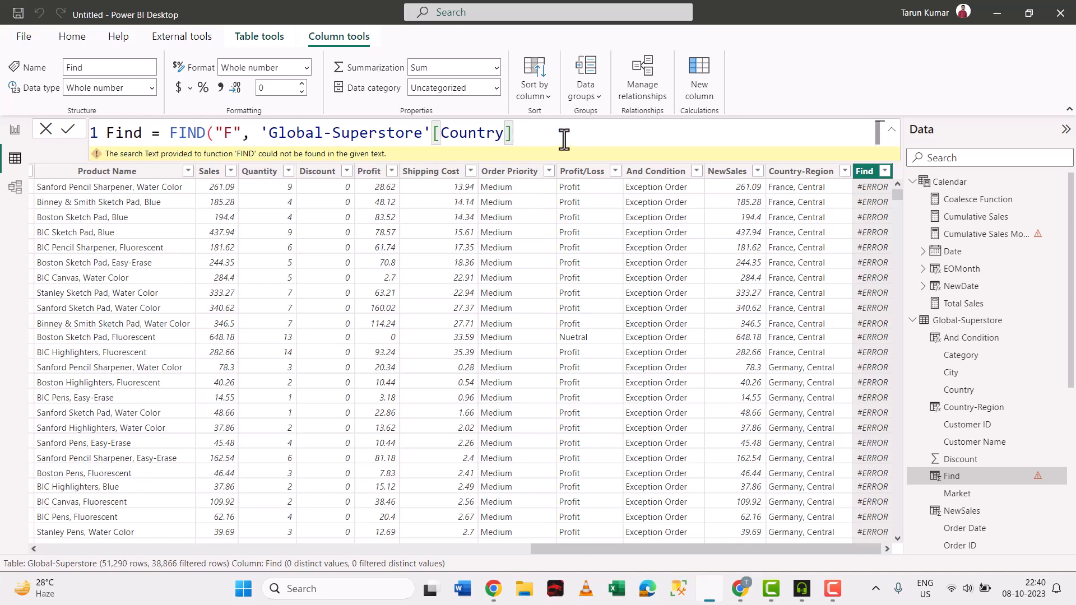
text(,)
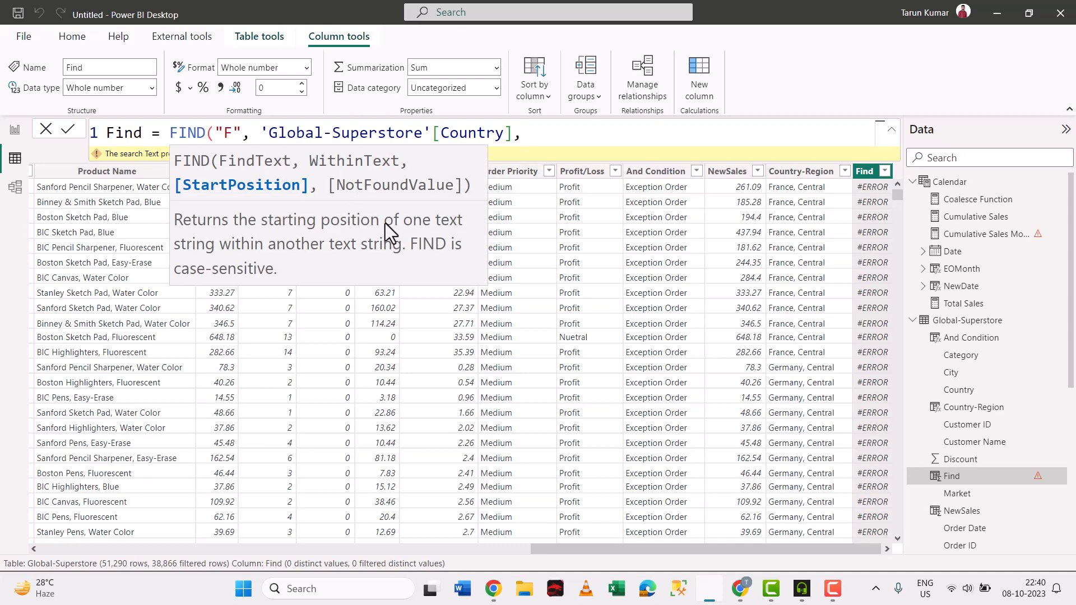
text(0,)
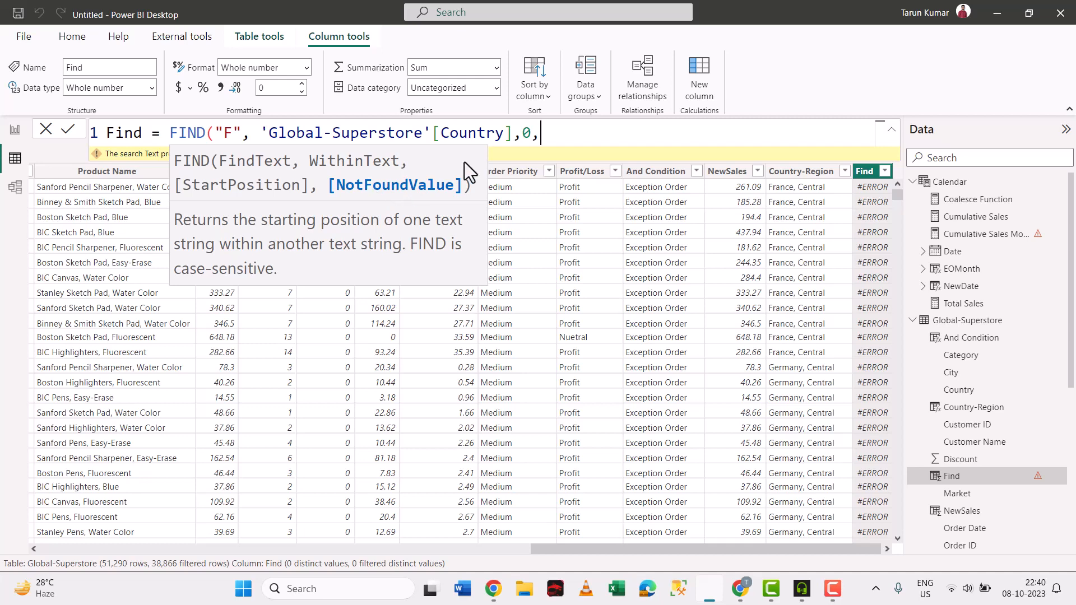
text(Flas)
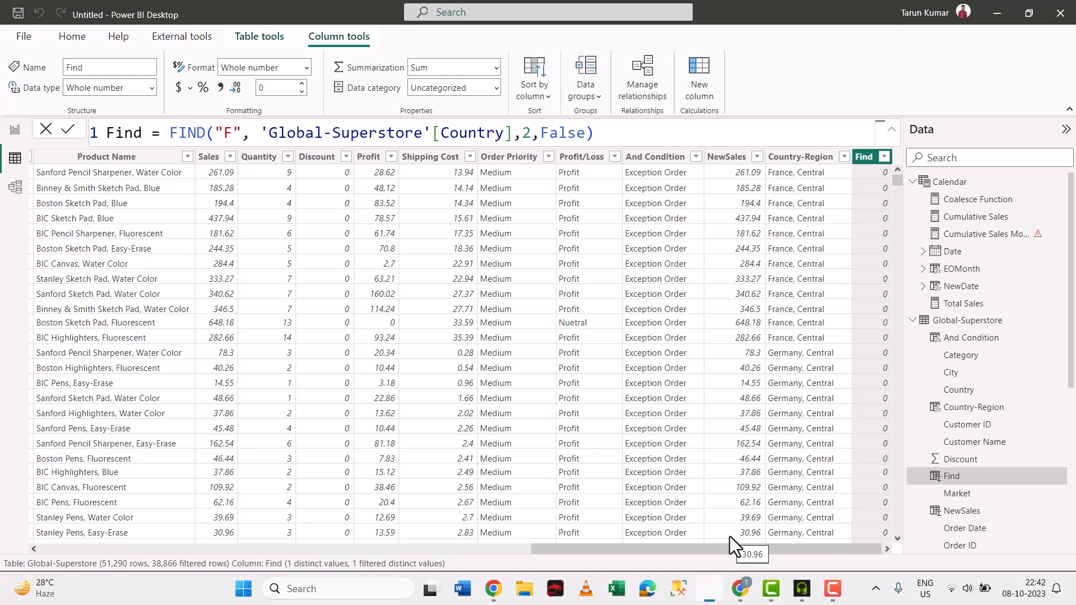
Review the Find column's rows and the search text and Country arguments in its formula.
scroll(866, 460, down, 5)
scroll(866, 460, up, 5)
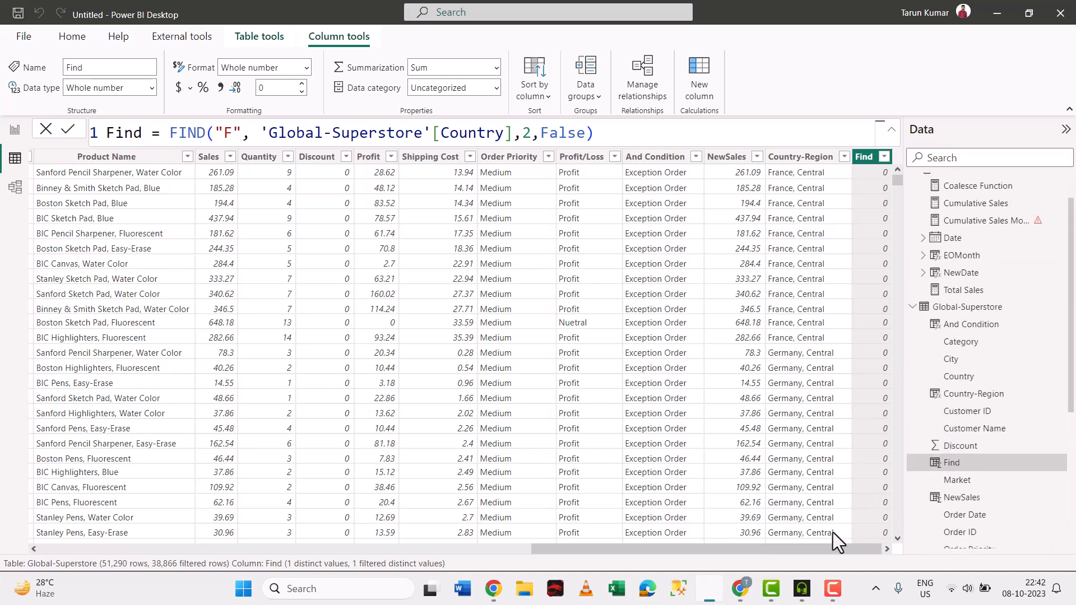
double_click(370, 134)
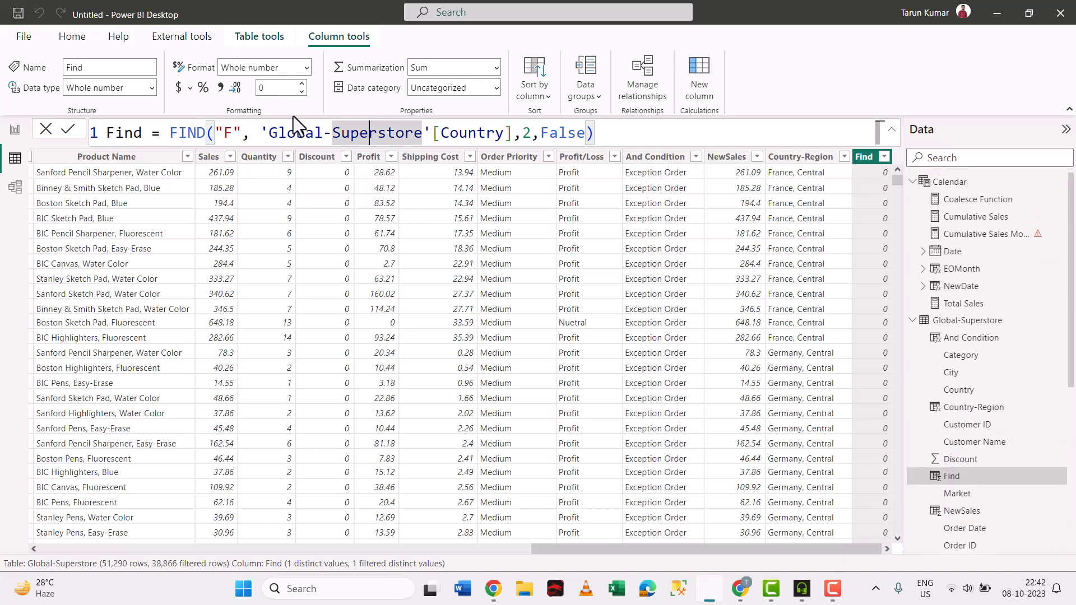
drag(242, 135, 217, 135)
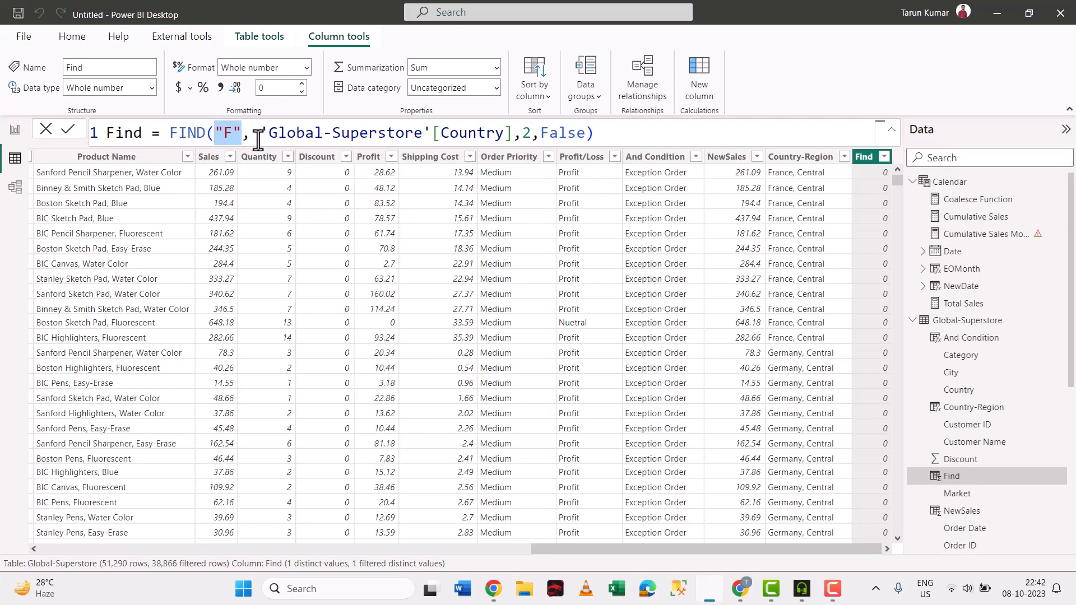
drag(261, 134, 527, 138)
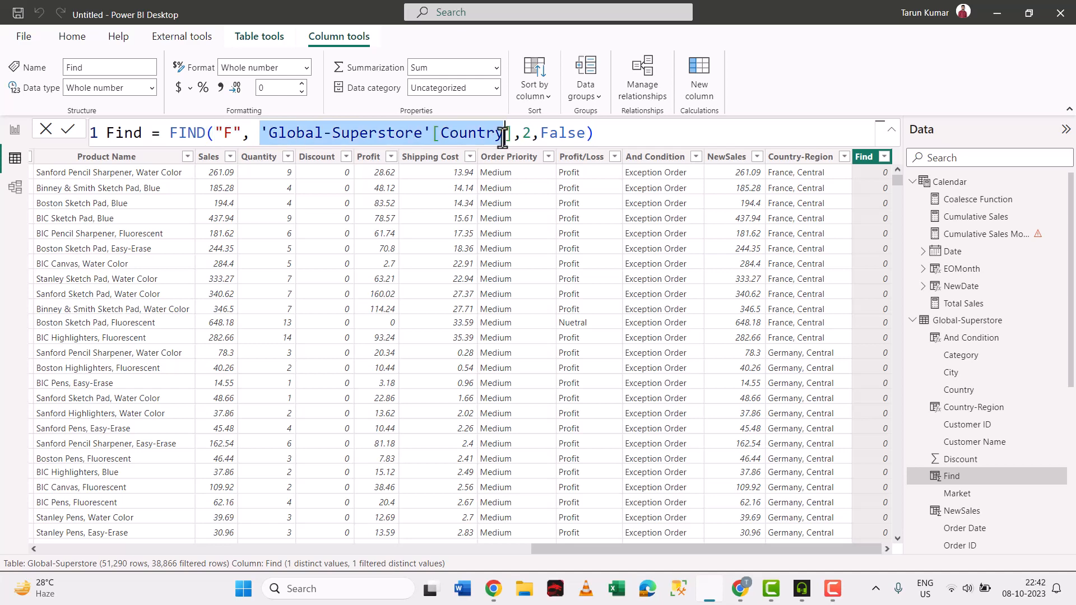
Try 3 and 6 as the start position in the FIND formula and settle on 1.
click(533, 138)
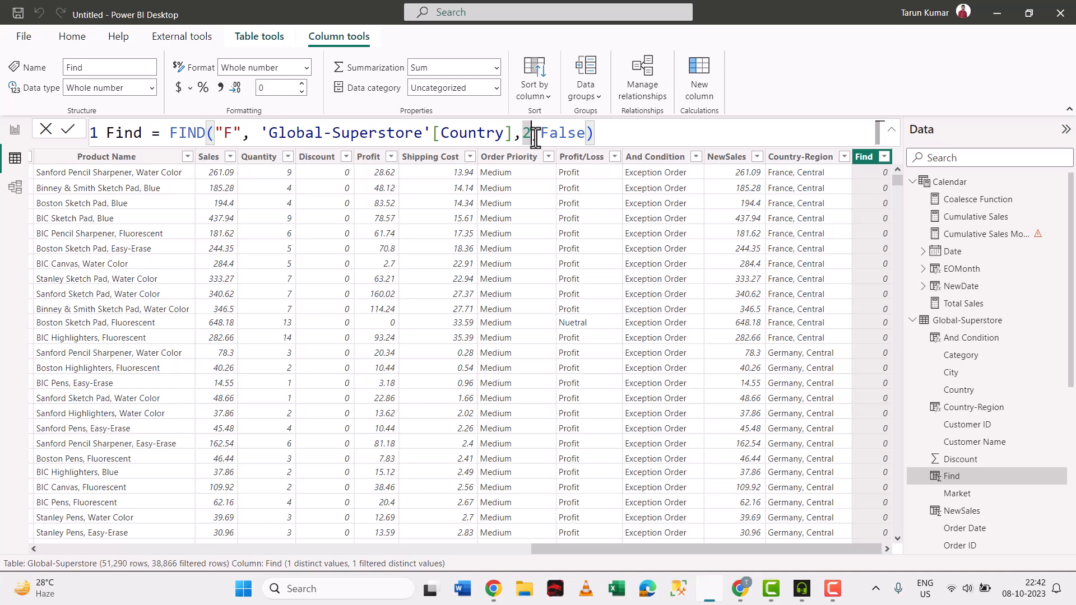
key(BackSpace)
text(1)
key(BackSpace)
text(3)
key(BackSpace)
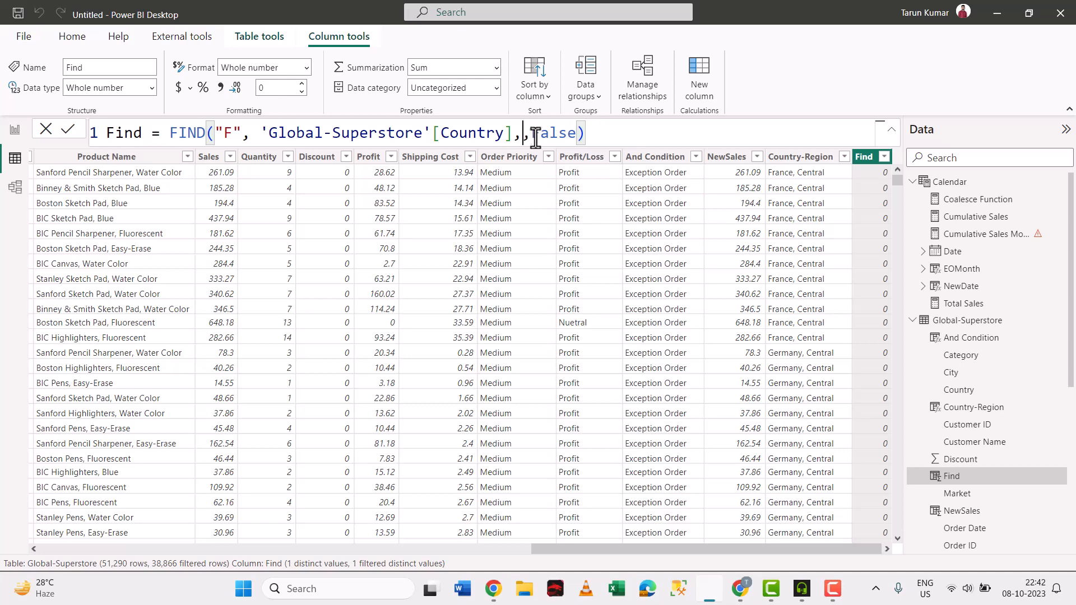
text(6)
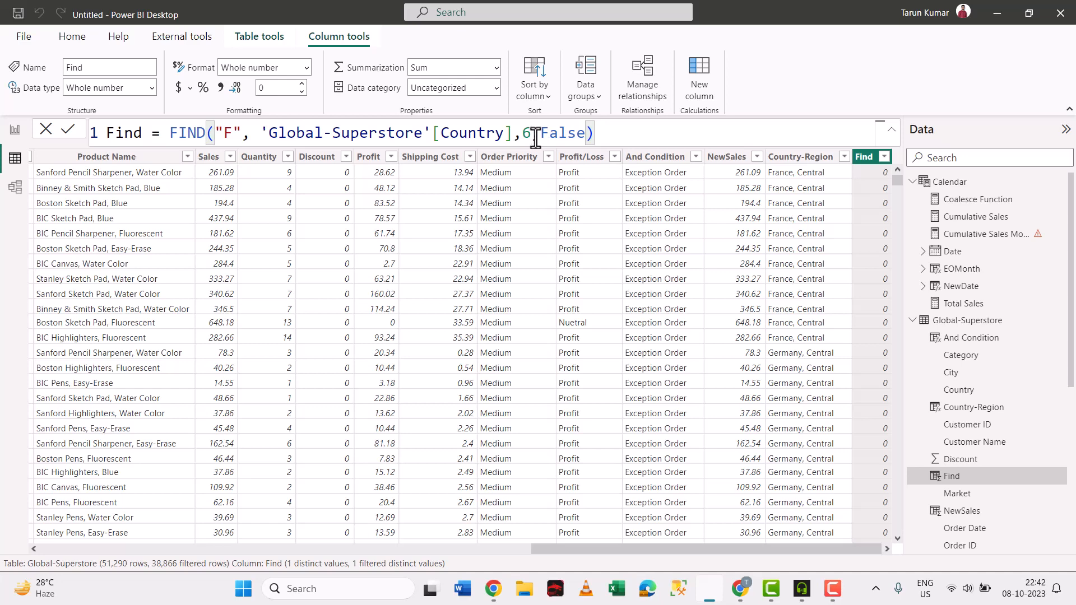
key(BackSpace)
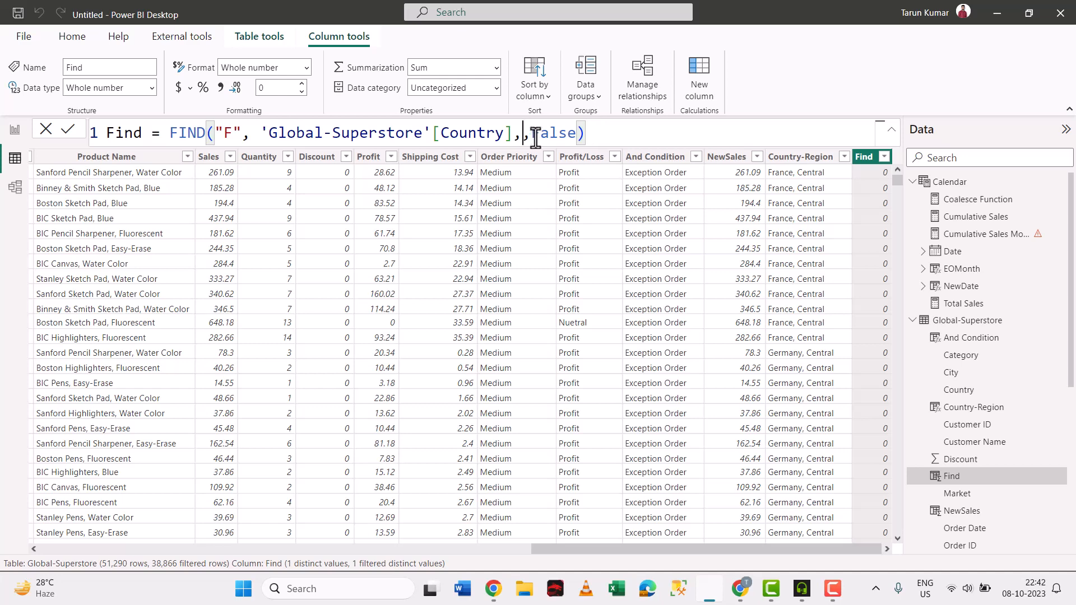
text(1)
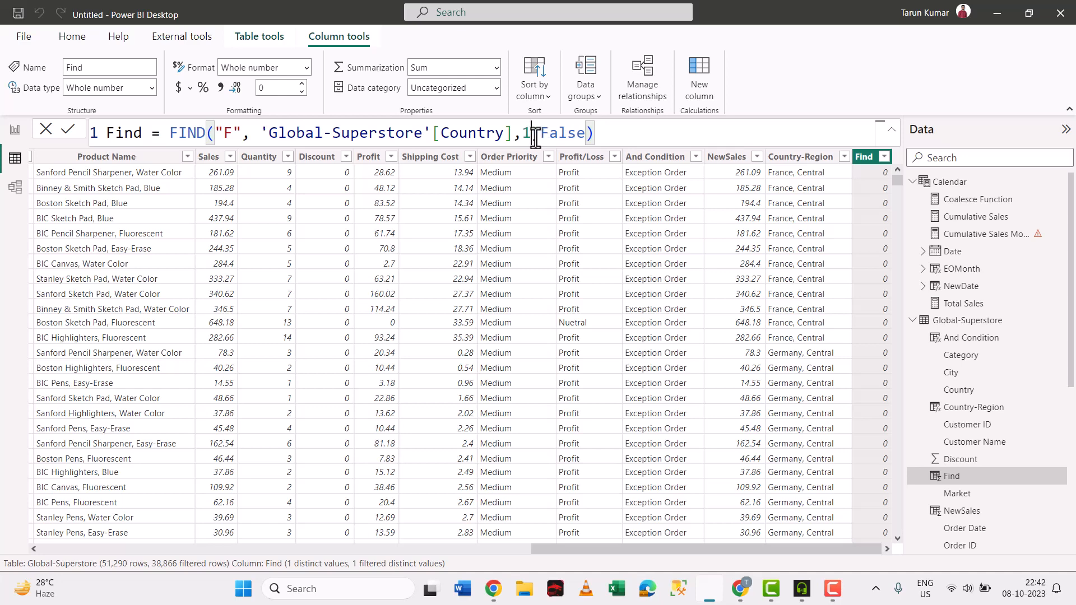
Examine the not-found and Country arguments of the FIND formula and compare them with the table's Country column.
click(576, 137)
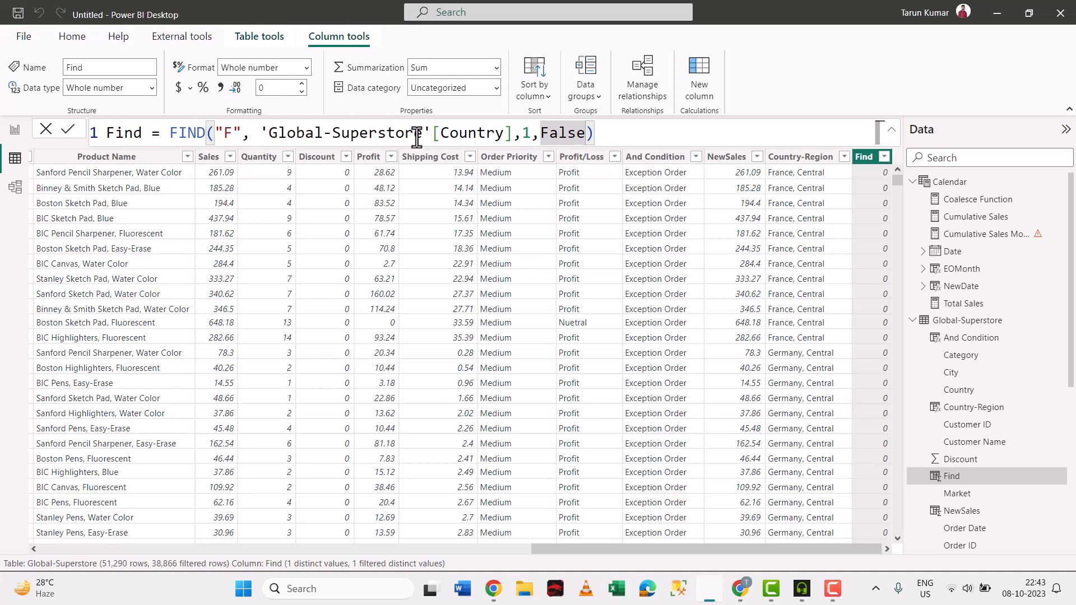
drag(512, 136, 259, 137)
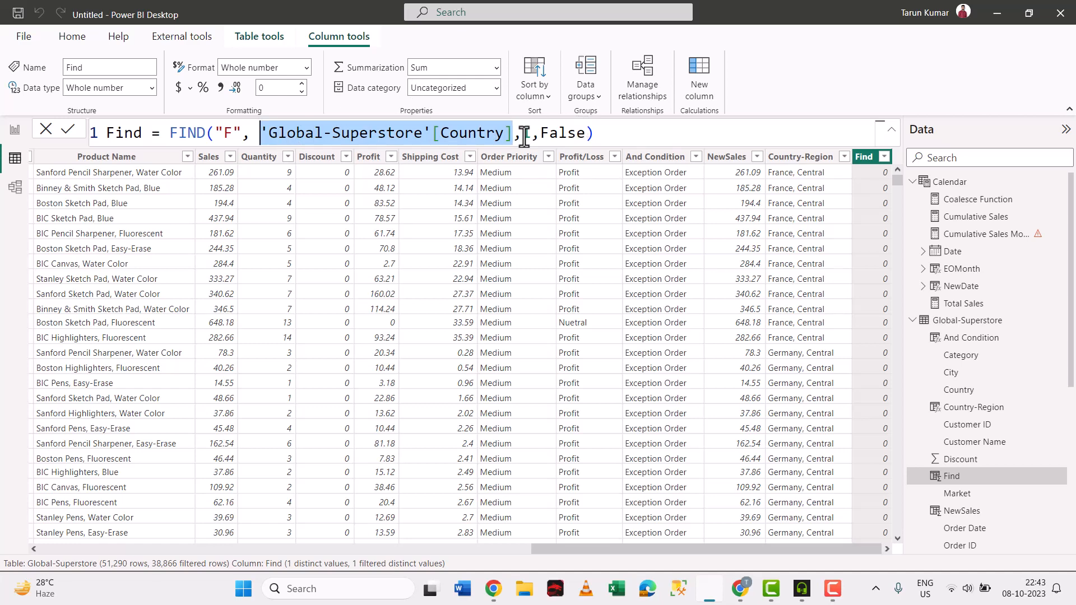
scroll(286, 175, left, 6)
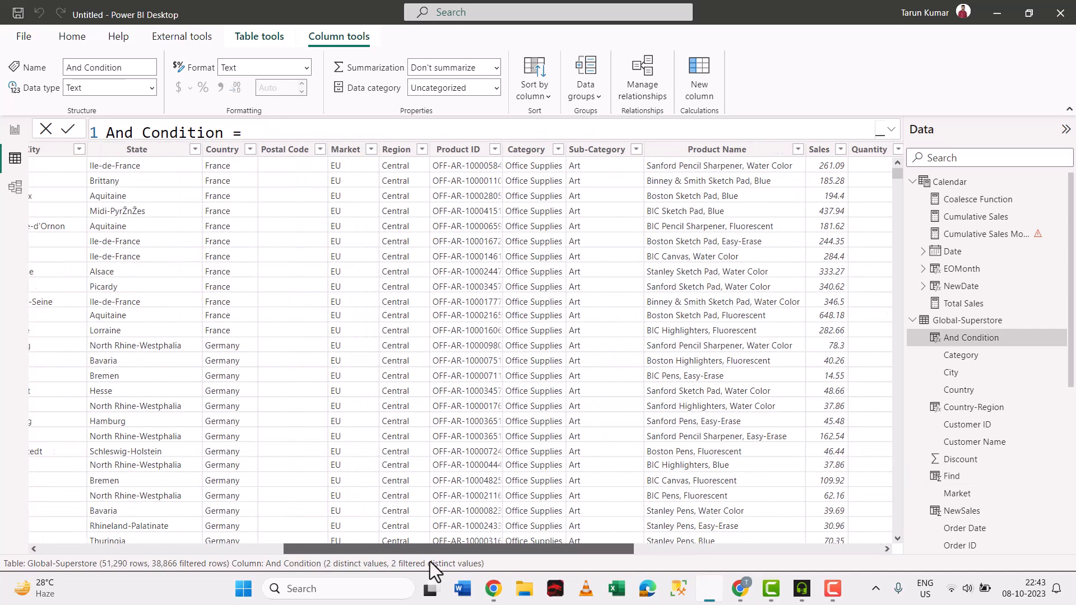
click(225, 156)
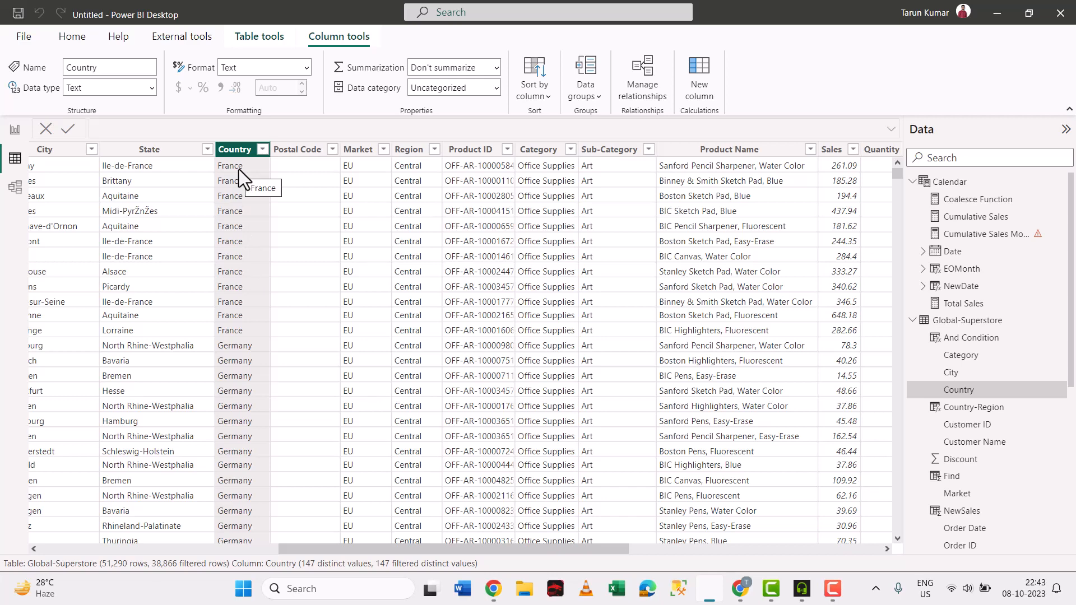
Compare the Country column's values with the Find column's values across the table rows.
drag(557, 553, 872, 564)
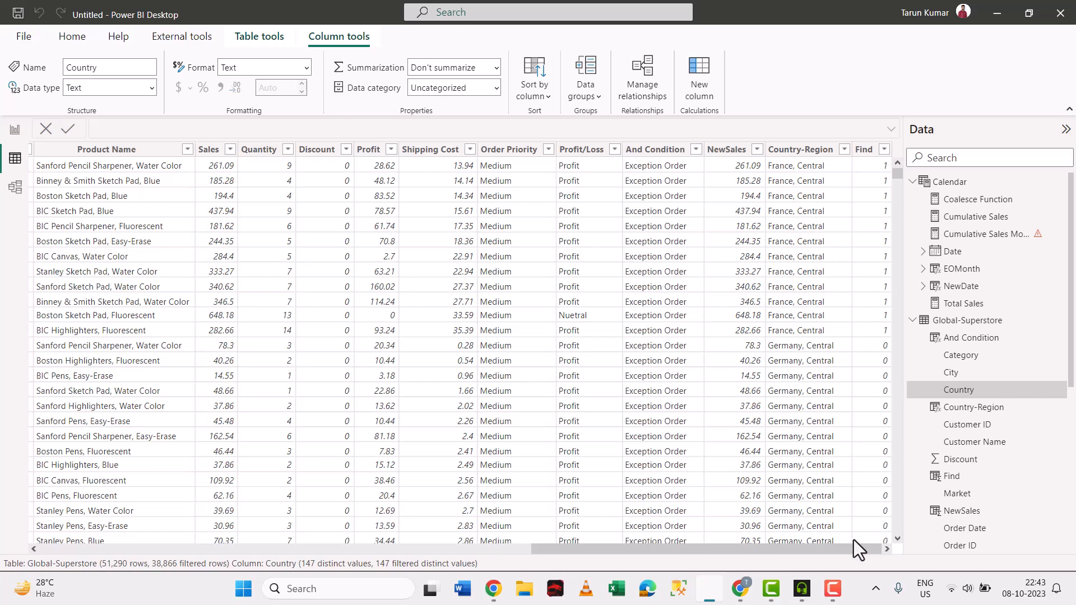
drag(853, 549, 590, 549)
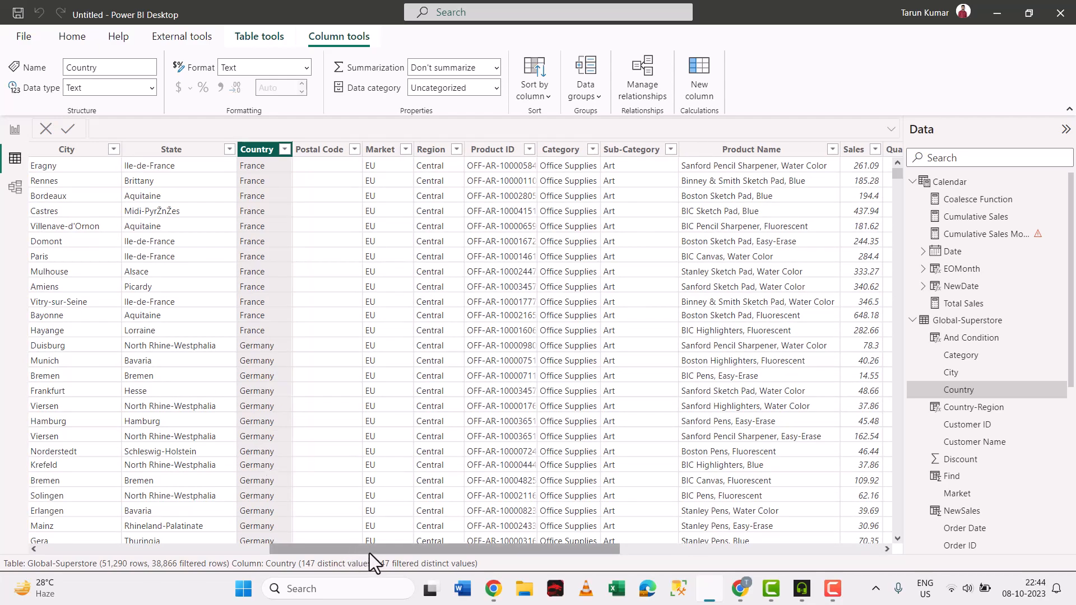
drag(381, 553, 818, 592)
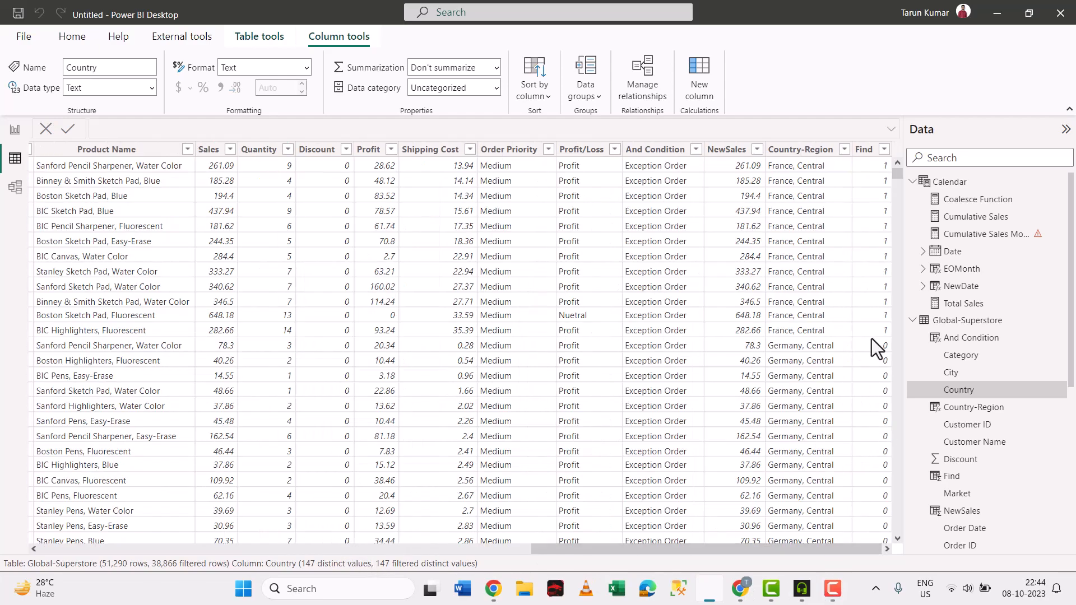
scroll(877, 438, down, 10)
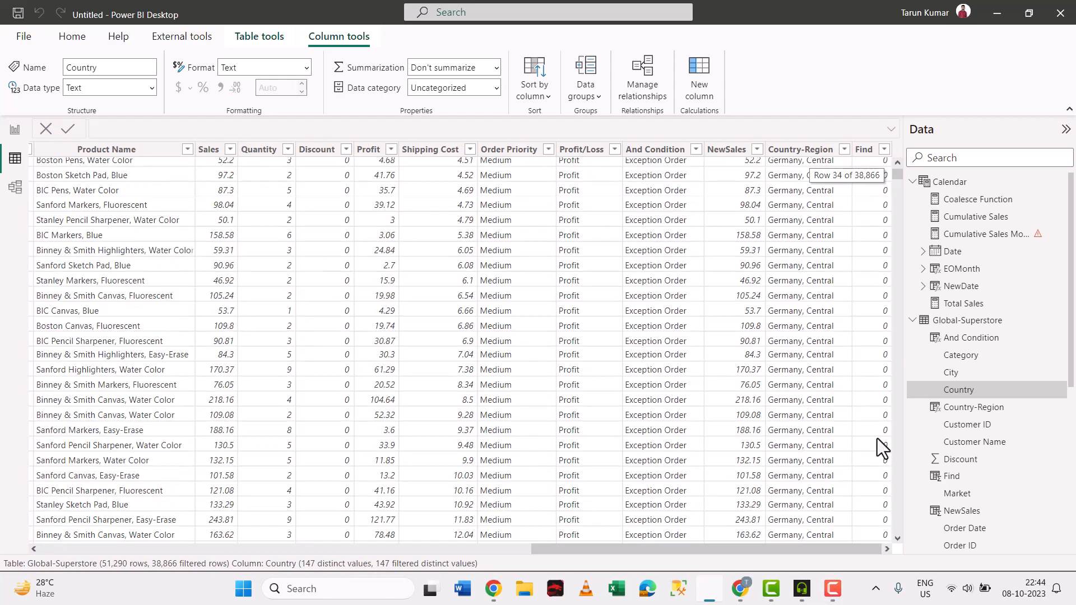
drag(842, 550, 601, 553)
scroll(216, 408, down, 12)
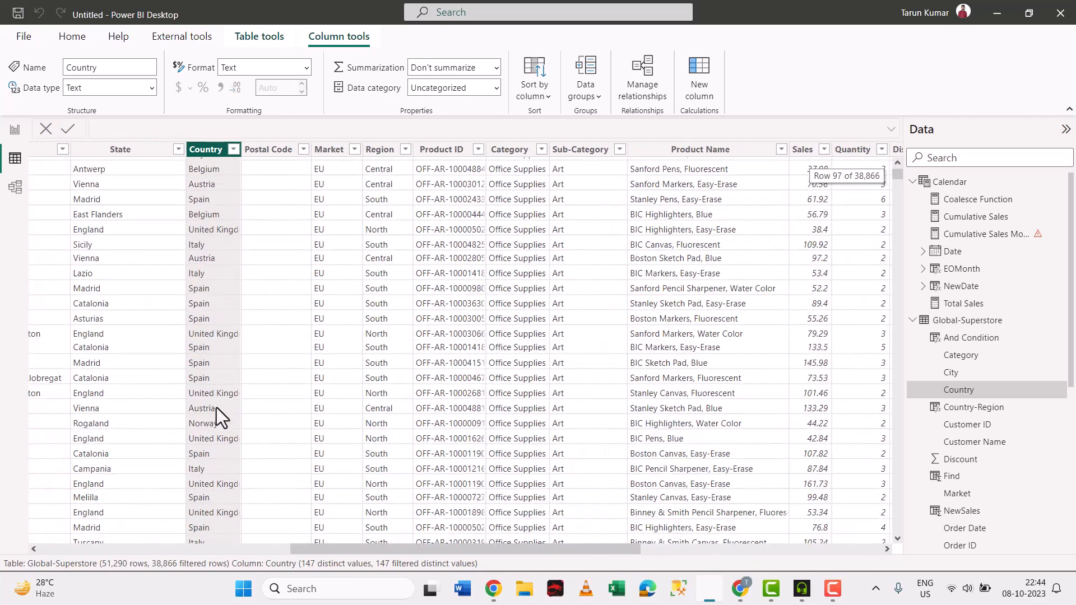
scroll(217, 408, down, 20)
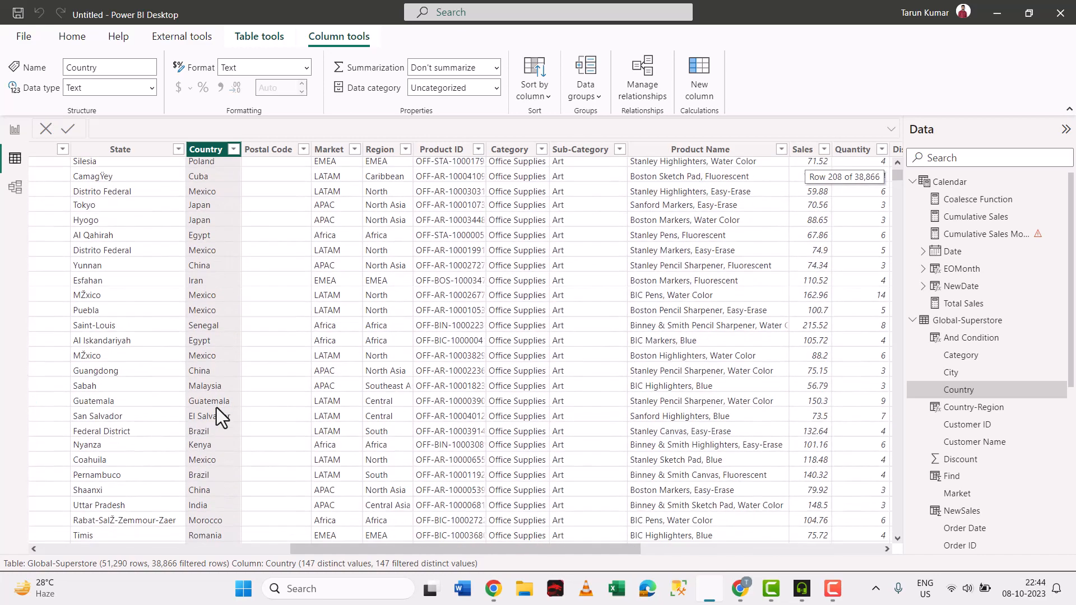
scroll(216, 408, down, 9)
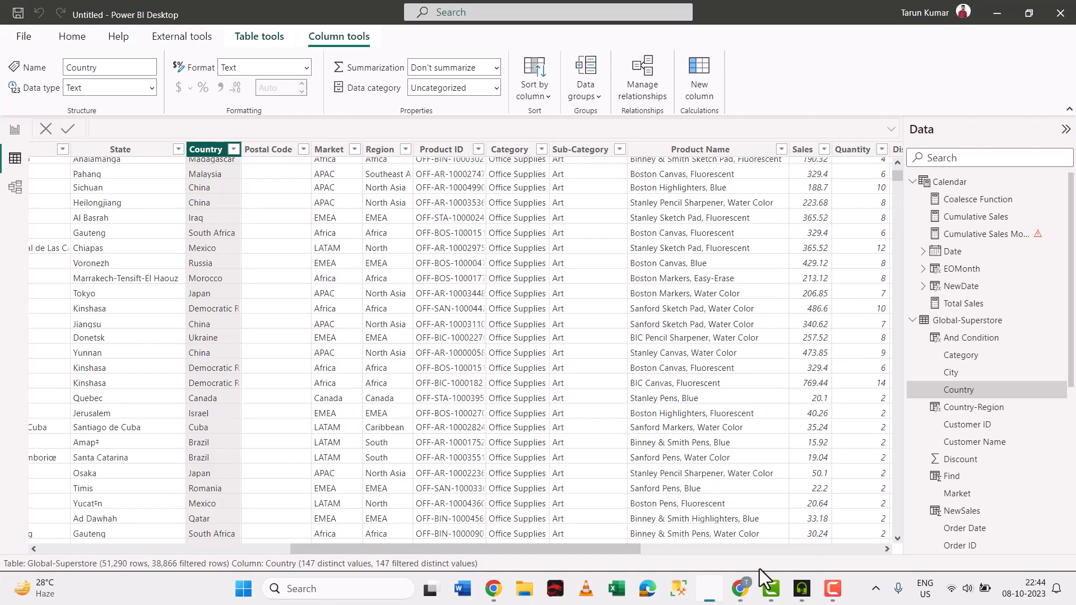
click(730, 554)
click(878, 550)
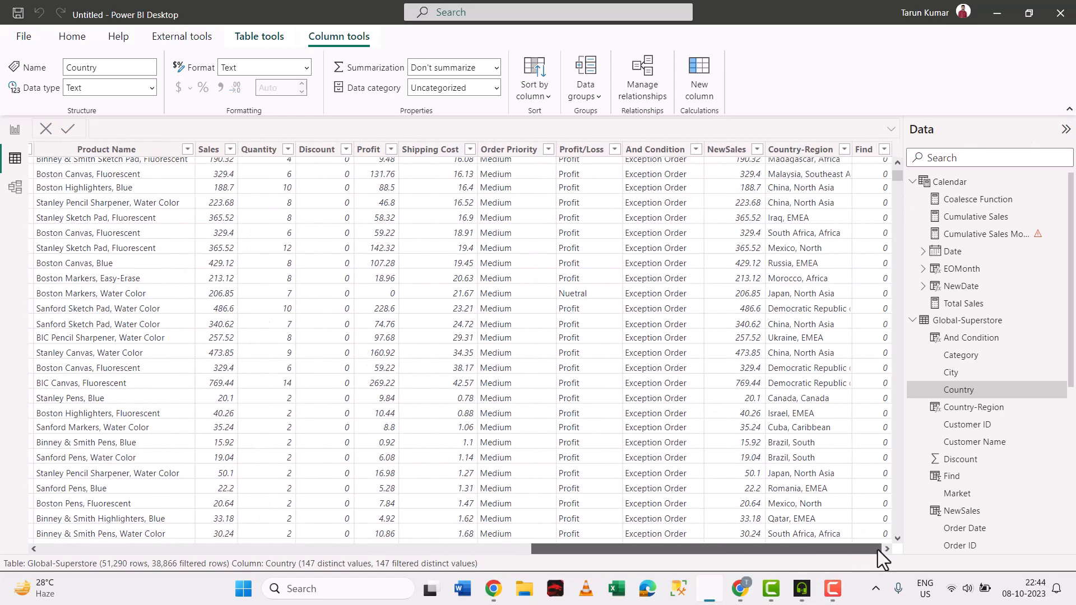
Change the search text in the Find column's FIND formula to "France", apply it, and check the result against Country.
click(891, 150)
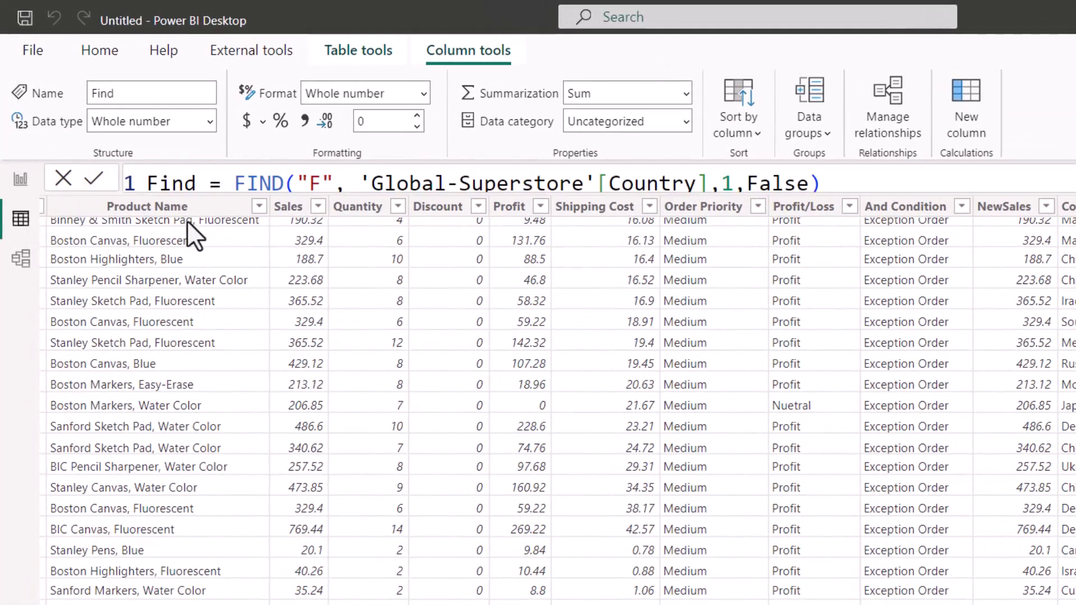
click(318, 185)
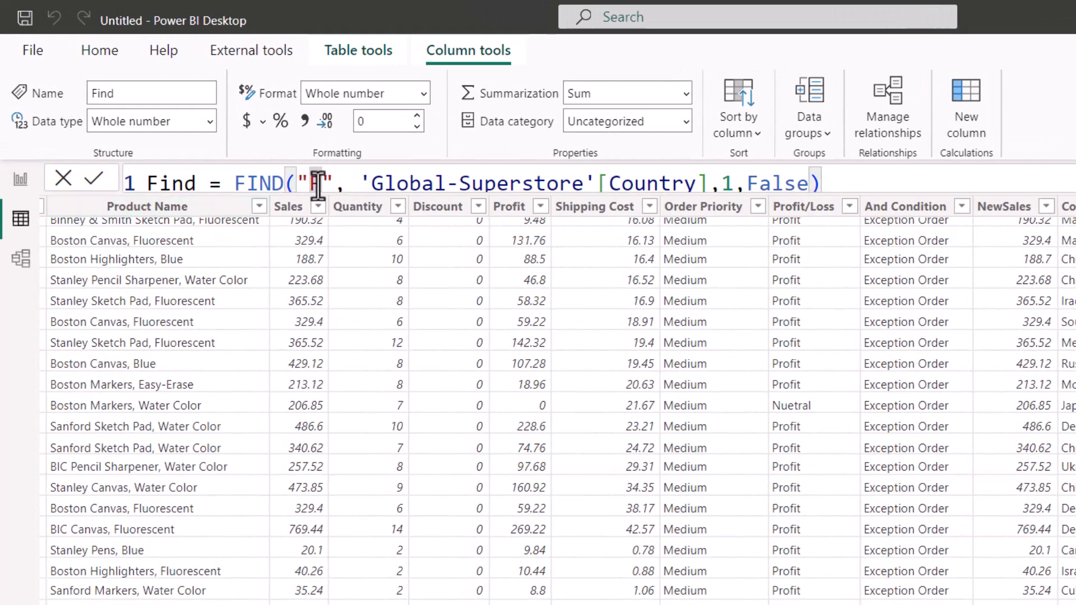
text(rance)
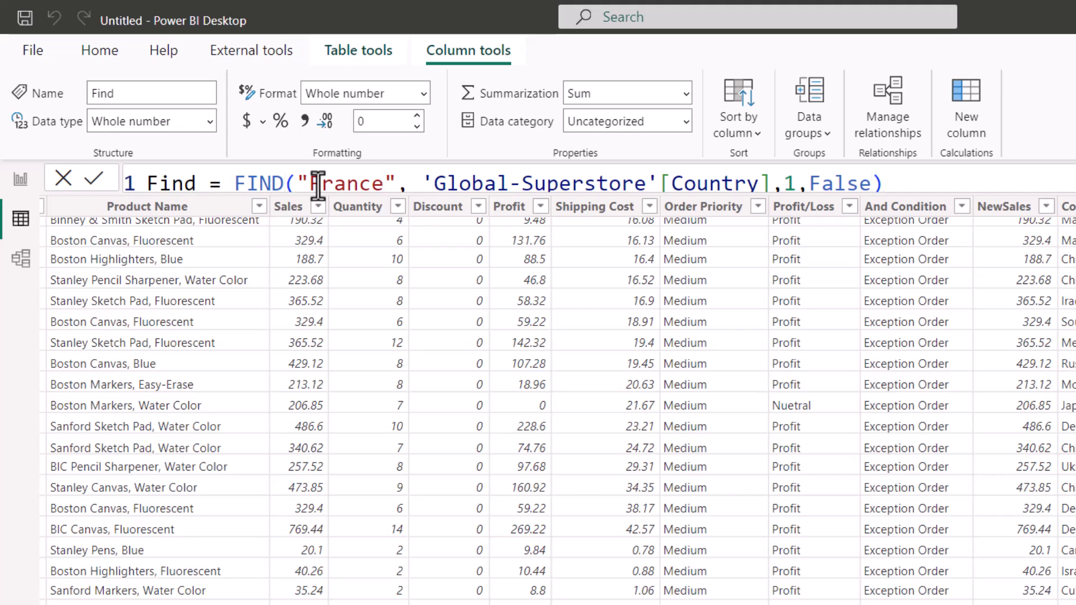
key(Return)
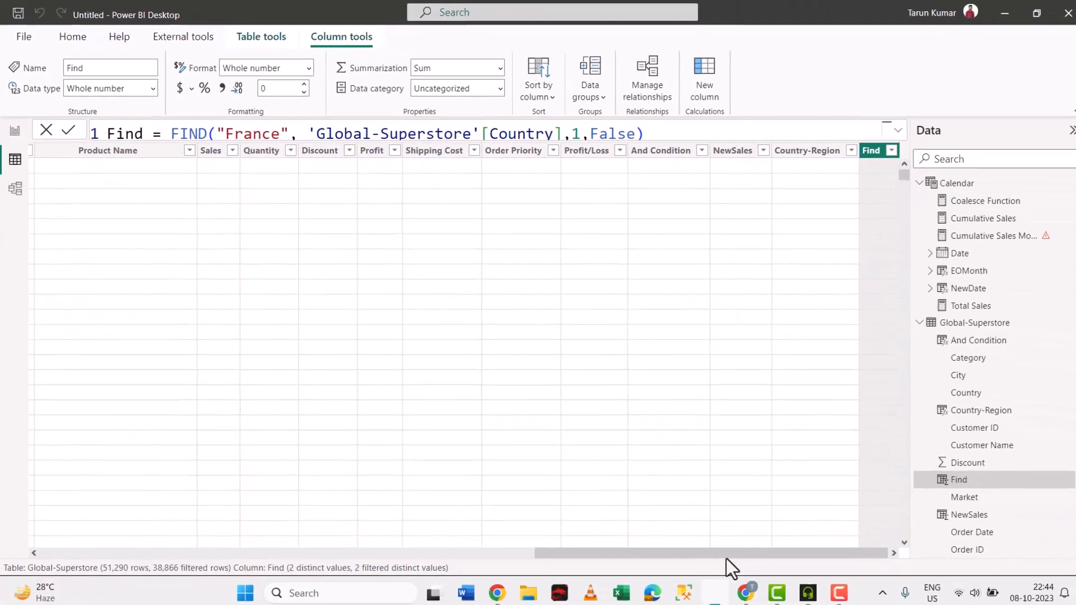
drag(717, 553, 446, 556)
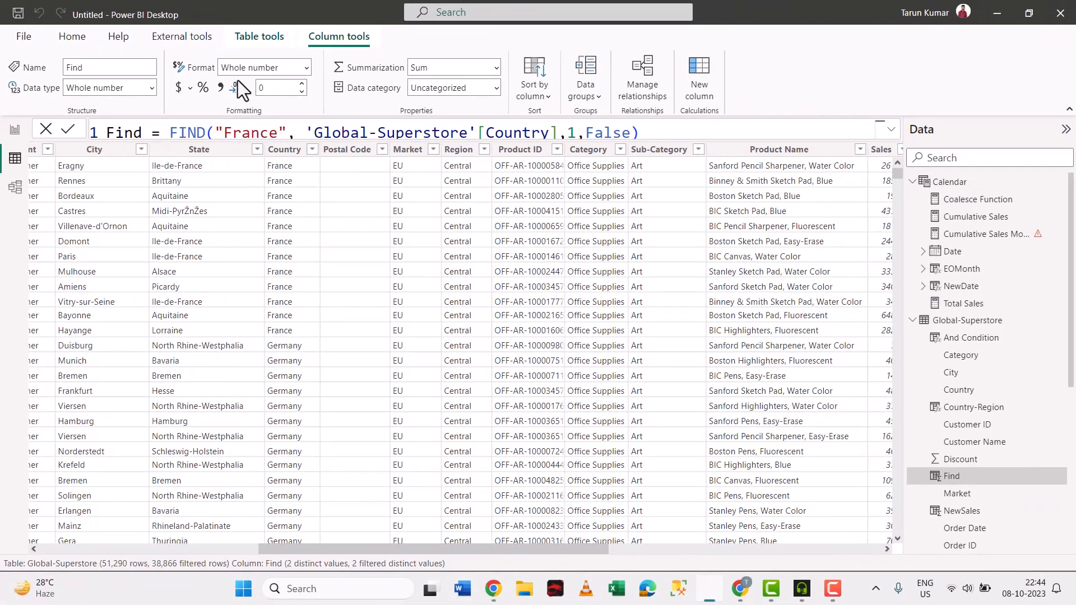
drag(356, 551, 810, 546)
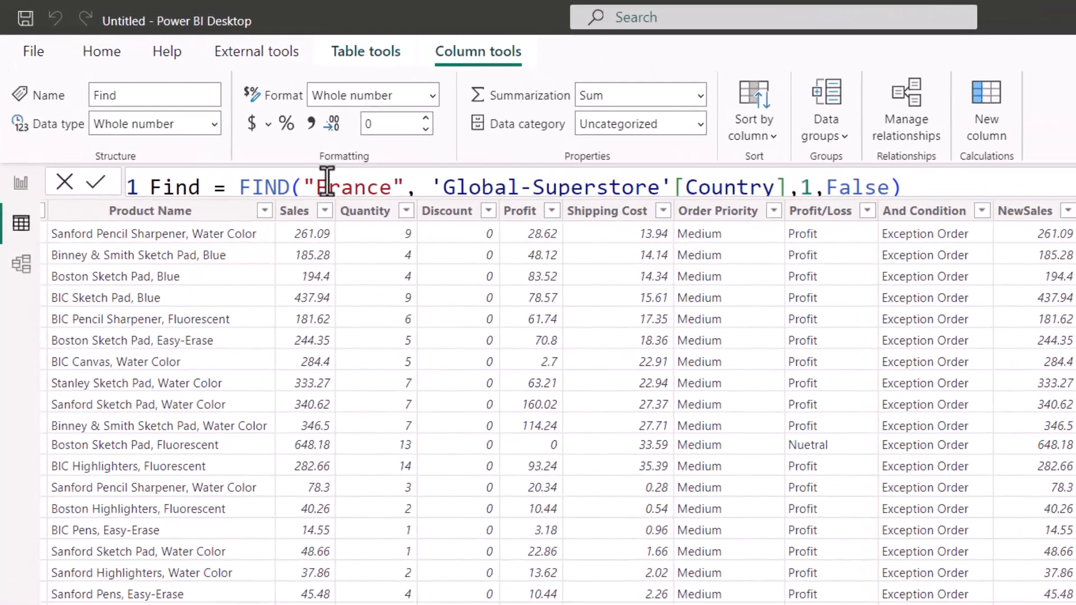
Shorten the search text in the FIND formula to "ance".
click(259, 145)
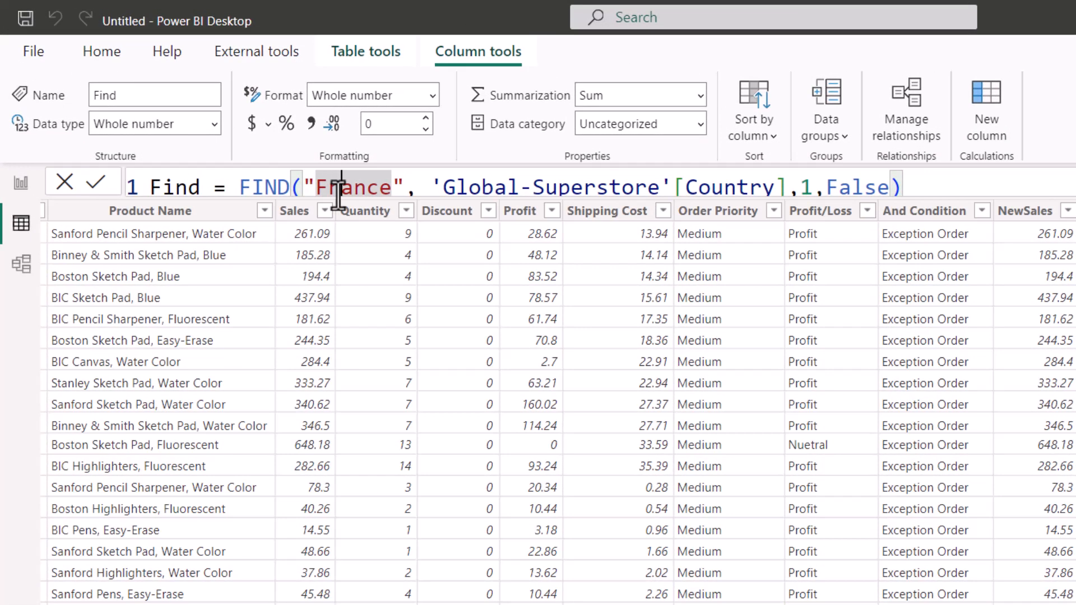
key(BackSpace)
key(BackSpace)
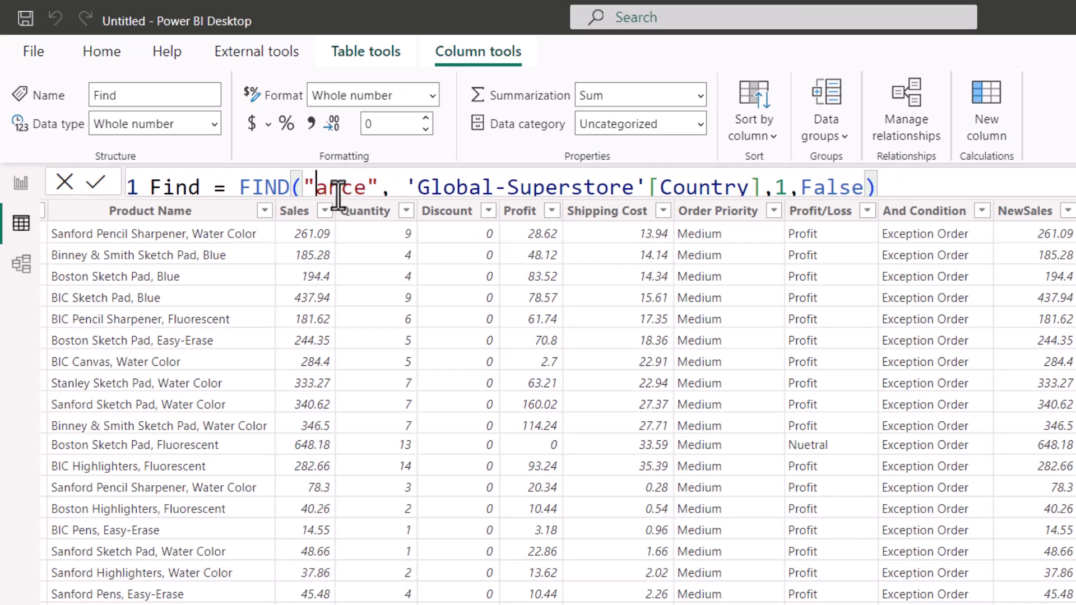
drag(622, 549, 350, 550)
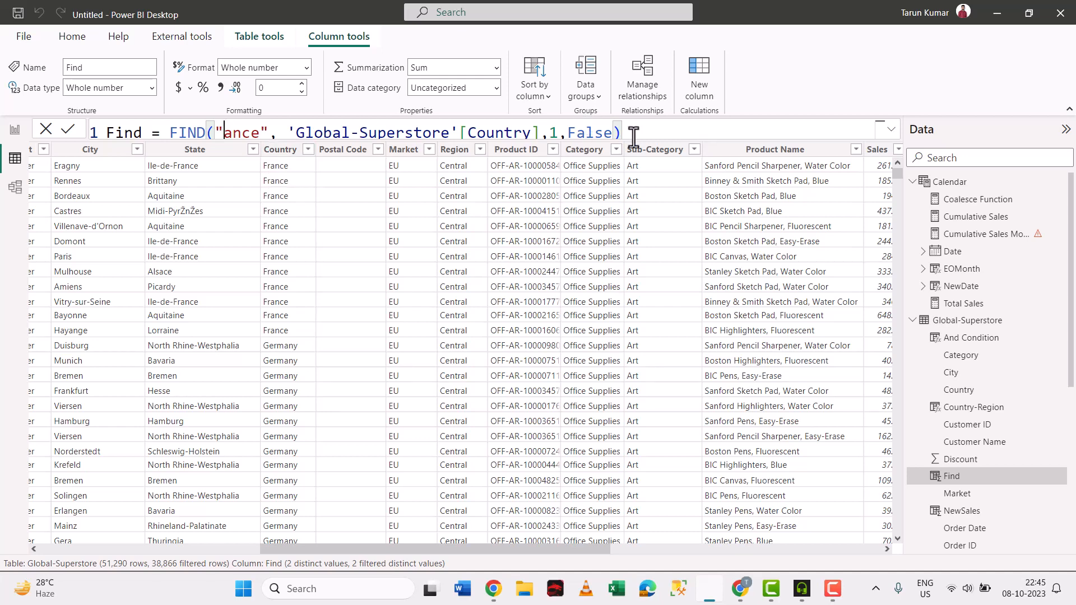
Expand the formula editor and write France on a scratch line below the FIND formula, stepping through its letters.
click(892, 130)
key(shift+Return)
key(shift+Return)
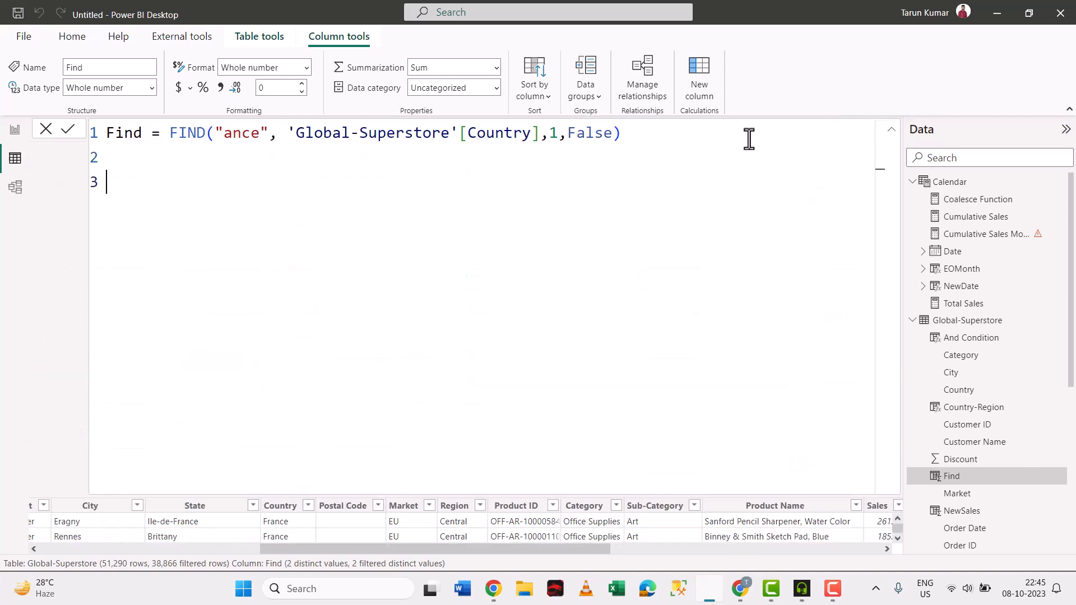
text(FRance)
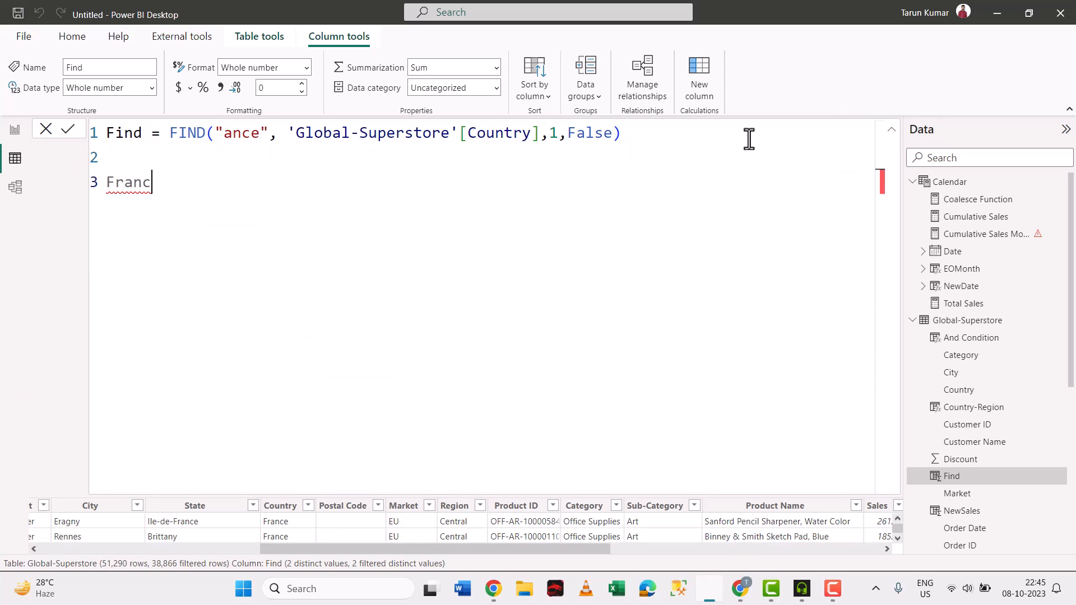
key(shift+Left)
key(shift+Left)
key(shift+Left)
key(shift+Left)
key(shift+Left)
key(shift+Left)
key(Right)
key(Left)
key(Left)
key(Right)
key(Right)
key(Right)
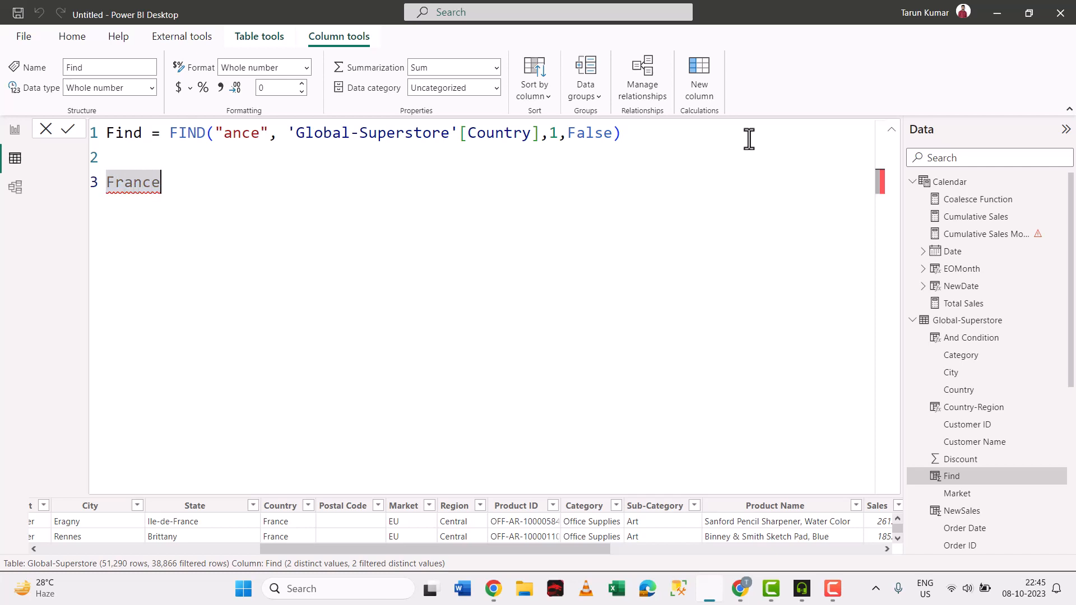
Number the letters of France with 123456 on the line beneath it and highlight "ance".
key(End)
key(Return)
text(1)
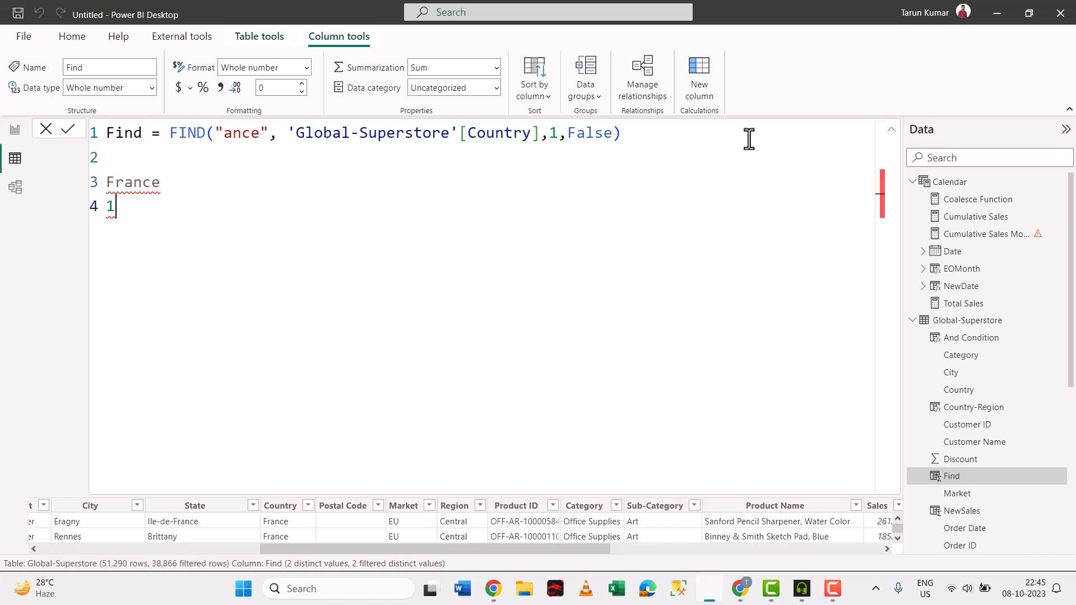
text(23456)
key(Up)
key(Left)
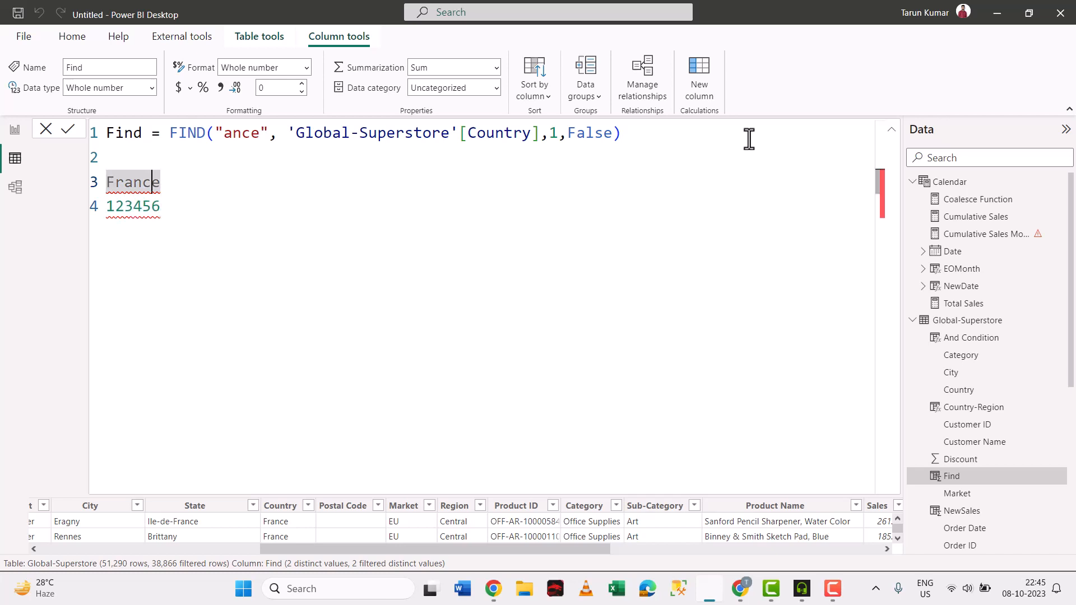
key(shift+Right)
key(shift+Right)
key(shift+Right)
key(shift+Right)
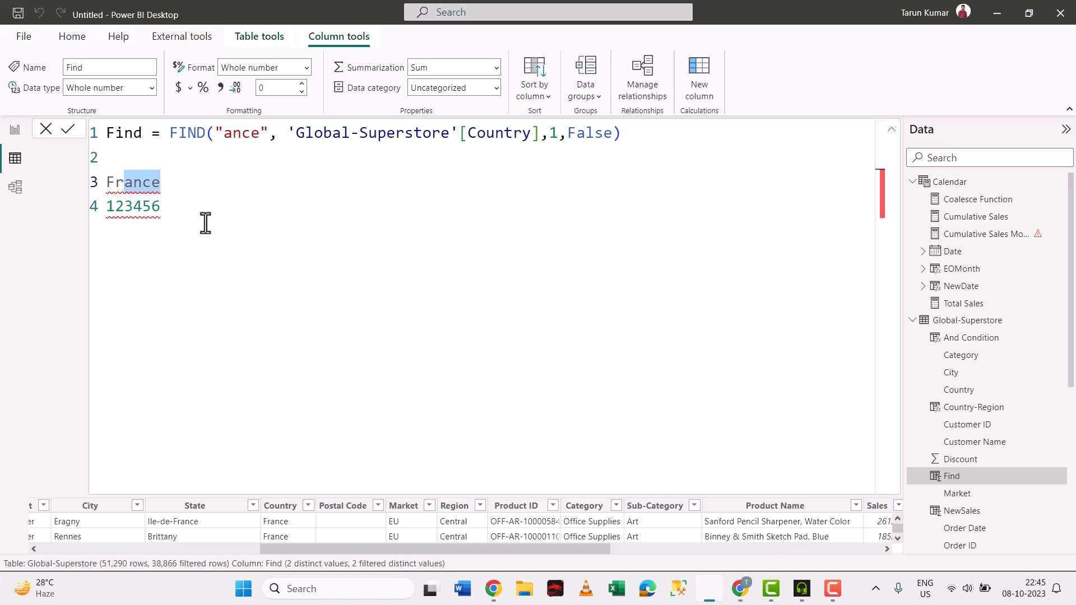
Delete the scratch lines France and 123456 below the FIND formula.
drag(160, 207, 79, 177)
key(BackSpace)
key(BackSpace)
key(BackSpace)
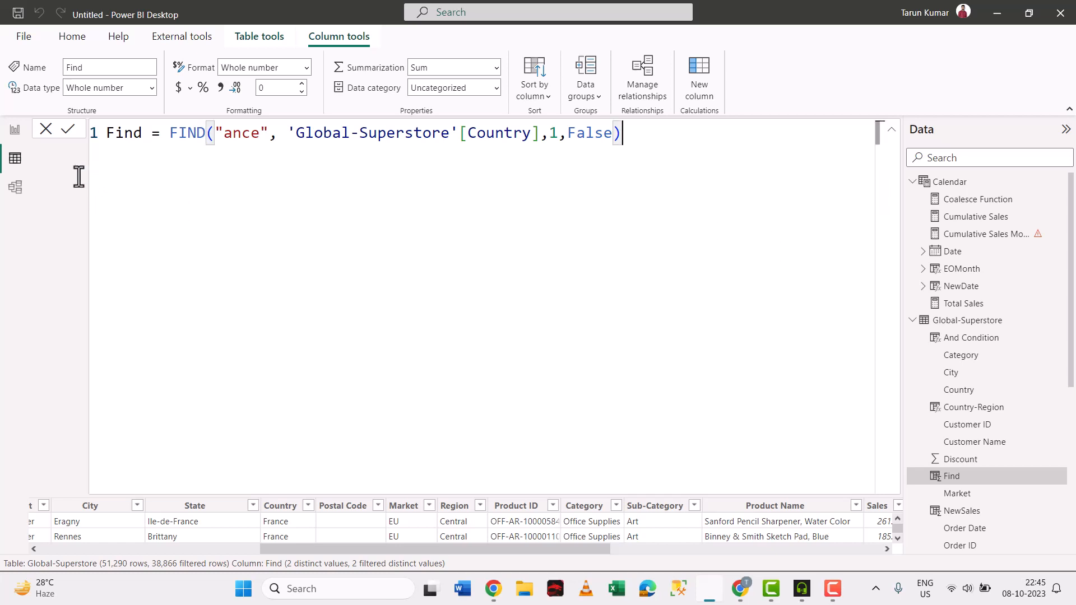
Apply the FIND formula with search text "ance" and review the Find column's rows in the single-line formula view.
key(Return)
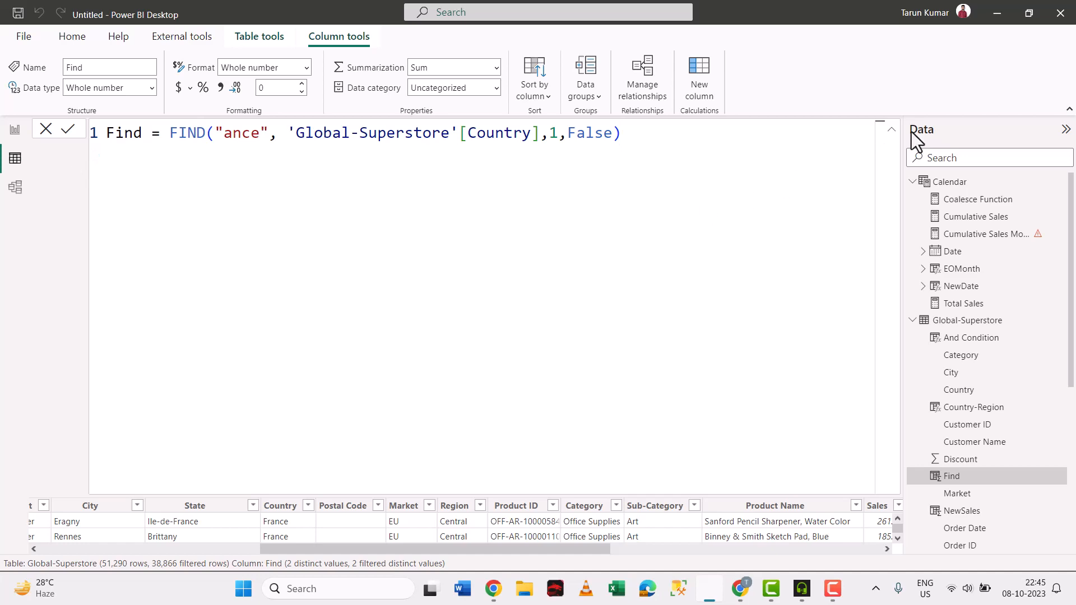
click(892, 129)
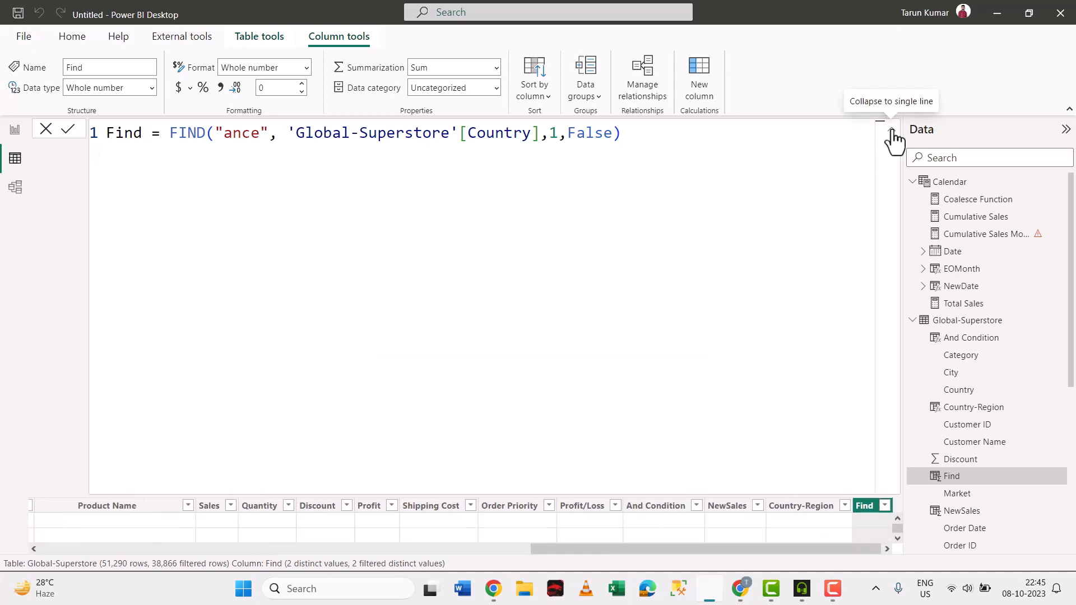
drag(378, 549, 814, 550)
click(888, 547)
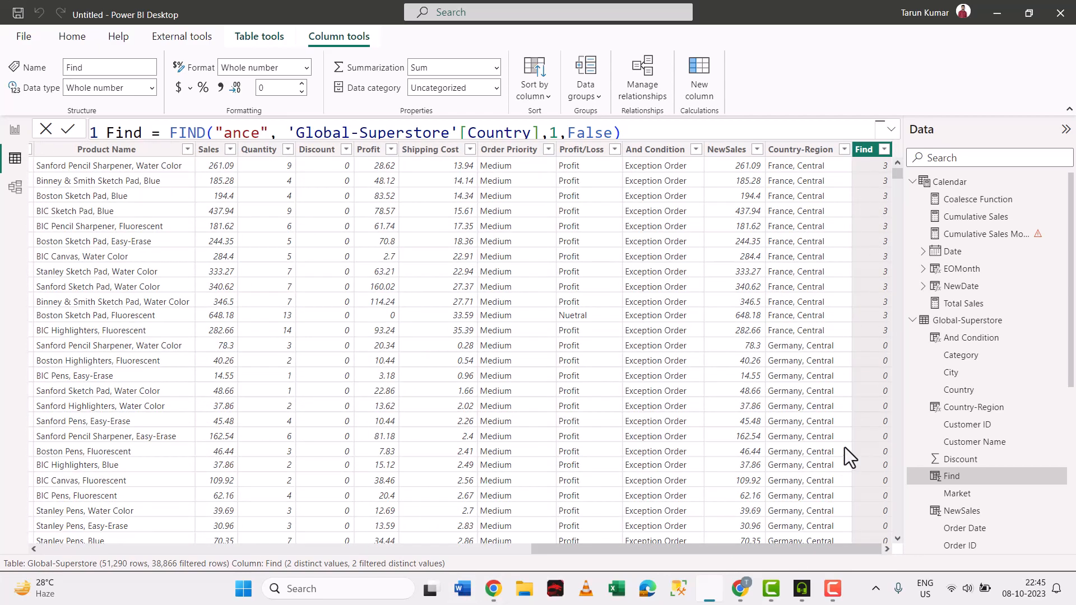
scroll(849, 393, down, 20)
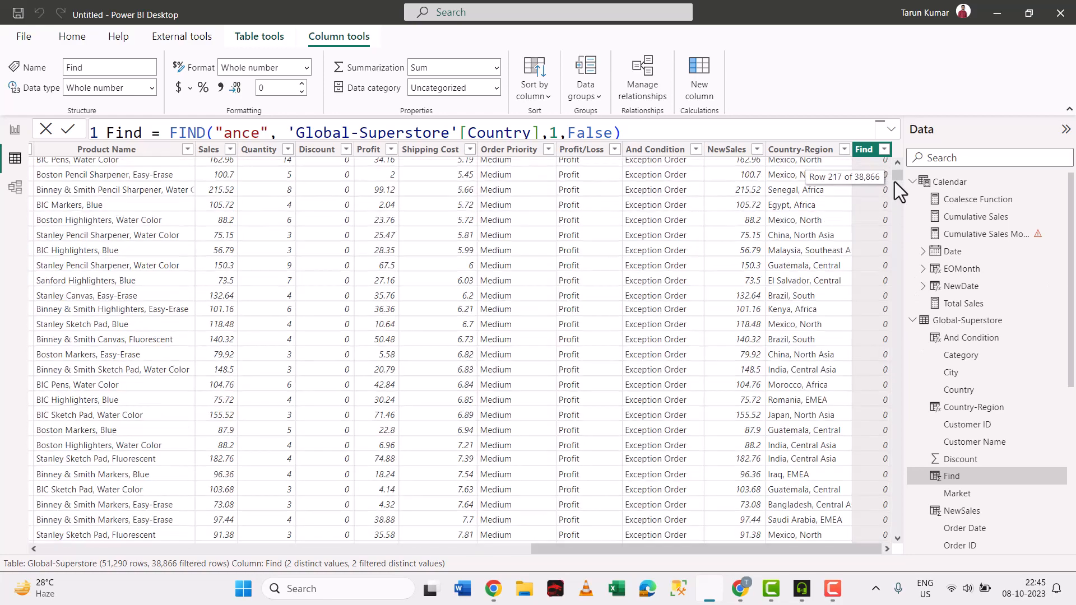
drag(898, 183, 892, 456)
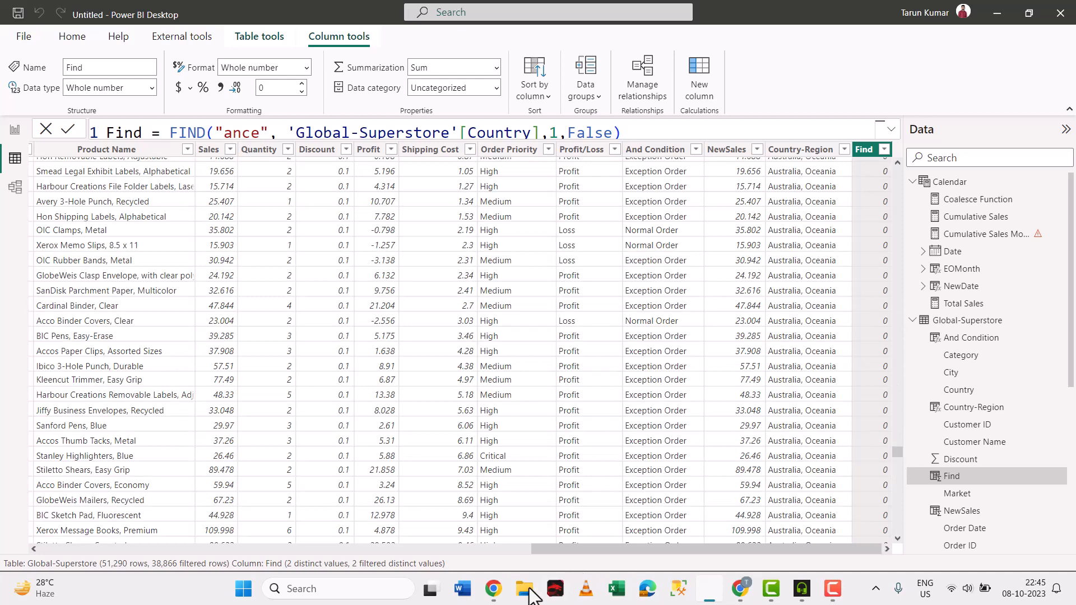
Examine the list of DAX text functions on the Microsoft Learn page in Chrome, then return to Power BI Desktop.
click(493, 588)
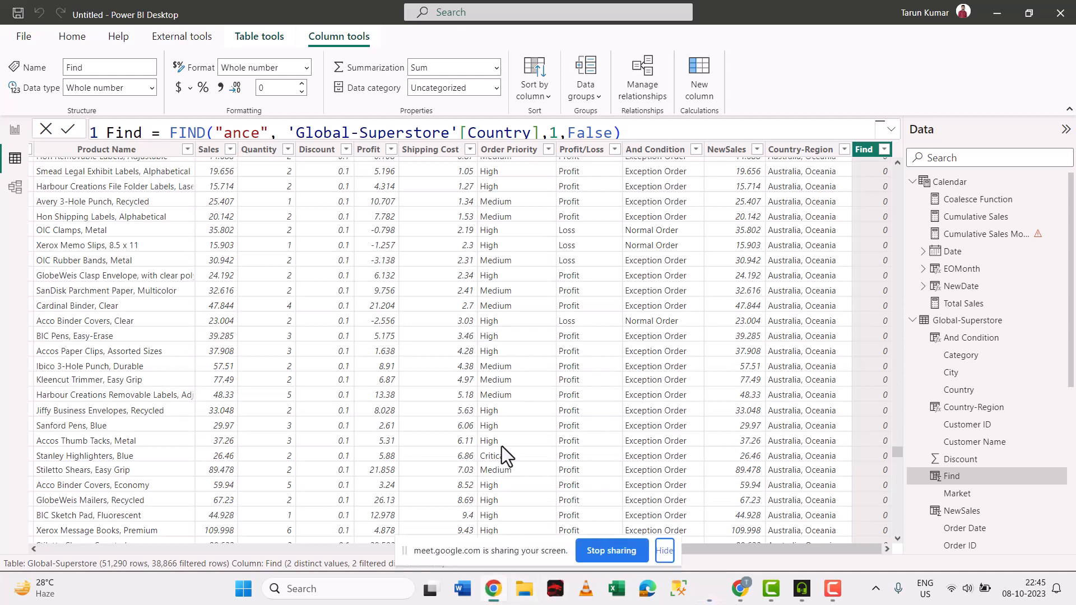
click(656, 550)
click(1003, 7)
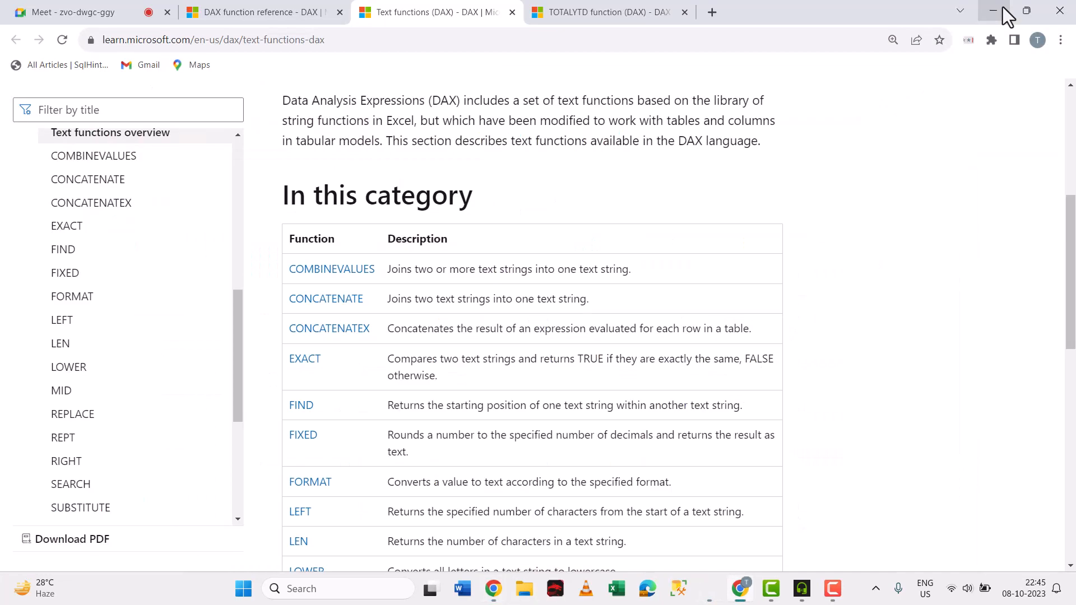
scroll(393, 354, down, 3)
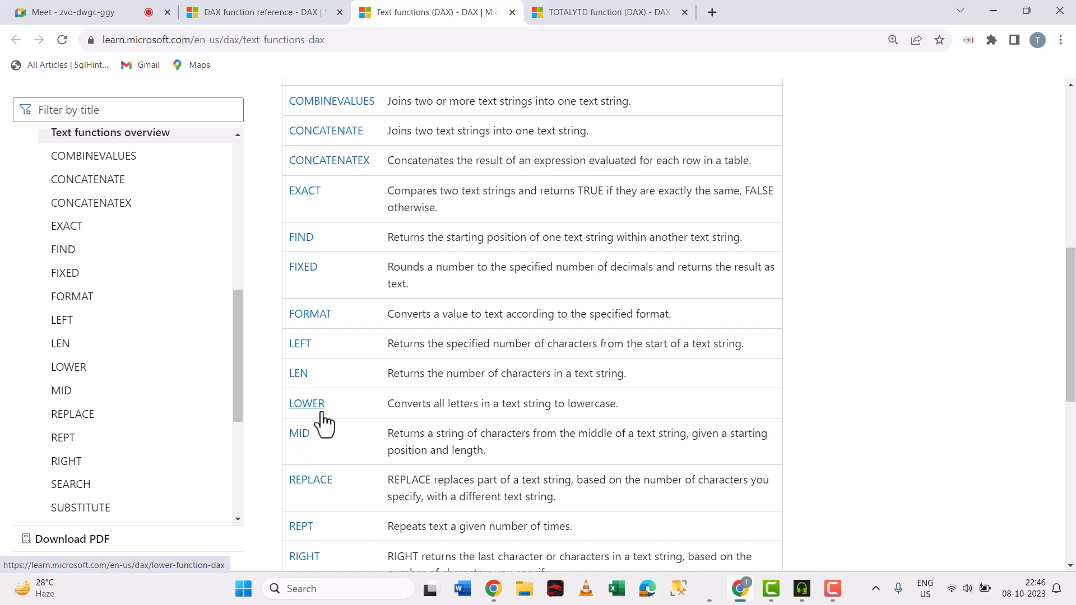
click(485, 592)
click(666, 560)
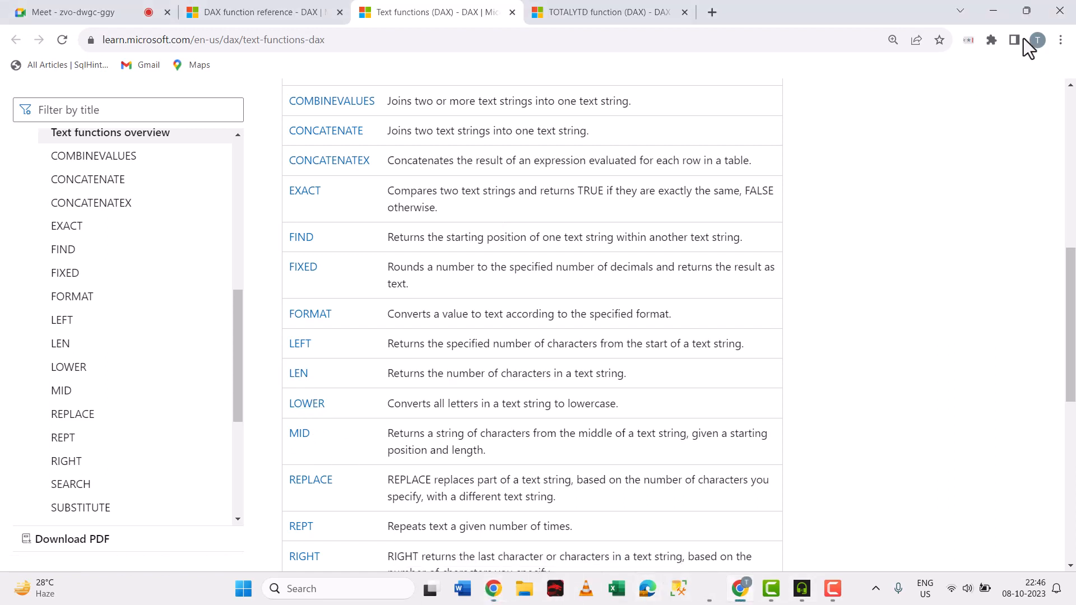
click(997, 8)
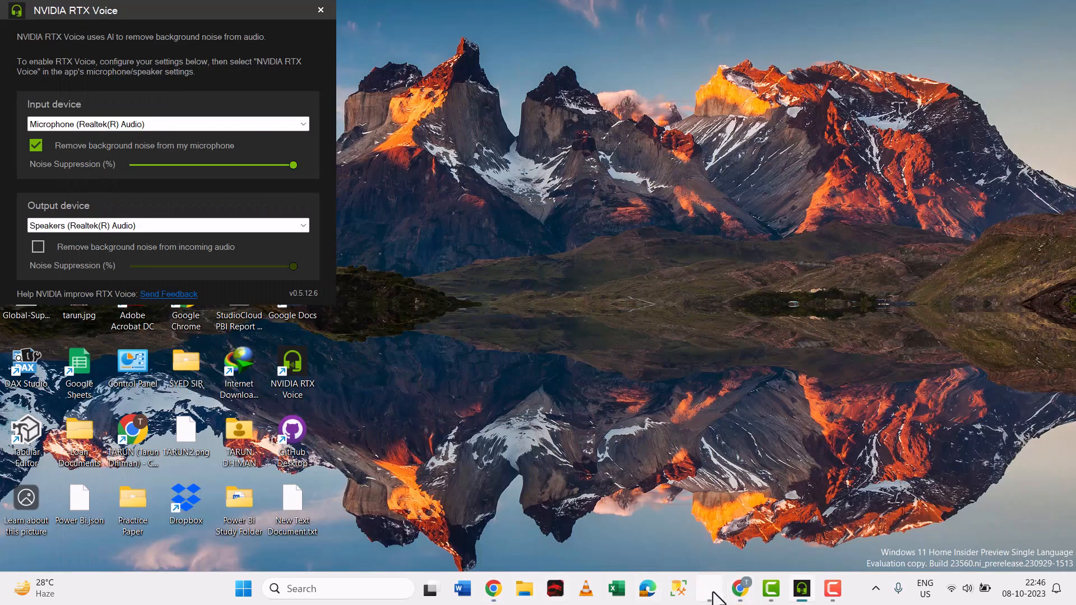
click(711, 589)
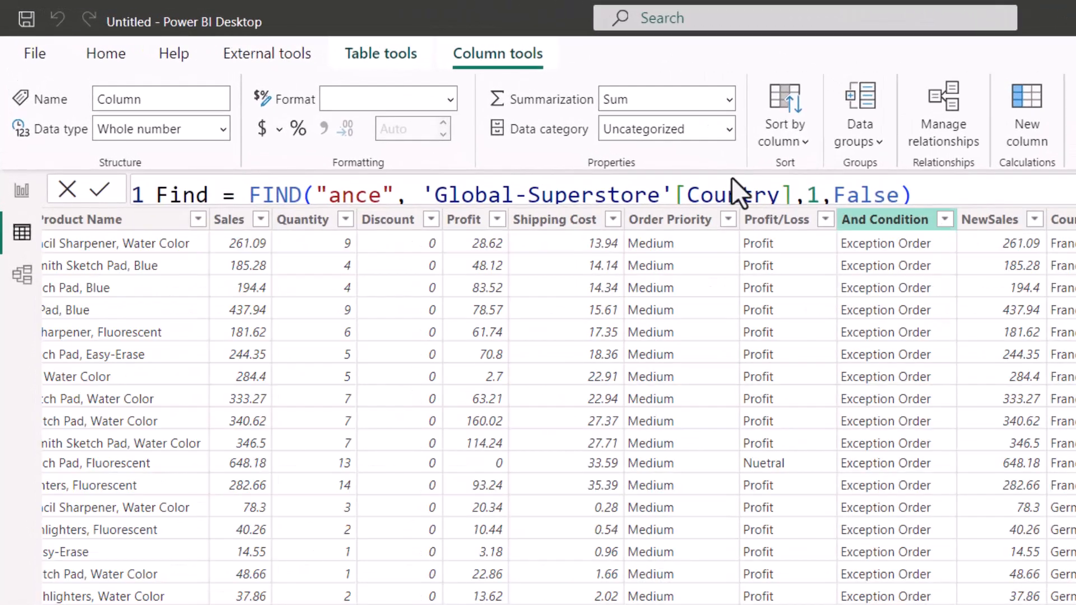
Replace the new column's formula with the name "LEFT =" and continue it on a second line.
text(LE)
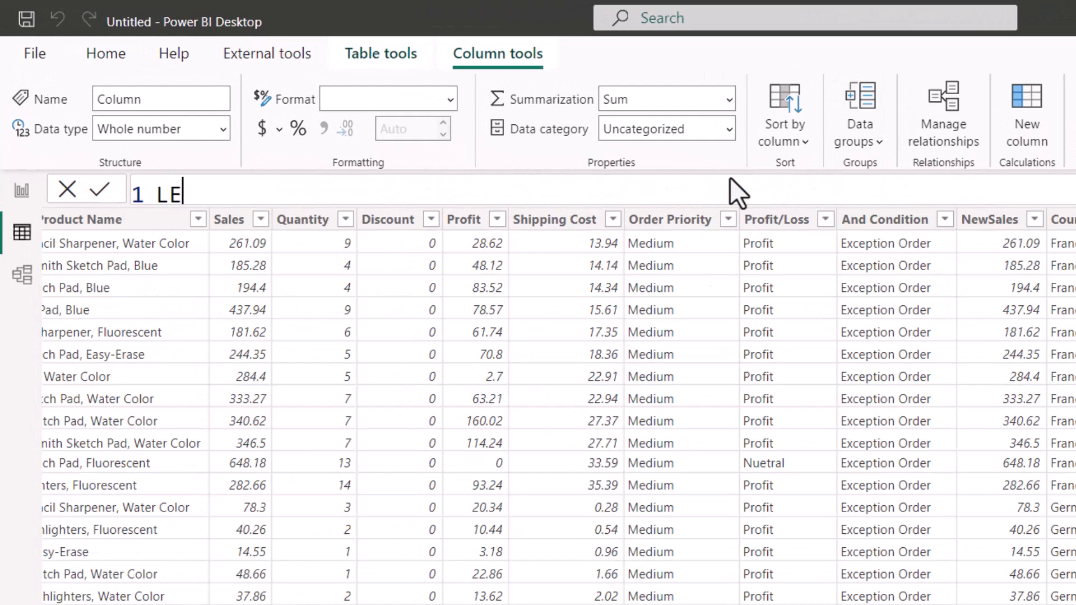
key(BackSpace)
text(eft)
key(BackSpace)
key(BackSpace)
key(BackSpace)
key(BackSpace)
text(EFT =)
key(shift+Return)
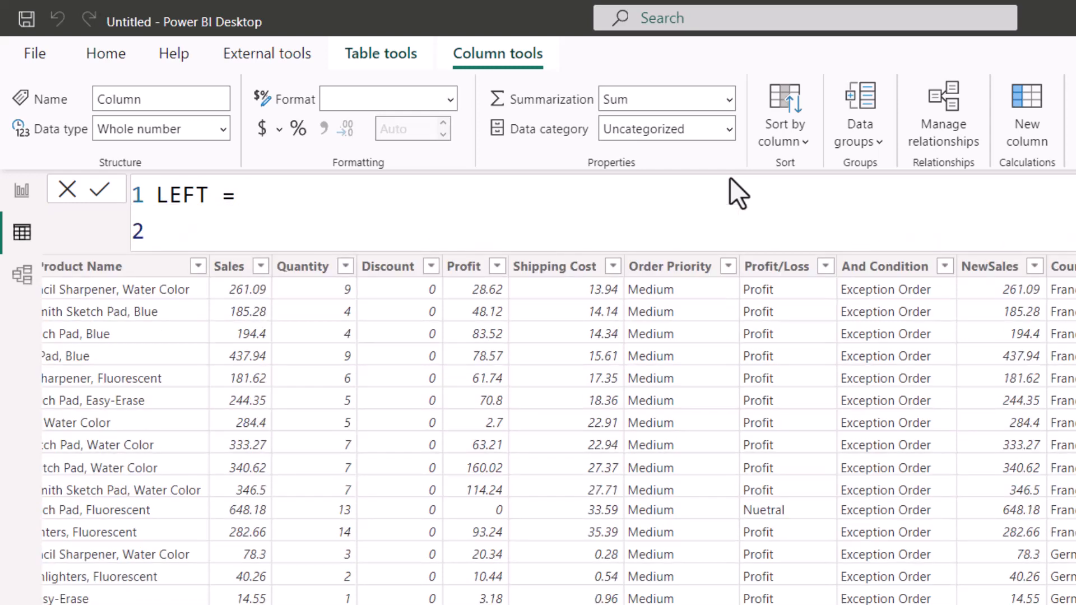
Begin a LEFT function on the second line with 'Global-Superstore'[Order Priority] as its text argument.
text(LEFT()
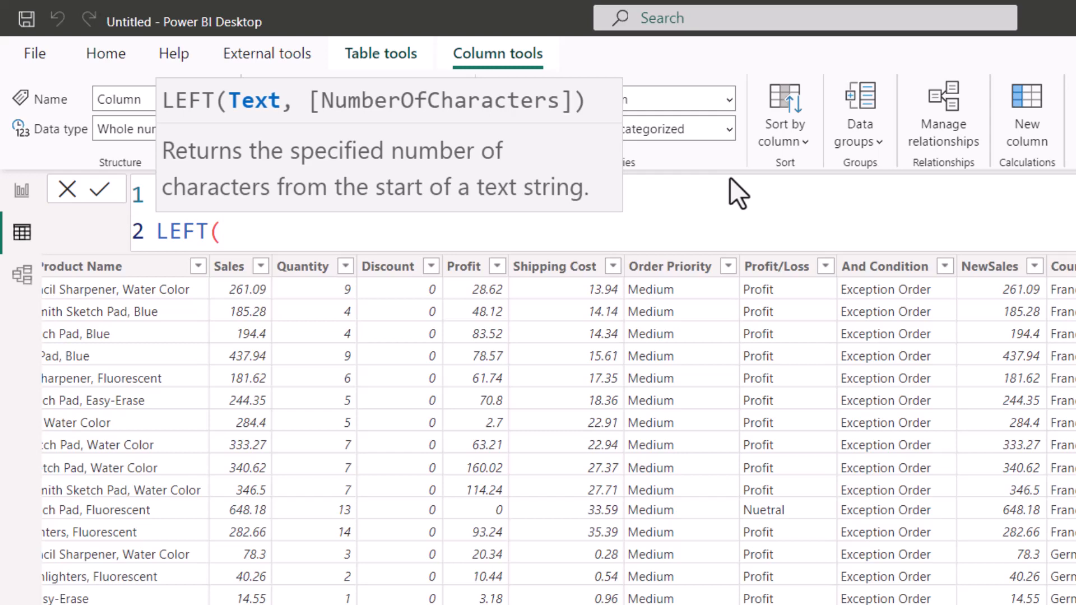
text(fl)
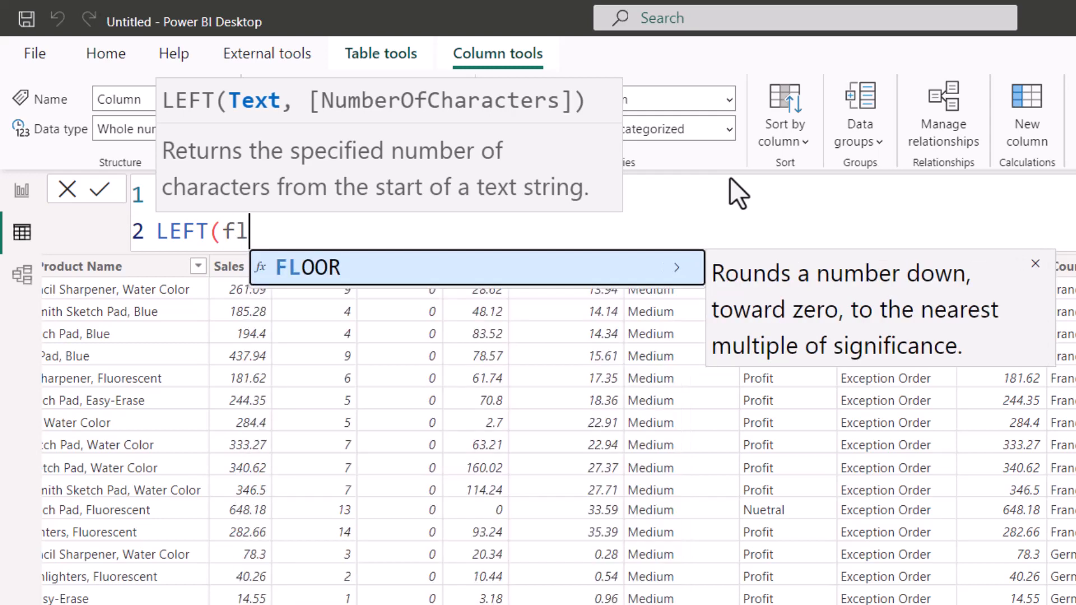
key(BackSpace)
key(BackSpace)
text(glo)
key(Tab)
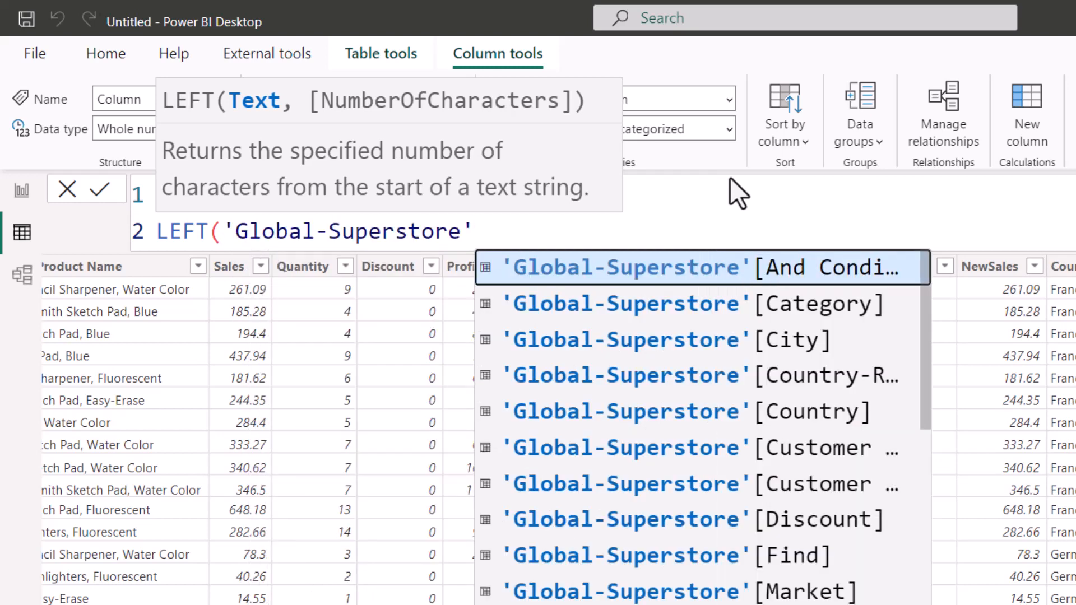
text([orde)
key(Down)
key(Down)
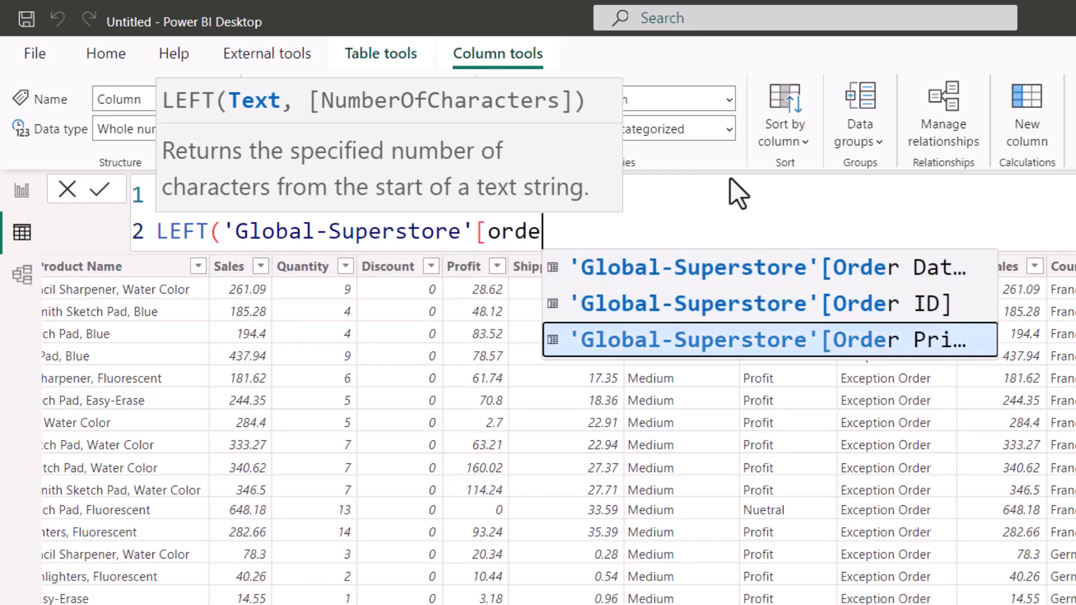
key(Tab)
Set the LEFT function's character count to 3, apply the formula and compare the Order Priority values with the LEFT column.
text(,)
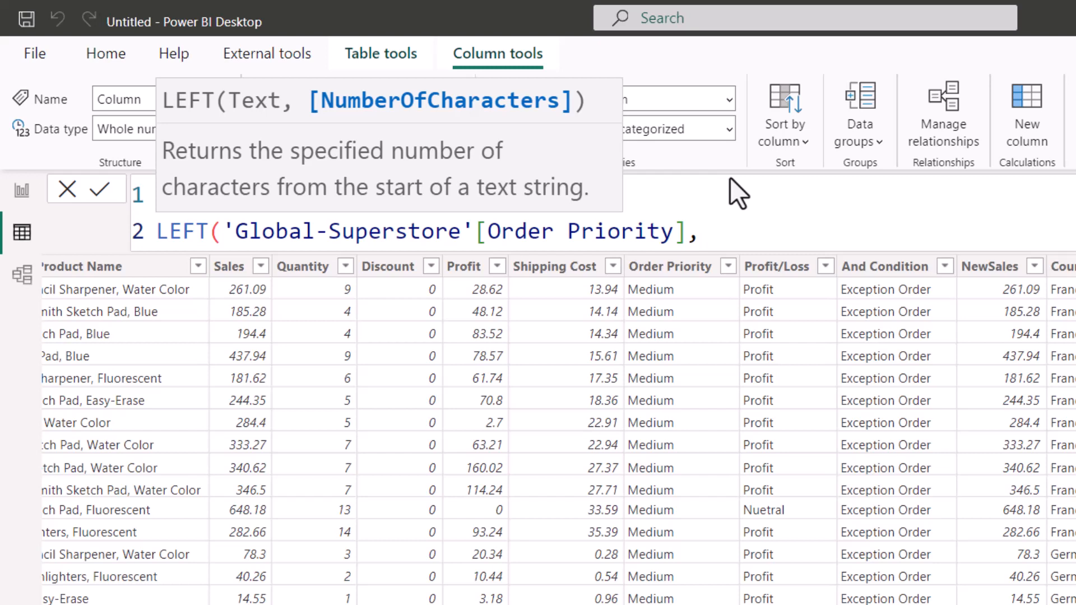
text(3))
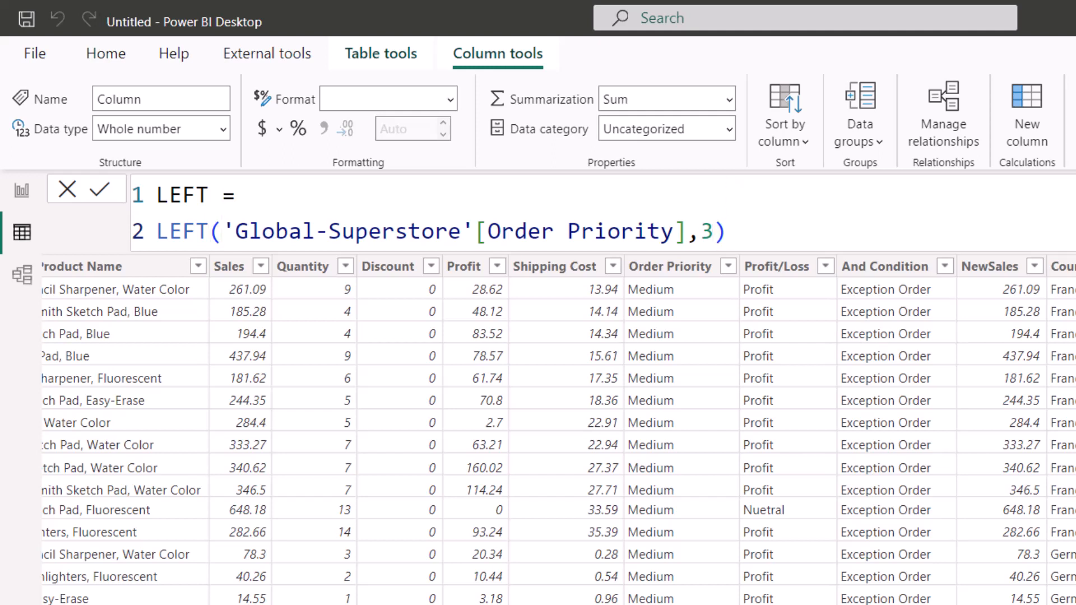
key(Return)
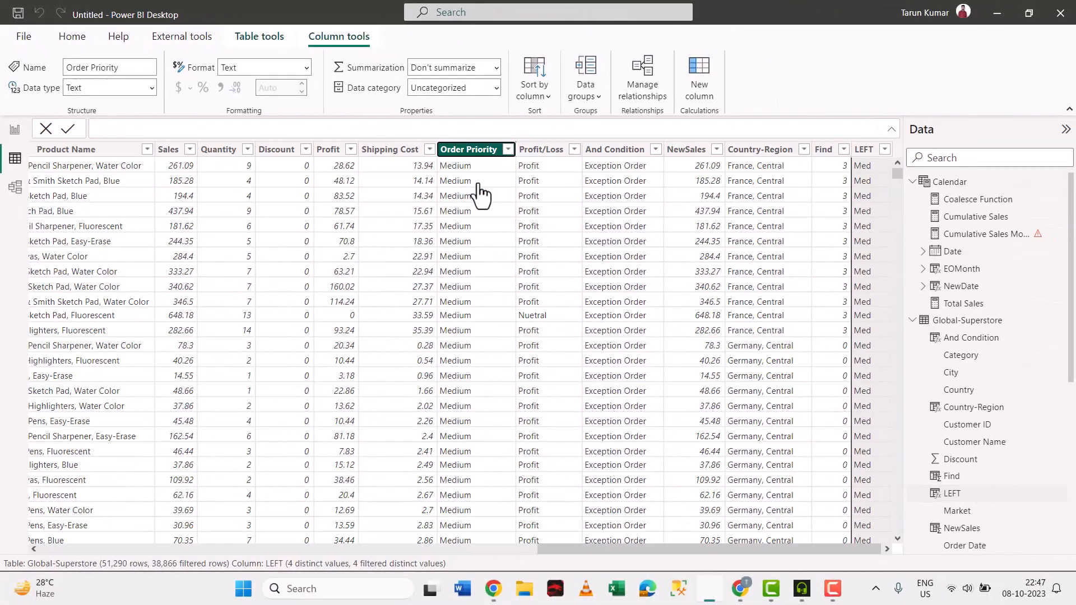
click(689, 267)
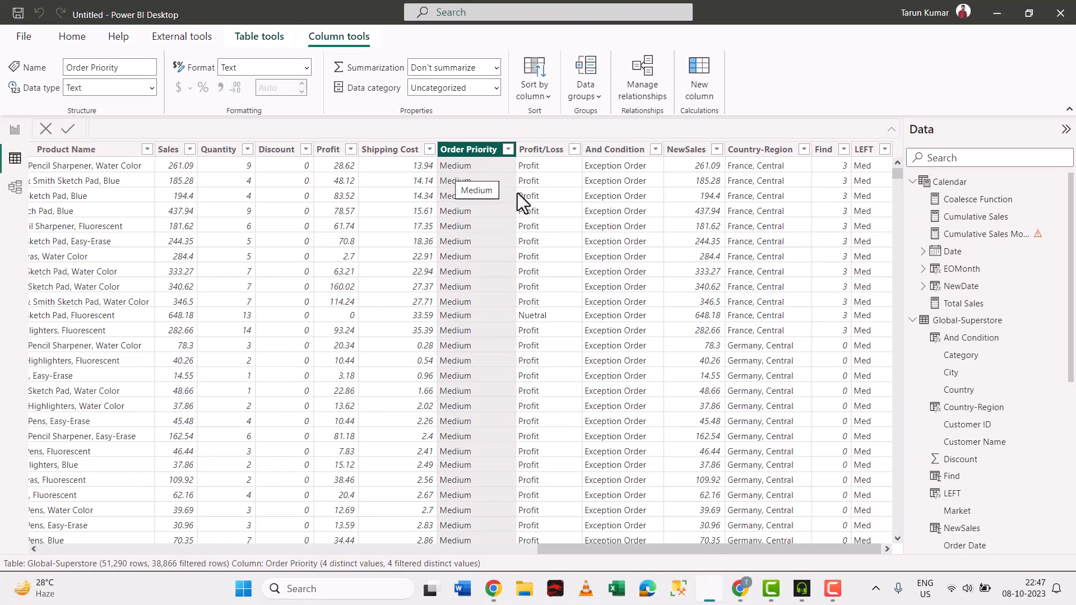
scroll(778, 392, down, 15)
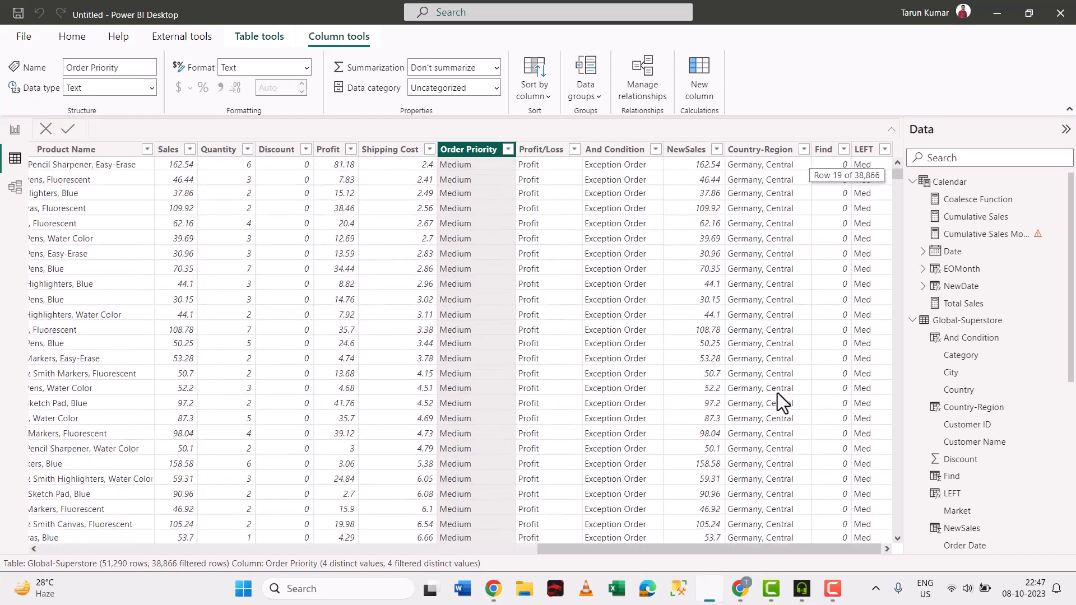
scroll(779, 392, down, 20)
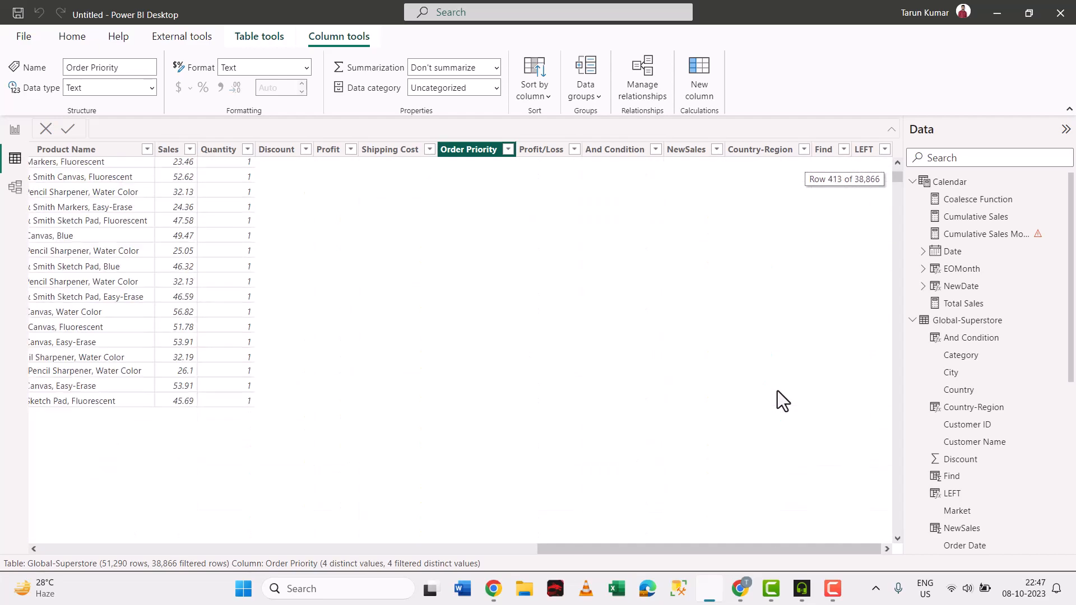
scroll(778, 391, down, 20)
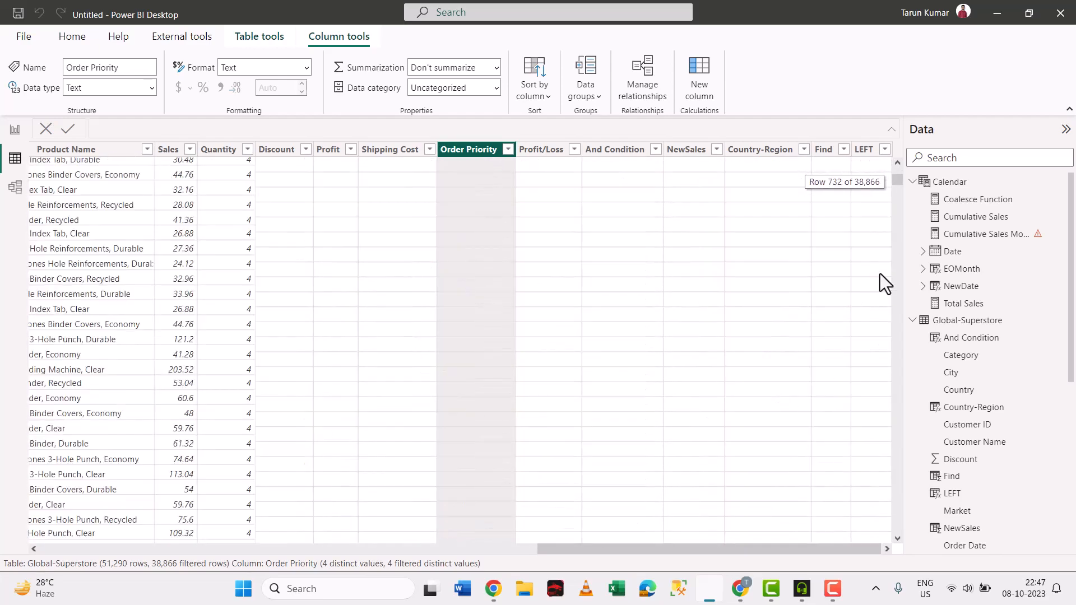
drag(897, 191, 894, 285)
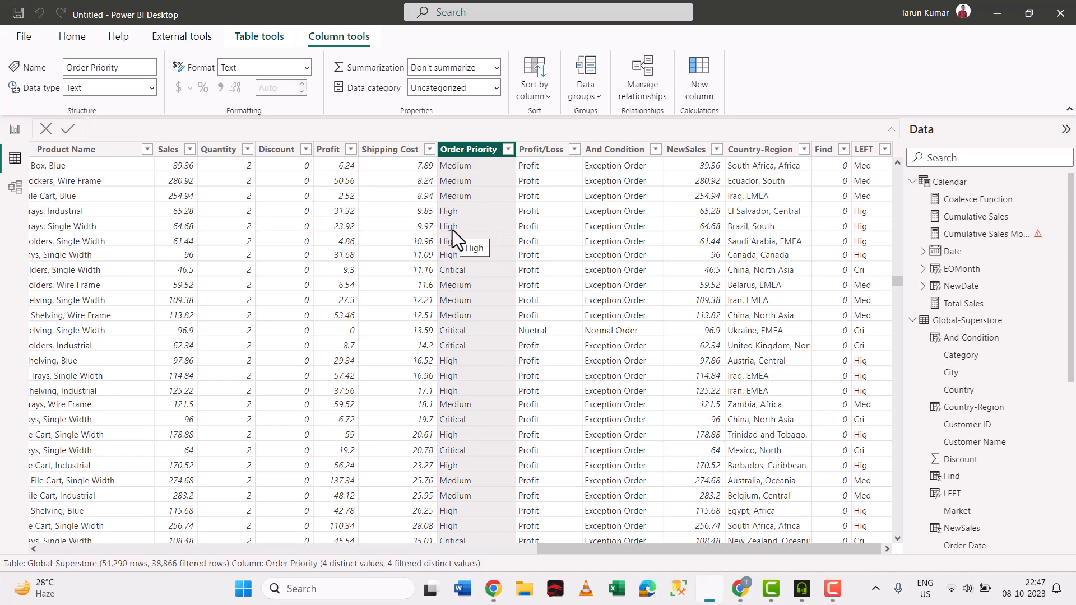
Replace the LEFT function with RIGHT in the LEFT column's formula and apply it to Order Priority.
click(864, 149)
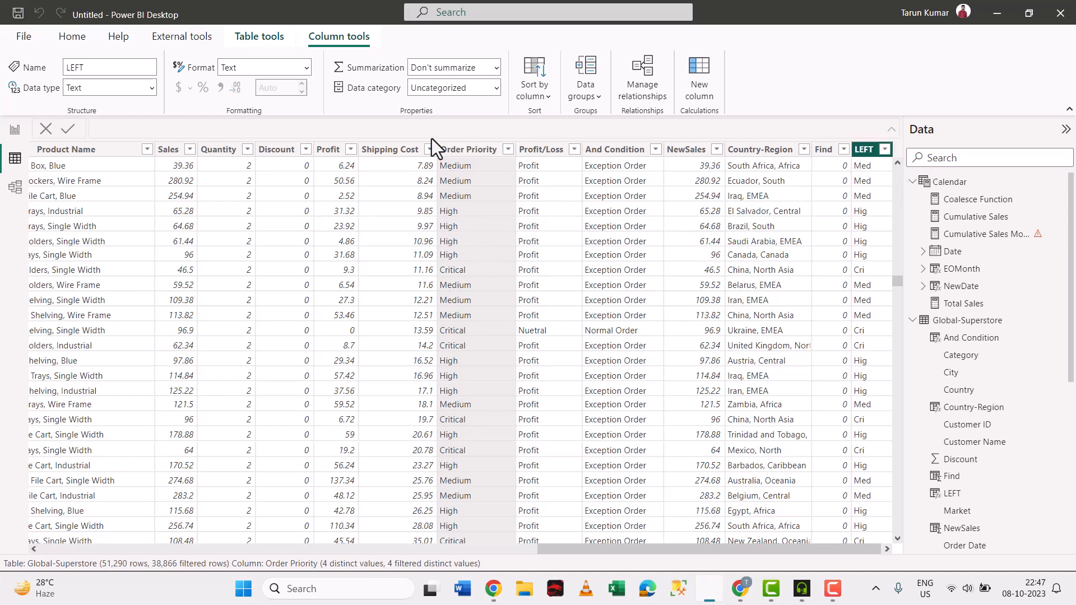
click(266, 134)
click(150, 163)
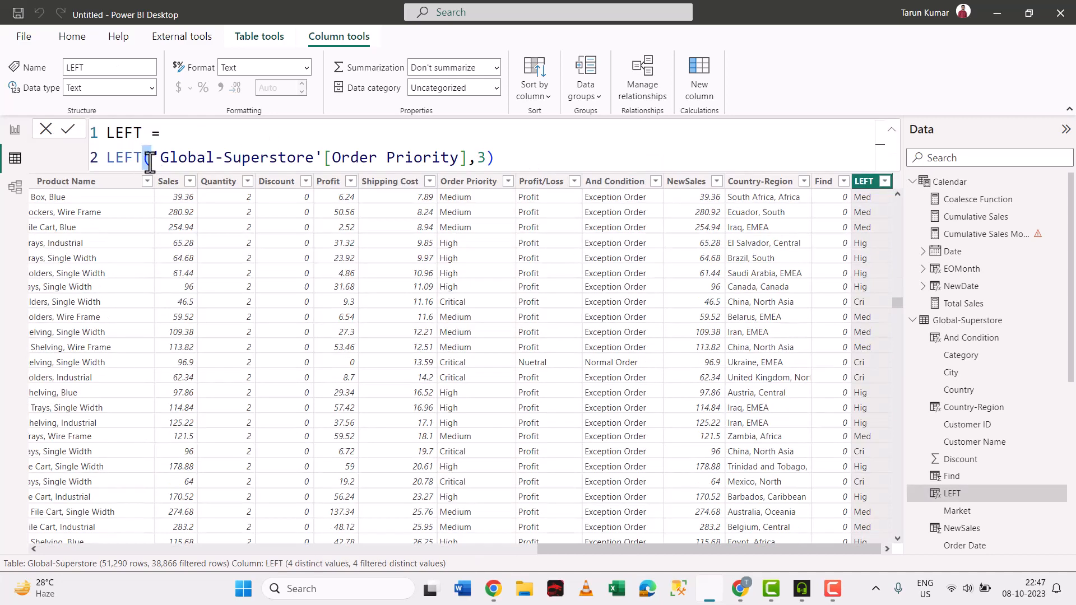
double_click(150, 163)
key(BackSpace)
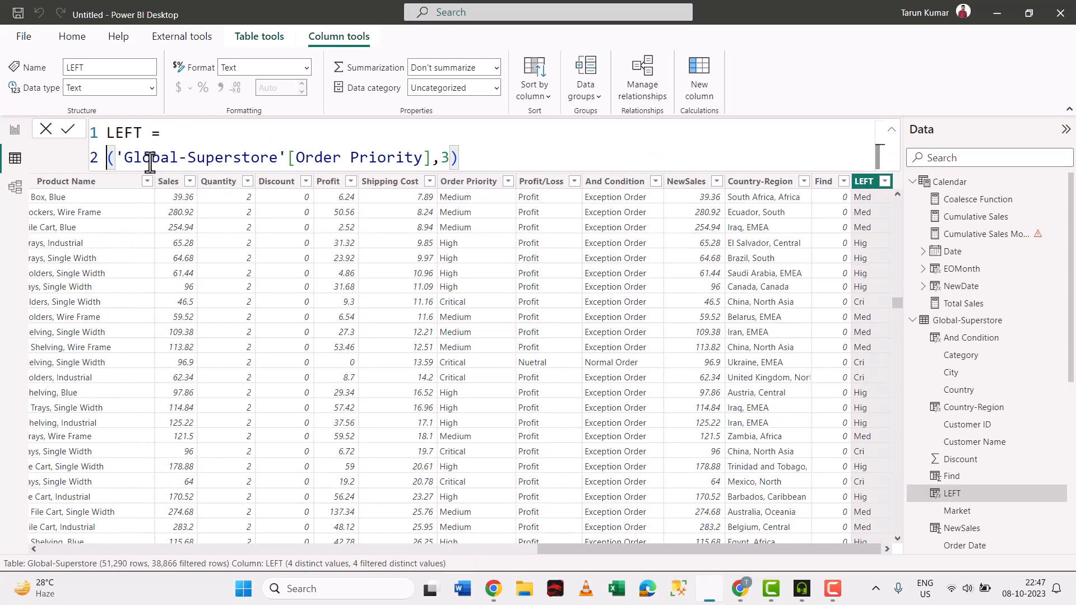
text(Righ)
key(Tab)
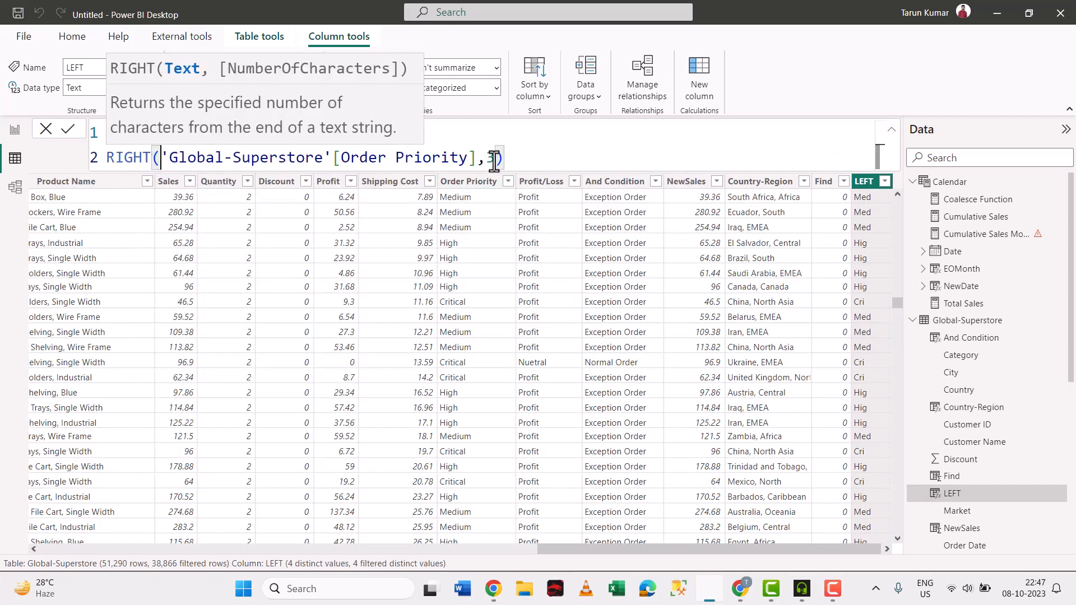
click(531, 164)
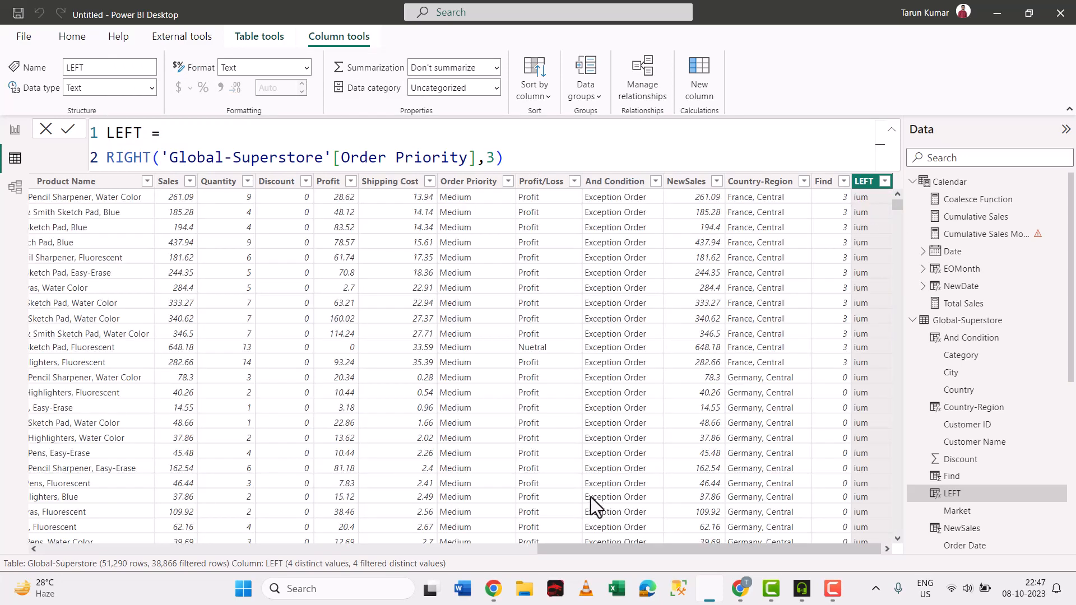
Replace the RIGHT function name with MID in the LEFT column's formula.
click(152, 161)
key(BackSpace)
key(BackSpace)
key(BackSpace)
key(BackSpace)
key(BackSpace)
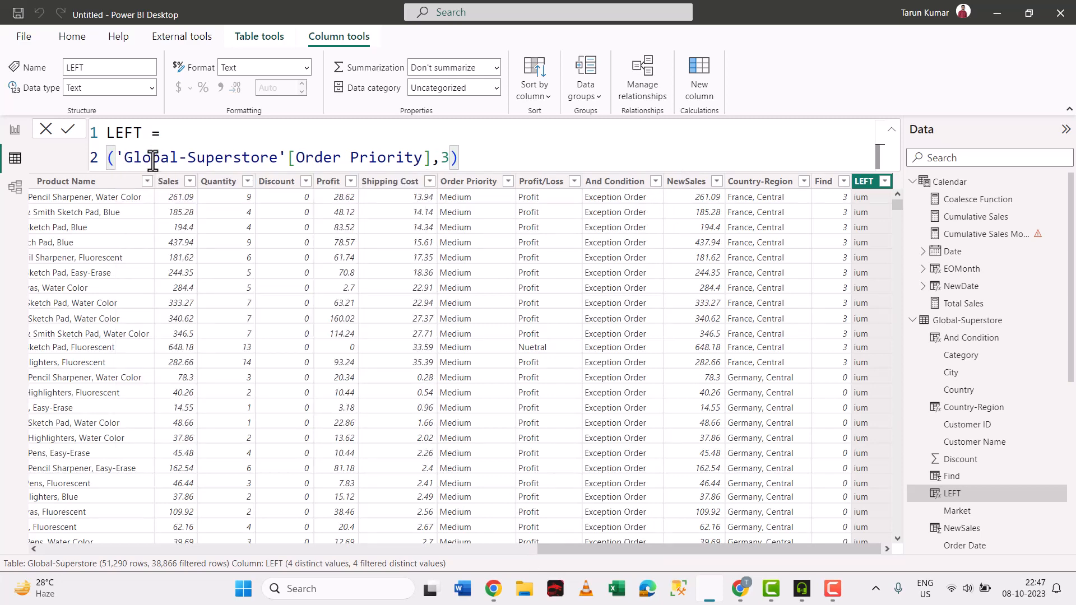
text(MID)
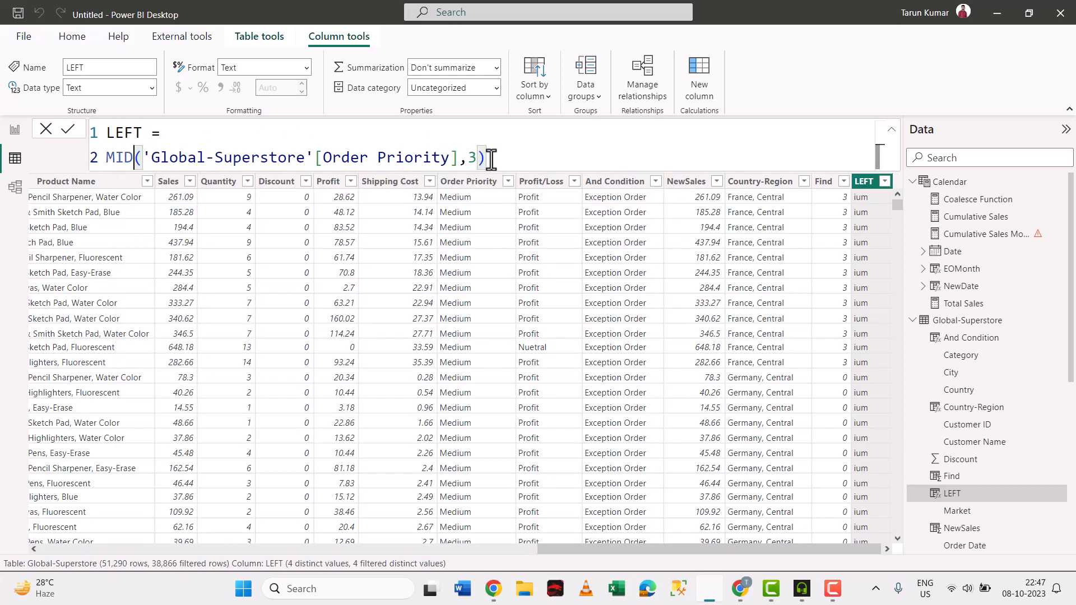
Give the MID function start position 3 and 3 characters, and apply the formula.
drag(491, 160, 465, 157)
key(BackSpace)
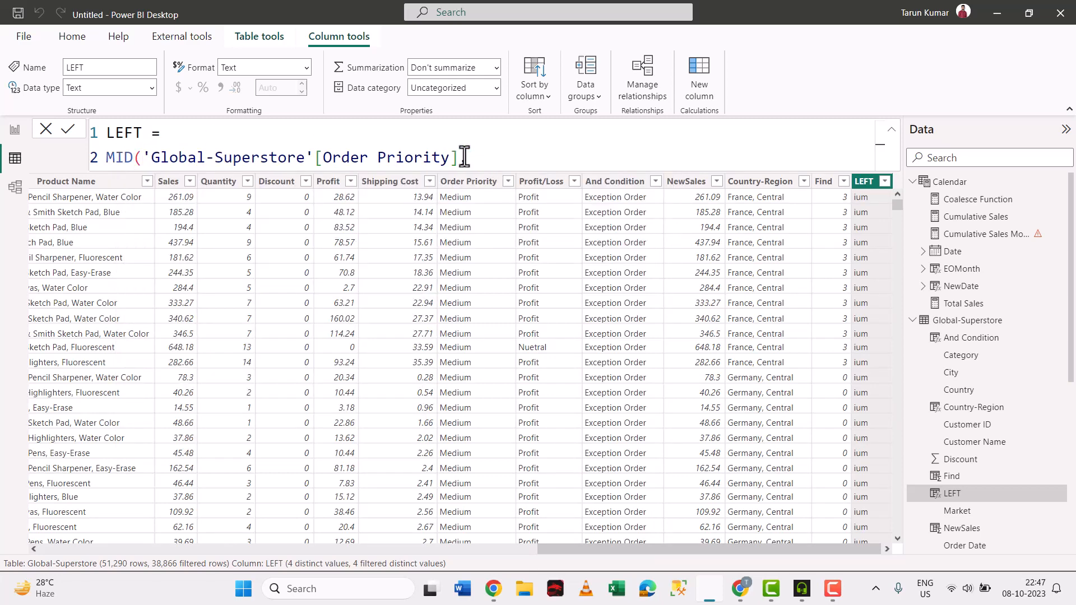
key(BackSpace)
text(,)
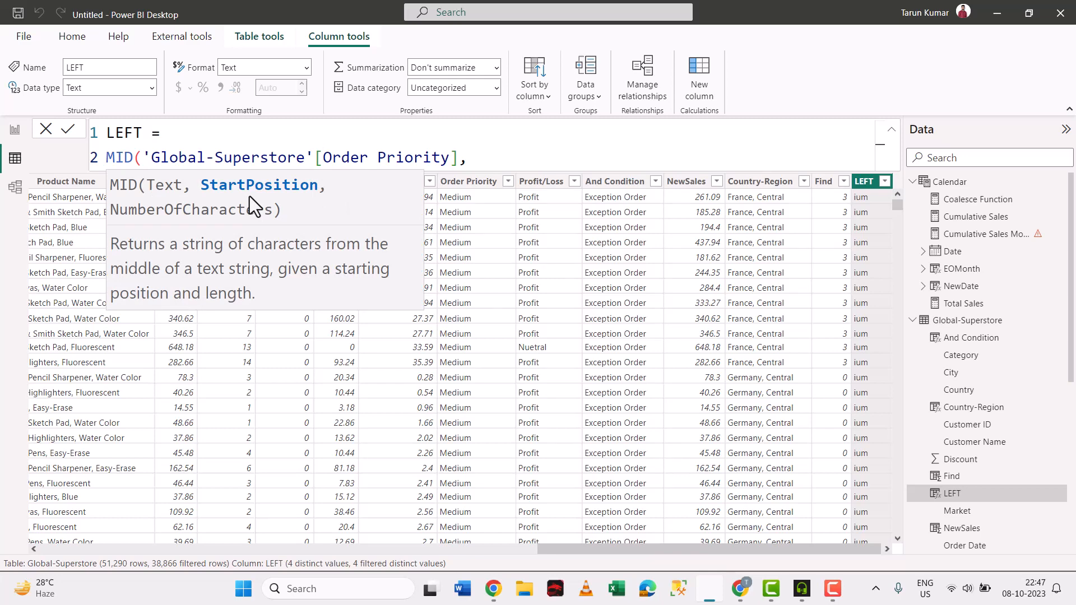
text(3,)
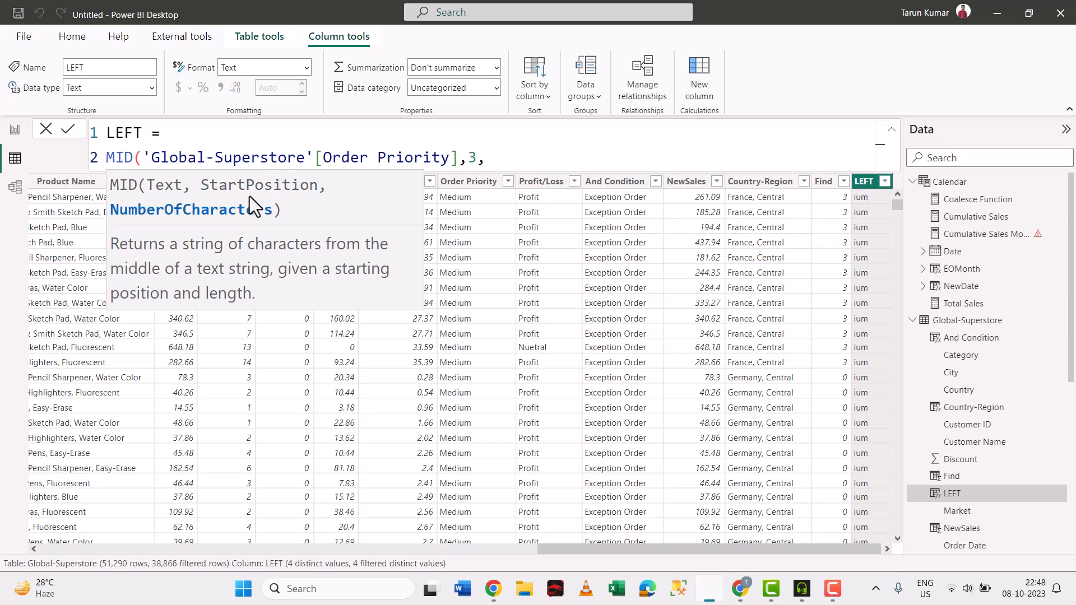
text(3))
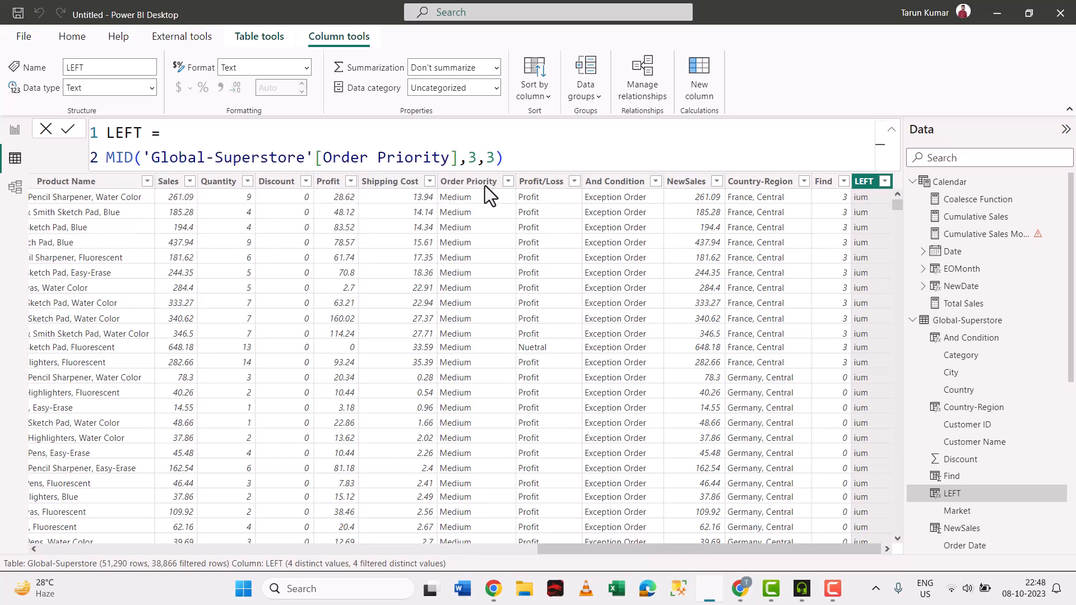
key(Return)
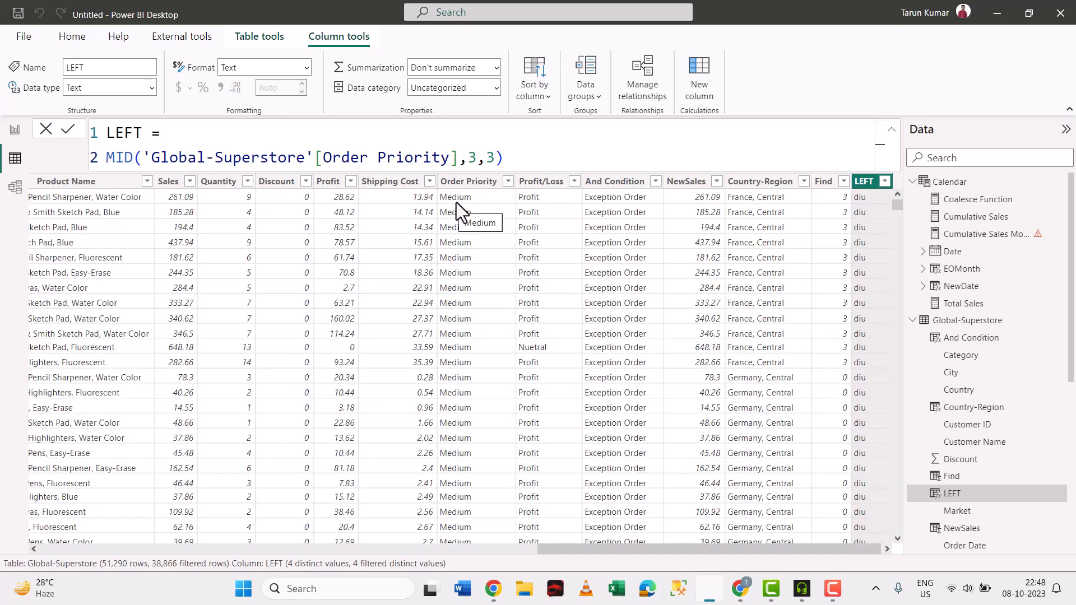
Examine the MID output in the LEFT column against Order Priority values in rows further down the table.
click(532, 159)
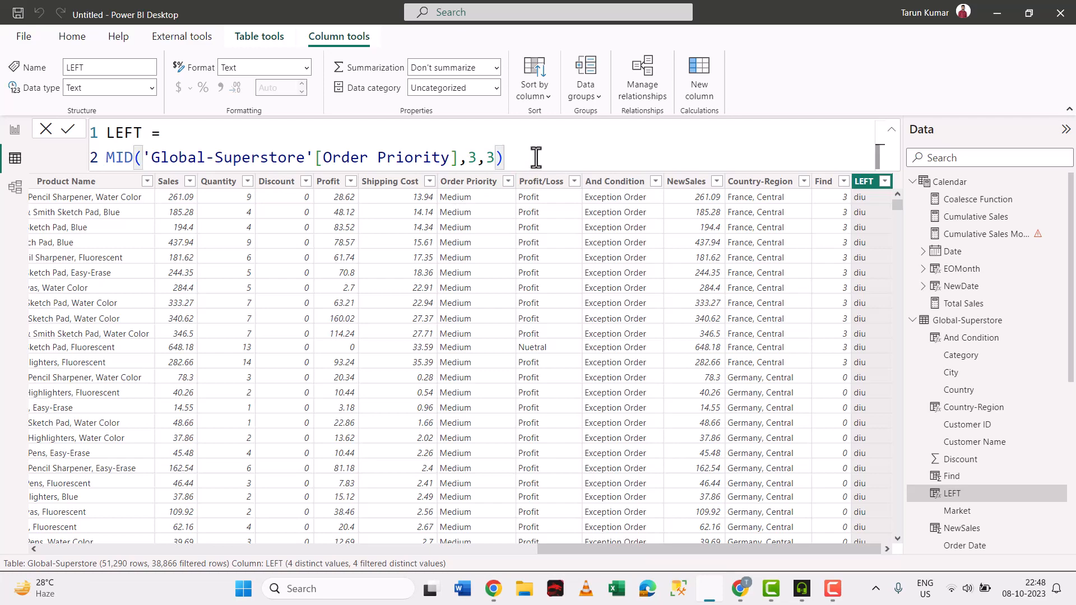
scroll(513, 302, down, 20)
drag(898, 206, 930, 460)
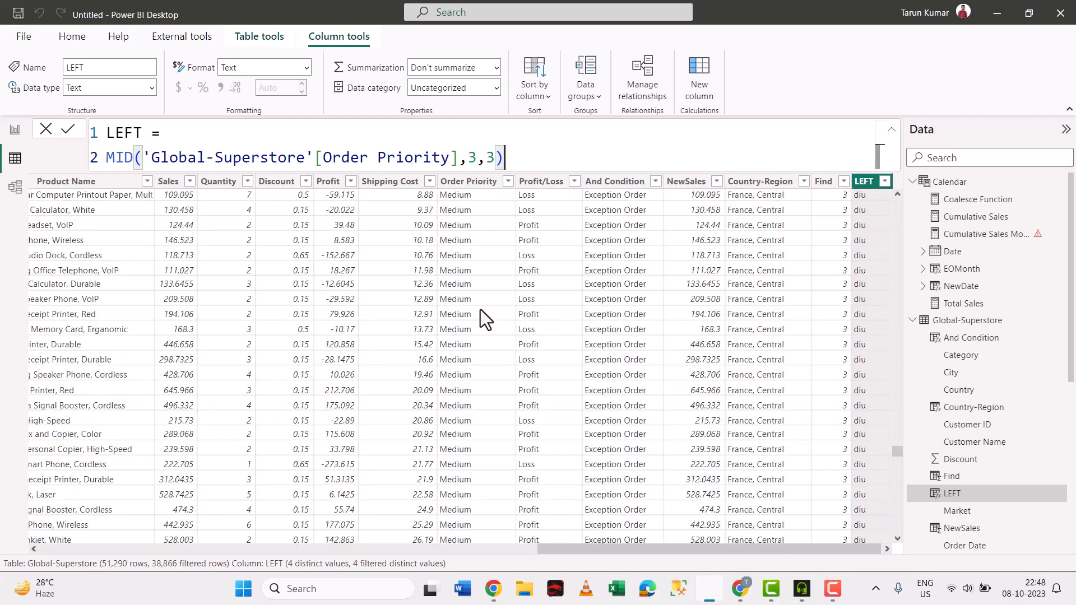
scroll(479, 309, down, 20)
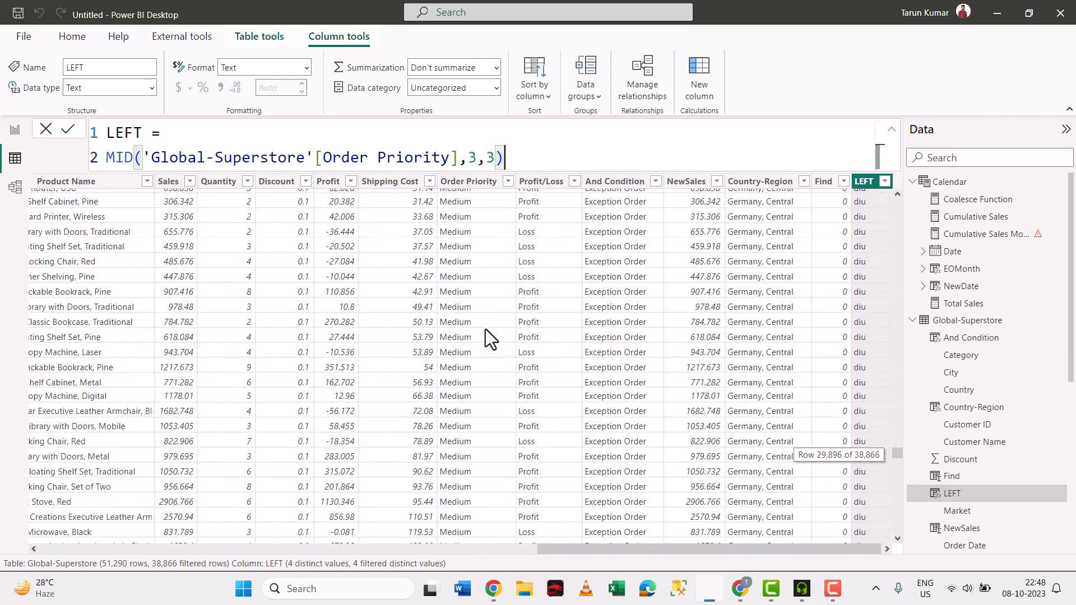
scroll(507, 333, up, 20)
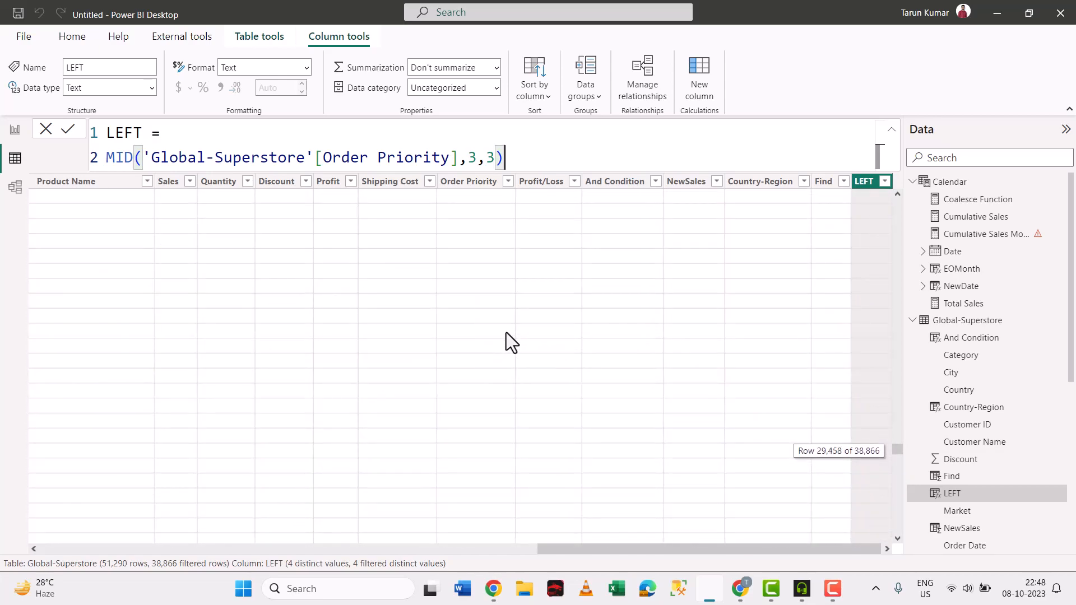
scroll(506, 332, up, 10)
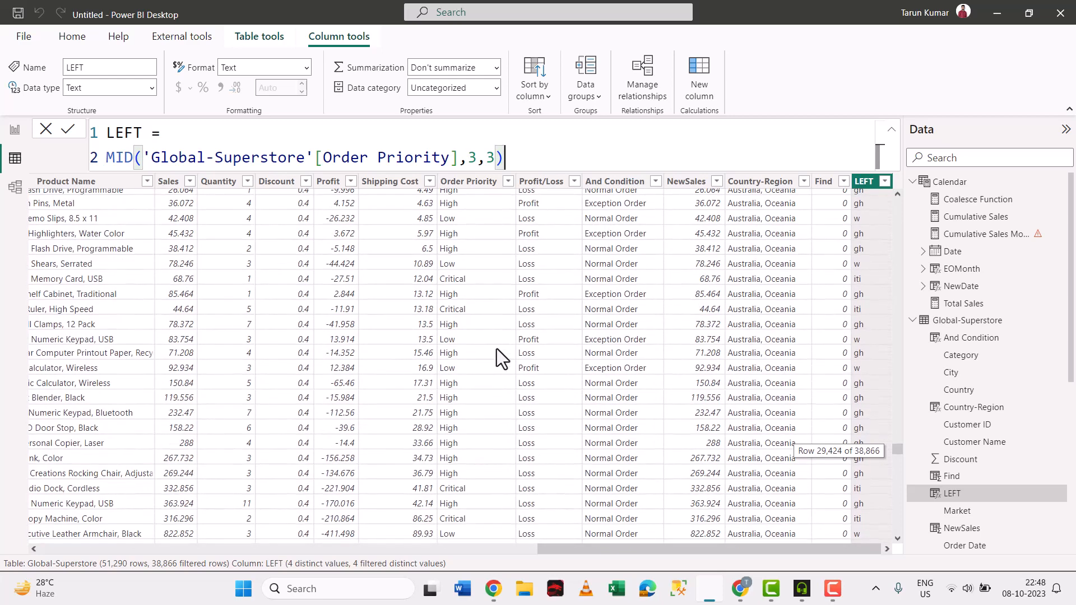
click(458, 388)
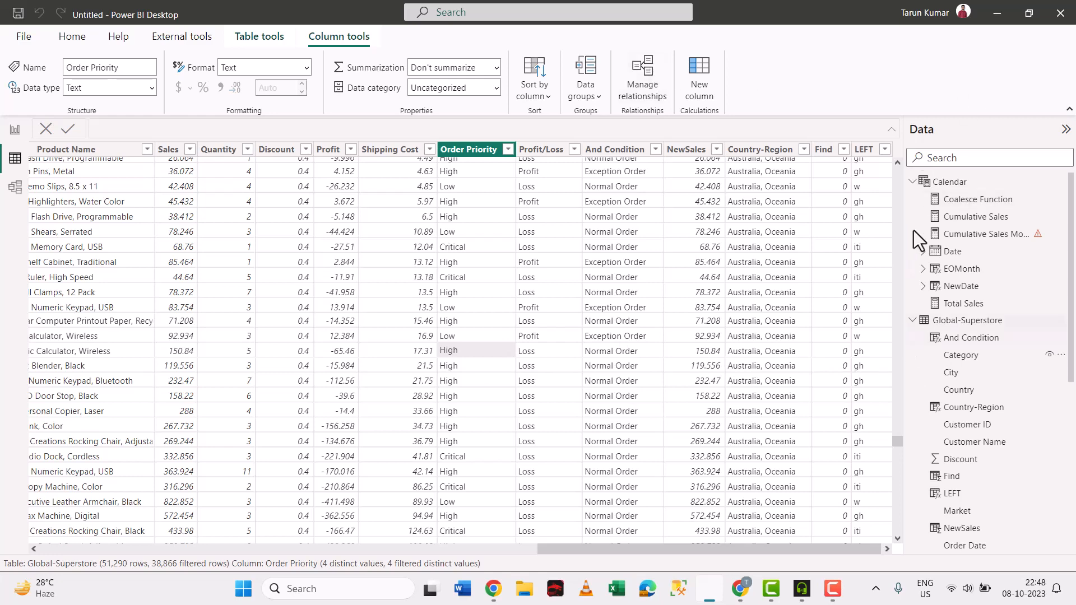
click(875, 159)
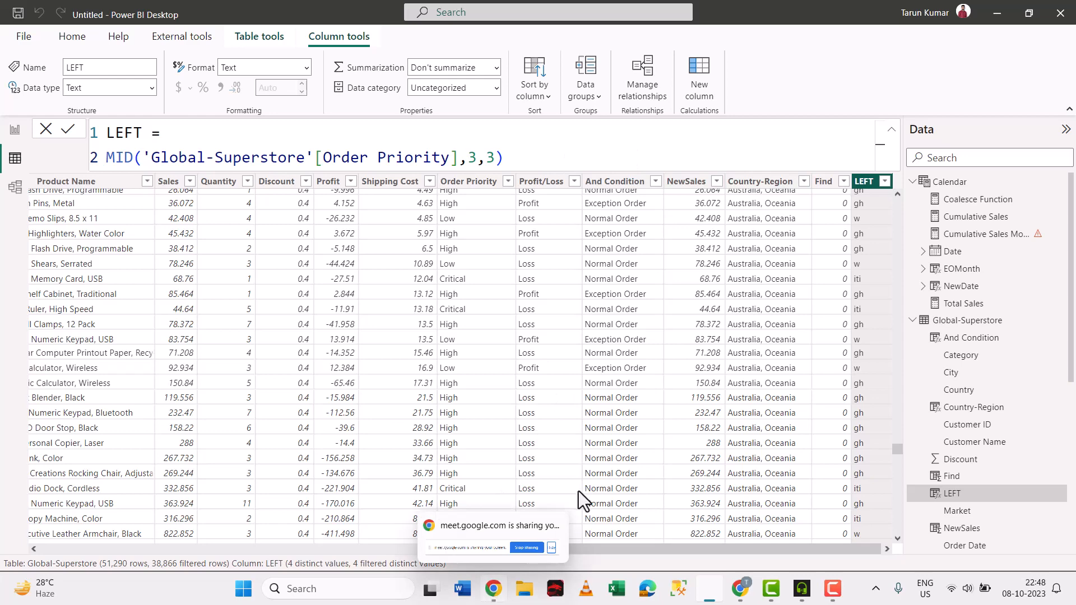
Switch to the DAX text functions page in Chrome, review the rest of the function list, and return to Power BI Desktop.
key(alt+Tab)
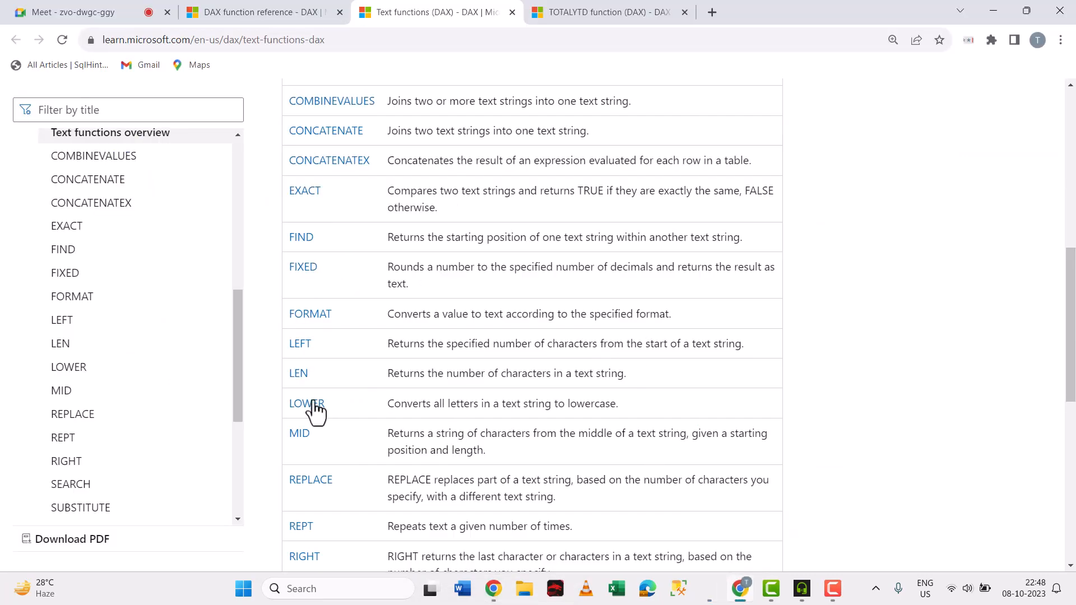
scroll(338, 471, down, 3)
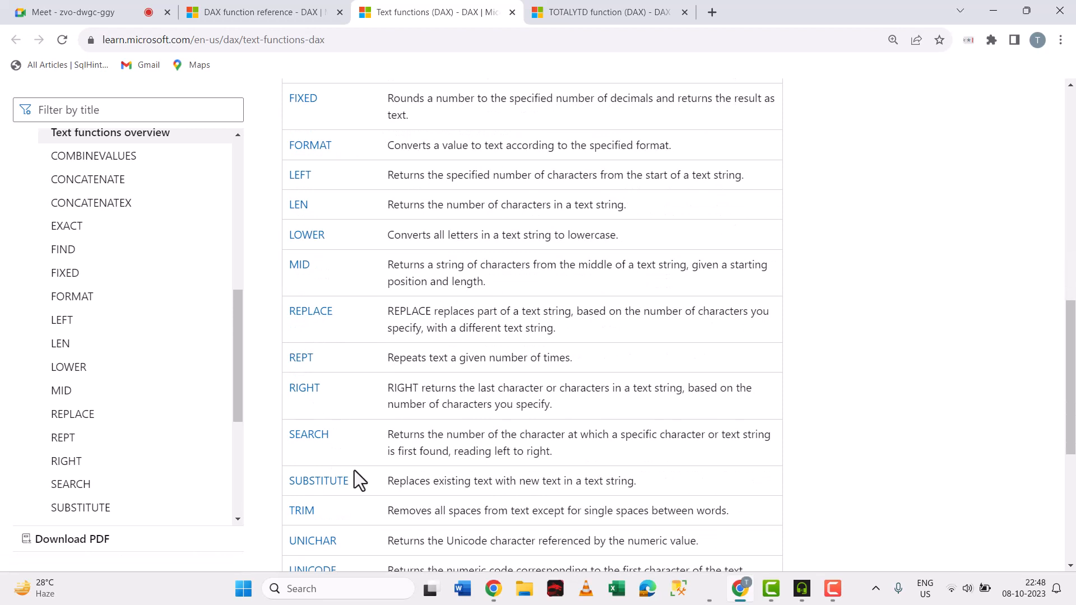
scroll(354, 471, down, 3)
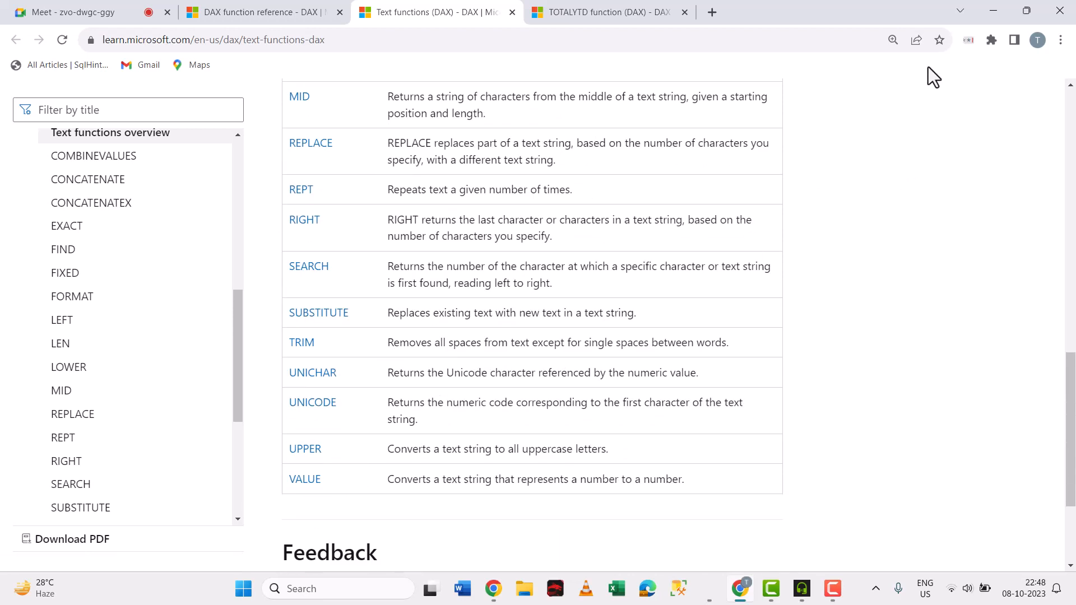
click(992, 12)
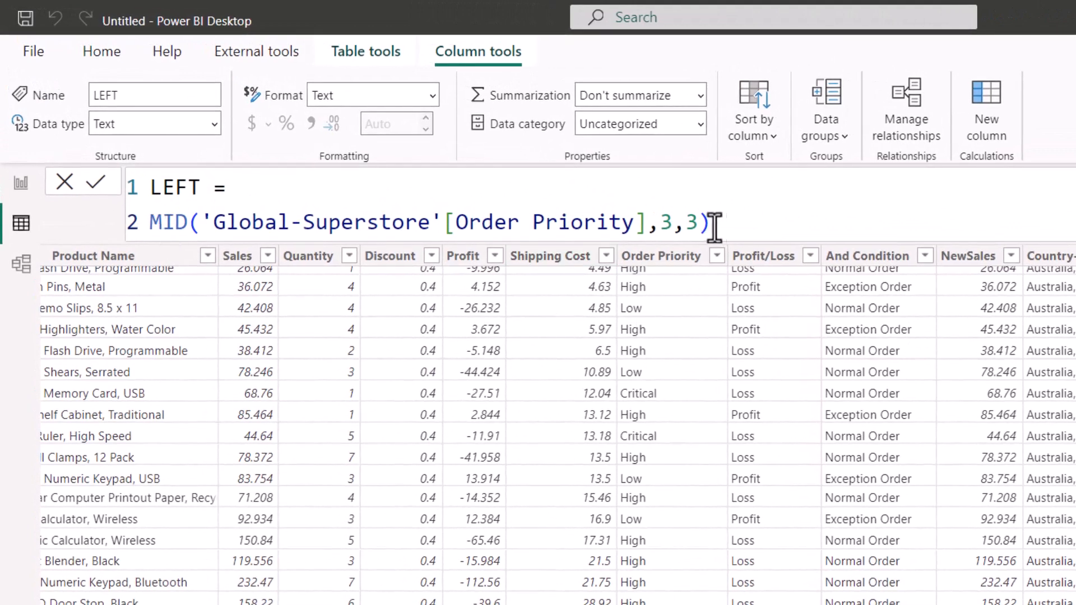
Replace the MID expression in the LEFT column's formula with UPPER of 'Global-Superstore'[Order Priority], and apply it.
click(683, 213)
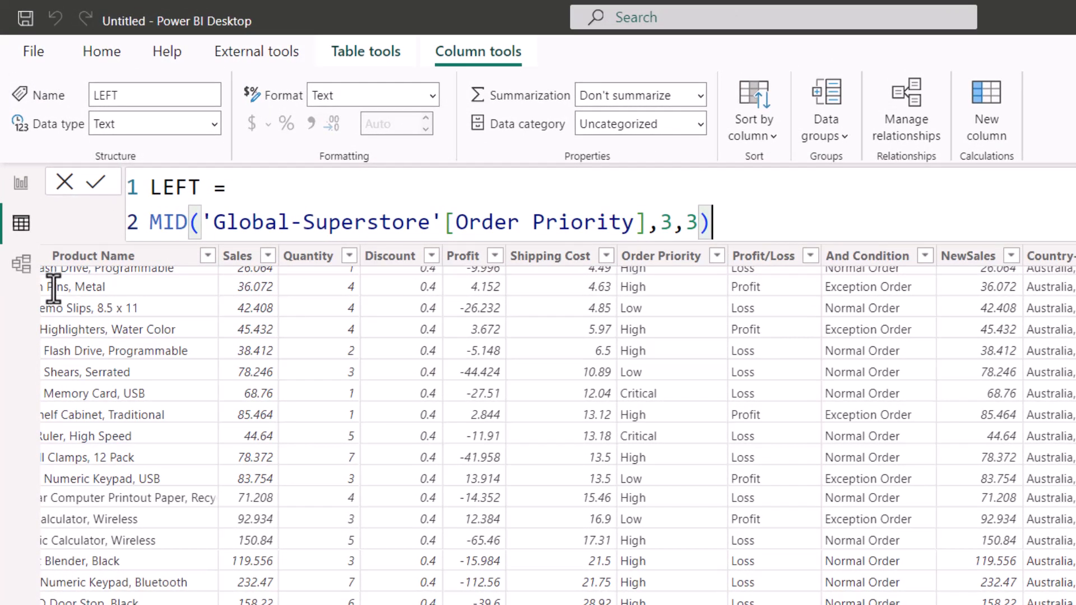
drag(710, 222, 149, 221)
text(up)
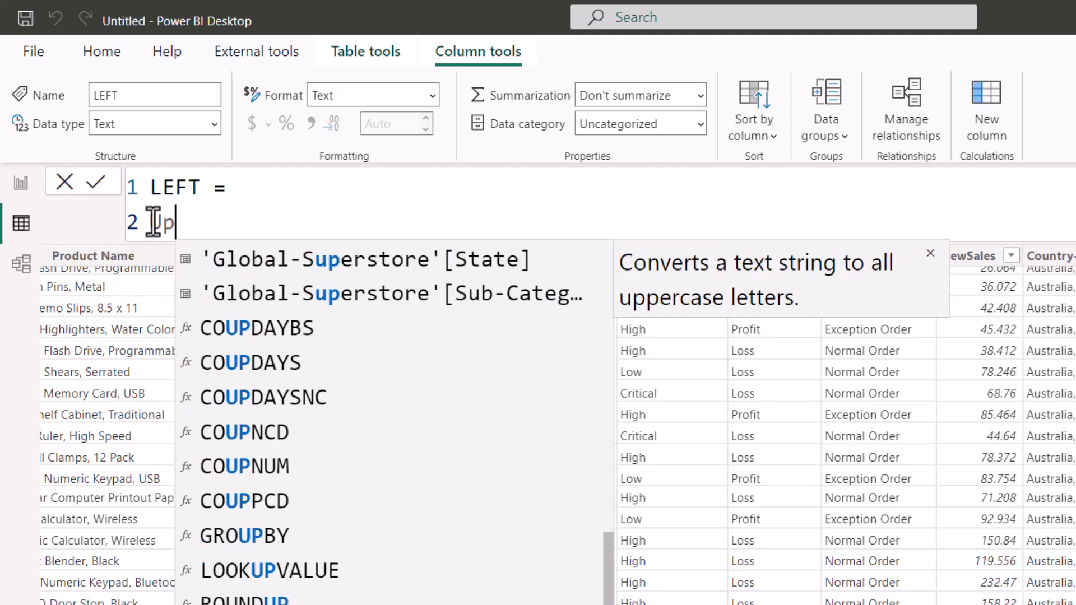
text(p)
key(Tab)
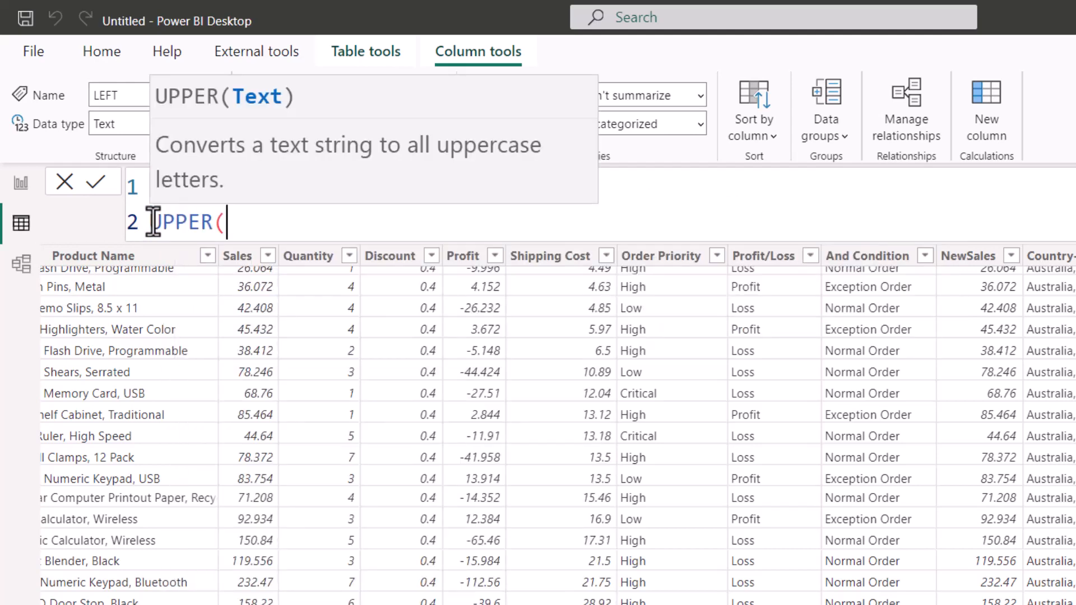
text(or)
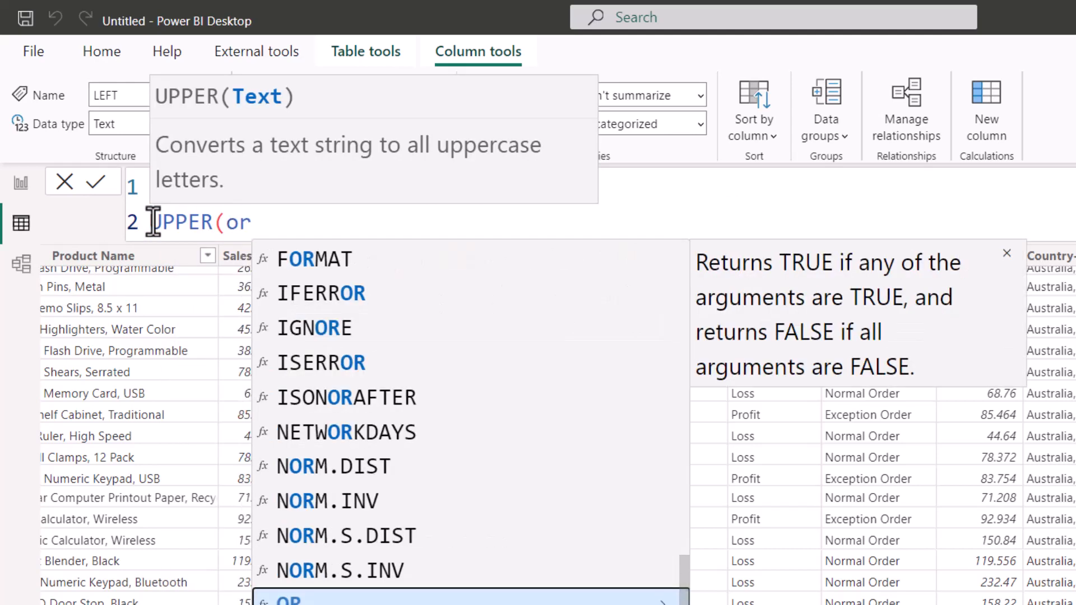
text(de)
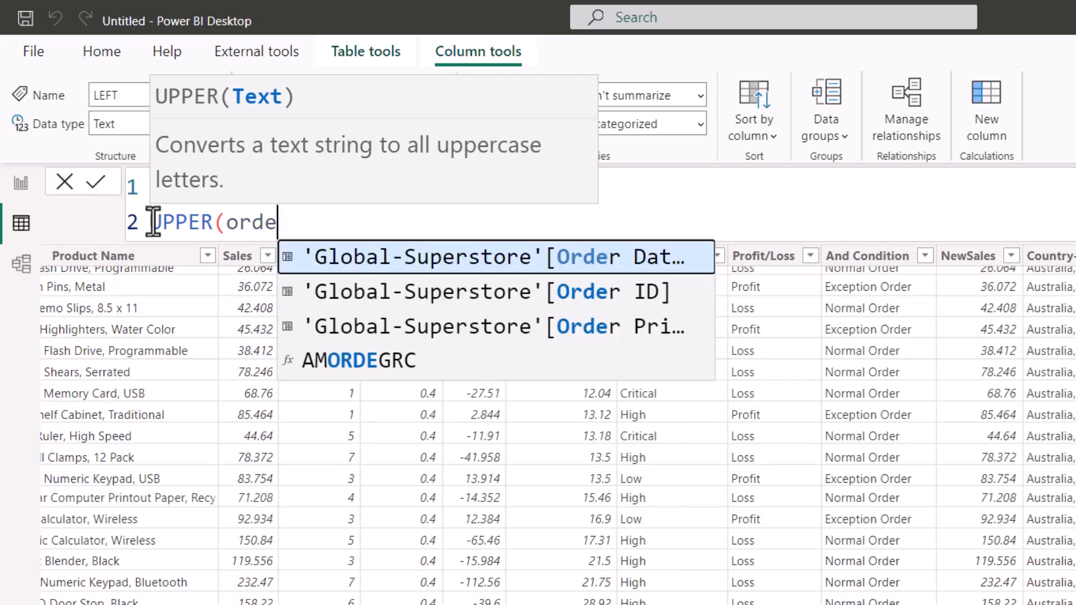
key(Down)
key(Down)
key(Tab)
text())
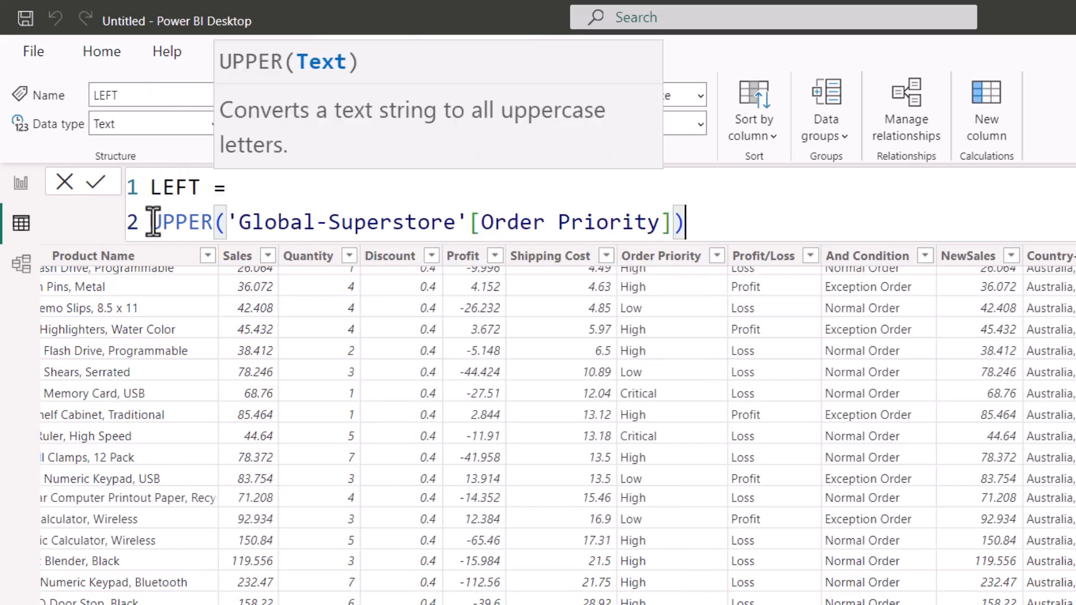
key(Return)
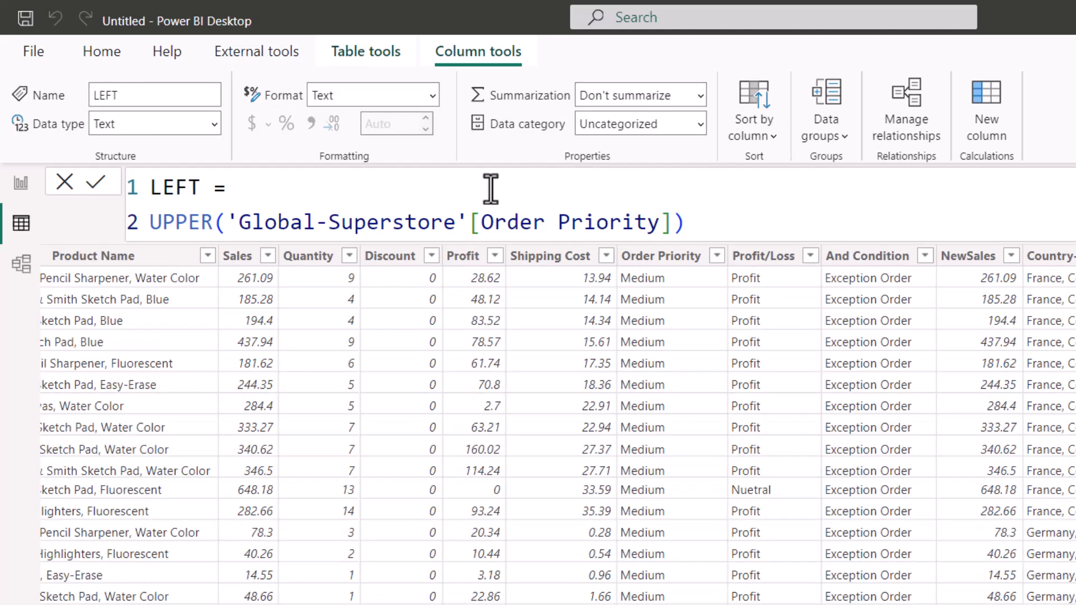
Replace the UPPER function name with Lower in the LEFT column's formula and apply it.
double_click(213, 223)
key(BackSpace)
key(BackSpace)
key(BackSpace)
key(BackSpace)
key(BackSpace)
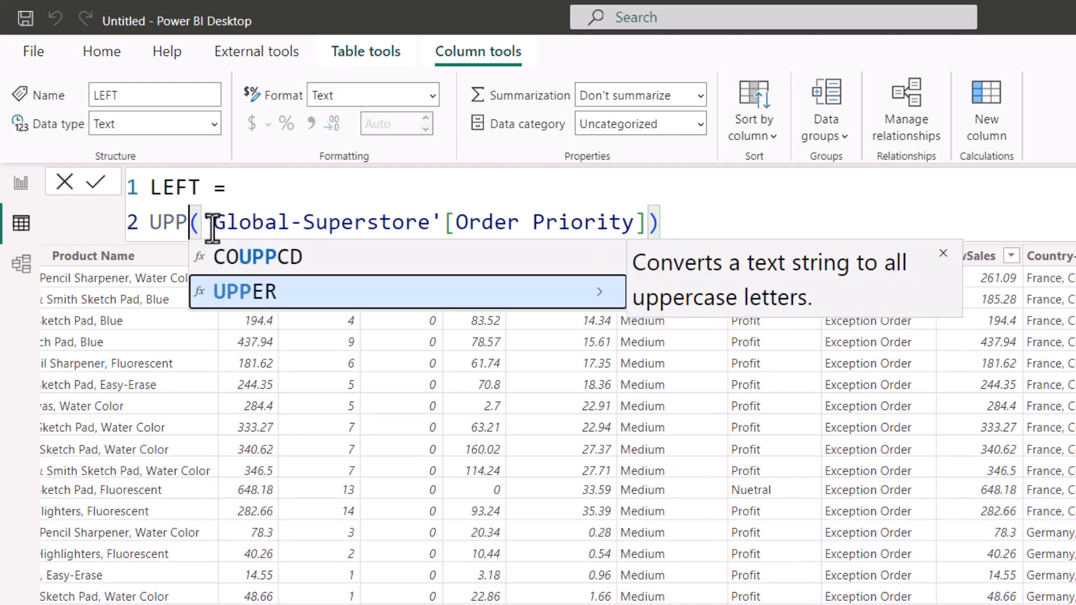
text(Lower)
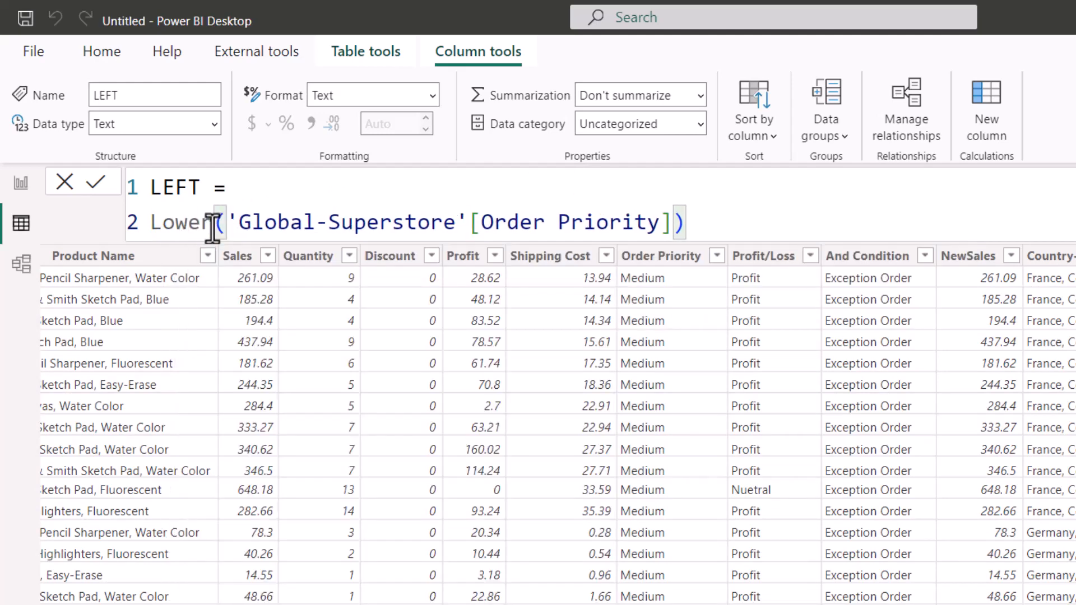
key(Return)
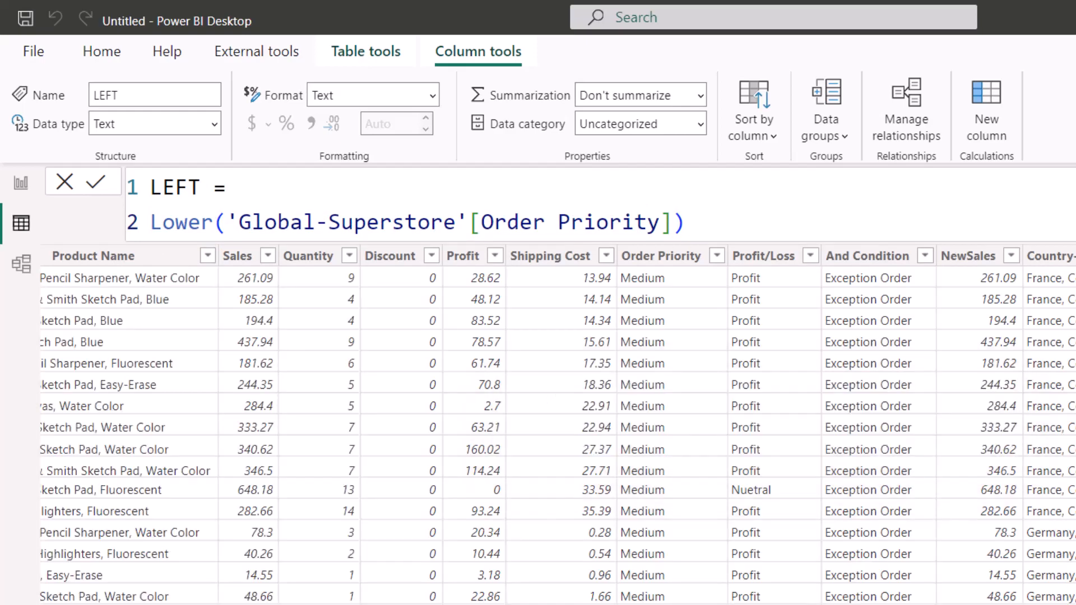
Check SEARCH in the DAX reference and replace the LEFT column's expression with SEARCH, taking 'Global-Superstore'[Country] as its first argument.
key(alt+Tab)
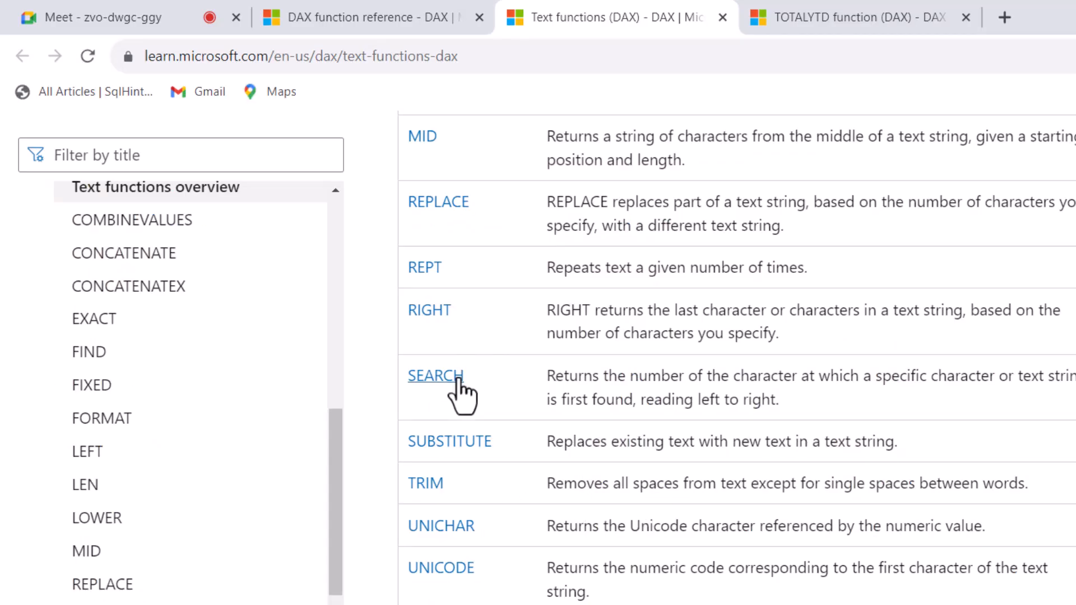
key(alt+Tab)
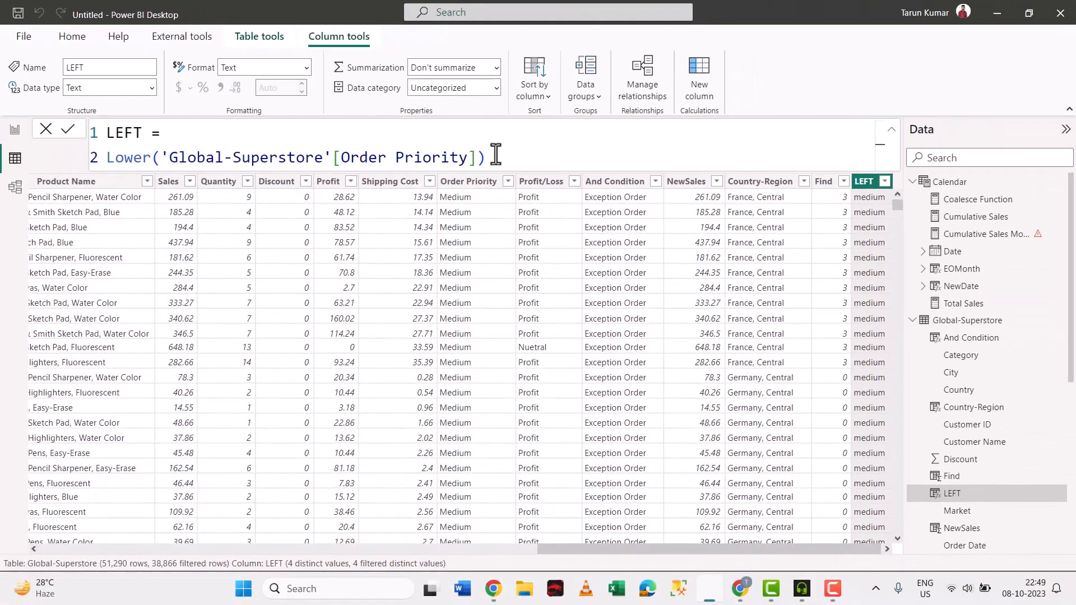
drag(495, 153, 112, 152)
text(SEARCH()
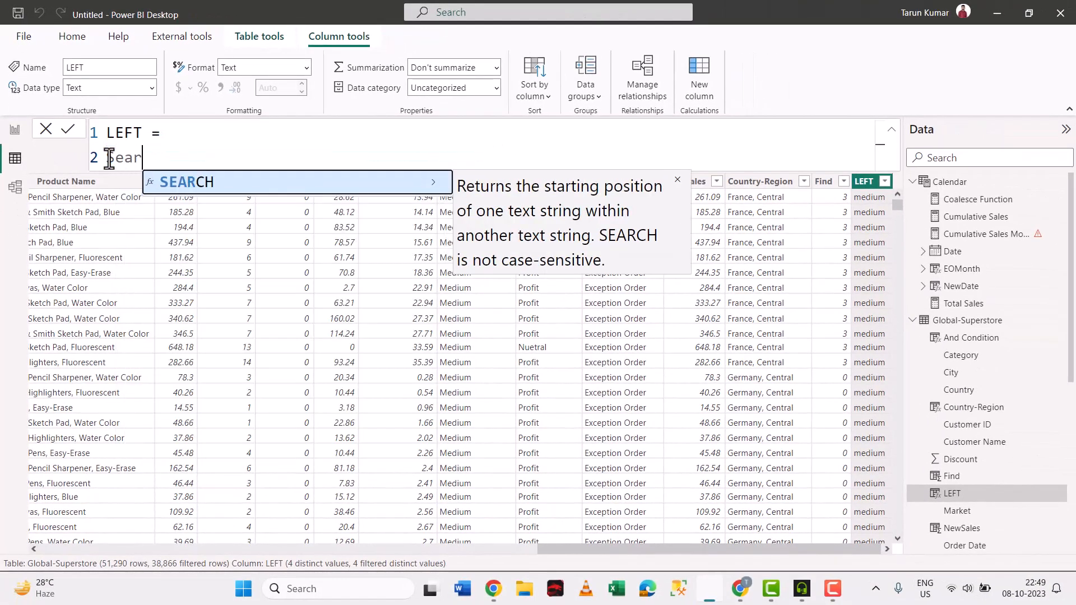
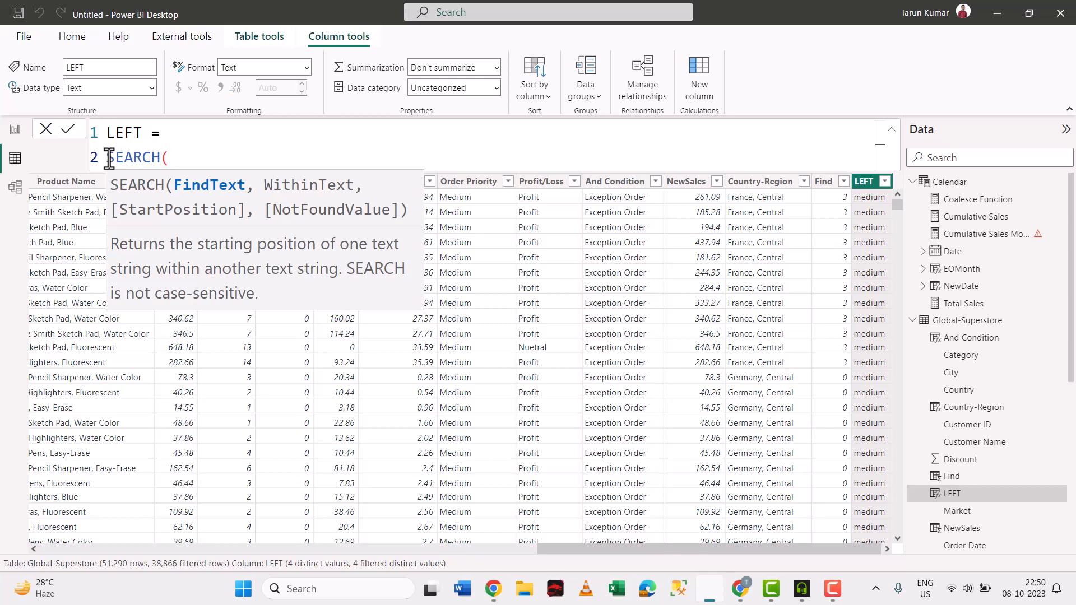
text(count)
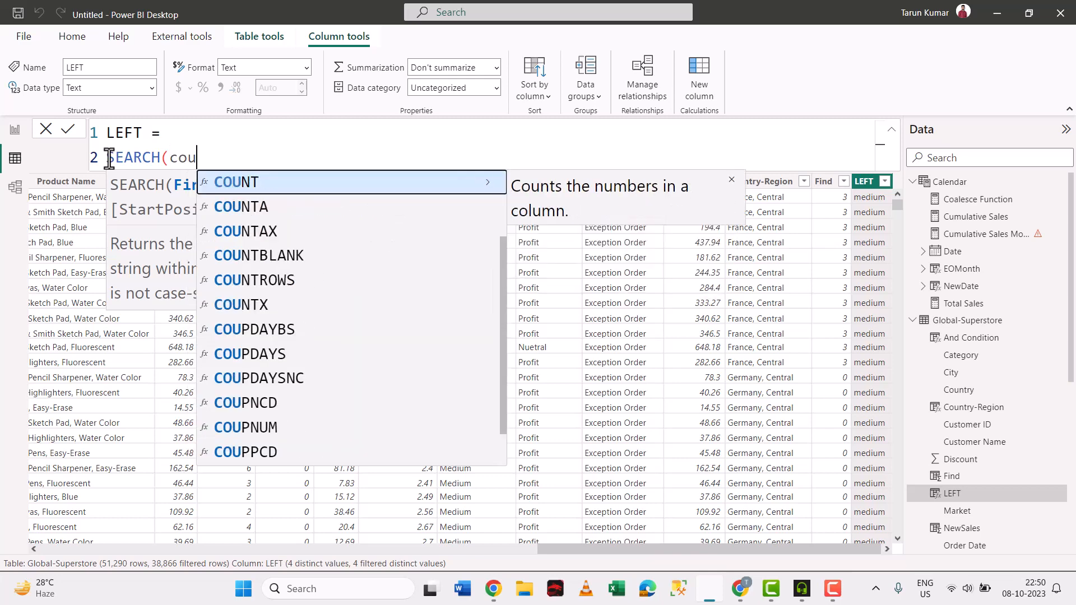
key(Up)
key(Up)
key(Up)
key(Tab)
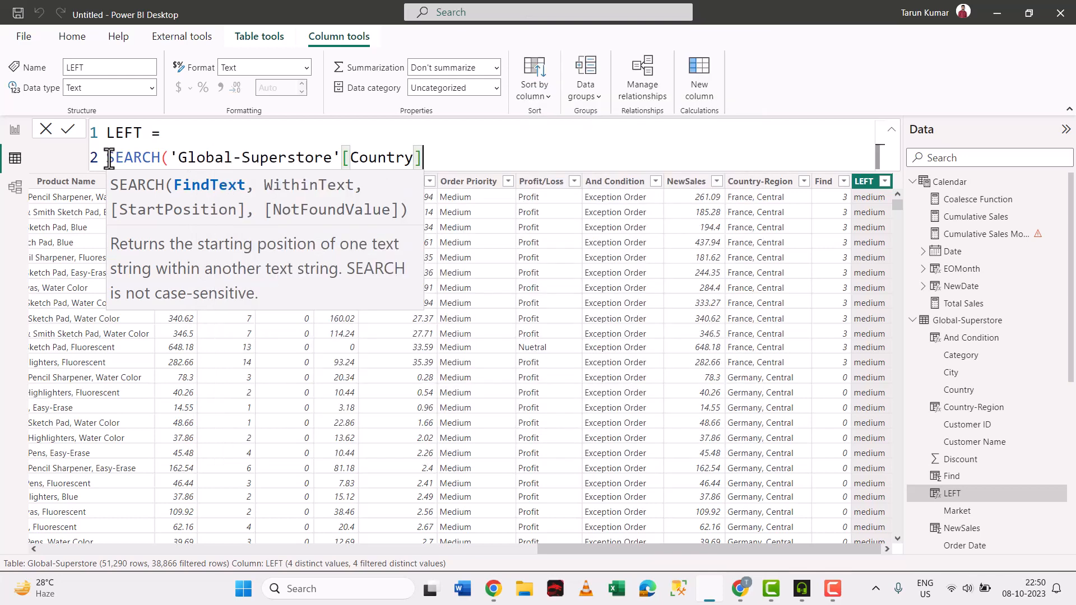
Complete the SEARCH function with the text "South", start position 1 and not-found value False, and apply the formula.
text(,)
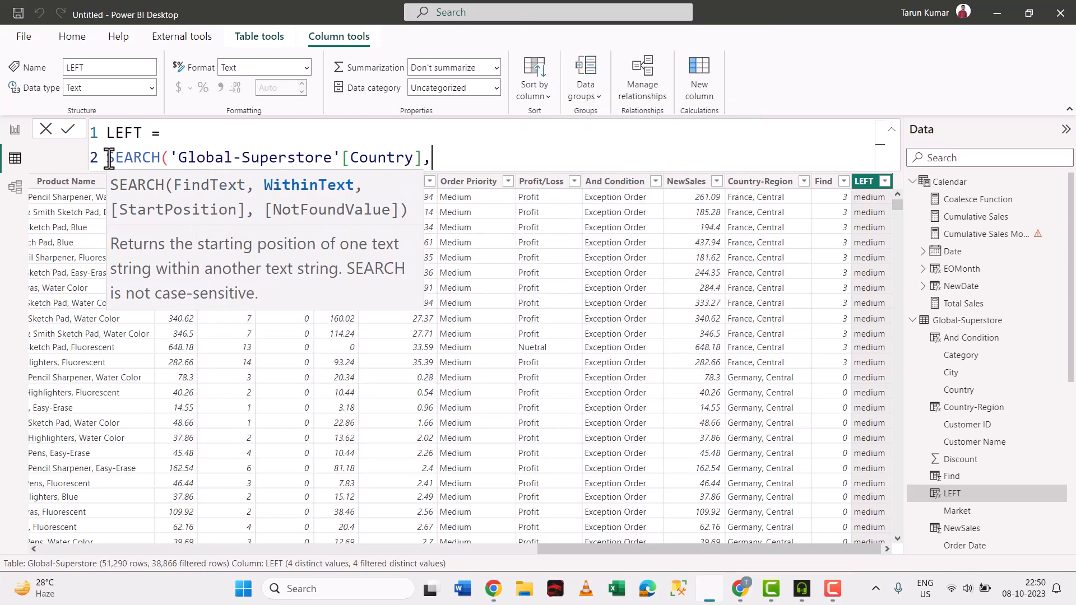
text("South",)
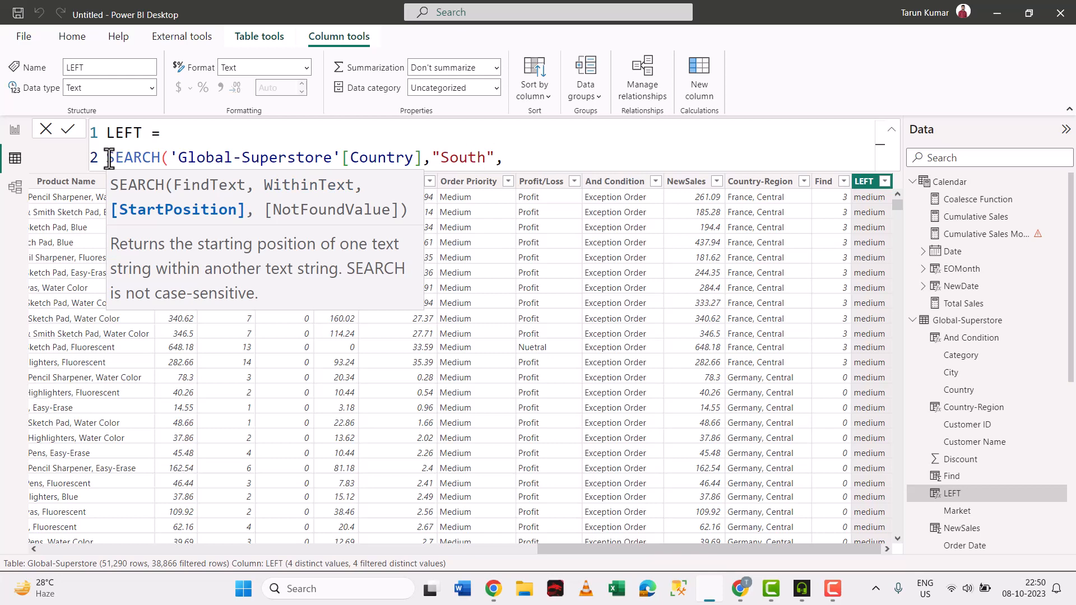
text(1,)
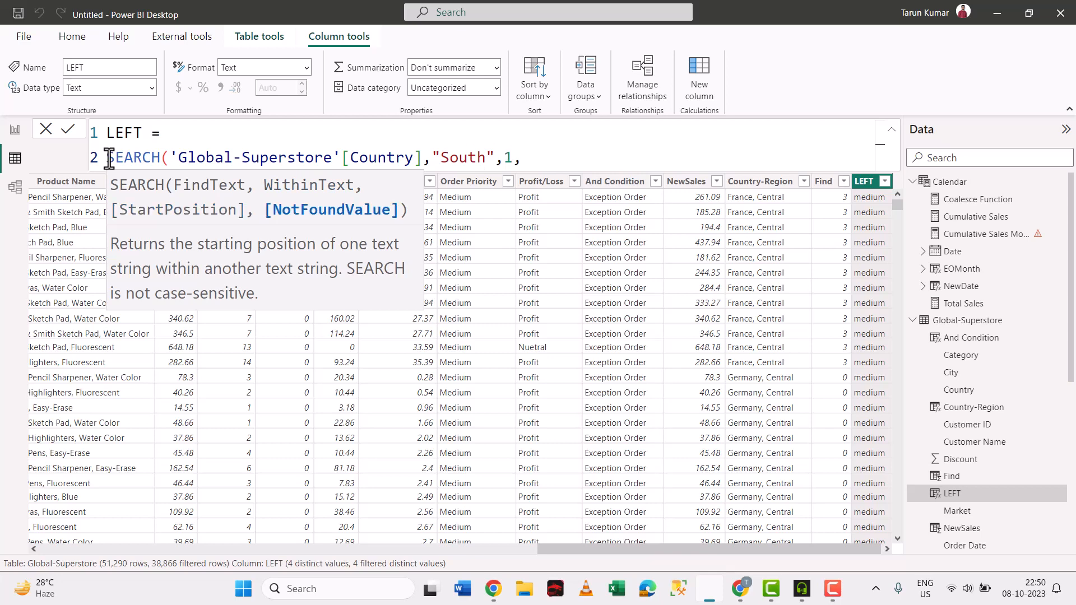
text(0)
key(BackSpace)
text(Fl)
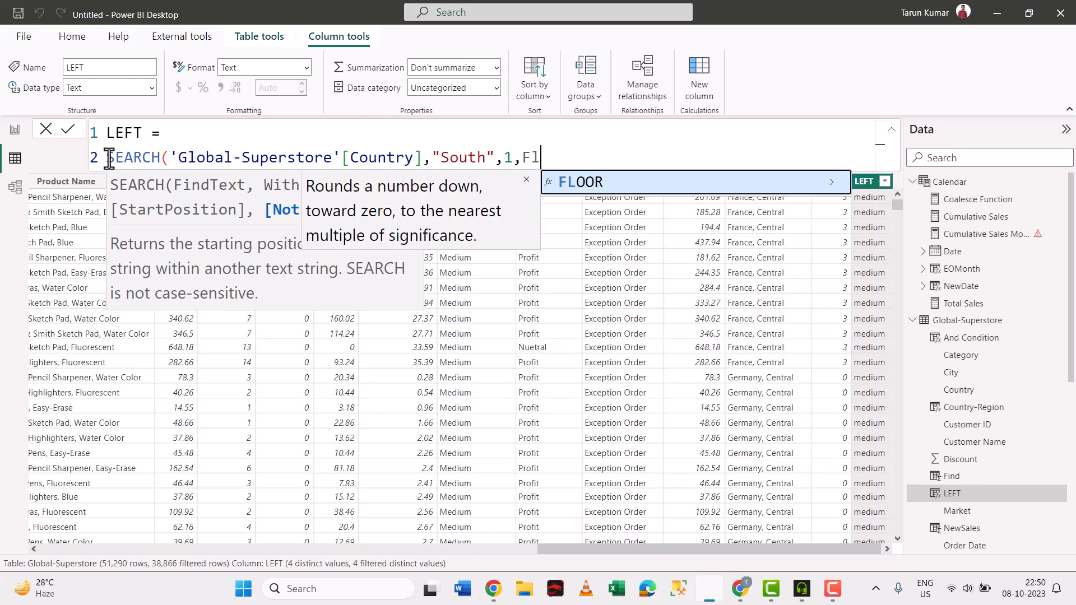
key(BackSpace)
text(alse))
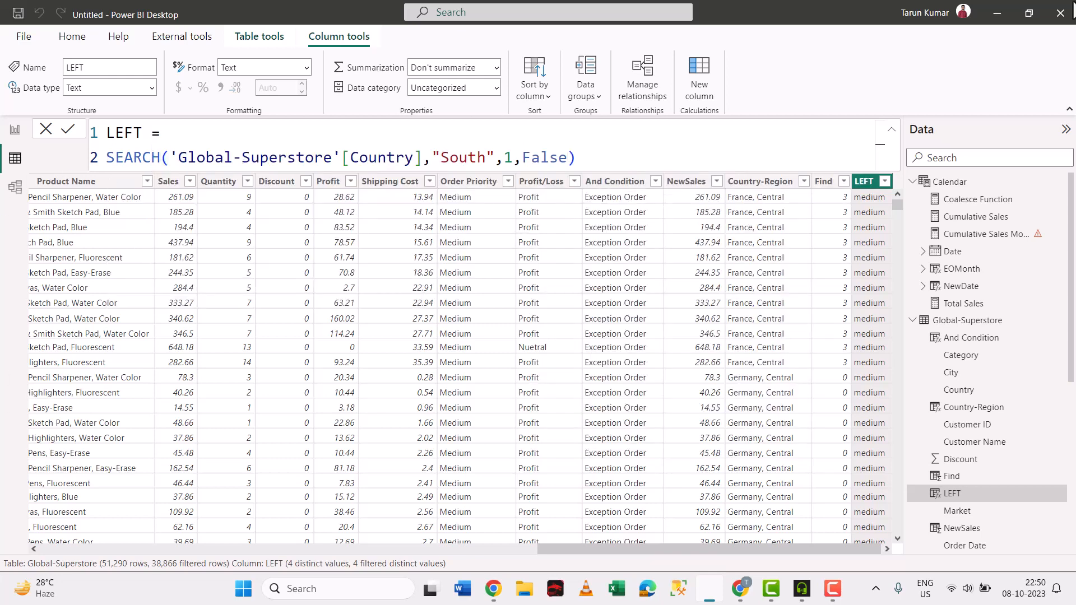
key(Return)
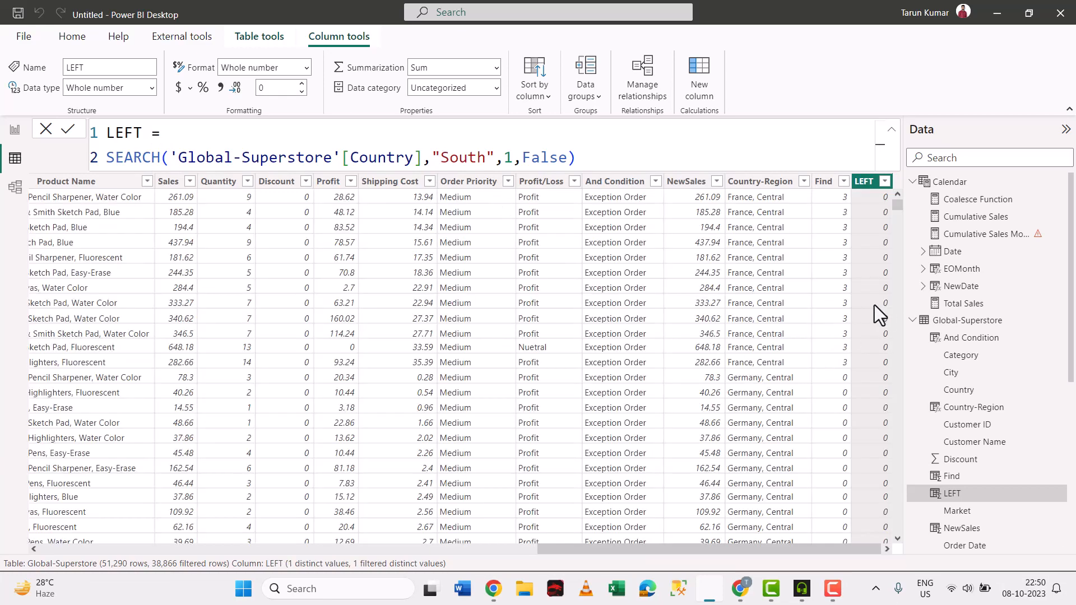
Check the SEARCH output down the table, replace the text "South" with "F" in the formula, and apply it.
scroll(877, 326, down, 20)
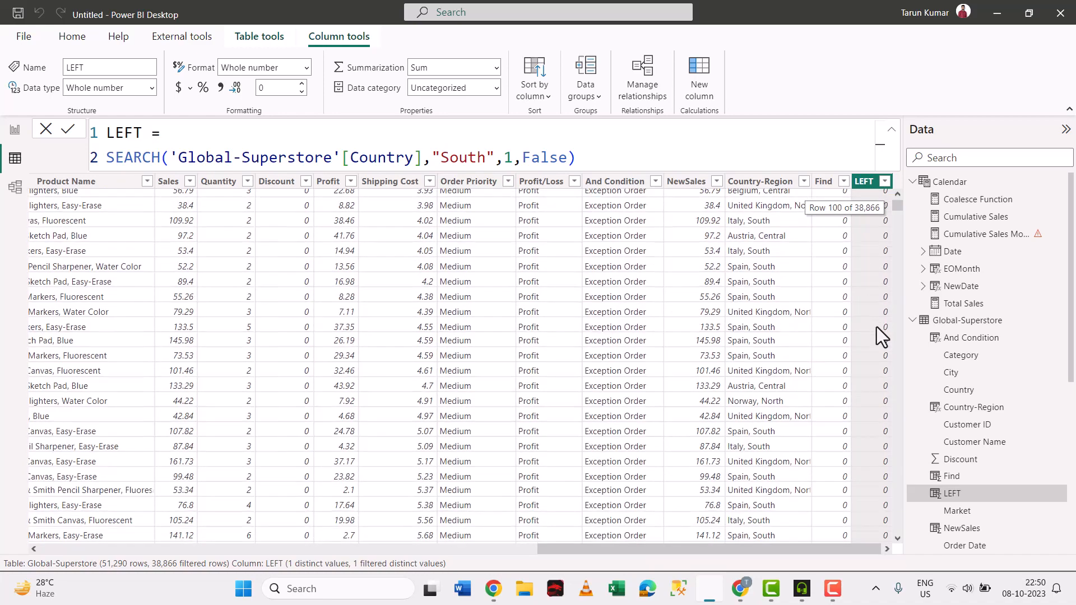
scroll(877, 327, up, 20)
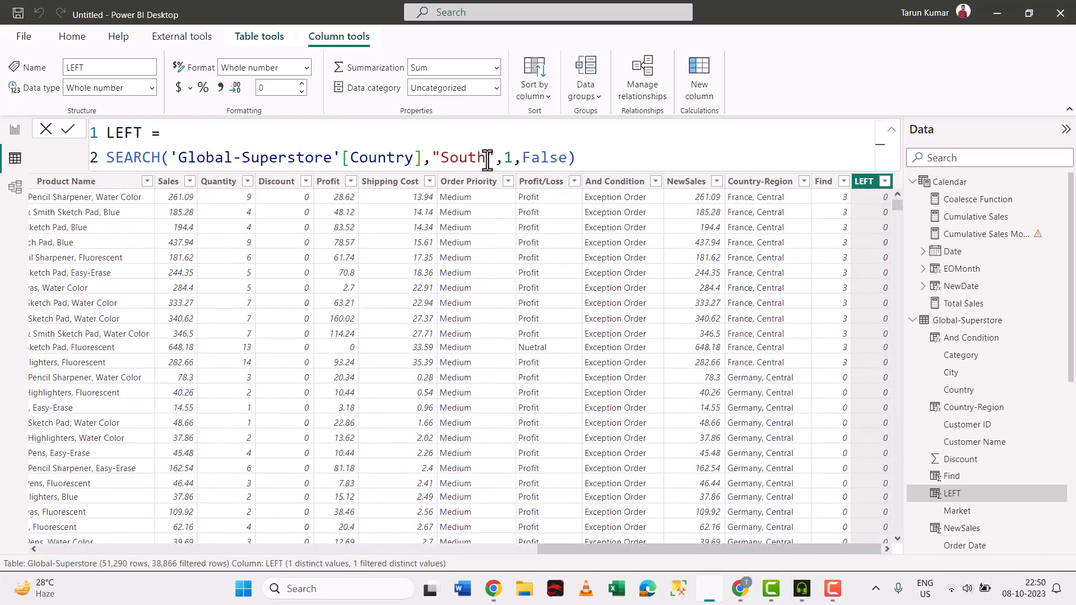
key(BackSpace)
key(BackSpace)
key(BackSpace)
key(BackSpace)
key(BackSpace)
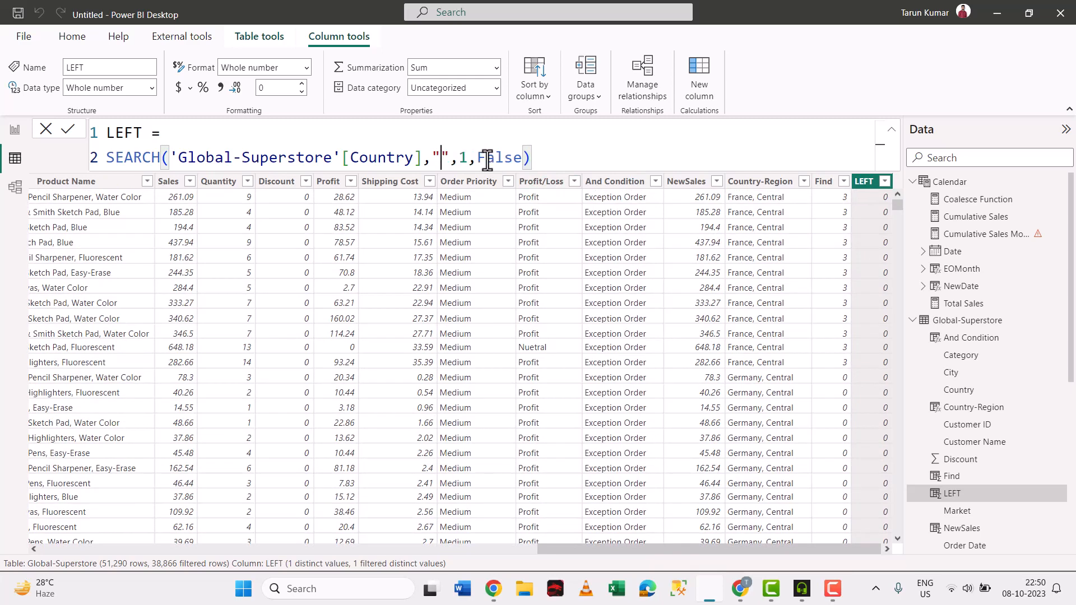
text(F)
key(Return)
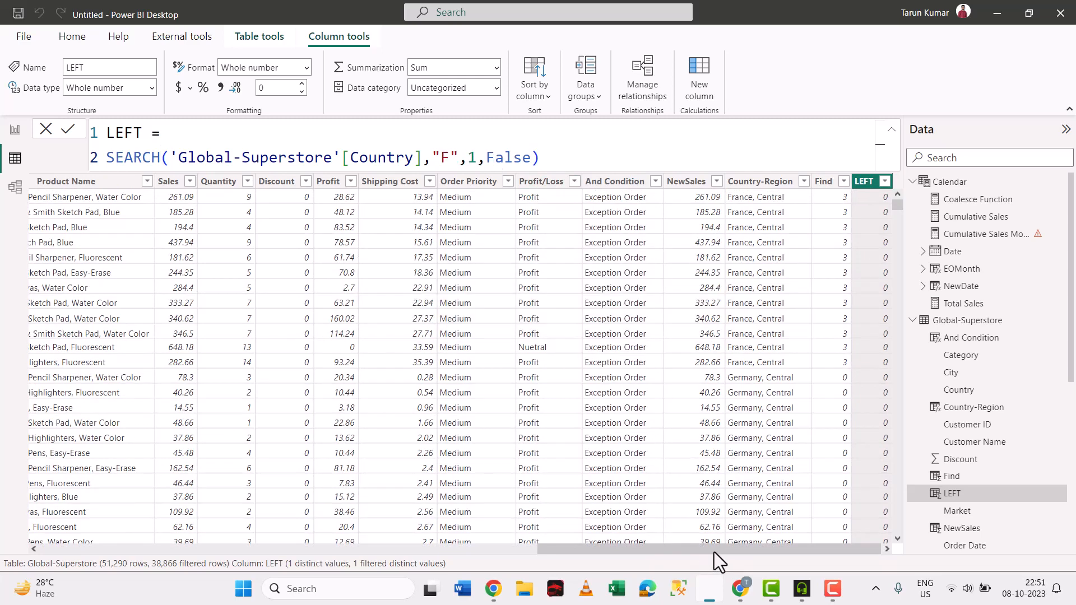
Compare the Country column's values with the LEFT column's SEARCH output and inspect the start position argument in its formula.
drag(714, 553, 527, 543)
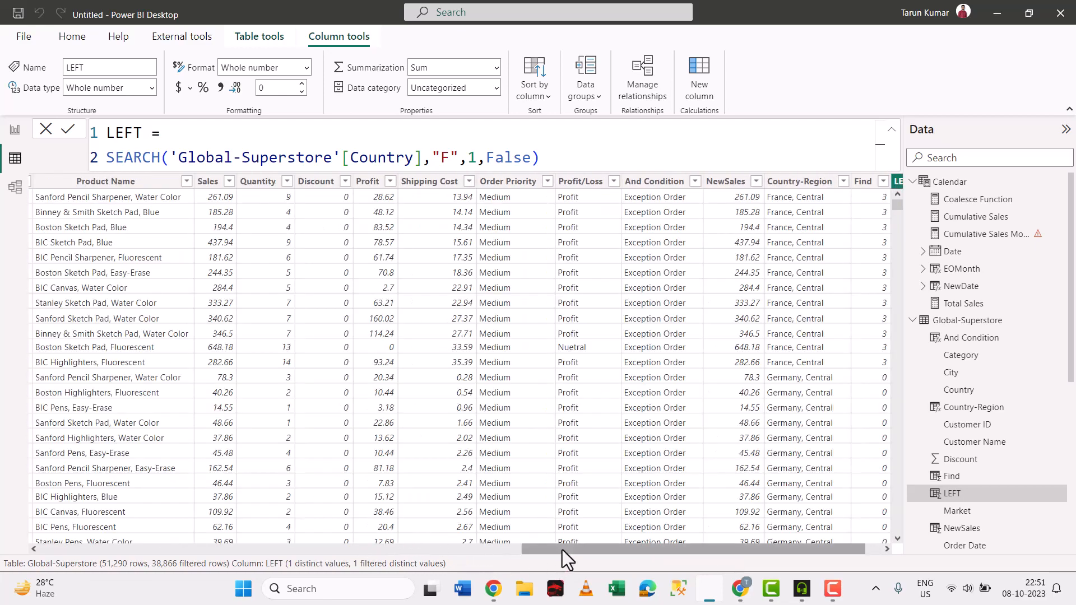
drag(563, 550, 348, 540)
drag(321, 541, 264, 546)
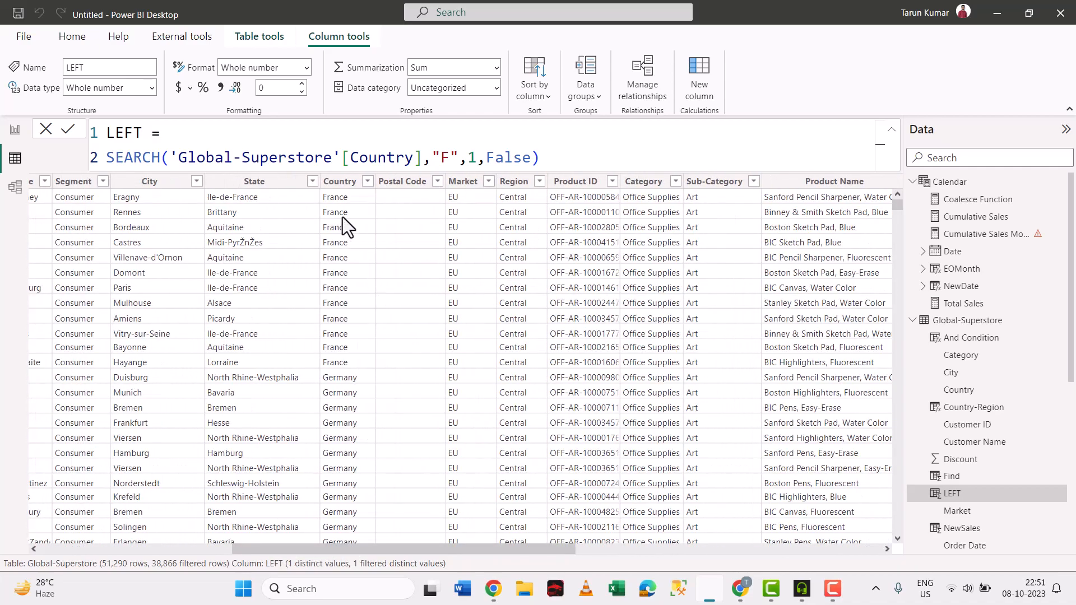
click(340, 221)
drag(547, 547, 943, 576)
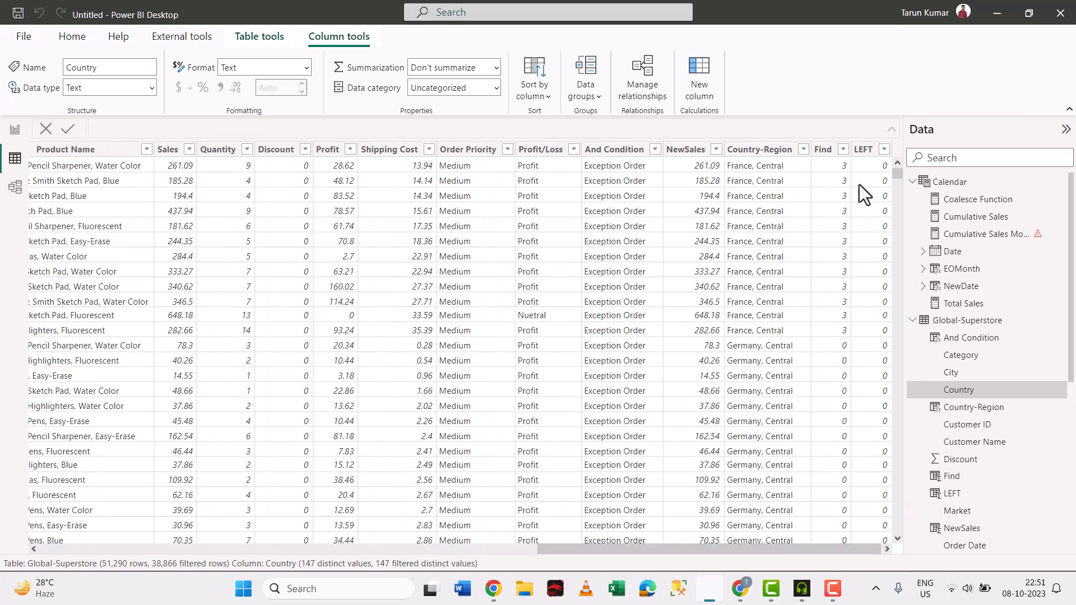
click(868, 156)
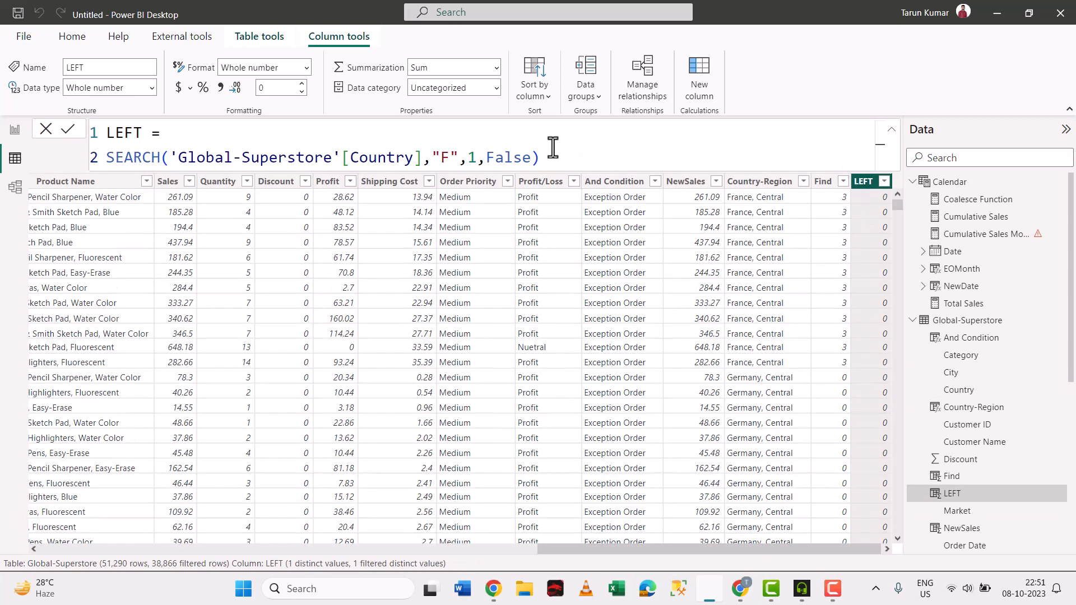
click(477, 158)
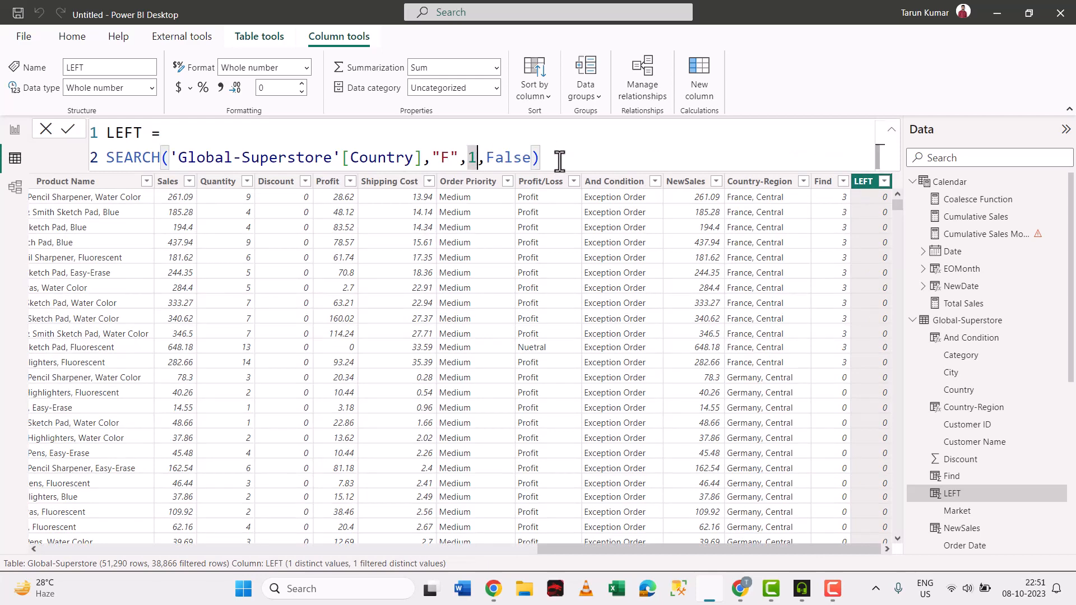
click(559, 160)
key(Left)
key(Left)
key(Left)
key(Left)
key(Left)
key(Left)
key(Left)
key(Left)
key(Right)
key(BackSpace)
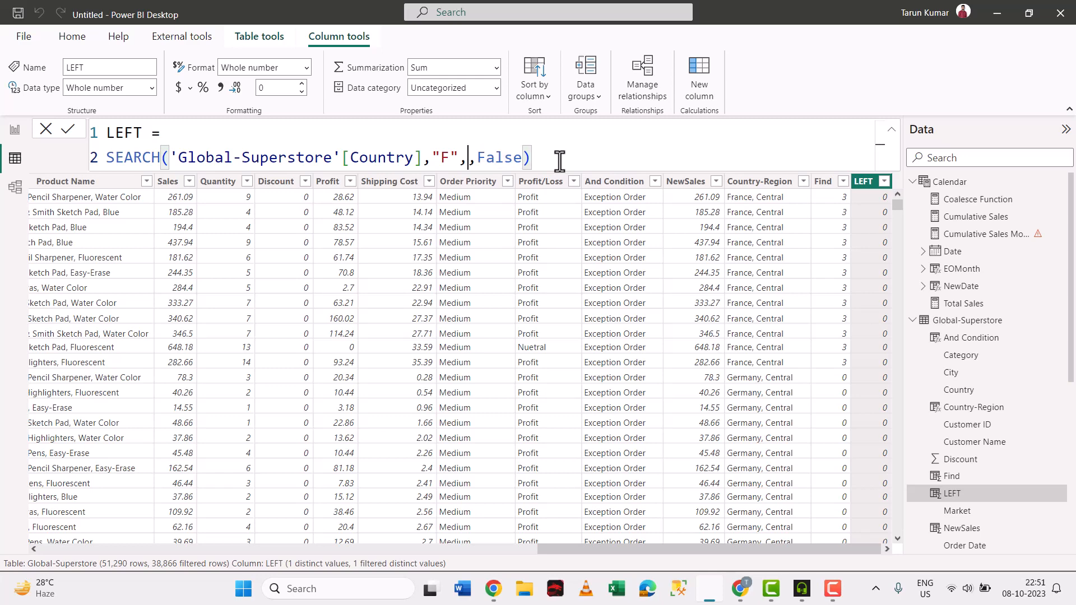
text(2)
key(BackSpace)
key(Right)
Re-enter the last two arguments of the LEFT column's SEARCH formula as start position 1 and not-found value FALSE.
click(560, 161)
key(BackSpace)
key(BackSpace)
key(BackSpace)
key(BackSpace)
key(BackSpace)
key(BackSpace)
key(BackSpace)
key(BackSpace)
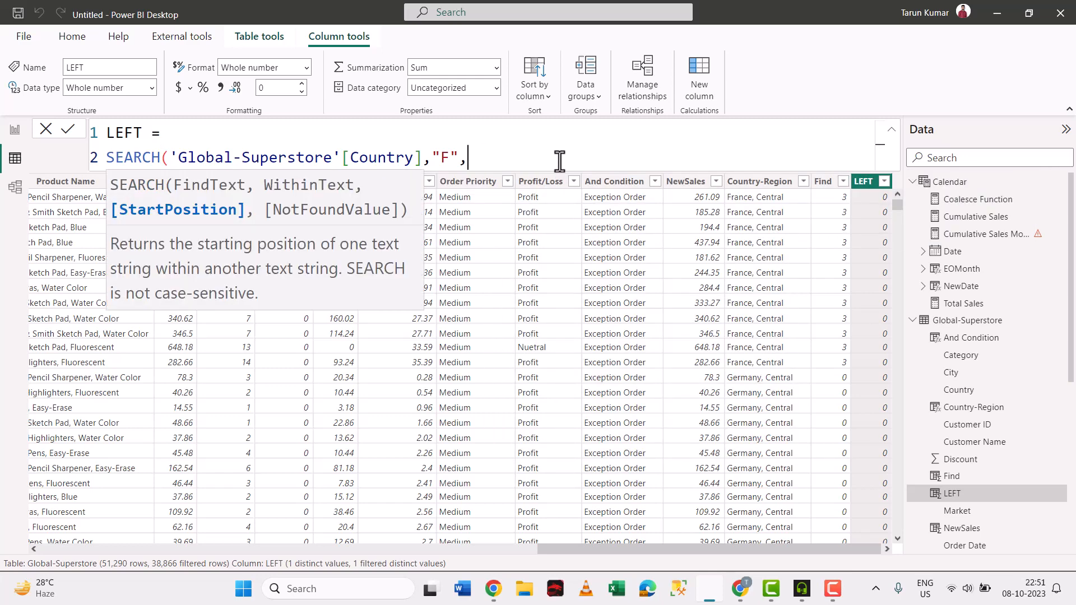
text(1,)
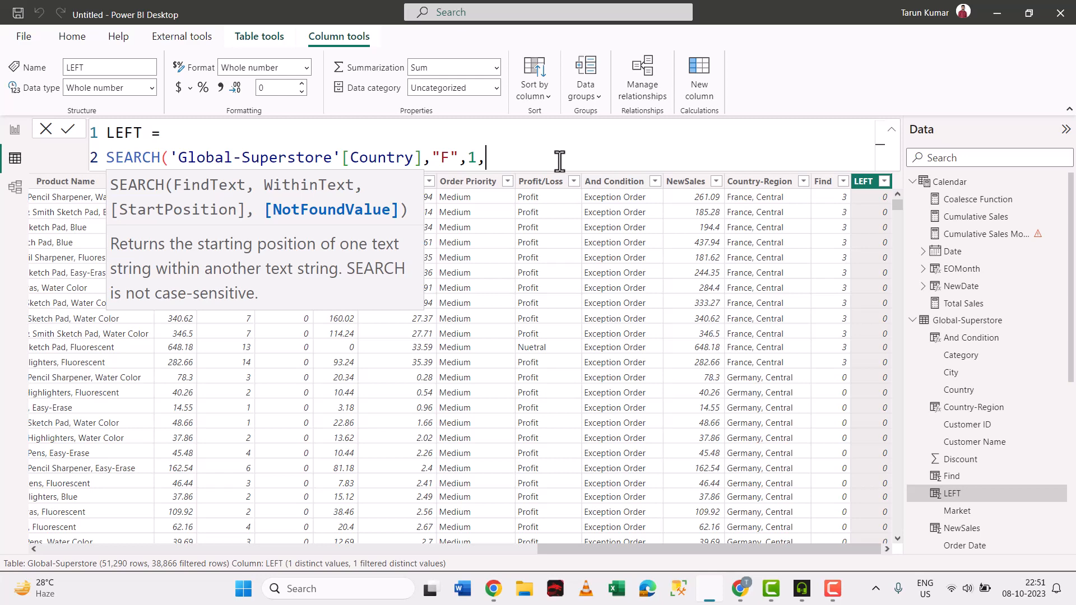
text(False)
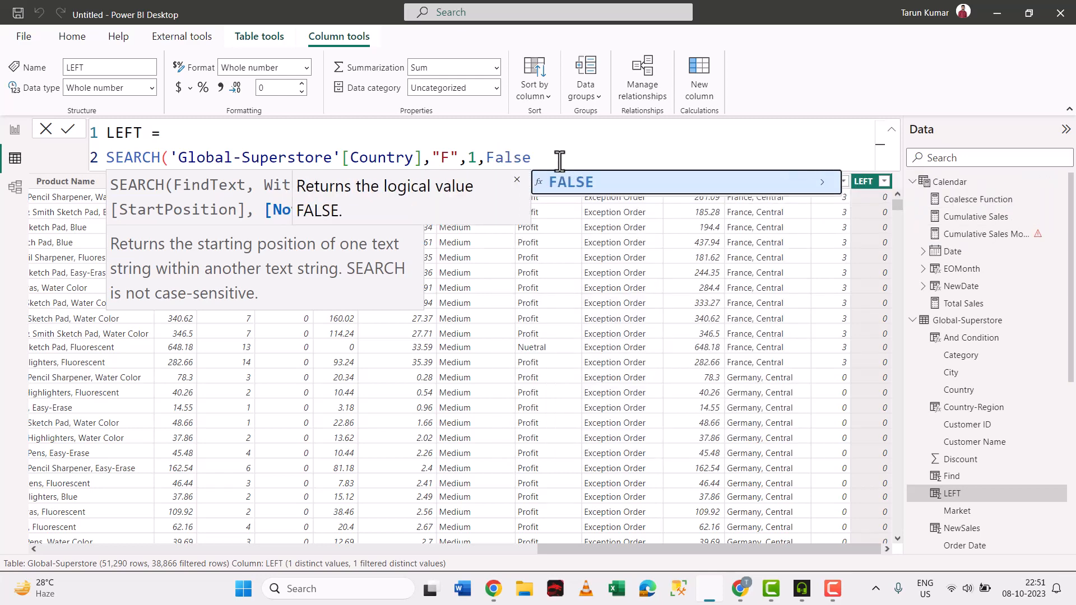
key(Tab)
key(BackSpace)
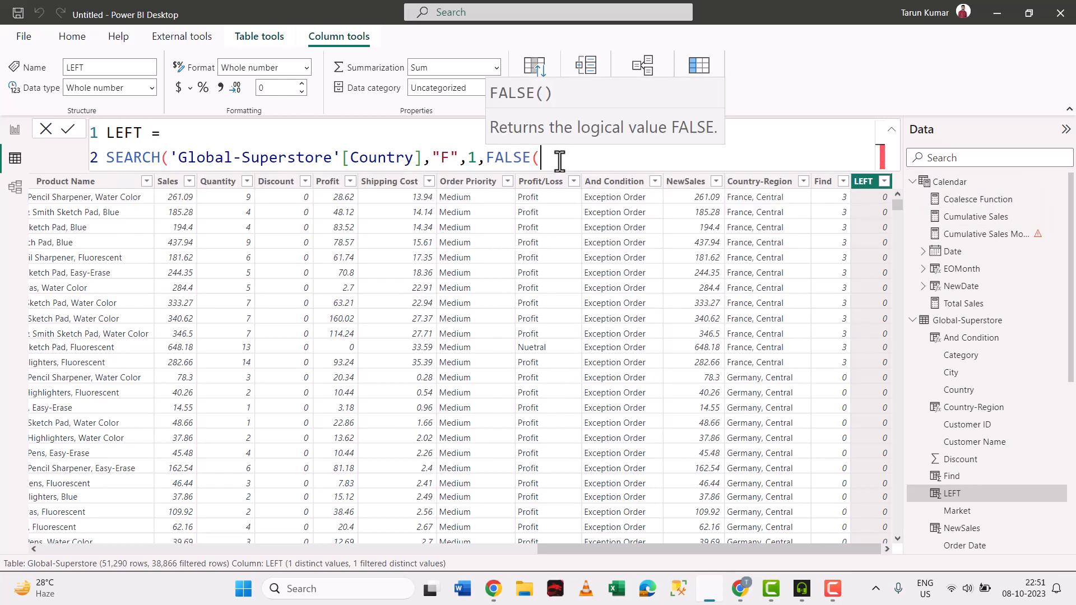
key(BackSpace)
text())
Try start position 0 in the LEFT column's SEARCH formula and apply it.
key(Left)
key(Left)
key(Left)
key(Left)
key(Left)
key(Left)
key(Left)
key(Left)
key(Left)
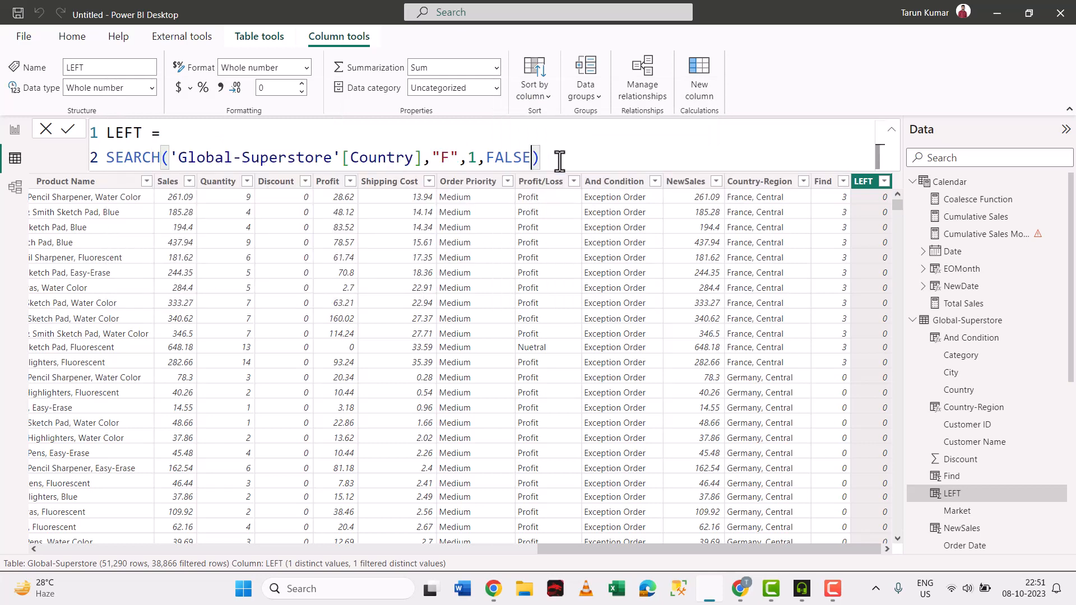
key(Left)
key(Right)
key(Right)
key(Right)
key(BackSpace)
text(0)
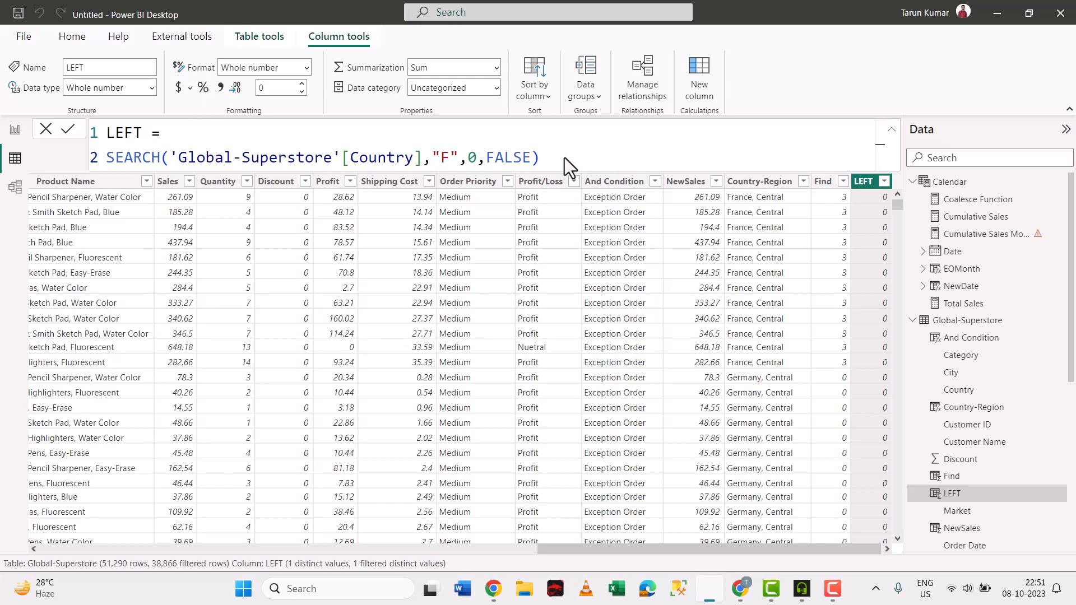
key(Return)
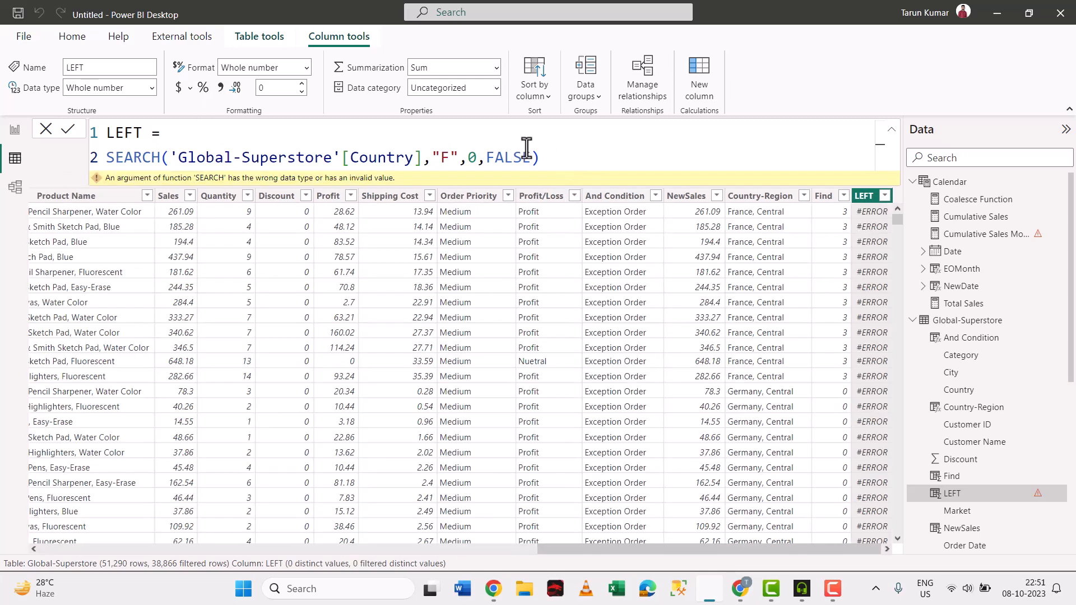
Set the SEARCH formula's start position back to 1 and apply it.
click(476, 158)
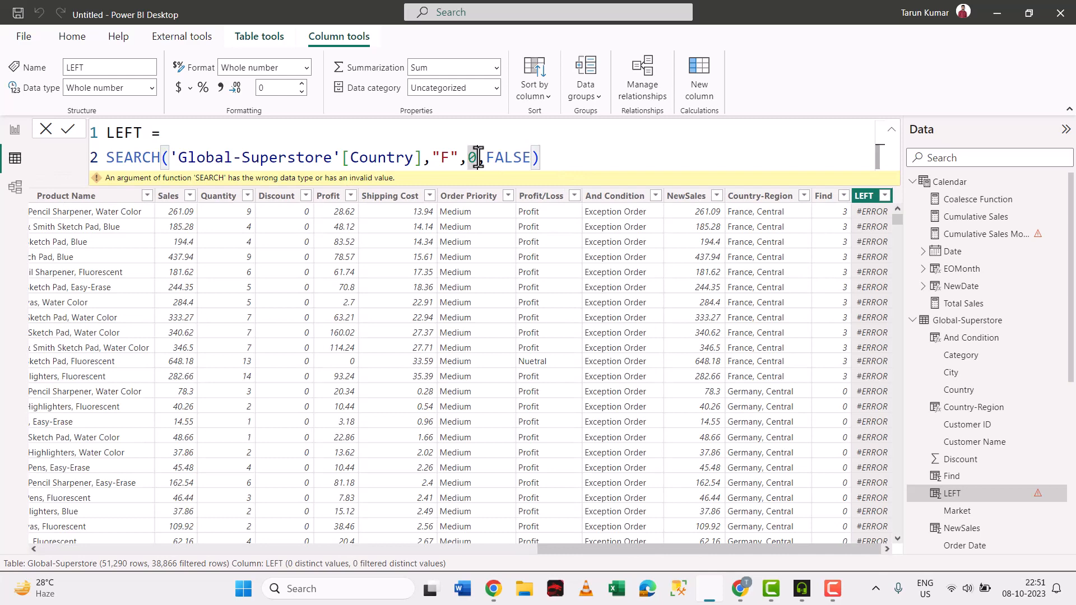
key(BackSpace)
text(1)
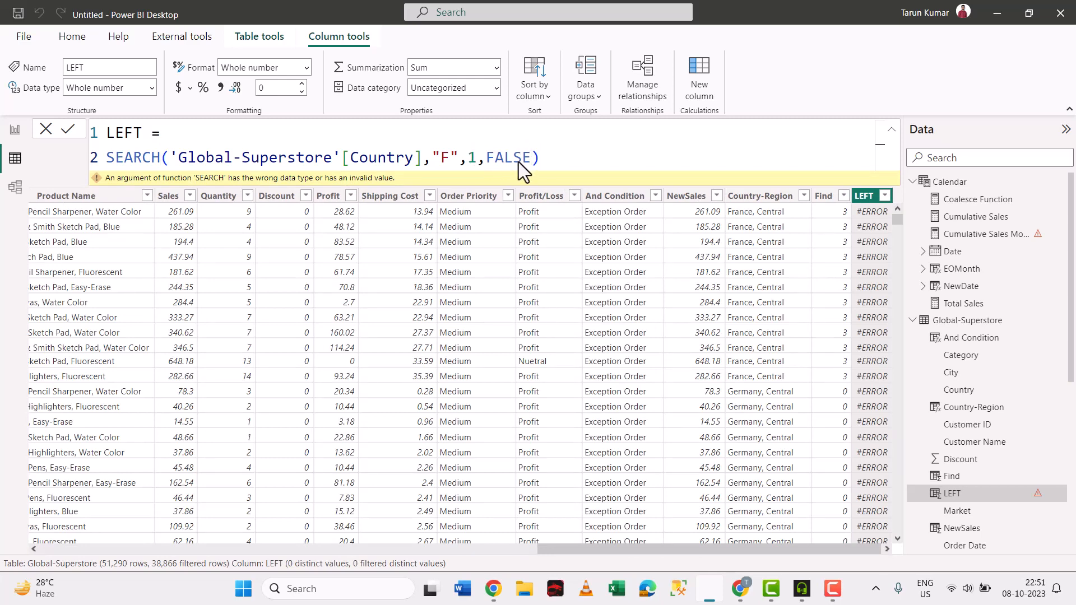
key(Return)
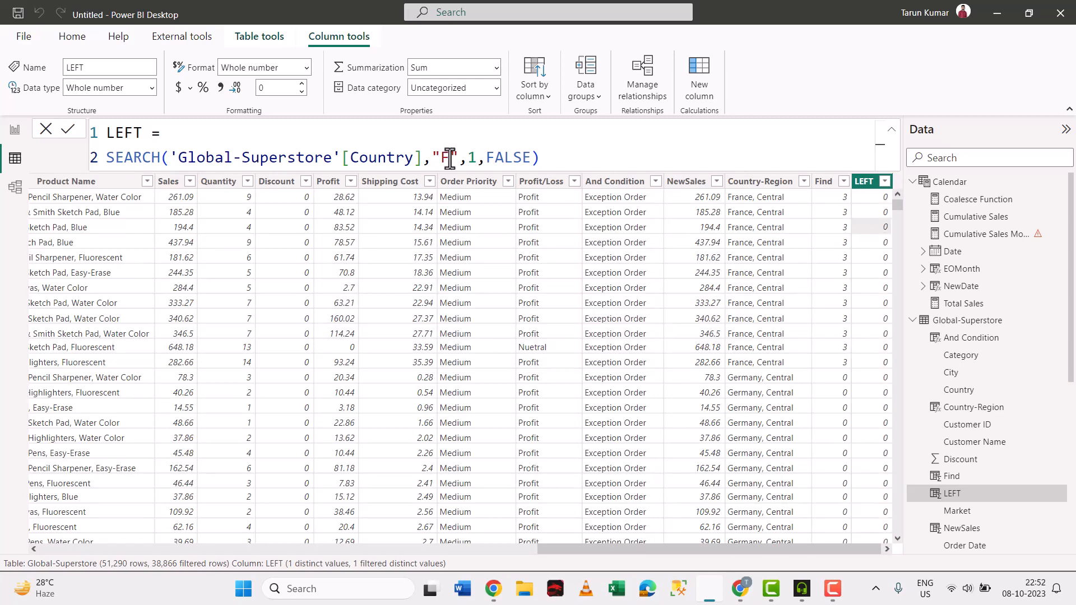
Review the argument hints of the LEFT column's SEARCH formula, then restore its closing parenthesis and reapply it.
click(560, 157)
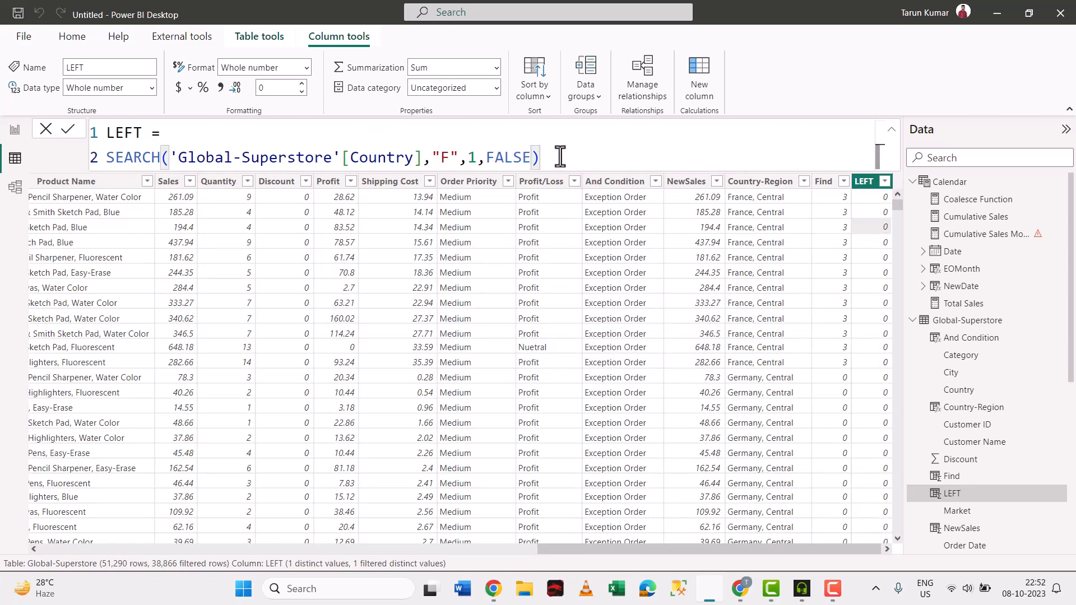
key(BackSpace)
text())
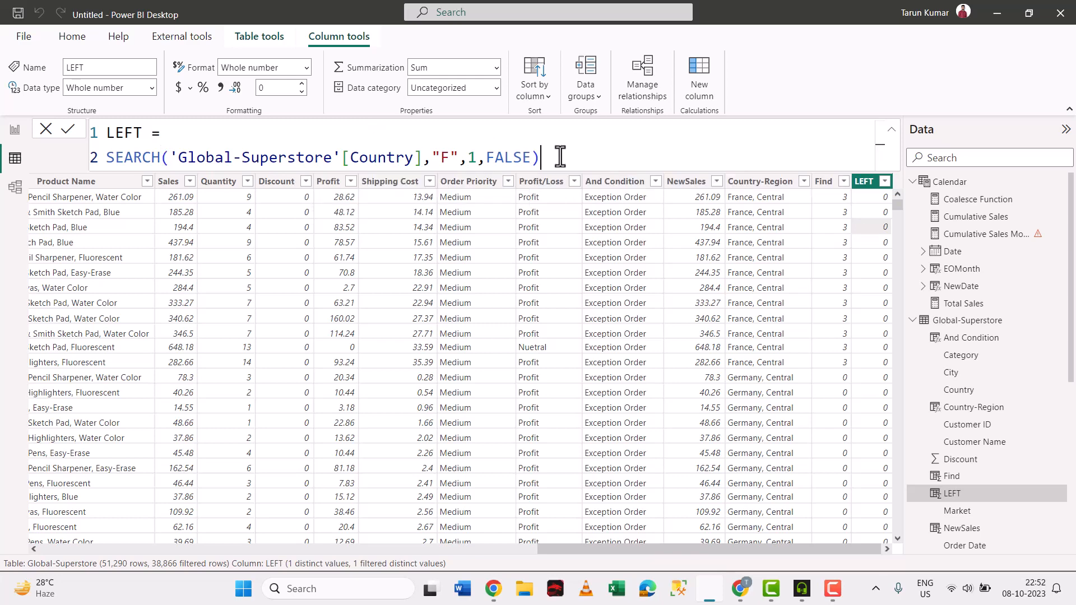
key(BackSpace)
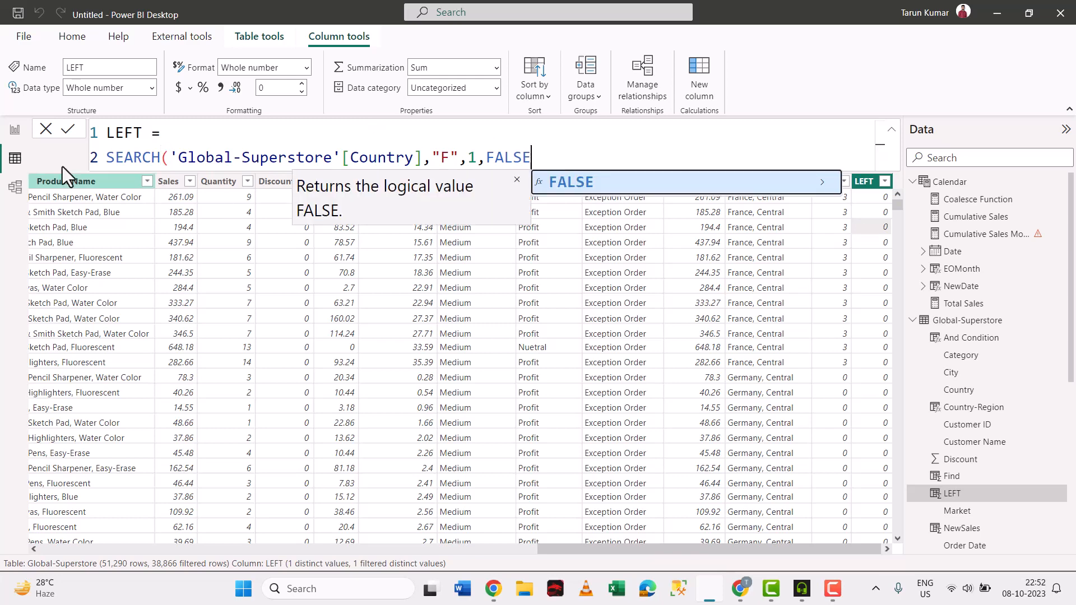
click(170, 157)
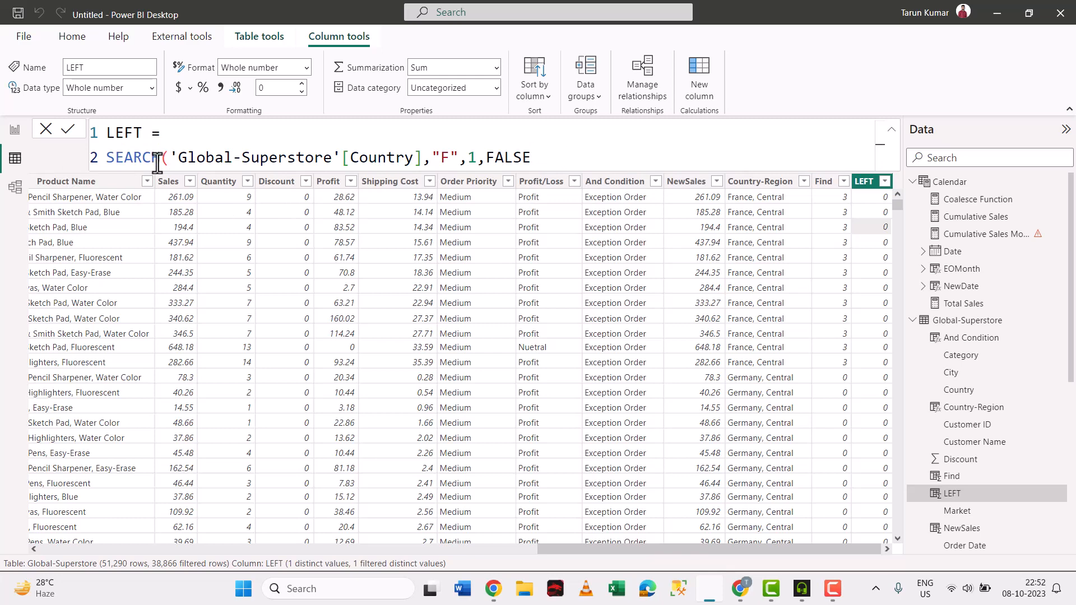
double_click(157, 163)
click(168, 159)
click(564, 161)
key(Up)
text(0)
key(BackSpace)
click(541, 161)
text())
key(Left)
key(Left)
key(Left)
key(Left)
key(Left)
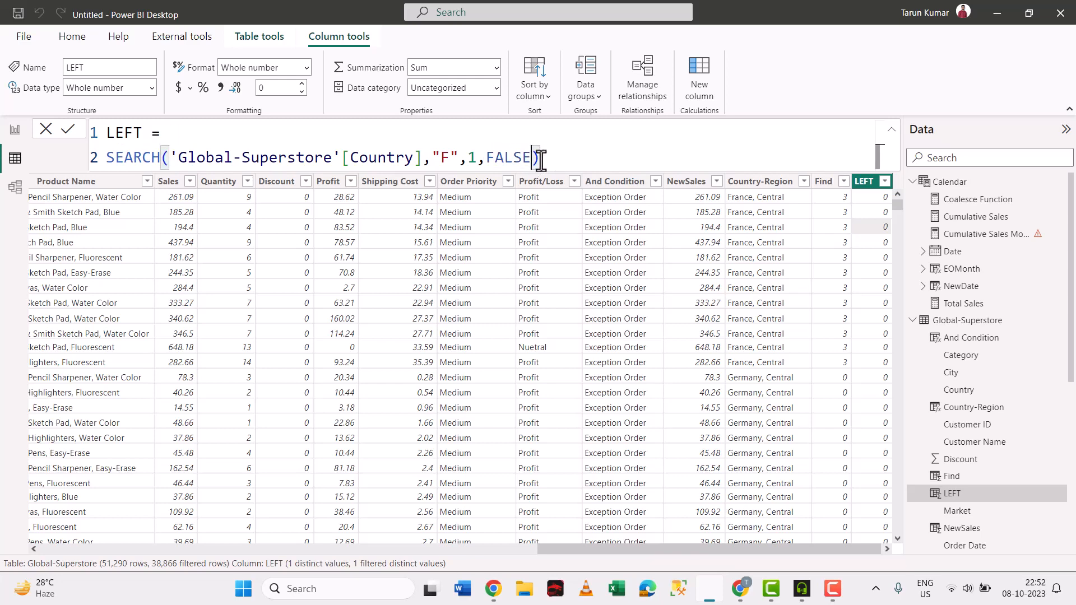
key(Left)
key(Left)
key(Left)
key(BackSpace)
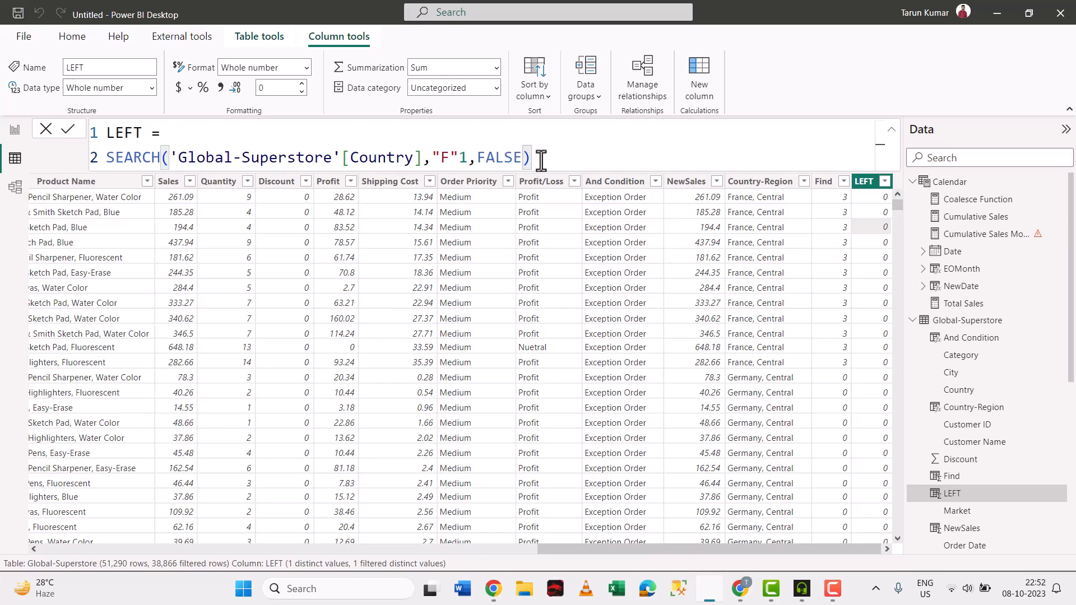
text(,)
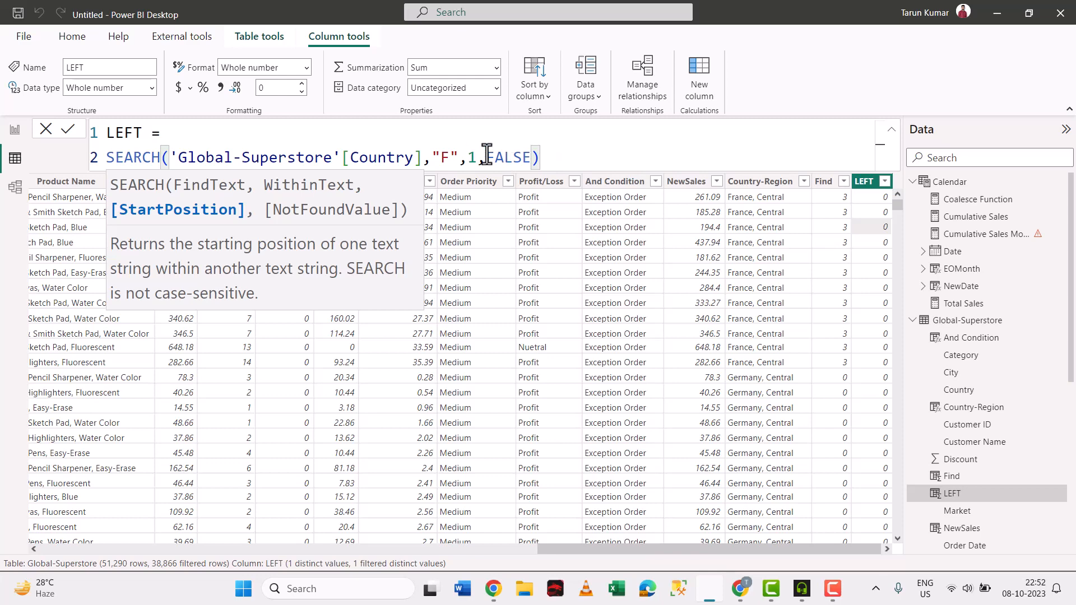
click(556, 161)
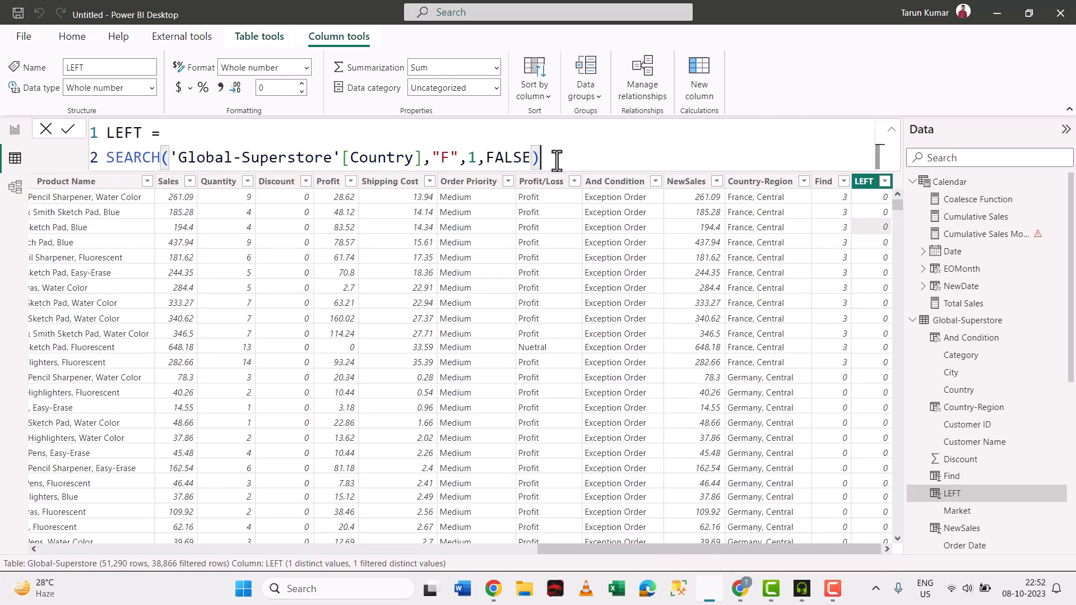
key(BackSpace)
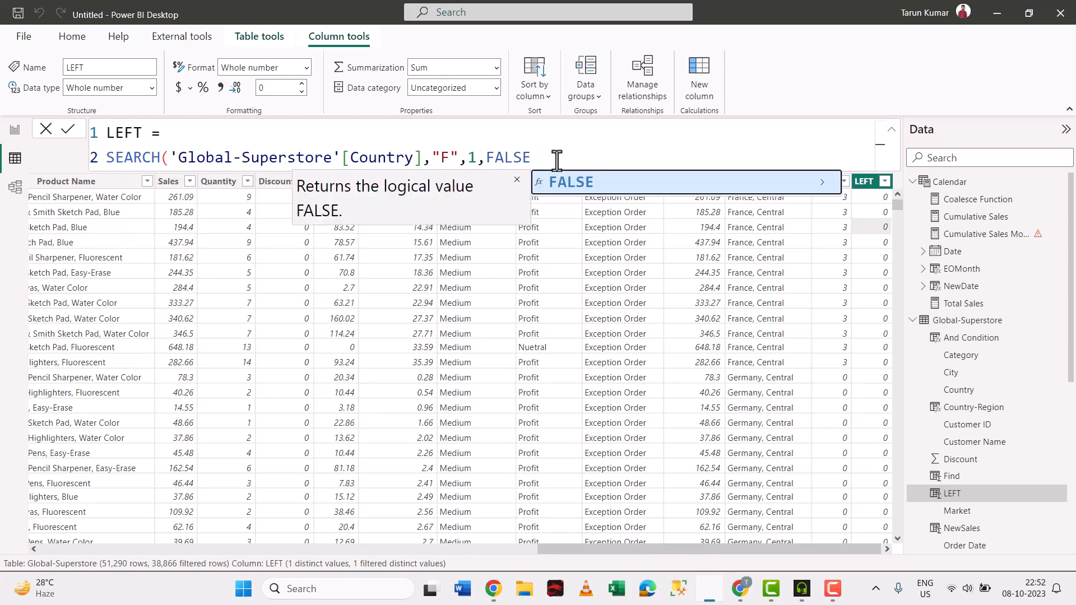
text())
key(Return)
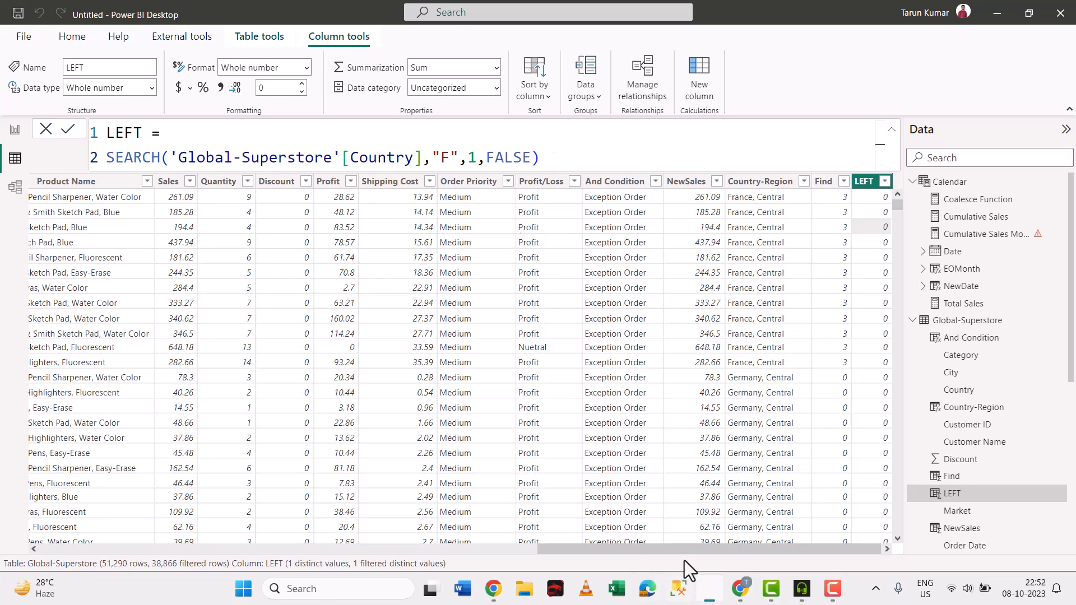
Check the Country column's values and replace the text "F" with "r" in the LEFT column's SEARCH formula.
drag(686, 553, 483, 559)
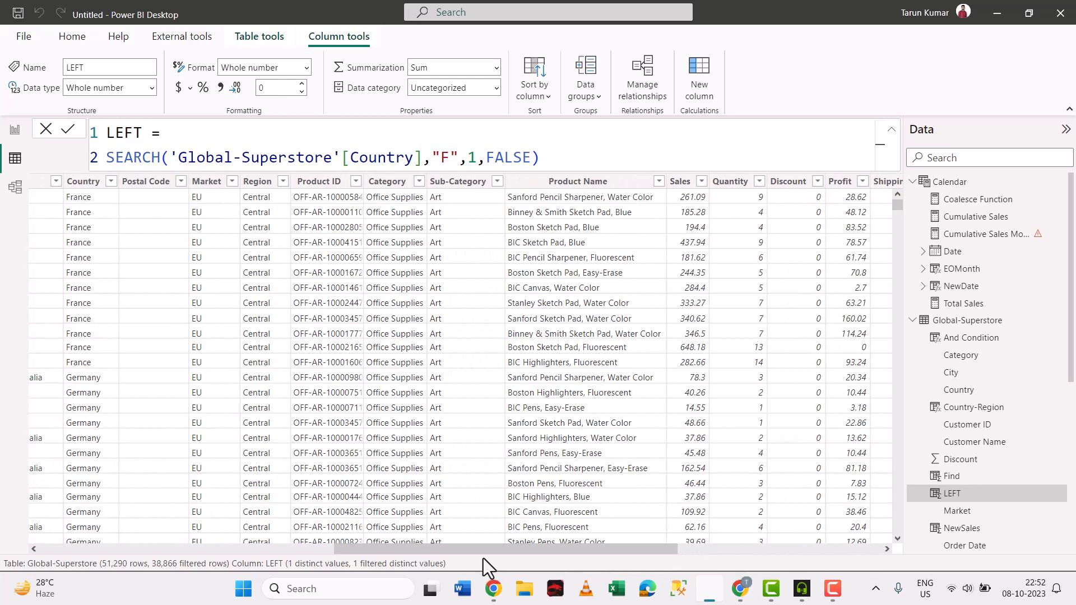
double_click(449, 158)
key(BackSpace)
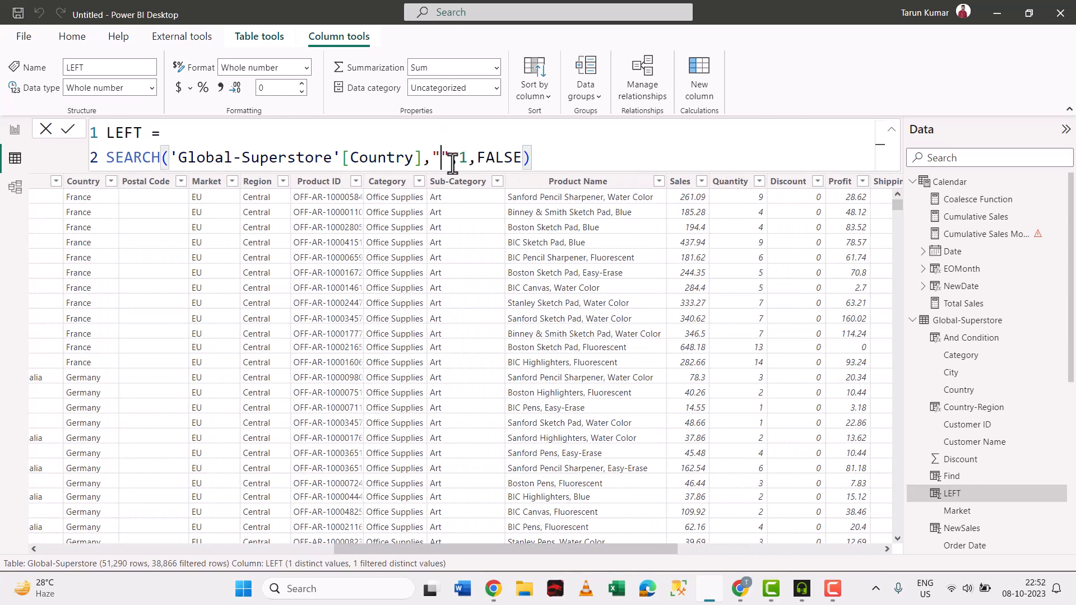
text(r)
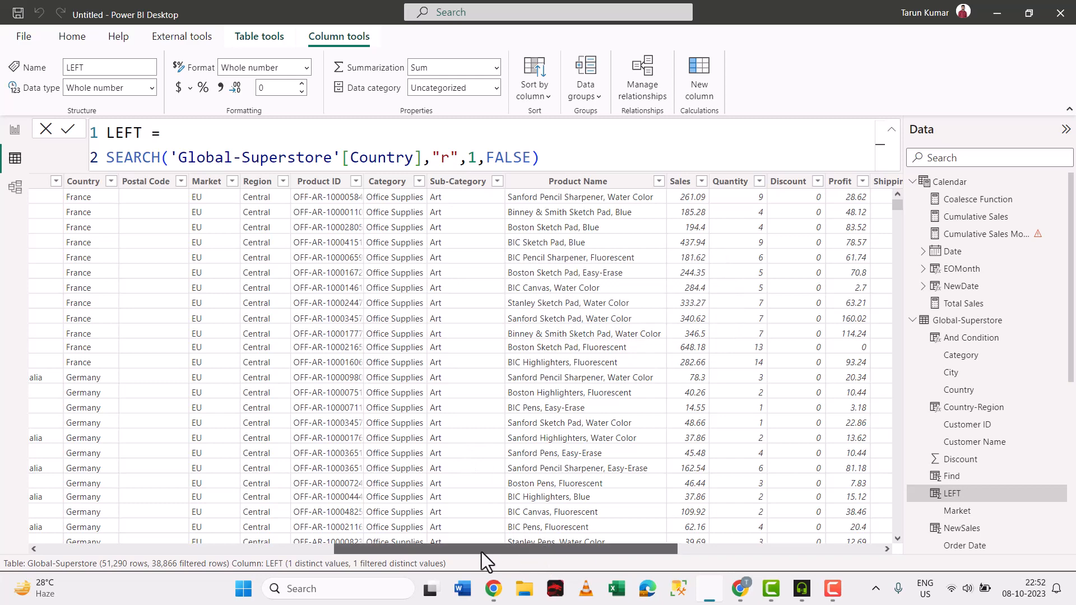
scroll(482, 553, right, 5)
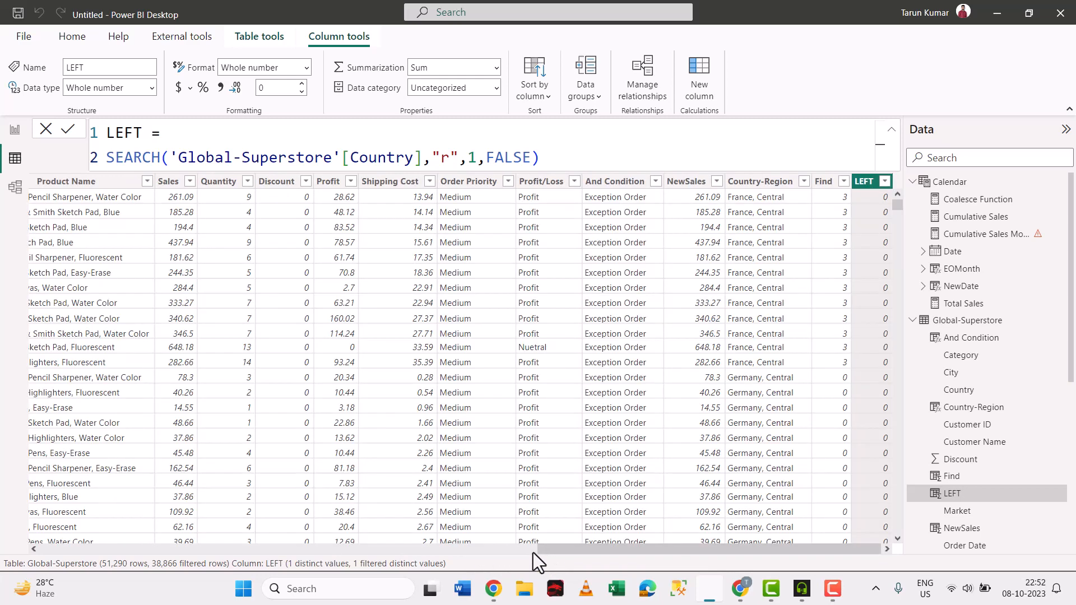
Compare the Find column's FIND formula and output with the LEFT column's SEARCH formula and output.
click(558, 544)
drag(561, 550, 435, 553)
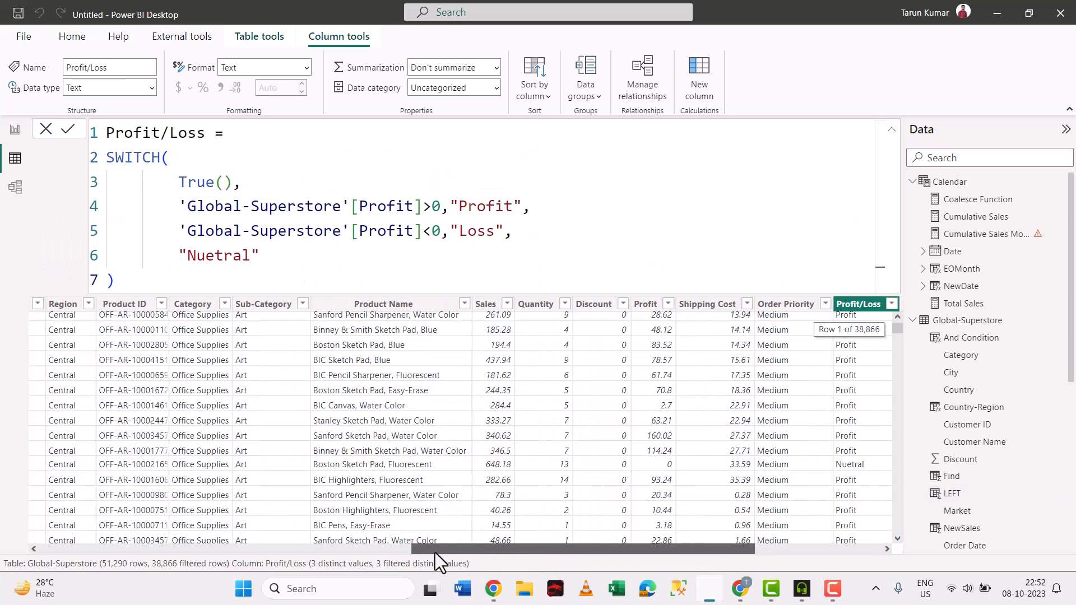
click(891, 130)
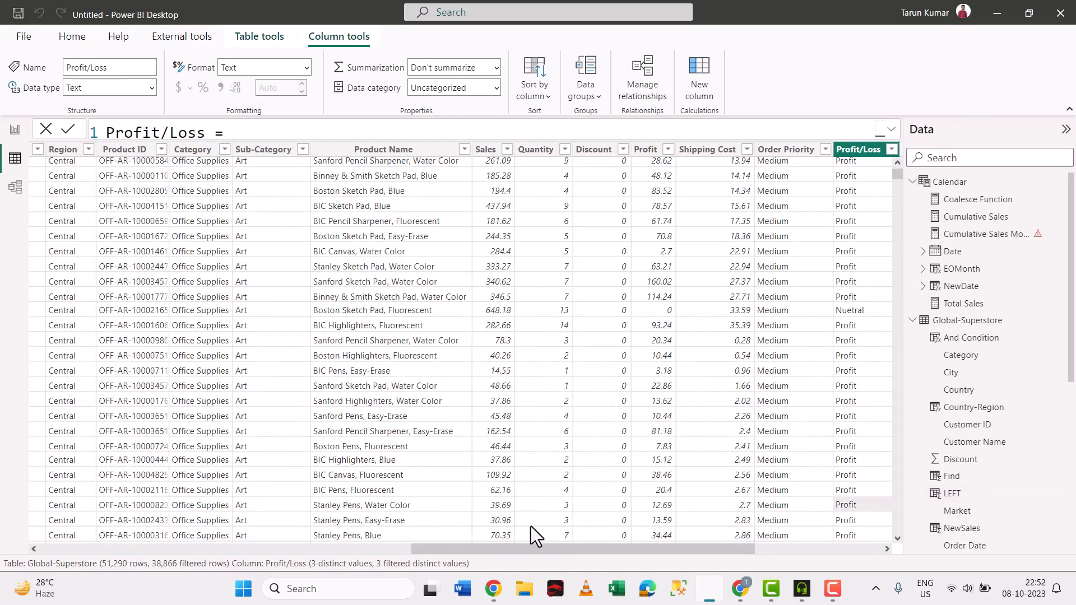
drag(529, 550, 754, 551)
scroll(858, 436, up, 1)
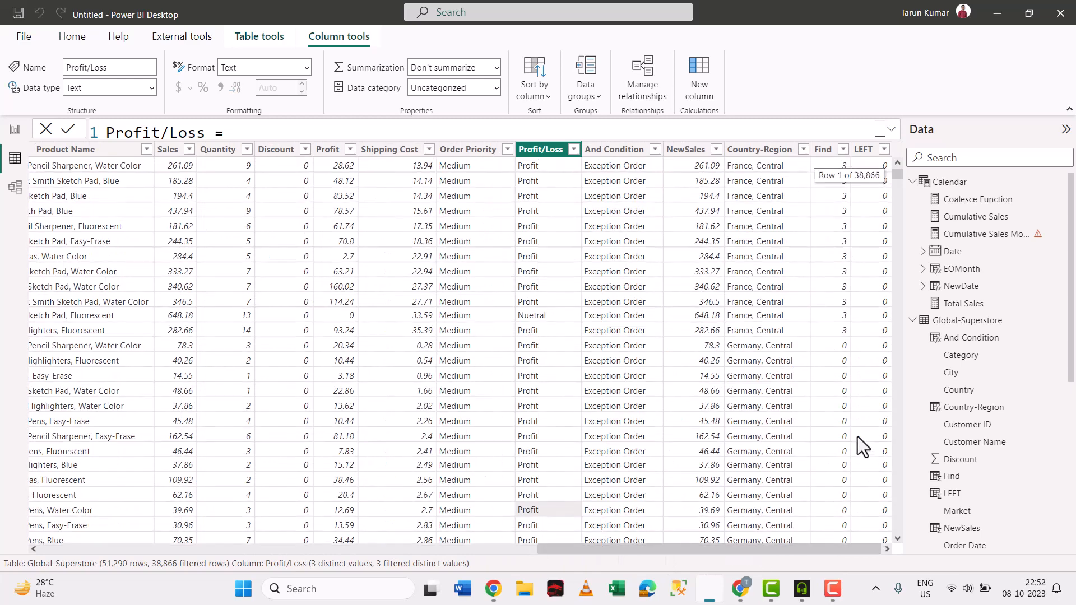
click(866, 150)
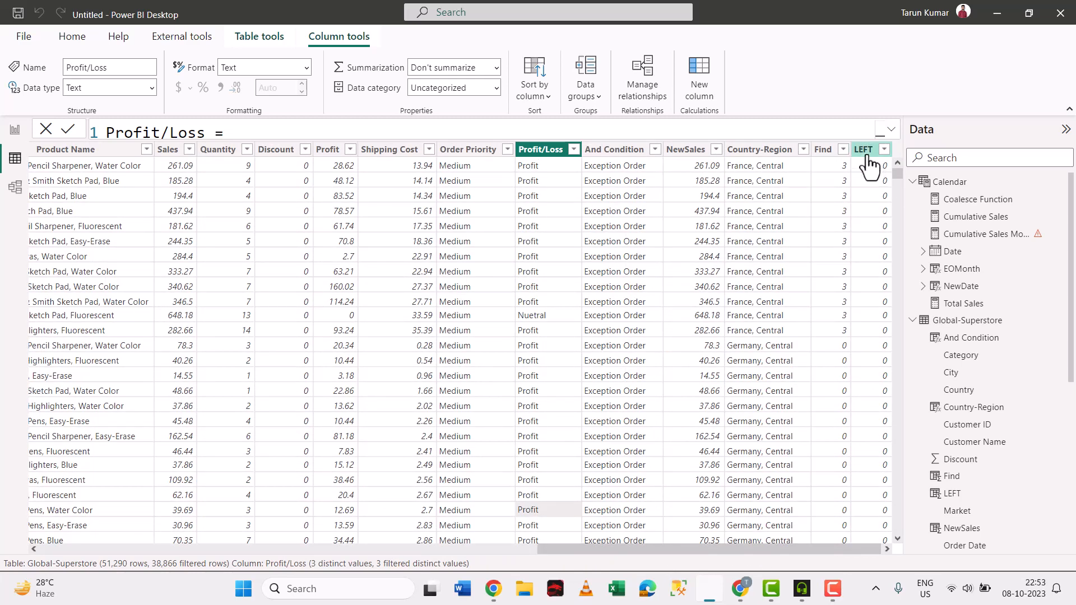
click(824, 150)
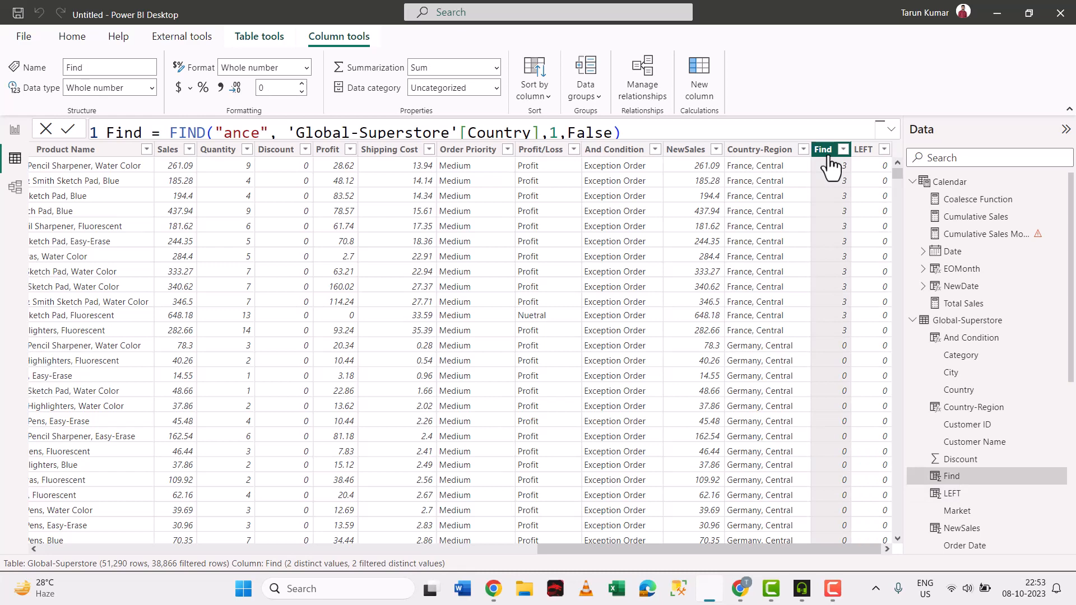
click(890, 130)
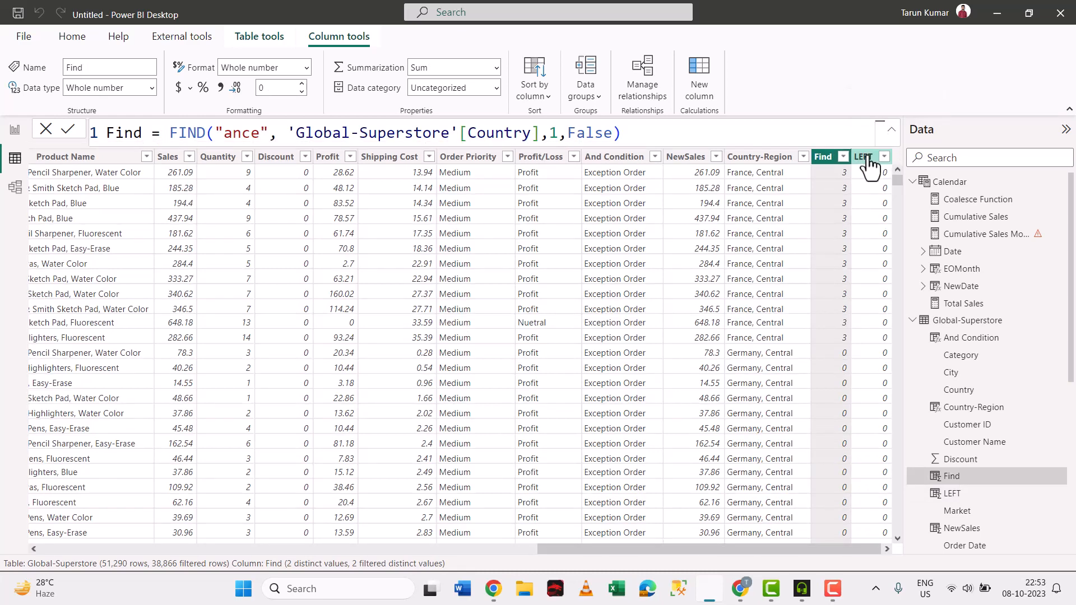
click(866, 157)
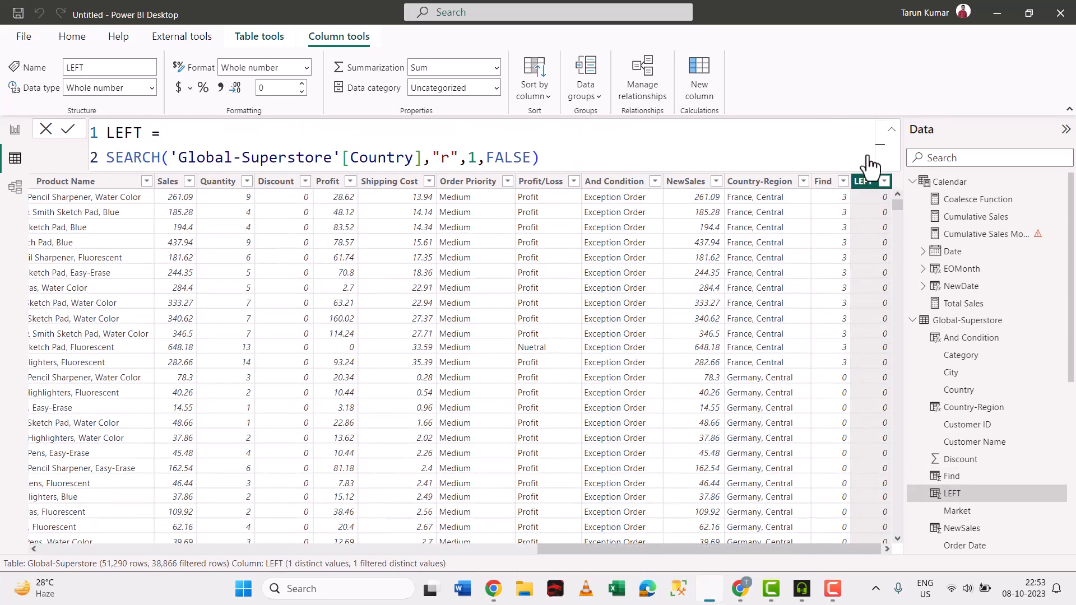
Move the search text "r" ahead of 'Global-Superstore'[Country] as the first argument of the LEFT column's SEARCH formula and apply it.
click(453, 159)
click(168, 157)
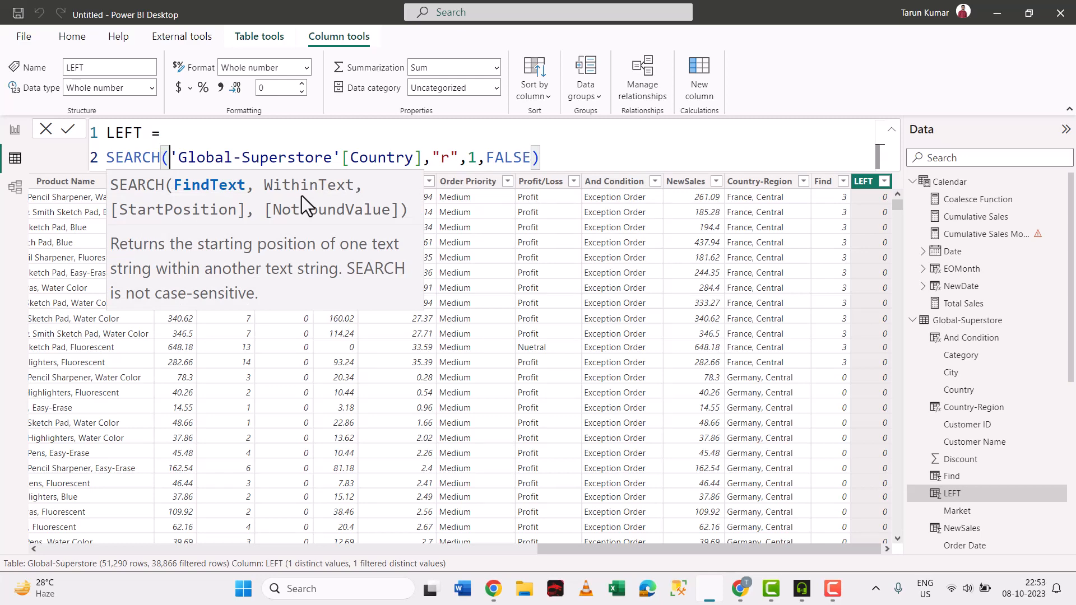
click(455, 158)
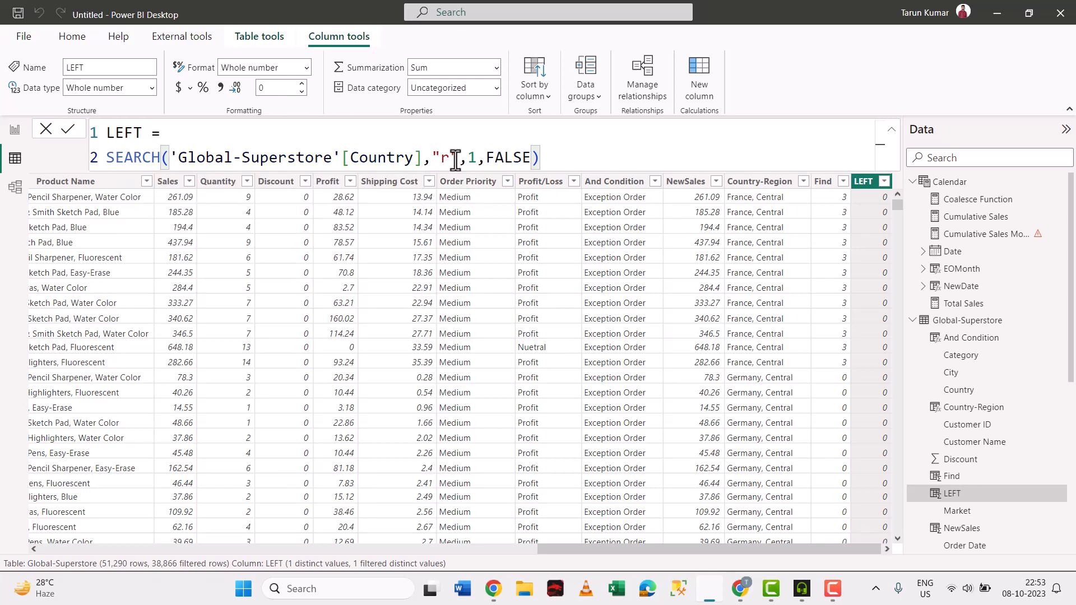
key(shift+Left)
key(shift+Left)
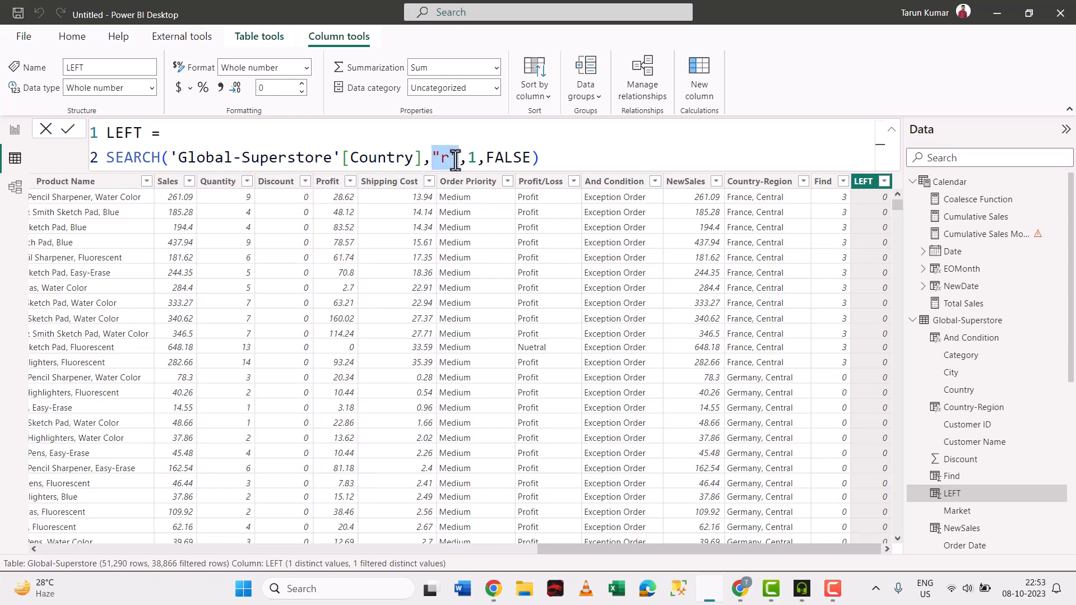
key(BackSpace)
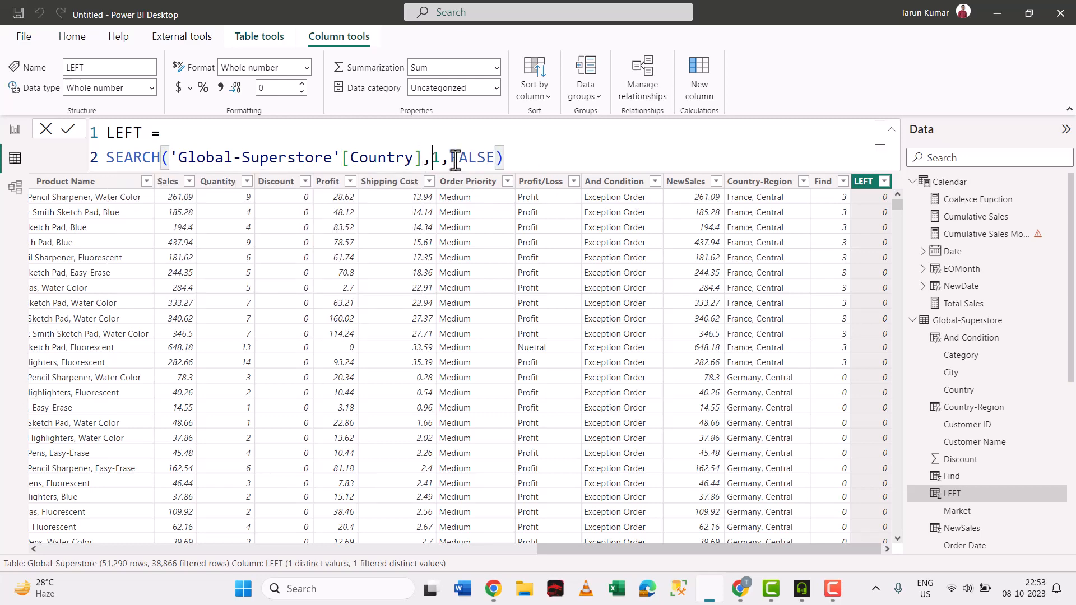
key(Left)
key(Left)
key(Left)
key(Left)
key(Left)
key(Left)
key(Left)
key(Left)
key(Left)
key(Left)
key(Left)
key(Left)
key(Left)
key(Left)
text(")
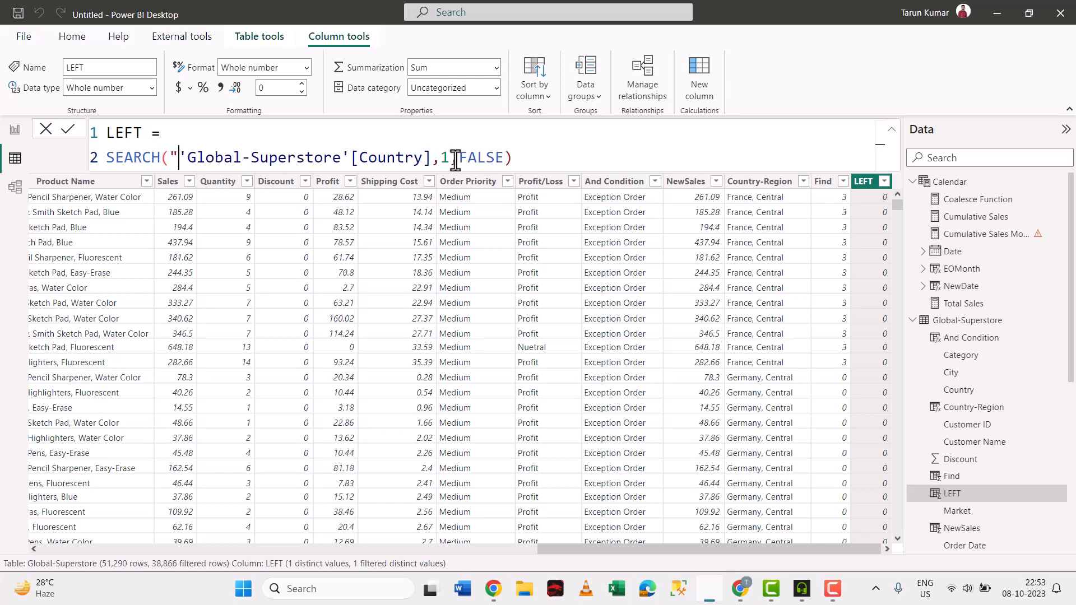
text(r")
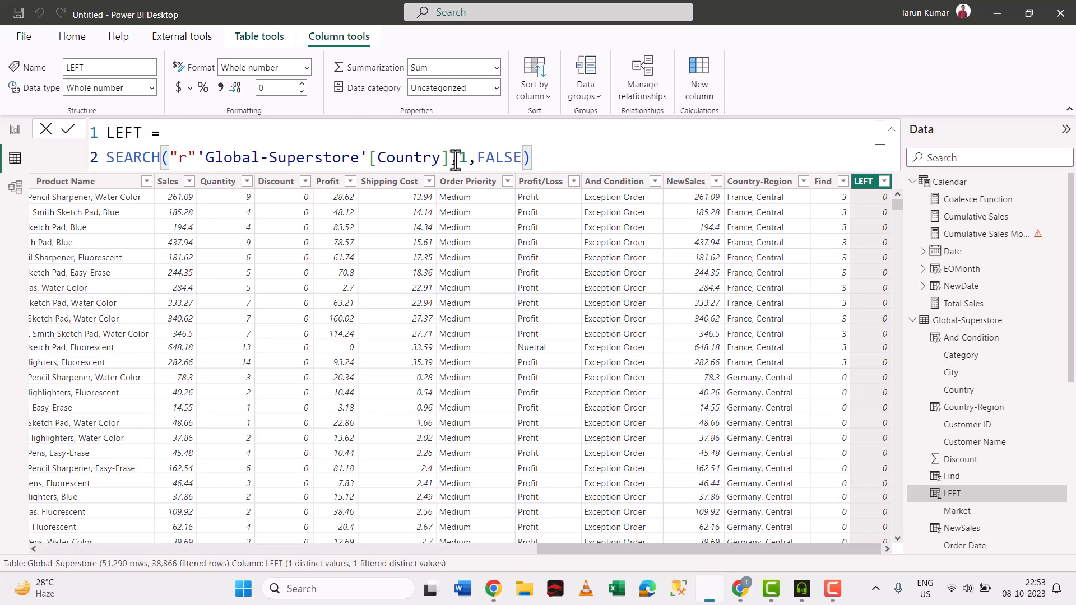
text(,)
click(456, 159)
text(,)
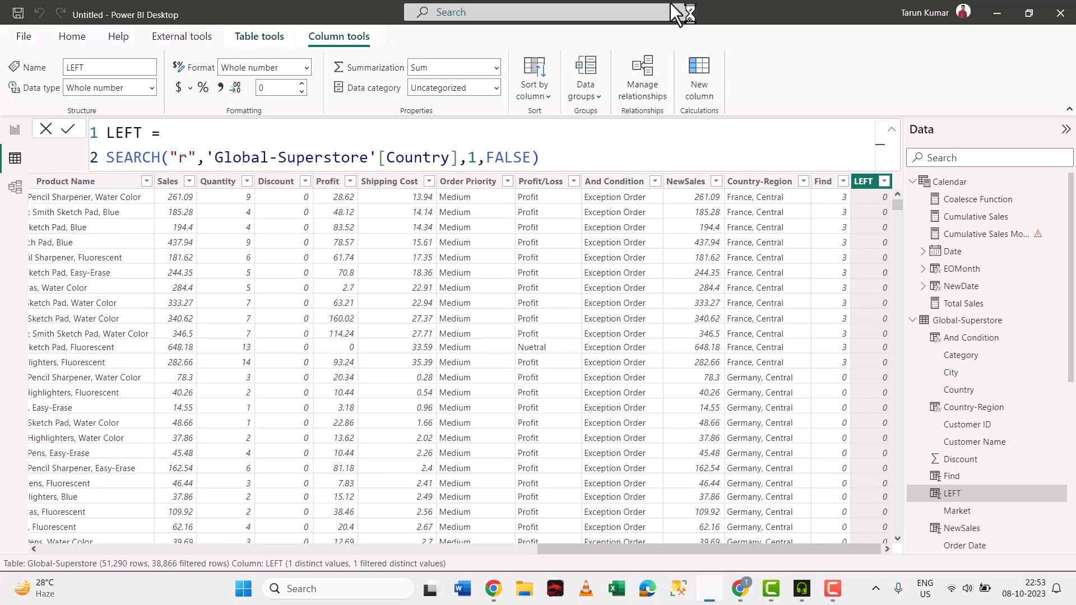
key(Return)
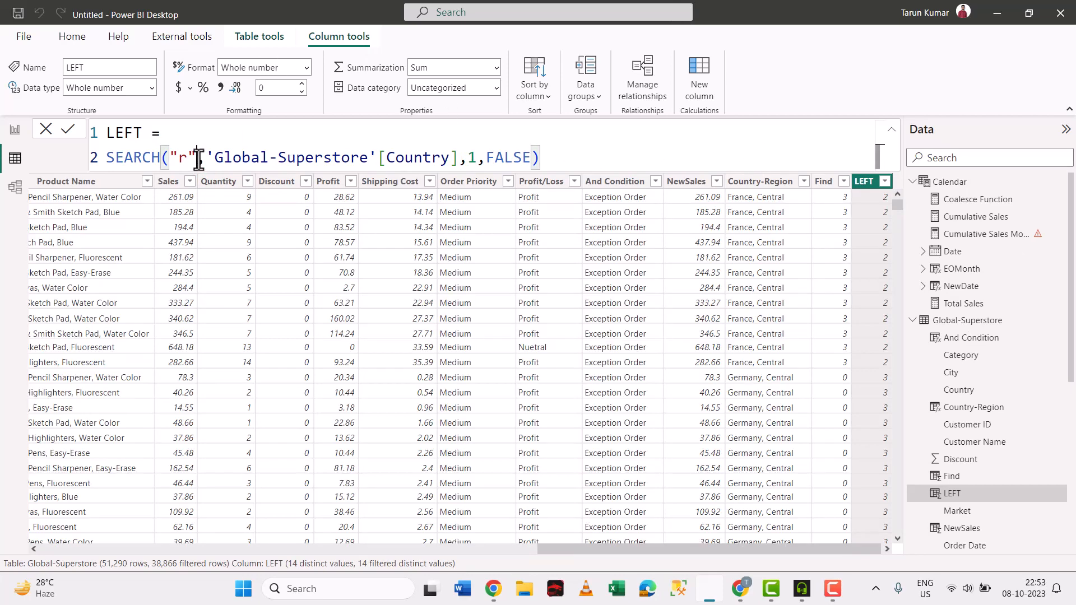
Review each argument of the LEFT column's SEARCH formula: search text, Country column, start position and not-found value.
drag(197, 159, 173, 159)
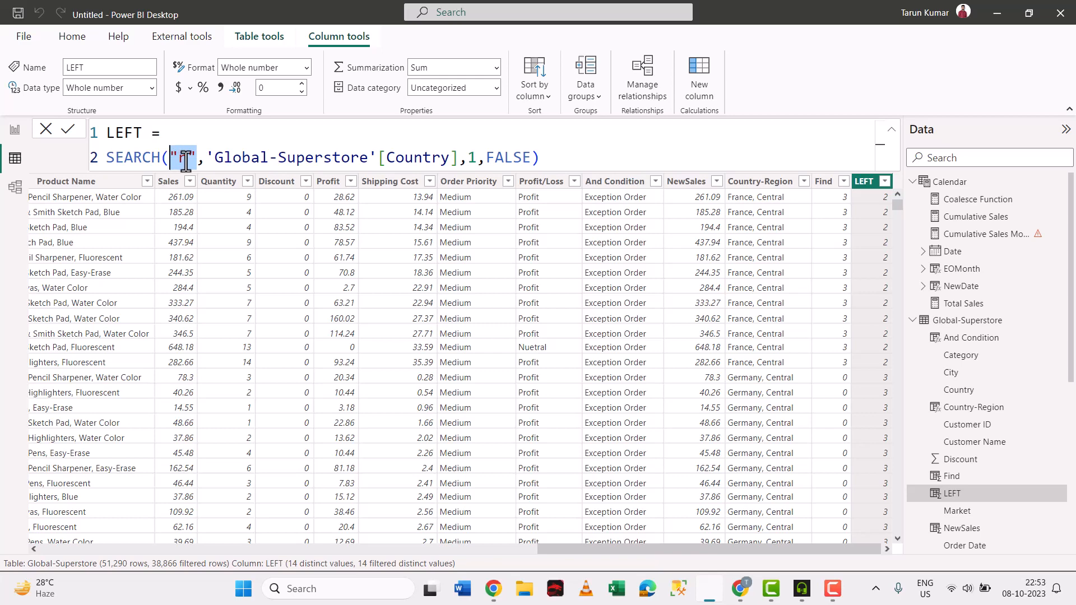
click(170, 159)
drag(205, 161, 170, 167)
click(196, 162)
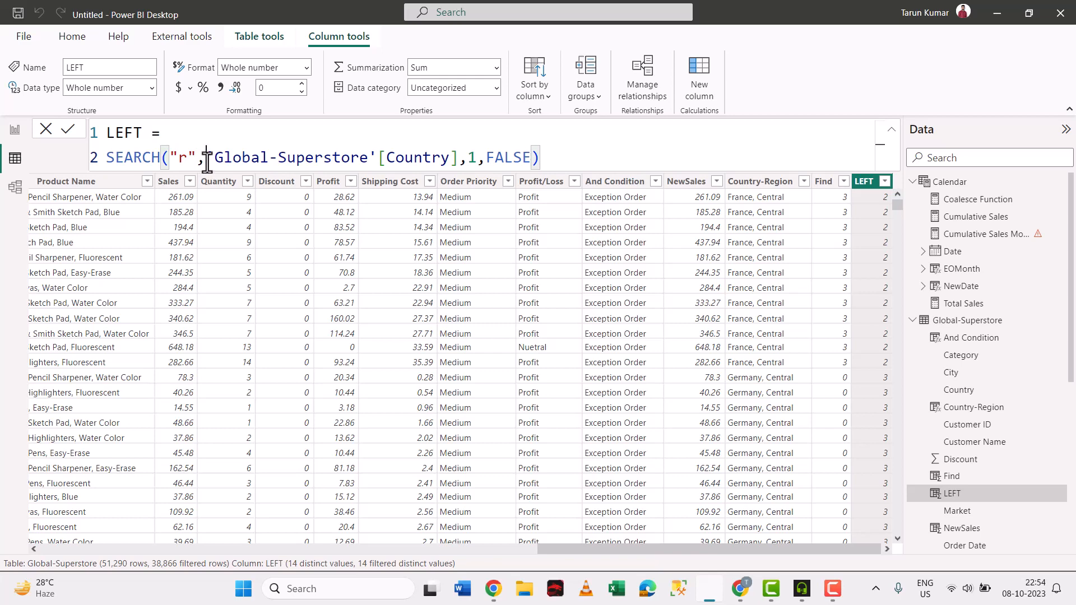
drag(207, 157, 457, 158)
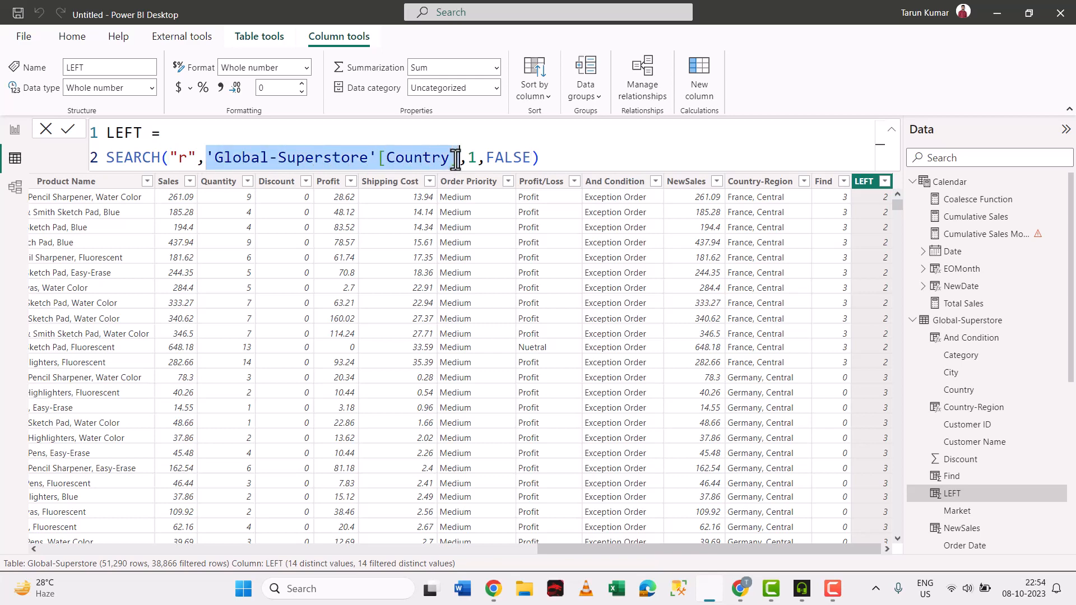
click(189, 159)
shift+click(158, 155)
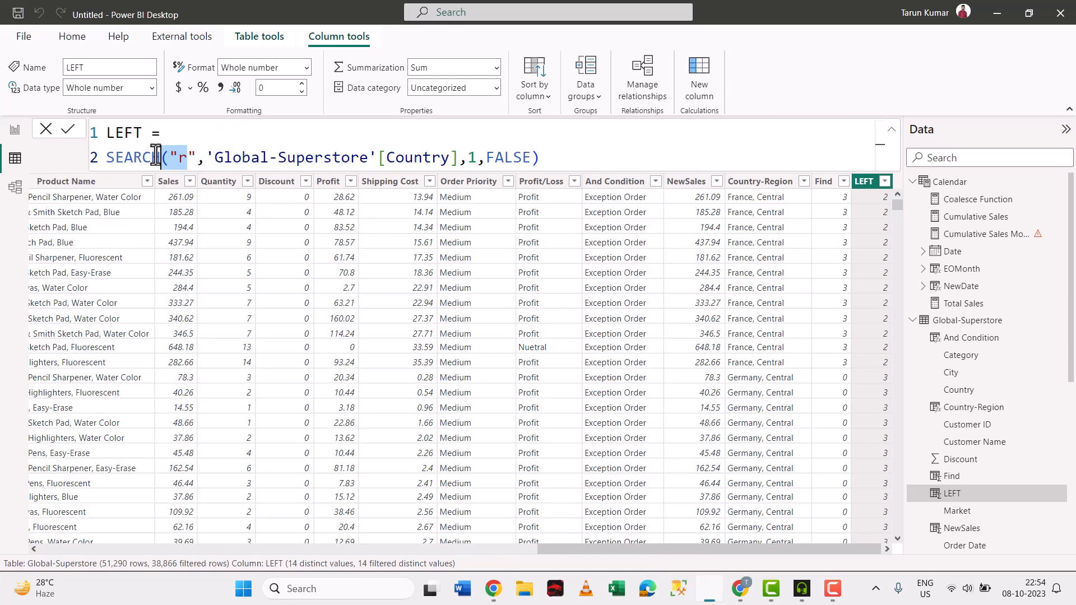
click(473, 157)
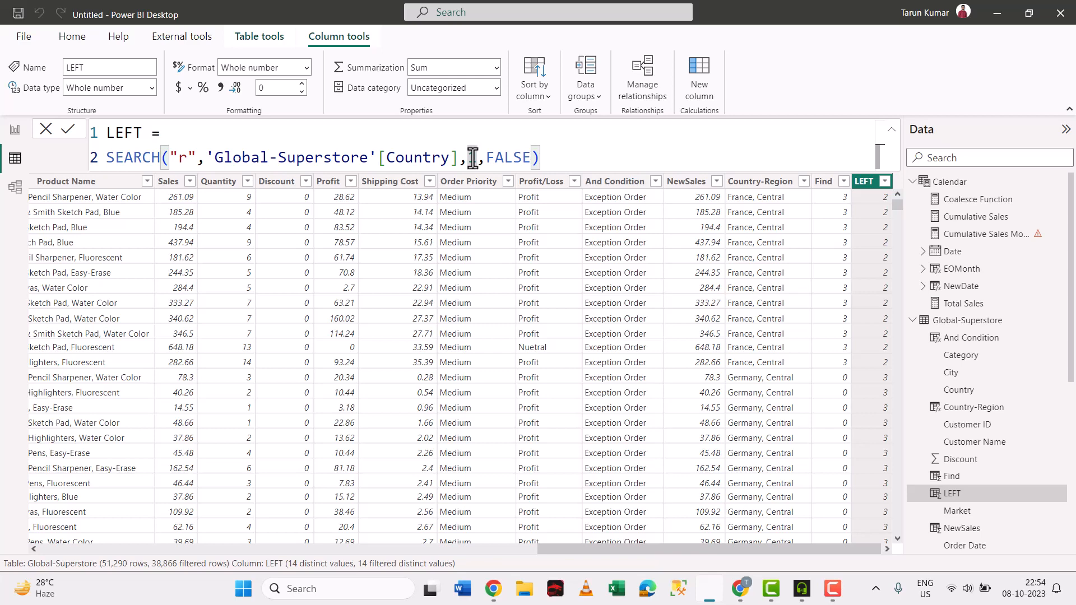
double_click(529, 158)
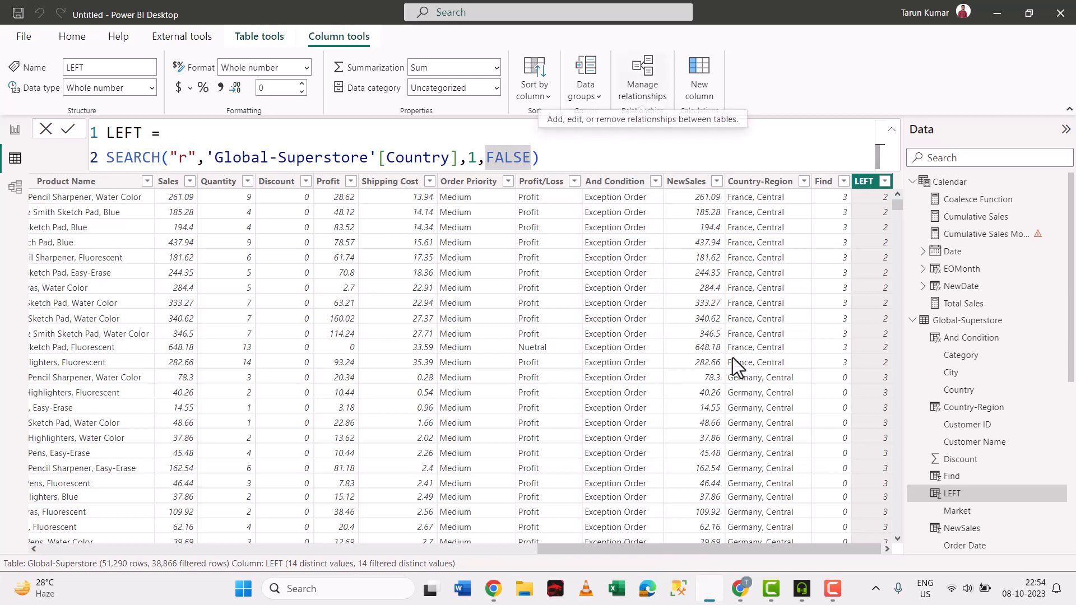
Compare the Country values France and Germany with the positions returned in the LEFT column.
scroll(749, 552, left, 1)
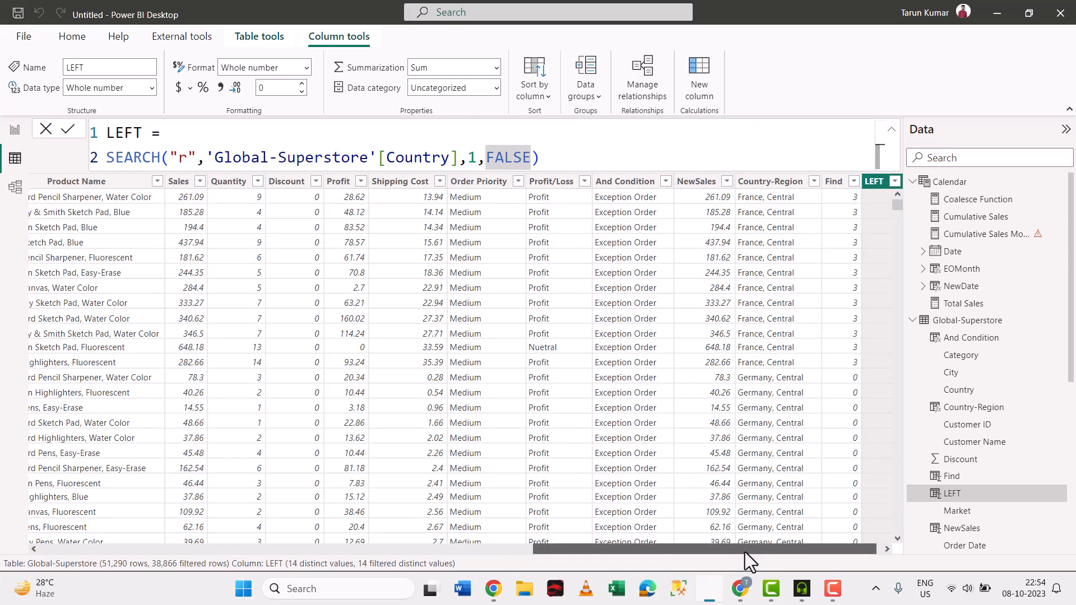
scroll(653, 557, left, 10)
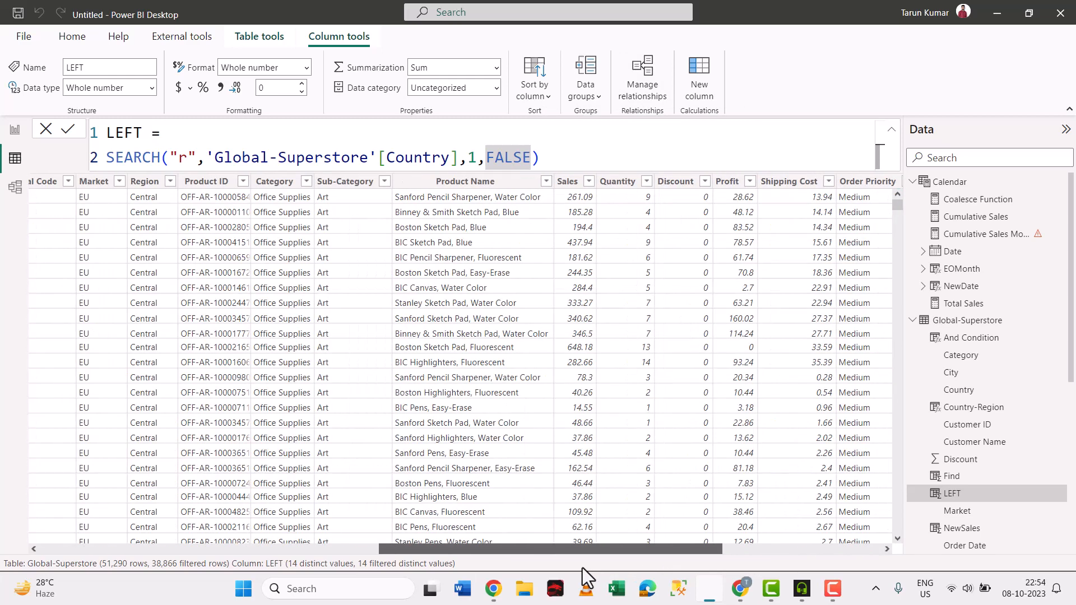
drag(453, 548, 328, 565)
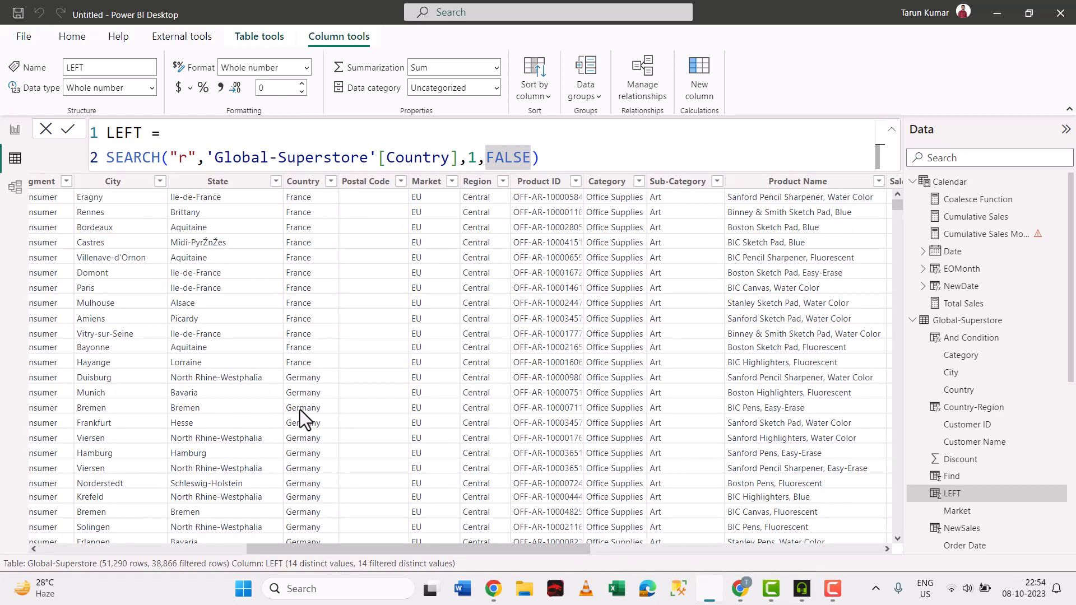
click(300, 409)
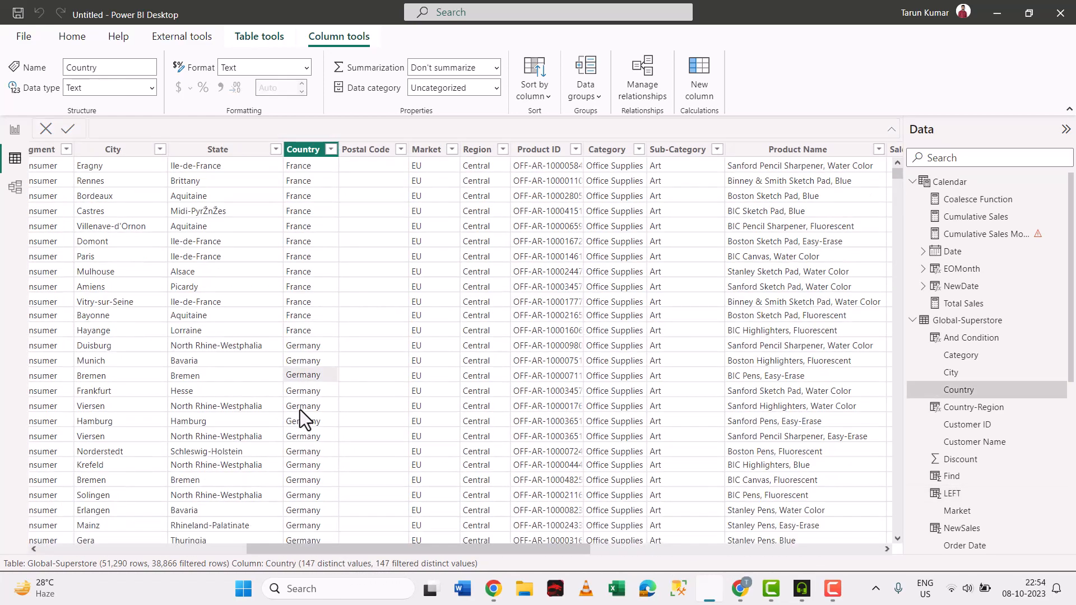
drag(497, 545, 874, 395)
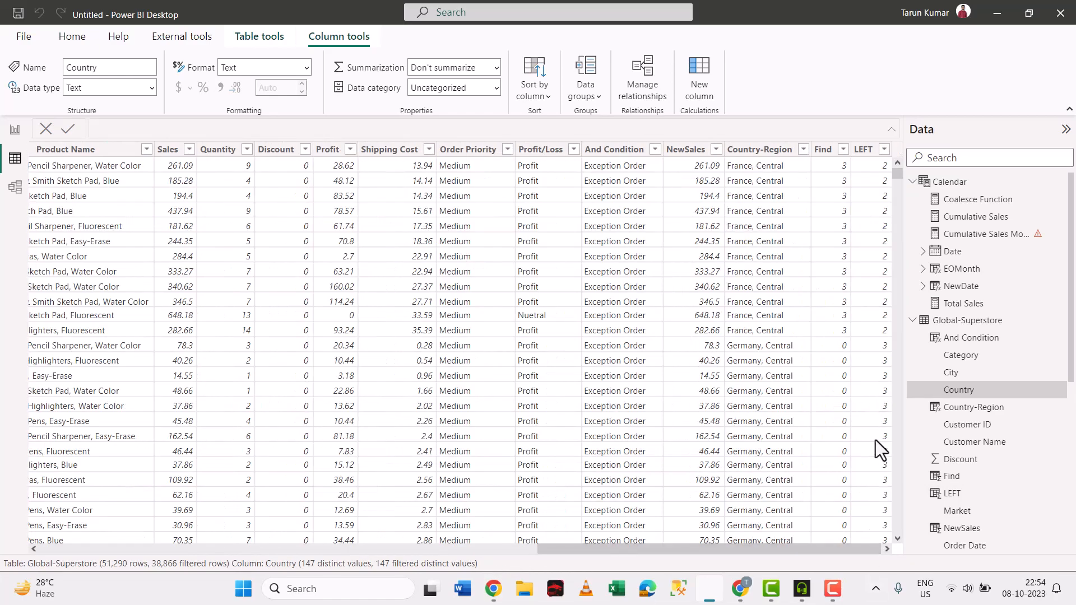
drag(872, 556, 560, 503)
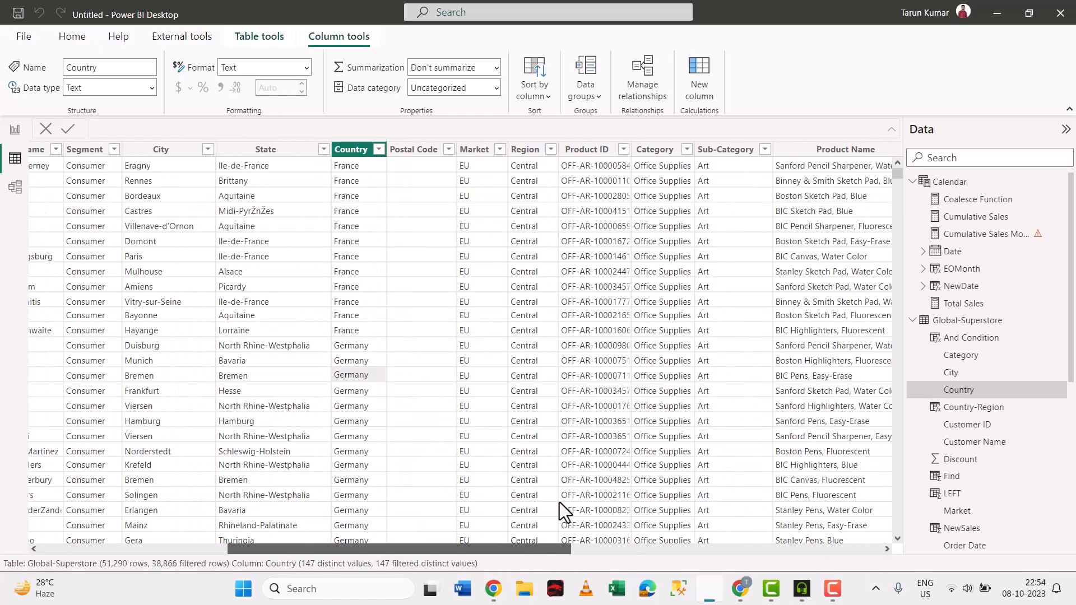
Check the LEFT column's results against other Country values further down the table, such as the China row.
scroll(449, 375, down, 20)
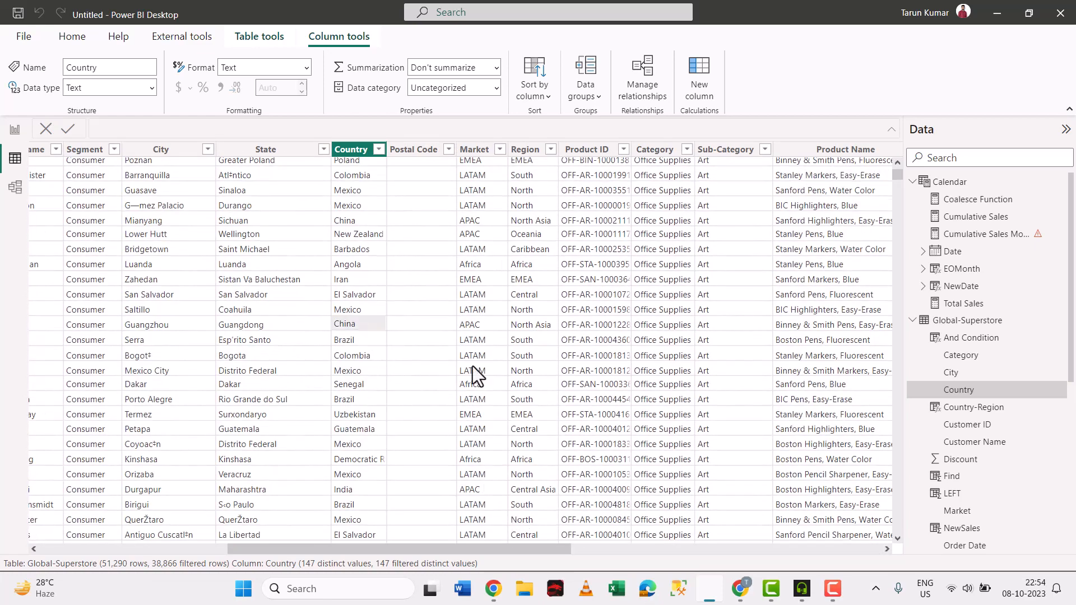
click(442, 323)
key(Right)
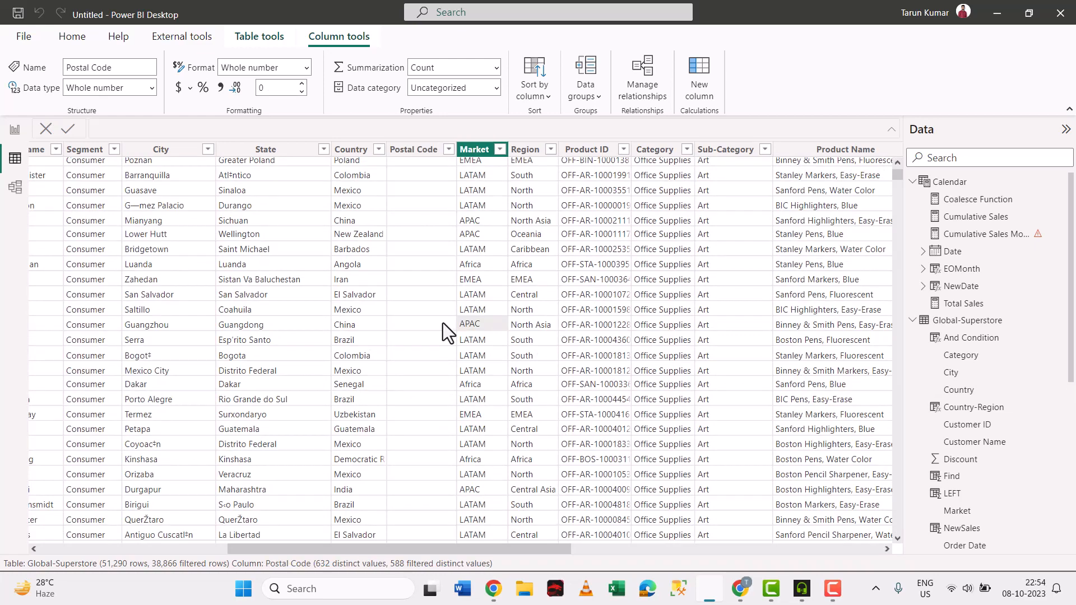
key(Right)
key(Right)
key(Right)
key(Right)
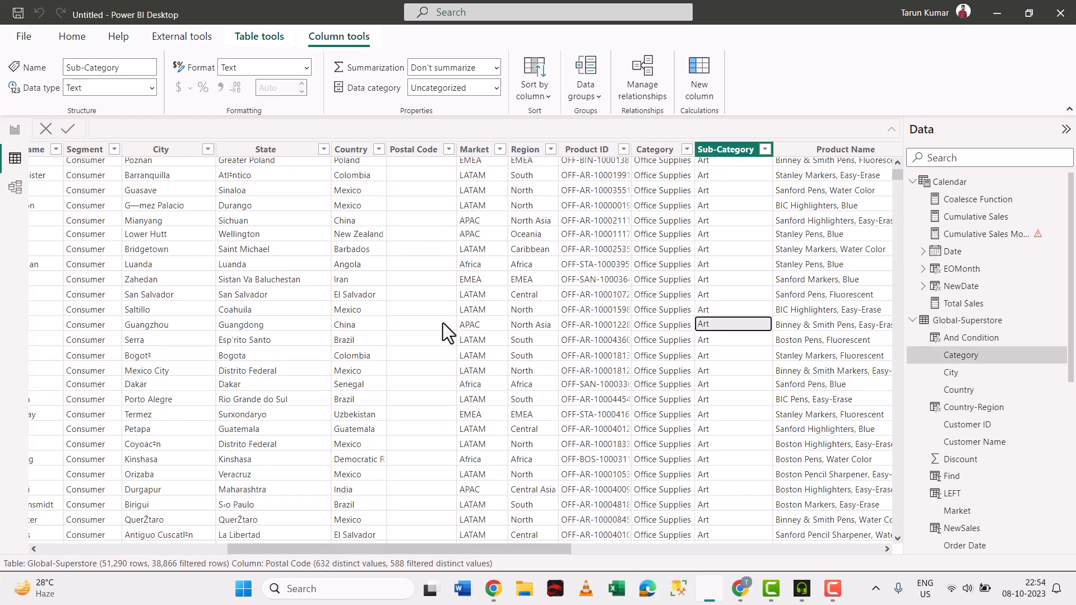
key(Right)
key(Right)
key(Right)
key(Right)
key(Right)
key(Right)
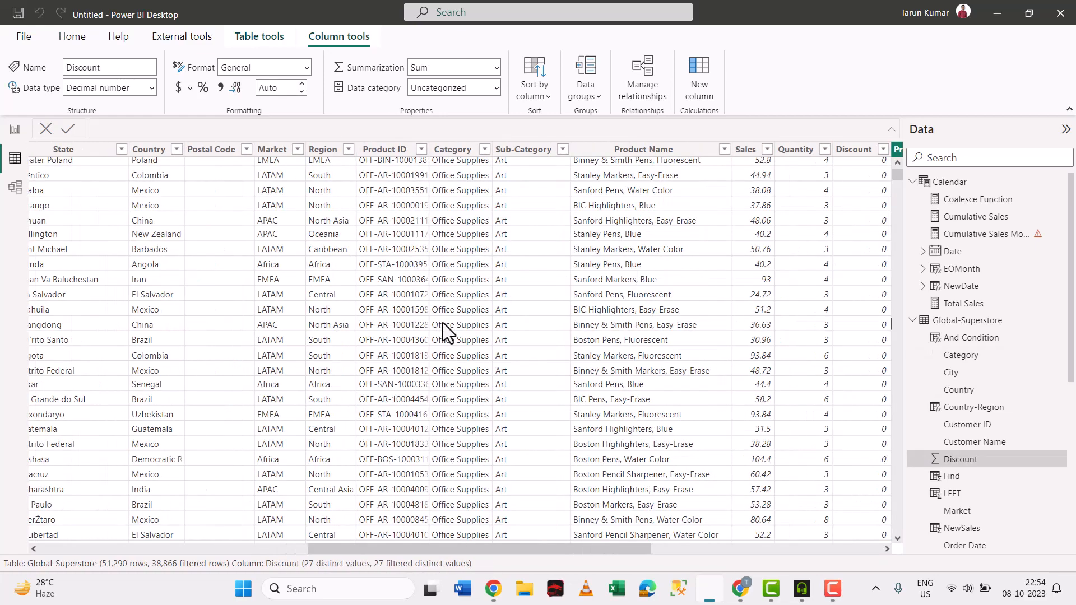
drag(614, 554, 855, 561)
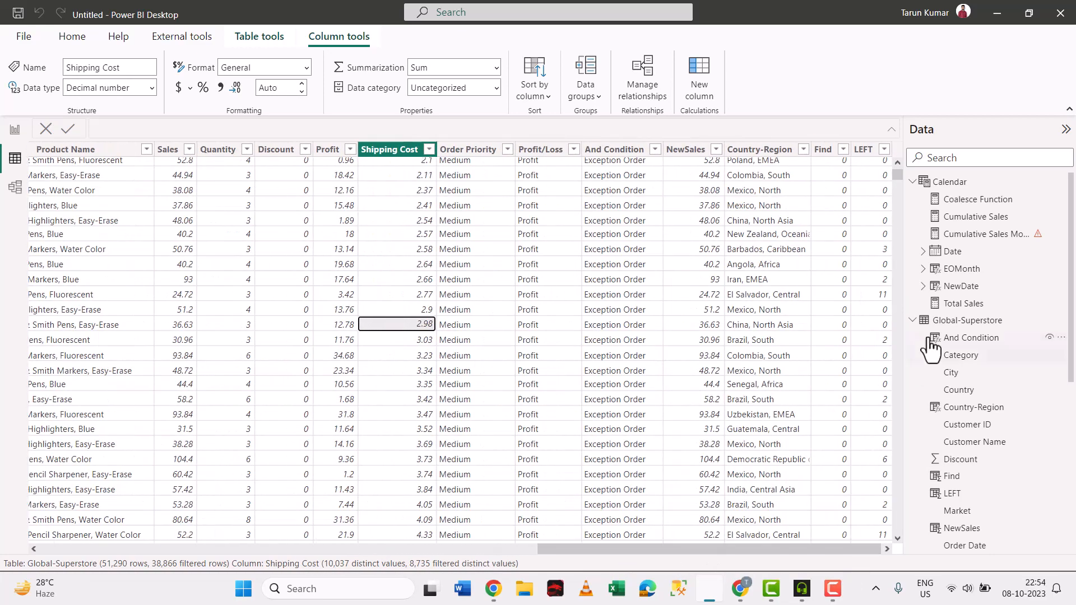
click(881, 324)
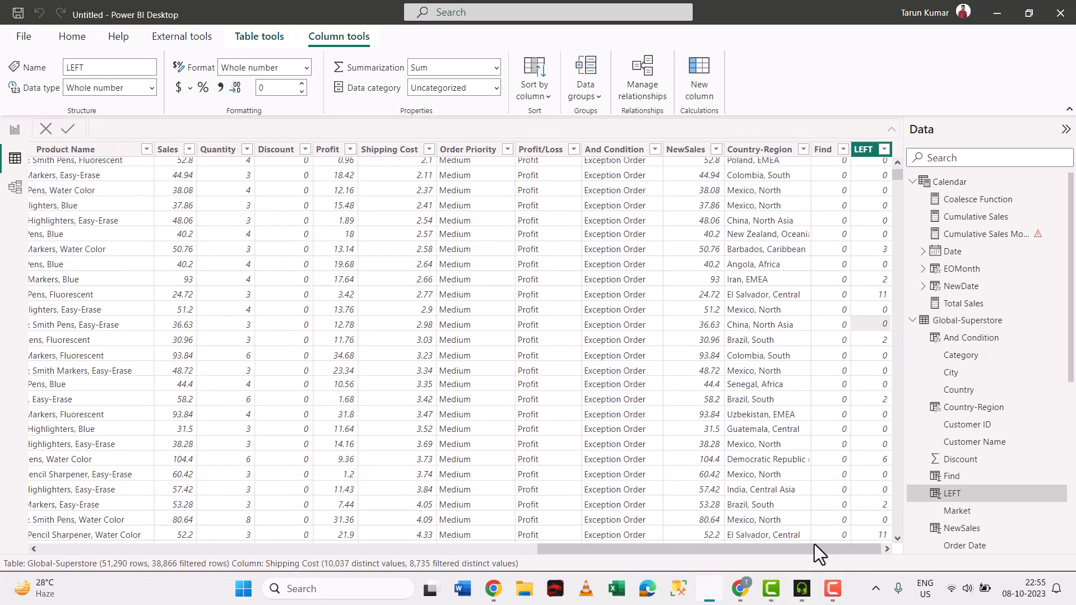
click(815, 543)
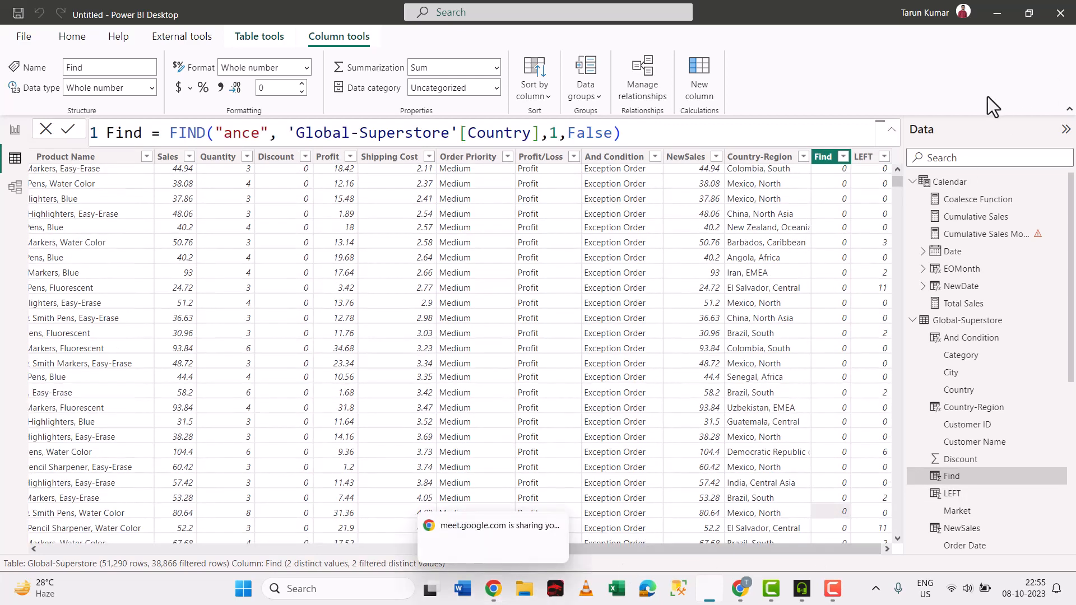
Switch to Chrome to consult the REPLACE description in the DAX text functions list, and return to Power BI Desktop.
click(999, 14)
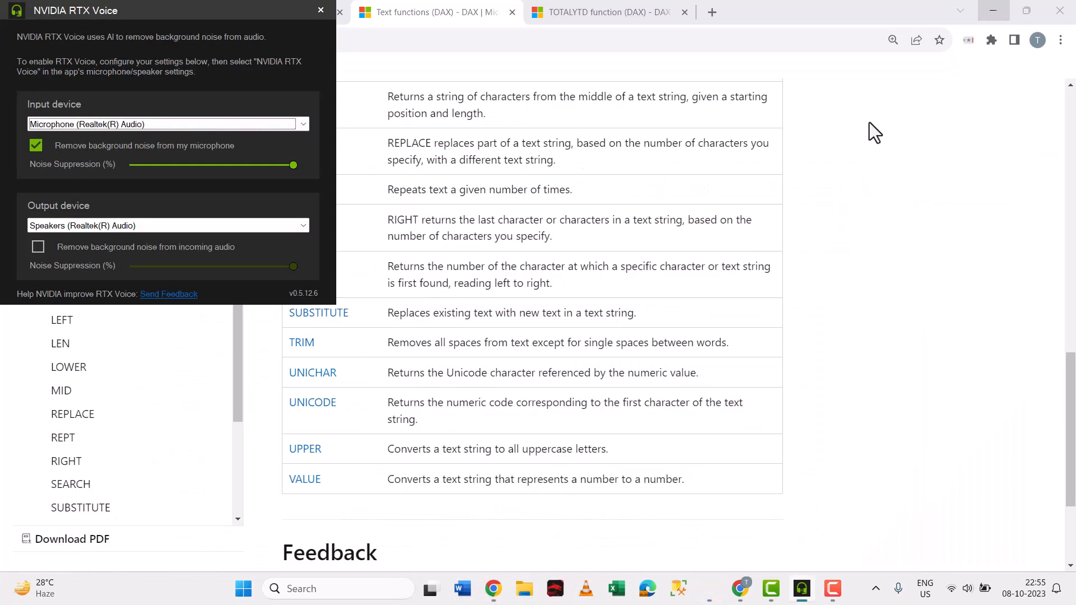
click(376, 395)
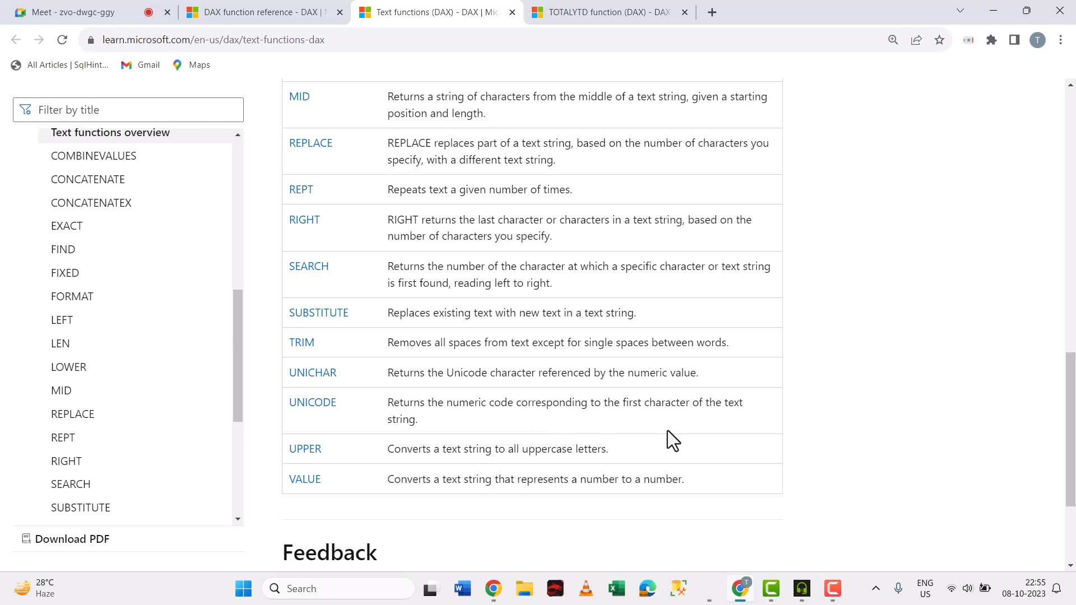
click(709, 588)
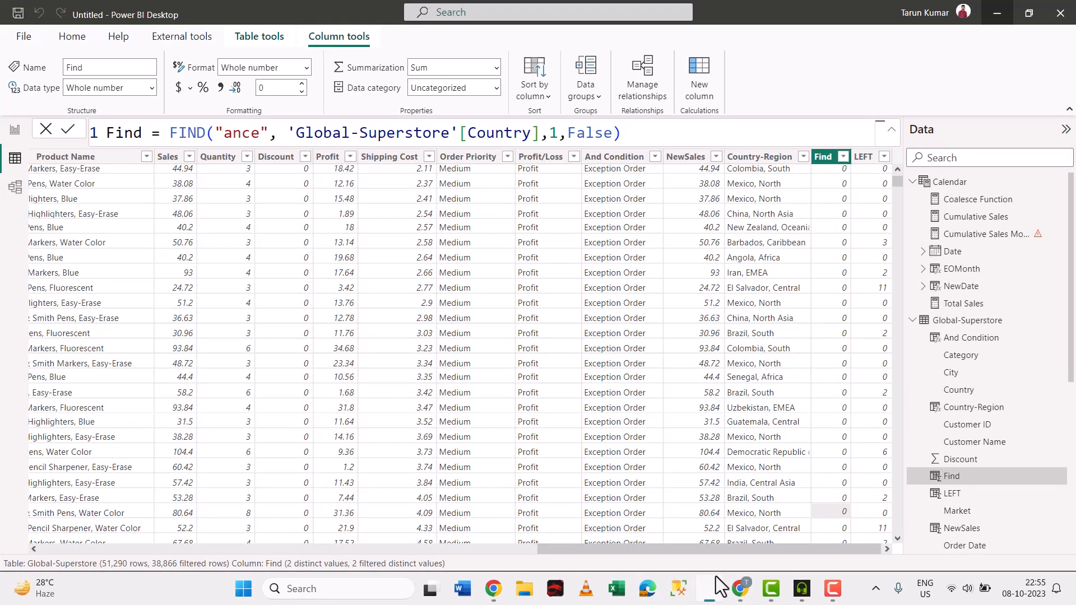
drag(677, 556, 715, 561)
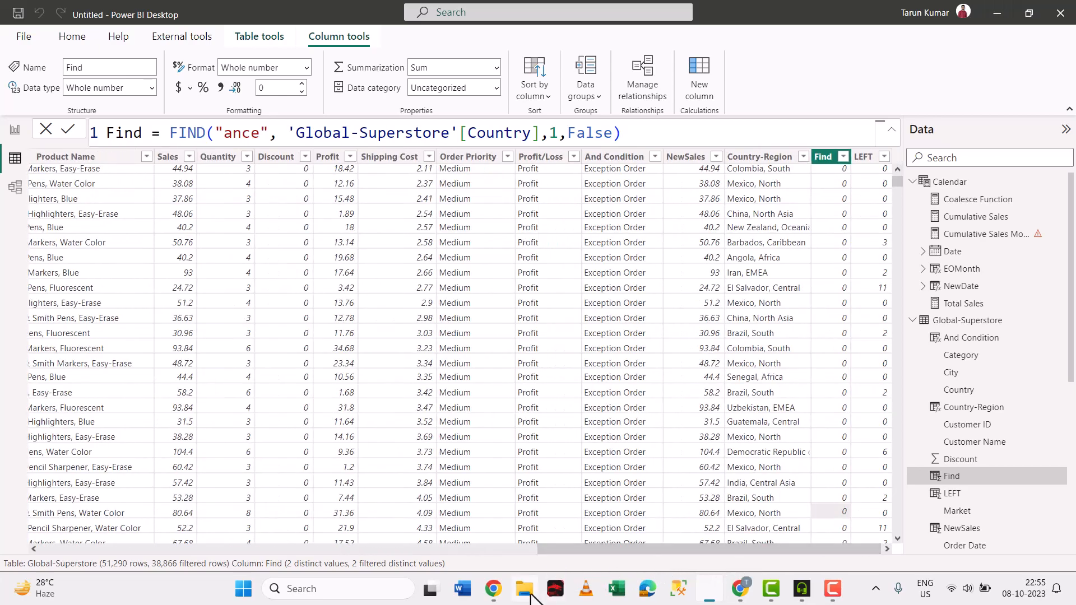
click(997, 12)
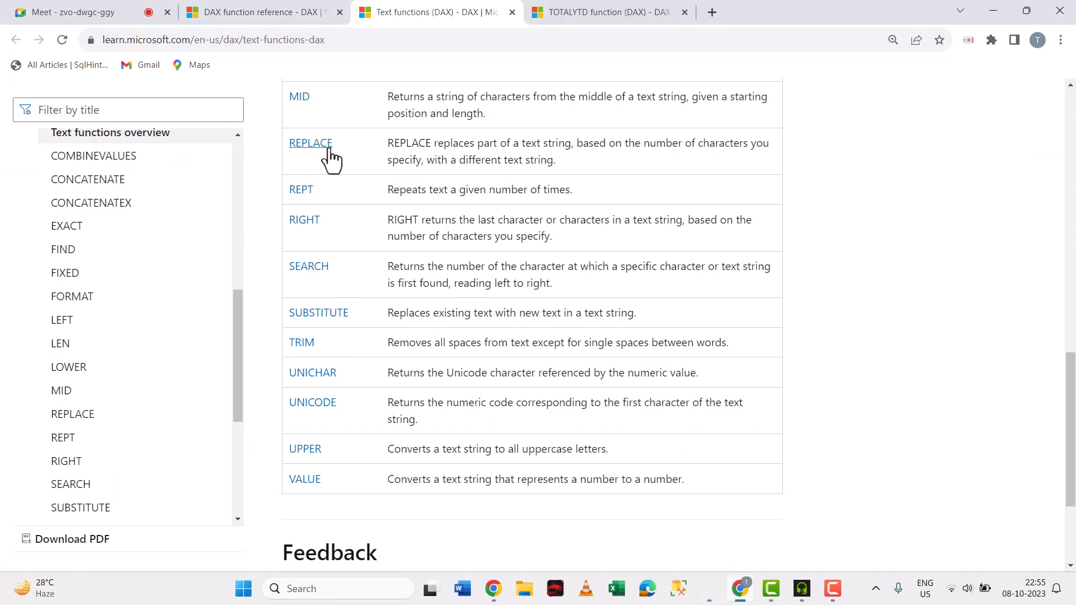
click(709, 592)
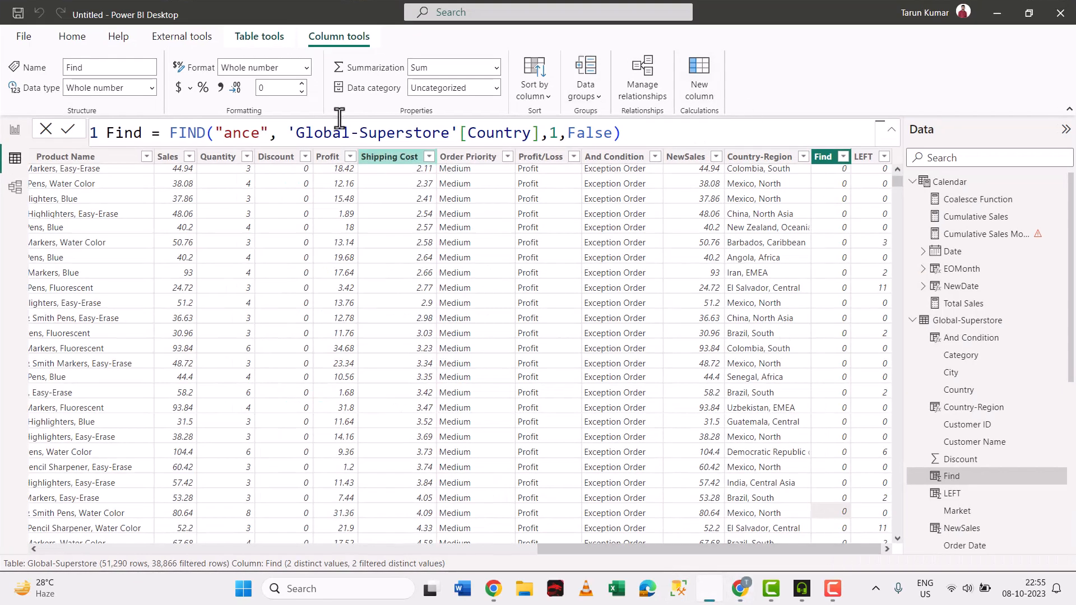
Add a calculated column named Replace to the Global-Superstore table and start its formula with the REPLACE function.
click(708, 86)
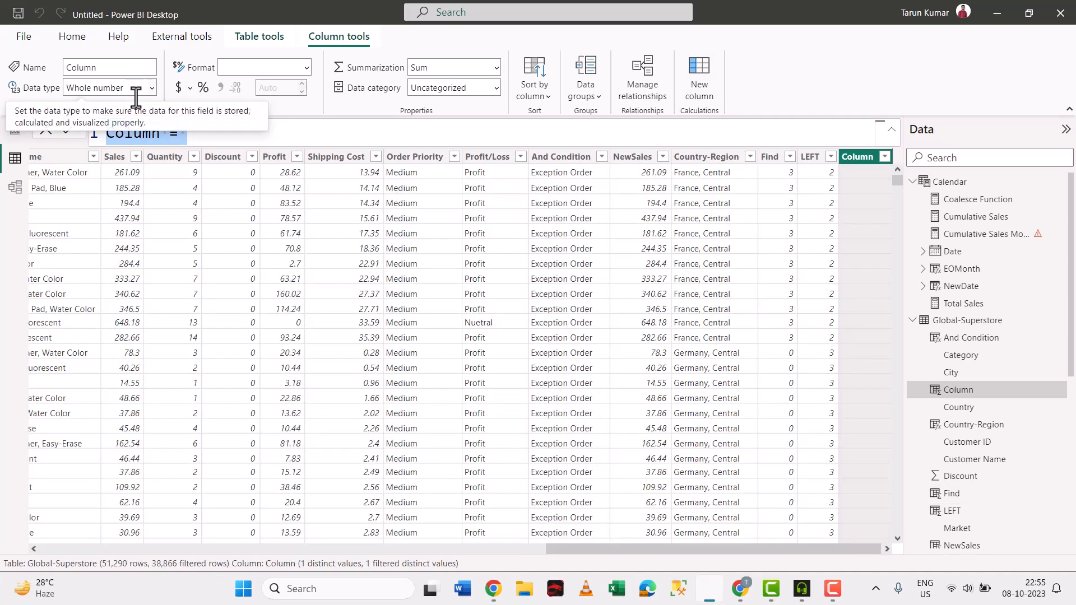
text(Replace )
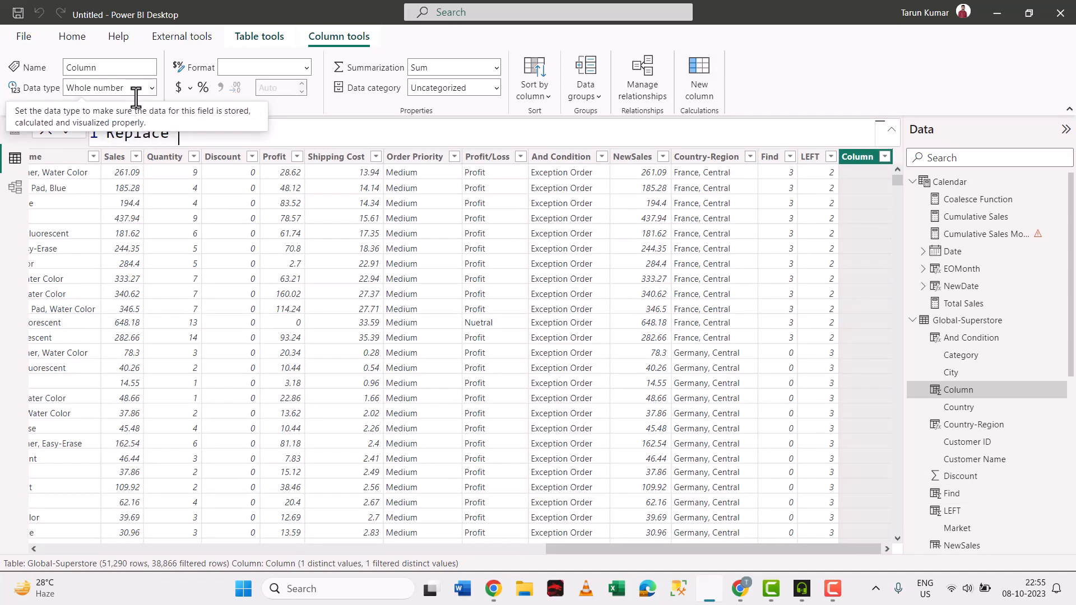
text(= Rel)
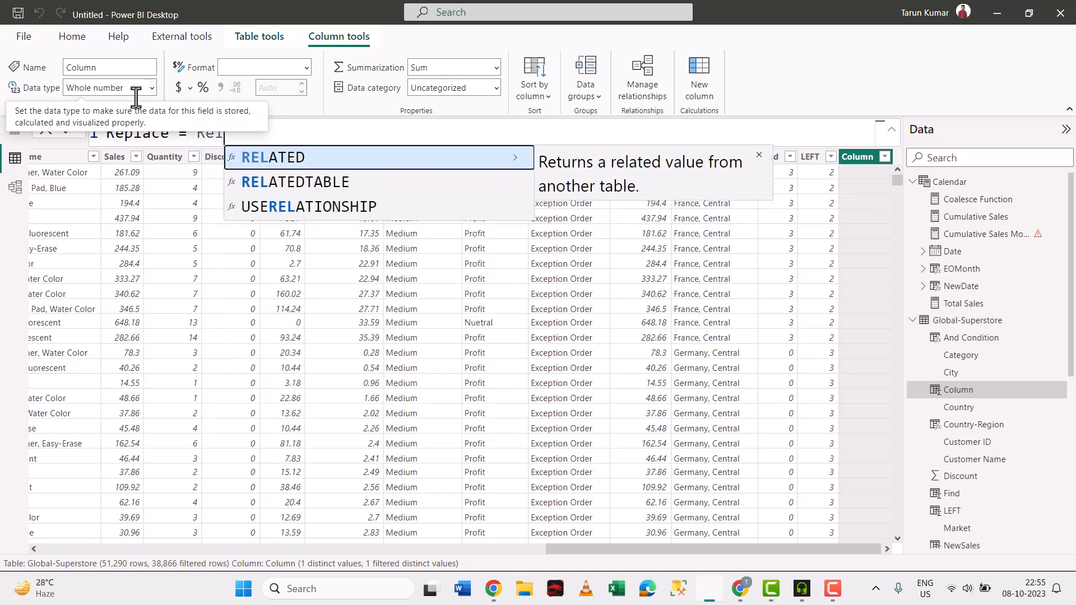
key(BackSpace)
text(pl)
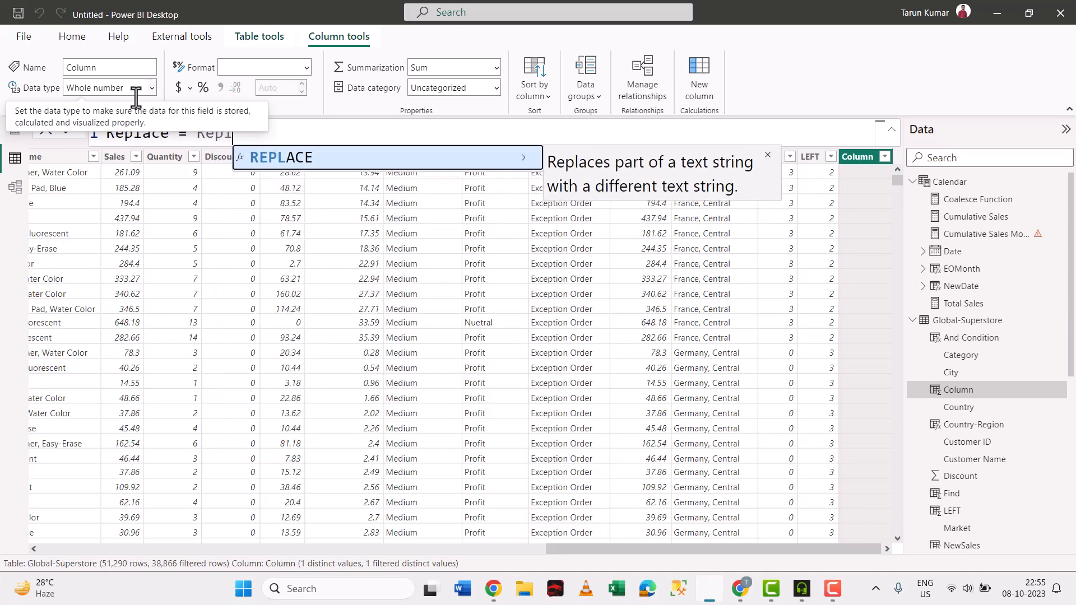
key(Tab)
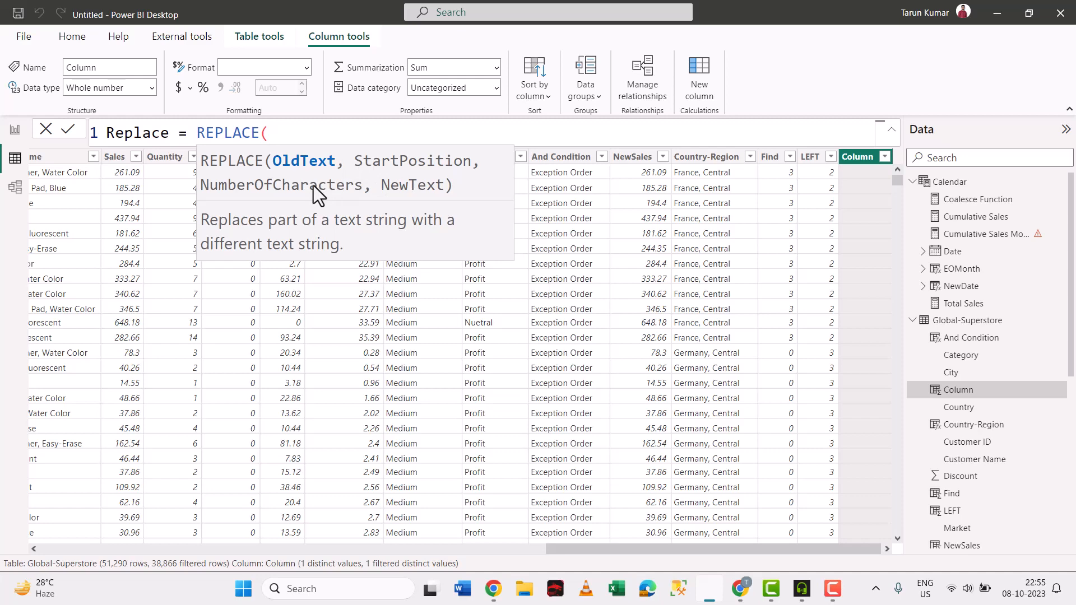
Complete and commit the REPLACE formula with the Country column, start position 1, 3 characters and the new text "ABC".
text(count)
click(389, 182)
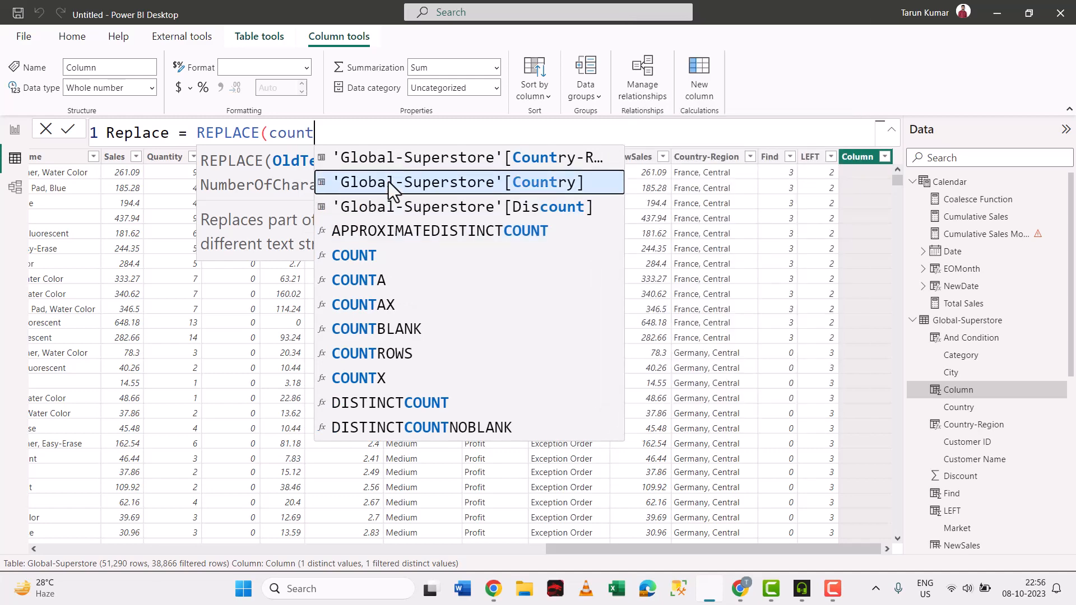
text(,)
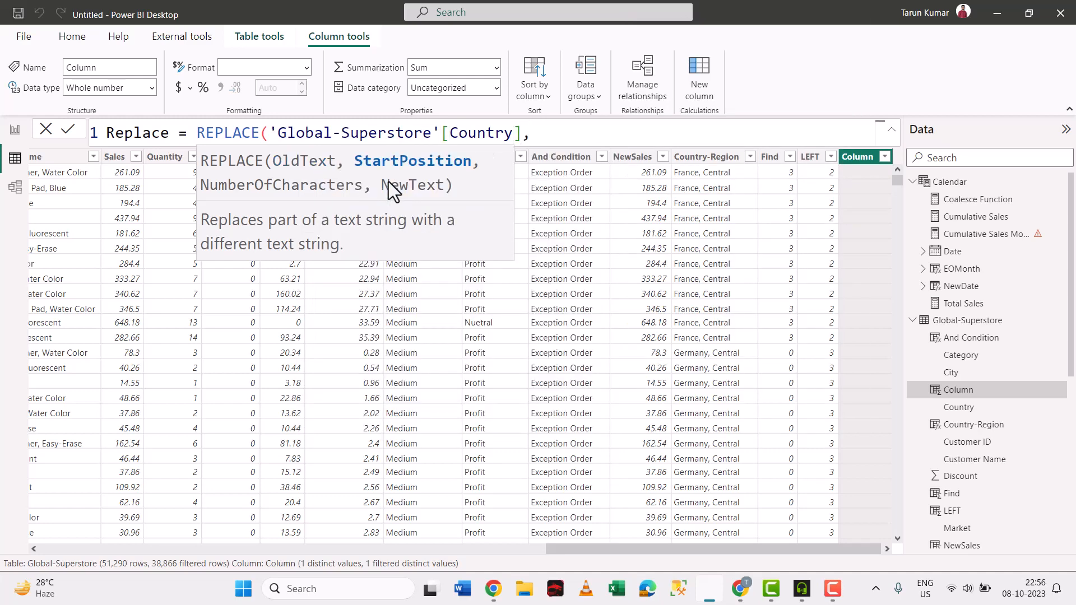
text(1,)
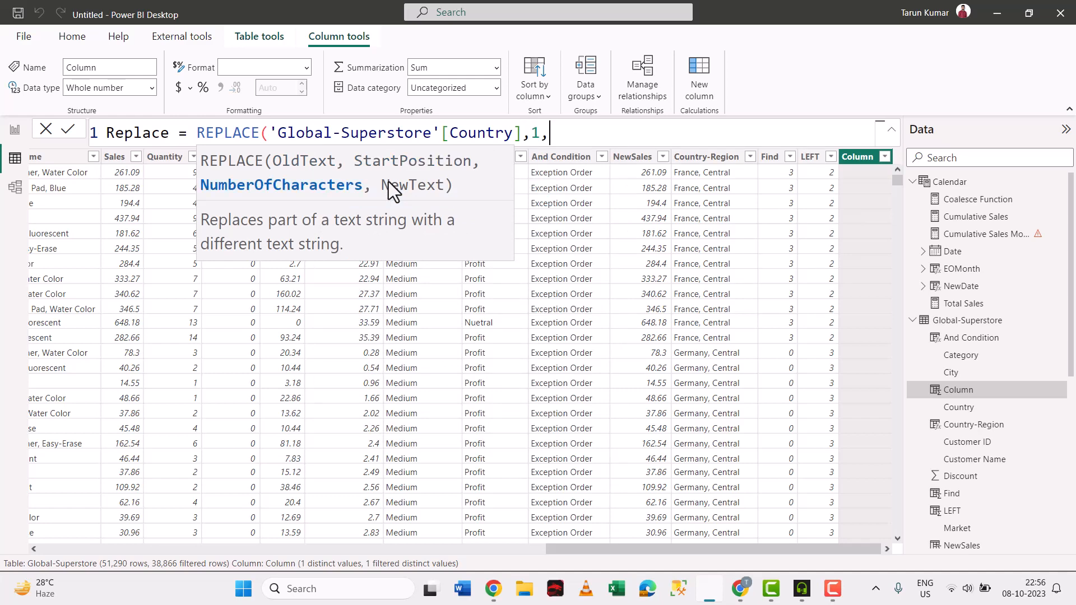
text(3,)
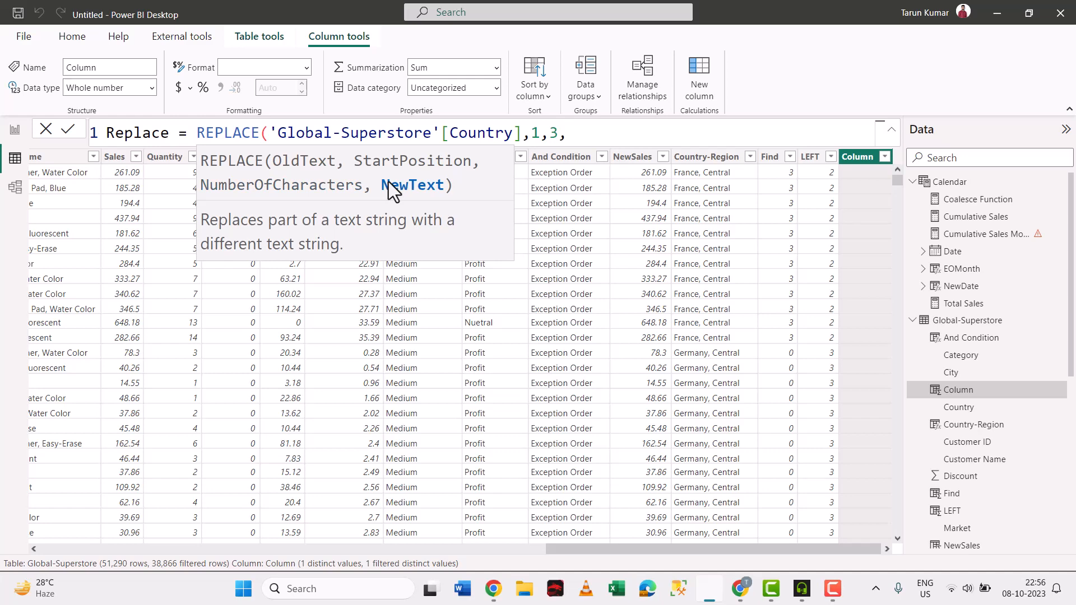
text(")
text(ABC"))
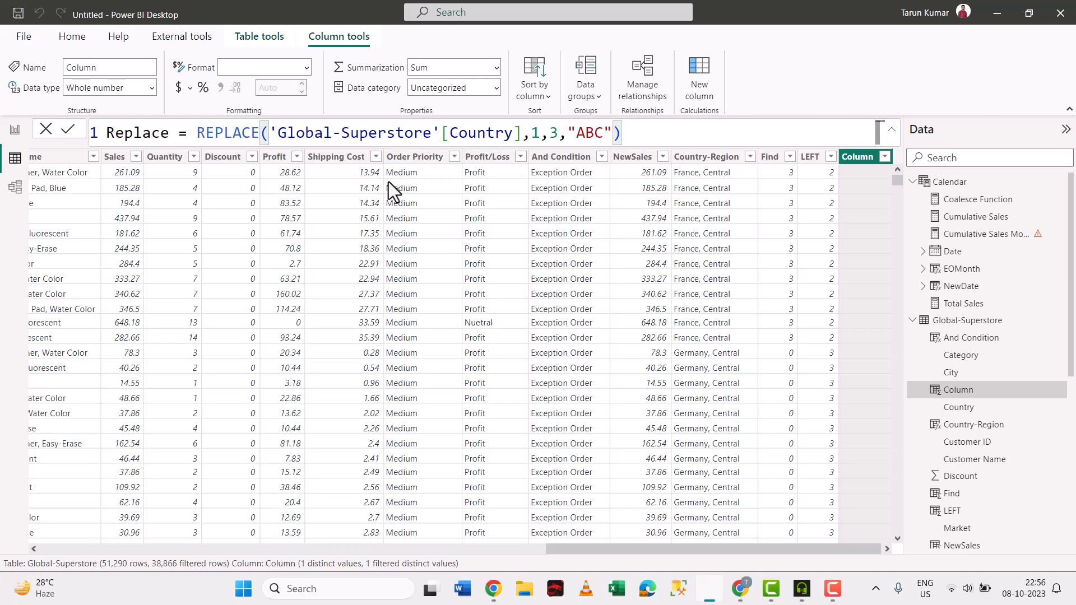
key(Return)
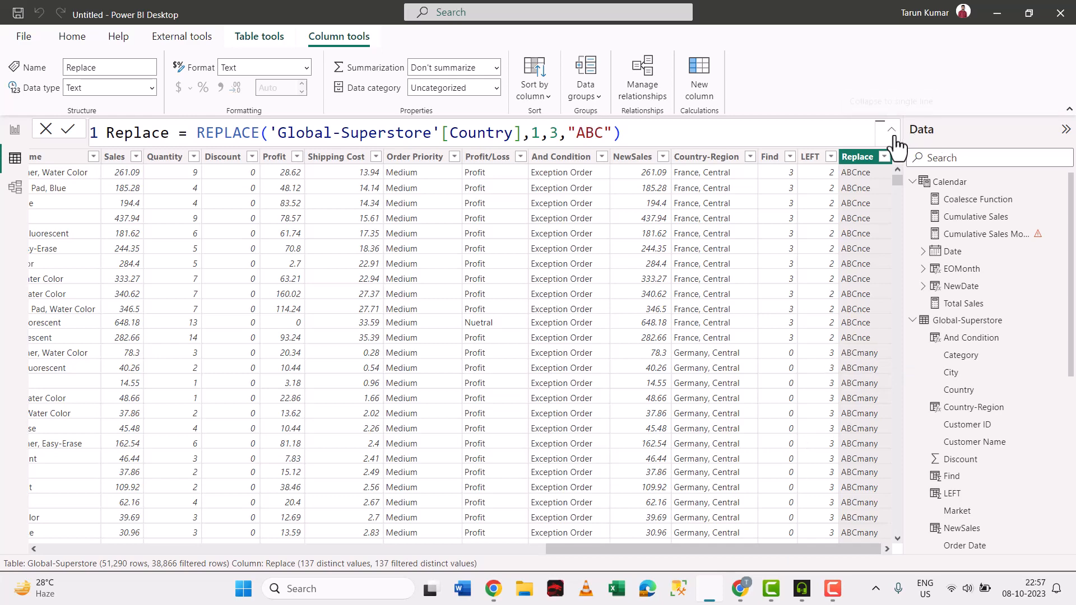
Set the number of characters in the Replace column's formula to 4 and apply it.
click(560, 133)
key(BackSpace)
text(4)
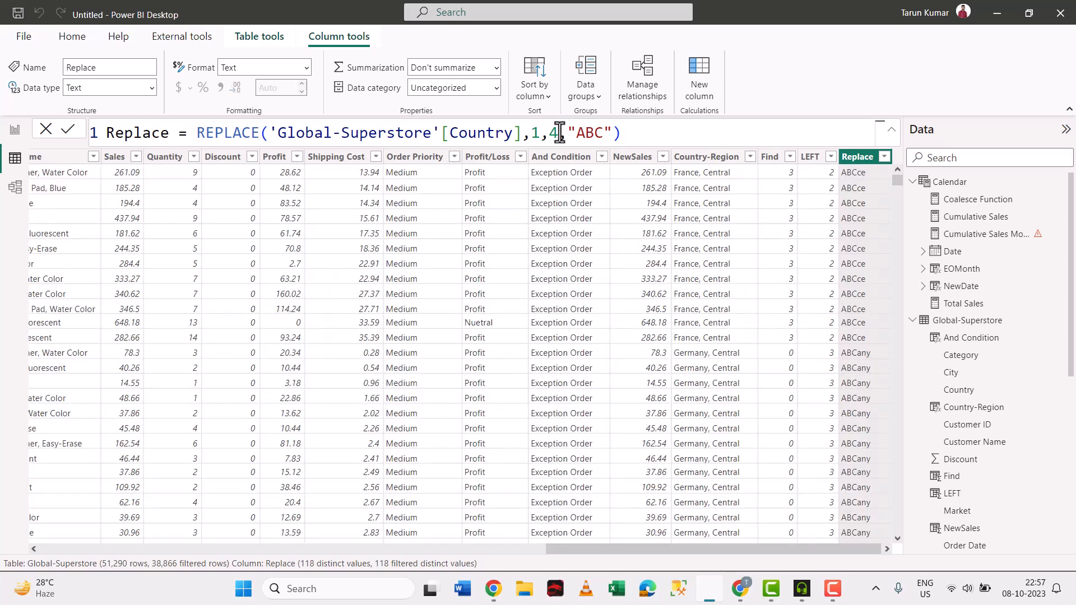
Set the number of characters in the Replace column's formula to 2 and apply it.
double_click(555, 133)
text(2)
key(Return)
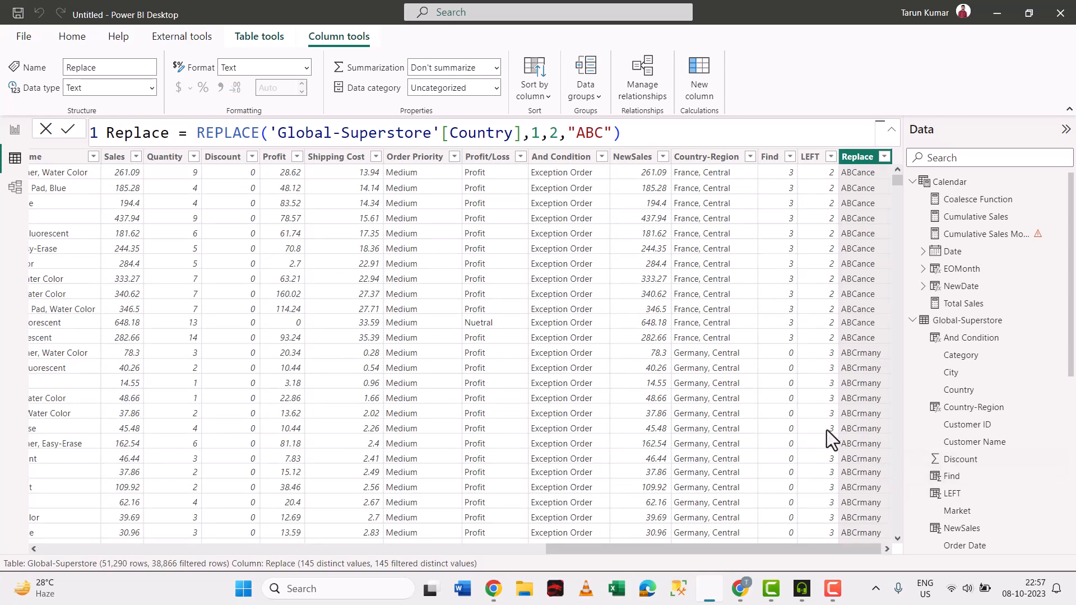
Hide the meet.google.com screen-sharing notice.
click(493, 588)
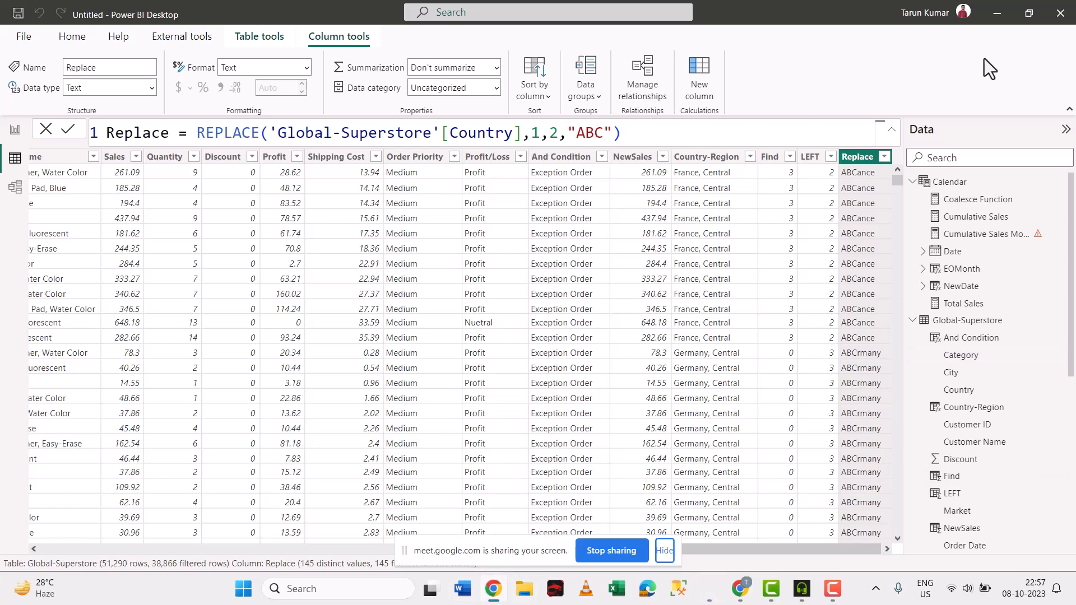
click(661, 552)
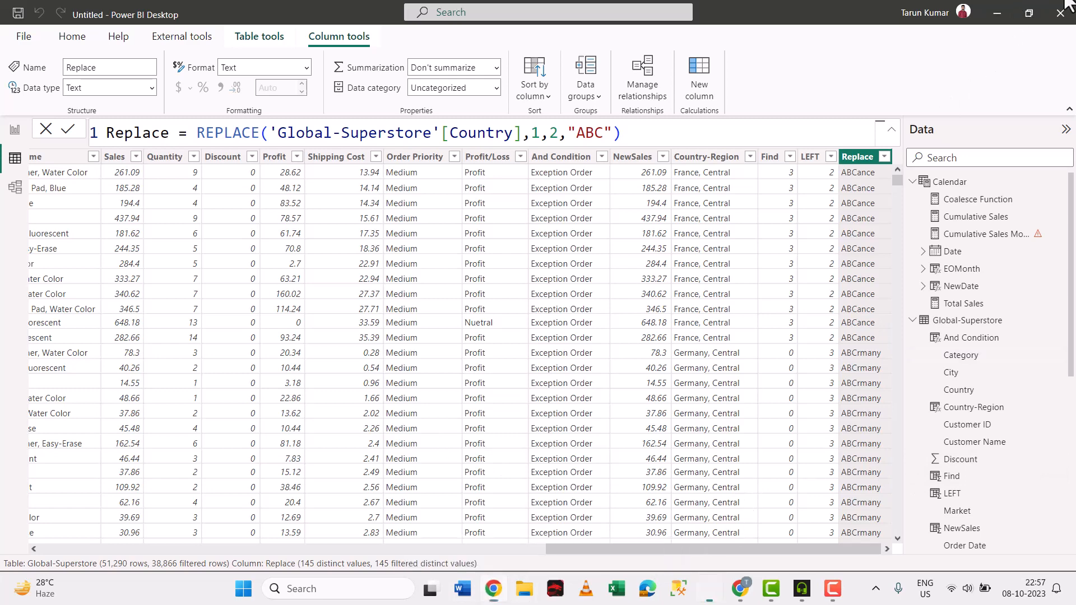